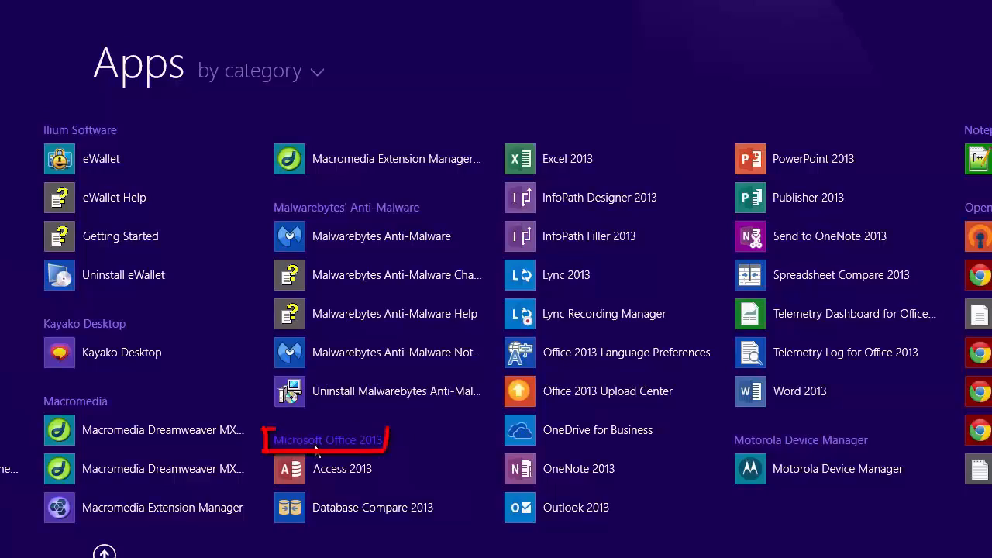
Launch Word 2013 and create a new document from the Event flyer template.
click(788, 399)
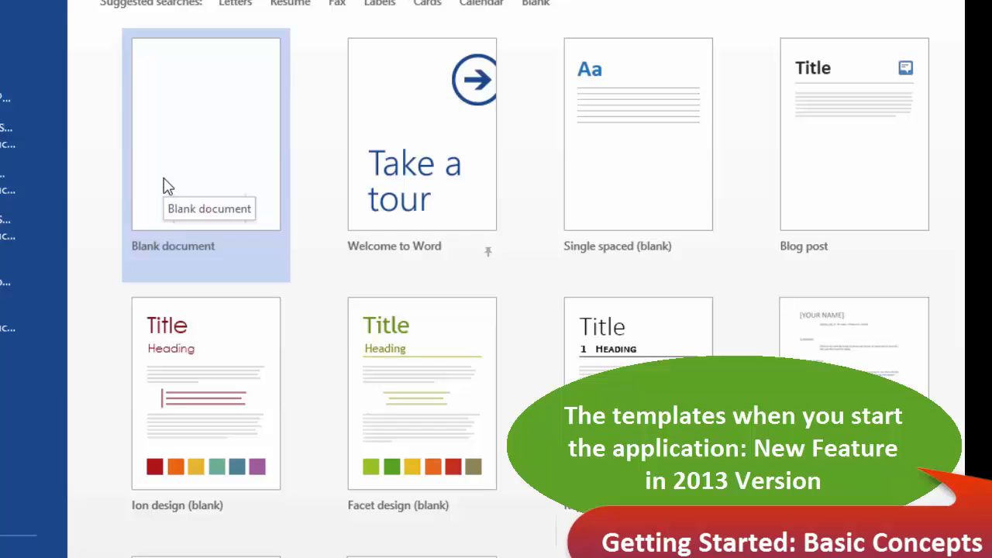
scroll(330, 449, down, 3)
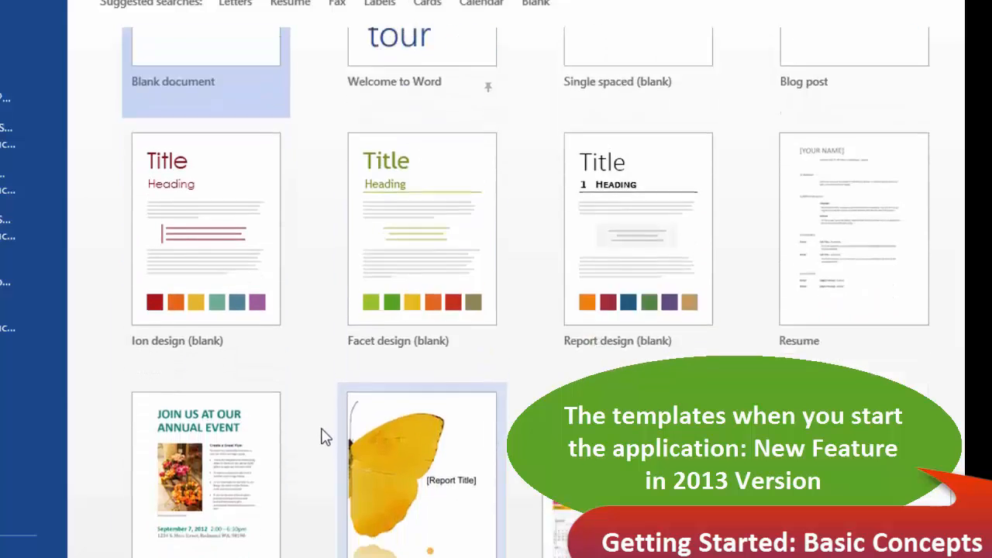
scroll(325, 436, down, 10)
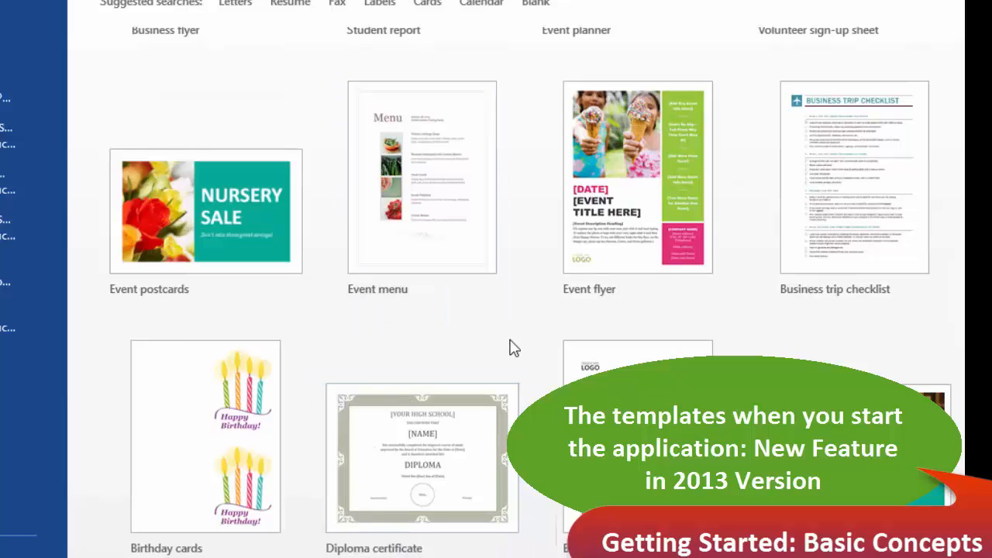
scroll(485, 287, down, 4)
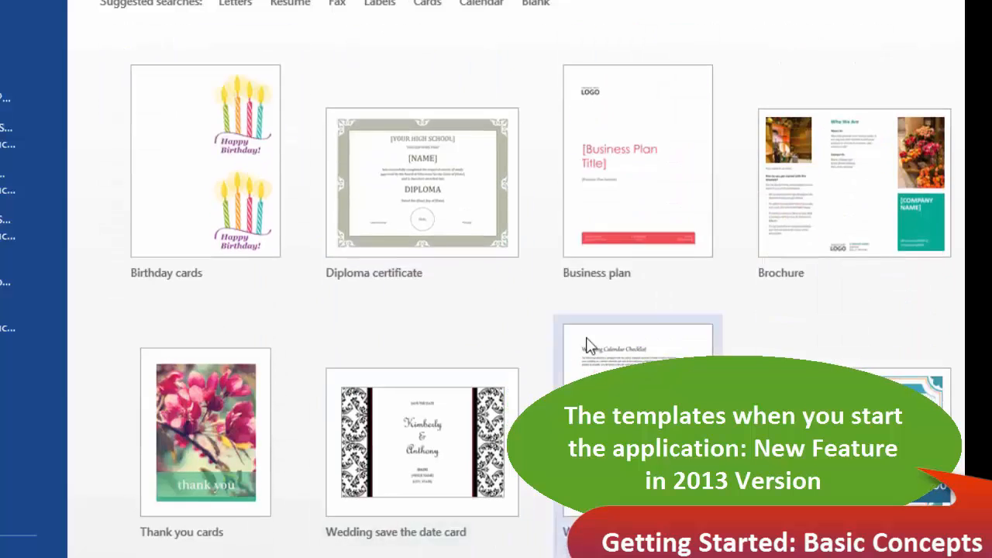
scroll(582, 347, up, 3)
scroll(583, 346, up, 2)
scroll(582, 347, up, 2)
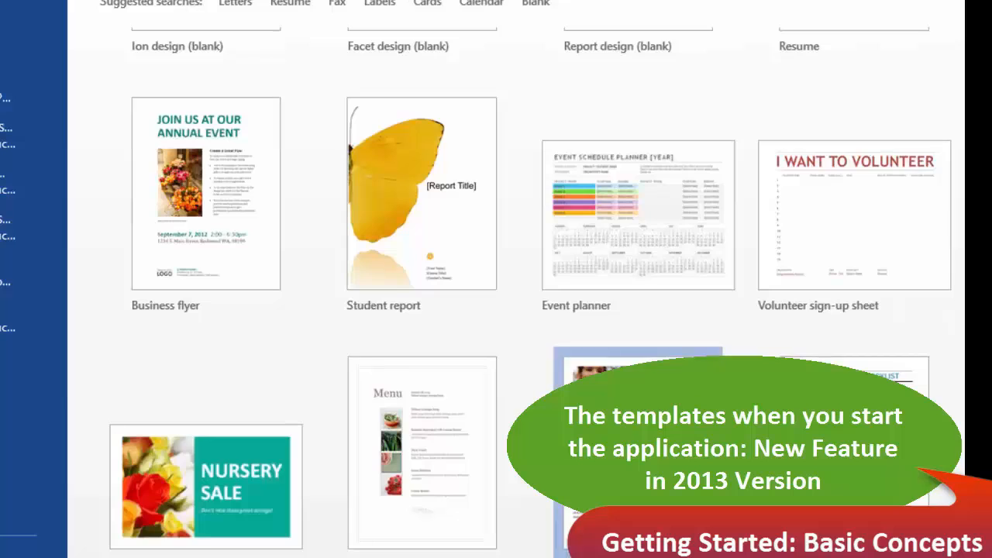
click(637, 370)
click(456, 412)
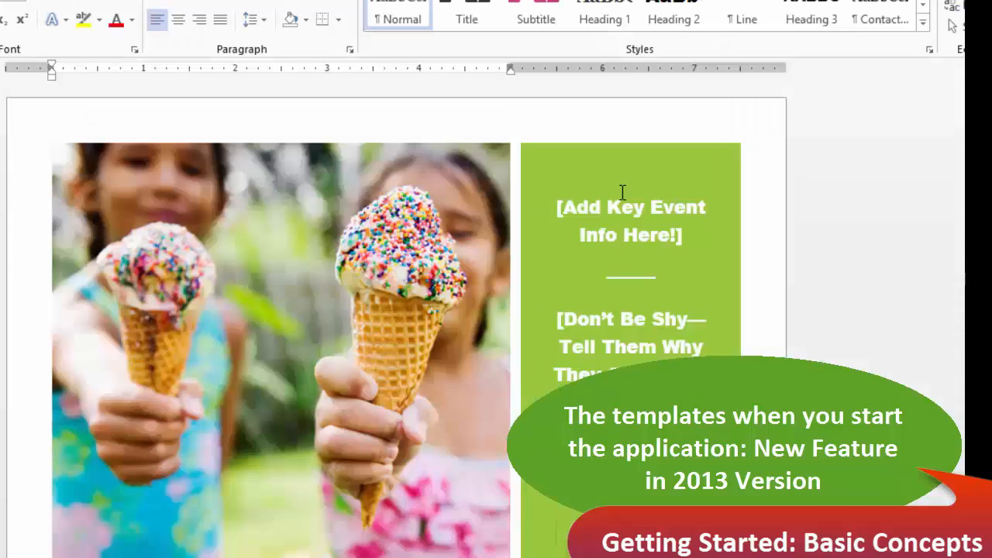
Look over the flyer's placeholders, then close it with Alt+F4 choosing Don't Save.
click(637, 233)
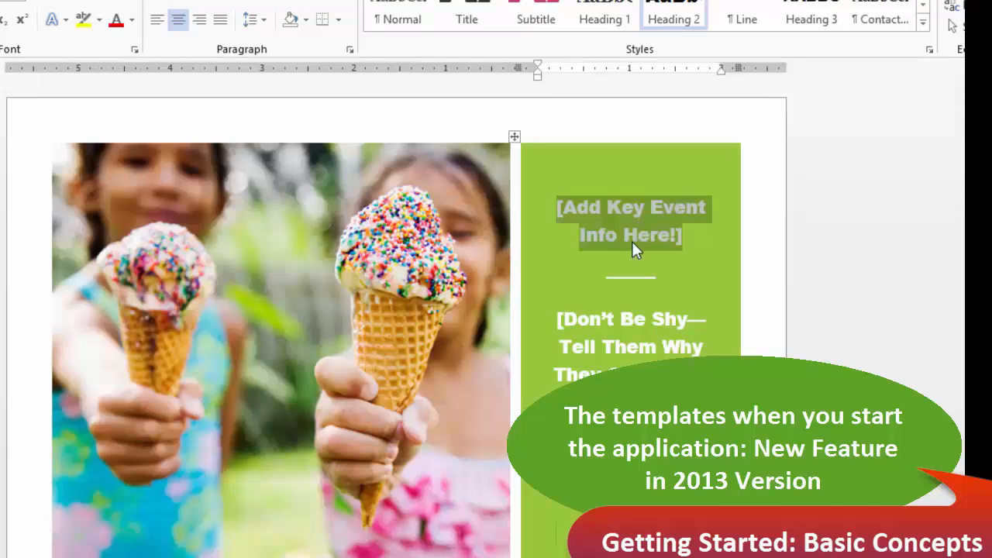
scroll(640, 329, down, 1)
scroll(640, 329, down, 5)
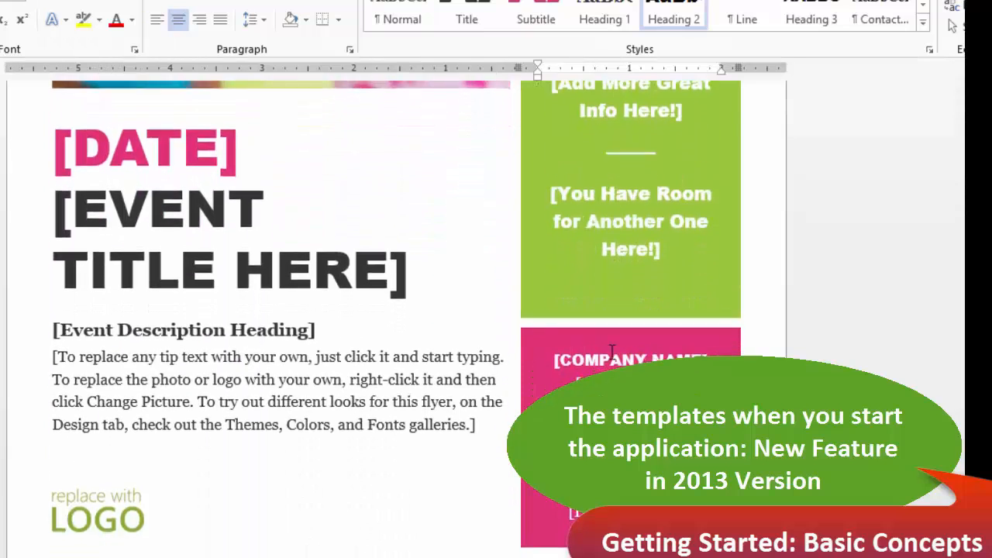
scroll(427, 392, up, 3)
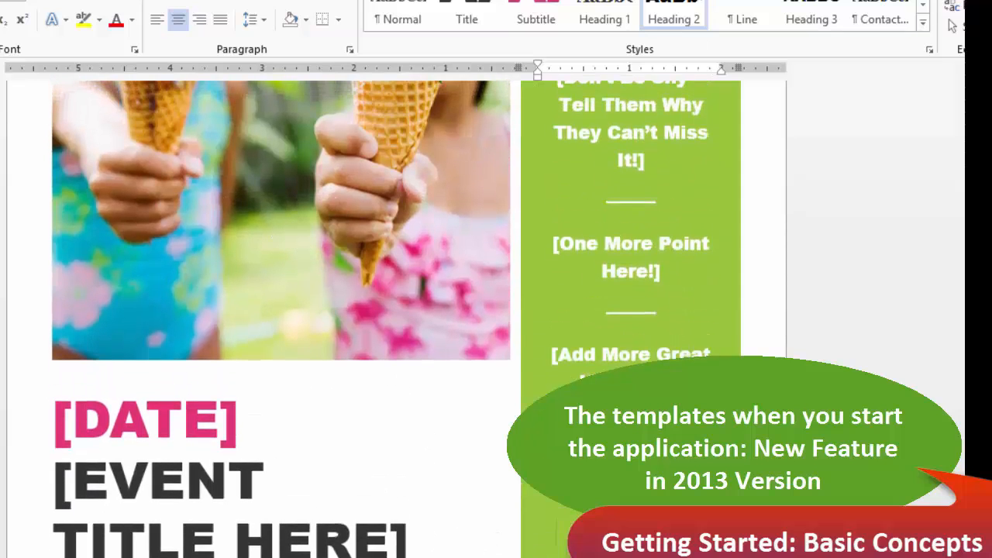
key(alt+F4)
click(402, 320)
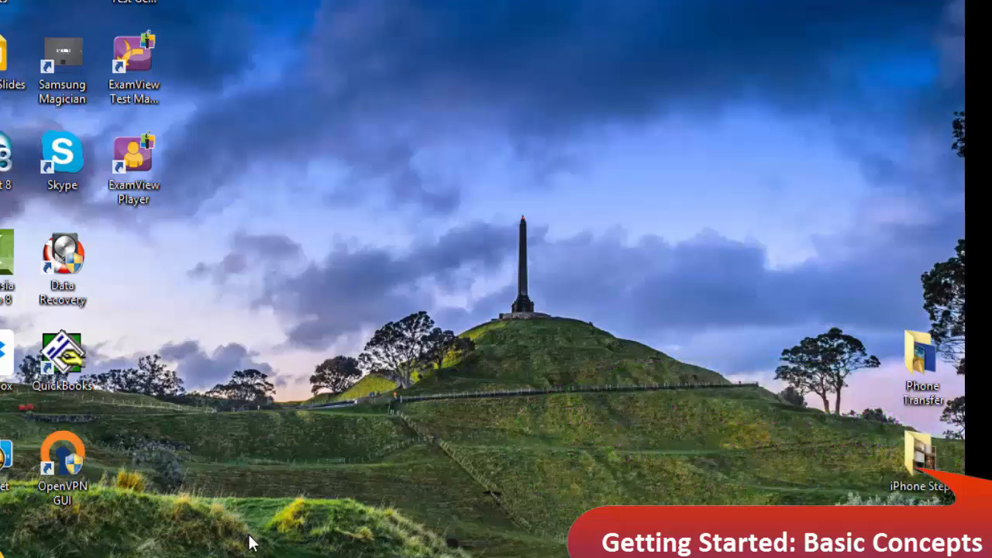
From the Start screen apps list, launch Word 2013 and open a Blank document.
key(super)
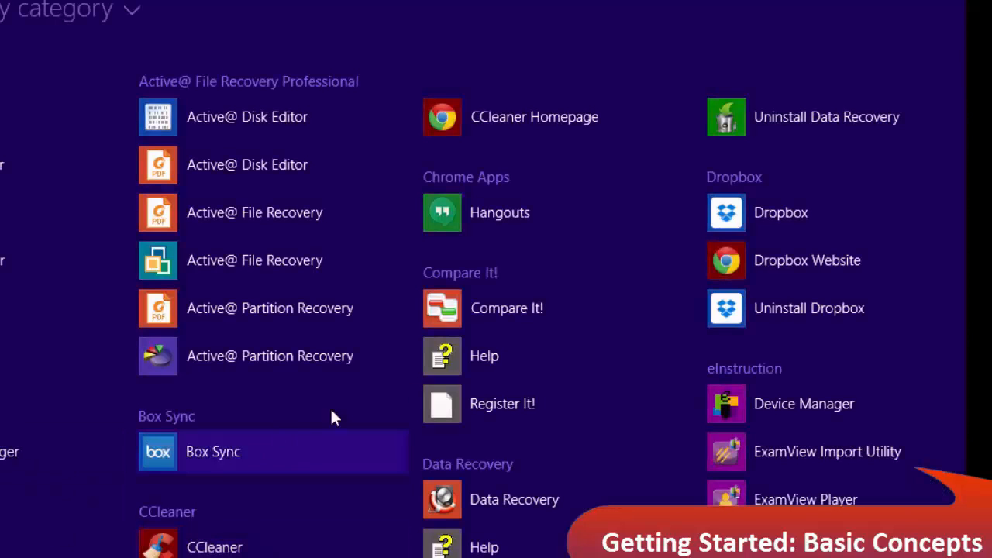
scroll(642, 401, down, 10)
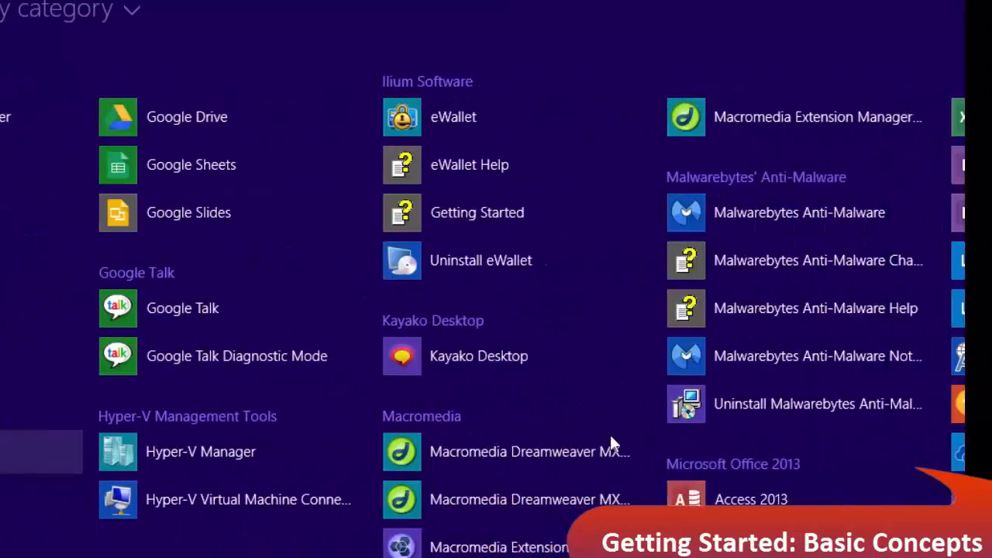
scroll(610, 435, down, 5)
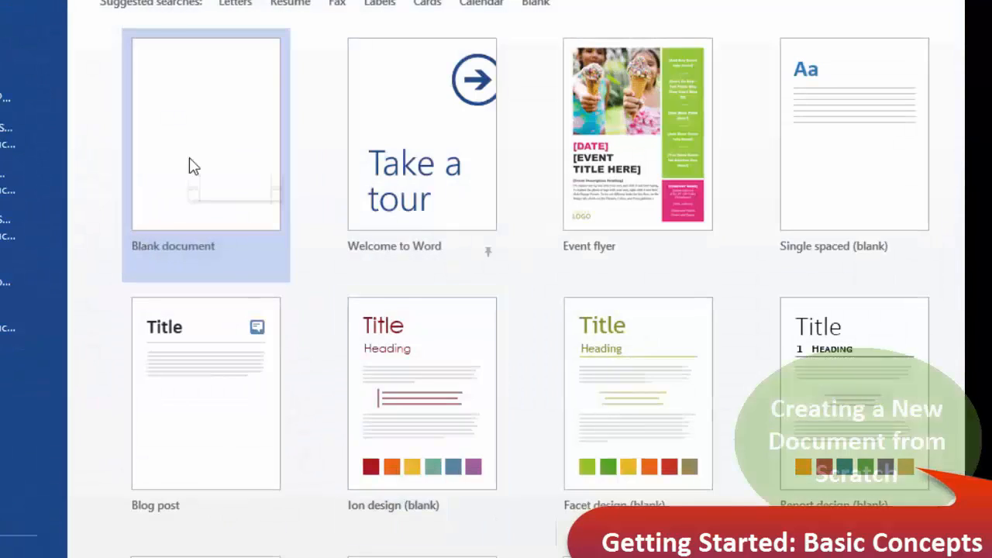
click(196, 157)
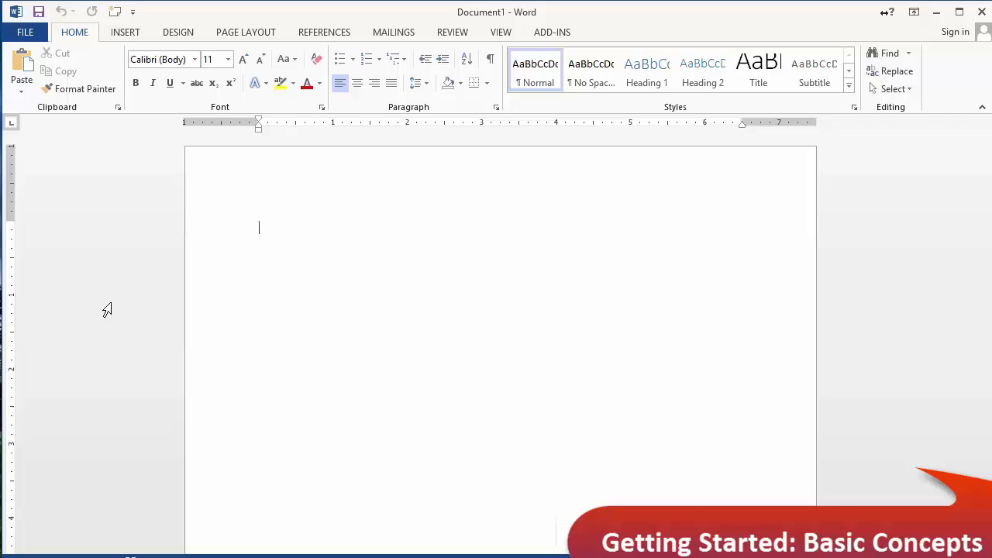
In the FILE backstage, browse Share and Export, ending on the Account page.
click(29, 36)
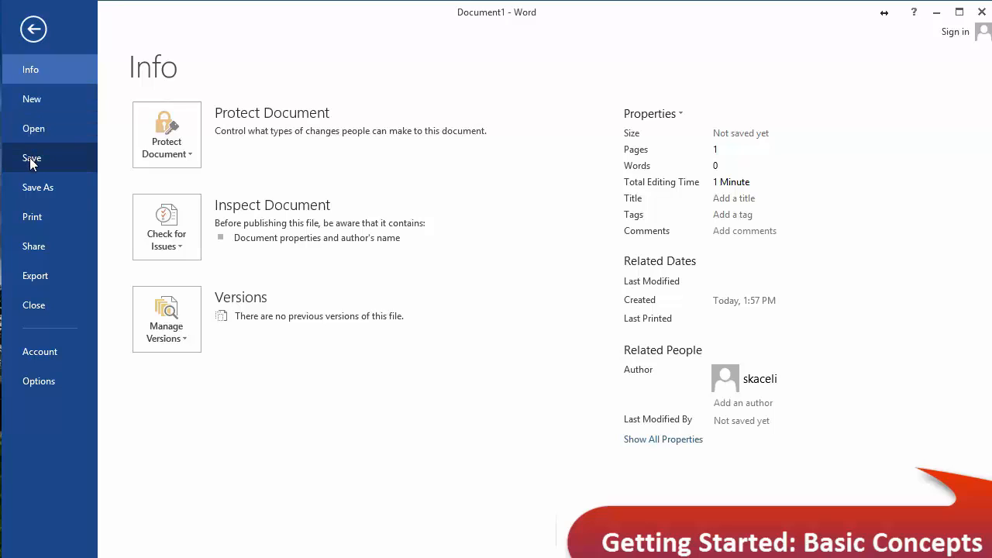
click(39, 254)
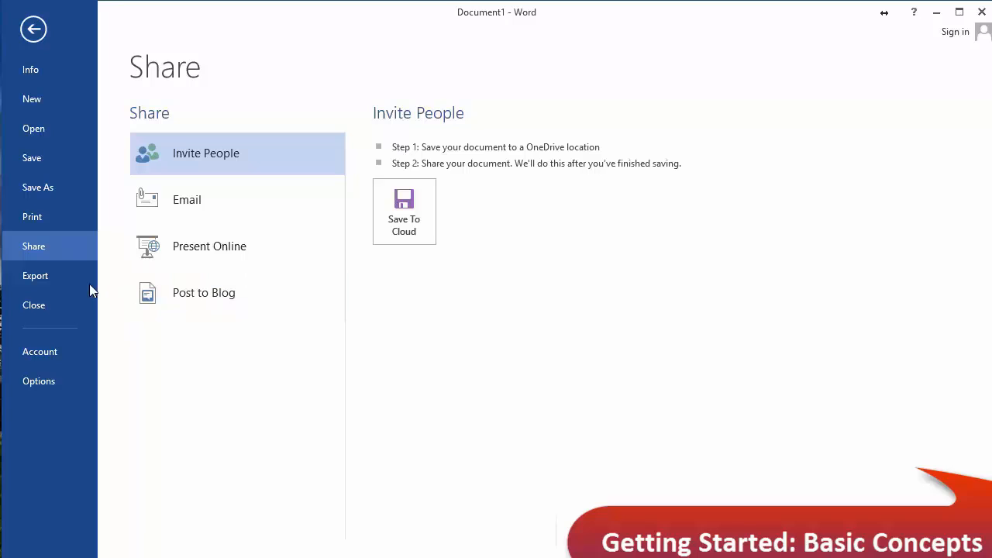
click(50, 283)
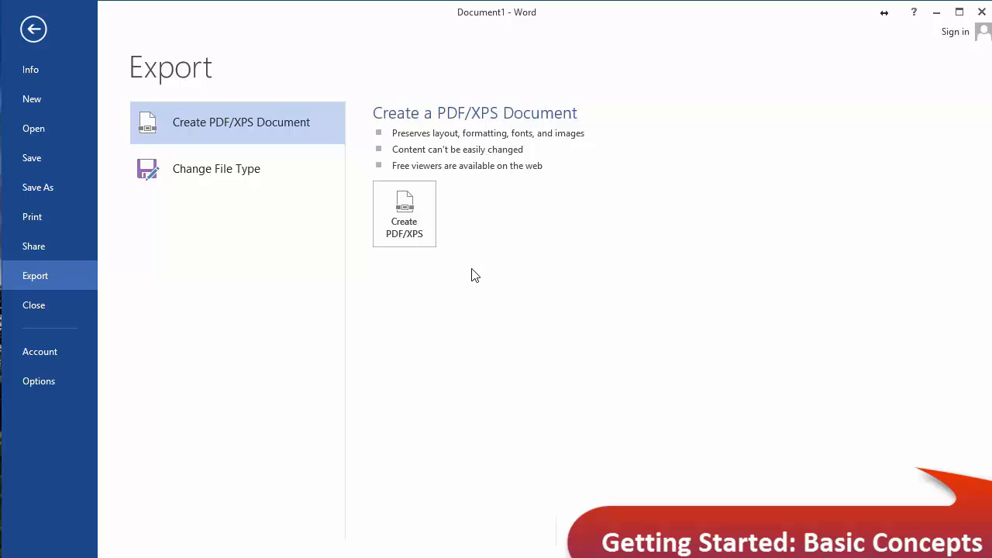
click(44, 353)
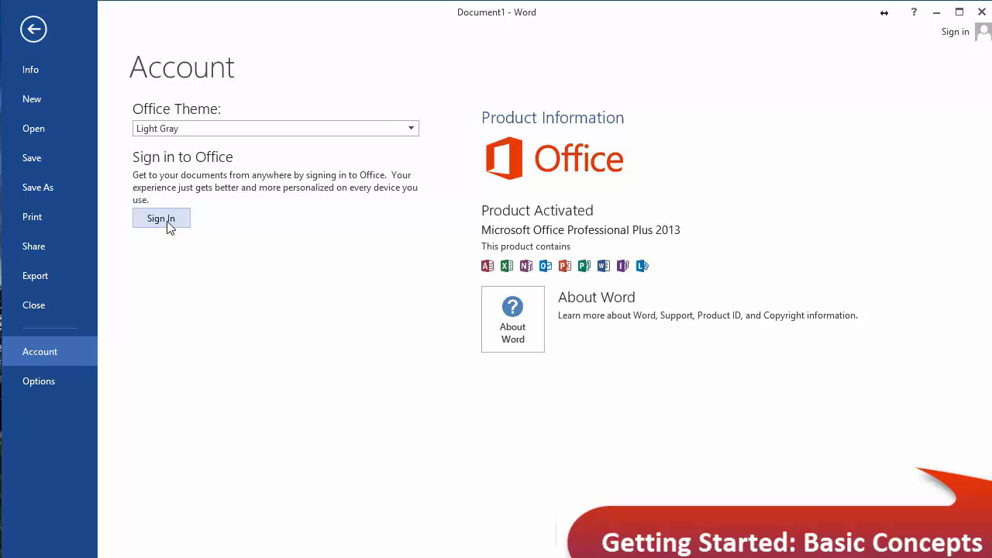
Browse each Word Options category from Display to Trust Center, then return to Document1.
click(42, 382)
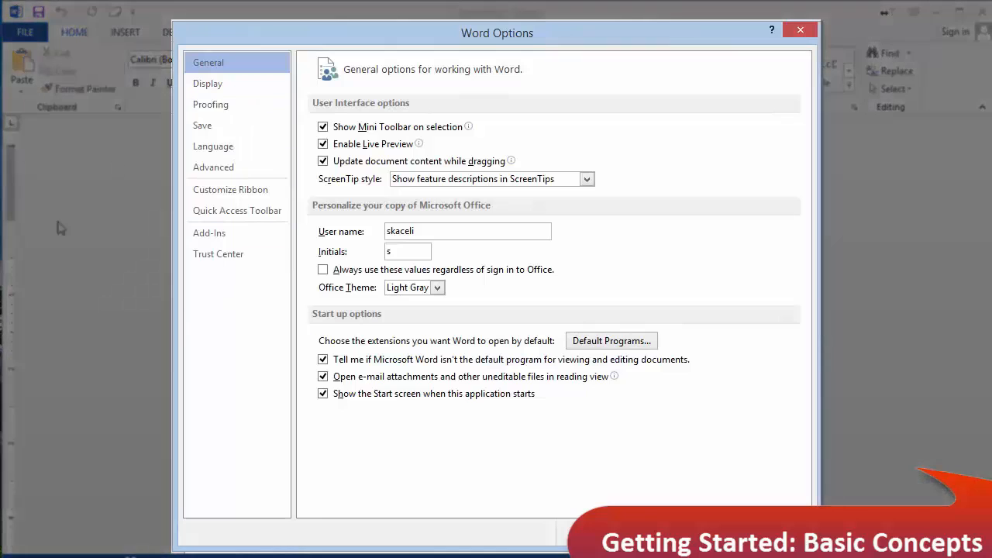
click(210, 87)
click(214, 104)
click(206, 127)
click(211, 146)
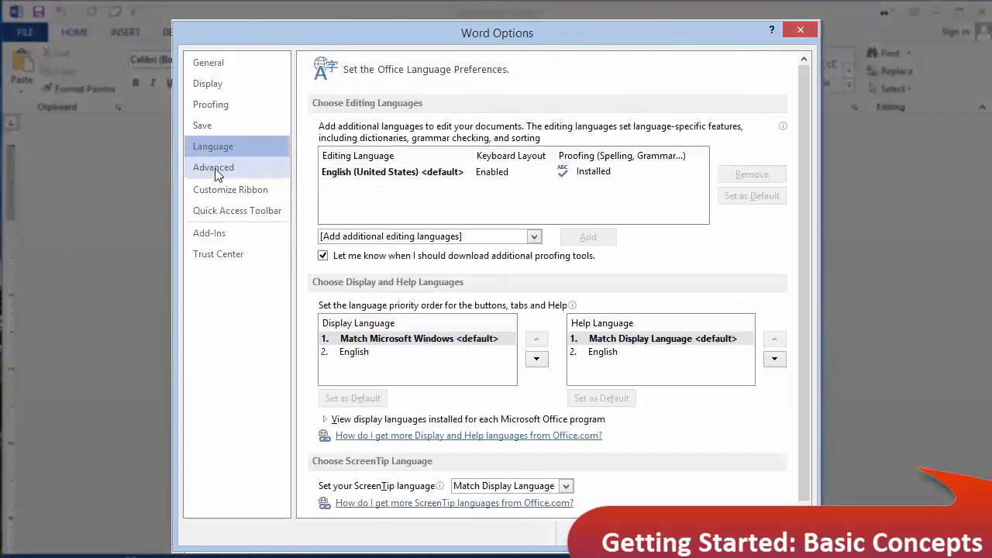
click(222, 172)
click(218, 191)
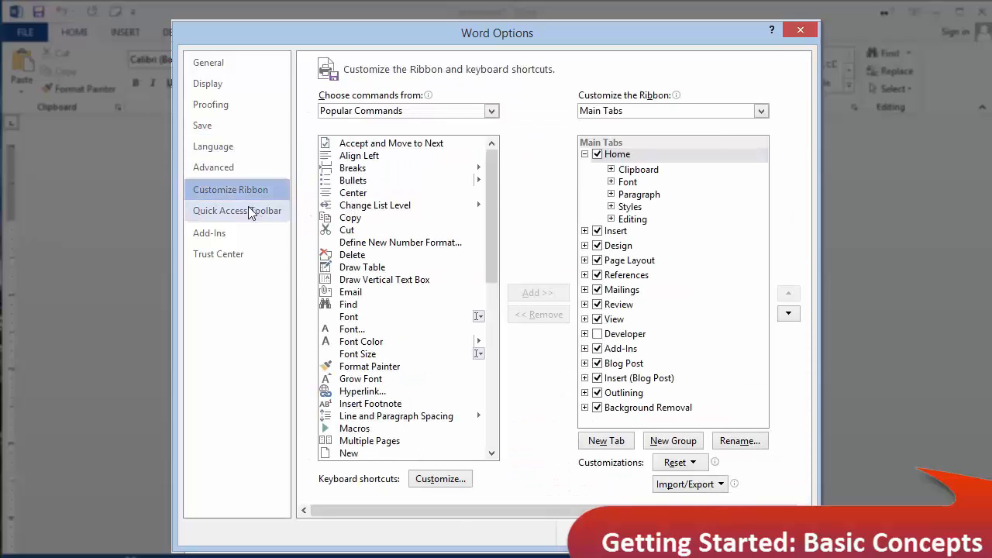
click(235, 210)
click(212, 258)
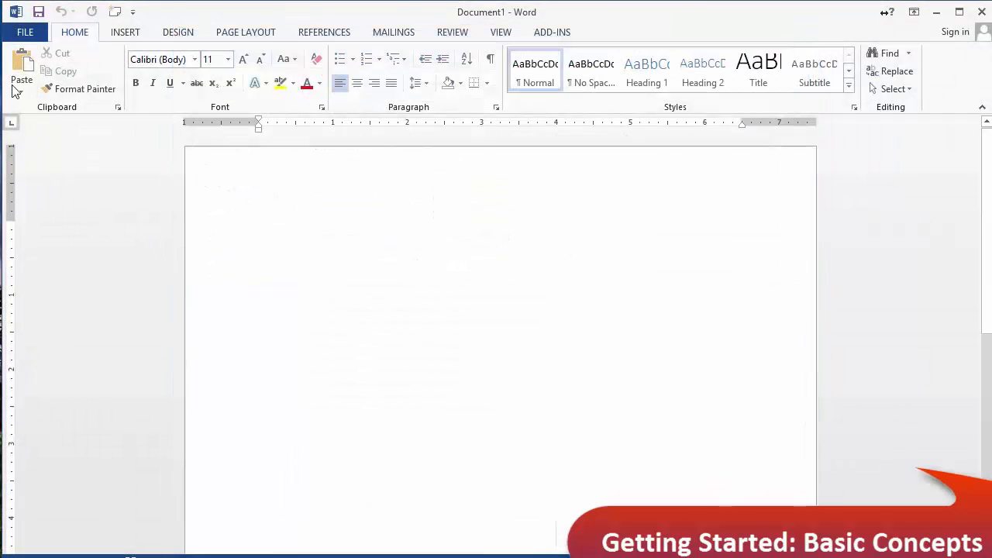
click(18, 34)
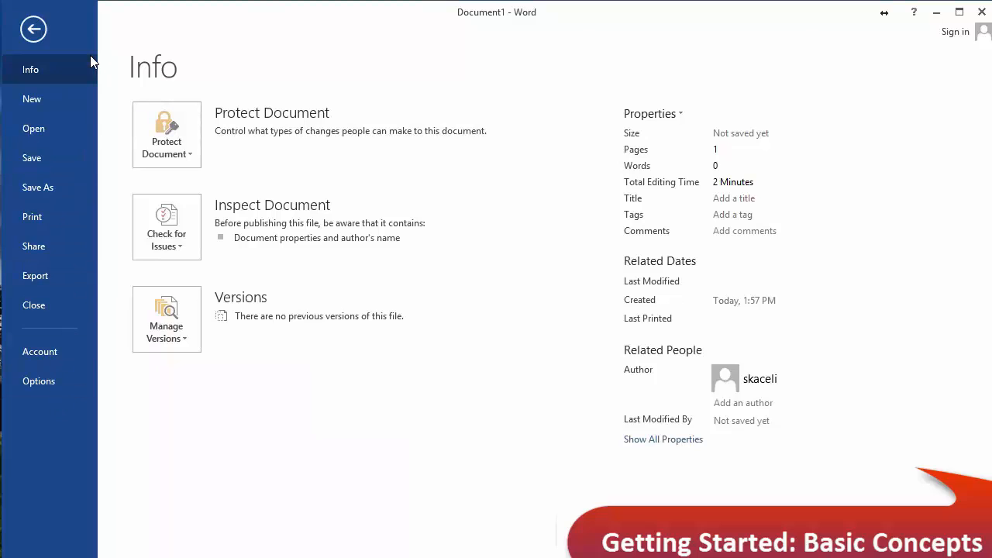
click(33, 29)
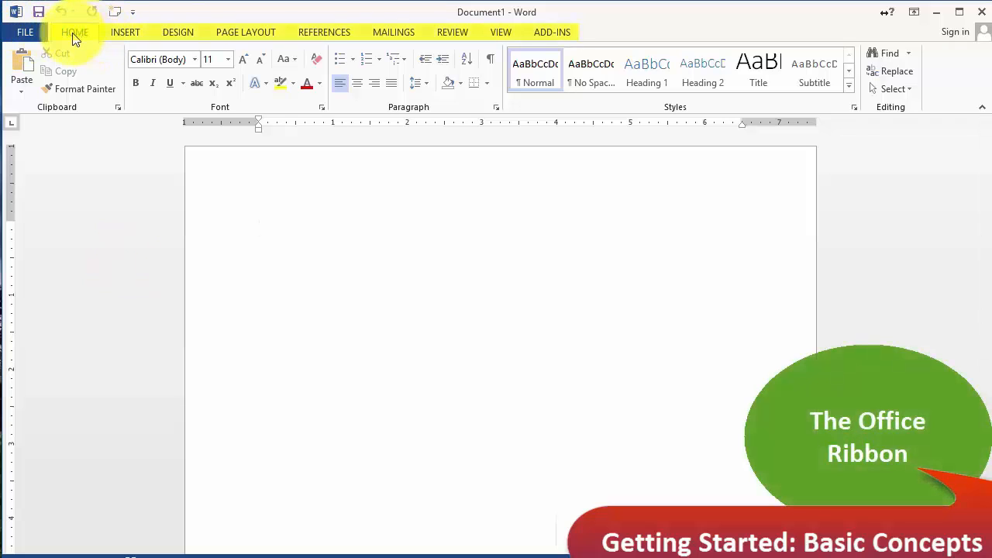
Look through the INSERT, DESIGN, PAGE LAYOUT, REFERENCES, MAILINGS and REVIEW tabs.
click(125, 32)
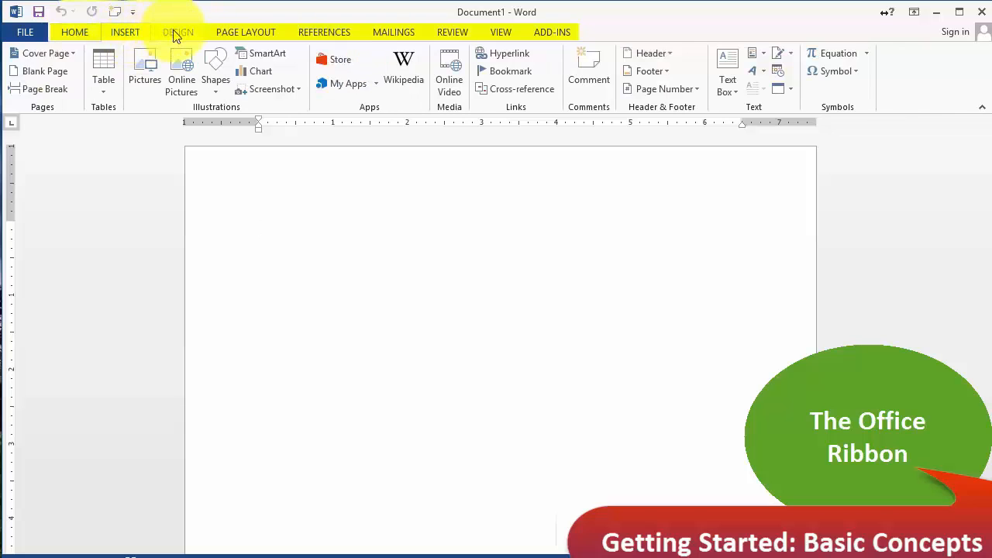
click(178, 31)
click(246, 35)
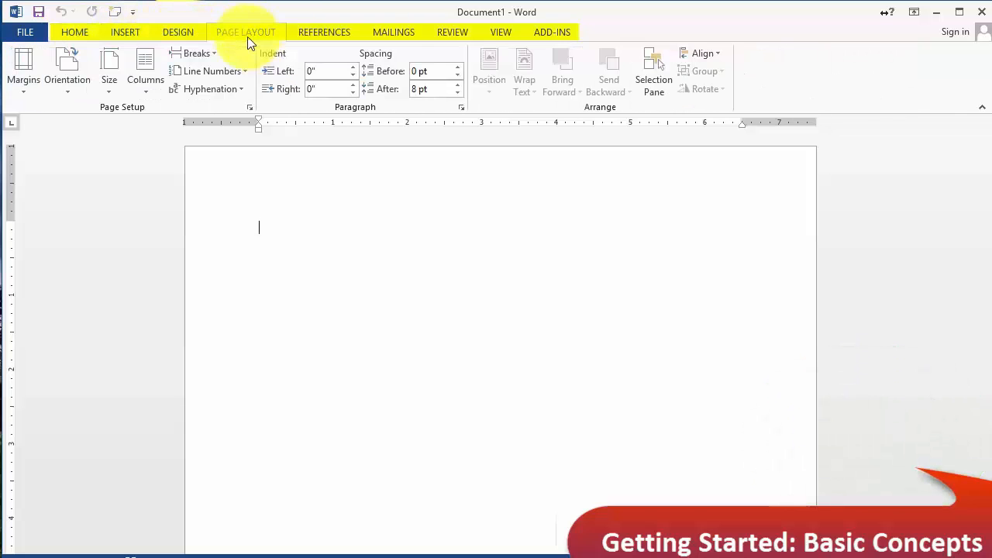
click(324, 32)
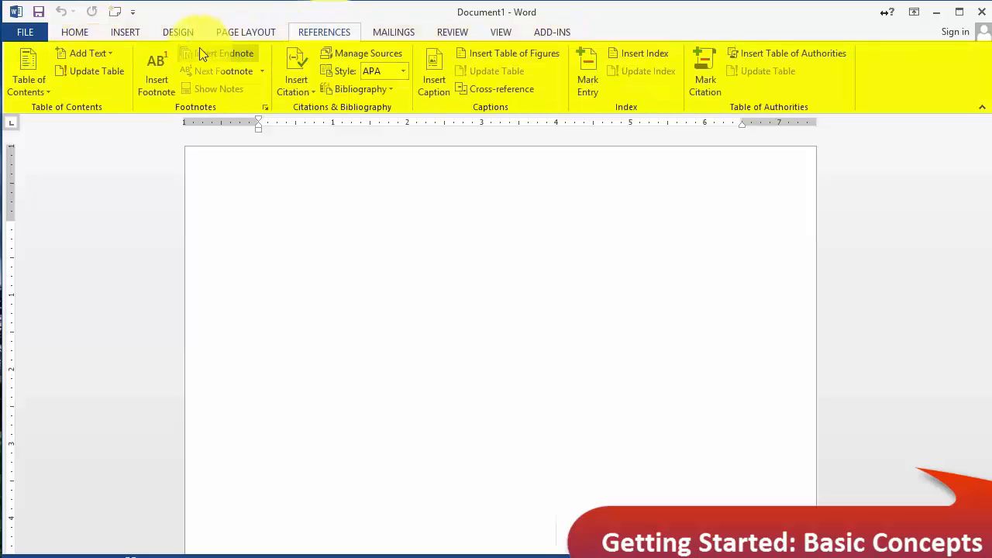
click(405, 34)
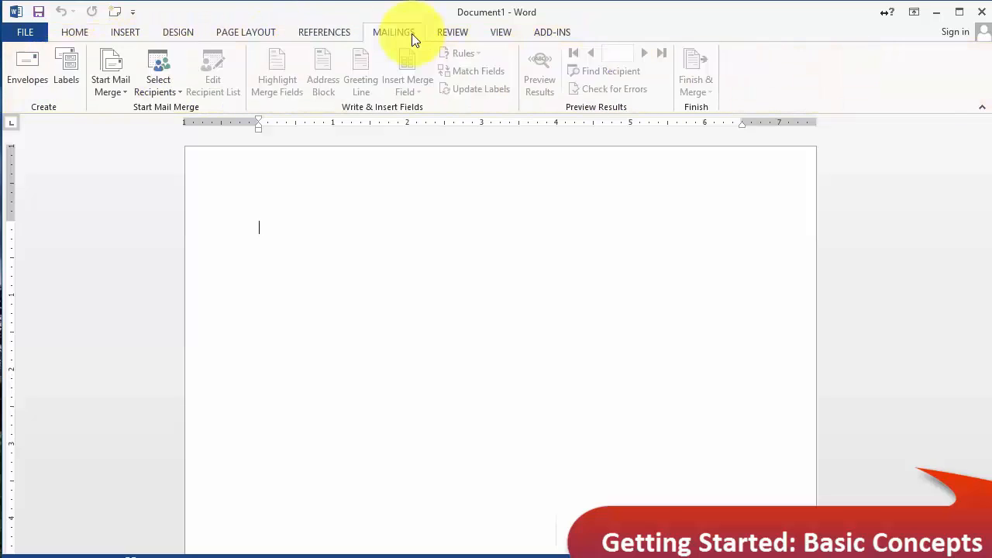
click(449, 32)
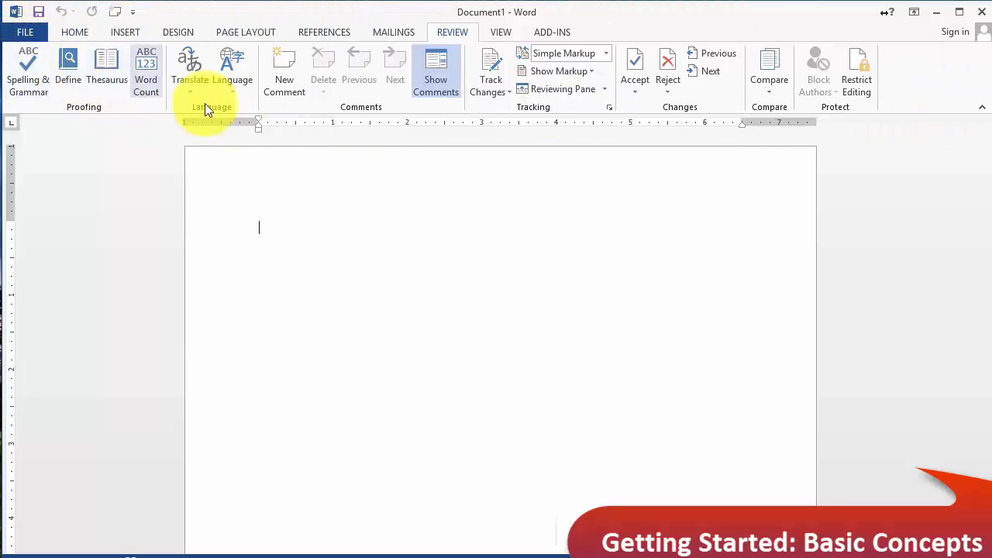
Cycle through the tabs a second time and finish on the HOME tab.
click(68, 32)
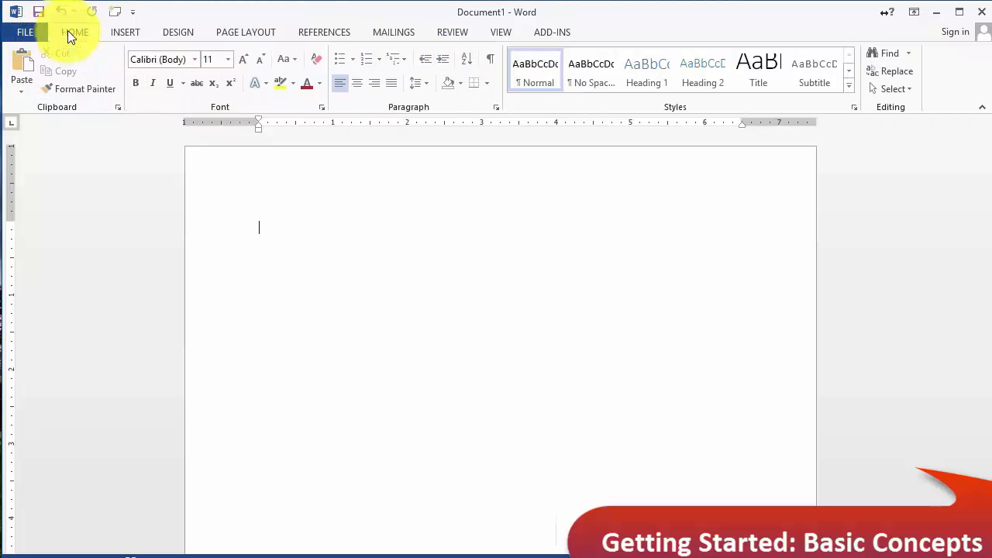
click(129, 36)
click(171, 39)
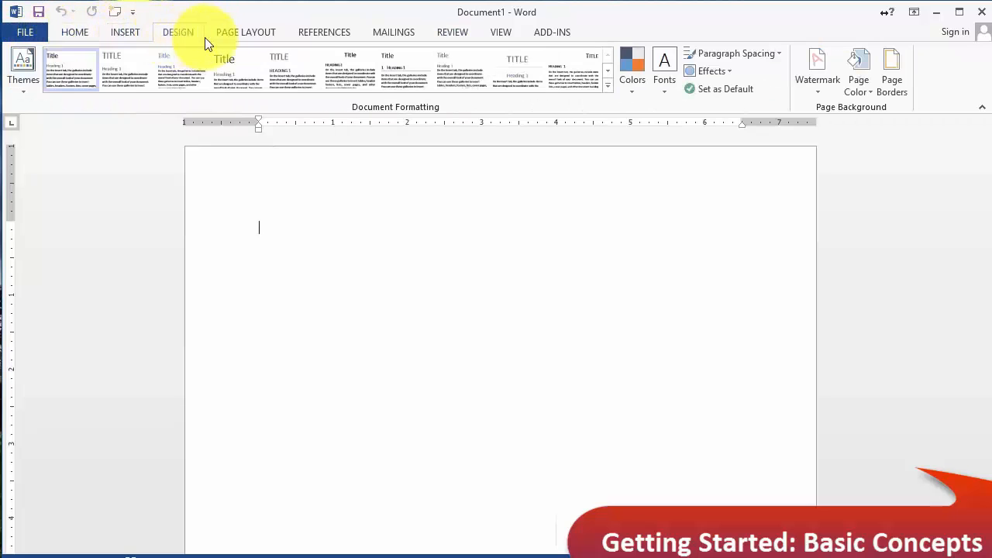
click(231, 35)
click(312, 38)
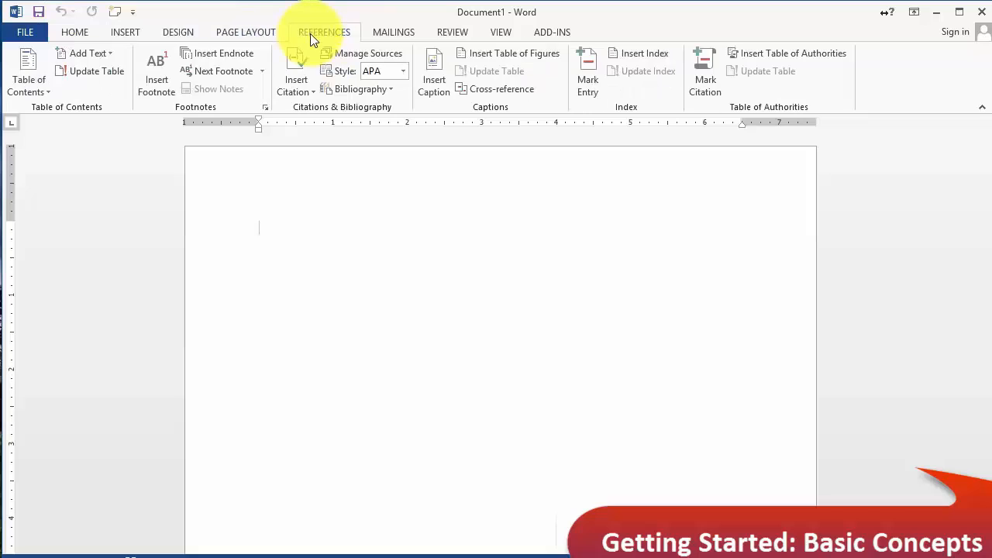
click(243, 34)
click(84, 32)
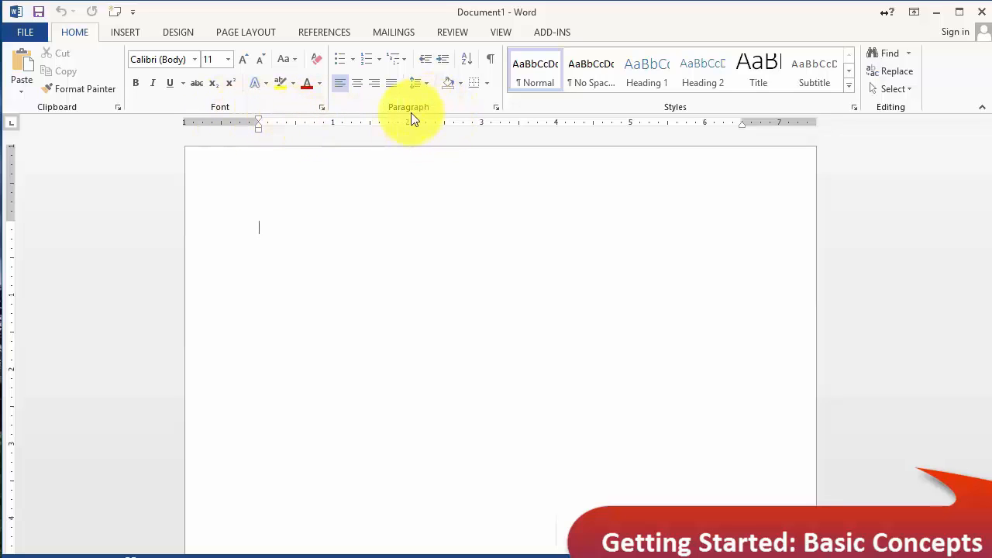
View the Font dialog's advanced options and dismiss it unchanged, showing the INSERT tab.
click(323, 109)
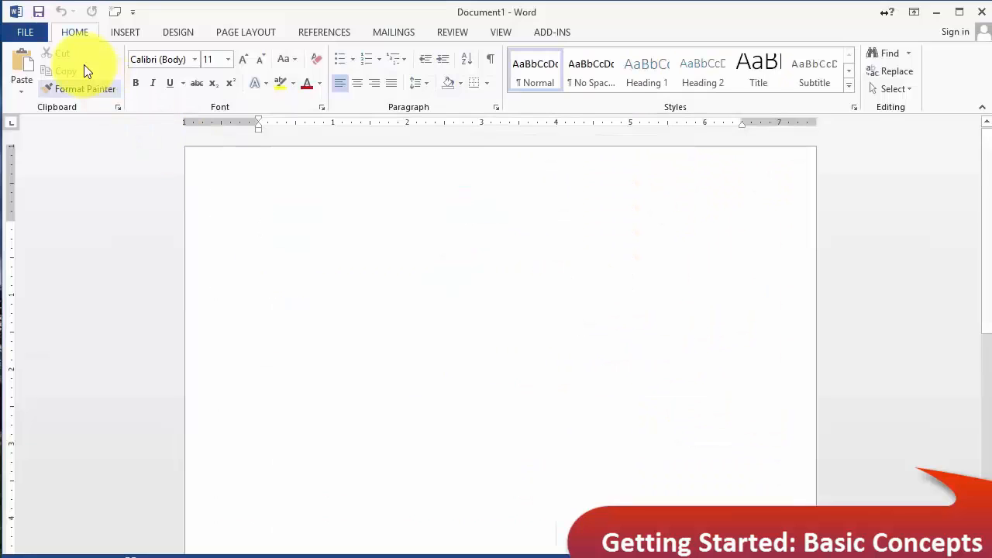
click(123, 32)
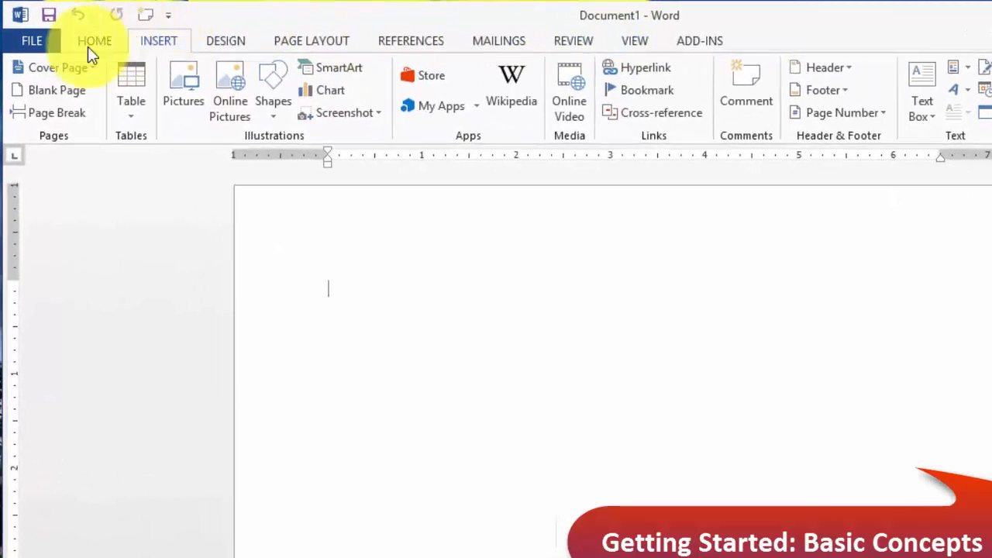
Add Pictures to the Quick Access Toolbar and type 'frwerewrewrewrw' on the page.
click(107, 42)
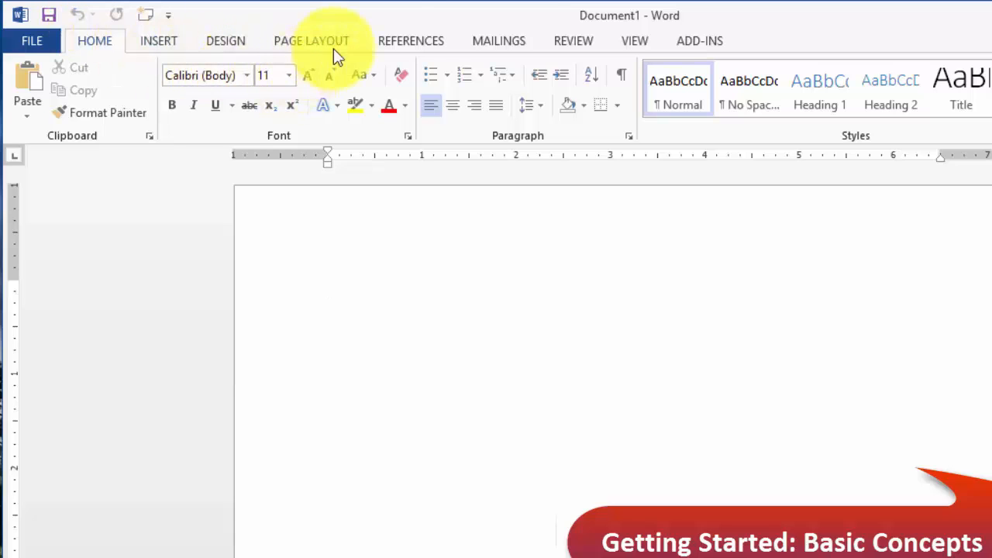
click(165, 45)
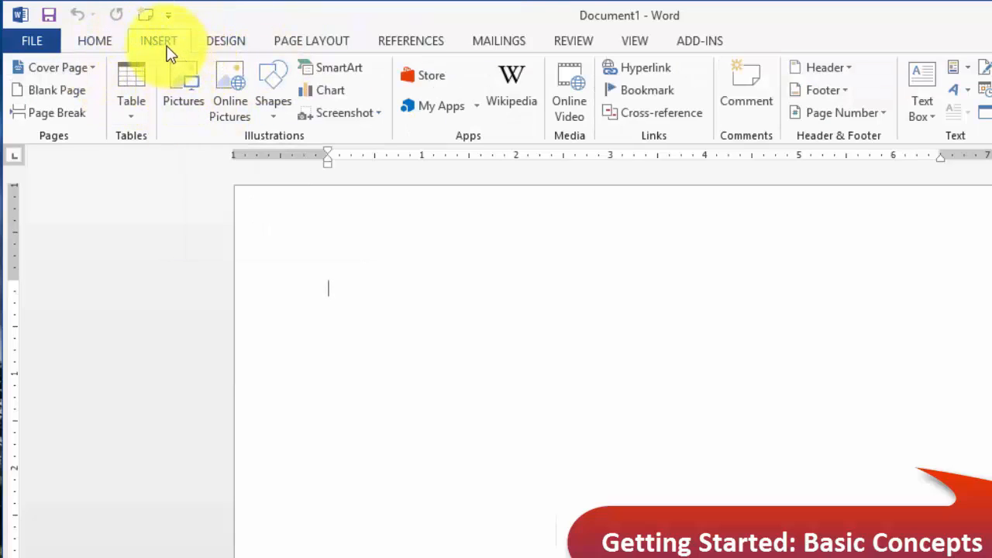
right_click(178, 92)
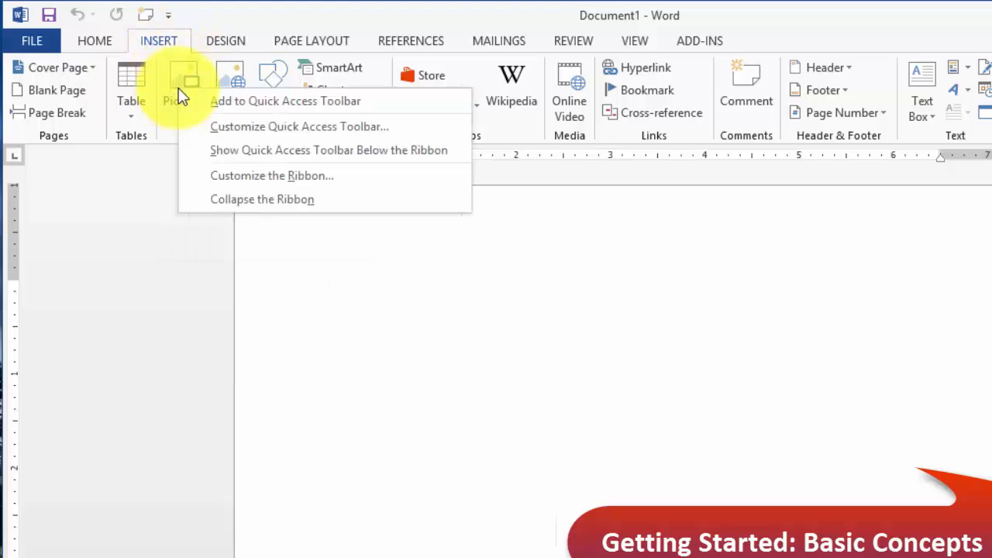
click(220, 101)
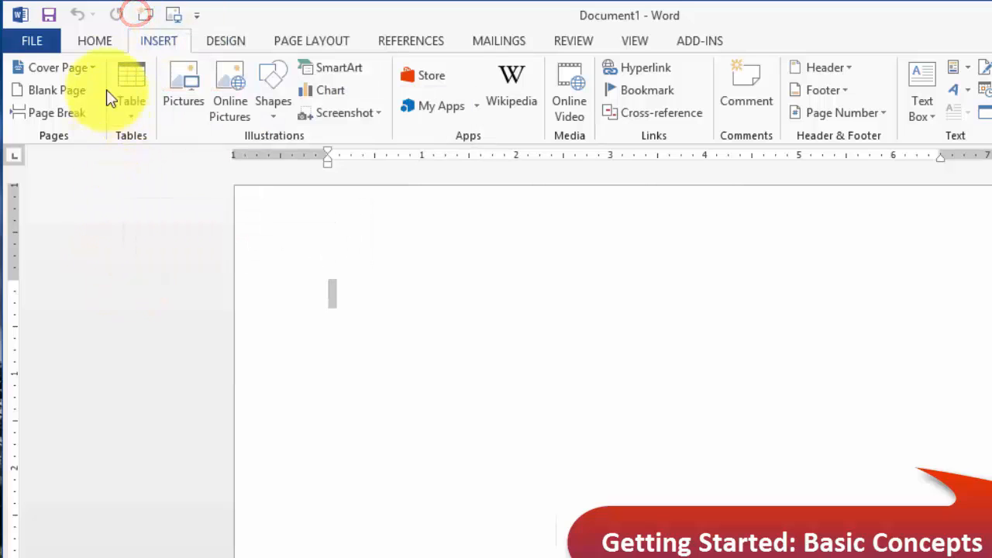
click(96, 43)
text(frwerewrewrewrw)
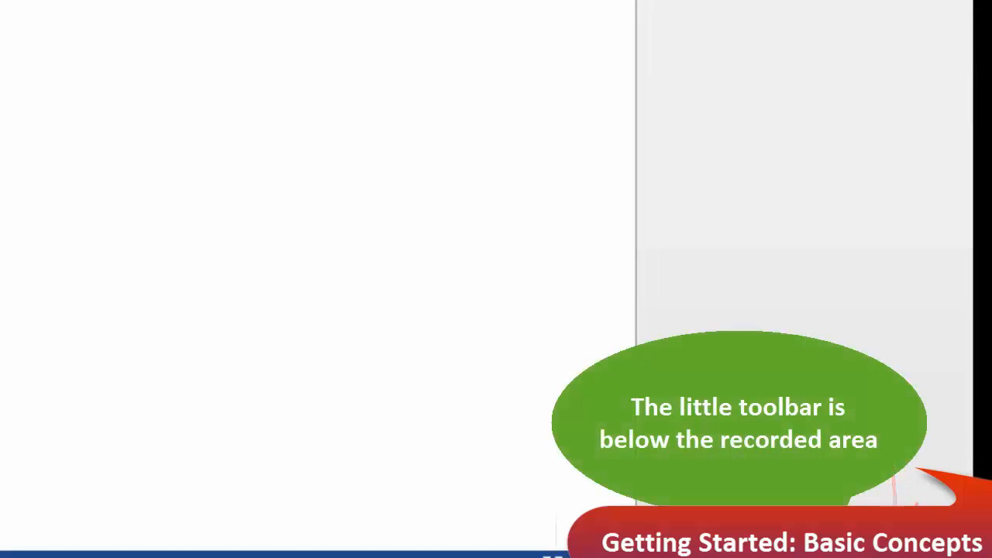
drag(834, 557, 836, 557)
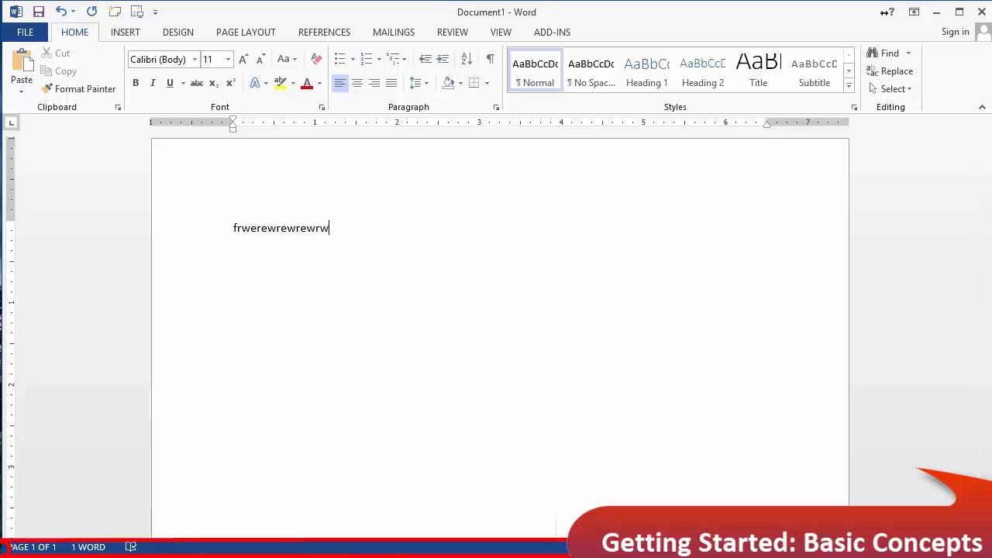
click(773, 547)
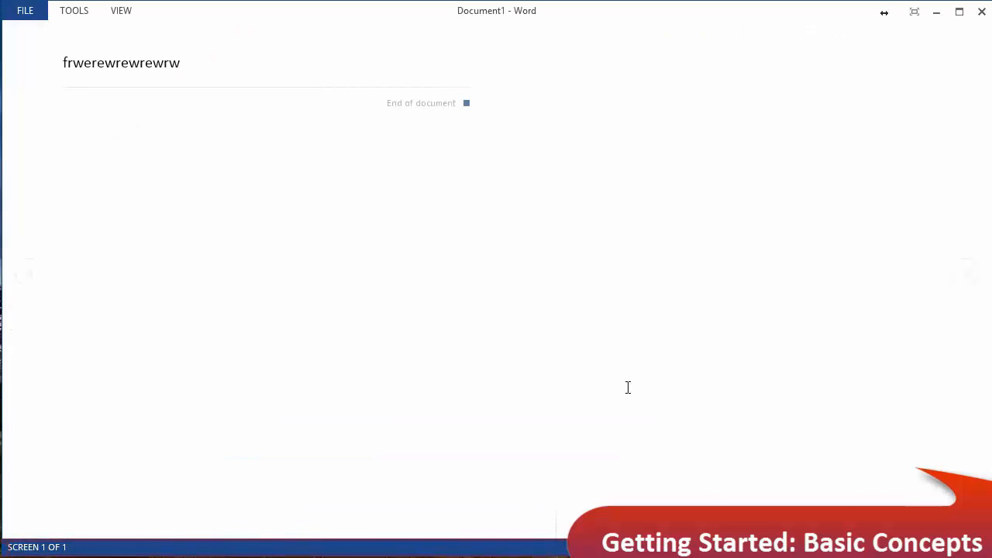
key(Escape)
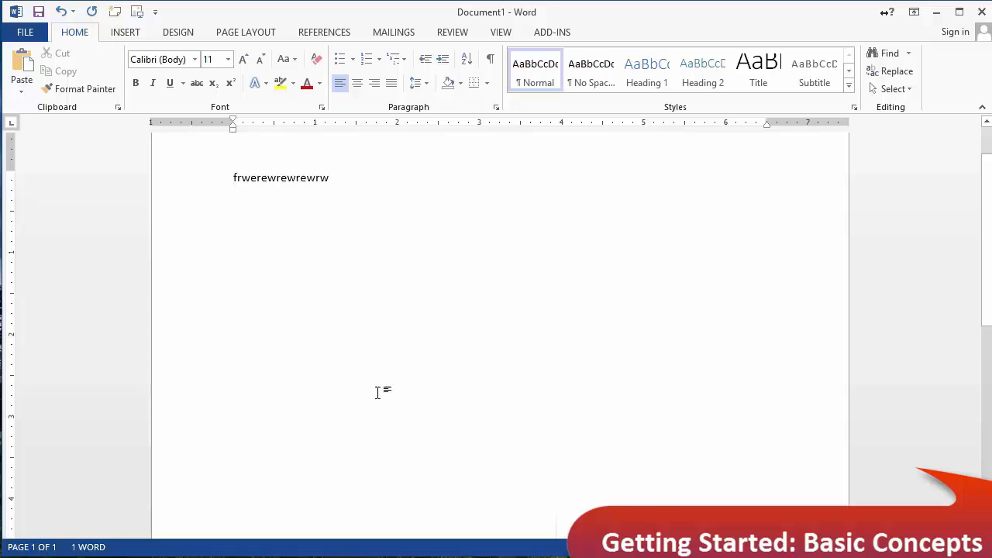
Open the Word Count dialog from the status bar's '1 WORD' indicator.
click(85, 547)
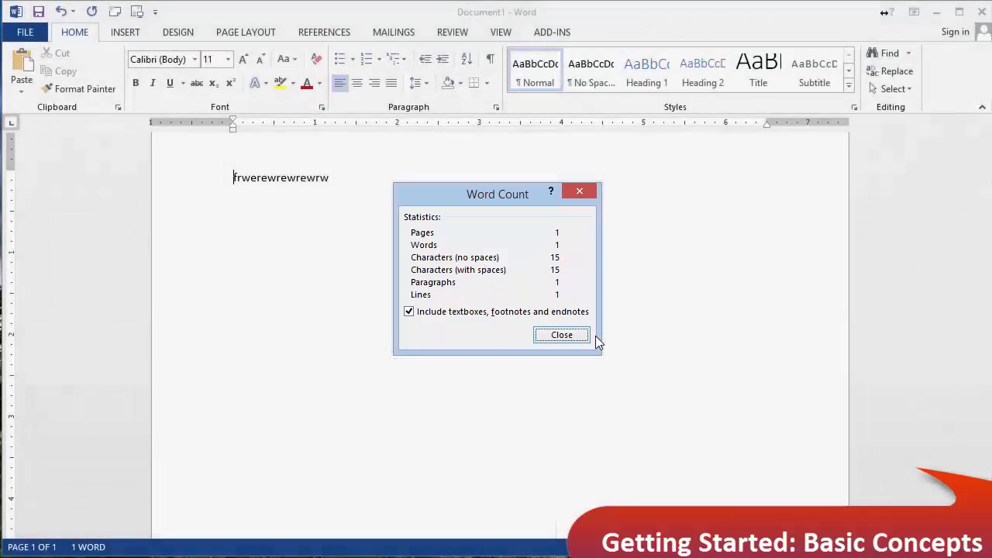
Close Word Count, try the Navigation pane's Headings, Pages and Results views, then close it.
click(571, 336)
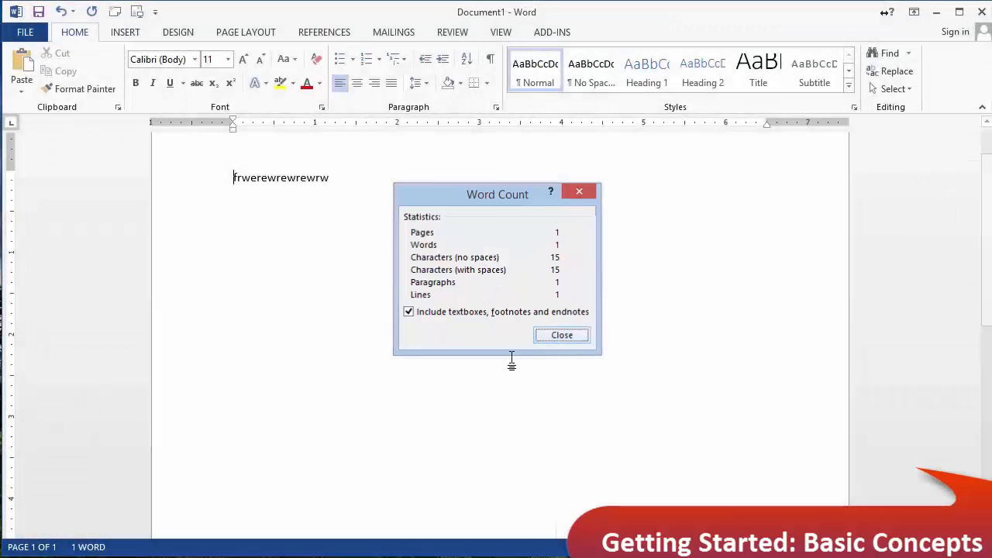
click(35, 546)
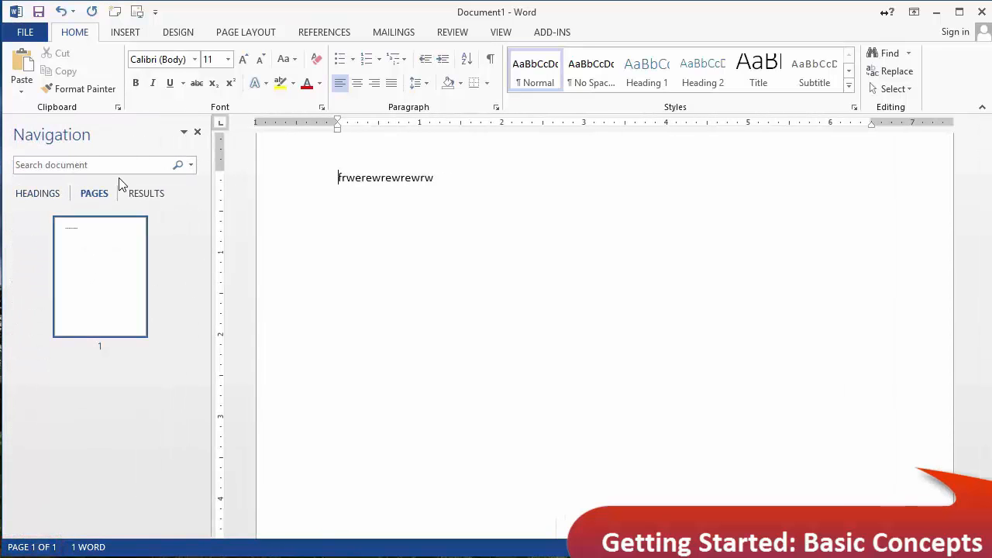
click(35, 203)
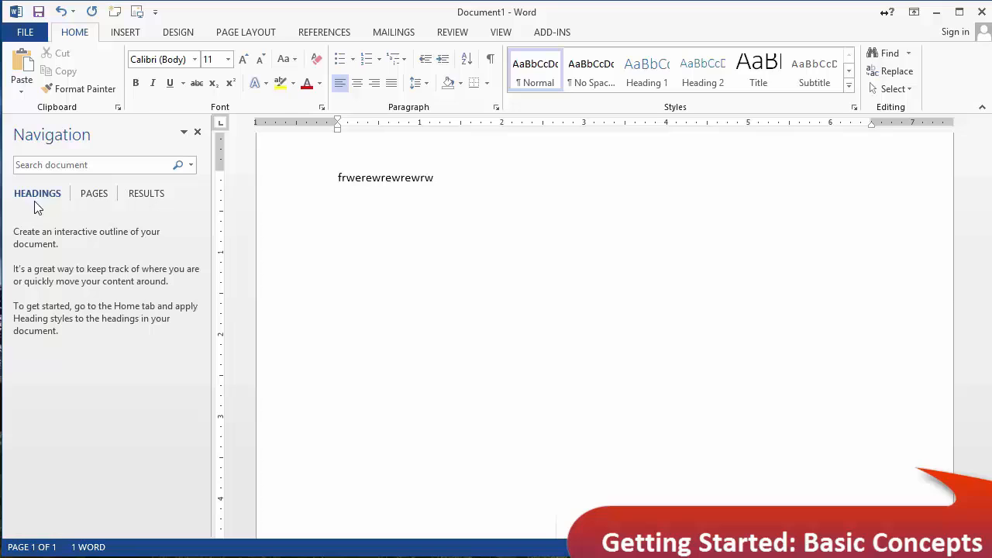
click(91, 195)
click(146, 193)
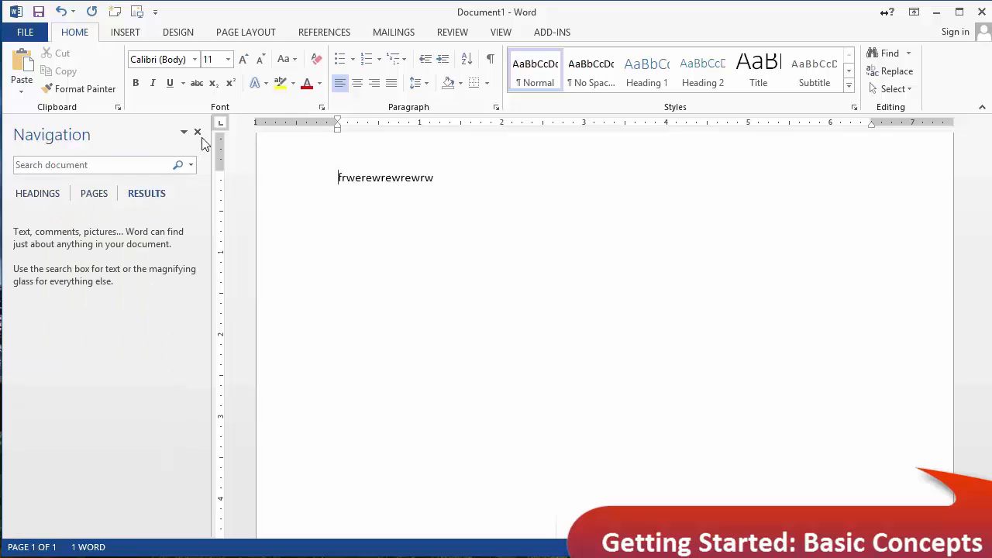
click(197, 132)
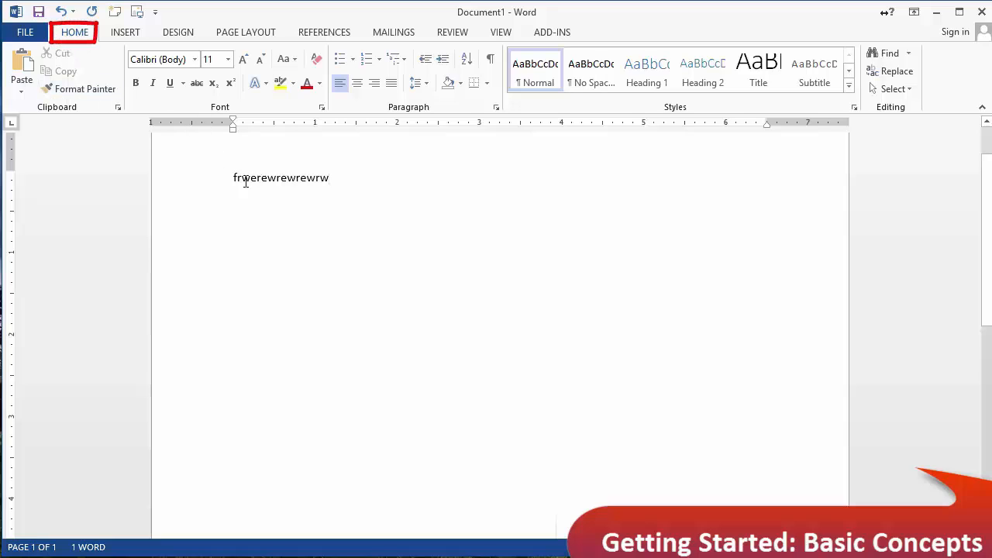
Add a second line 'wrwerewrewrw' below the first, separated by a blank line.
drag(255, 172, 399, 208)
click(398, 248)
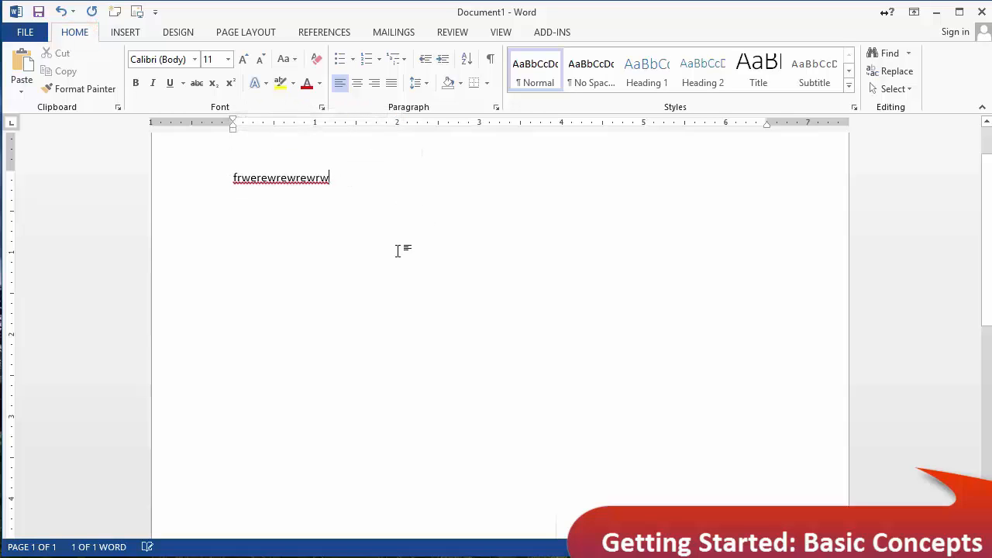
key(Return)
key(Return)
text(wrwerewrewrw)
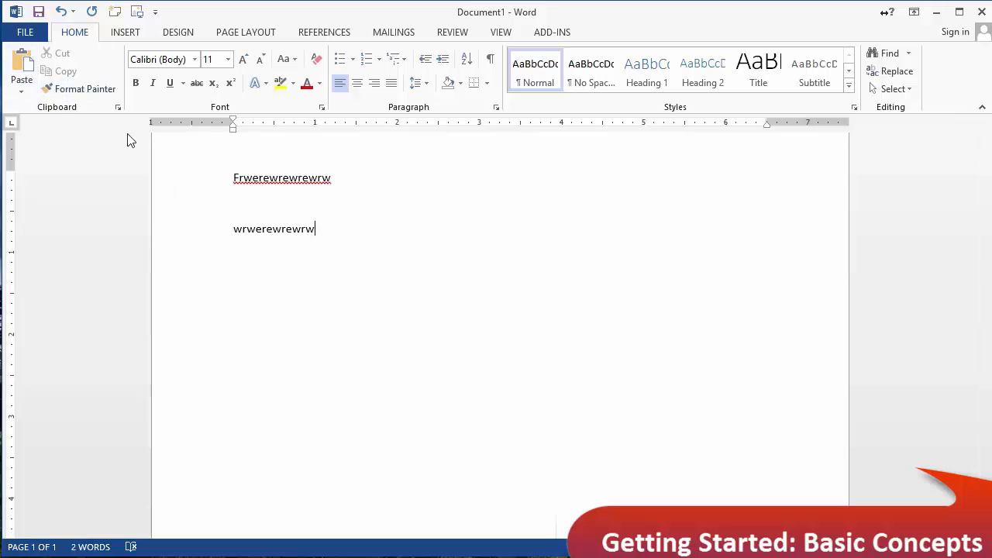
click(124, 34)
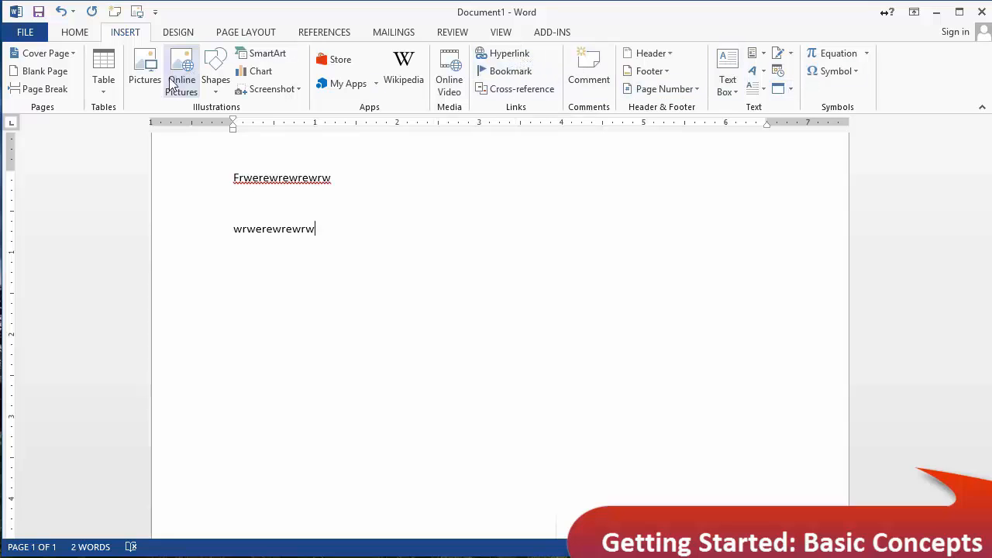
Browse the DESIGN, PAGE LAYOUT and REFERENCES ribbon tabs in turn.
click(178, 33)
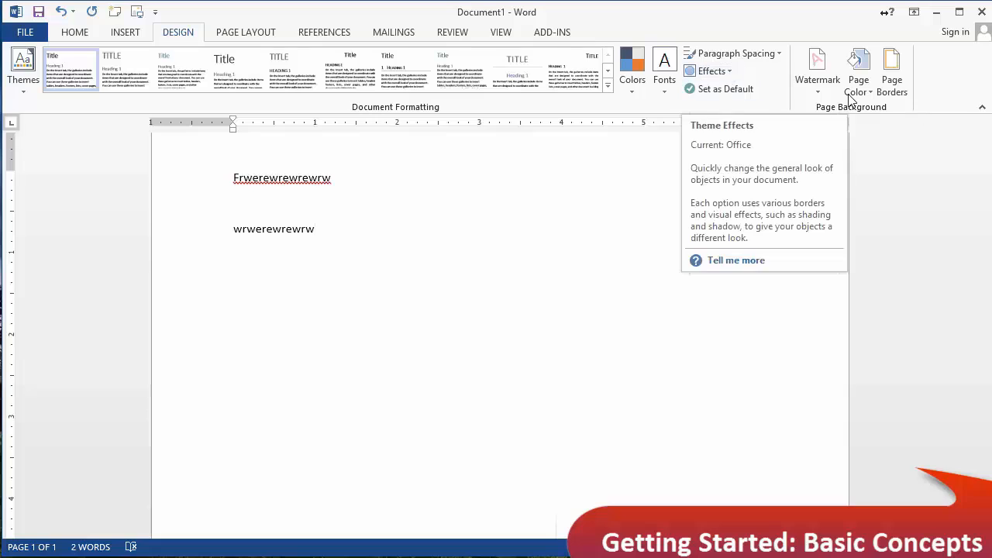
click(249, 35)
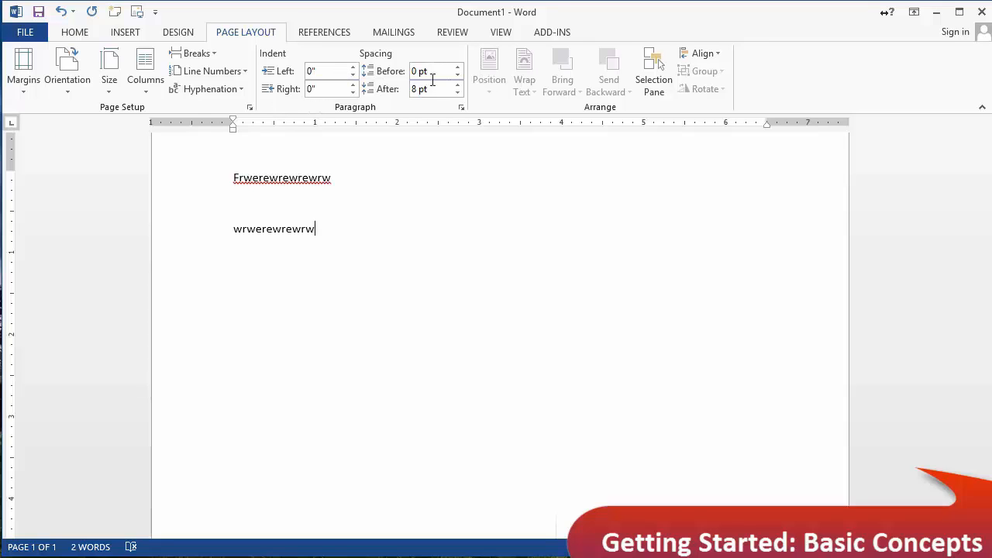
click(317, 44)
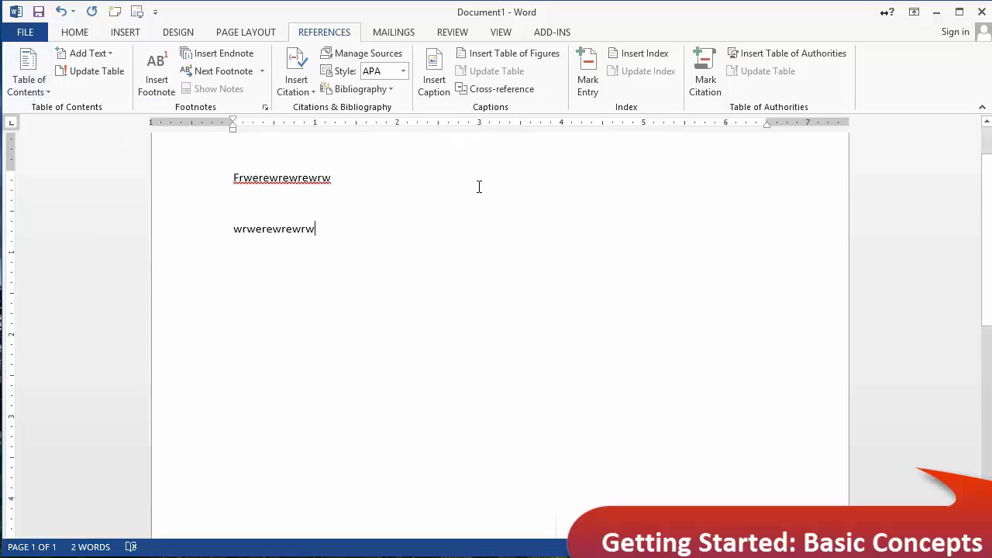
Look through the MAILINGS, REVIEW and VIEW tabs, then return to HOME.
click(390, 35)
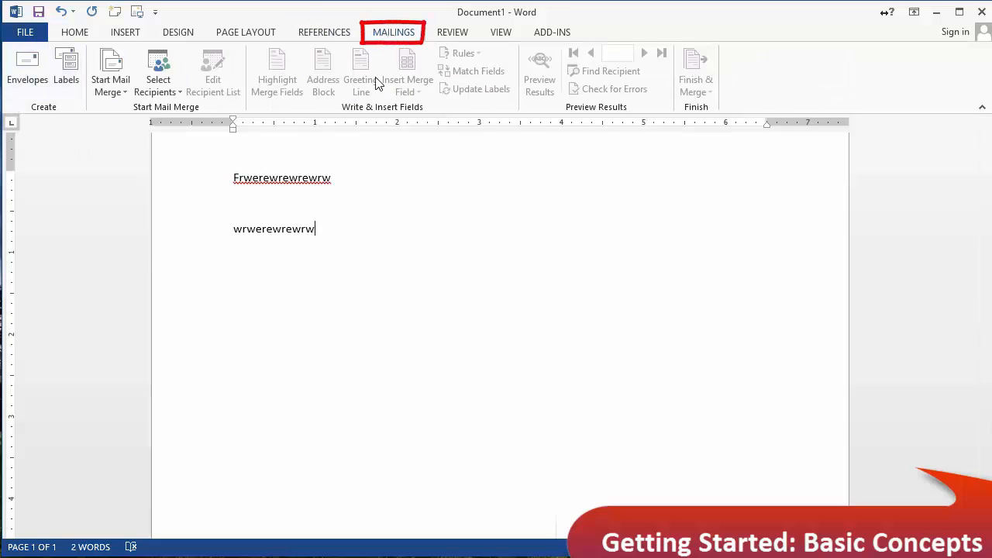
click(444, 36)
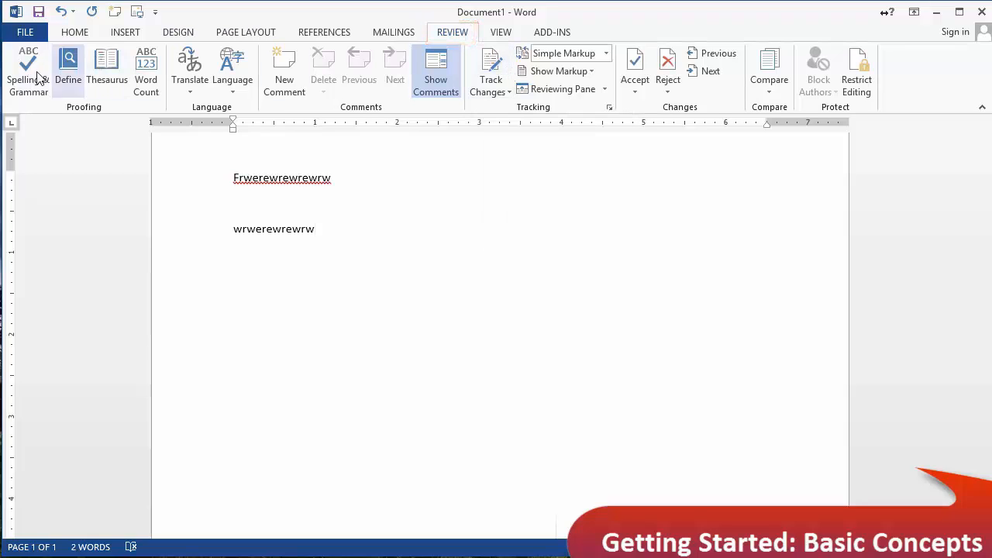
click(500, 33)
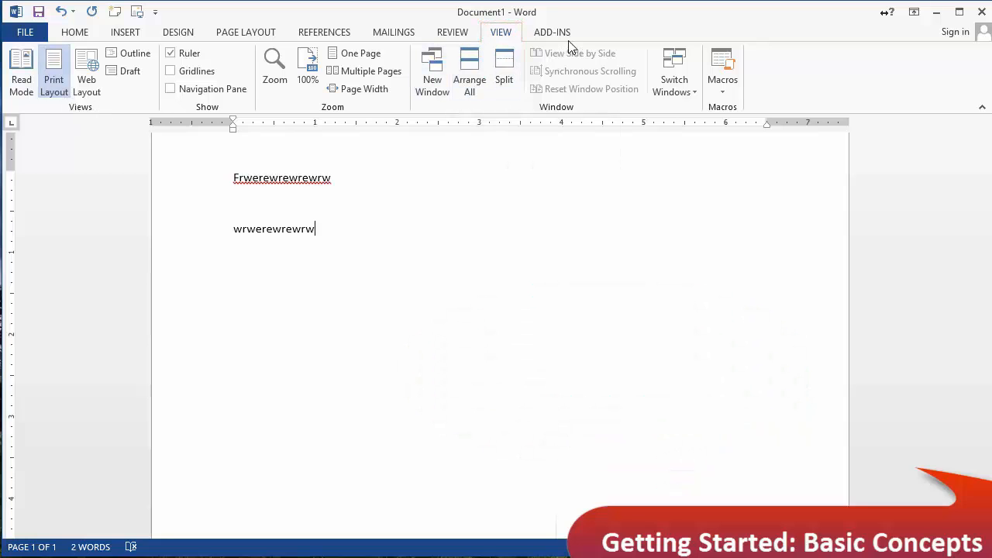
click(74, 32)
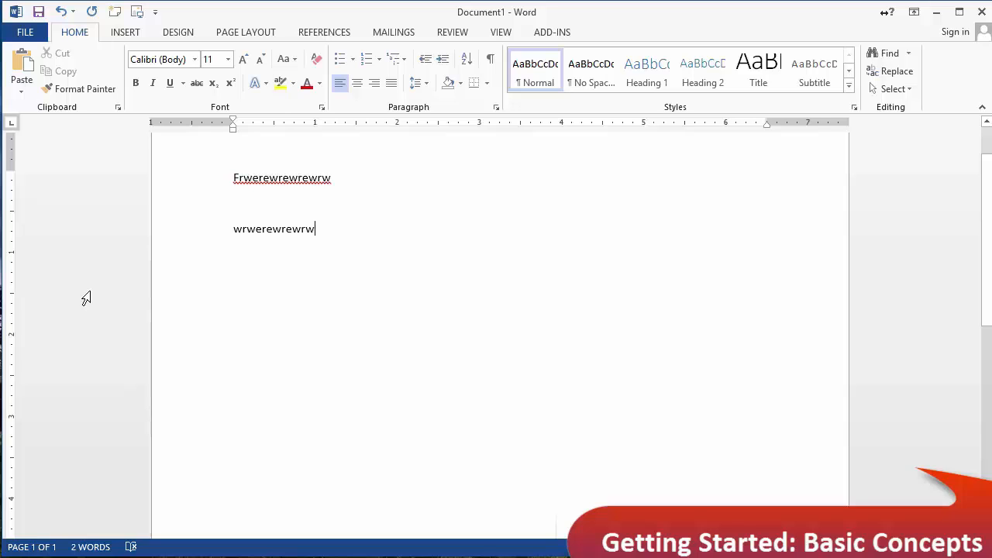
Flip through the INSERT, DESIGN, PAGE LAYOUT and REFERENCES tabs, back to INSERT.
click(122, 32)
click(172, 35)
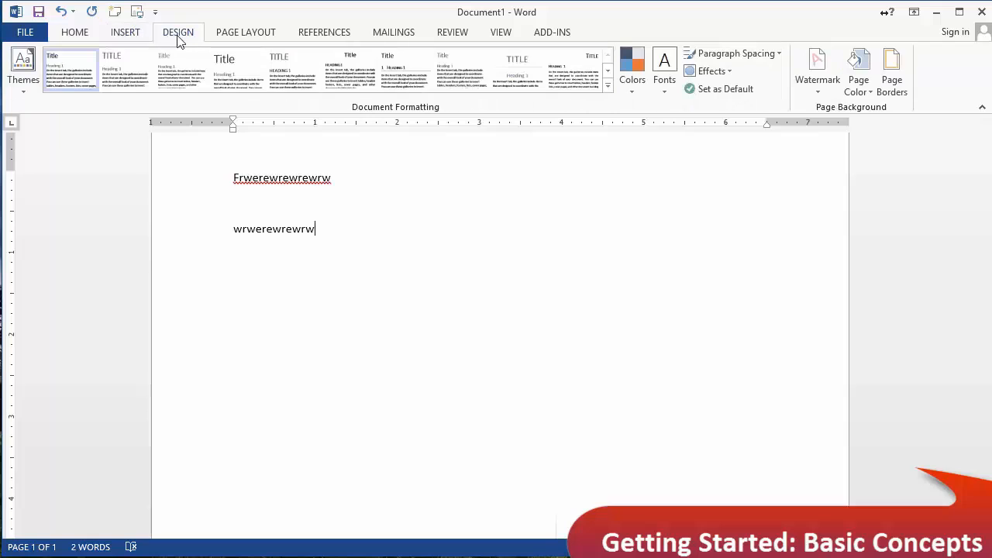
click(256, 34)
click(321, 33)
click(116, 37)
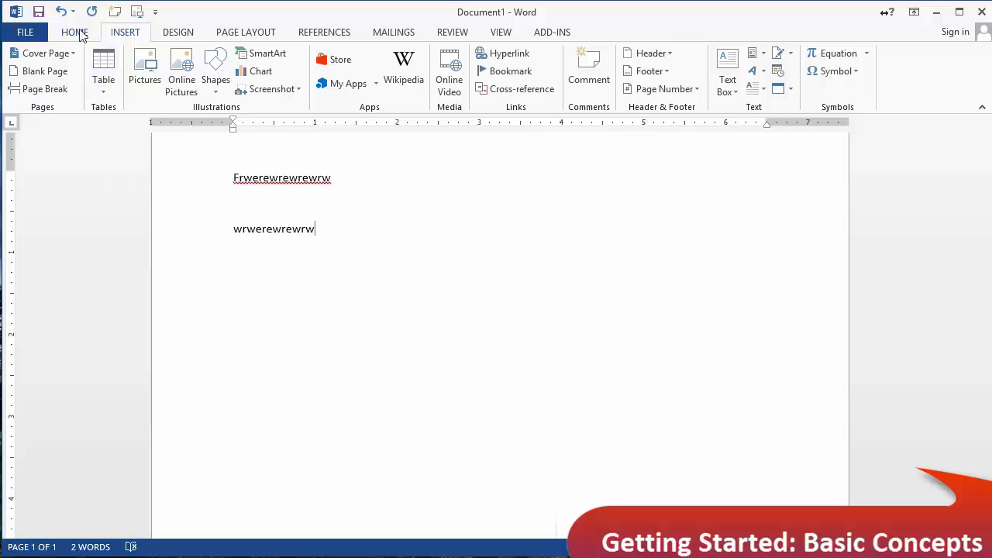
Cycle from HOME through INSERT, DESIGN, REFERENCES and MAILINGS, ending on PAGE LAYOUT.
click(77, 33)
click(118, 37)
click(179, 35)
click(234, 35)
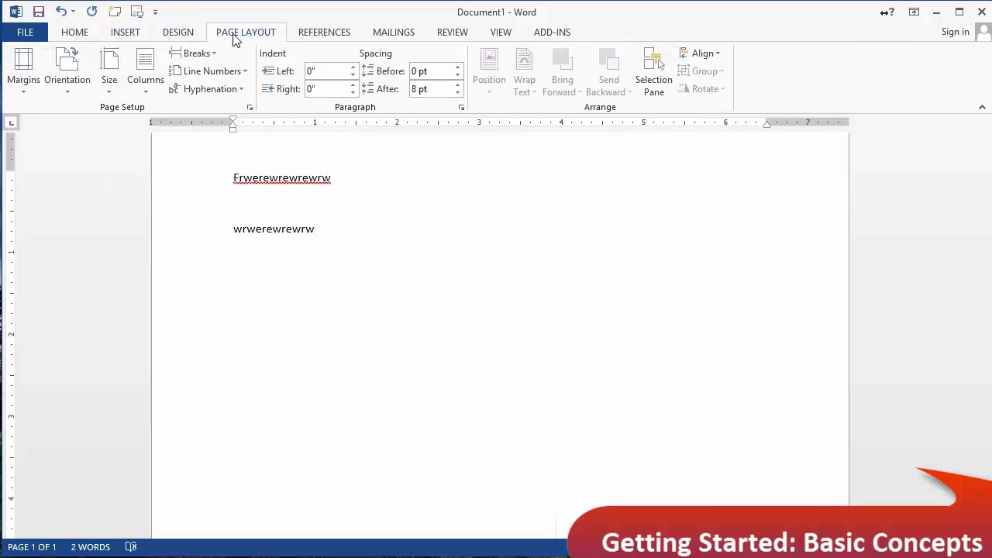
click(329, 35)
click(386, 35)
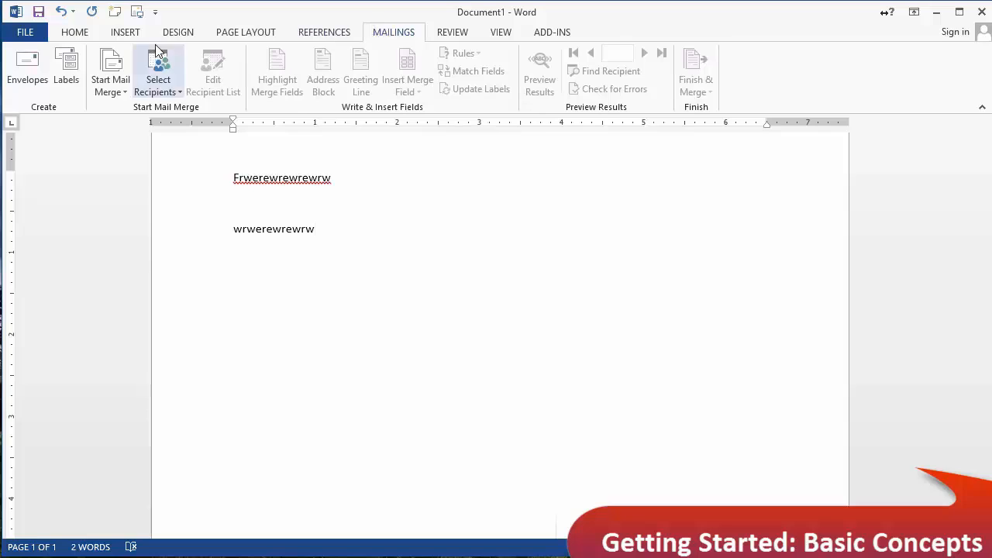
click(189, 36)
click(248, 37)
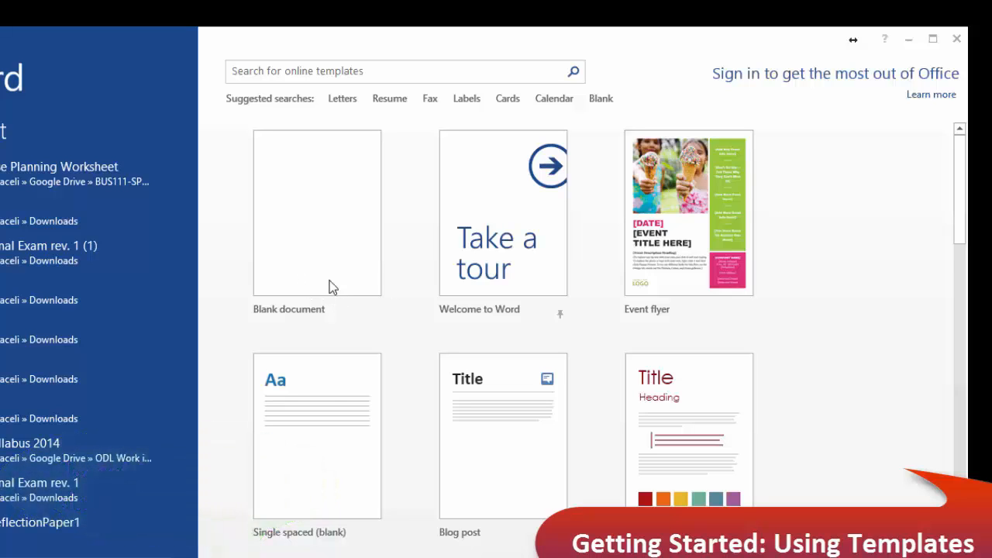
Scroll the template gallery and preview the Event flyer template.
click(819, 385)
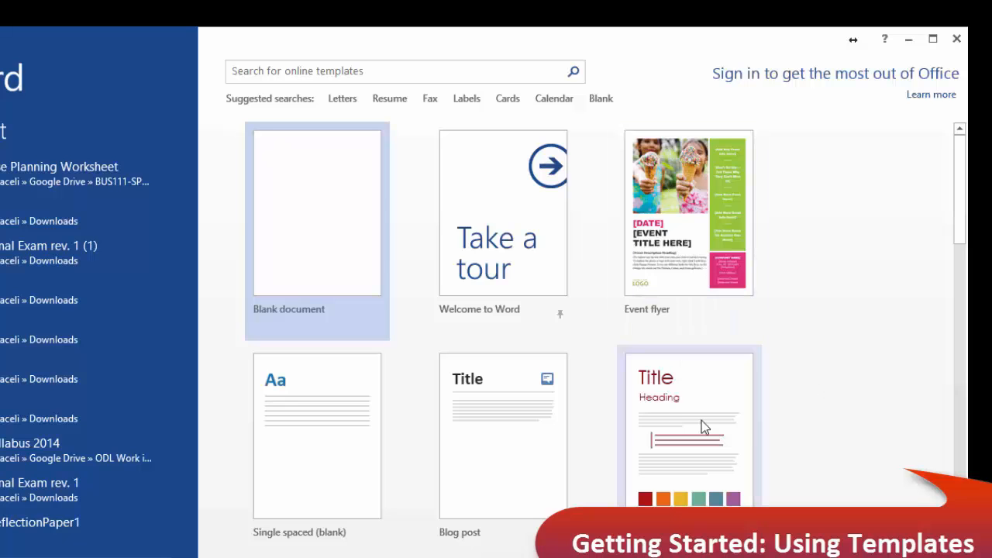
scroll(755, 436, down, 5)
scroll(749, 462, down, 5)
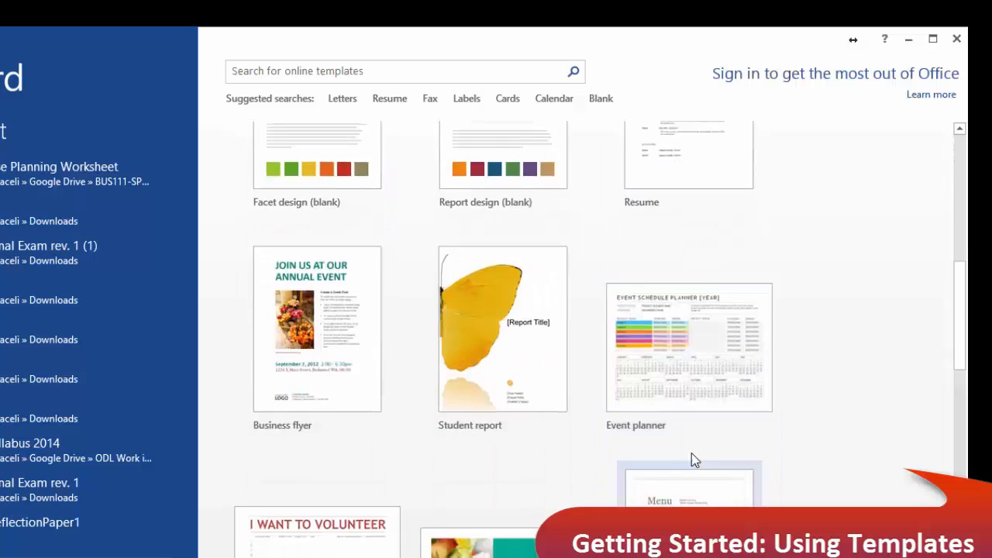
scroll(580, 470, up, 3)
scroll(564, 490, up, 7)
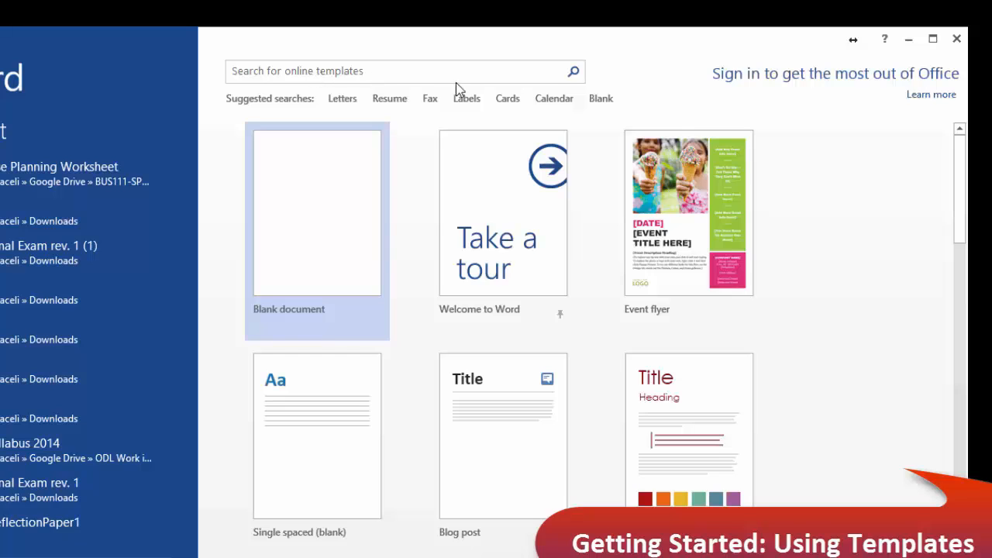
click(688, 227)
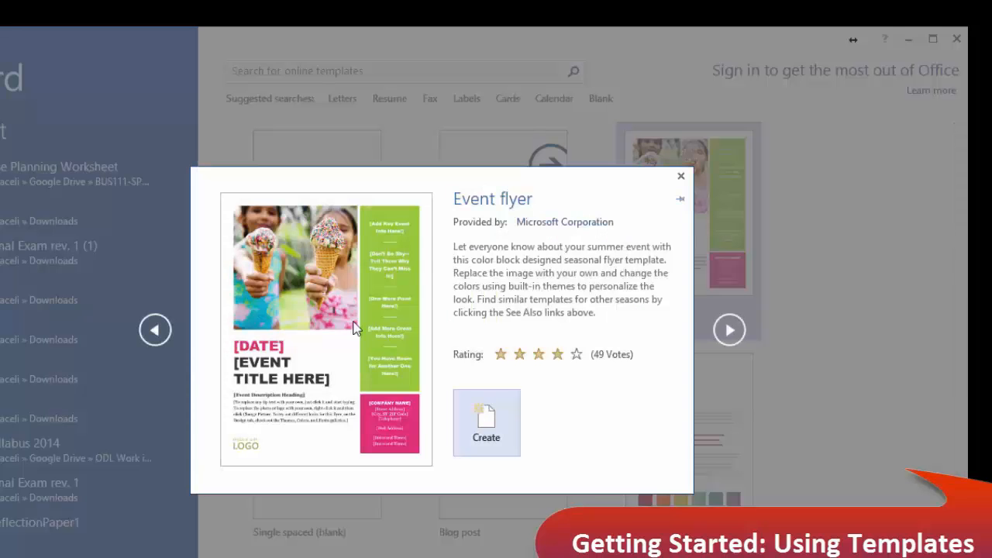
Create a new document from the Event flyer template and scroll down it.
click(481, 422)
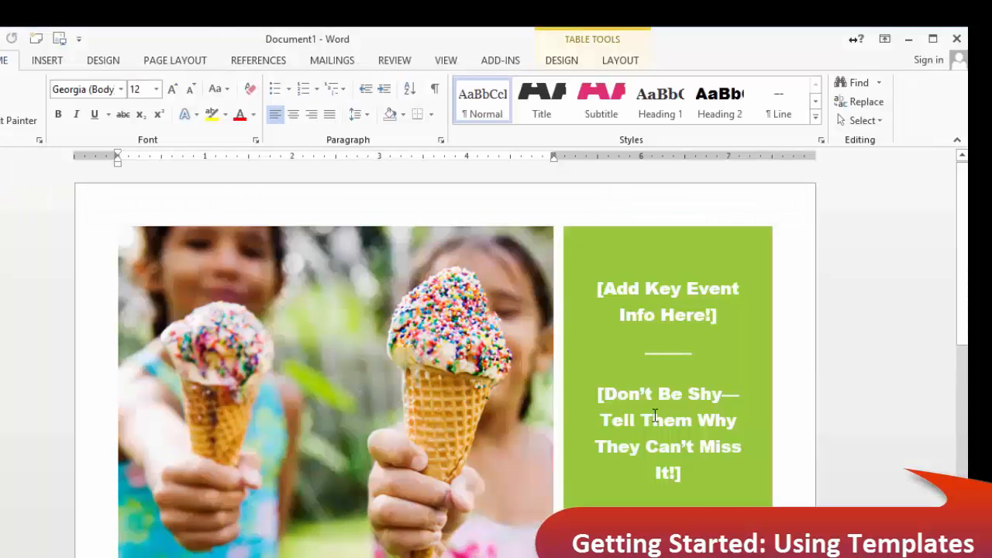
scroll(577, 411, down, 4)
scroll(588, 435, down, 2)
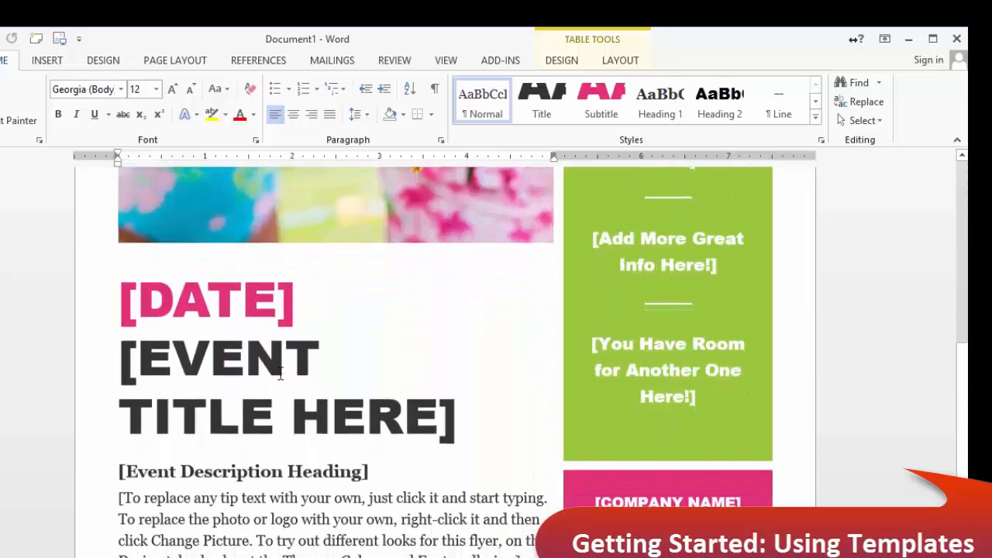
Replace the [EVENT TITLE HERE] placeholder with BIRTHDAY PARTY.
click(279, 372)
scroll(423, 517, down, 2)
click(307, 434)
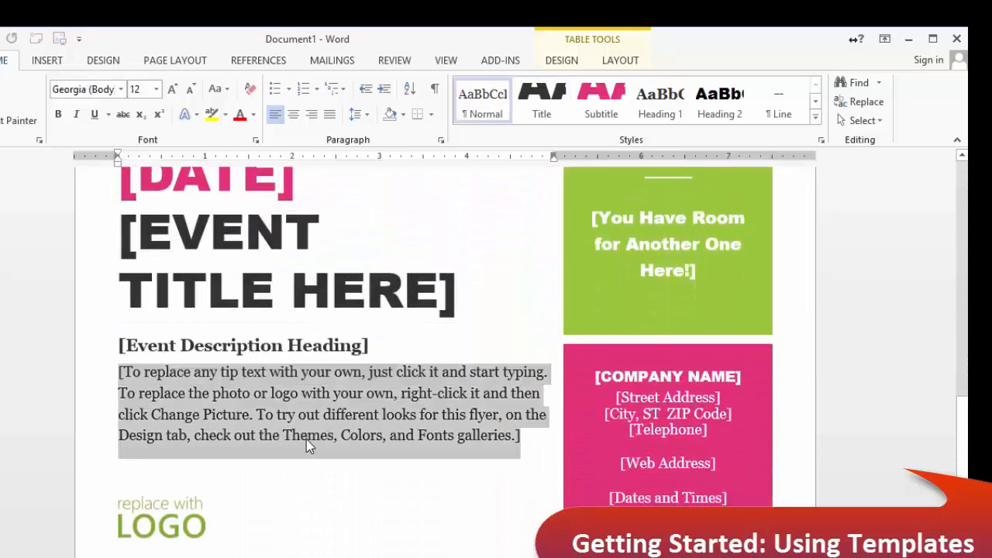
click(240, 252)
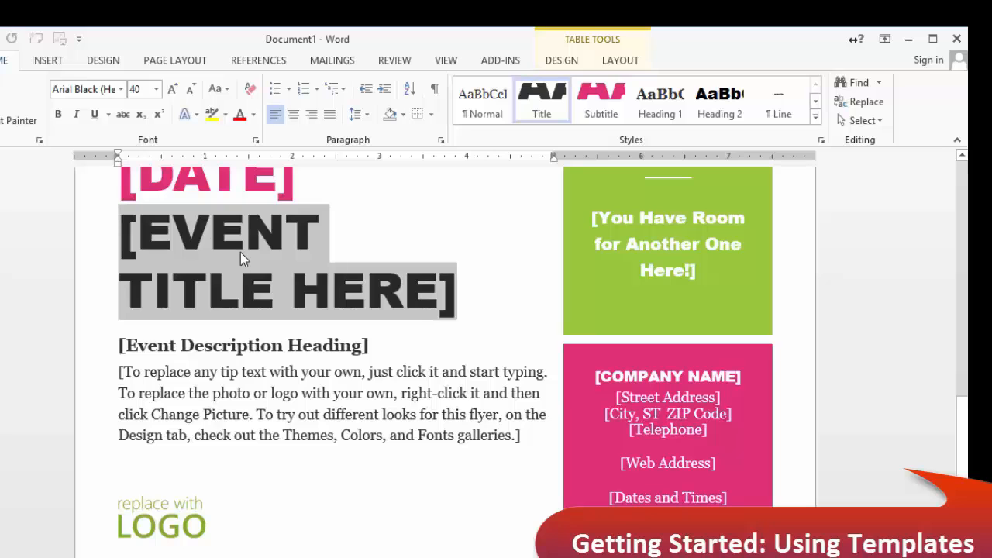
text(BIRTHDAY PARTY)
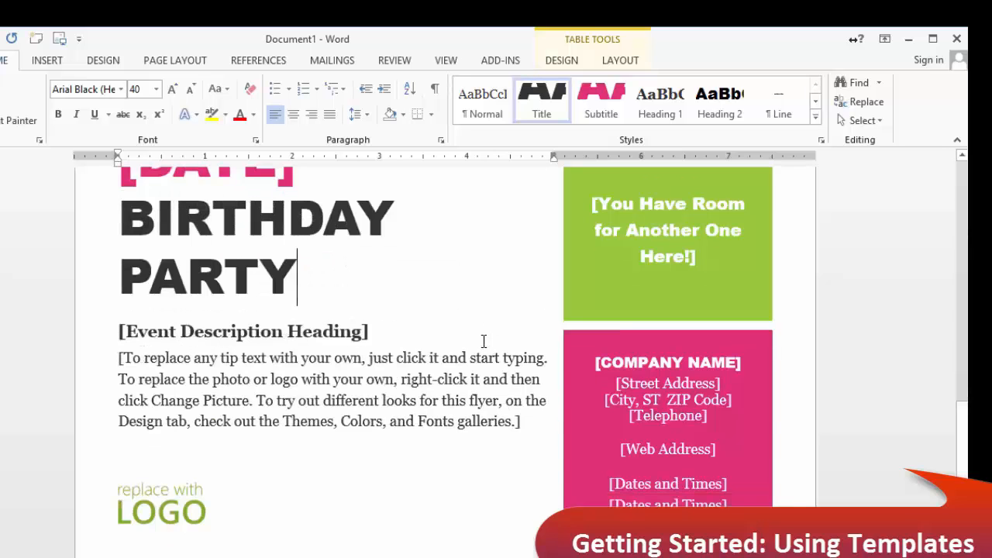
scroll(484, 340, up, 6)
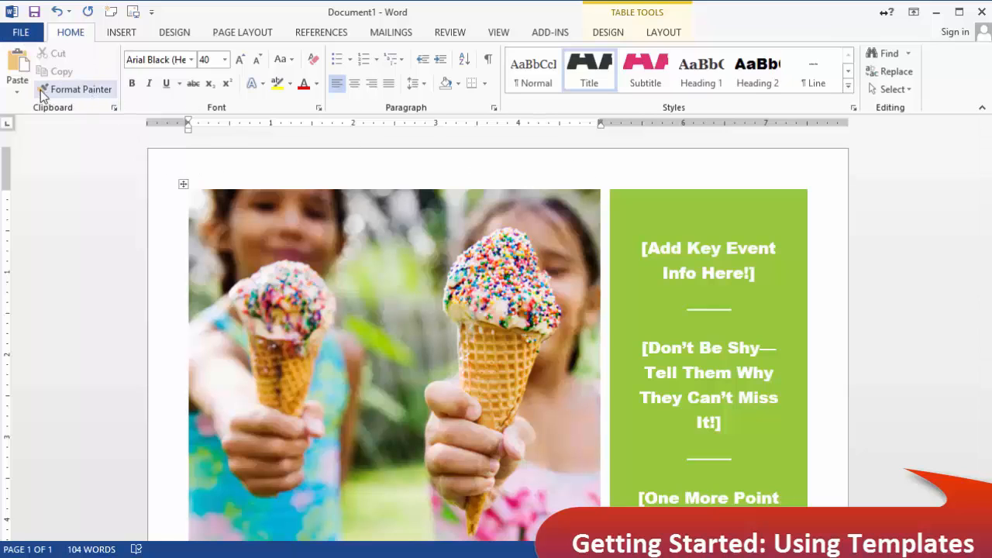
Search the online templates under File > New for poster (typed 'porster').
click(22, 34)
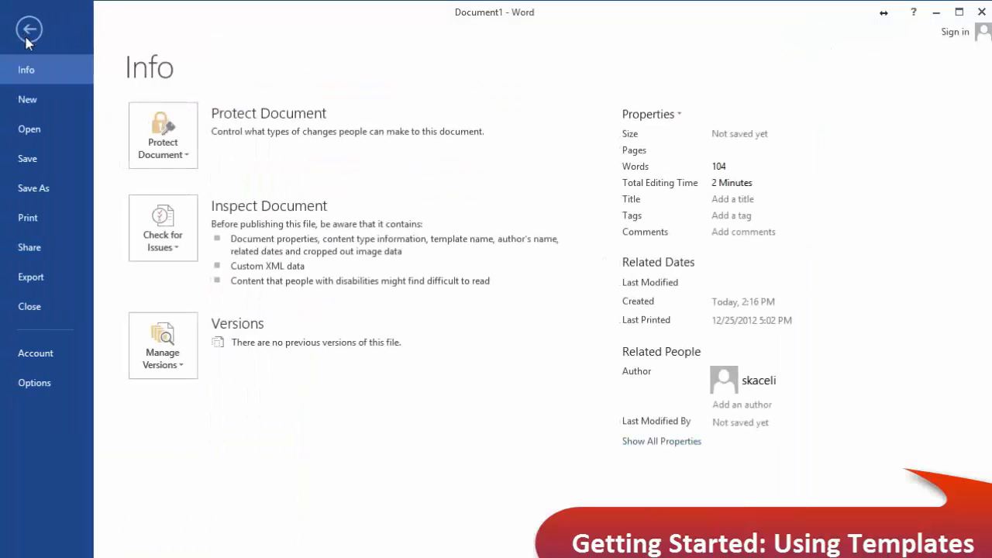
click(36, 104)
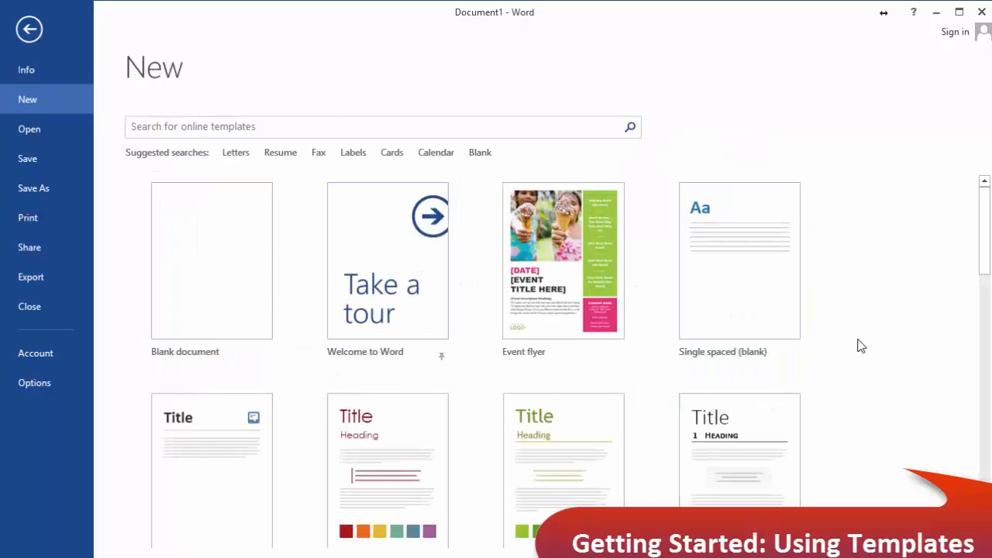
click(304, 130)
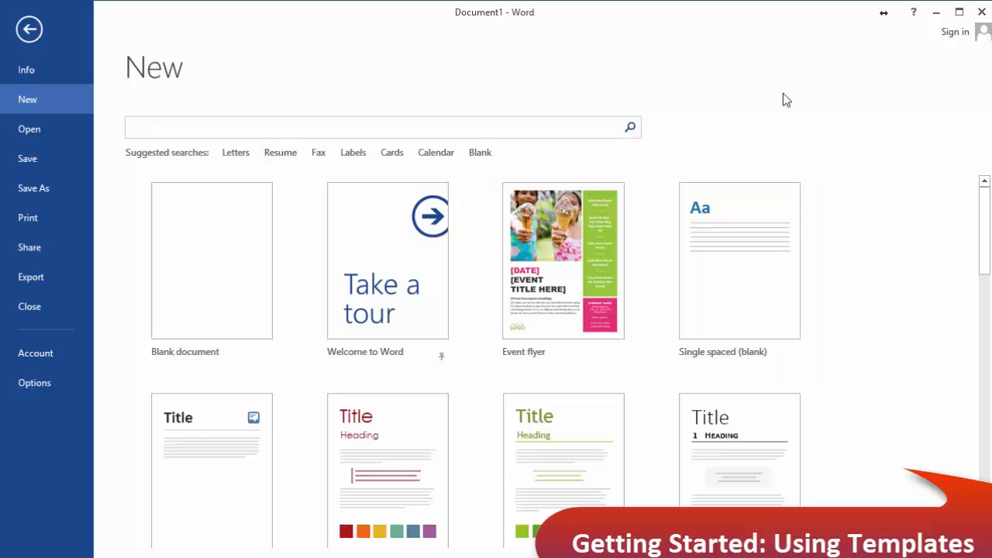
text(porster)
key(Return)
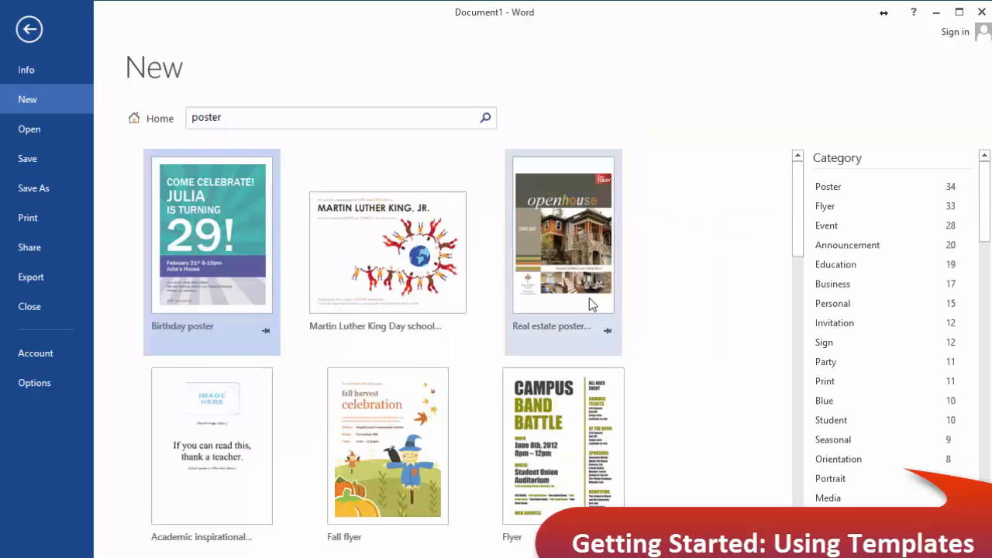
Create a document from the Real estate poster (11x17) template.
scroll(670, 364, down, 1)
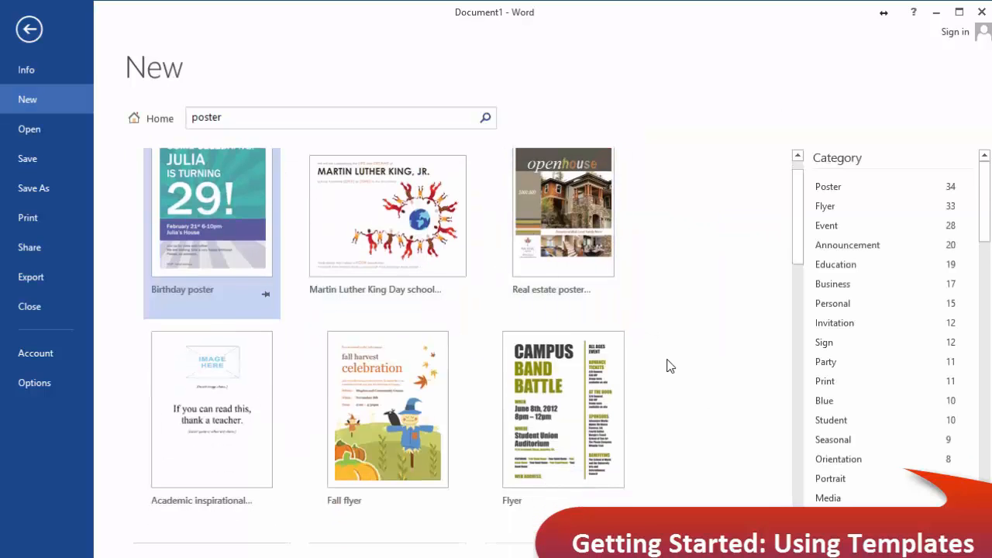
click(575, 211)
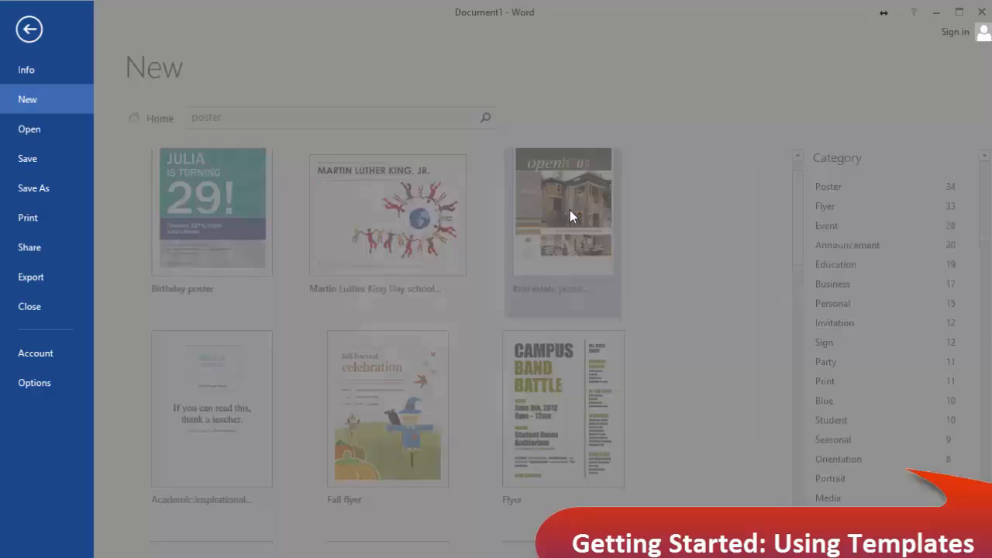
click(568, 390)
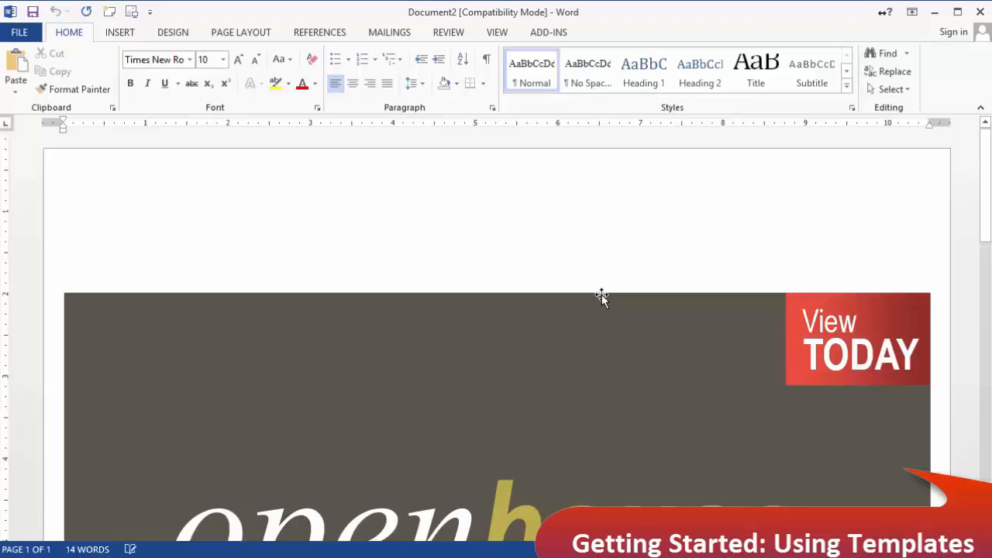
Scroll through the new real-estate poster document to look it over.
scroll(601, 294, down, 8)
scroll(585, 289, down, 12)
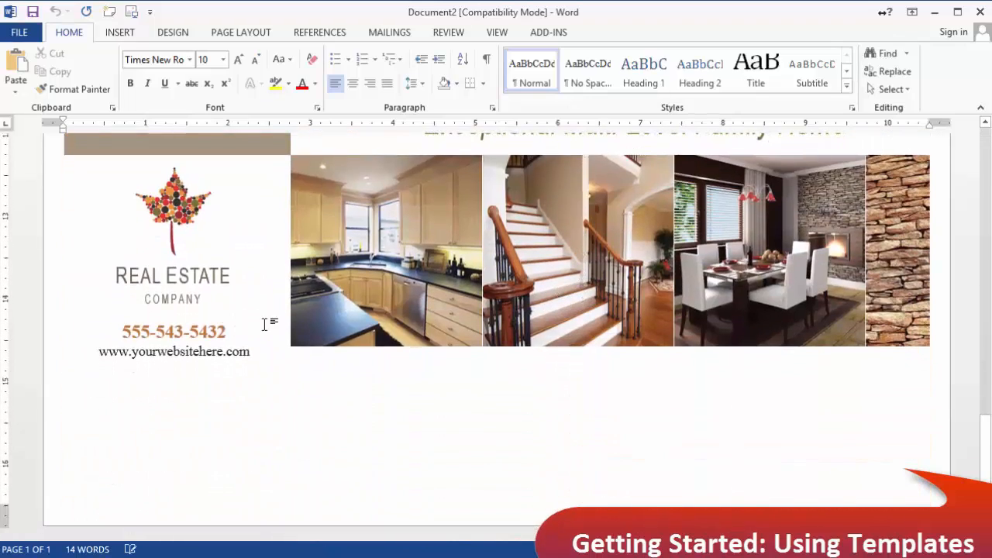
scroll(266, 323, up, 10)
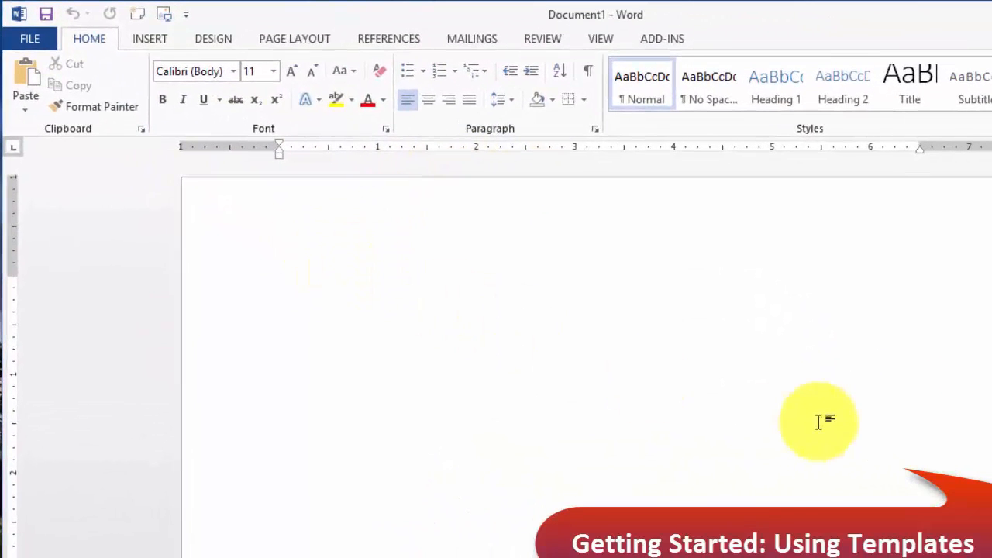
Type the introduction 'In this session we are going to cover:'.
text(In this session we are going to cover:)
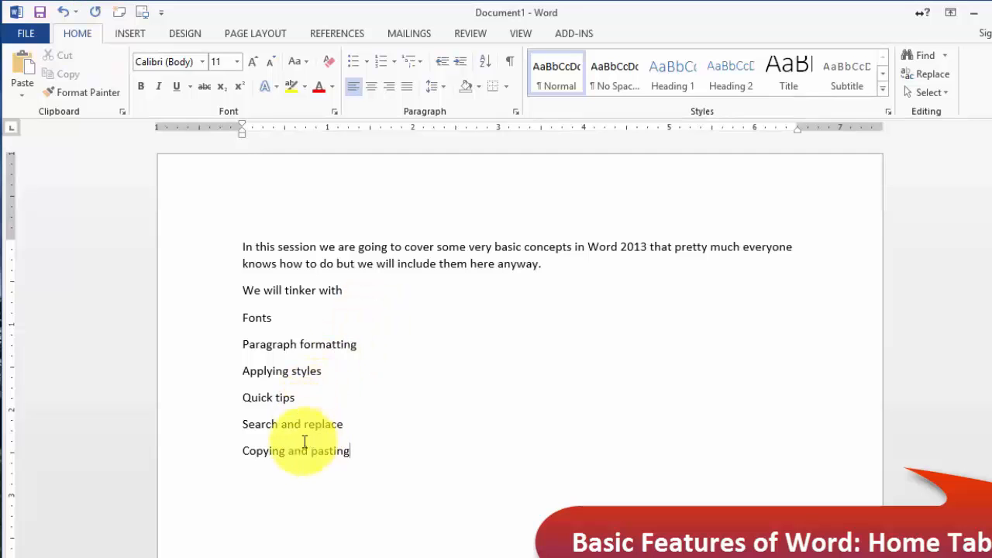
Insert a 'Basic Features' line above the introduction and select it.
click(243, 250)
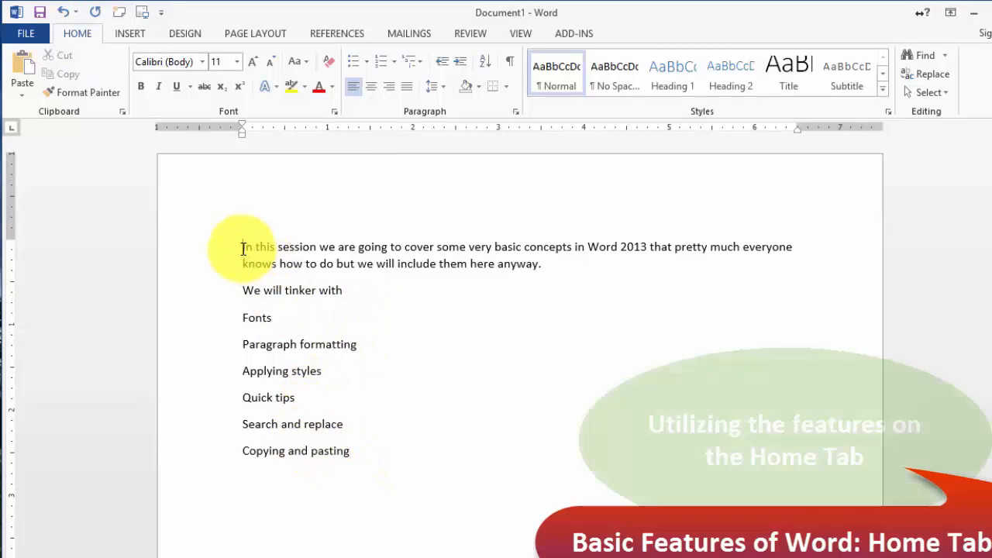
key(Return)
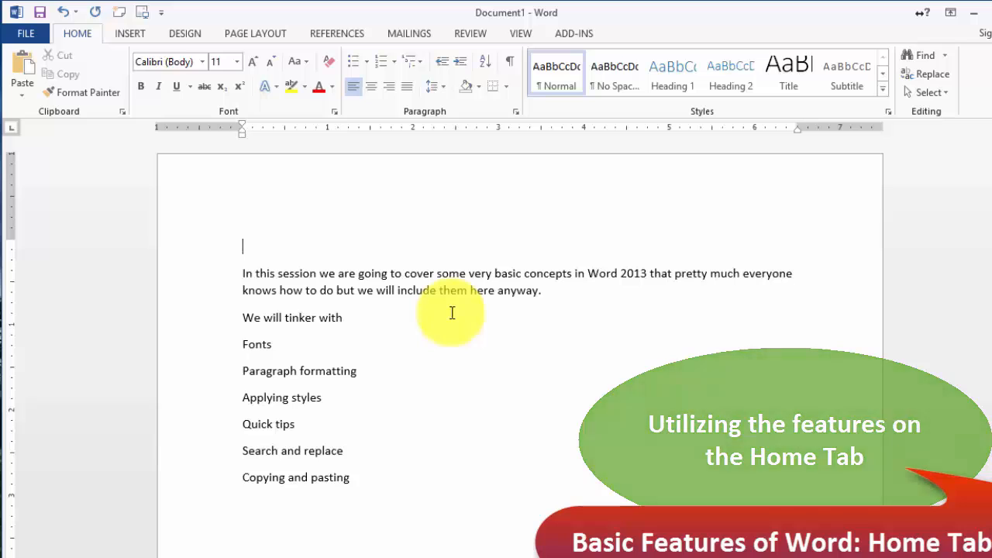
text(Basic Features)
click(222, 248)
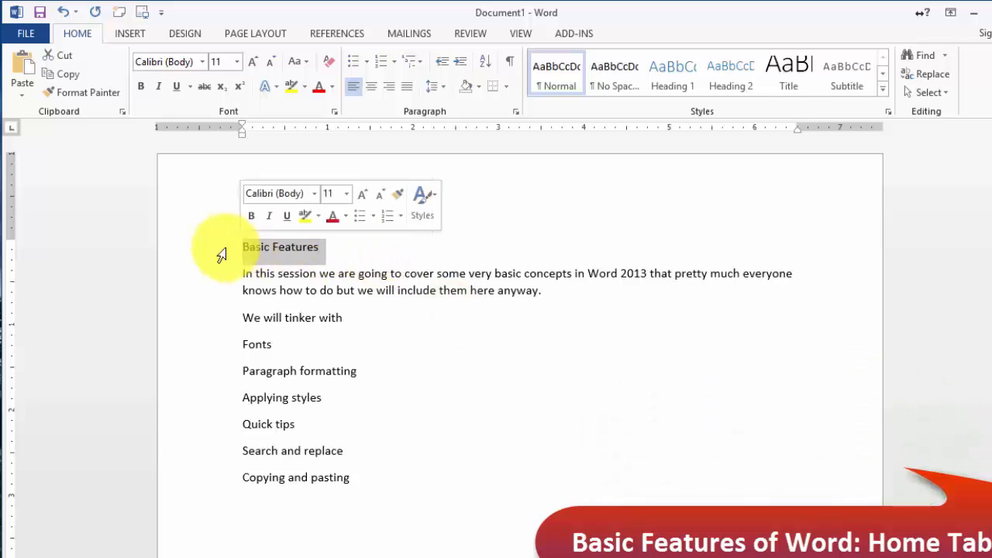
Format the Basic Features heading as Aharoni 26 pt in UPPERCASE.
click(238, 62)
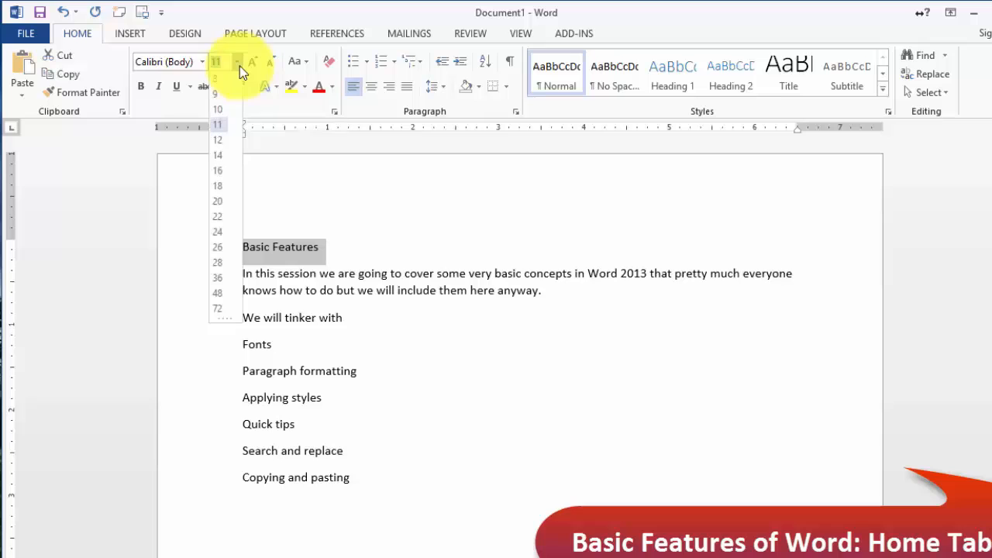
click(217, 188)
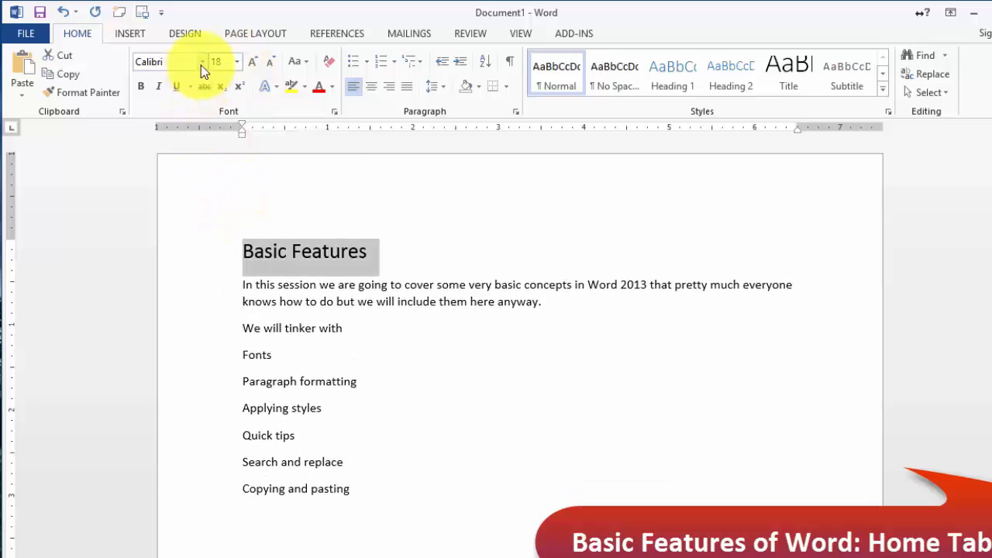
click(200, 65)
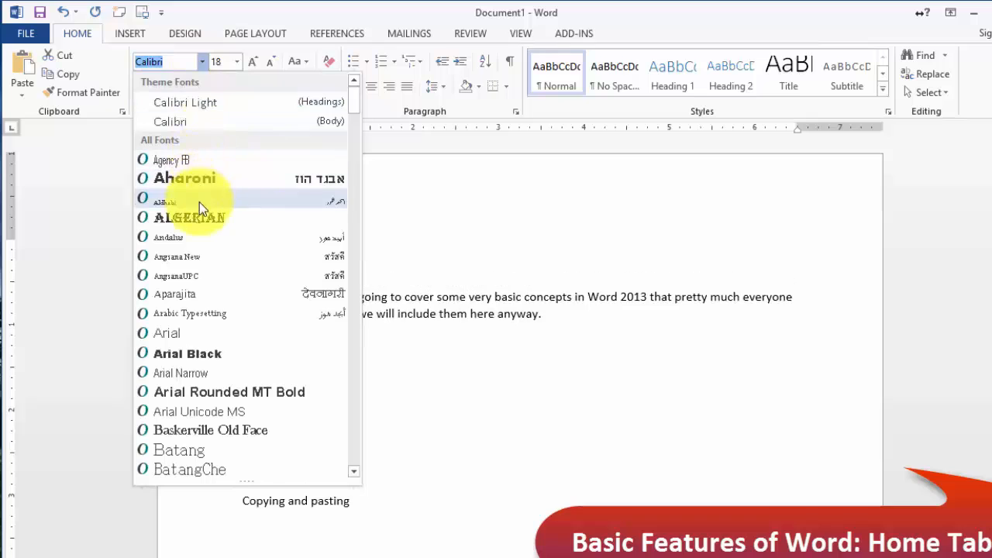
click(237, 179)
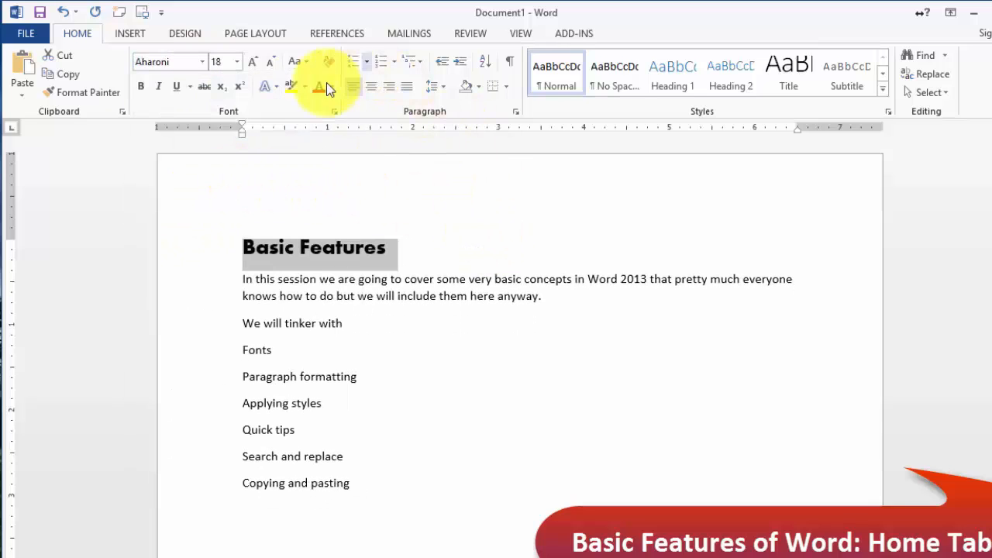
click(253, 68)
click(253, 68)
click(254, 68)
click(253, 68)
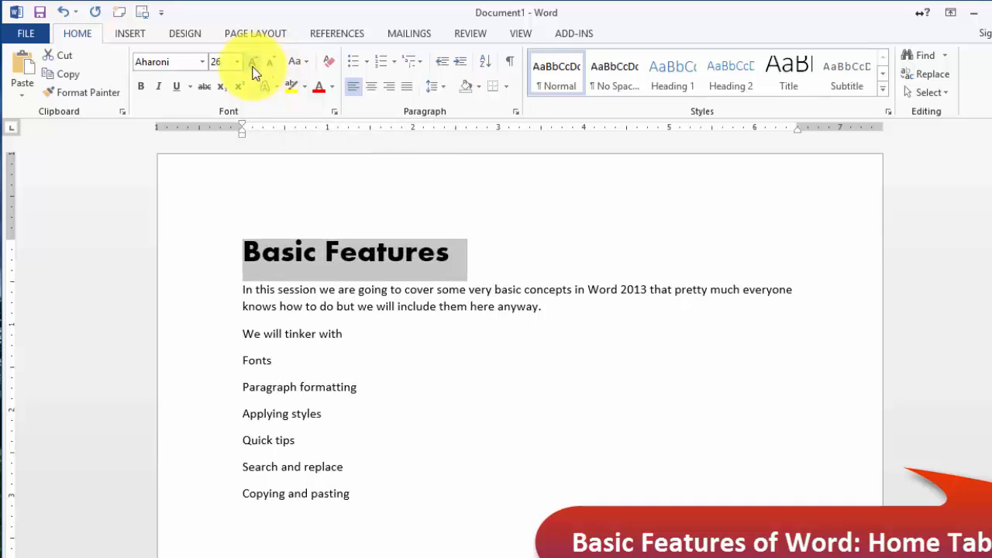
click(253, 69)
click(268, 63)
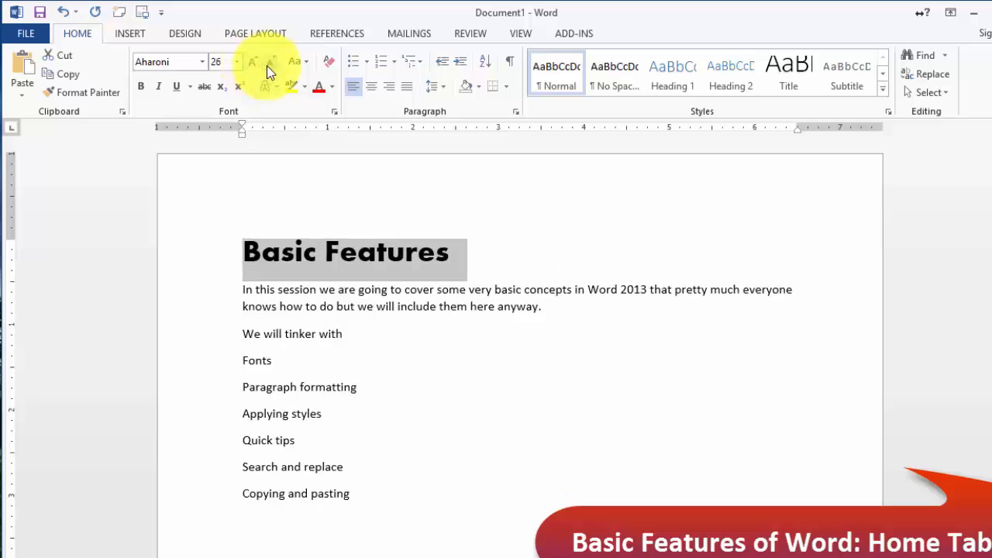
click(306, 63)
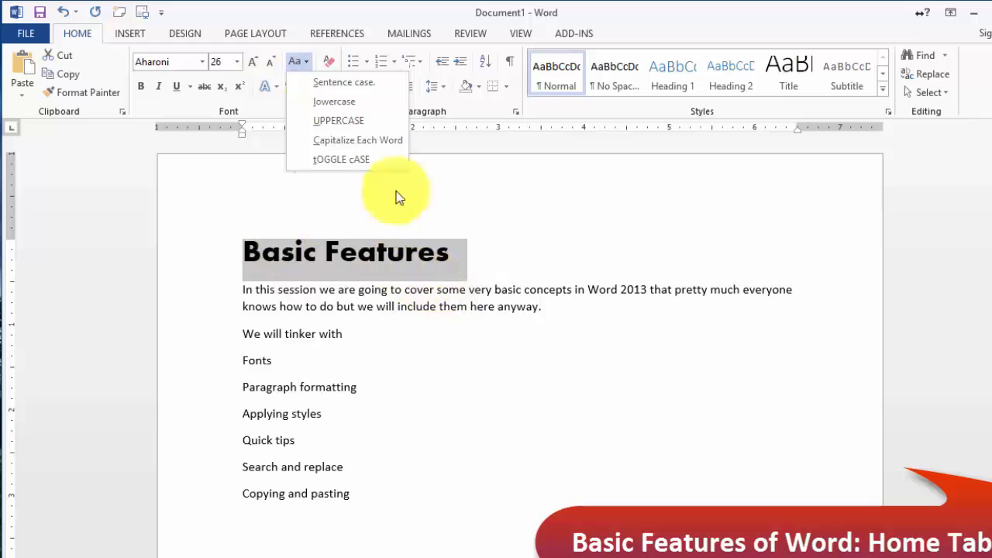
click(338, 121)
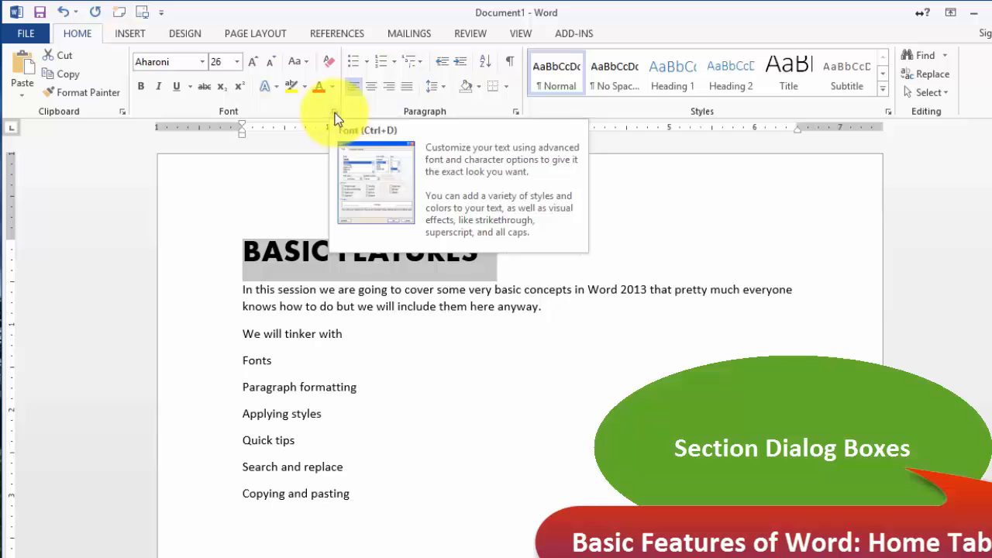
click(336, 113)
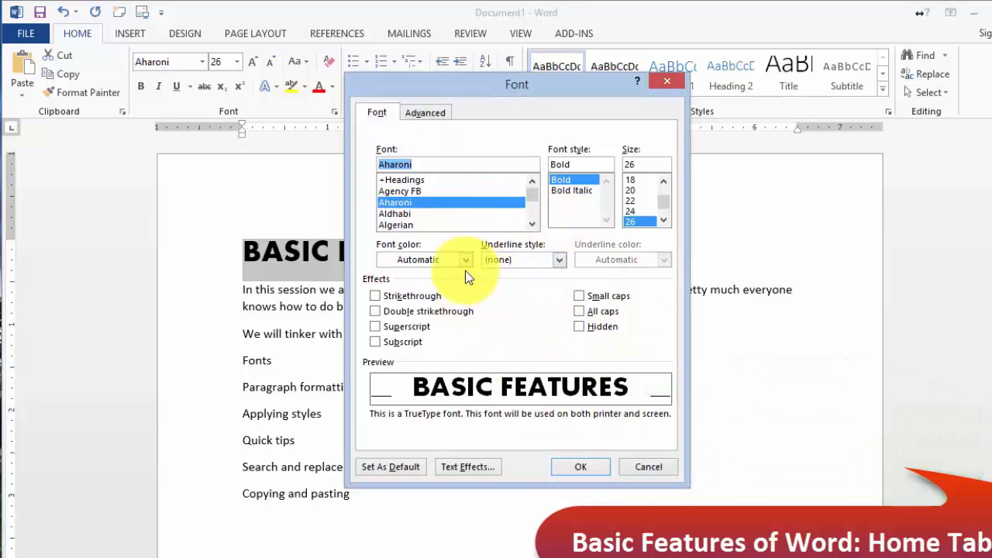
click(423, 112)
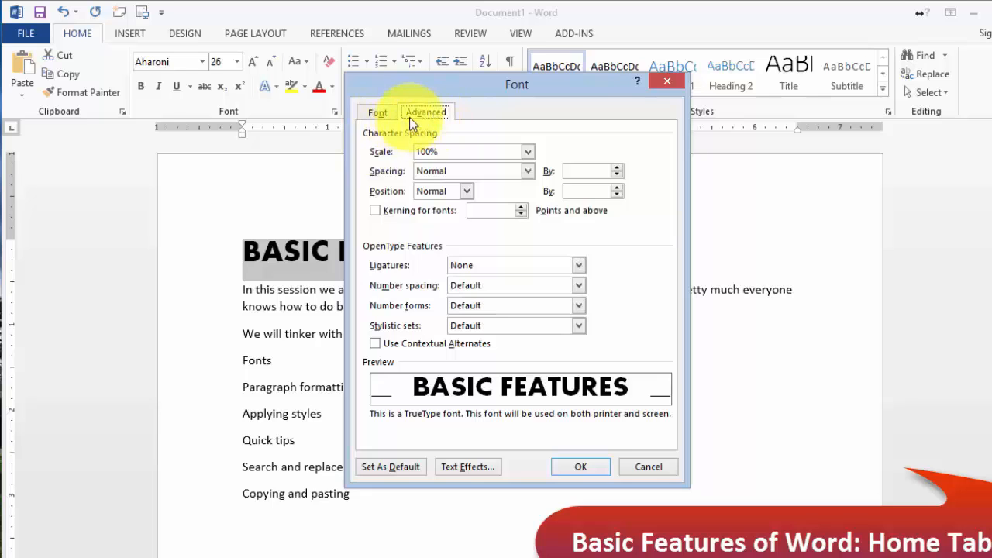
click(660, 466)
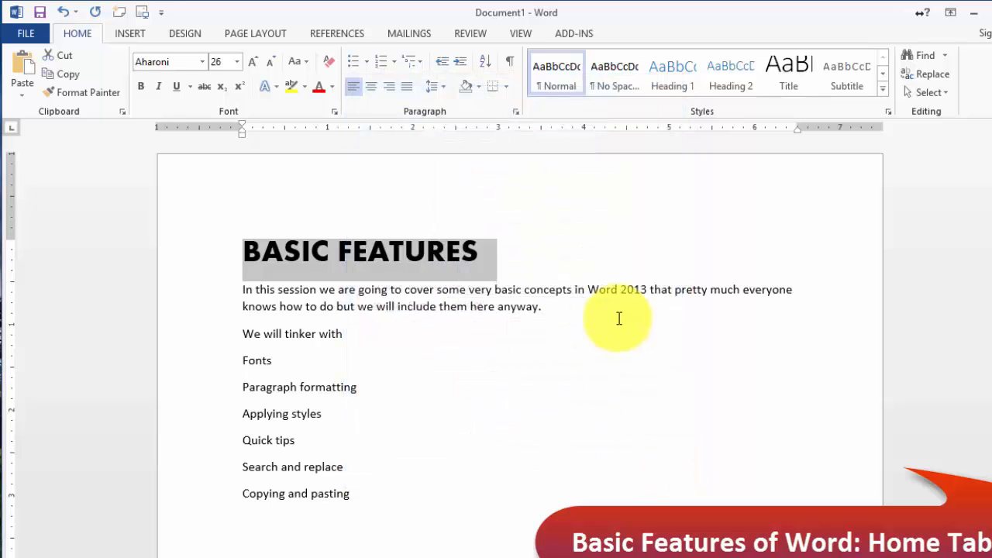
click(334, 112)
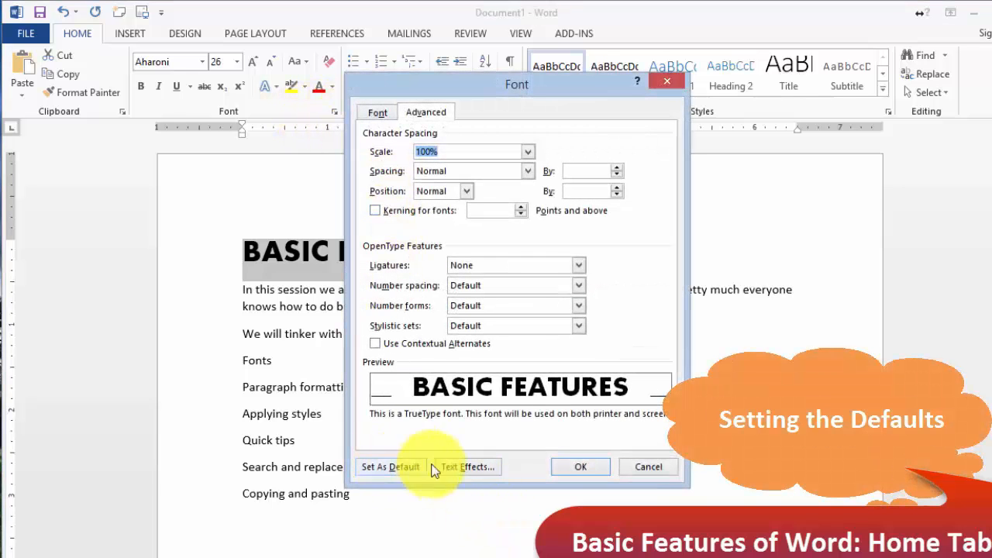
click(377, 113)
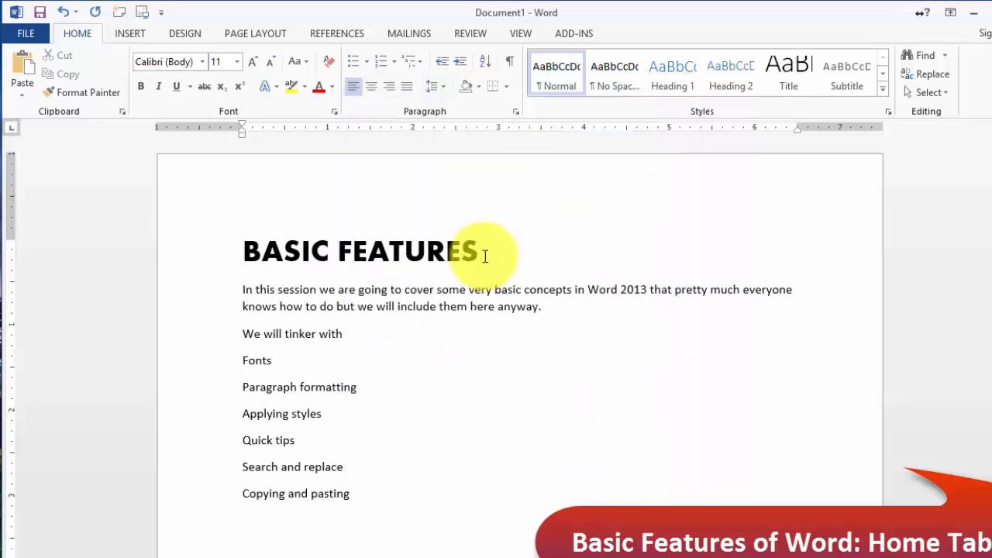
drag(485, 250, 266, 248)
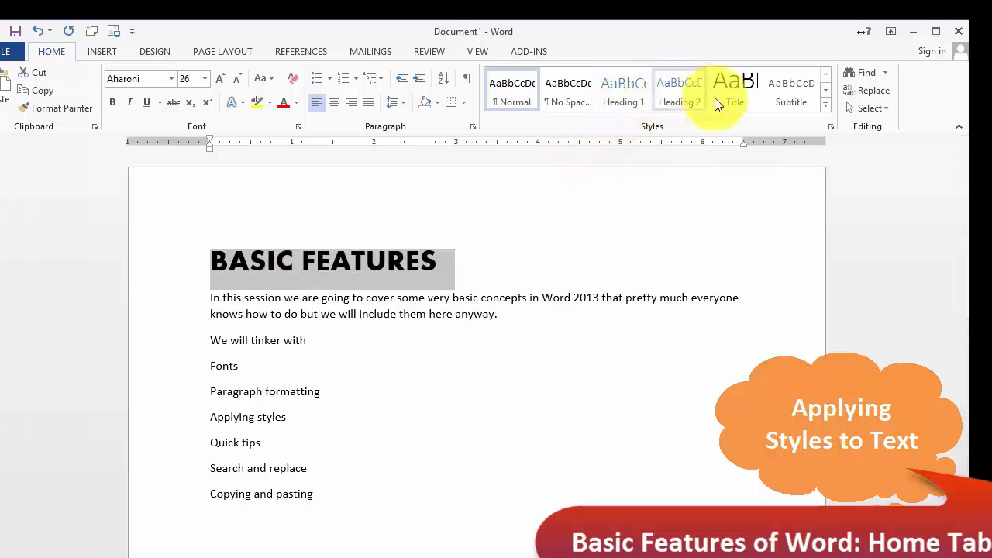
Try Heading 2, Heading 1 and No Spacing on the heading, settle on Title, then select the topic lines.
click(735, 95)
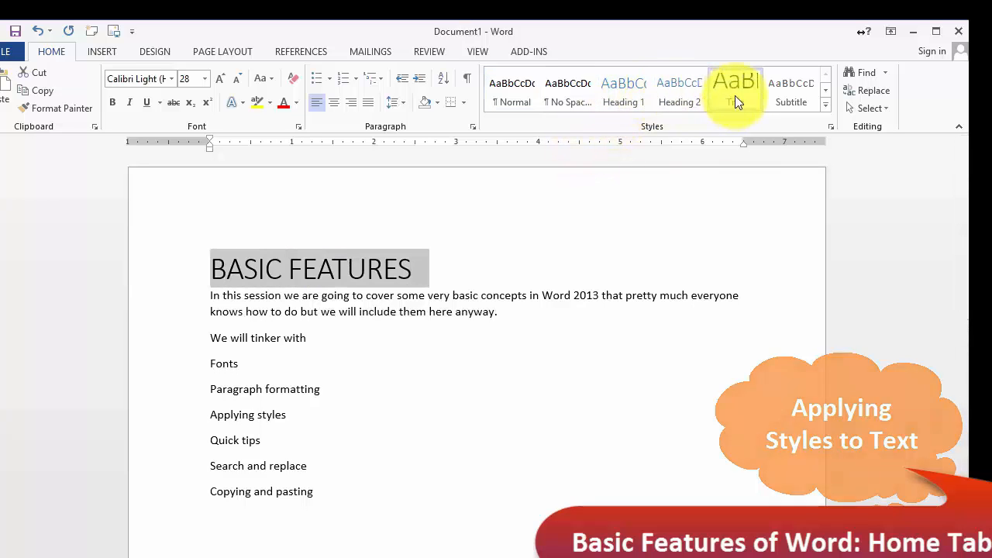
click(671, 99)
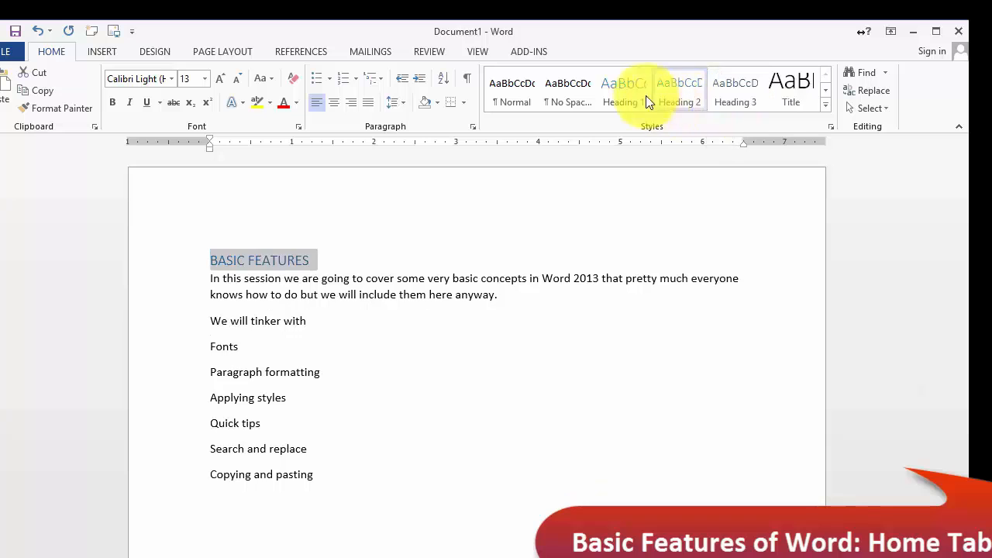
click(614, 93)
click(555, 97)
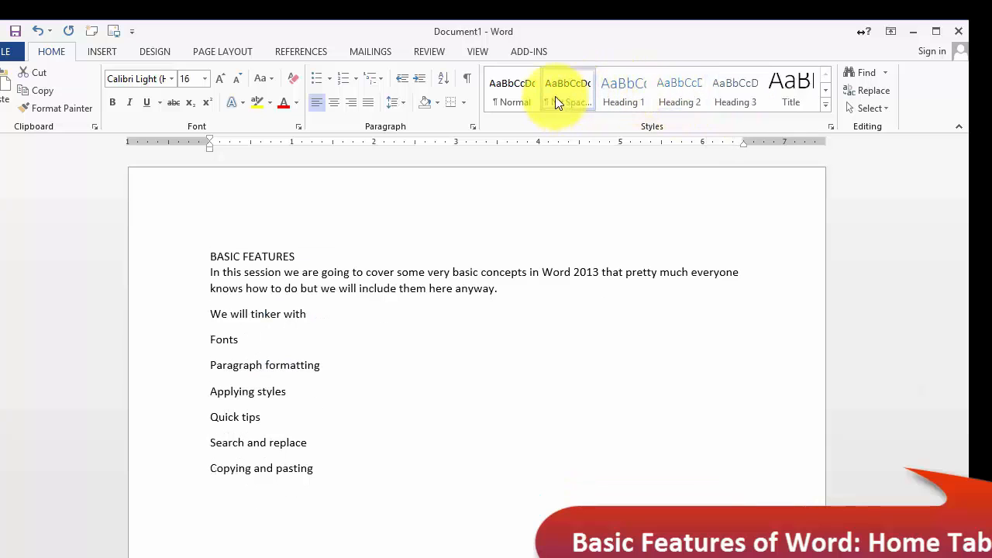
click(779, 101)
click(230, 339)
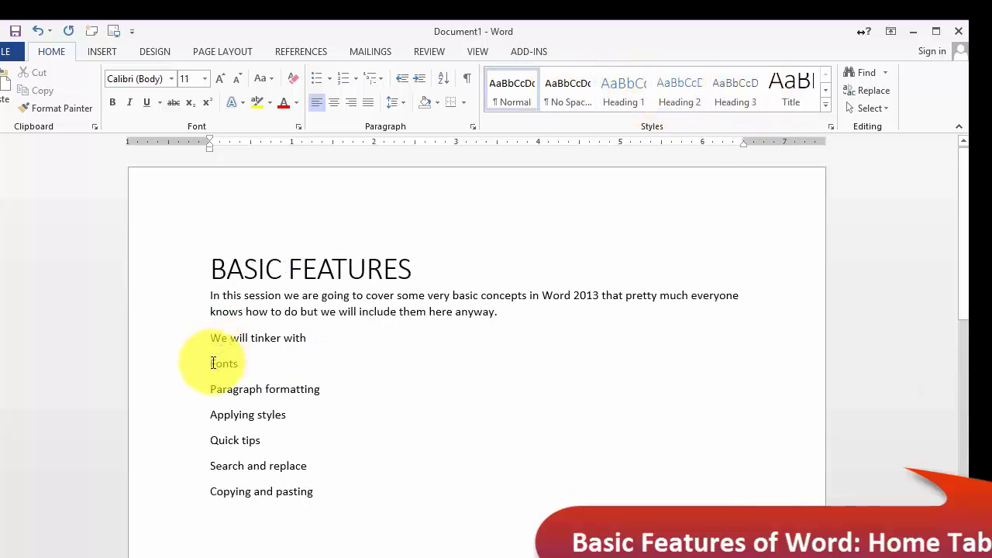
drag(212, 363, 298, 496)
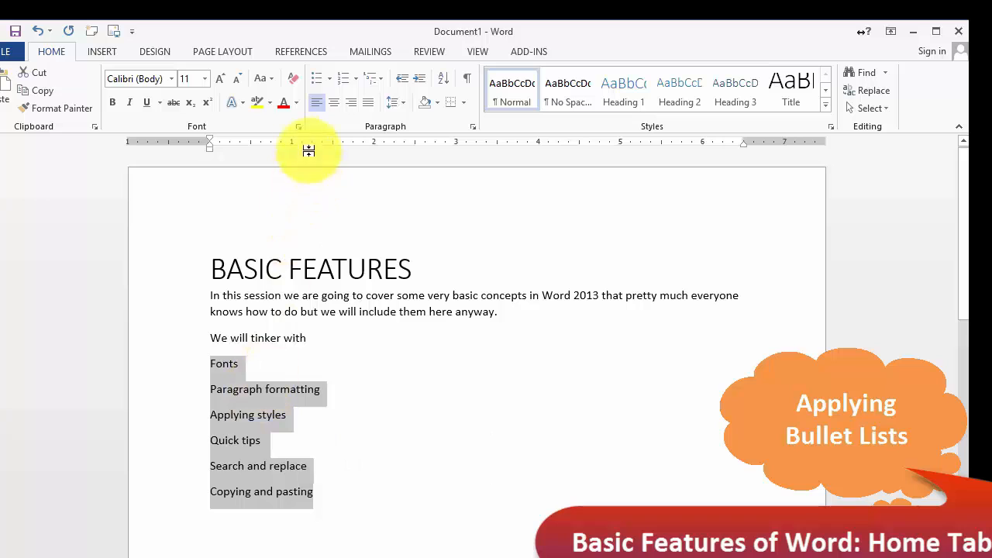
Bullet the Fonts-to-Copying-and-pasting lines with the colourful arrow bullet, leaving numbering unapplied.
click(320, 80)
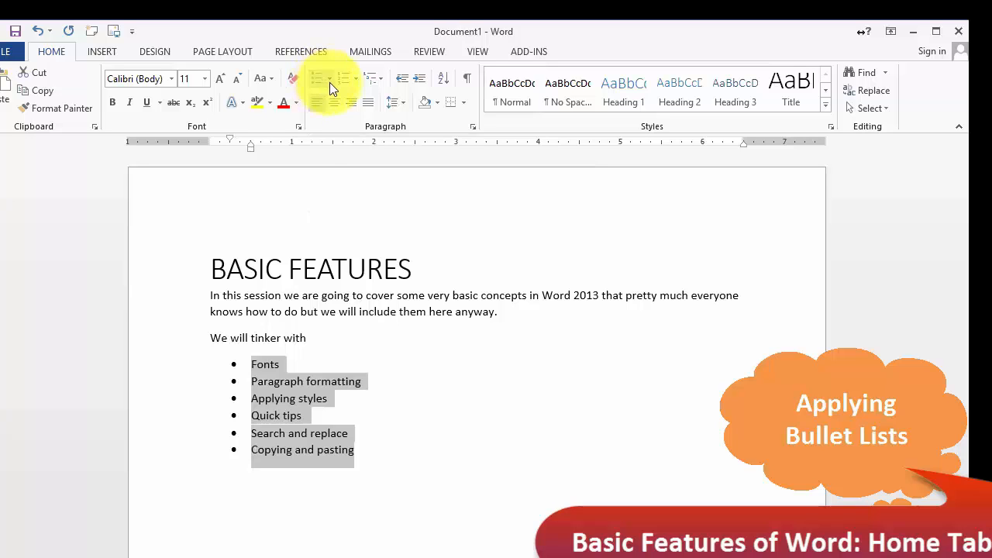
click(329, 80)
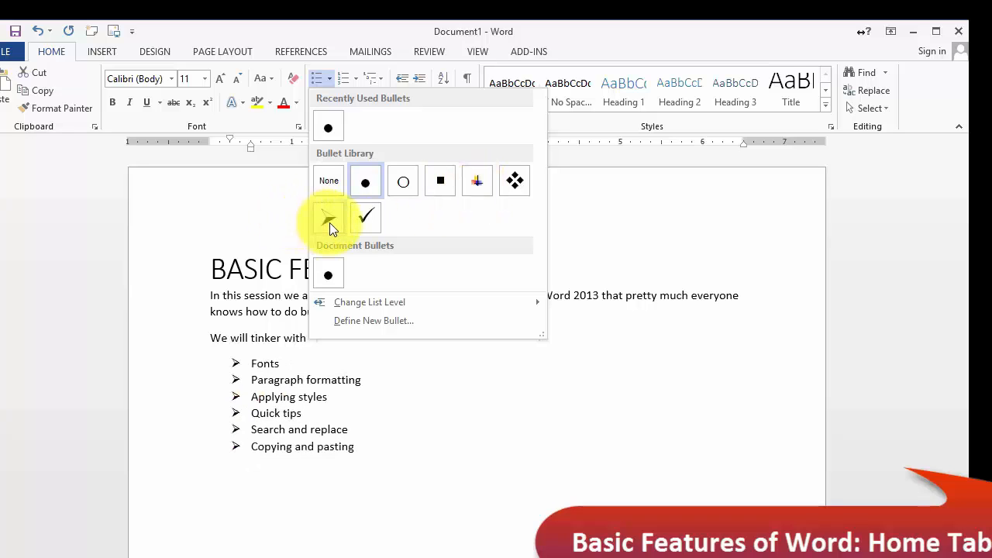
click(474, 183)
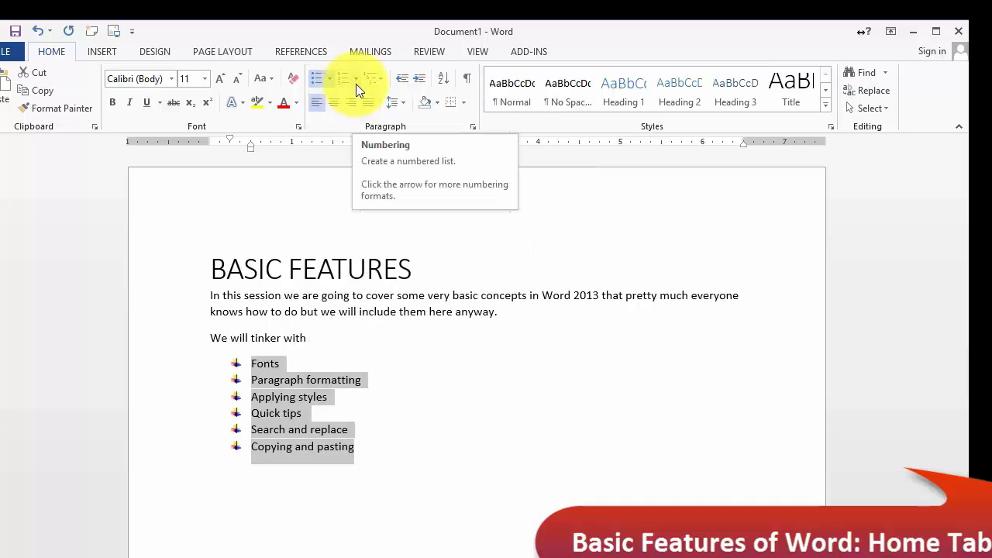
click(356, 84)
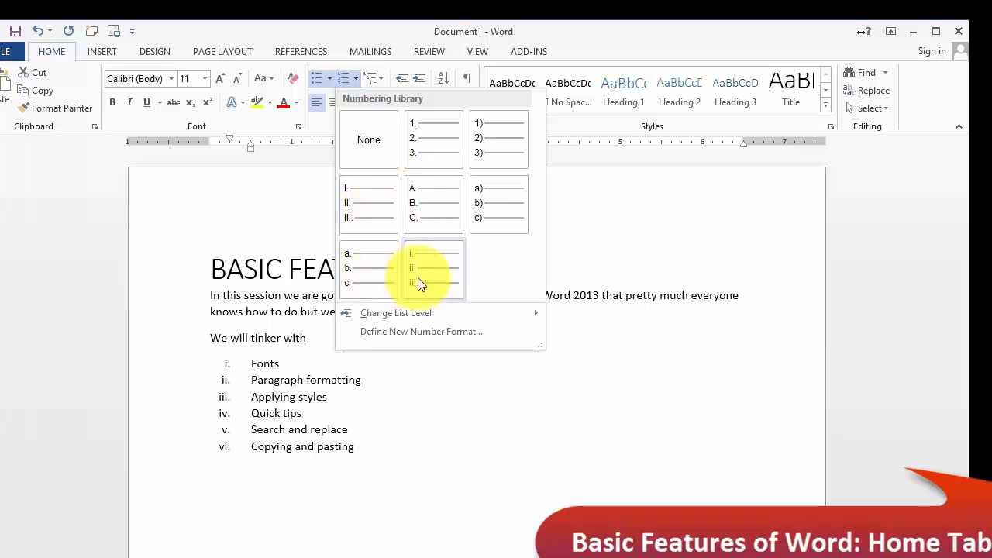
click(356, 29)
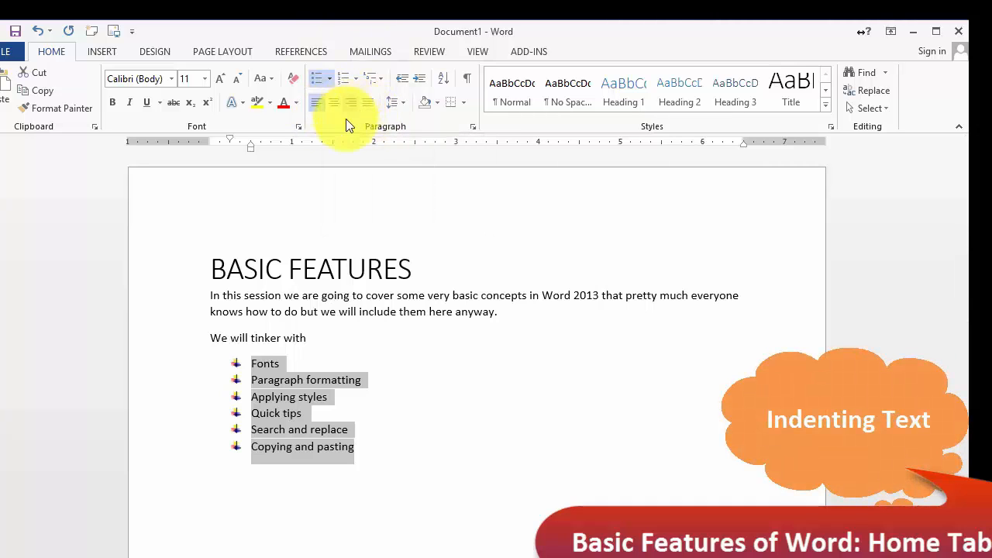
Try Center, Align Right and Align Left on BASIC FEATURES before settling on Justify.
click(505, 313)
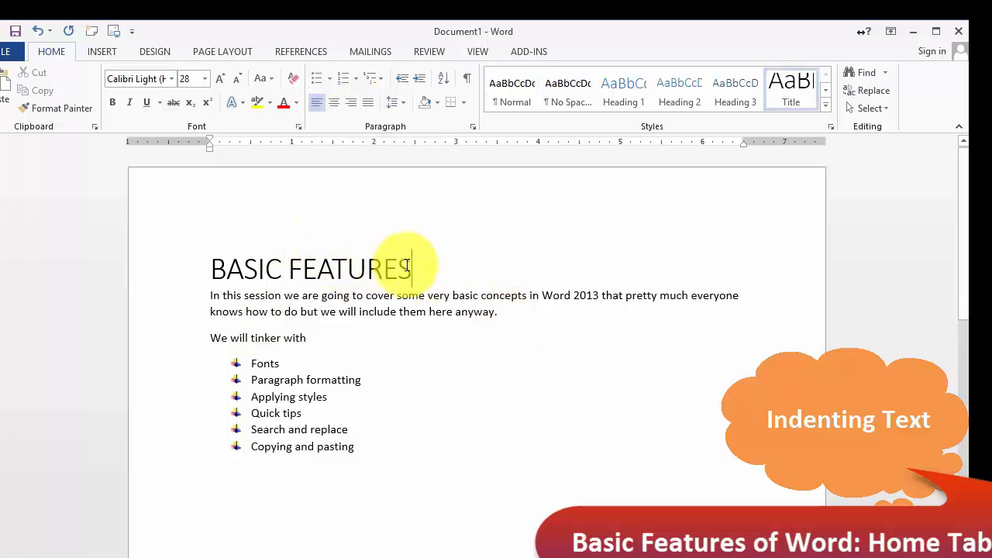
drag(414, 267, 229, 264)
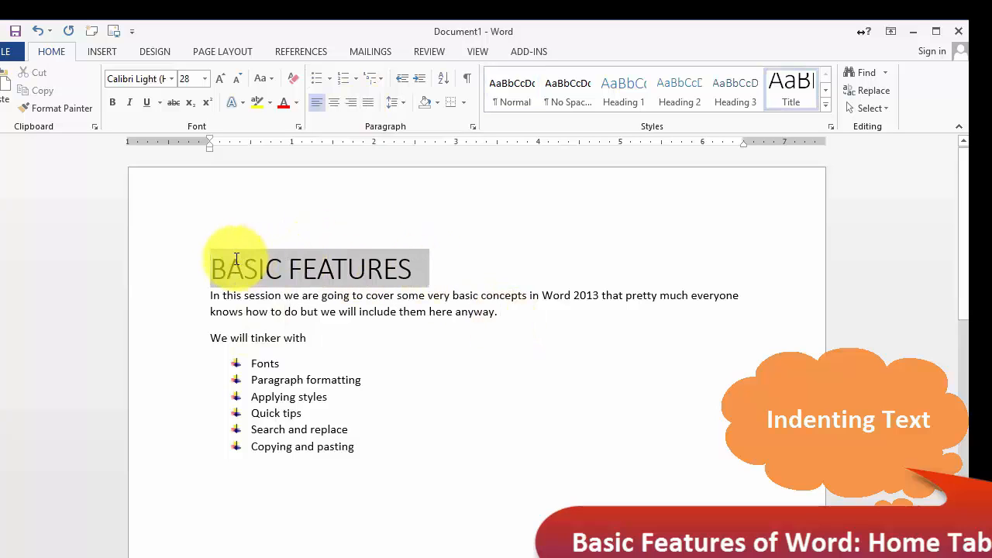
click(335, 104)
click(352, 105)
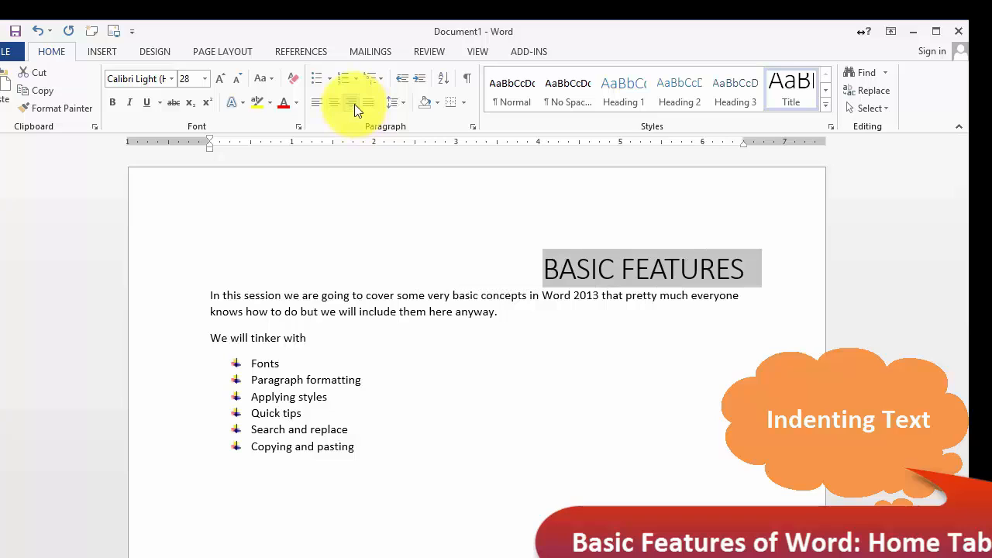
click(321, 103)
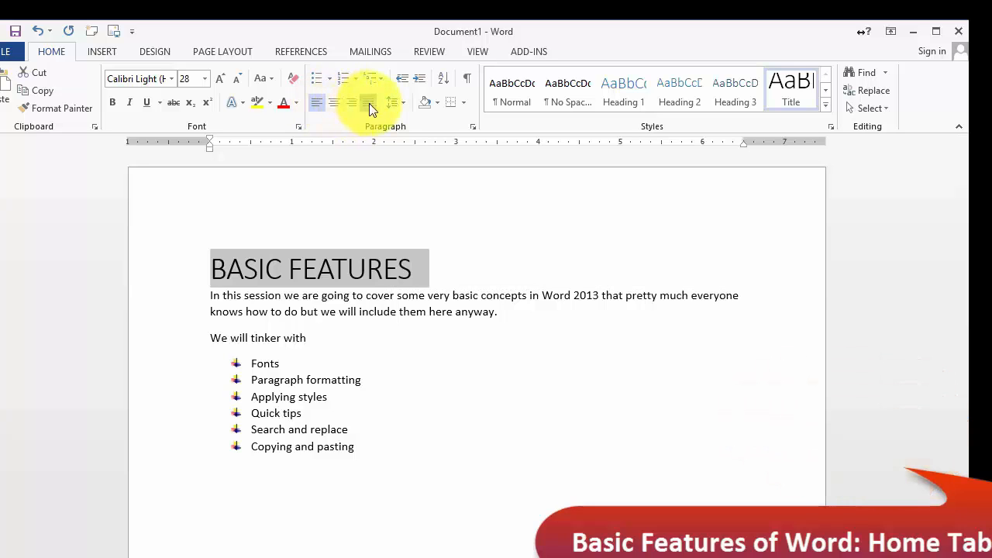
click(369, 103)
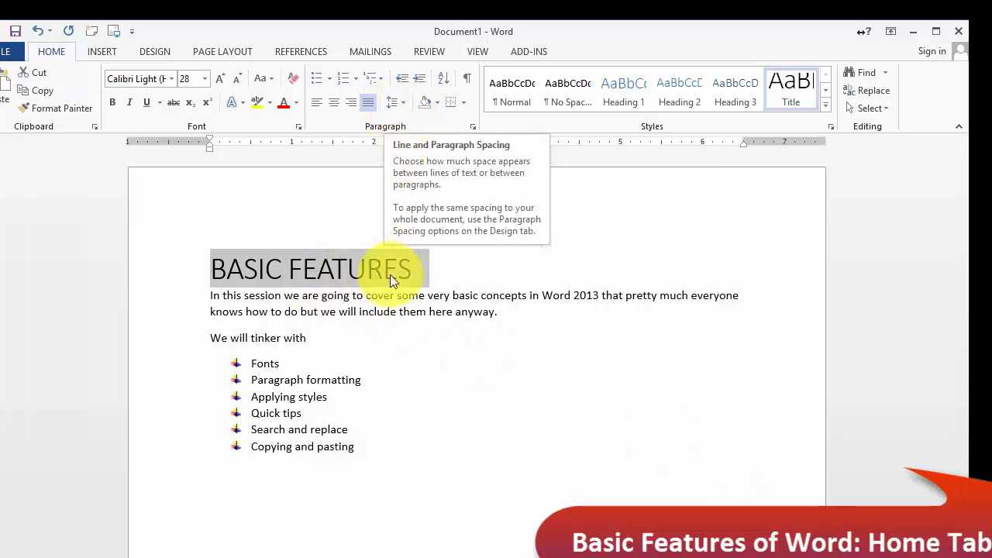
click(496, 312)
drag(381, 304, 213, 274)
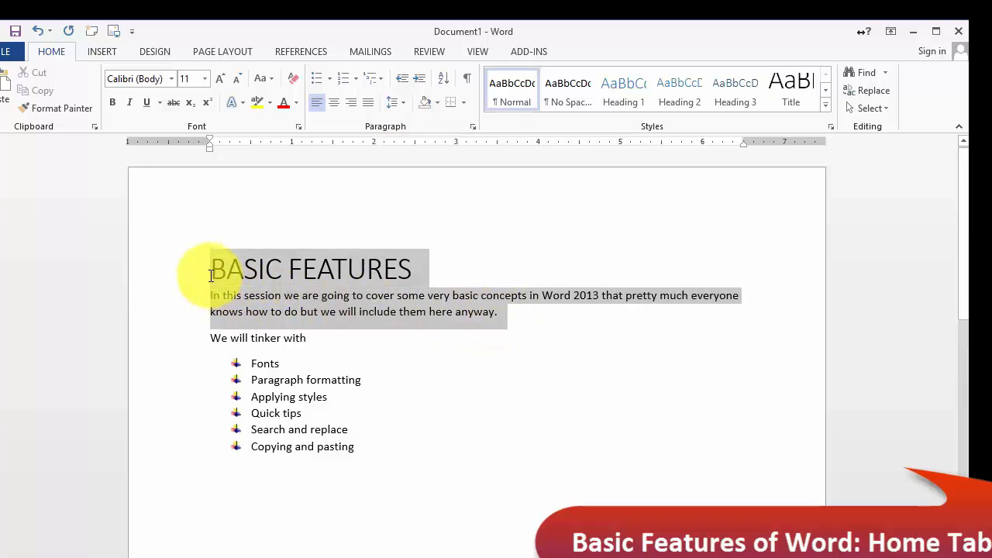
click(405, 104)
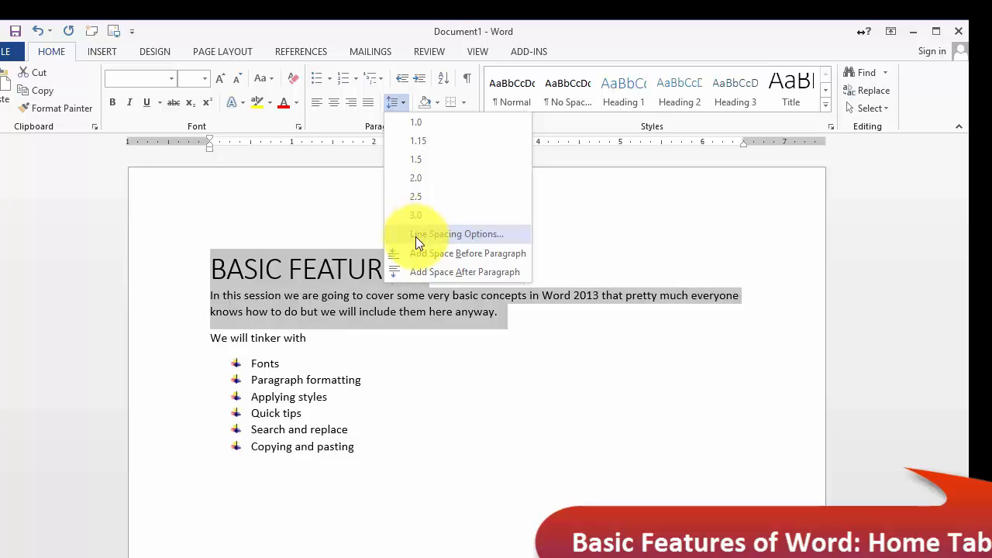
click(421, 179)
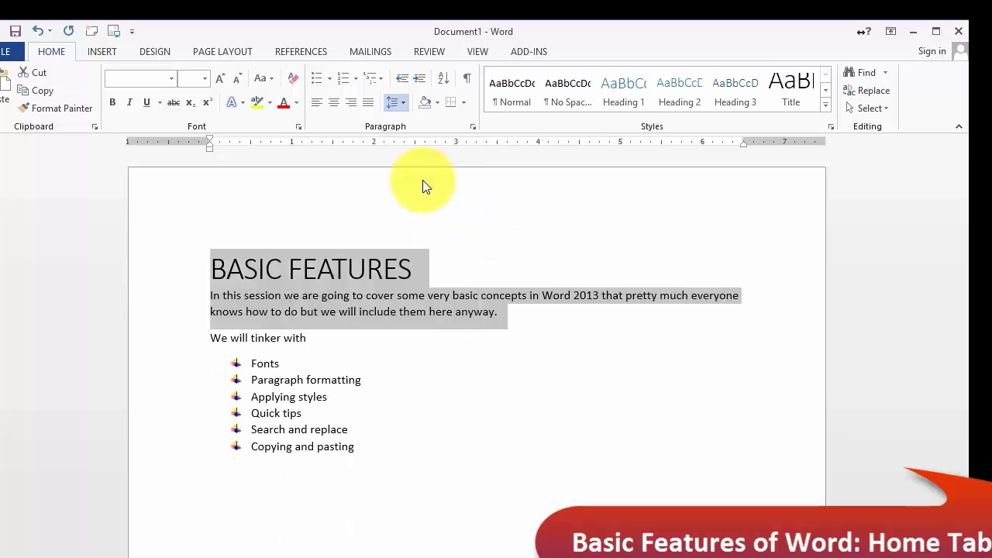
key(Right)
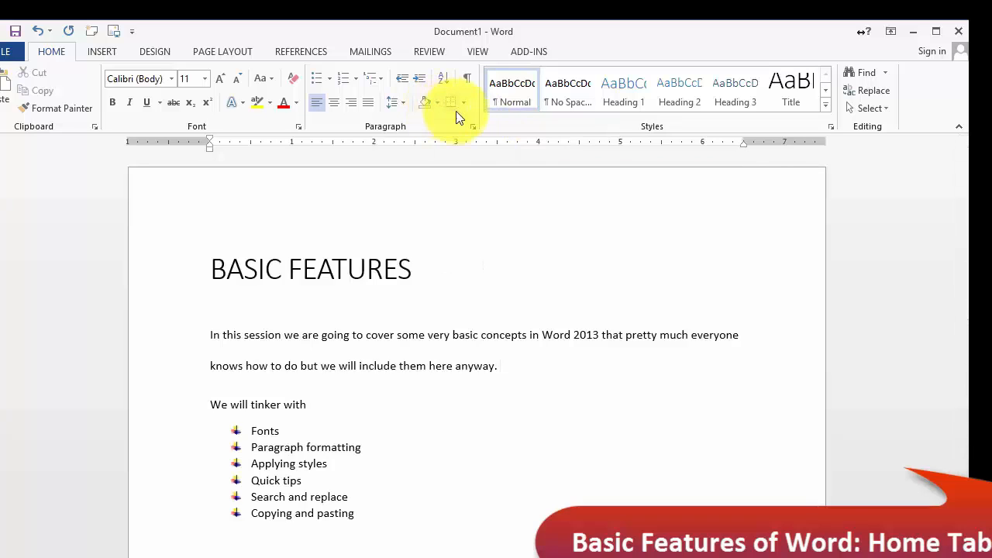
click(464, 106)
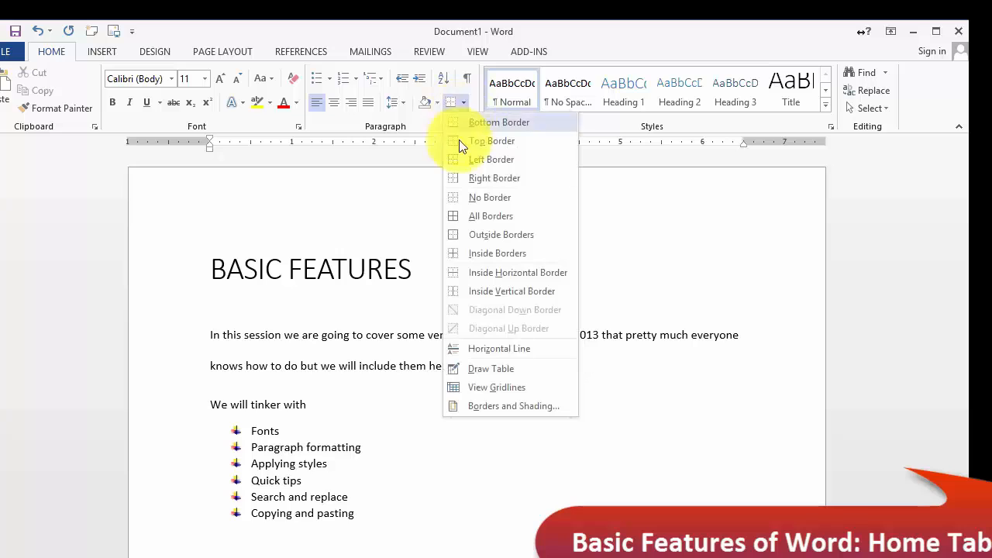
click(492, 367)
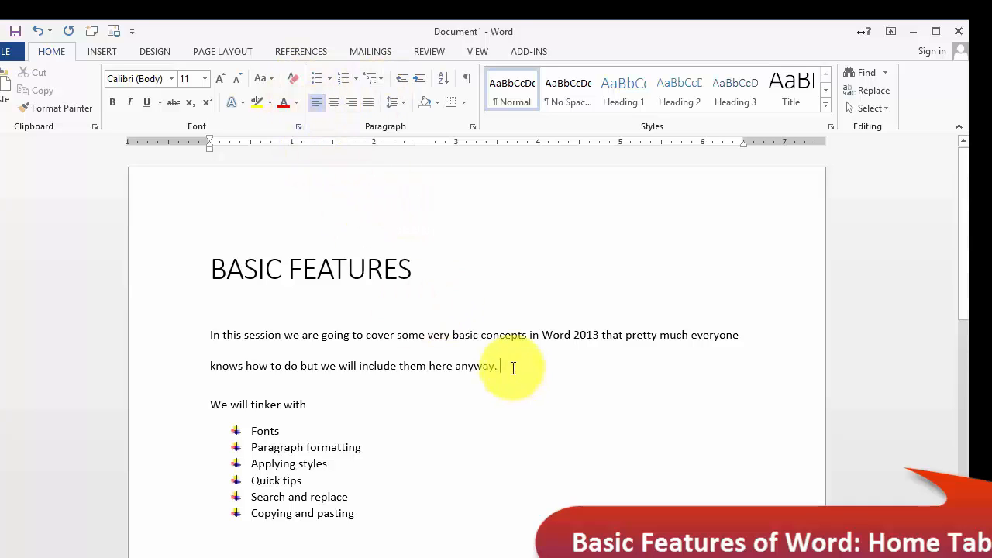
Select the introductory paragraph ending in 'anyway.' under the BASIC FEATURES title.
drag(514, 367, 194, 333)
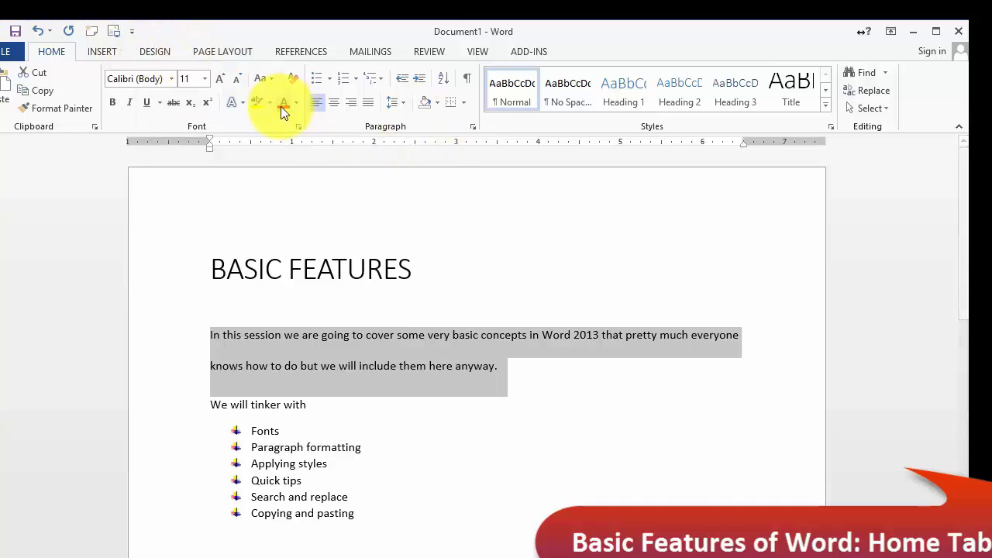
Put the Line and Paragraph Spacing command on the Quick Access Toolbar.
right_click(396, 103)
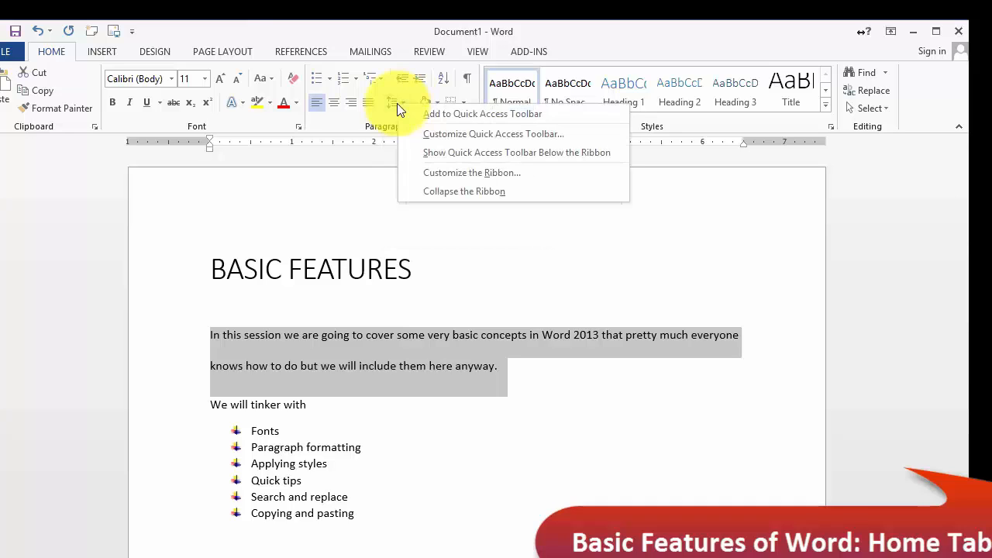
click(446, 118)
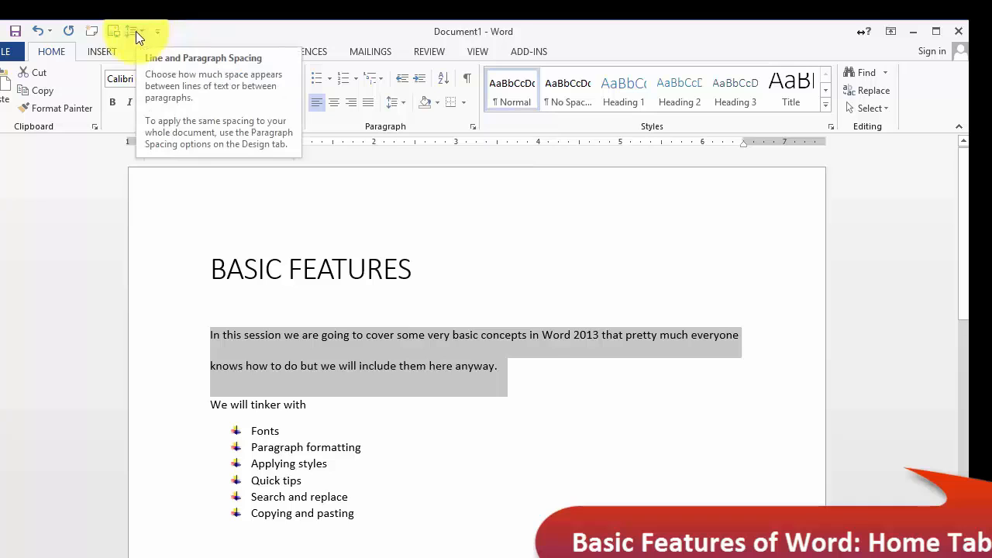
click(328, 427)
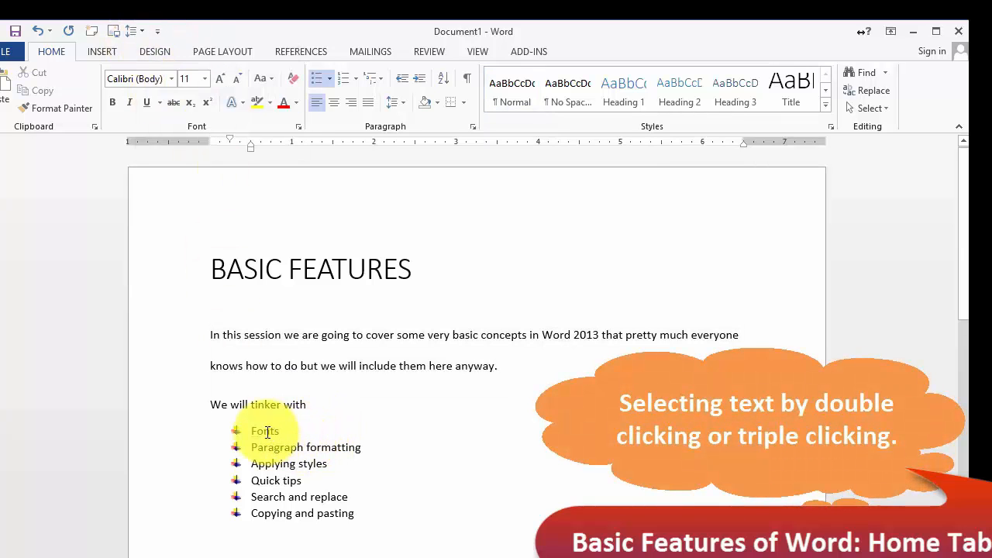
Make the word Fonts in the first bullet bold.
double_click(265, 431)
double_click(276, 447)
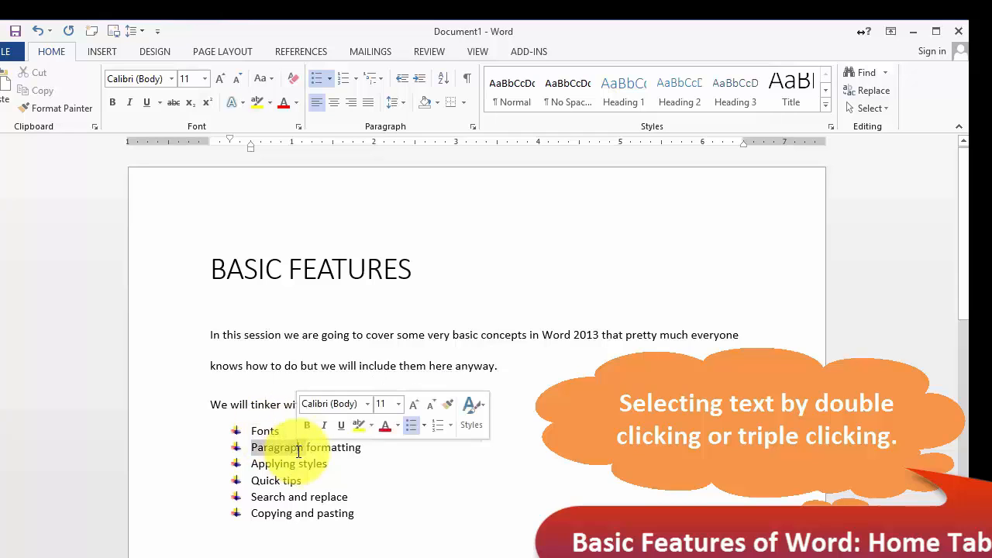
double_click(275, 463)
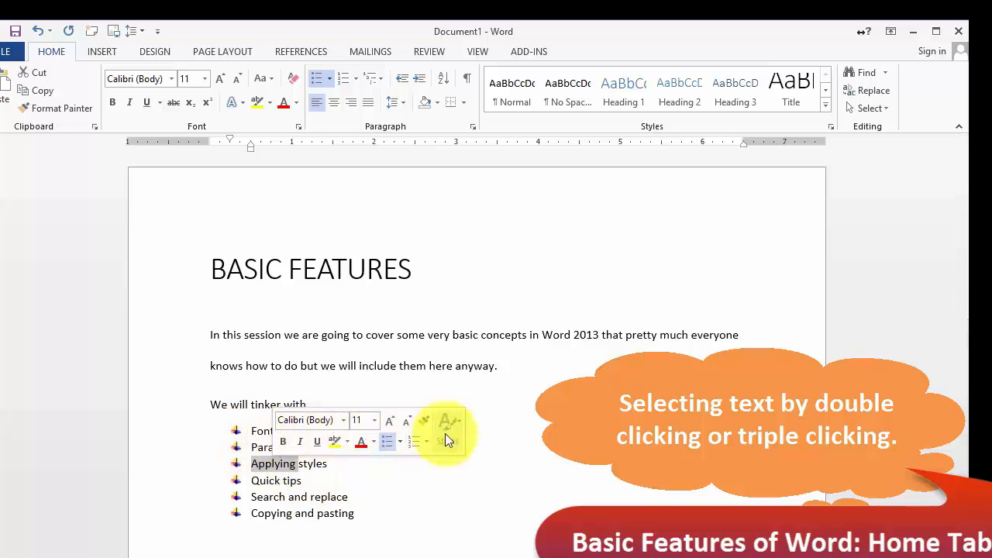
double_click(262, 431)
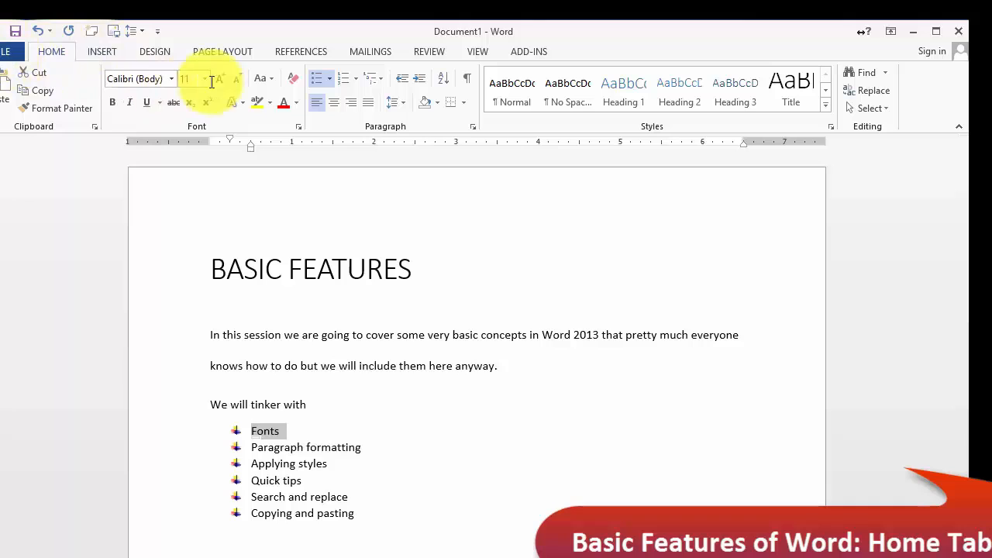
mouse_move(269, 432)
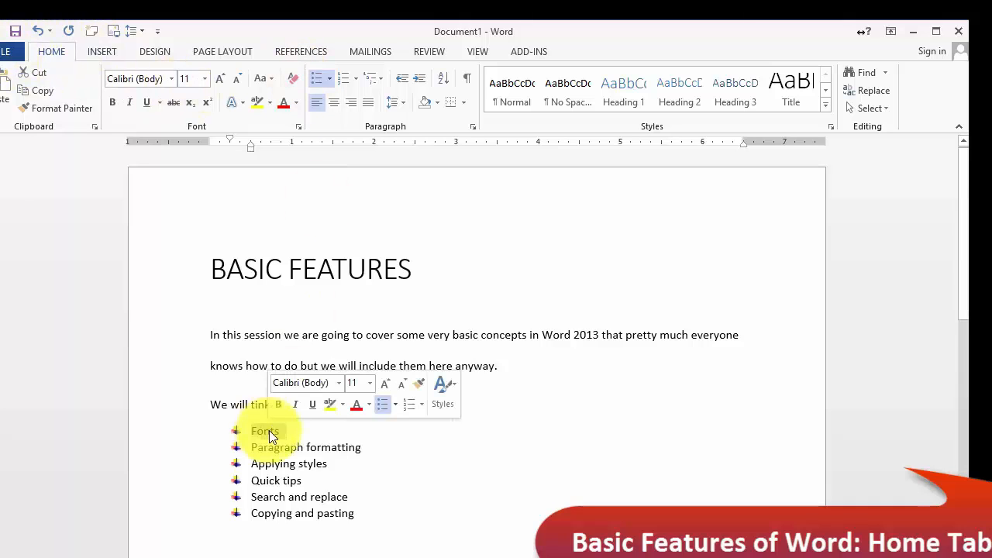
click(278, 403)
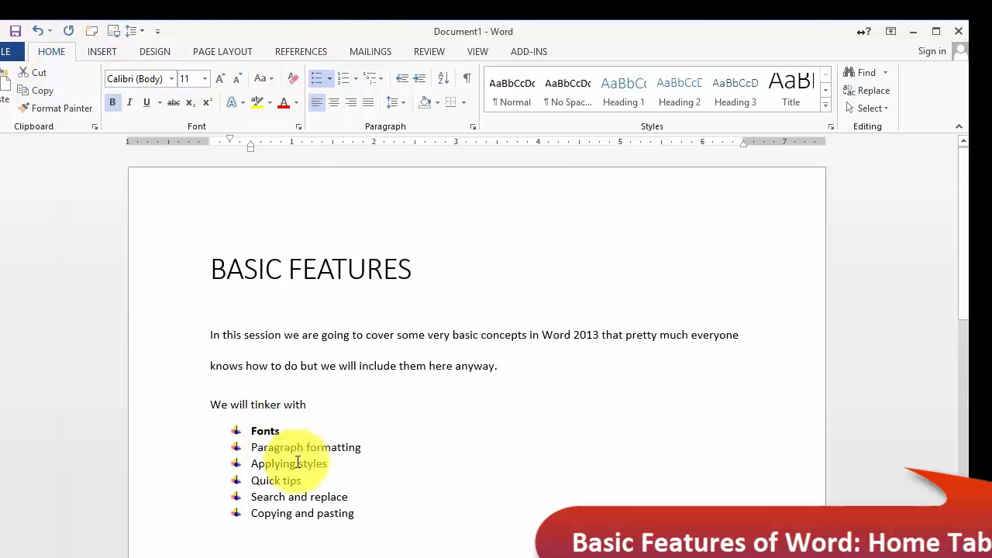
Underline Quick in the Quick tips bullet, then select the 'We will tinker with' line.
double_click(271, 480)
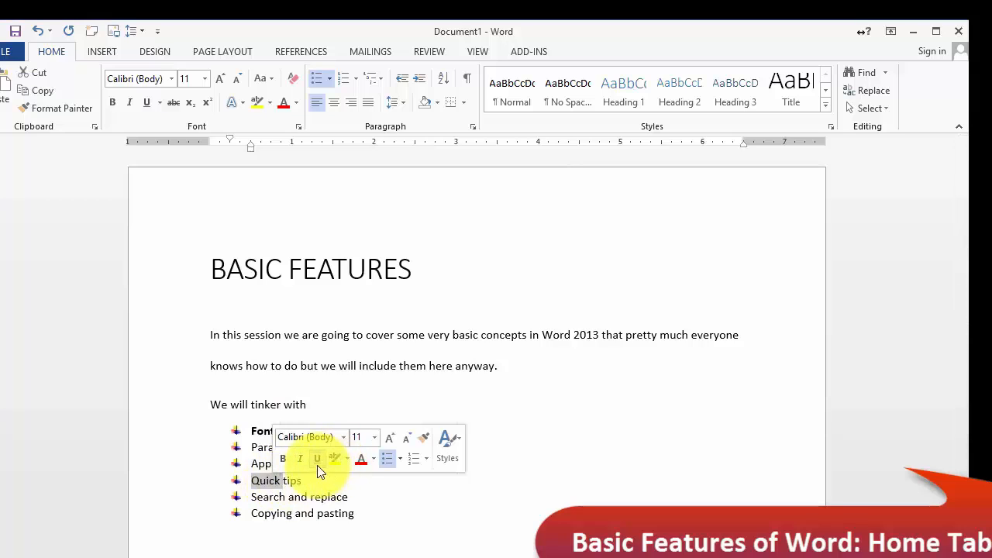
click(318, 458)
click(288, 496)
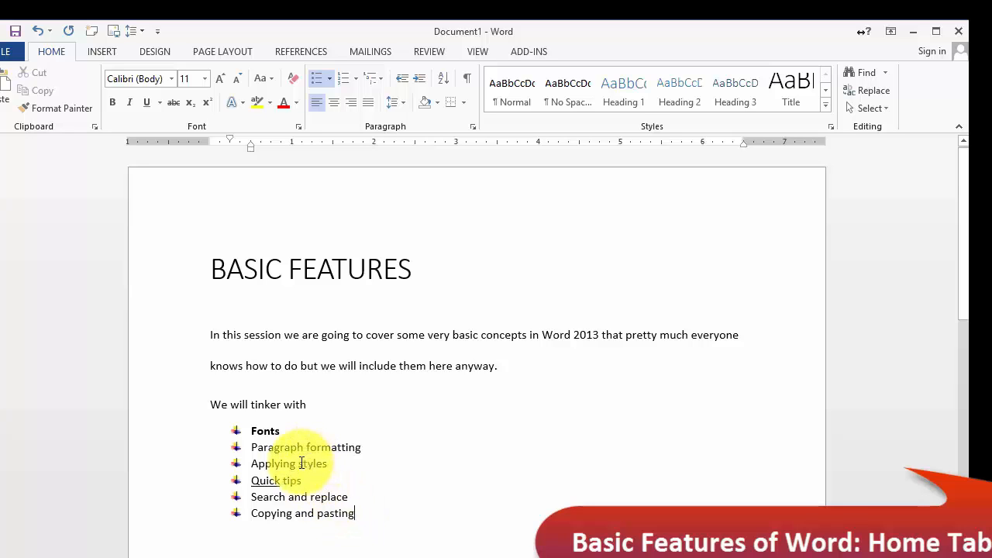
double_click(273, 465)
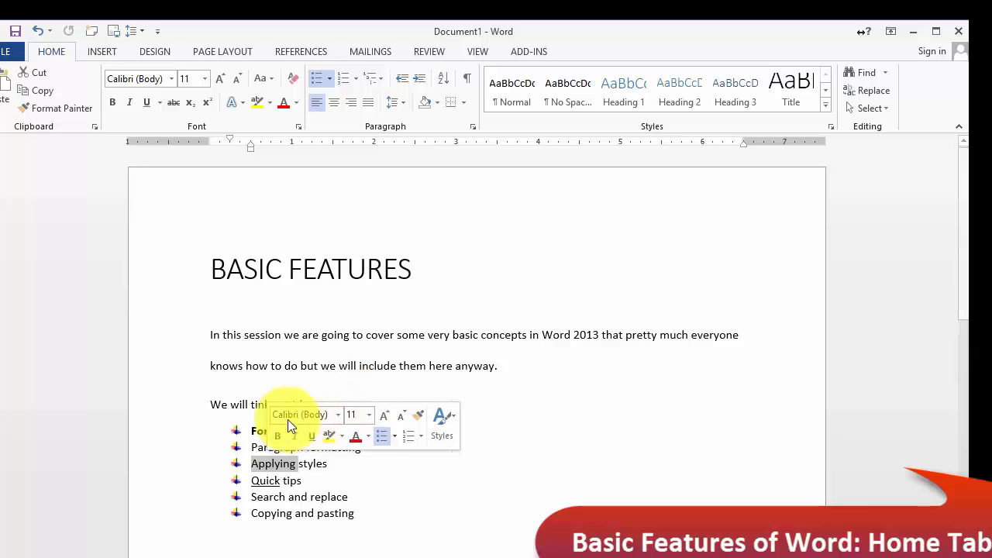
click(448, 494)
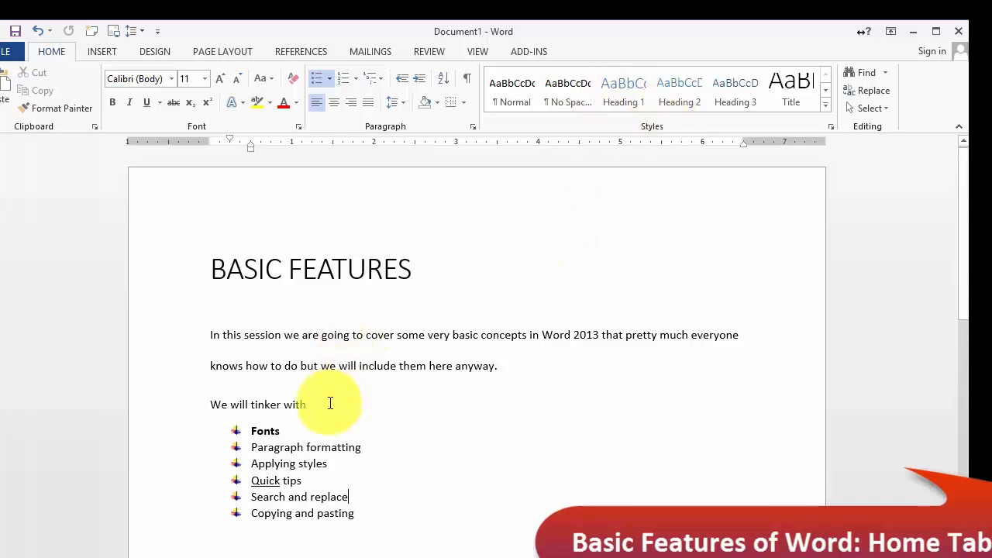
drag(330, 402, 204, 401)
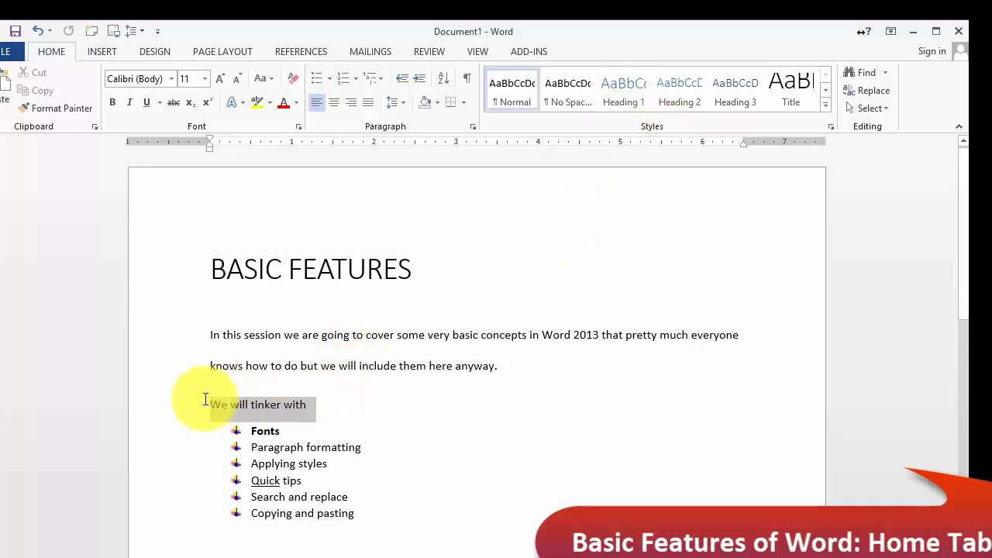
Apply Heading 1 to 'We will tinker with' and add 2013 after the Search and replace bullet.
click(623, 92)
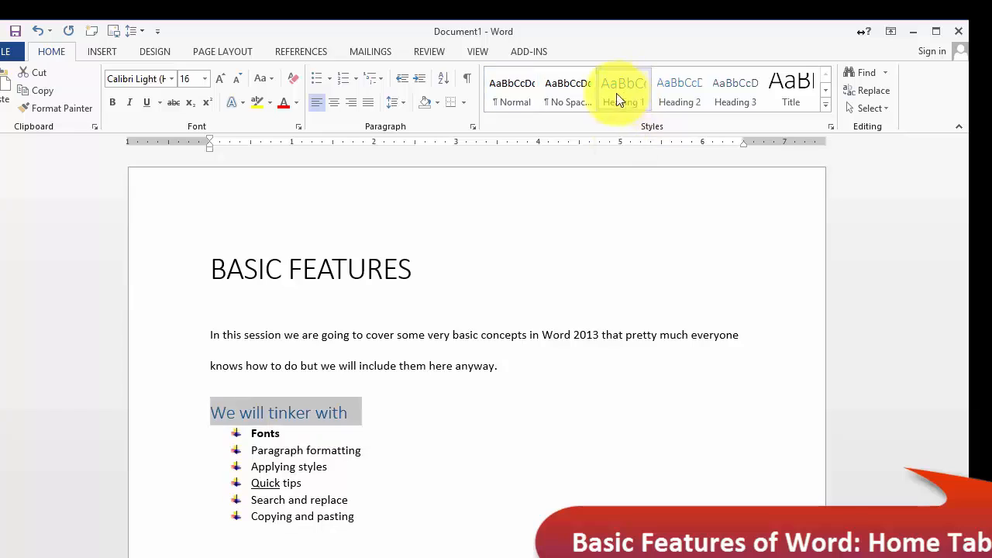
click(561, 407)
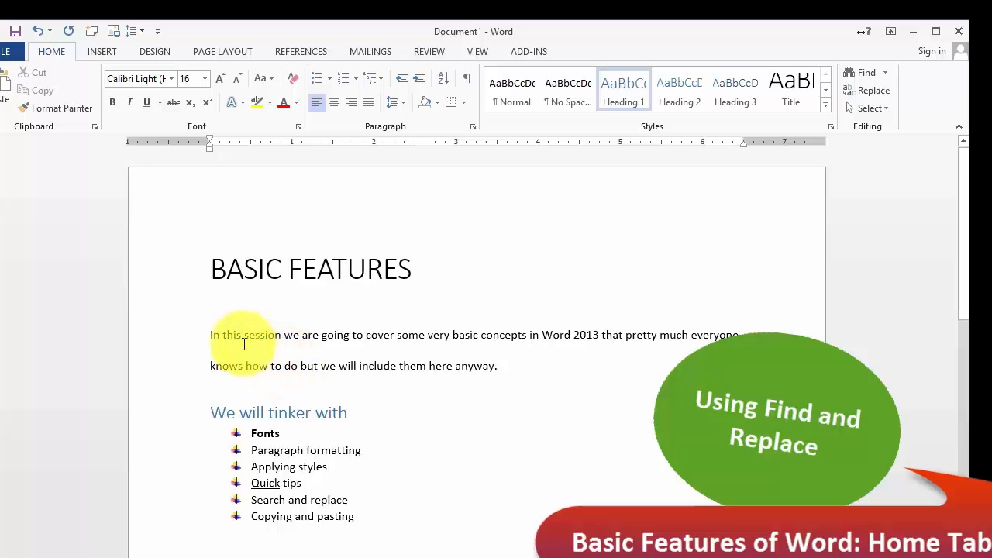
key(ctrl+Home)
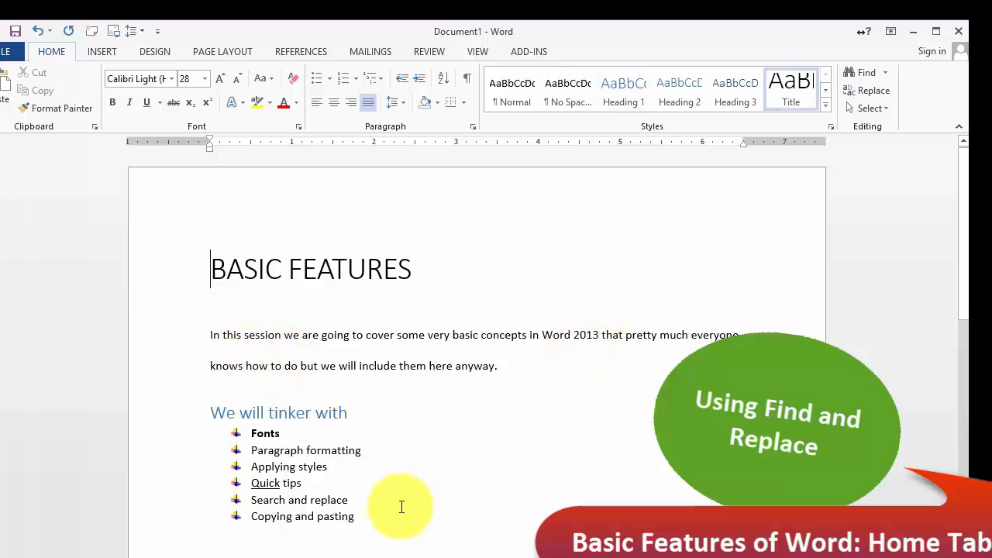
click(356, 500)
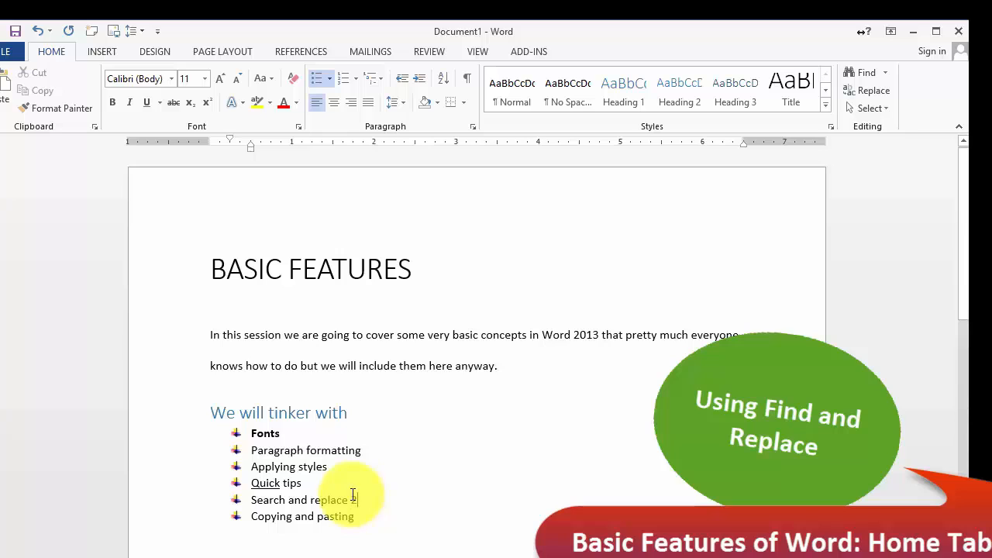
text(203)
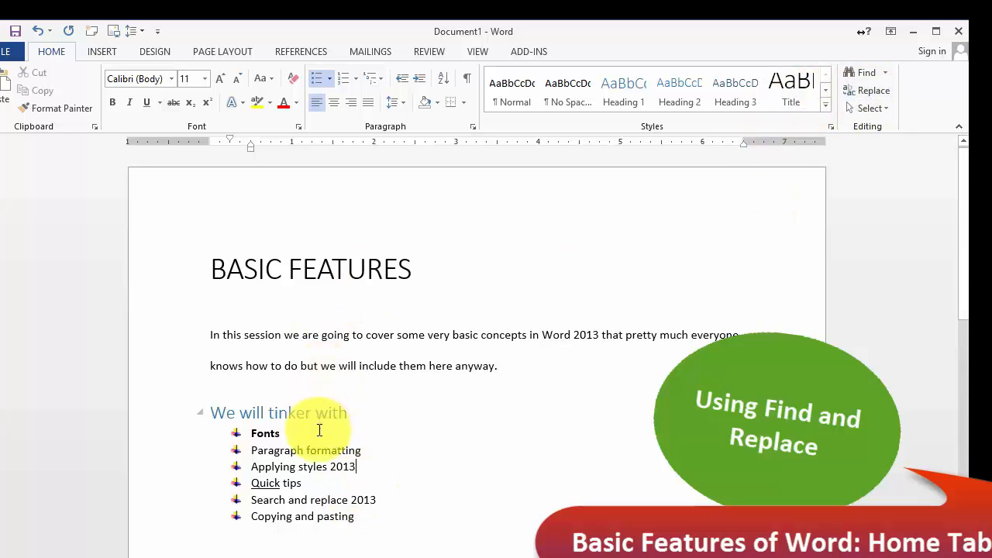
key(ctrl+h)
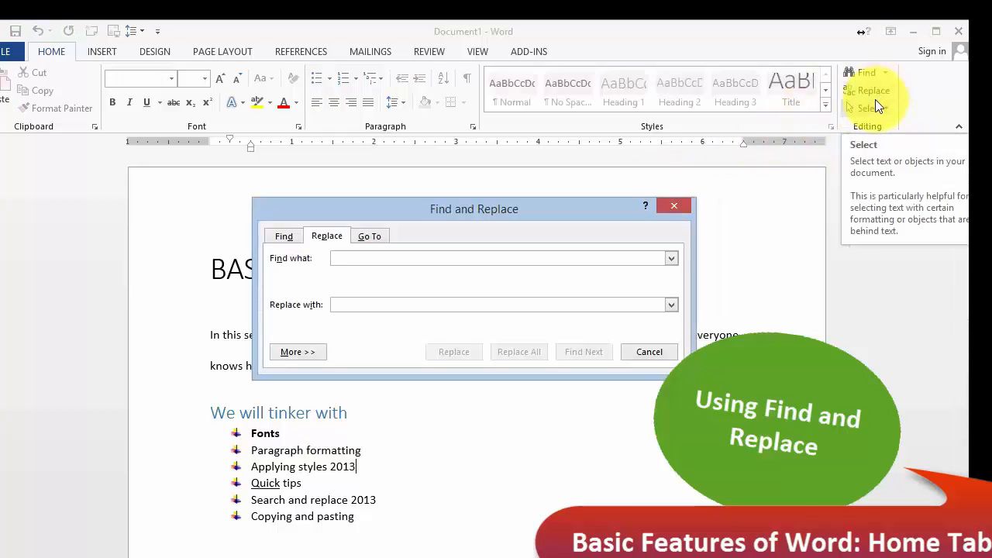
Search for 2015, find nothing, and correct the search text to 2013.
text(20)
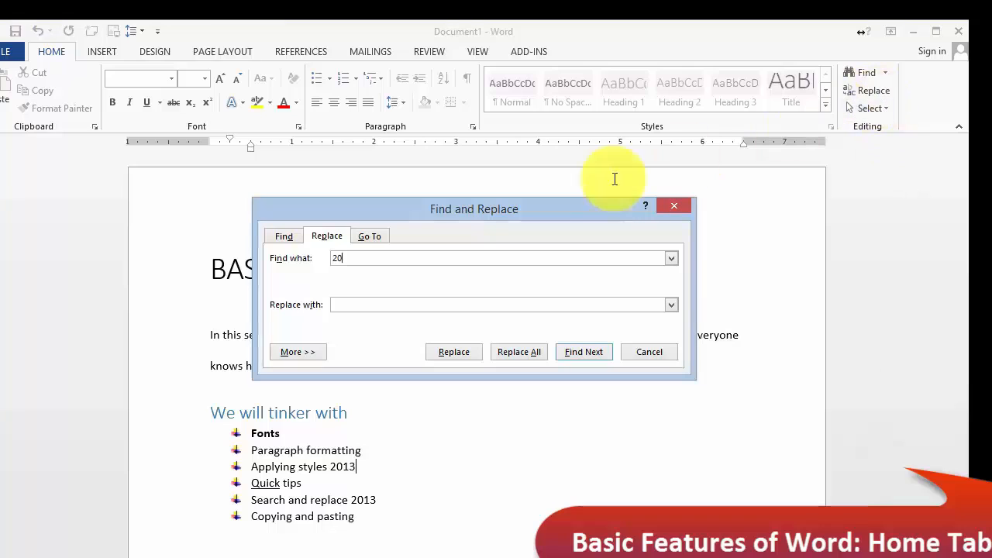
text(15)
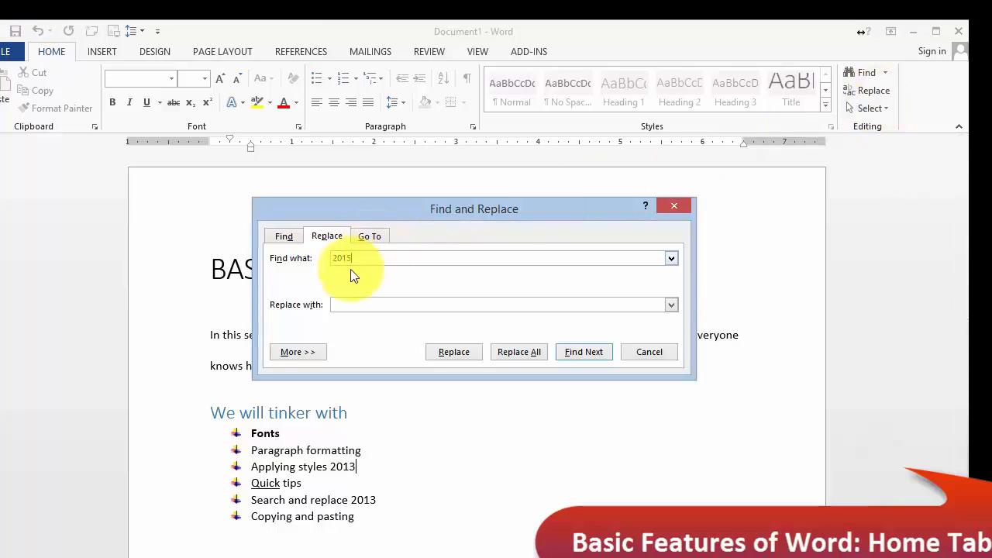
click(338, 304)
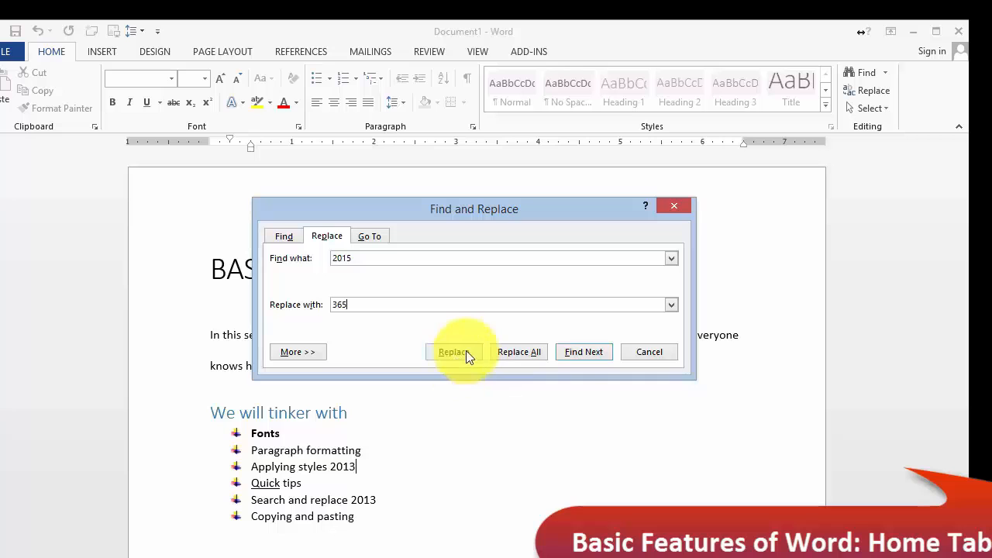
click(578, 352)
click(505, 357)
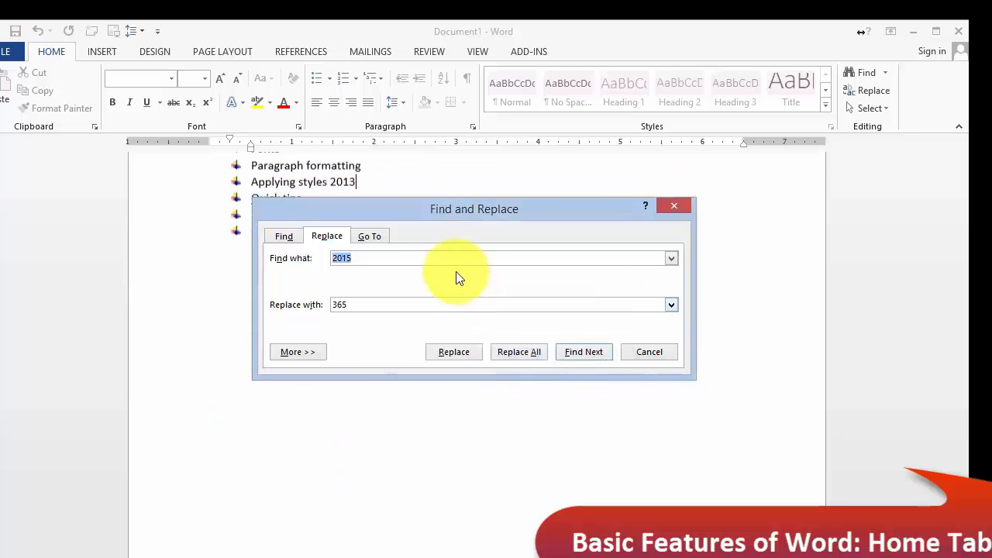
drag(424, 205, 512, 350)
click(453, 399)
key(BackSpace)
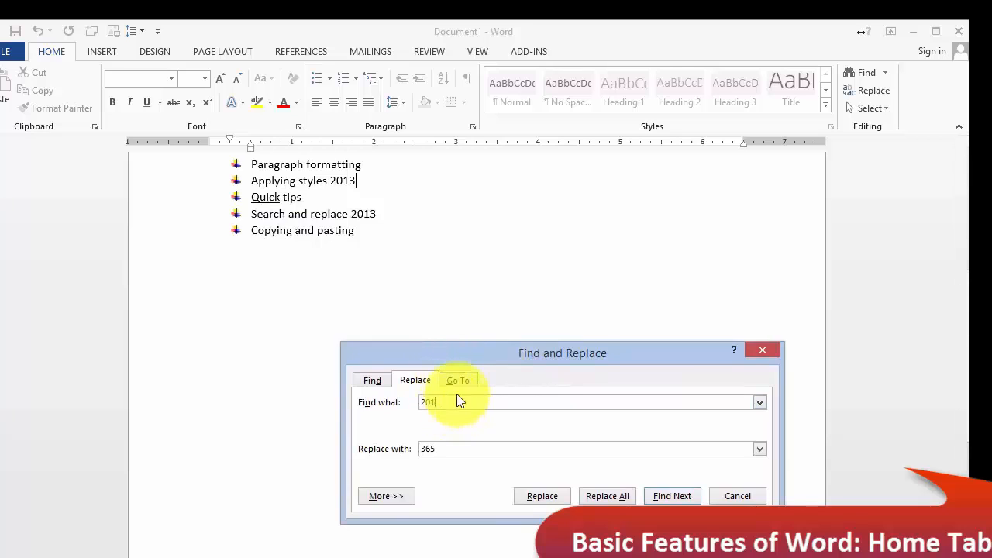
text(3)
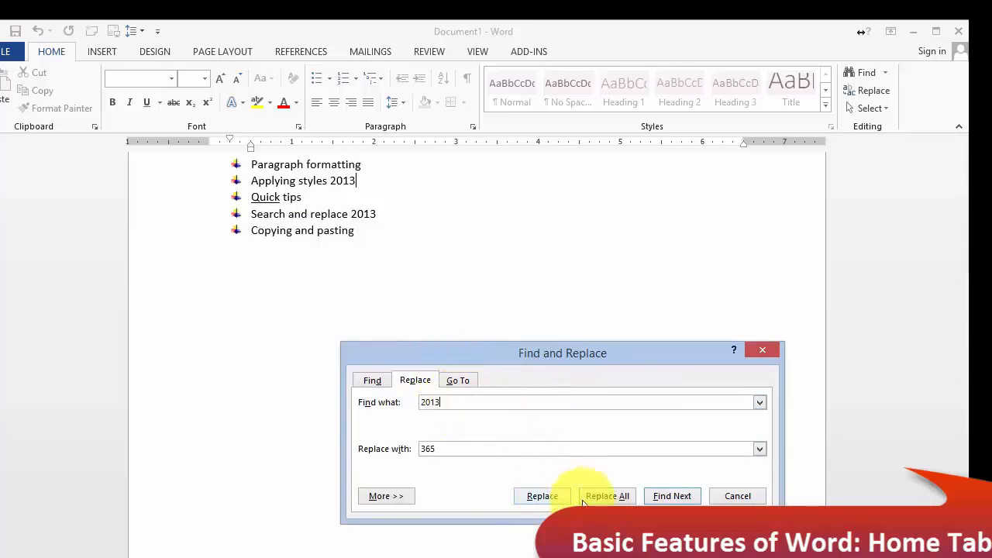
Replace every 2013 with 365, confirm the two replacements, and close Find and Replace.
click(672, 494)
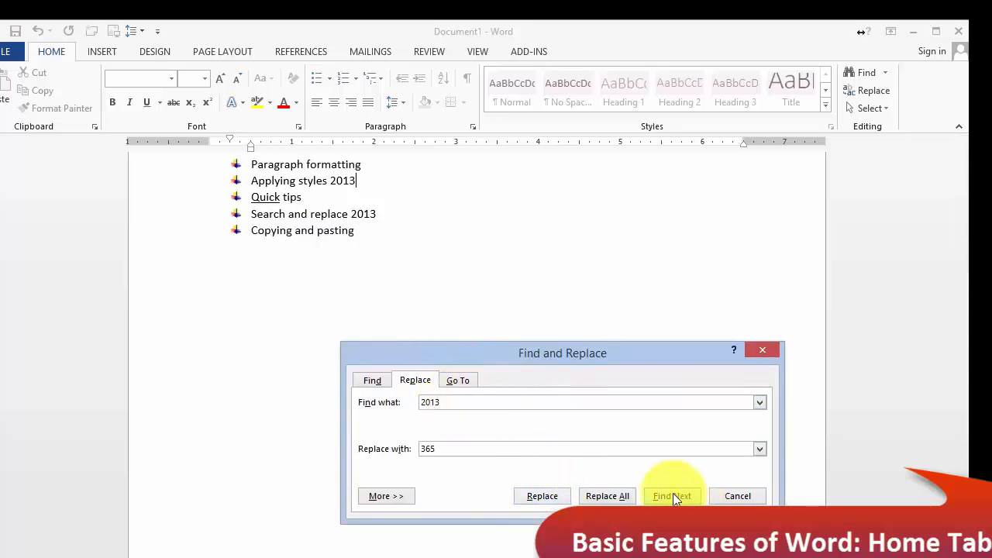
click(540, 496)
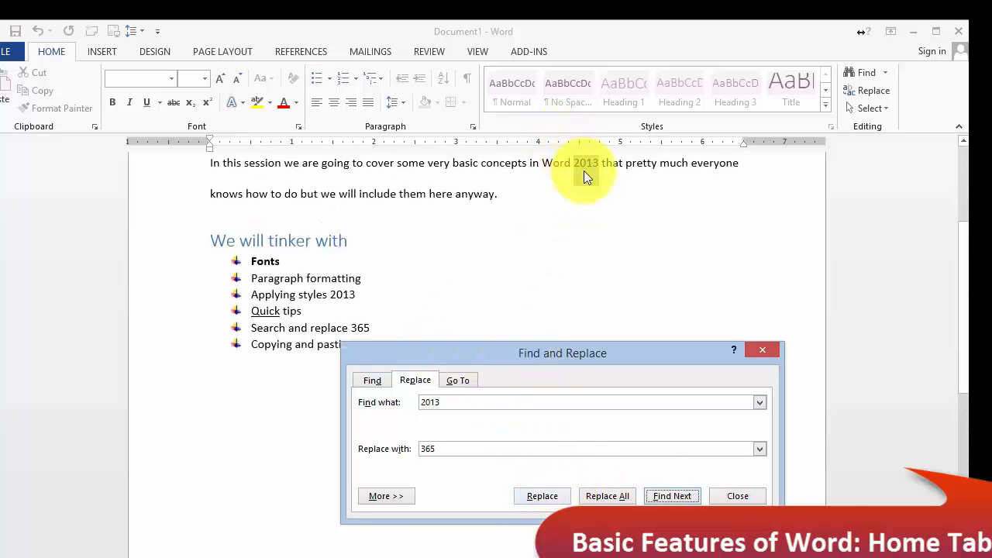
click(663, 498)
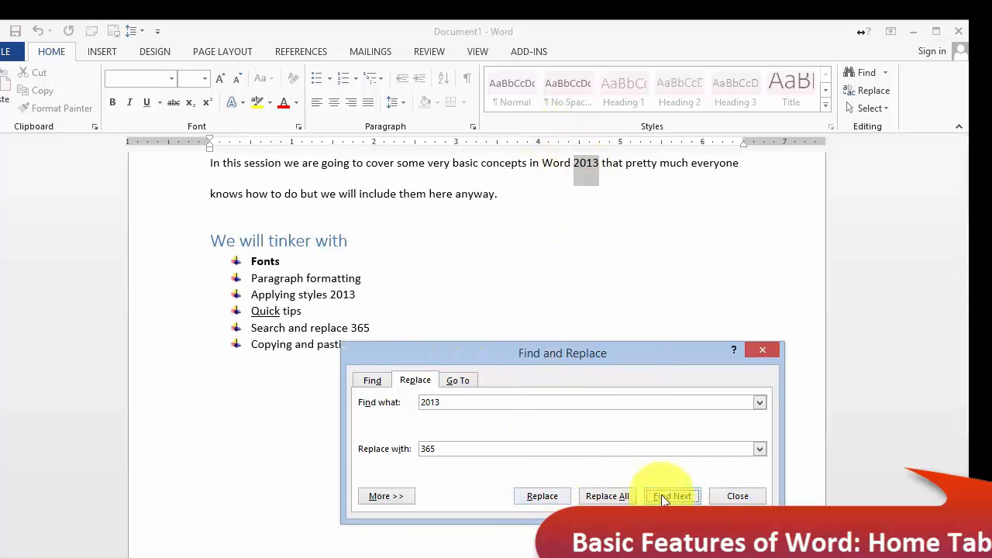
click(604, 496)
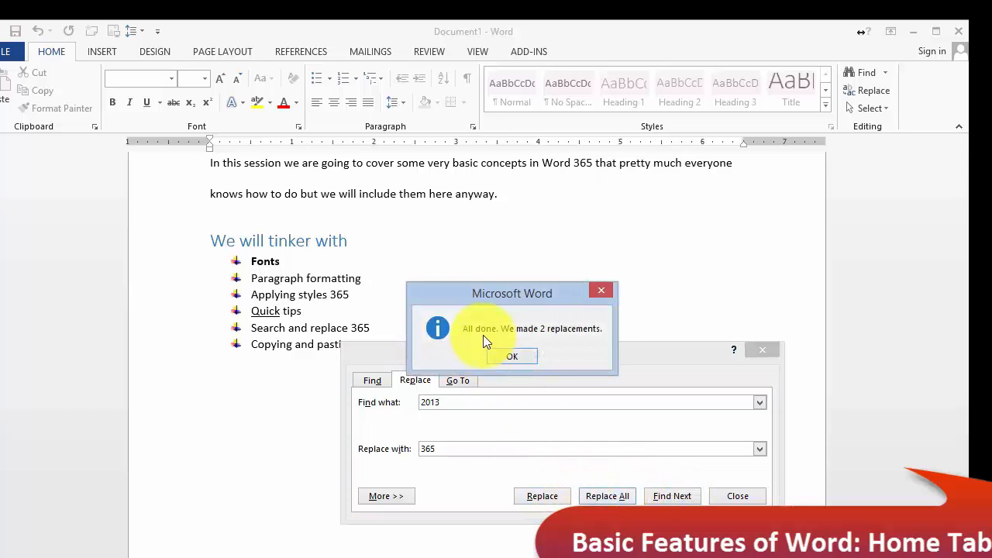
click(513, 357)
click(570, 163)
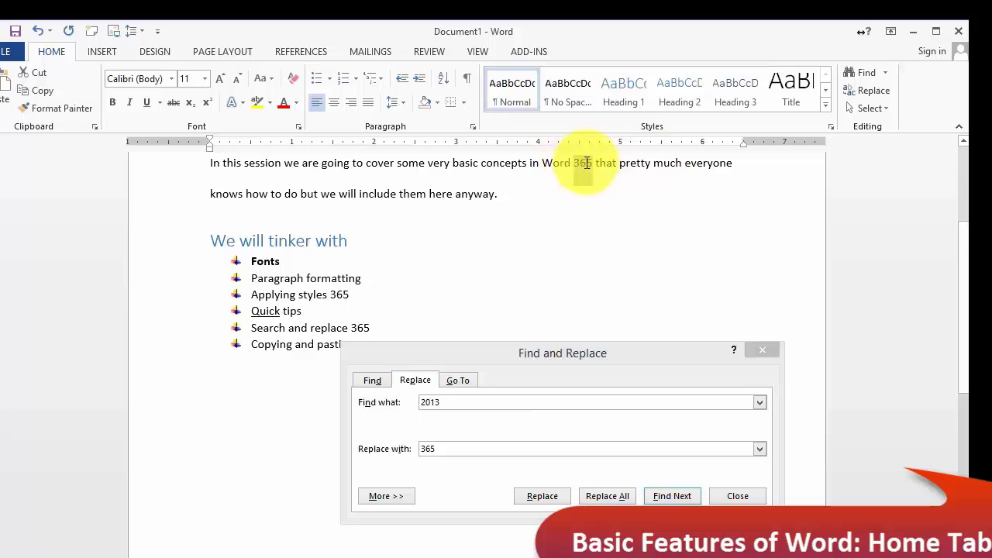
click(375, 309)
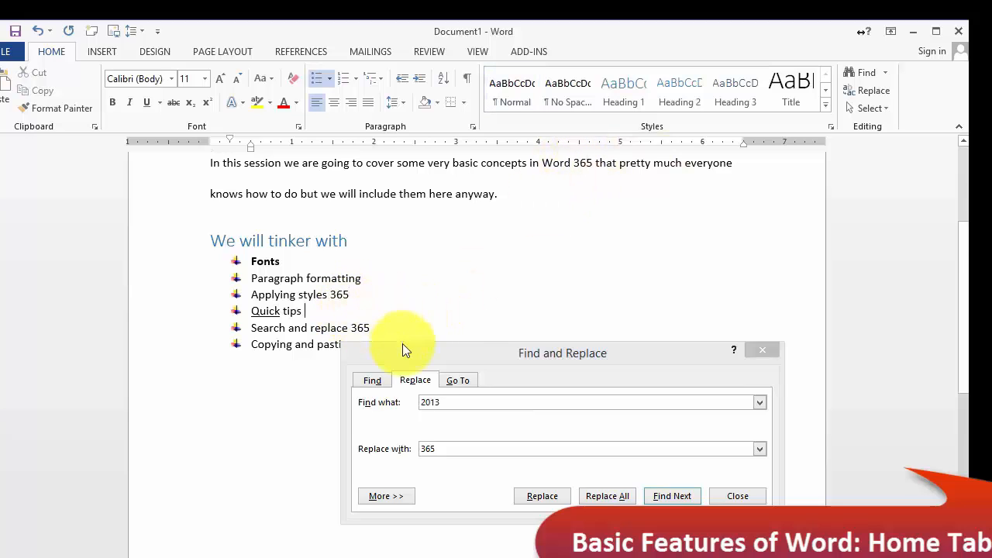
scroll(450, 201, down, 3)
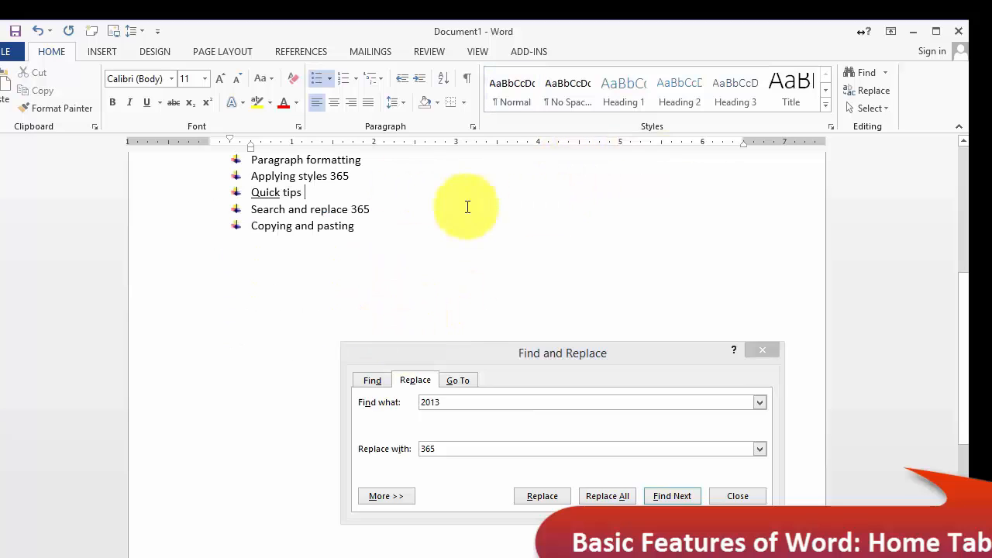
click(740, 496)
click(888, 93)
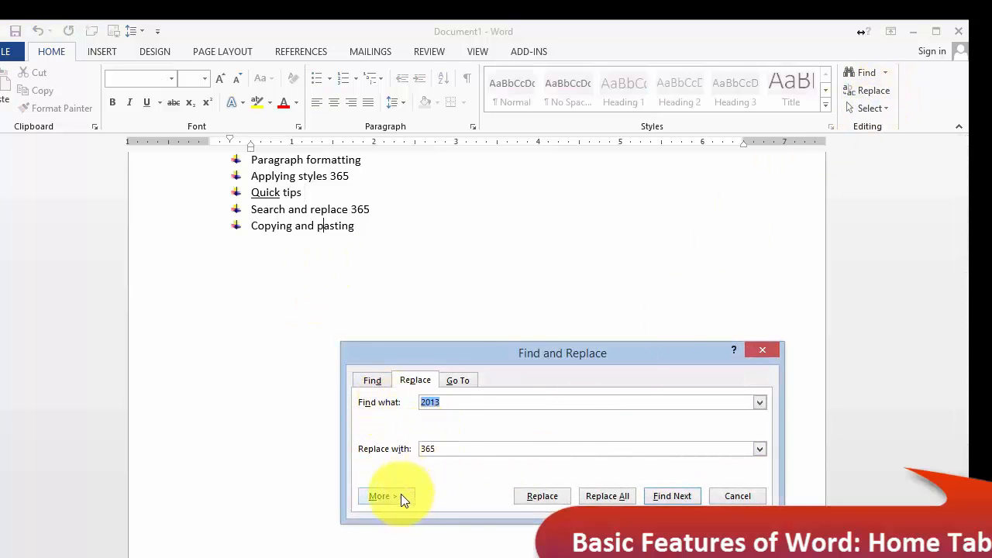
drag(533, 353, 489, 297)
click(343, 439)
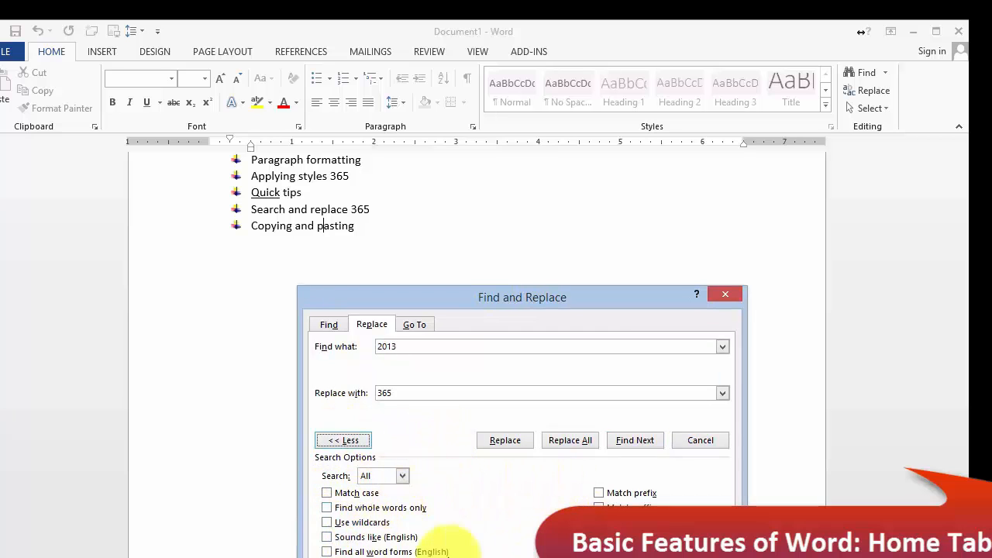
drag(490, 297, 497, 179)
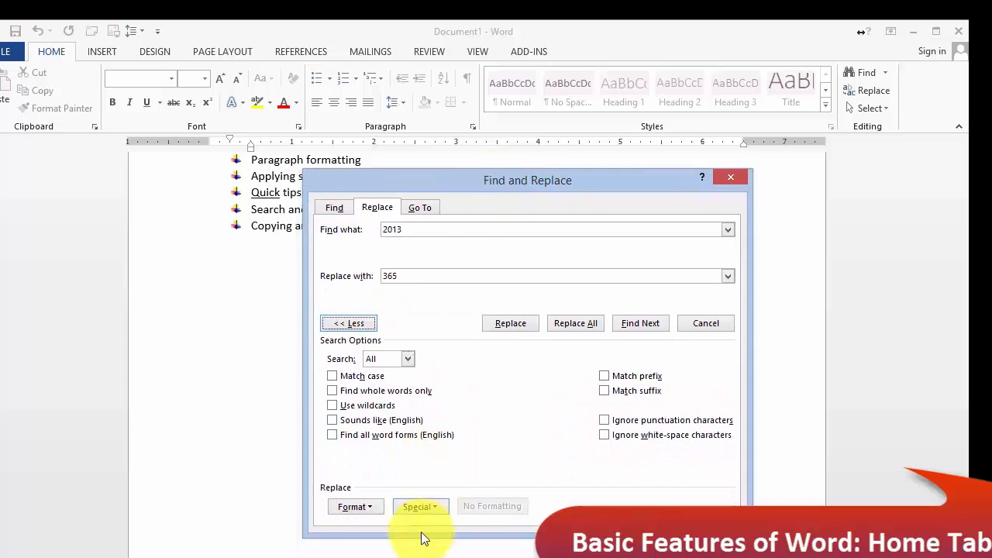
click(377, 508)
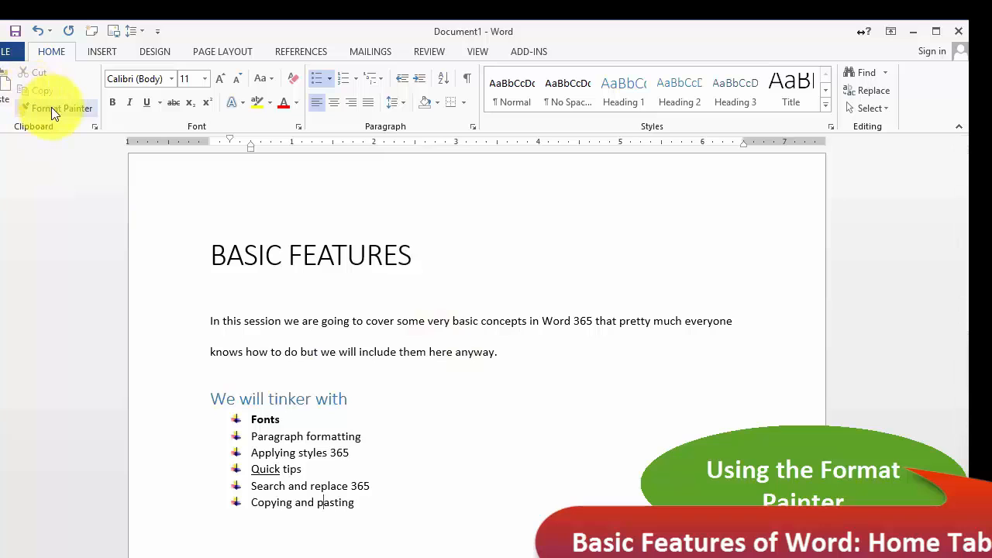
Apply Bold and a red font colour to the BASIC FEATURES title text.
click(3, 111)
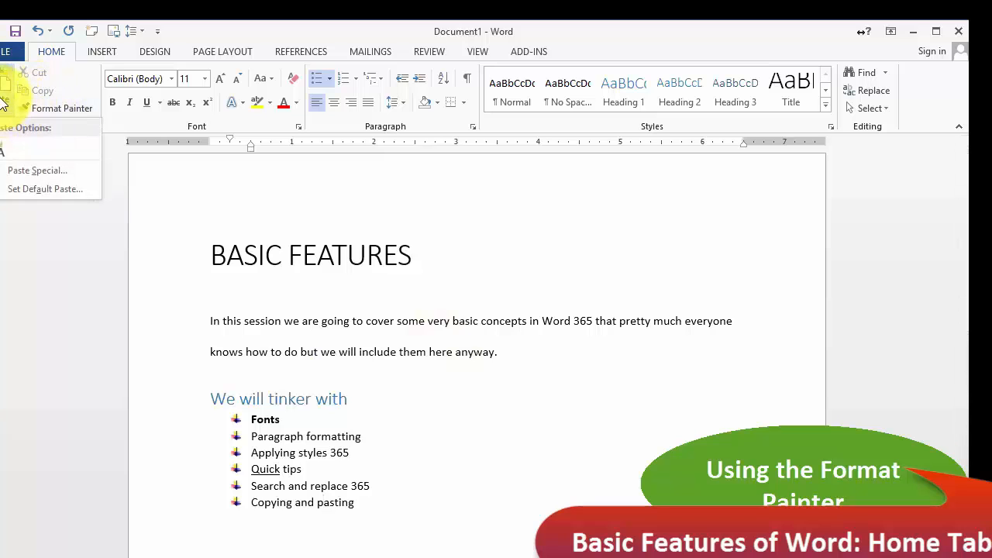
click(356, 296)
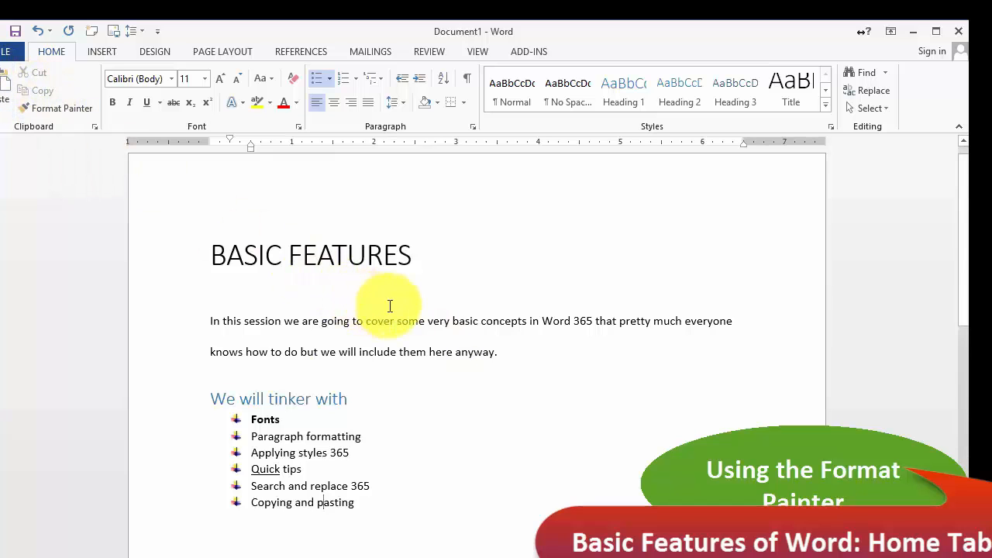
click(390, 306)
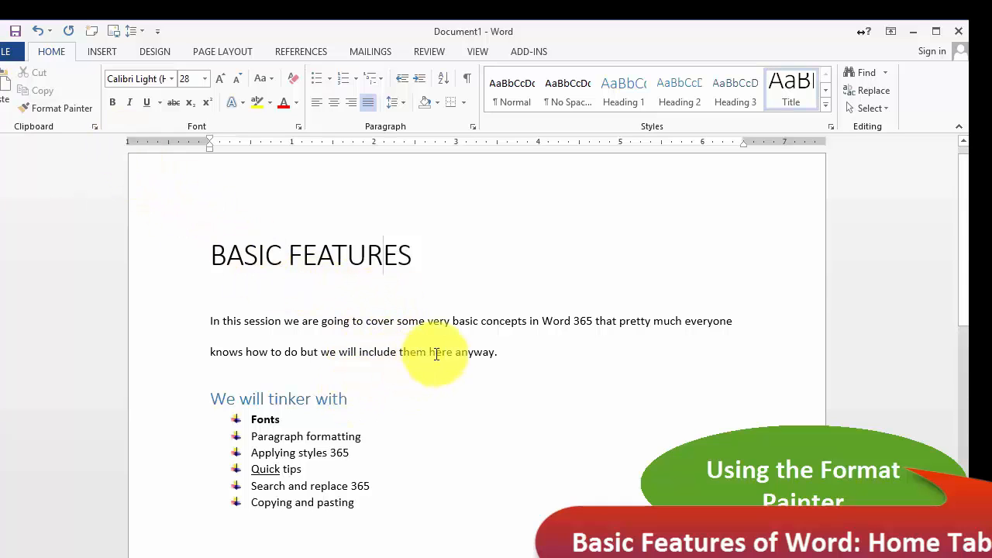
drag(410, 257, 213, 240)
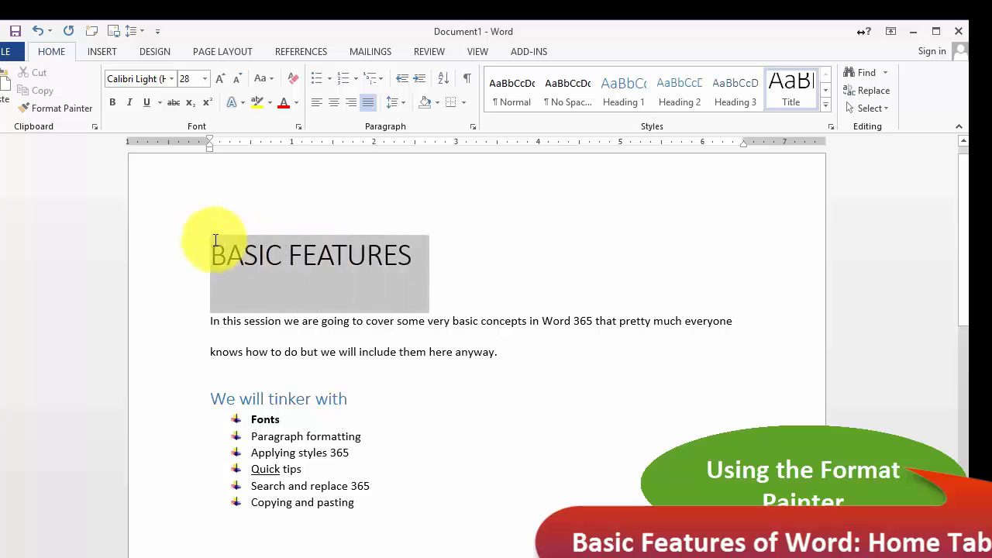
click(115, 100)
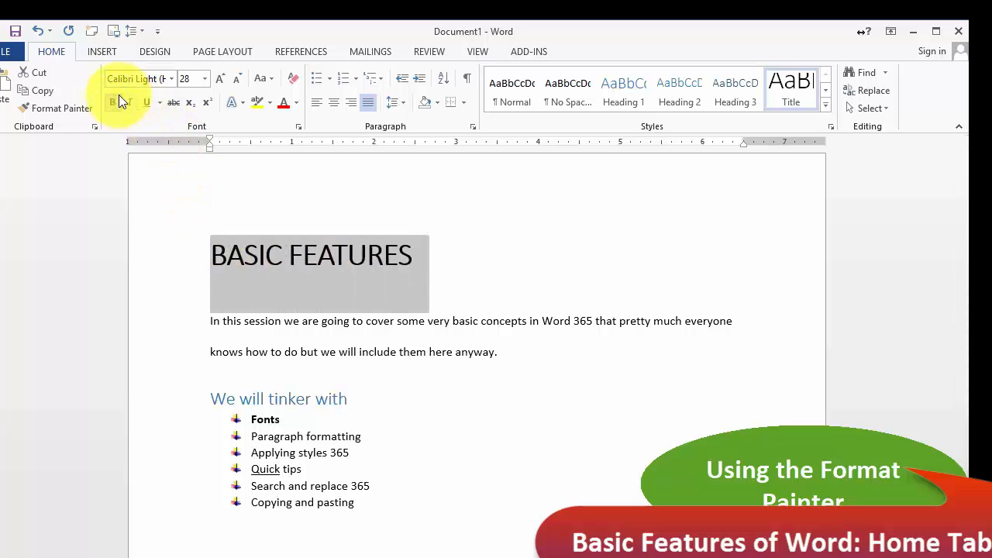
click(284, 102)
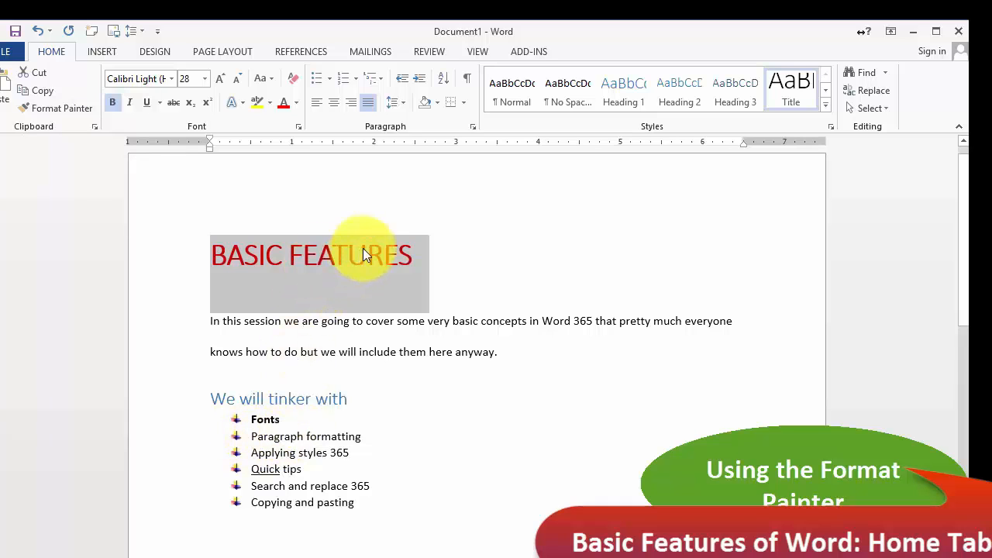
Use Format Painter to copy the title's red Calibri Light 28 formatting onto 'We will tinker with'.
click(70, 108)
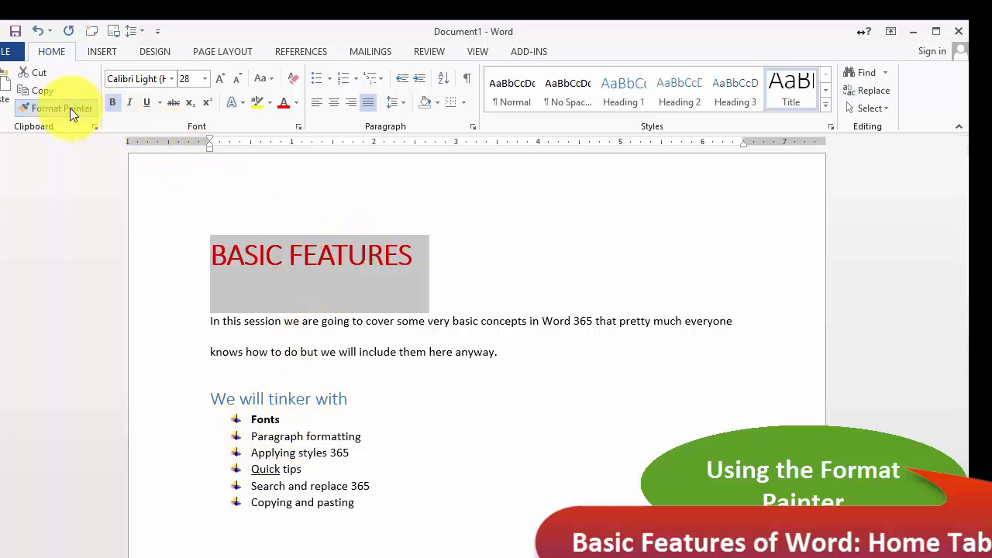
drag(352, 399, 218, 394)
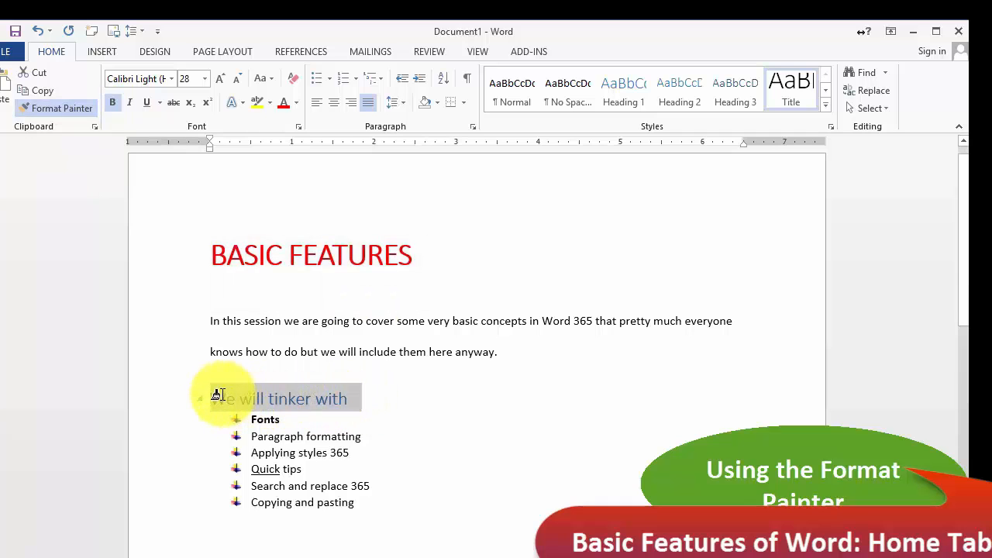
drag(218, 394, 219, 395)
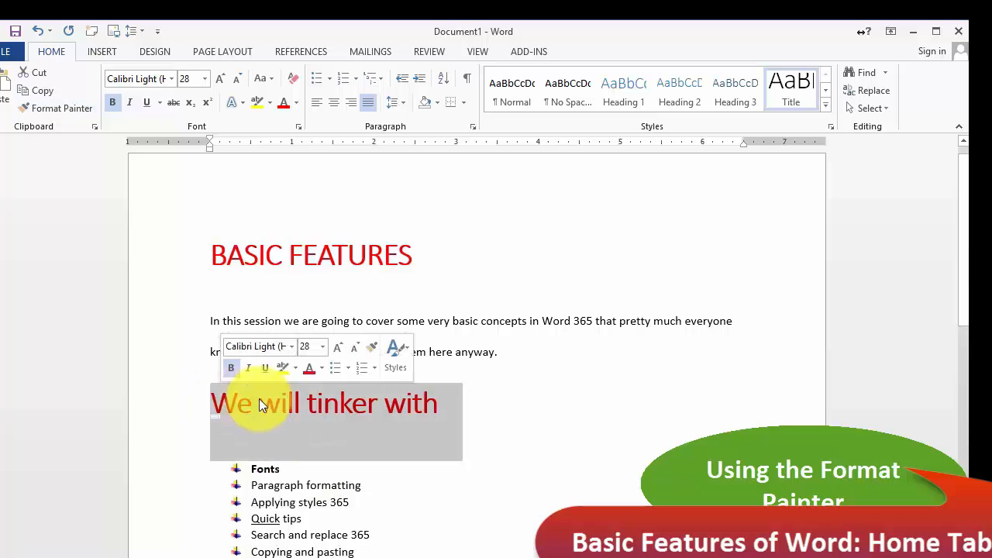
click(563, 452)
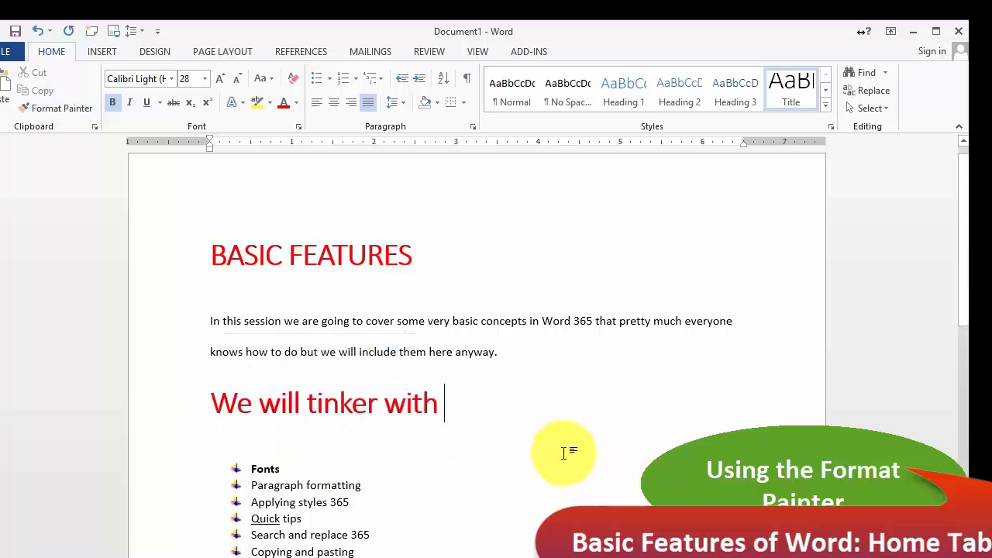
scroll(461, 465, down, 2)
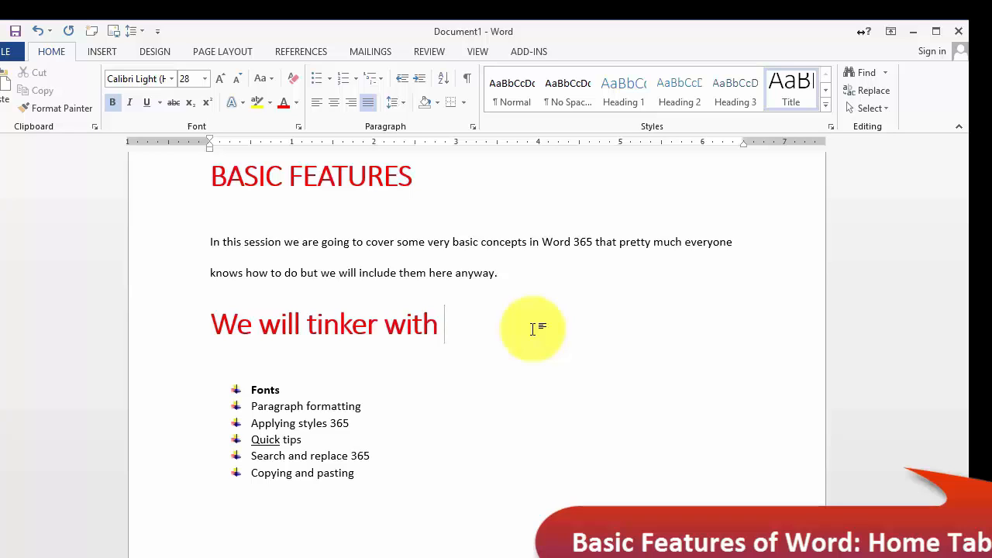
scroll(445, 456, up, 1)
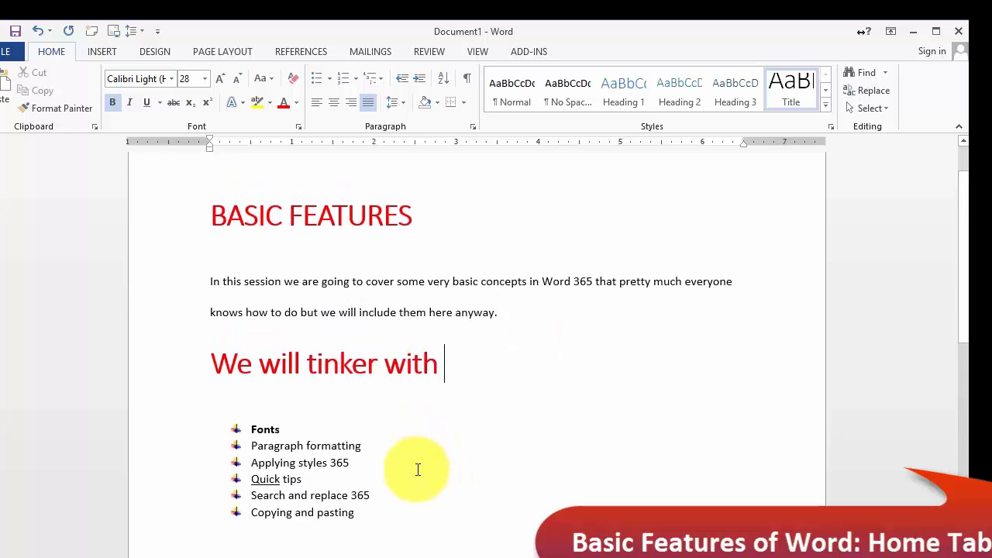
click(256, 281)
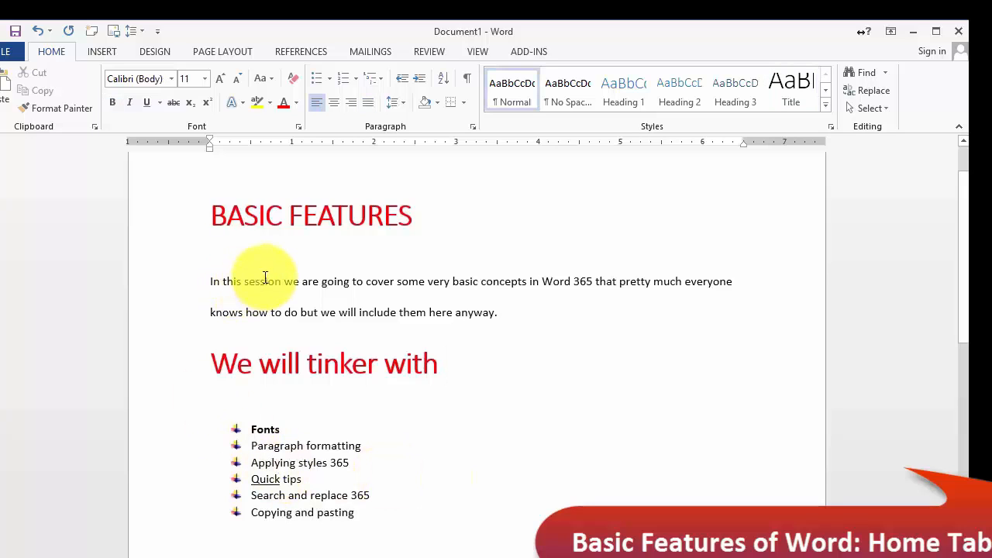
double_click(263, 281)
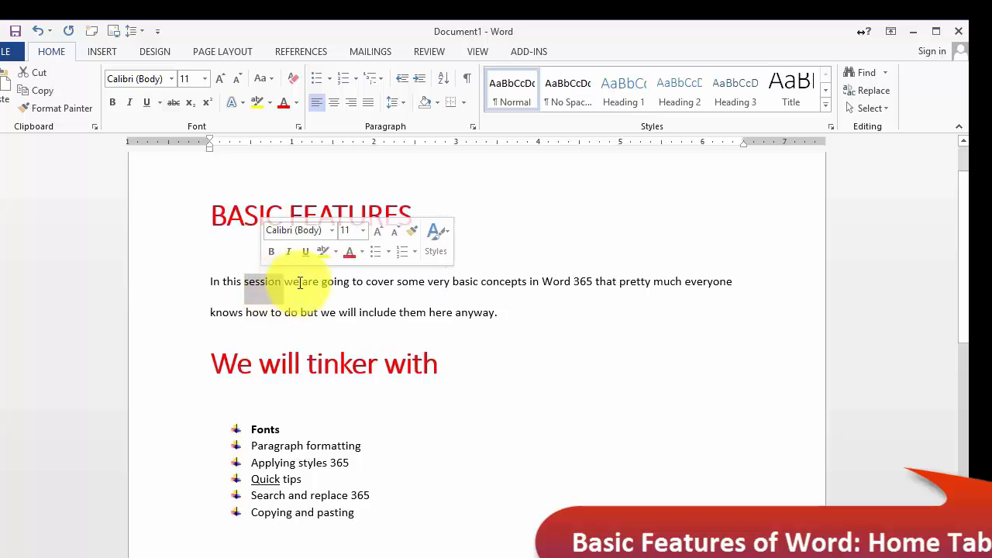
triple_click(298, 282)
click(354, 300)
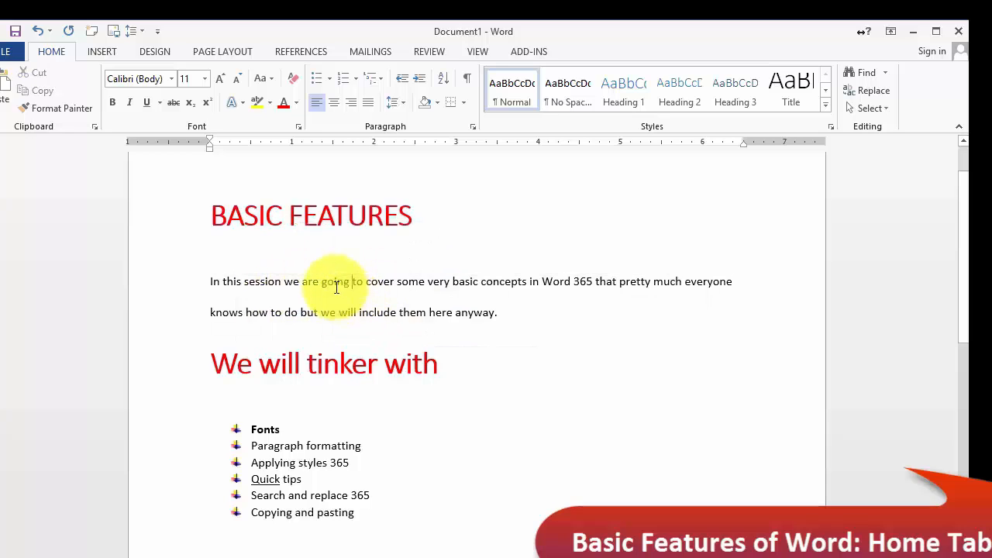
triple_click(332, 284)
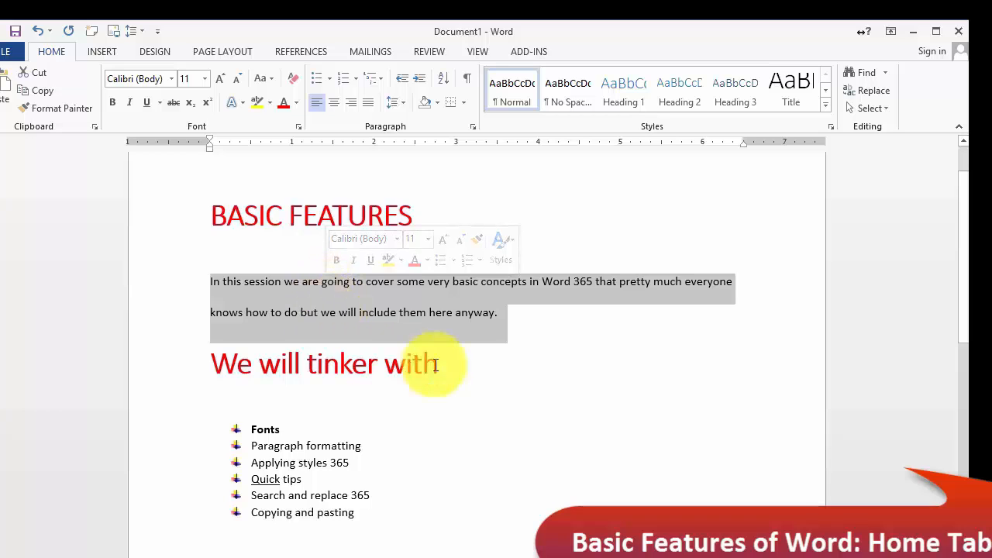
click(435, 363)
double_click(344, 281)
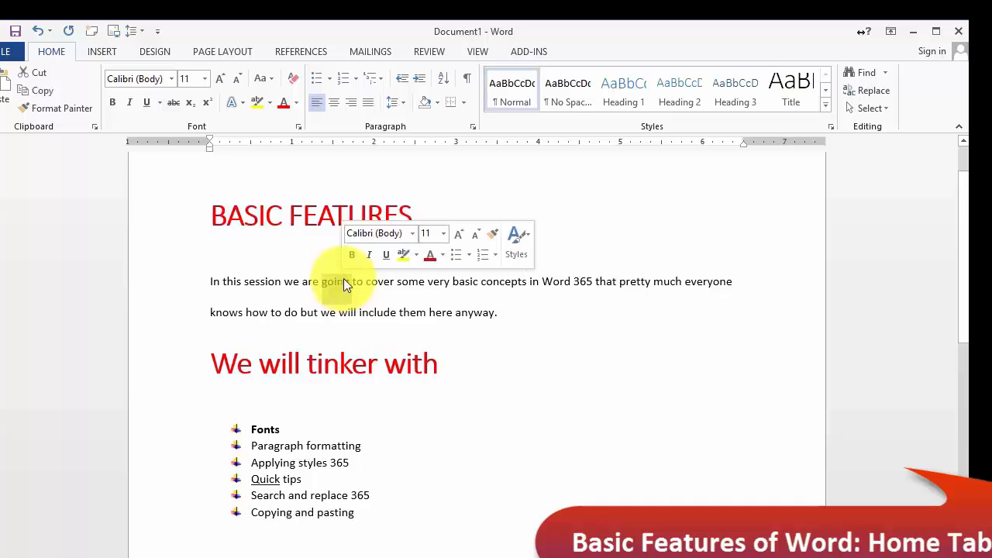
double_click(384, 289)
triple_click(386, 293)
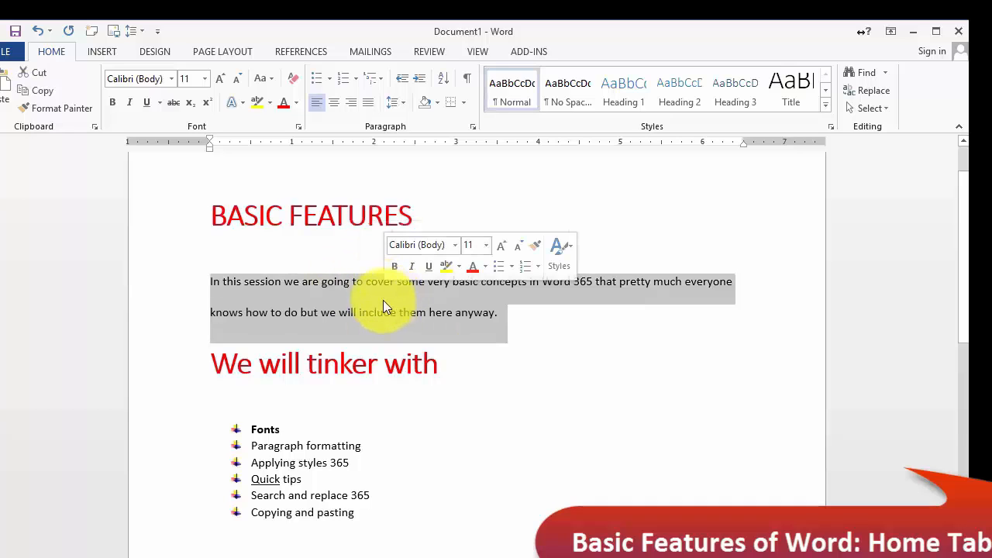
click(636, 392)
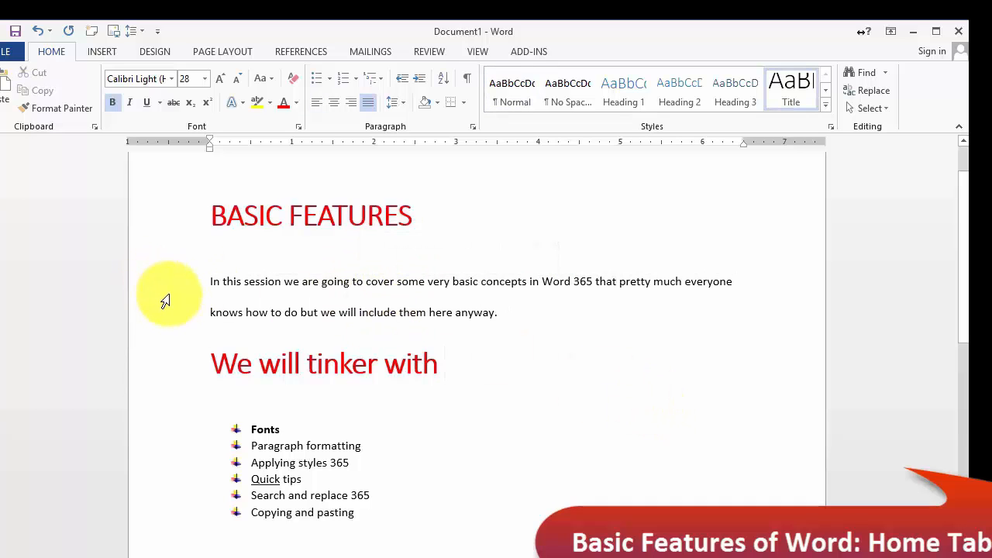
click(166, 300)
double_click(165, 301)
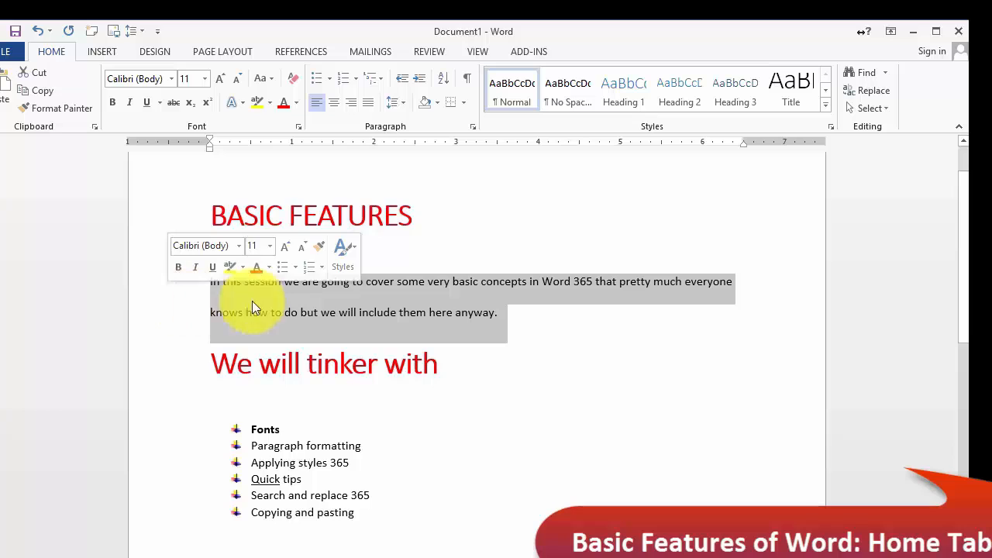
click(629, 425)
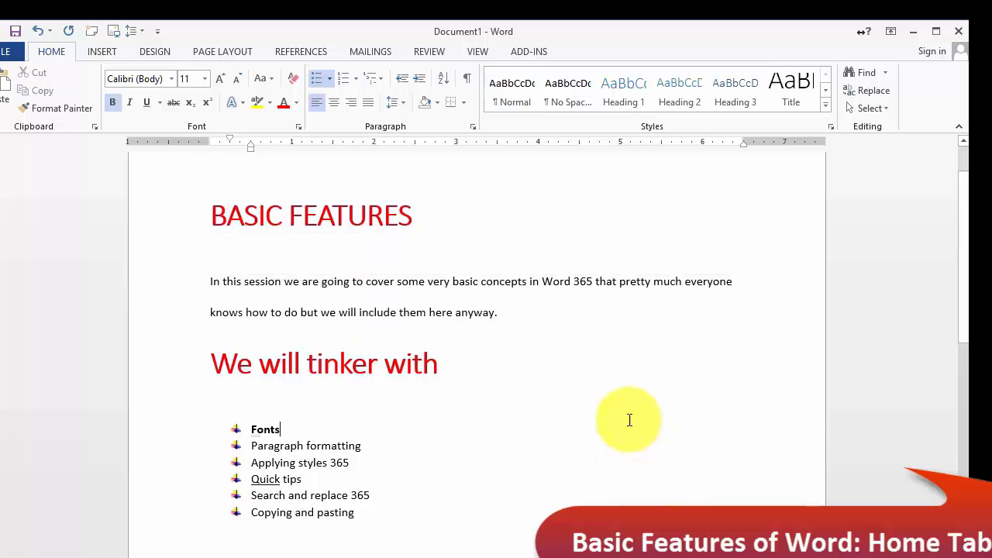
click(169, 297)
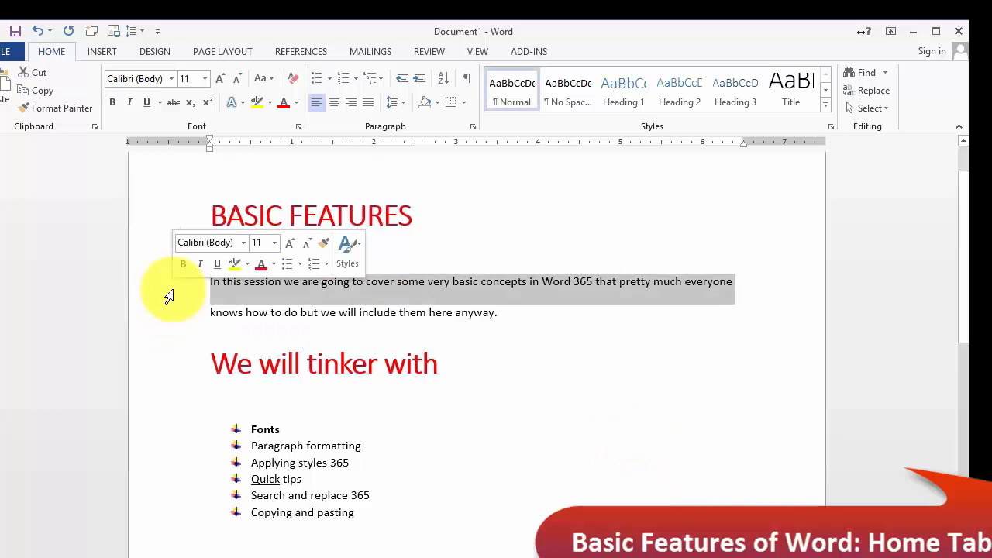
double_click(169, 297)
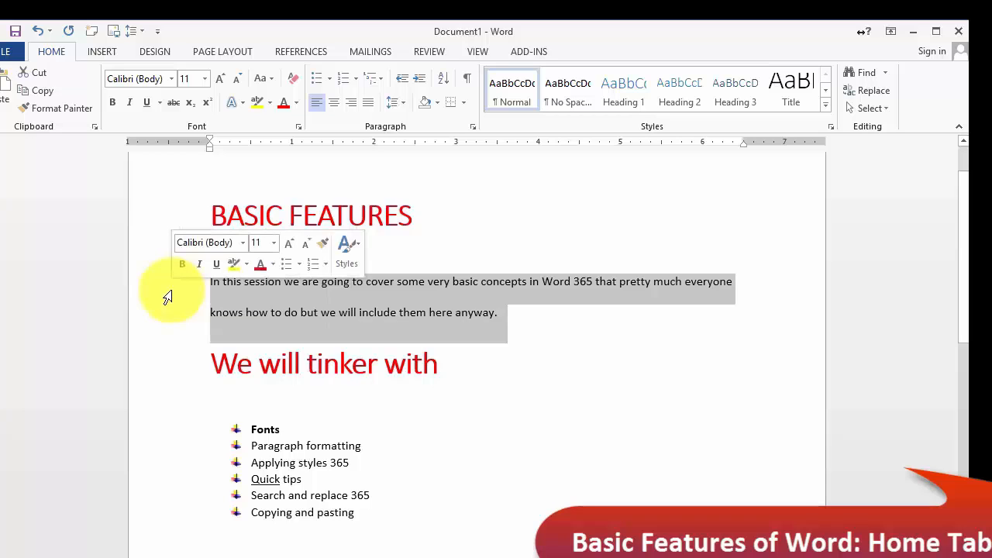
click(472, 311)
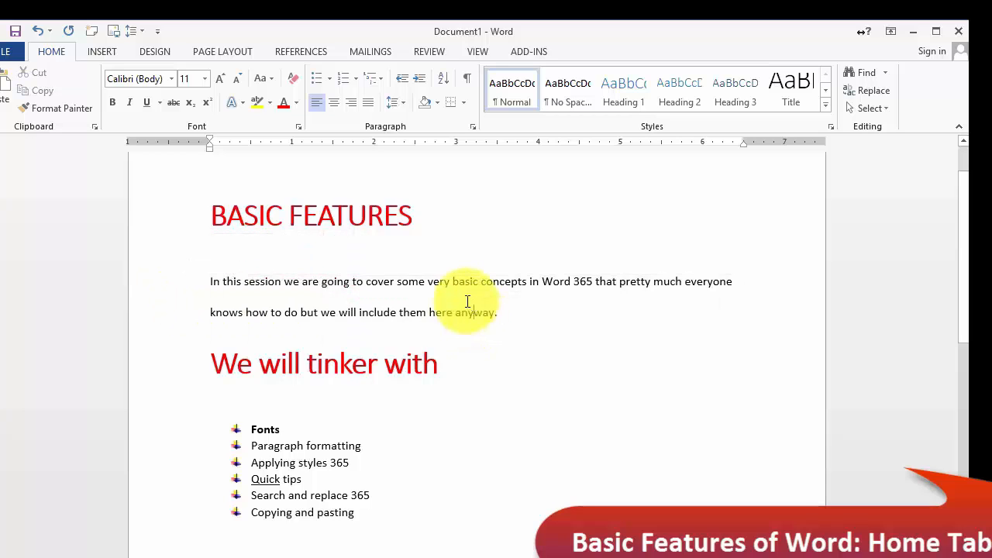
triple_click(294, 281)
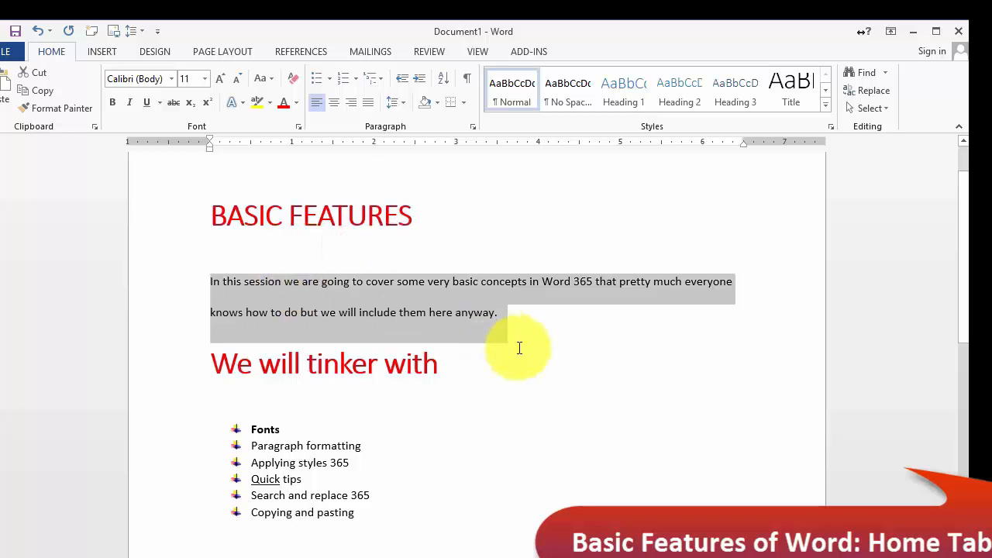
click(643, 370)
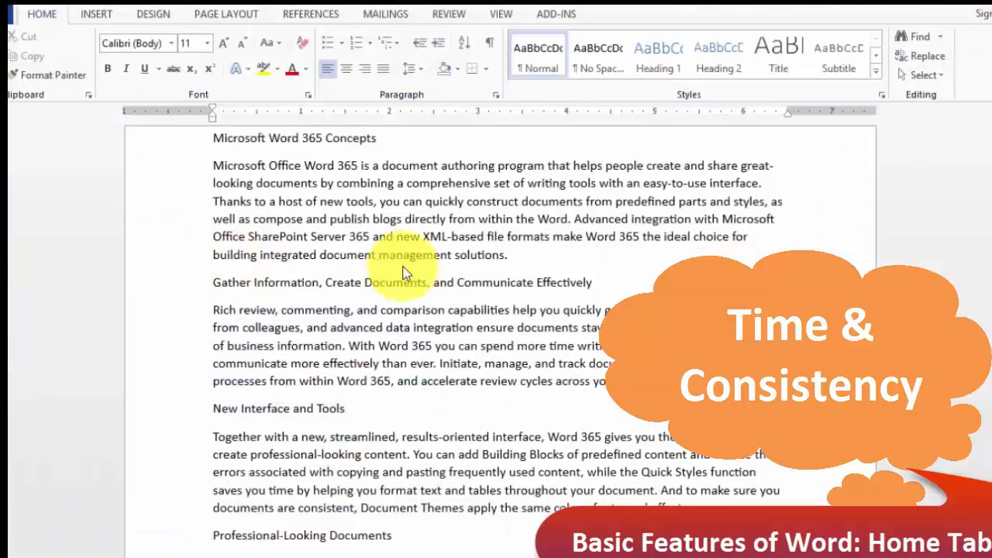
Scroll down through the plain Microsoft Word 365 Concepts sample text and back to the top.
scroll(378, 299, down, 10)
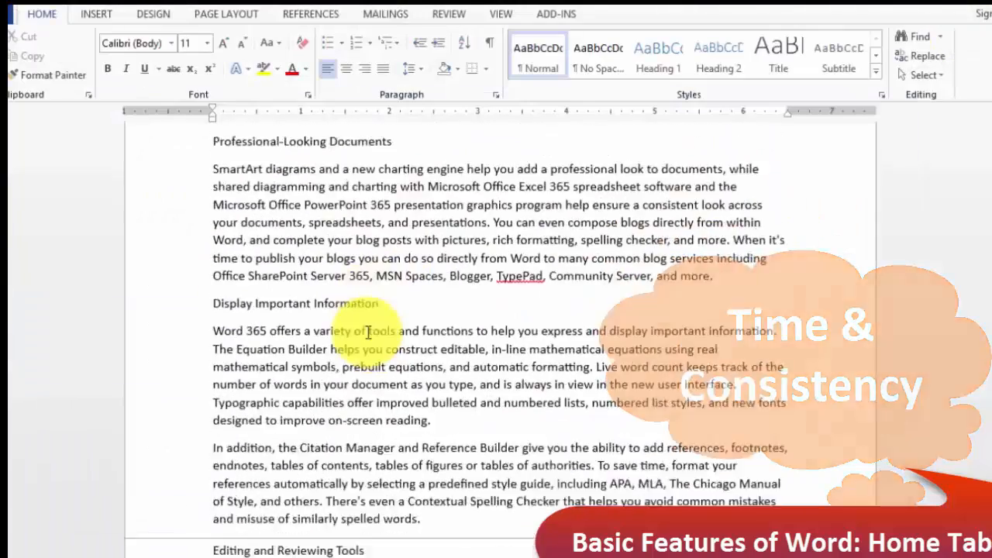
scroll(330, 354, down, 15)
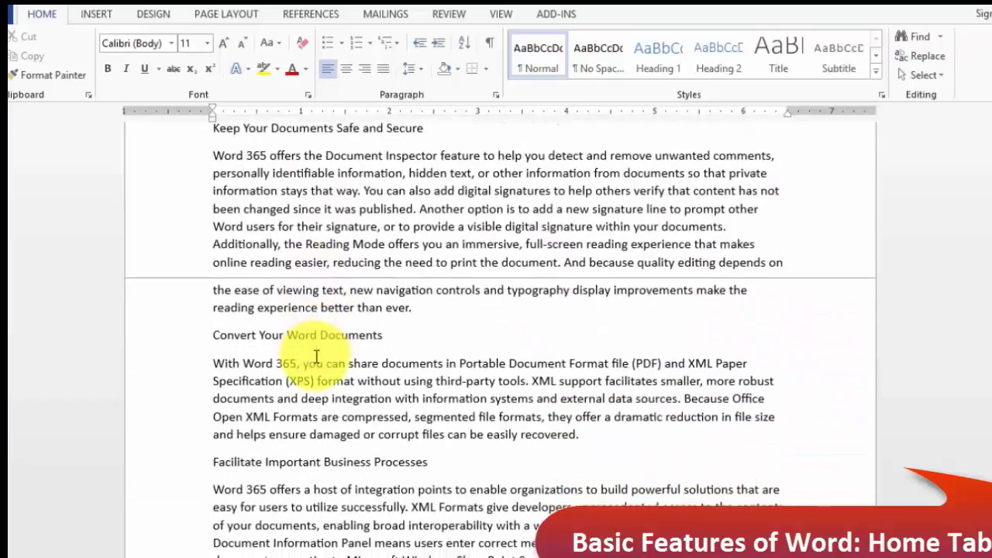
scroll(348, 404, up, 20)
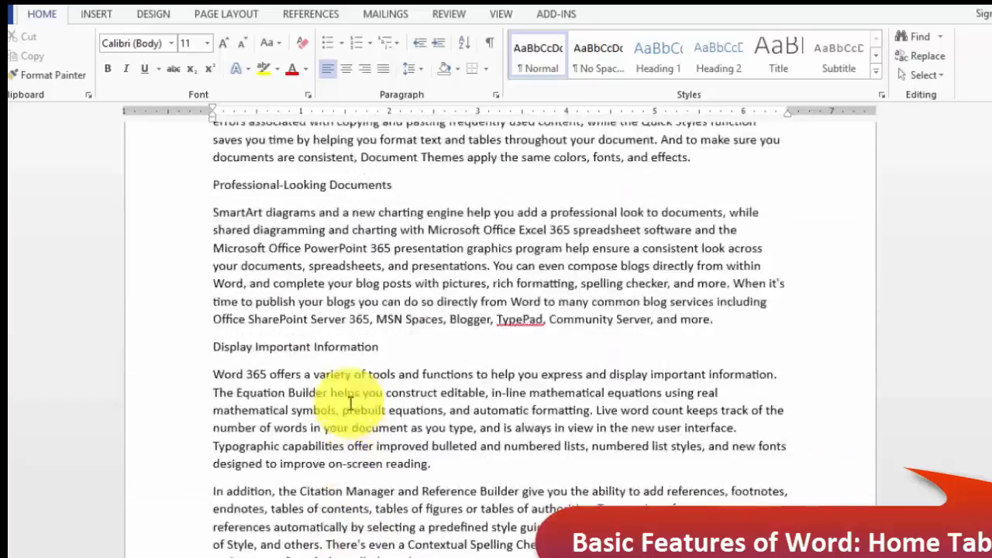
scroll(353, 401, up, 1)
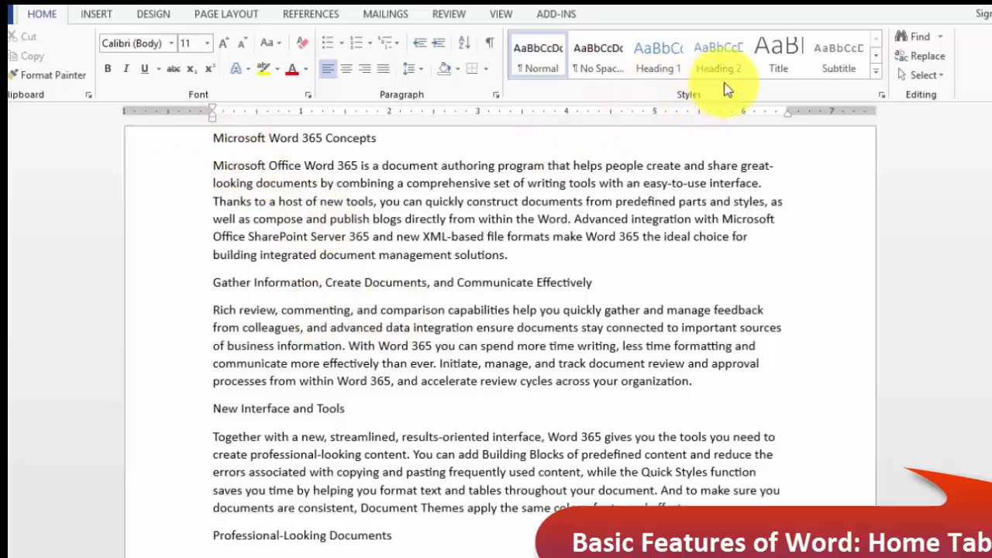
Expand the Home tab's Styles gallery to show every quick style.
click(876, 72)
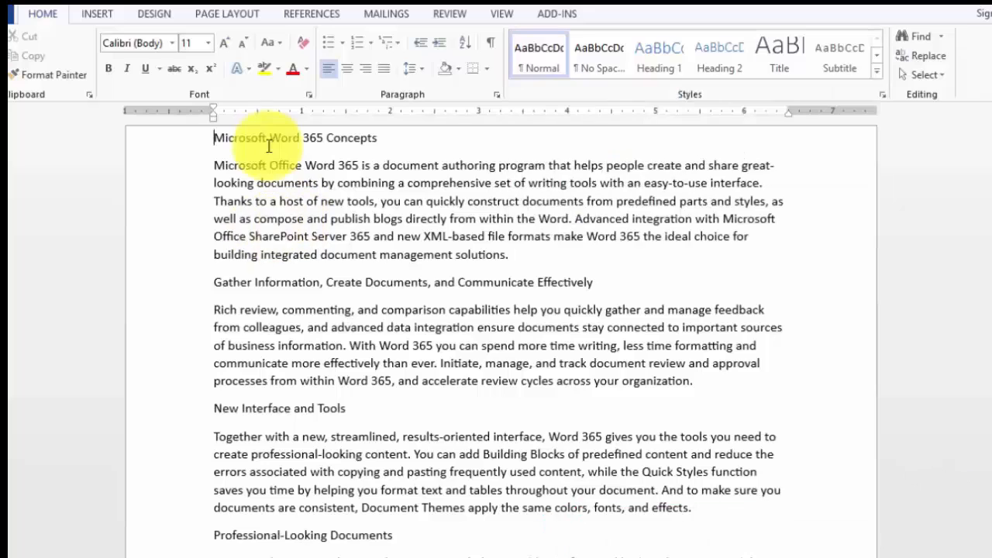
Add 'Using Styles in Word 365' as a new top line, formatted 16 pt, bold and underlined.
key(Return)
key(Up)
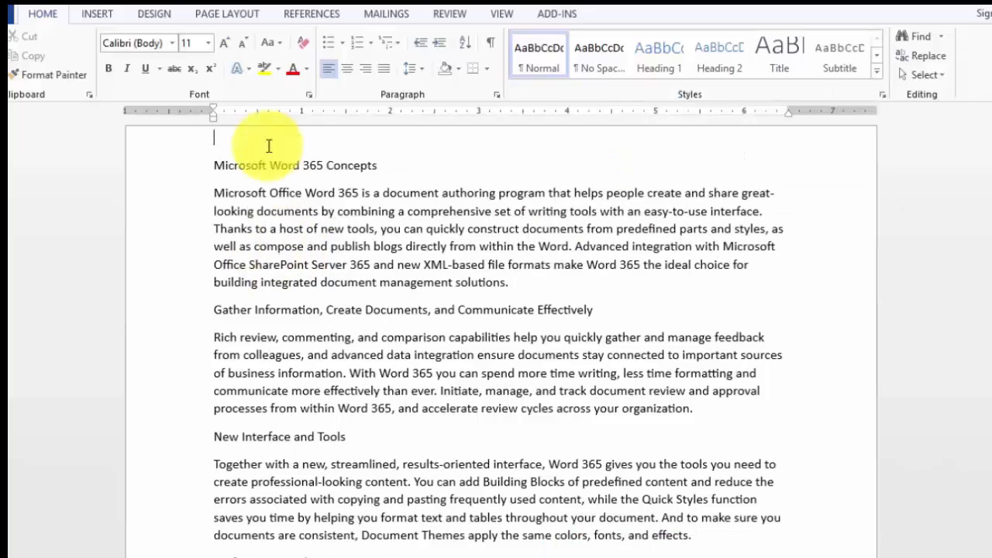
text(Using Styles in Word 365)
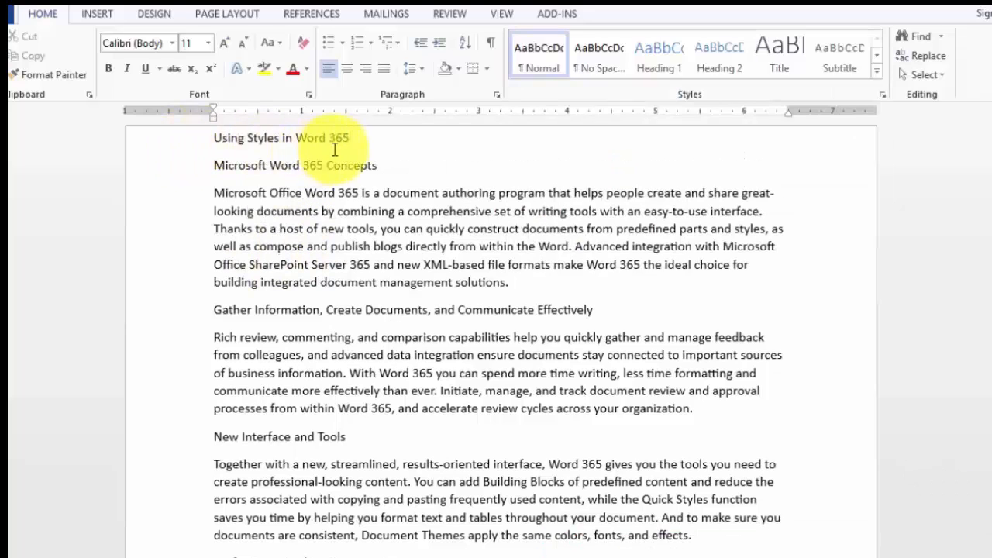
drag(357, 142, 215, 133)
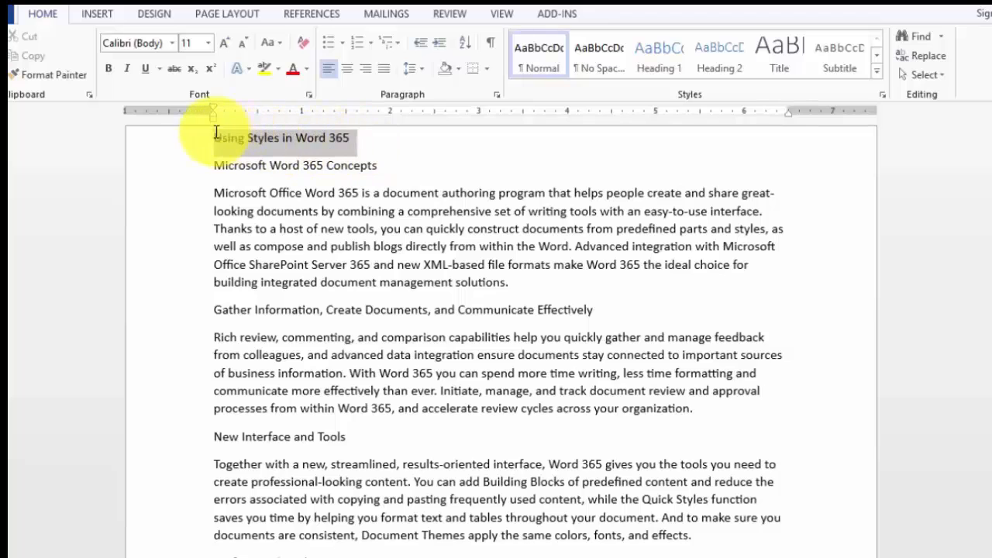
click(224, 41)
click(223, 41)
click(224, 41)
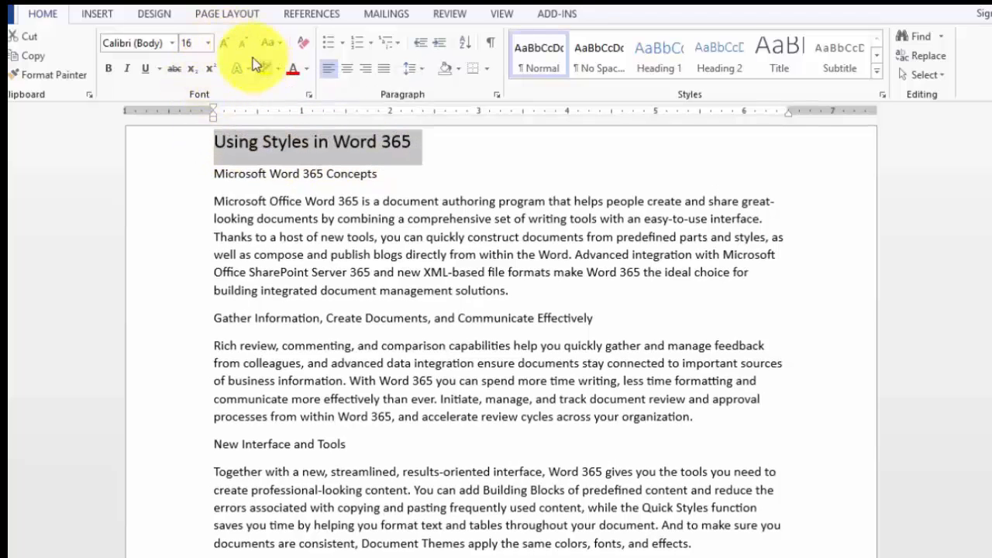
click(109, 69)
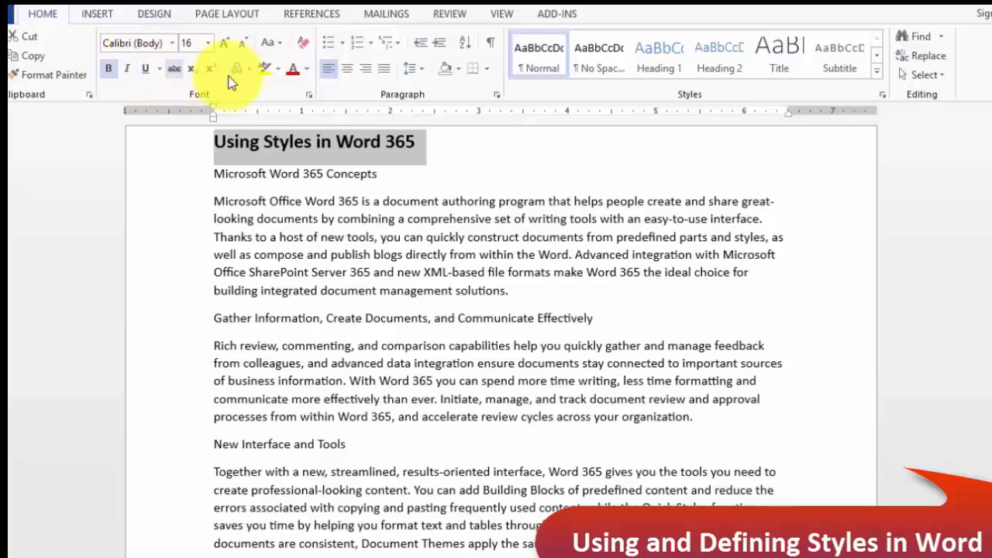
click(147, 70)
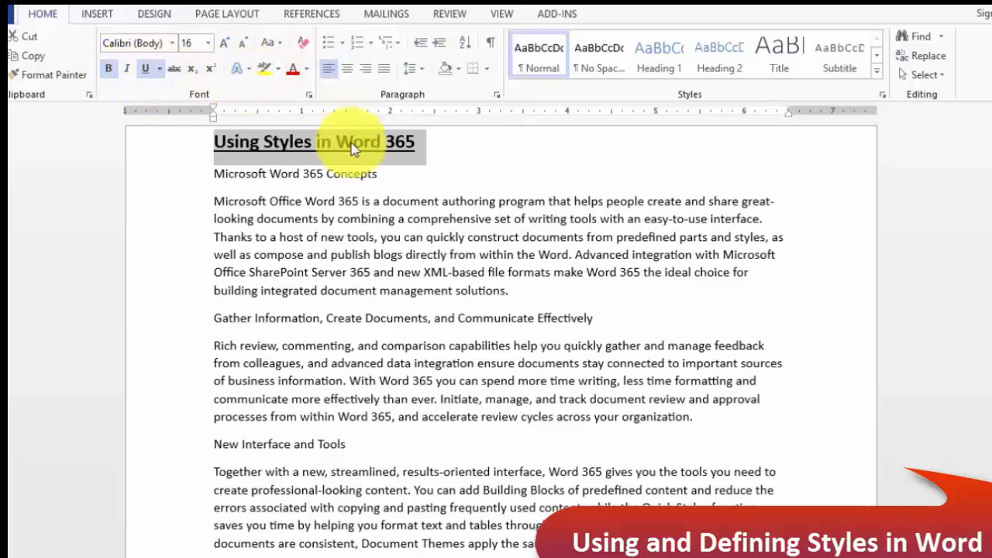
click(404, 186)
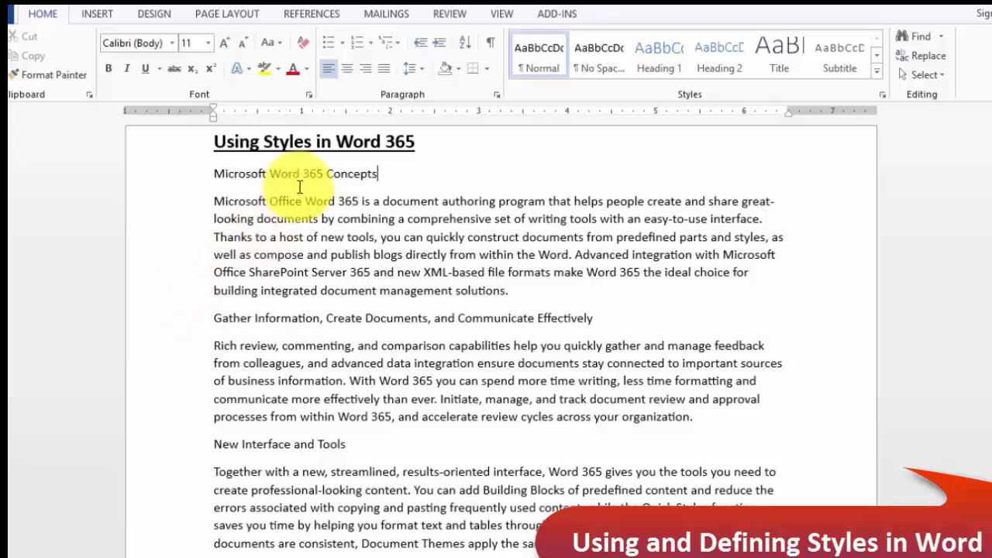
Apply the built-in Title style (Calibri Light 26 pt) to the 'Using Styles in Word 365' line.
click(179, 152)
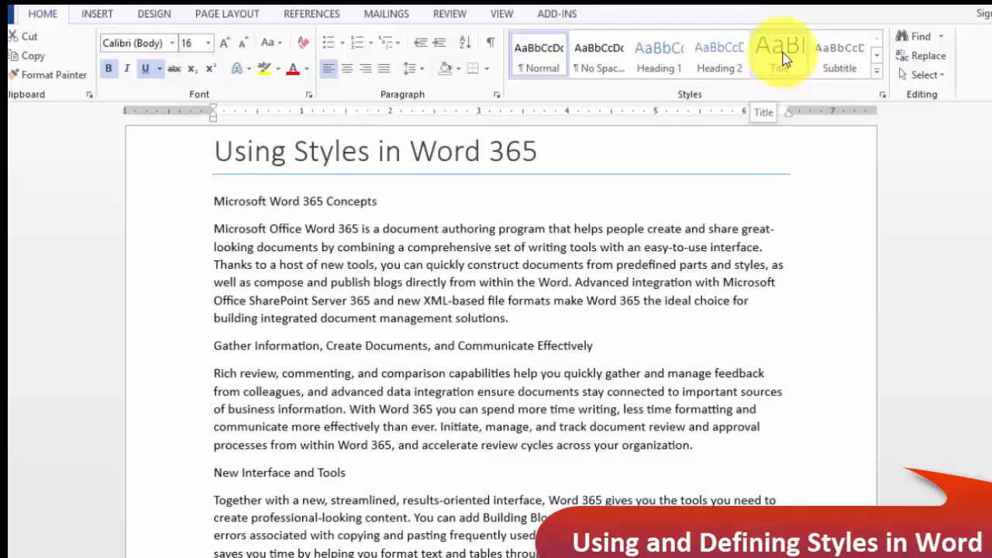
click(779, 51)
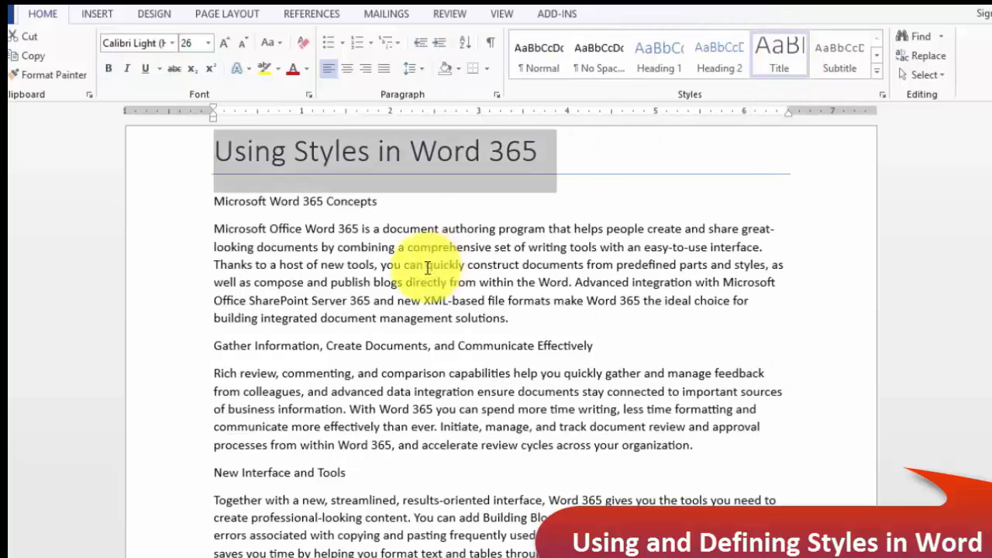
click(393, 275)
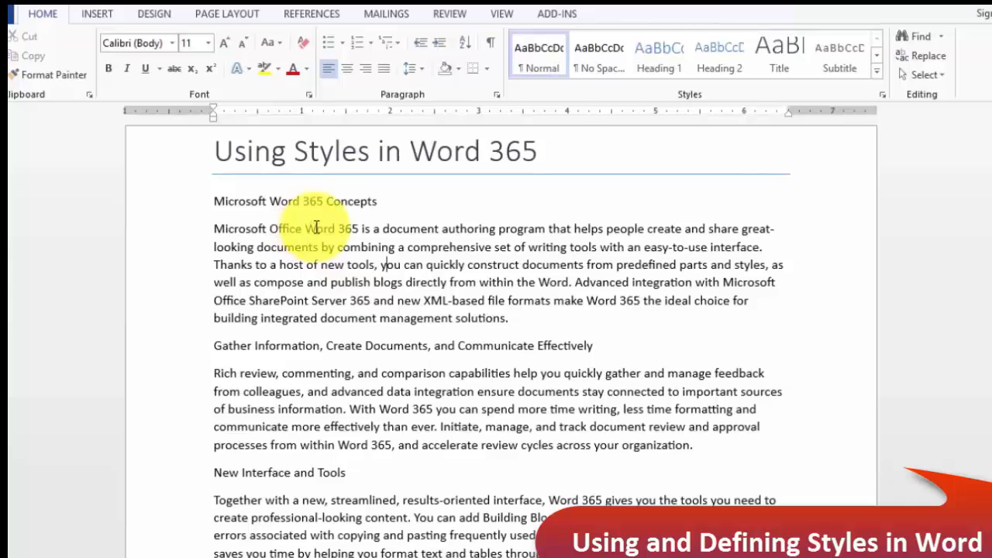
click(179, 161)
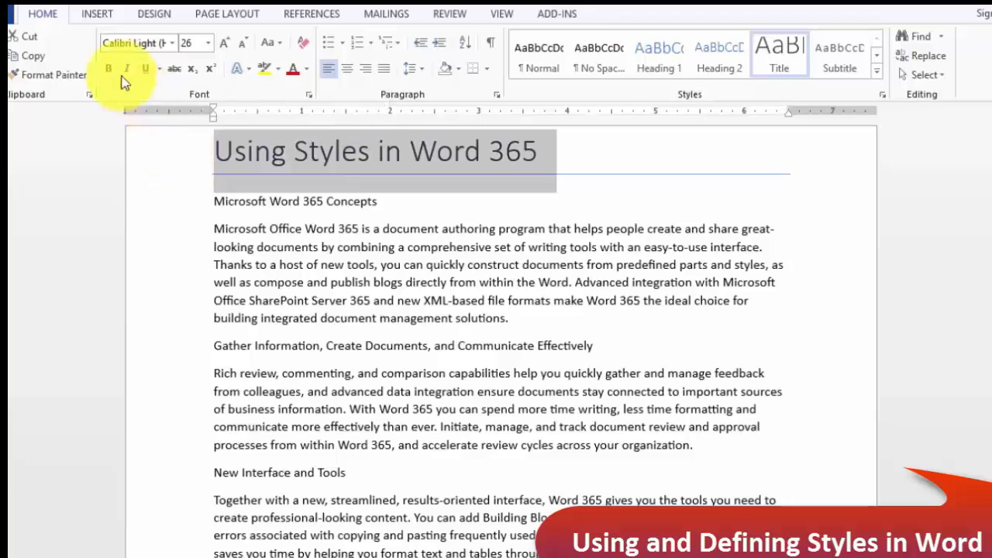
click(286, 264)
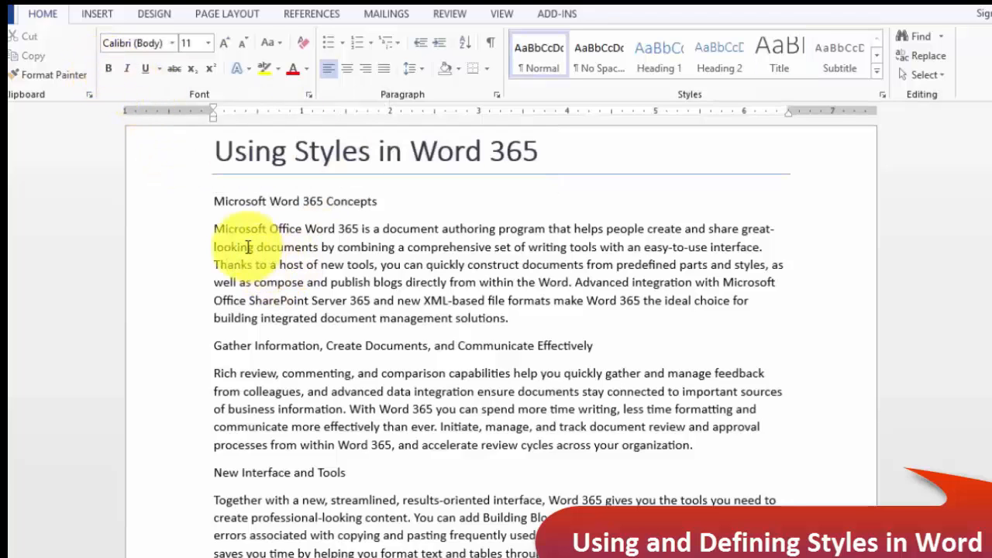
click(160, 159)
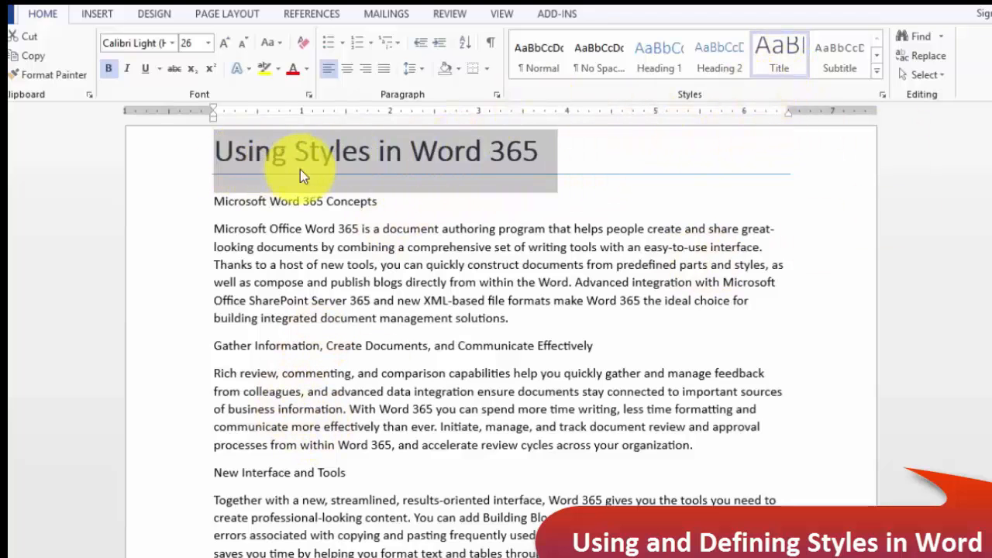
Apply Heading 1 to the Microsoft Word 365 Concepts and Gather Information lines.
click(546, 229)
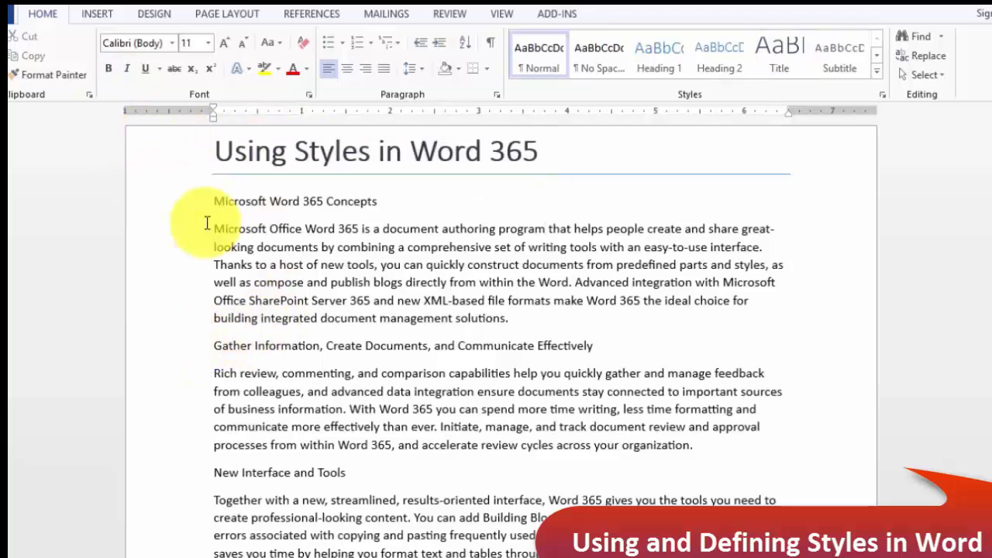
click(191, 214)
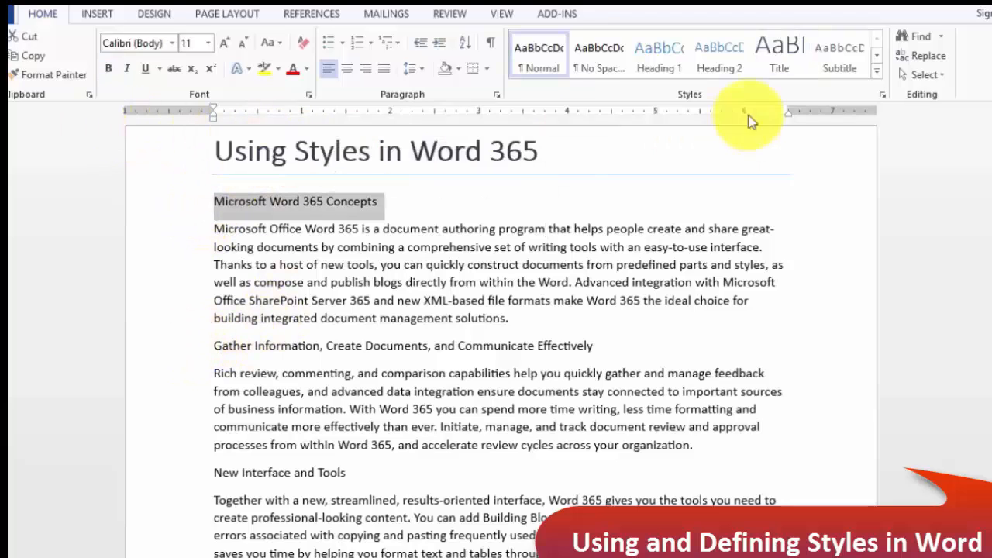
click(660, 60)
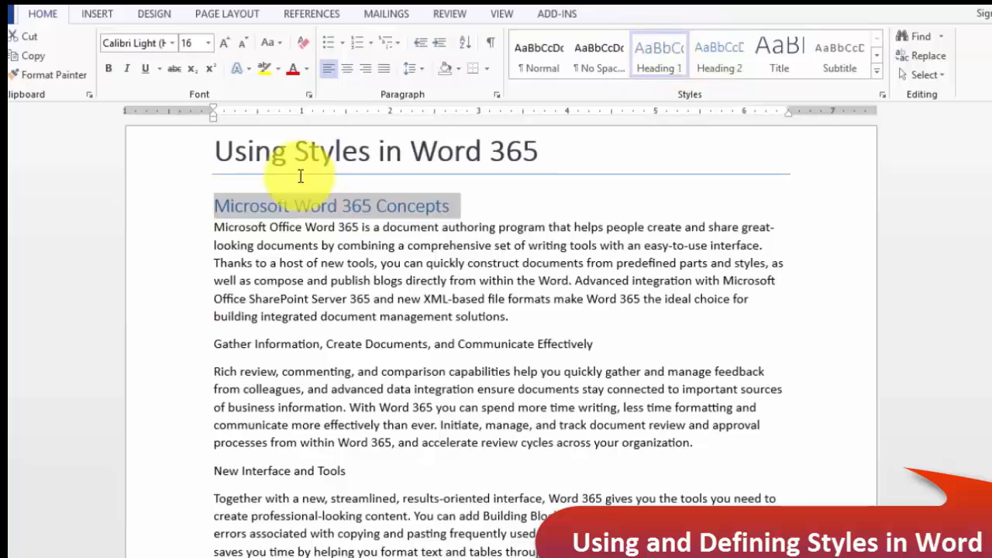
click(162, 344)
click(659, 60)
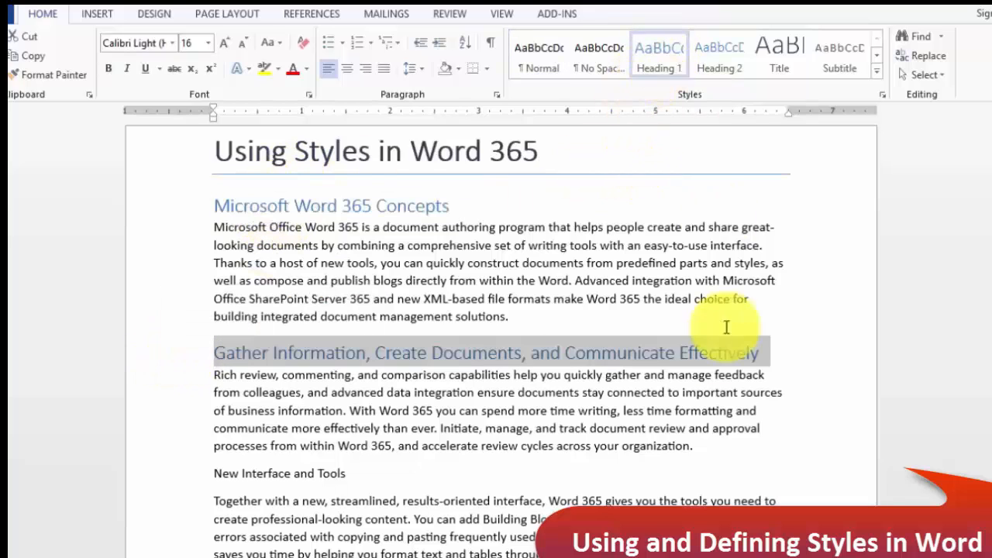
click(581, 330)
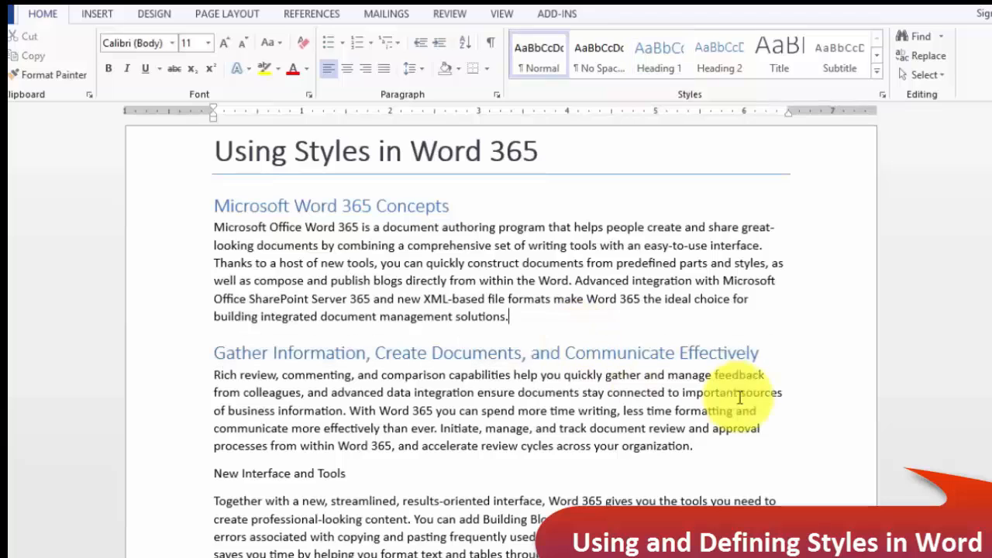
Make New Interface and Tools a Heading 2 and reapply Heading 1 to Microsoft Word 365 Concepts.
click(188, 473)
click(705, 65)
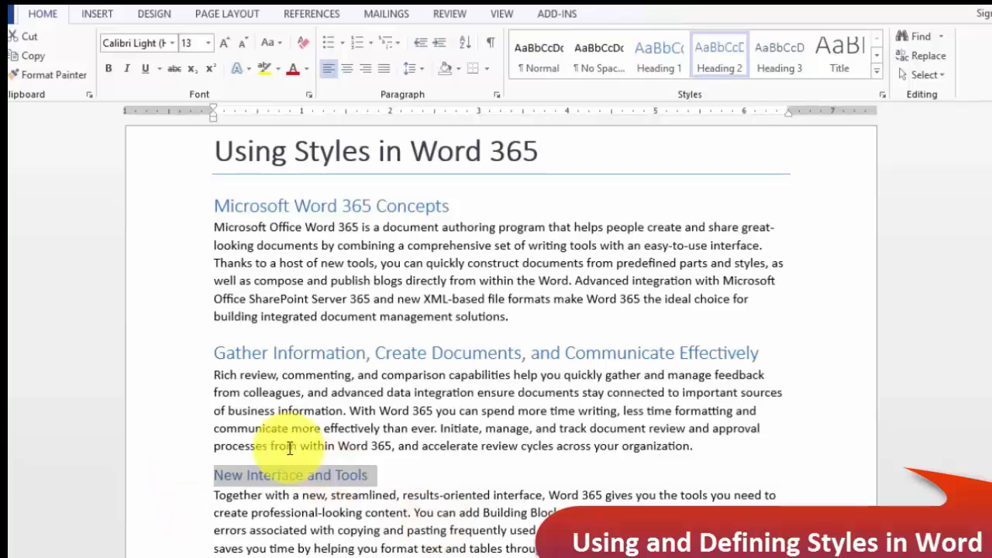
click(335, 375)
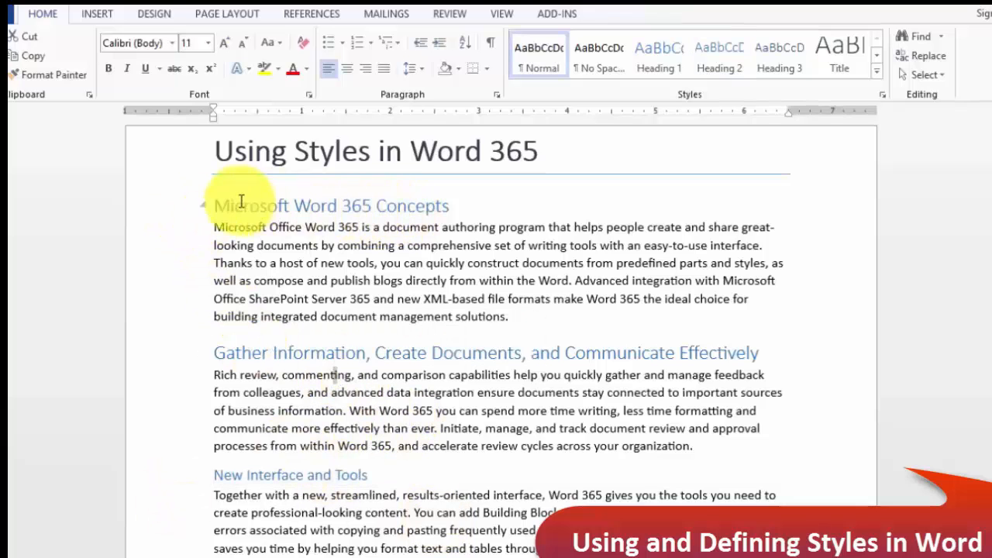
click(163, 211)
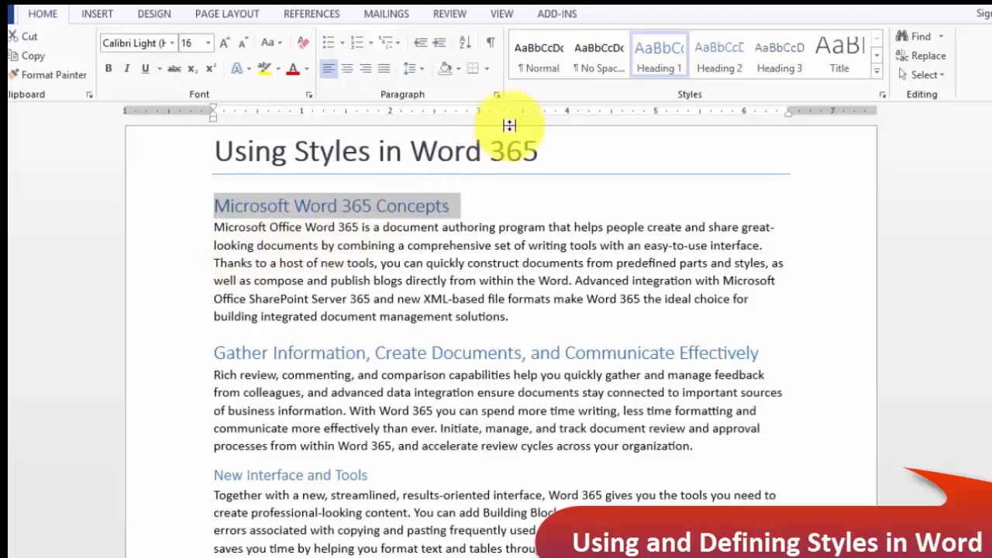
click(651, 47)
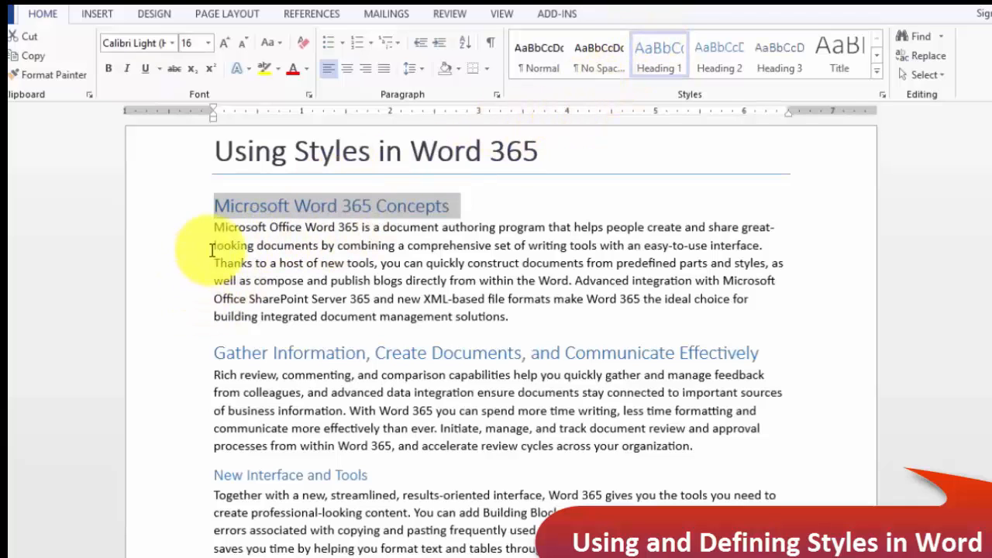
click(312, 485)
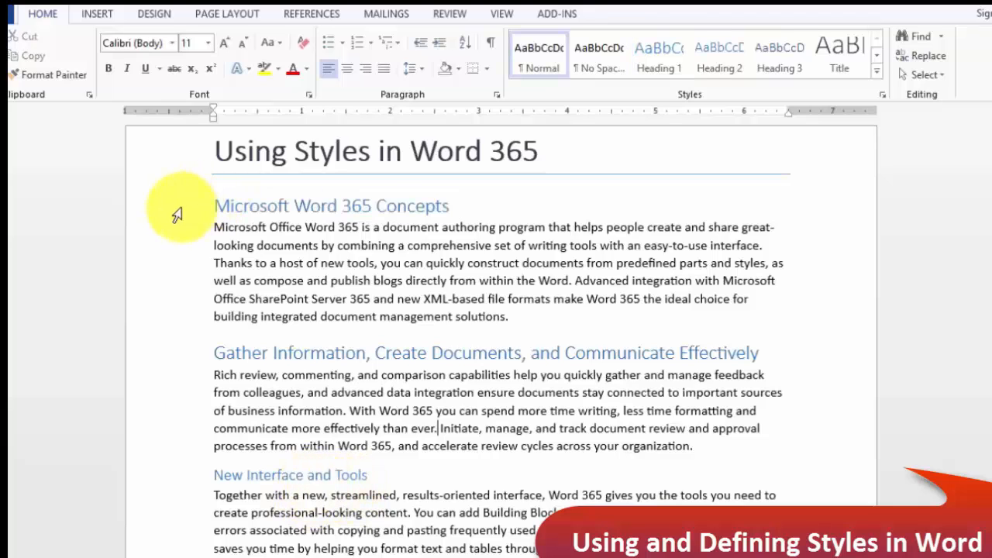
click(173, 208)
Modify Heading 1 to 18 pt bold orange Accent 2, with Automatically update ticked.
right_click(666, 48)
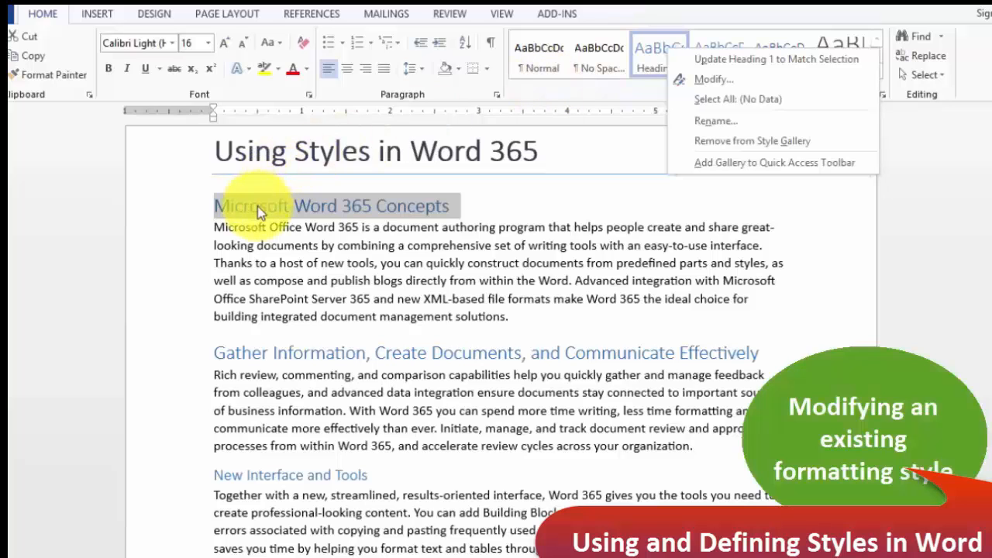
click(709, 80)
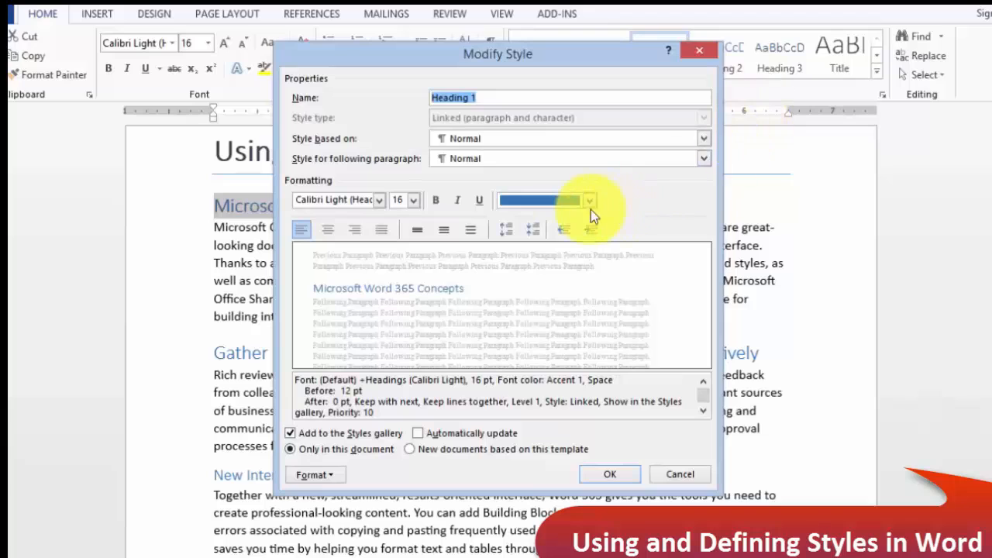
click(438, 206)
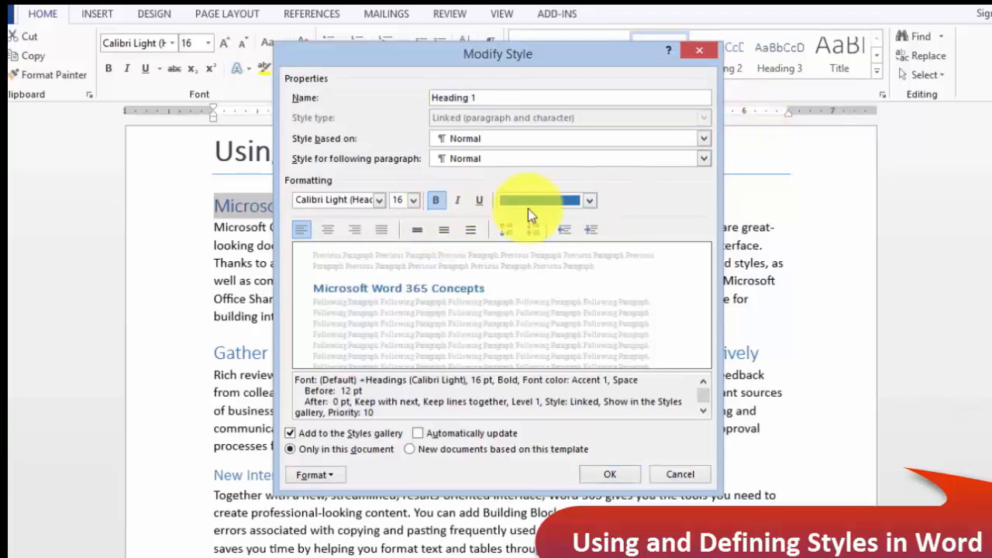
click(547, 203)
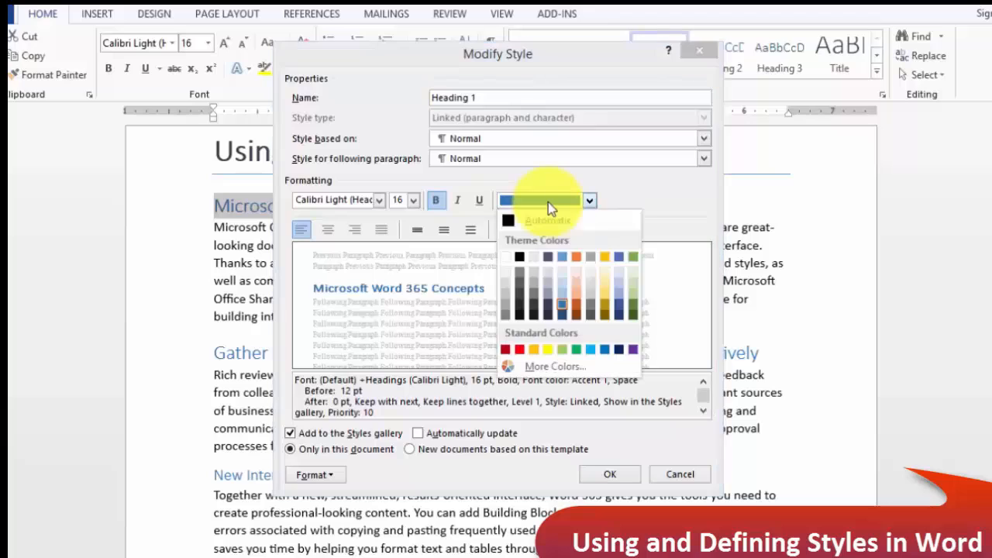
click(578, 259)
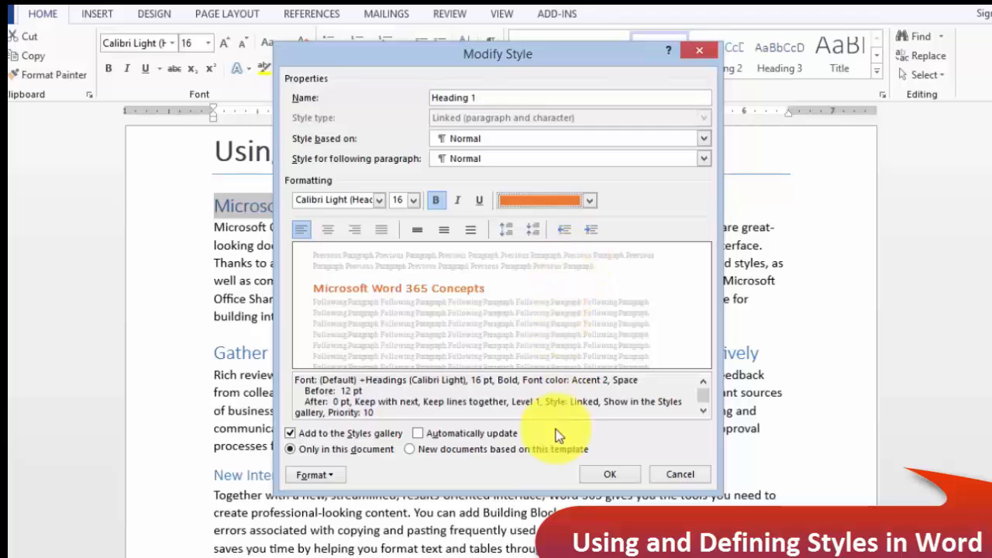
click(416, 204)
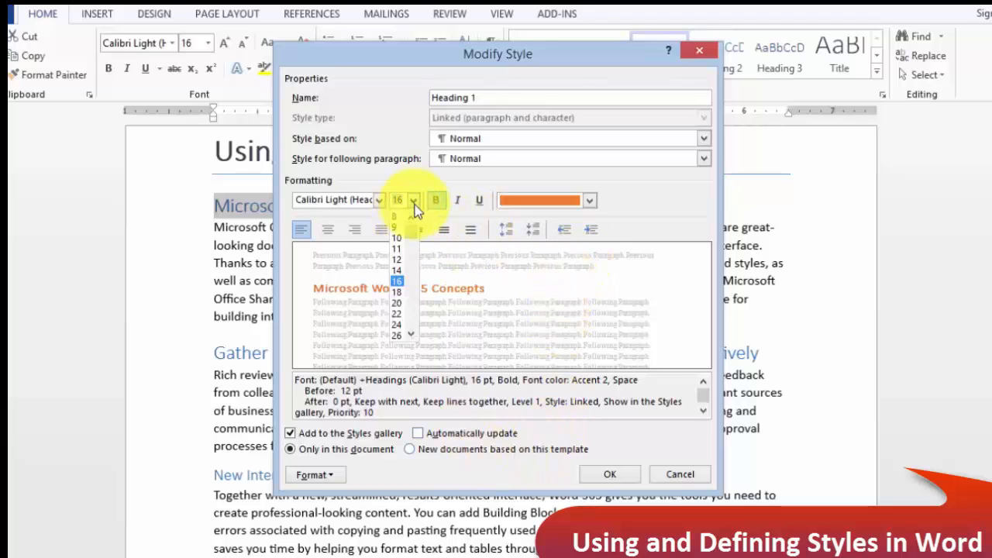
click(399, 292)
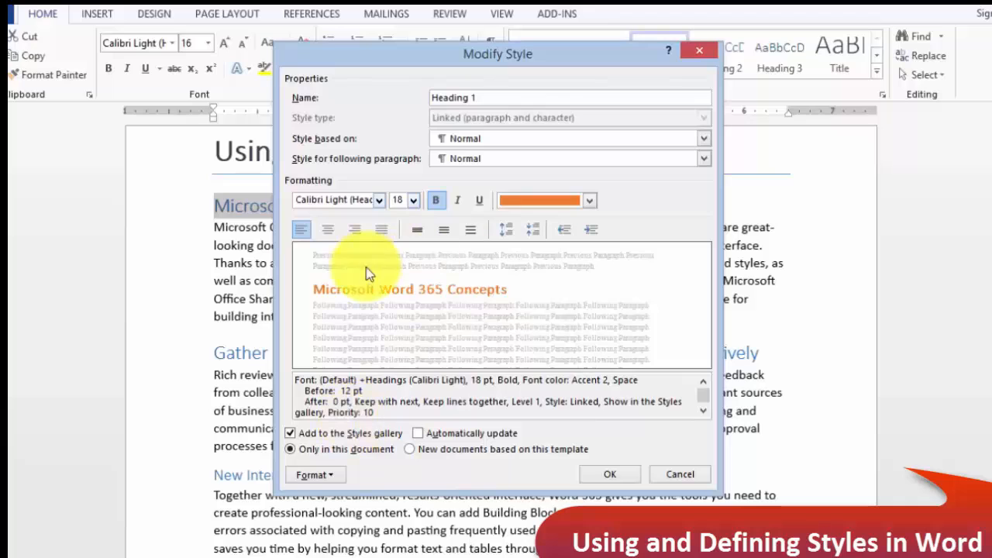
click(331, 479)
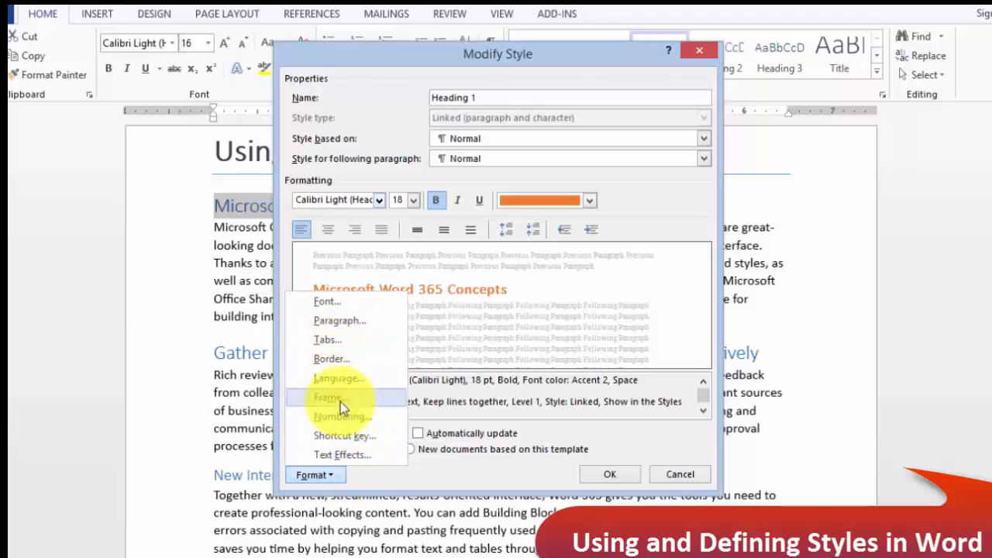
click(365, 112)
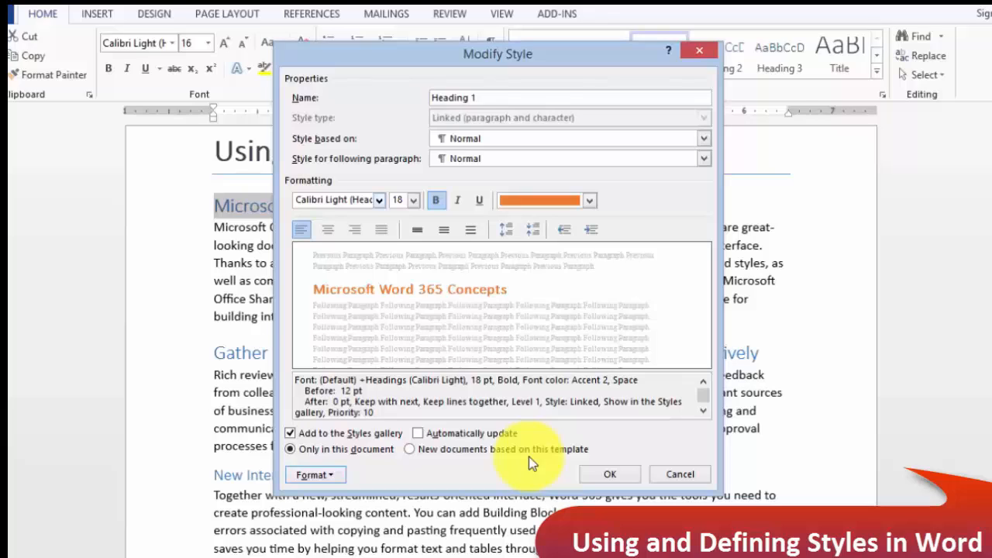
click(417, 433)
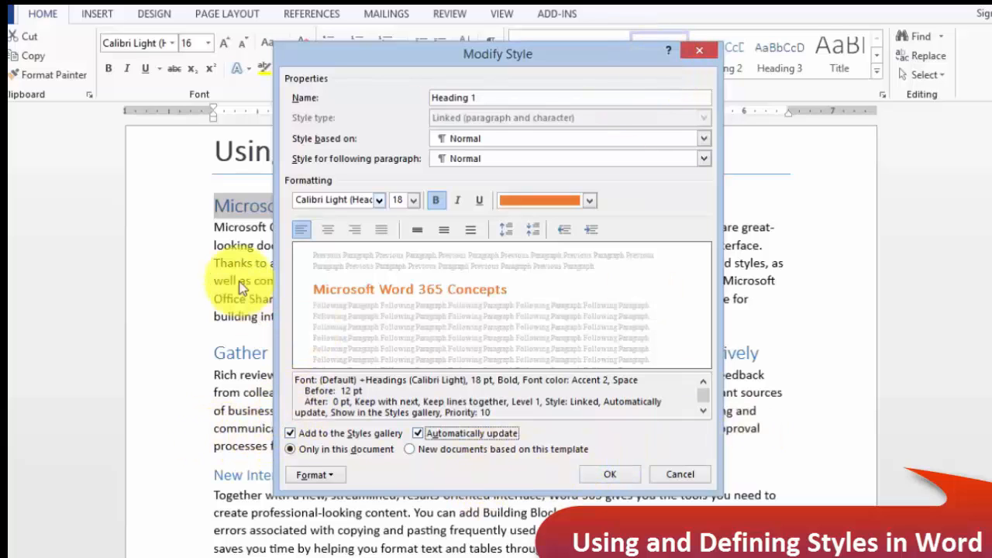
Save the Heading 1 changes and check that the main headings now appear orange.
click(603, 475)
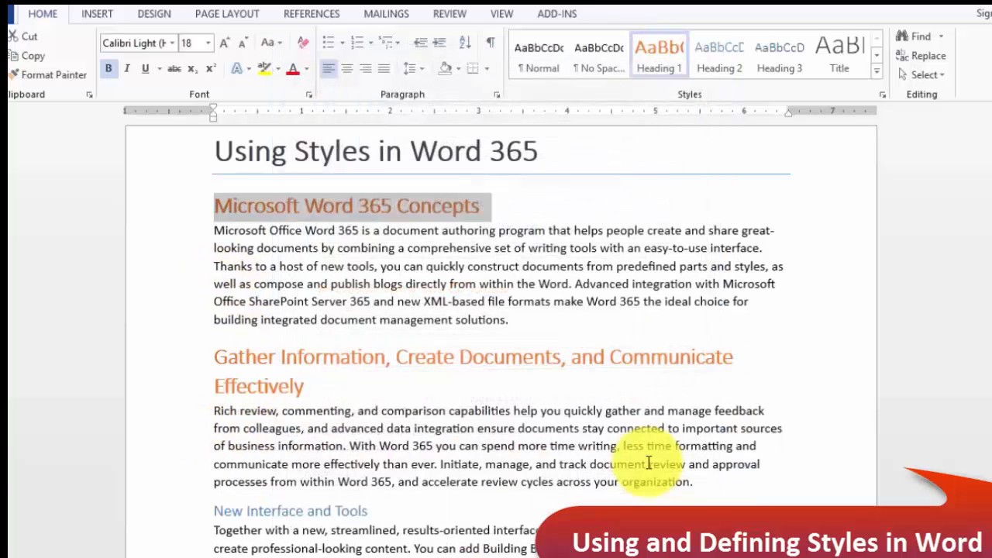
click(269, 217)
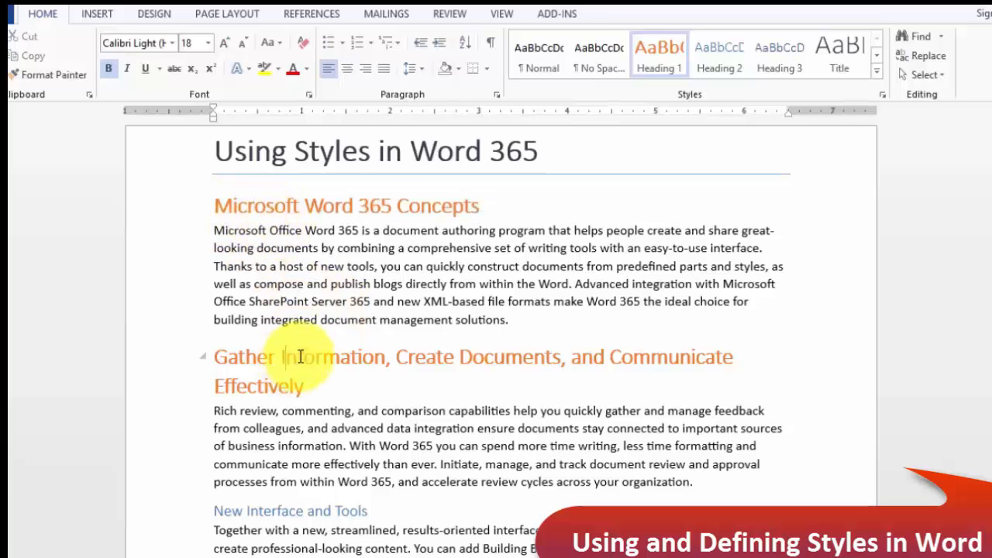
scroll(299, 356, down, 2)
click(340, 427)
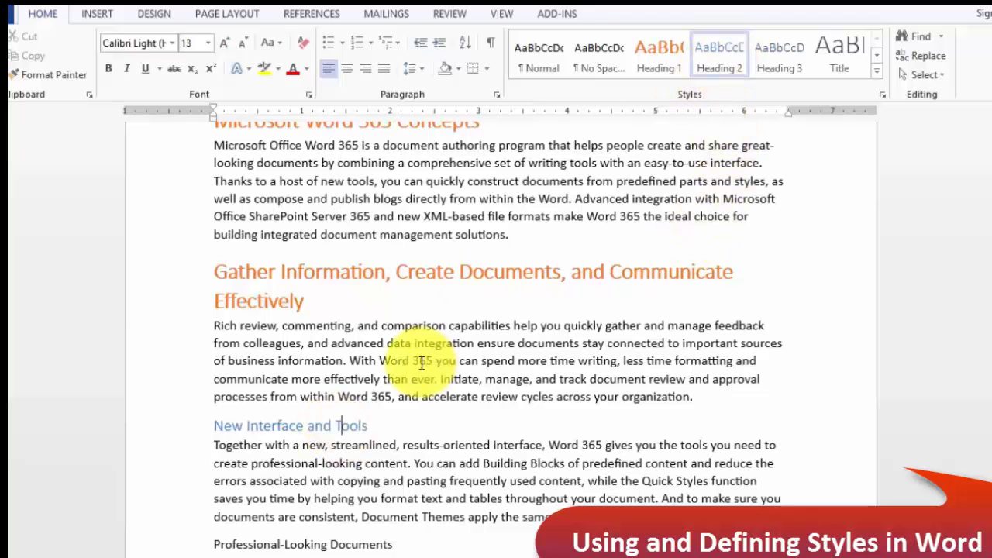
scroll(410, 361, down, 3)
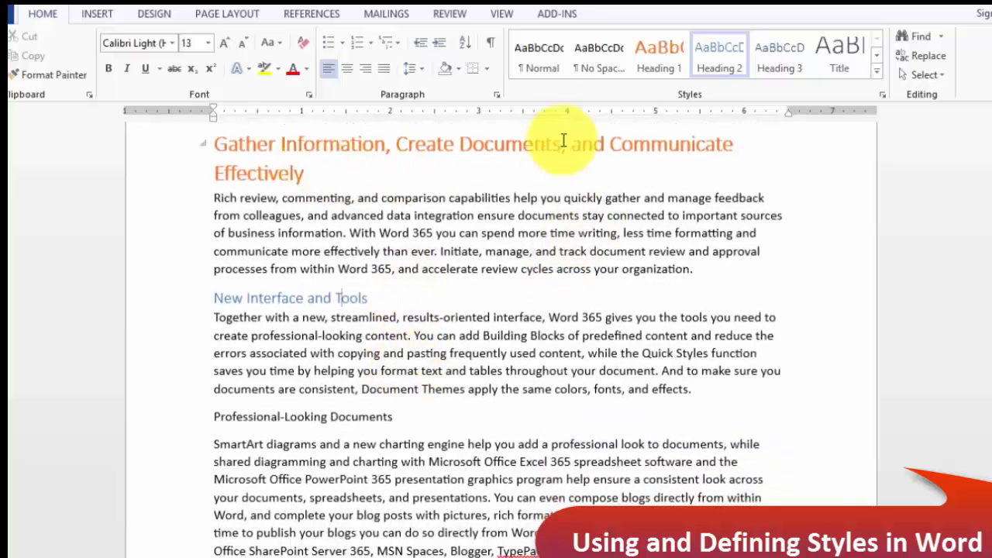
Make Professional-Looking Documents a Heading 1 and Display Important Information a Heading 2.
click(177, 419)
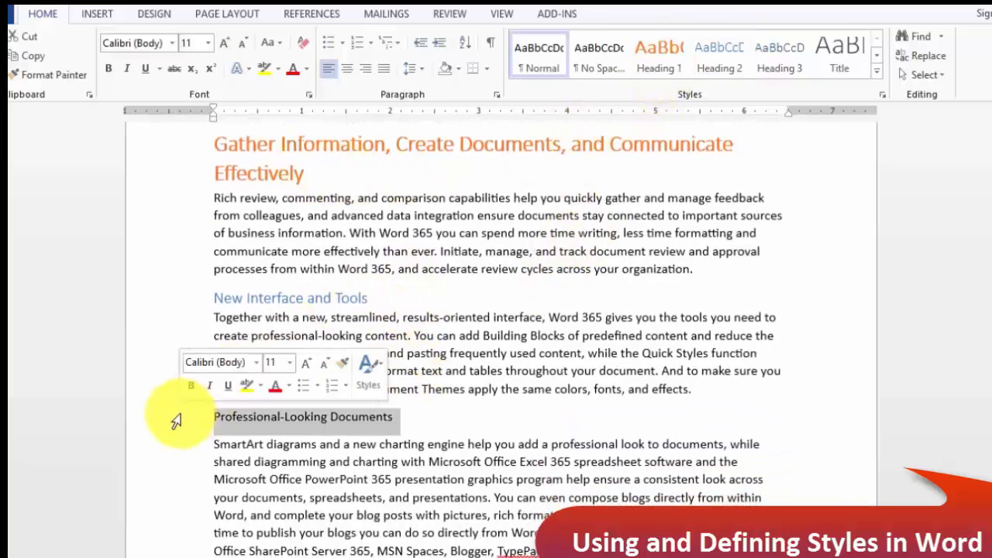
click(655, 68)
click(655, 69)
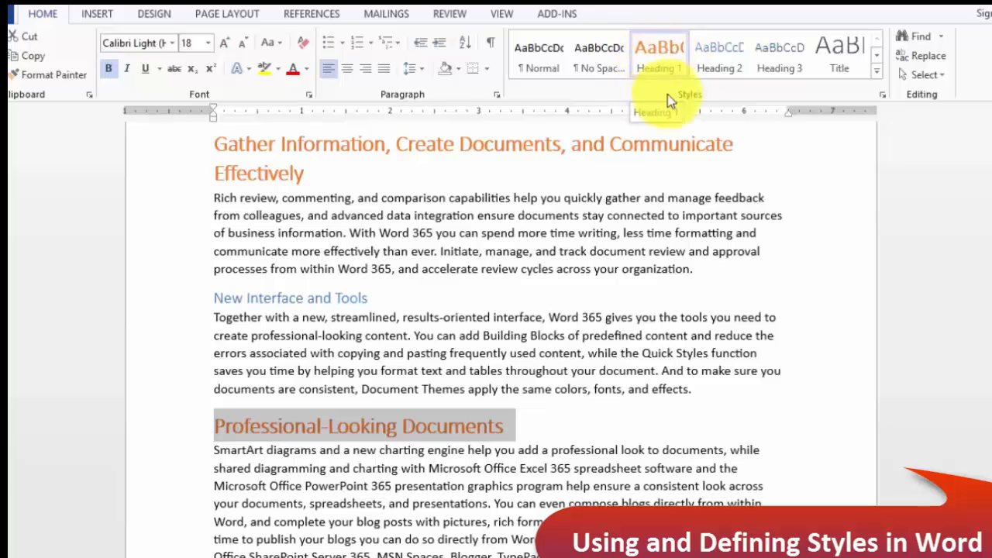
click(278, 426)
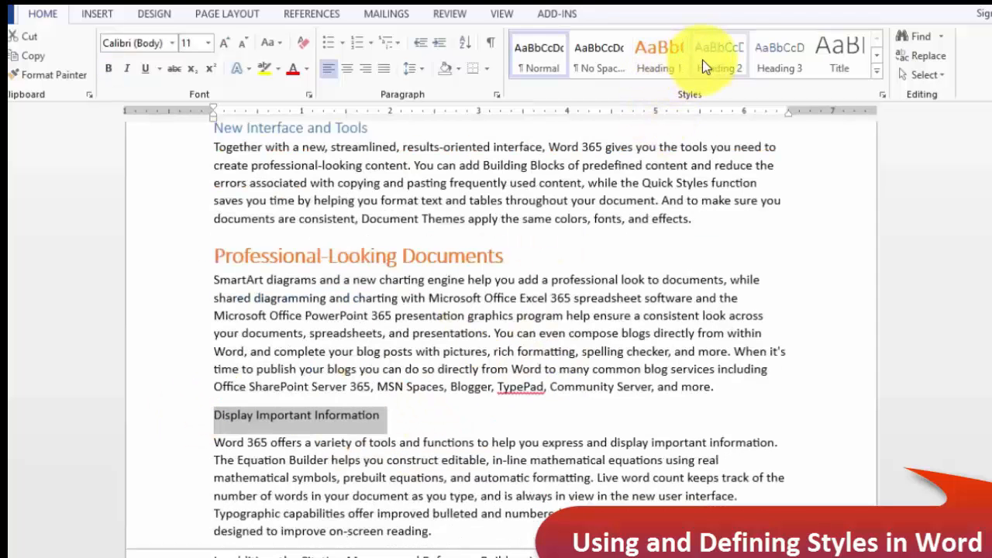
click(712, 64)
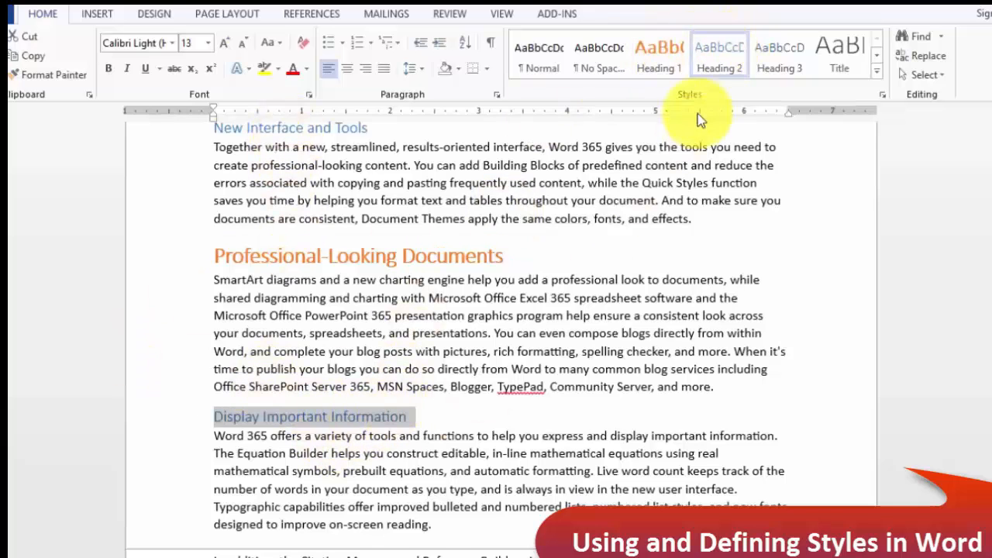
Change the Heading 2 style's font colour to standard Green.
right_click(711, 62)
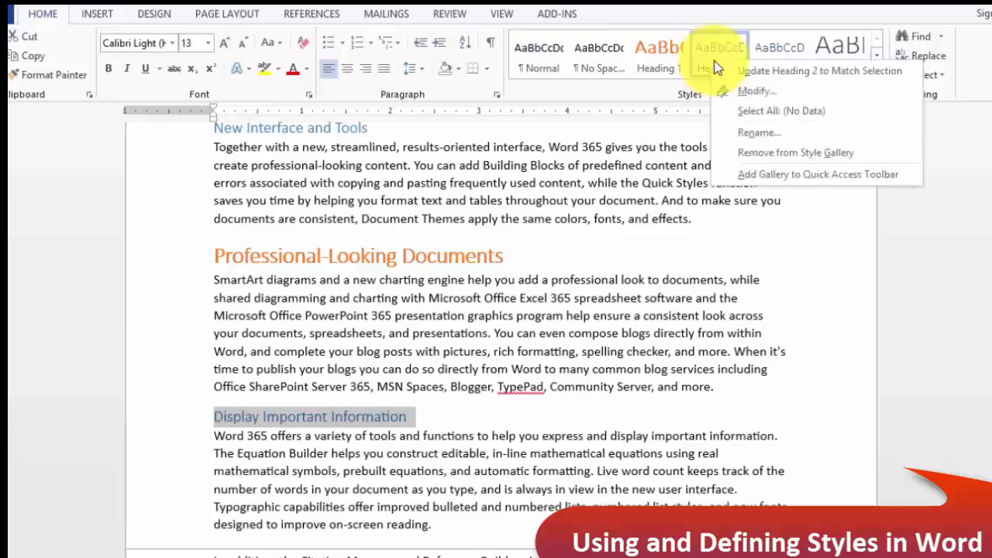
click(754, 91)
click(518, 199)
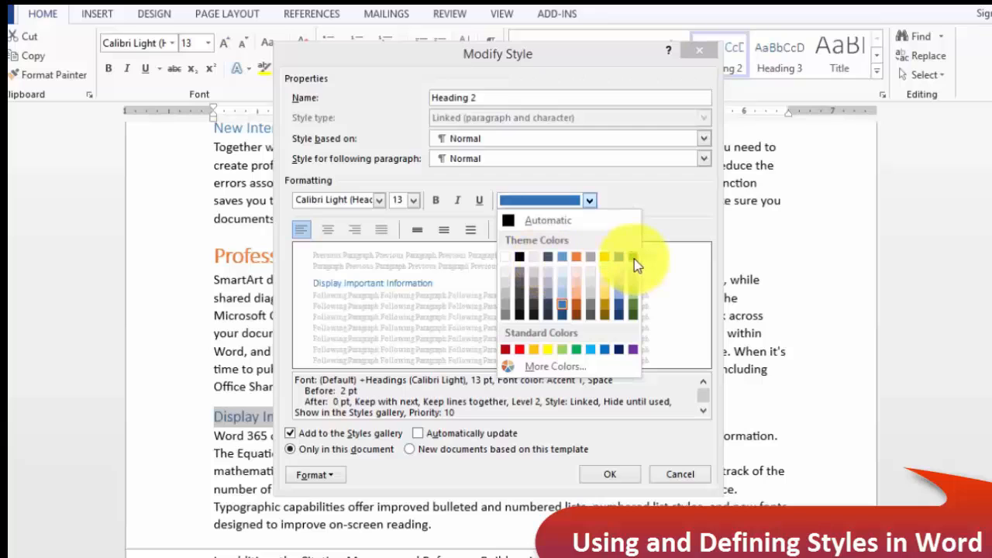
click(576, 350)
click(612, 474)
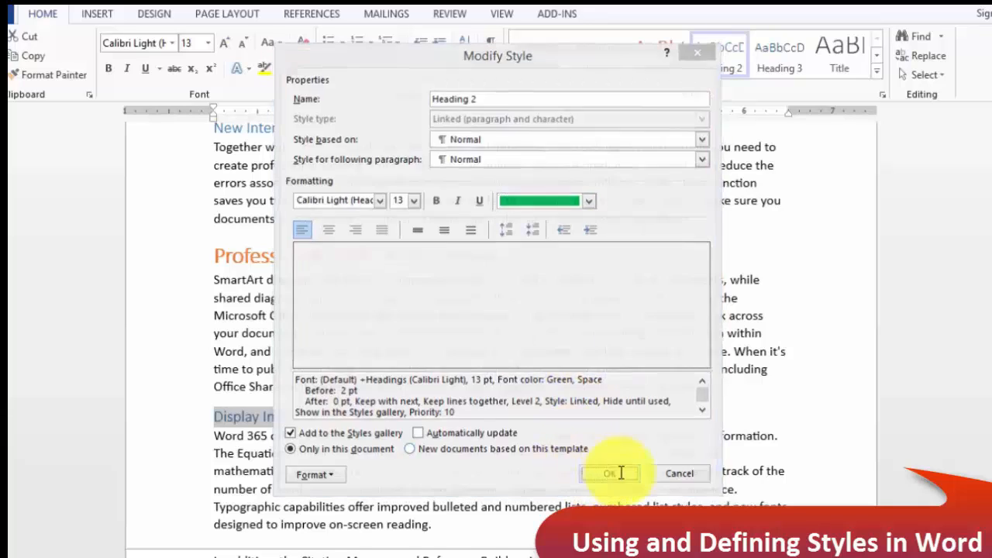
scroll(434, 264, up, 2)
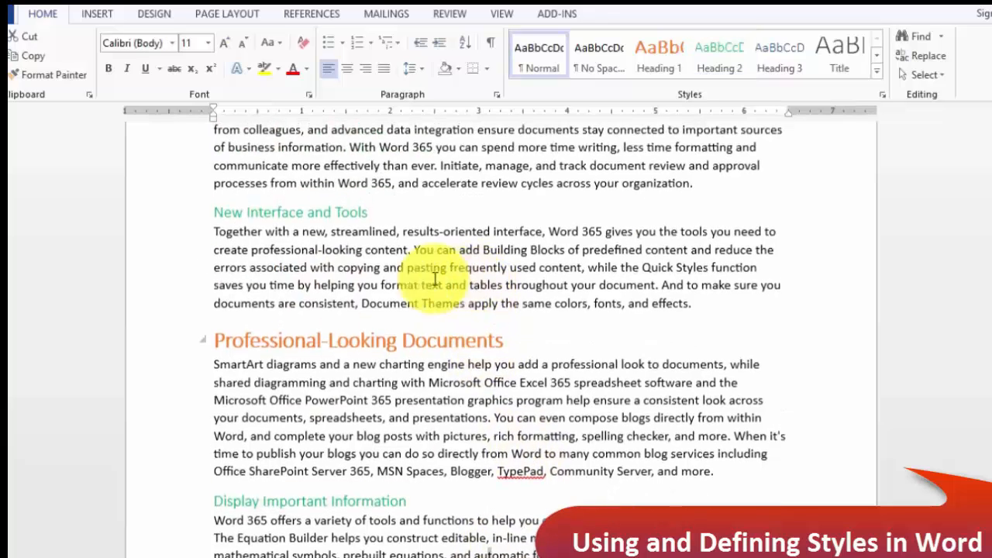
scroll(311, 258, down, 3)
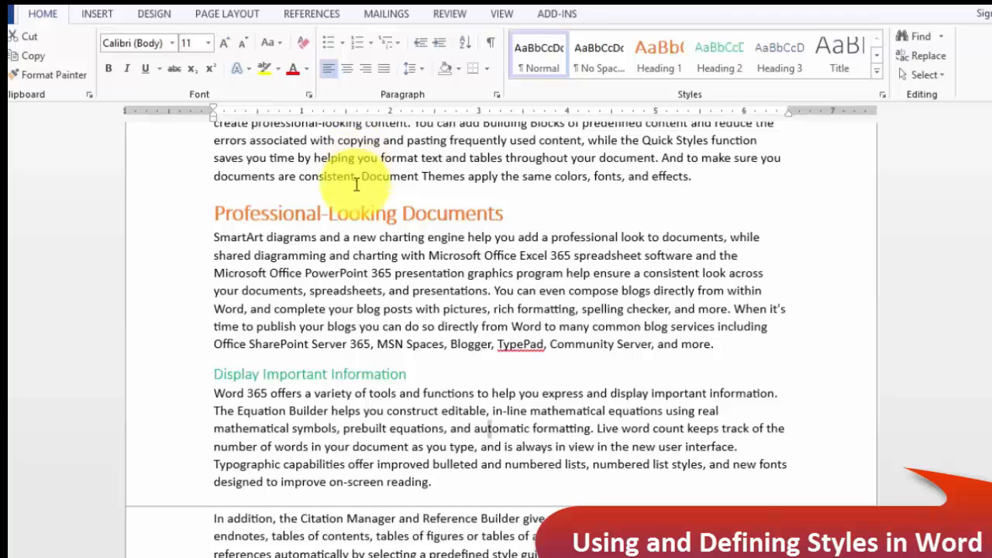
scroll(320, 285, down, 2)
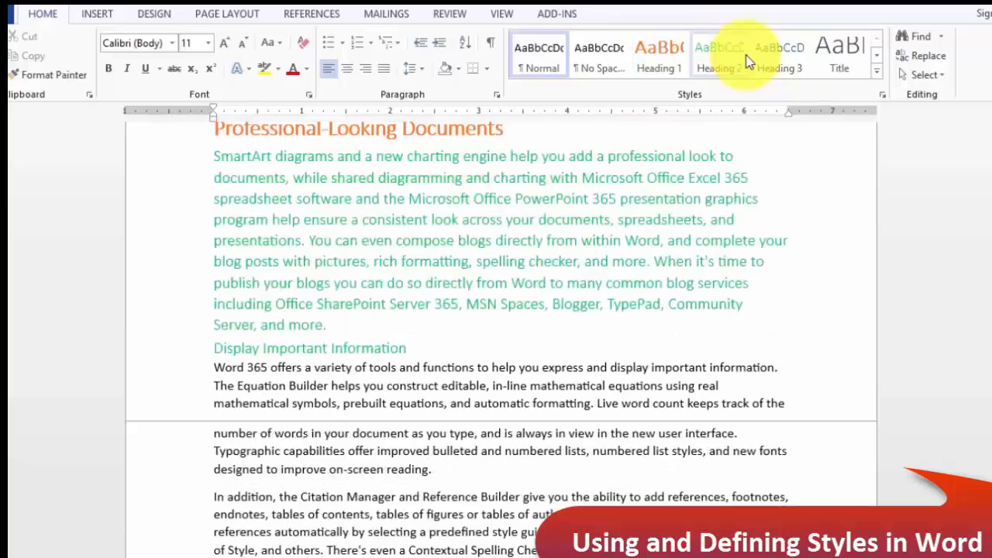
Scroll past the green Display Important Information subheading and select the Editing and Reviewing Tools line.
click(439, 290)
scroll(443, 314, down, 3)
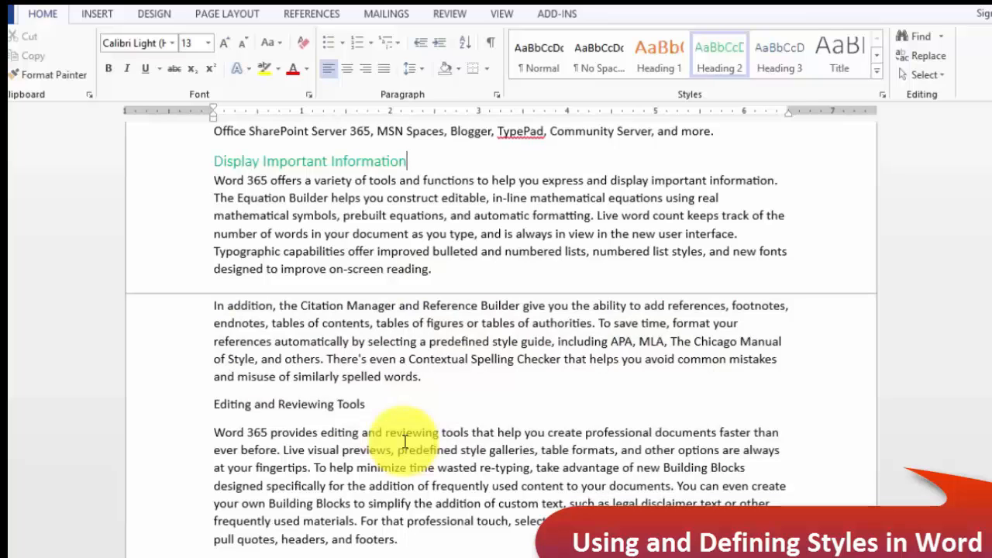
click(188, 413)
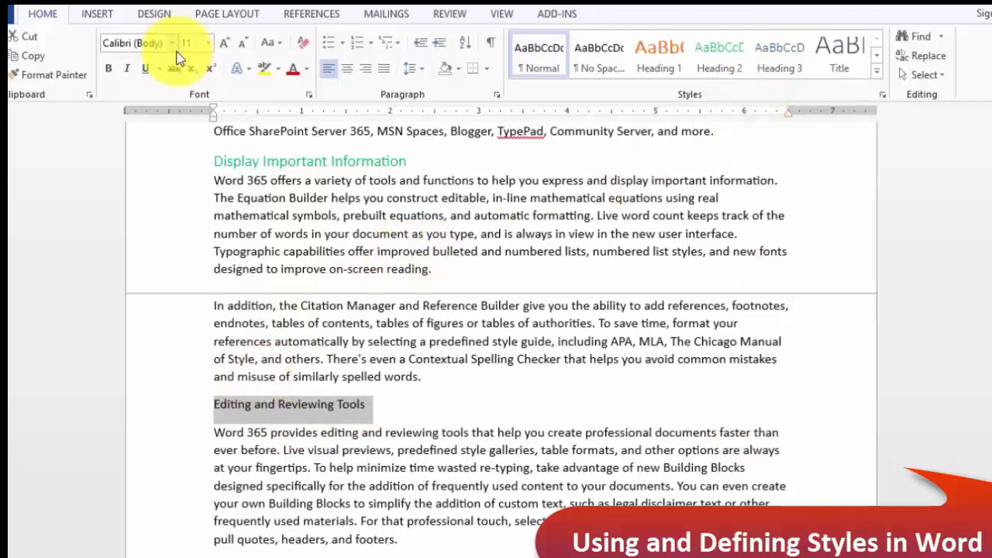
Format the Editing and Reviewing Tools heading bold, underlined, italic, 16 pt, in orange-gold.
click(108, 69)
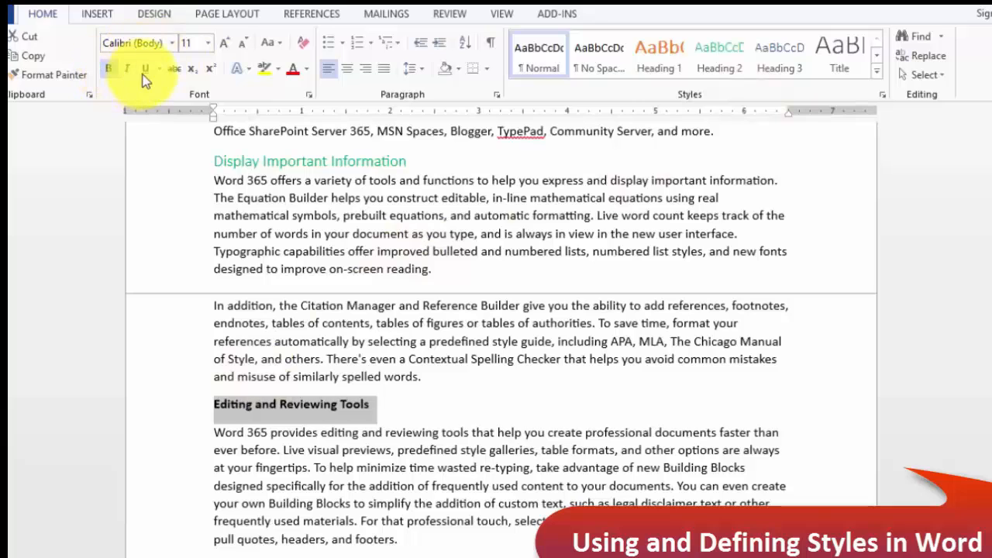
click(146, 69)
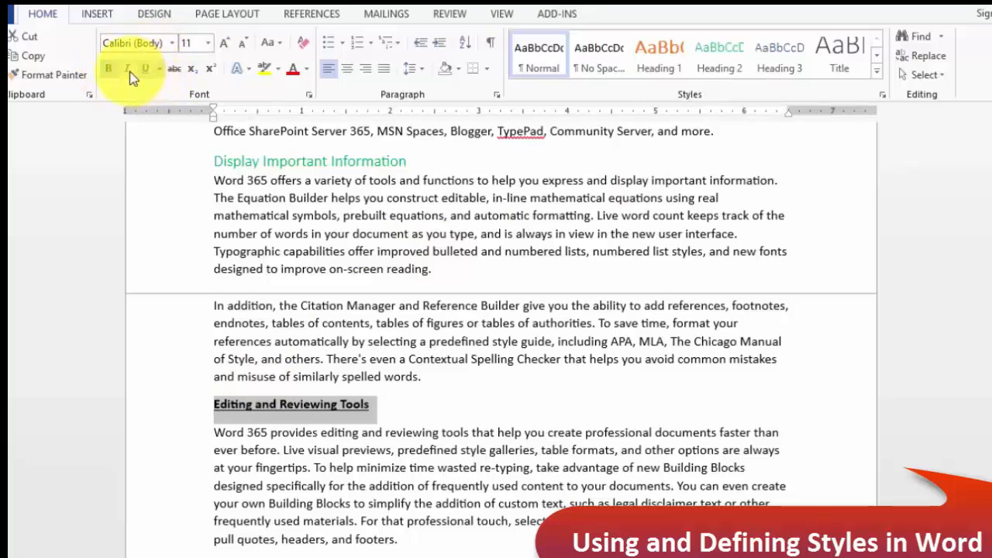
click(128, 70)
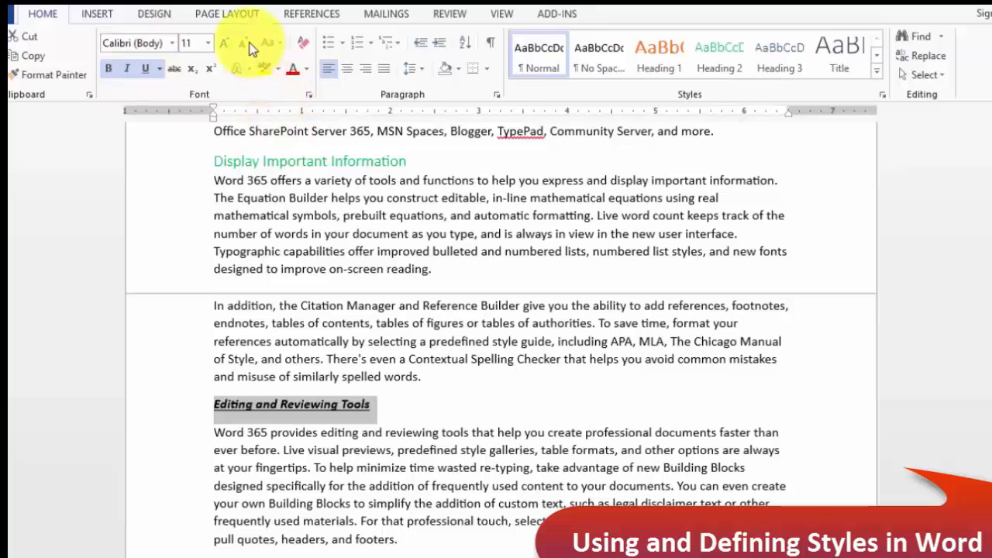
click(224, 42)
click(225, 43)
click(225, 43)
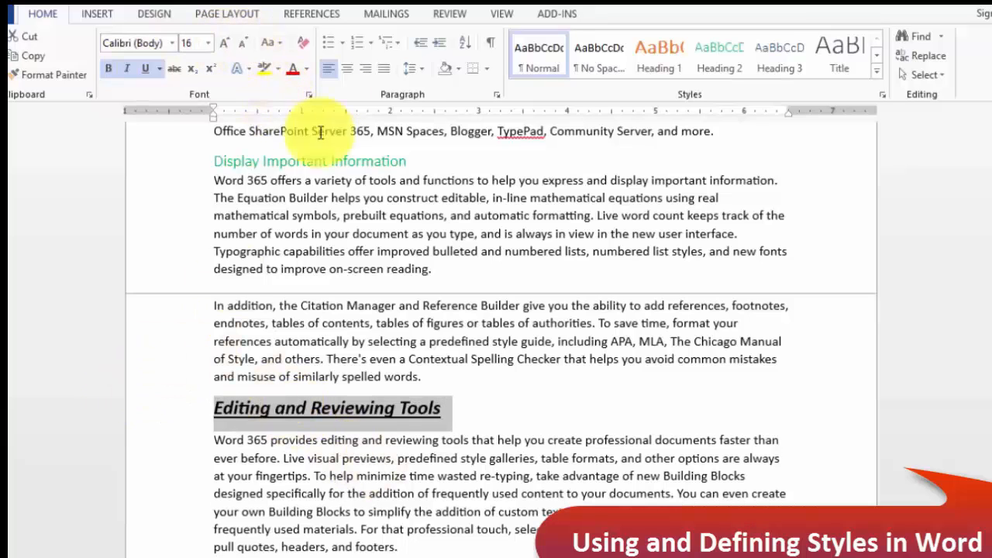
click(305, 69)
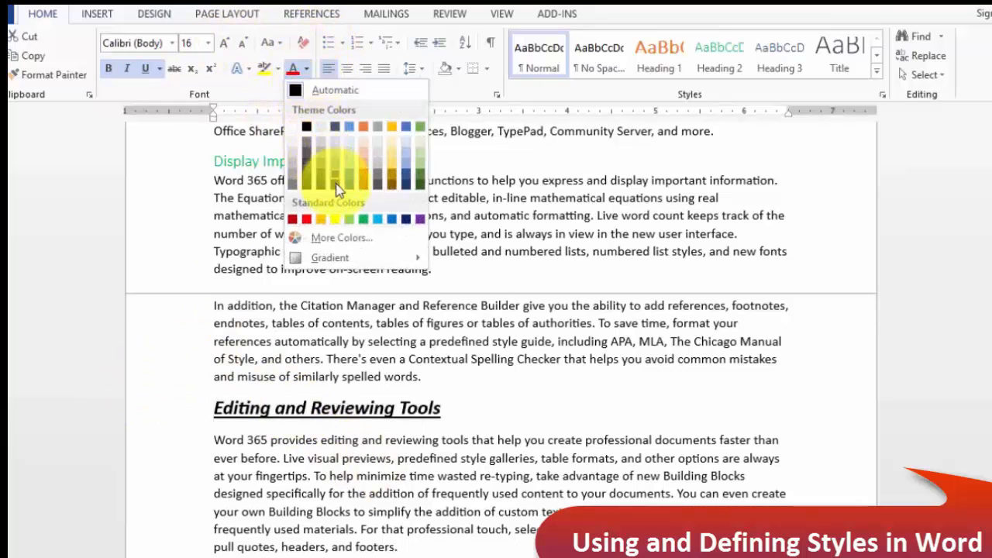
click(331, 215)
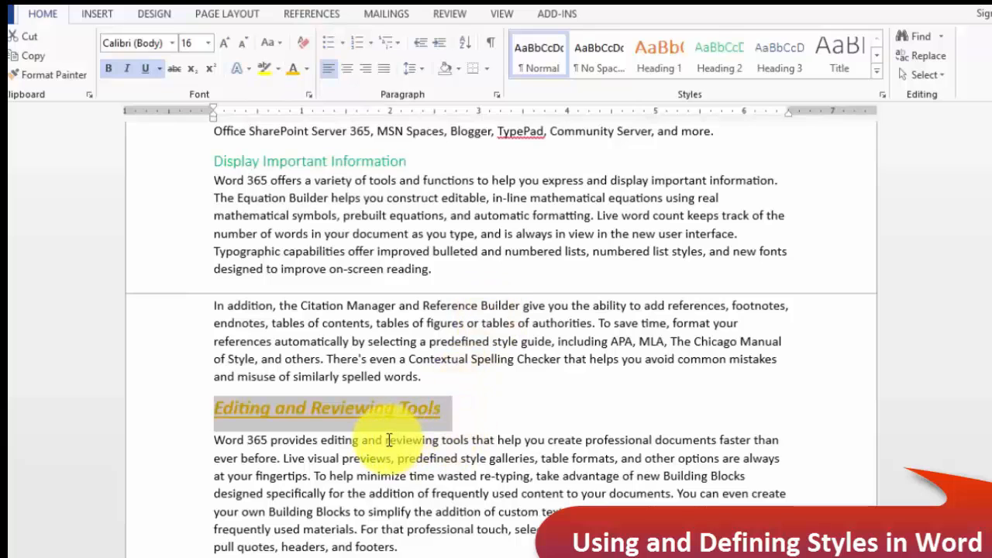
right_click(358, 412)
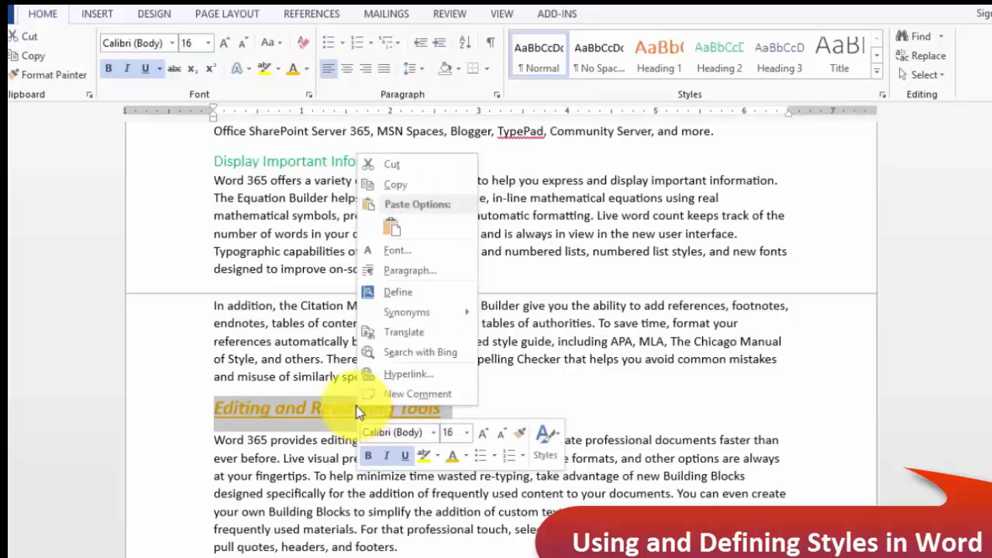
key(Escape)
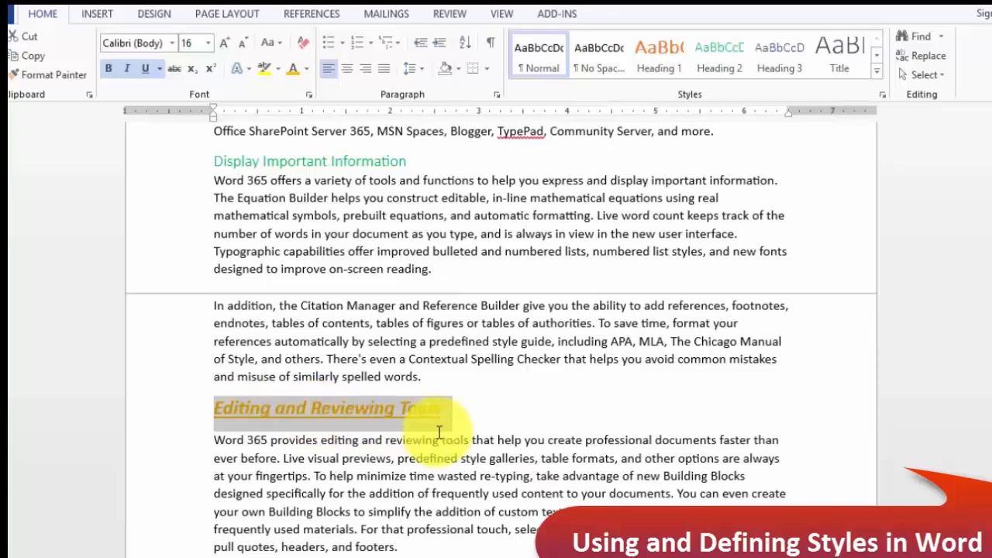
Create a new style named 'Sali-Test Style' from the gold heading's formatting.
click(876, 73)
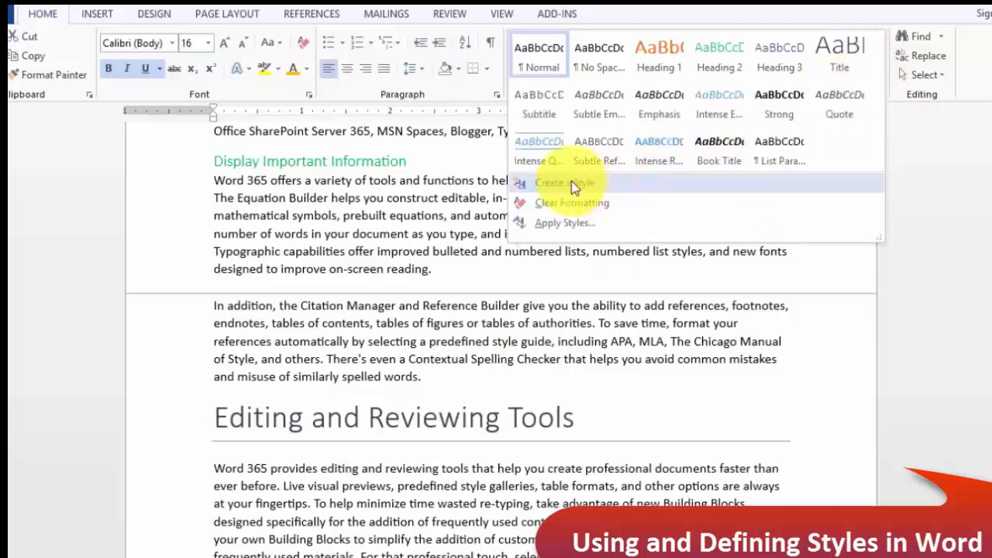
click(610, 183)
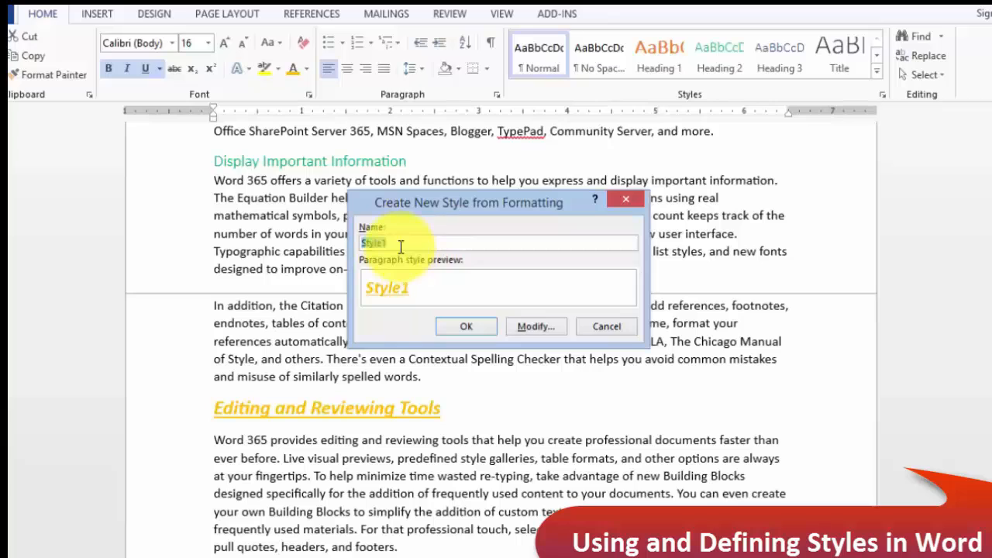
text(Sali-Test Style)
click(467, 328)
click(508, 464)
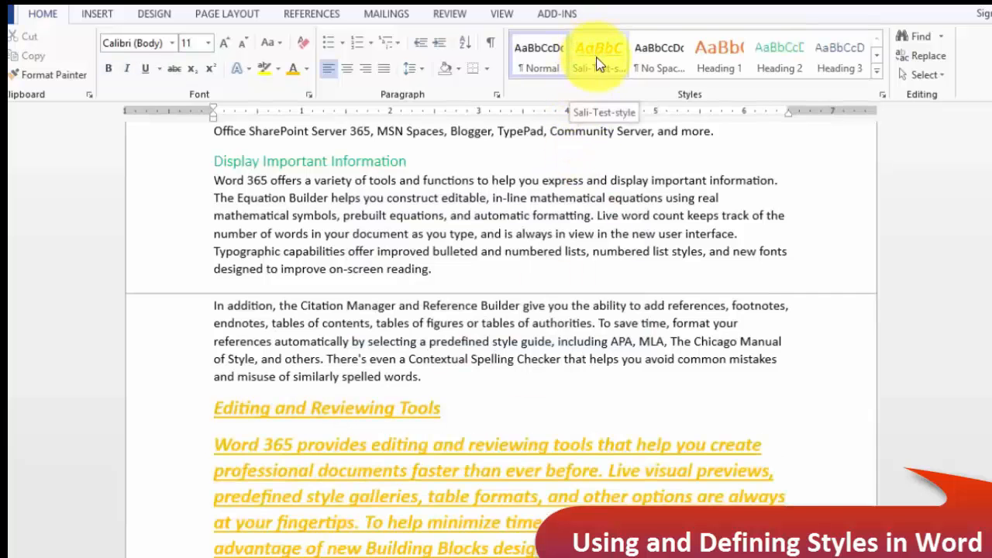
Apply Sali-Test-style to the High-Impact Graphics and Share Your Documents and Content Confidently subheadings.
click(514, 387)
scroll(514, 388, down, 5)
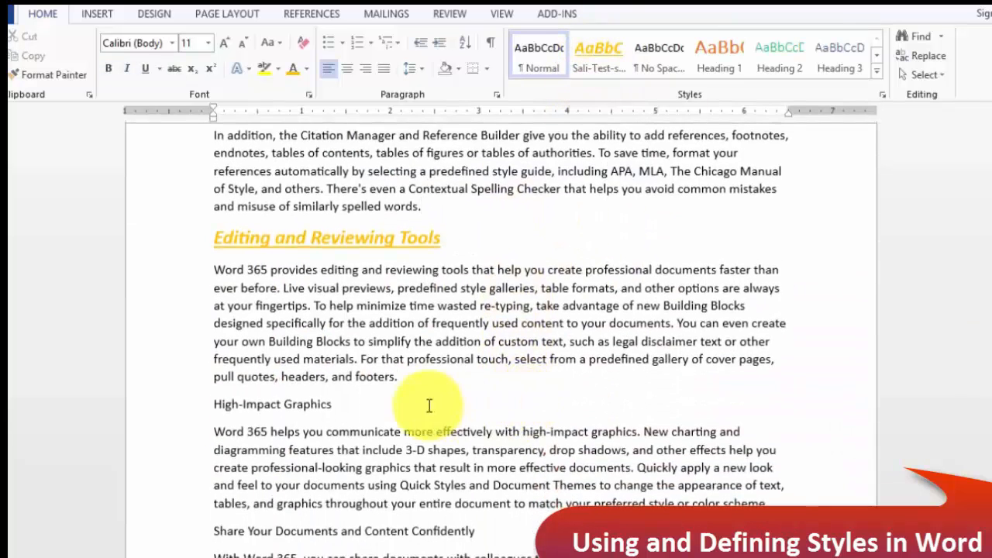
click(192, 372)
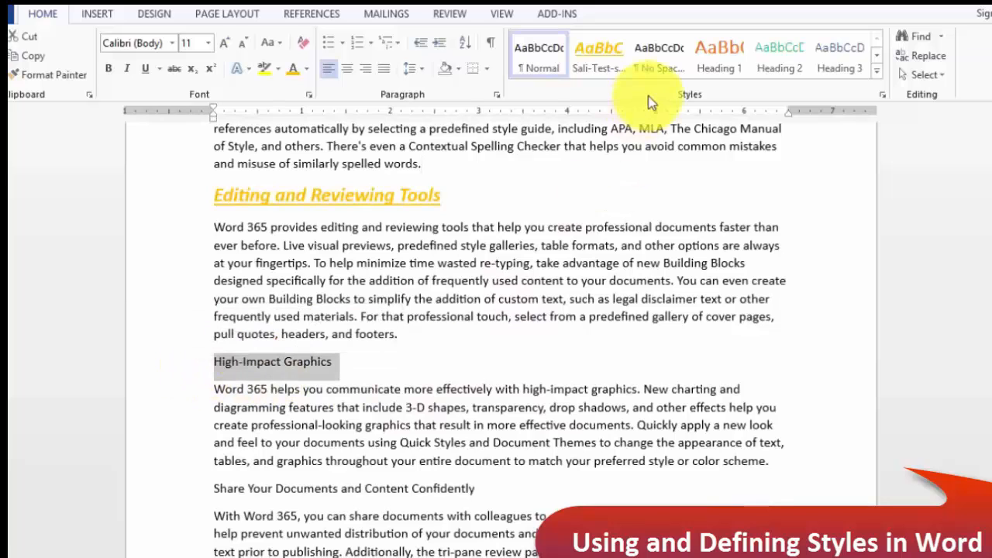
click(601, 60)
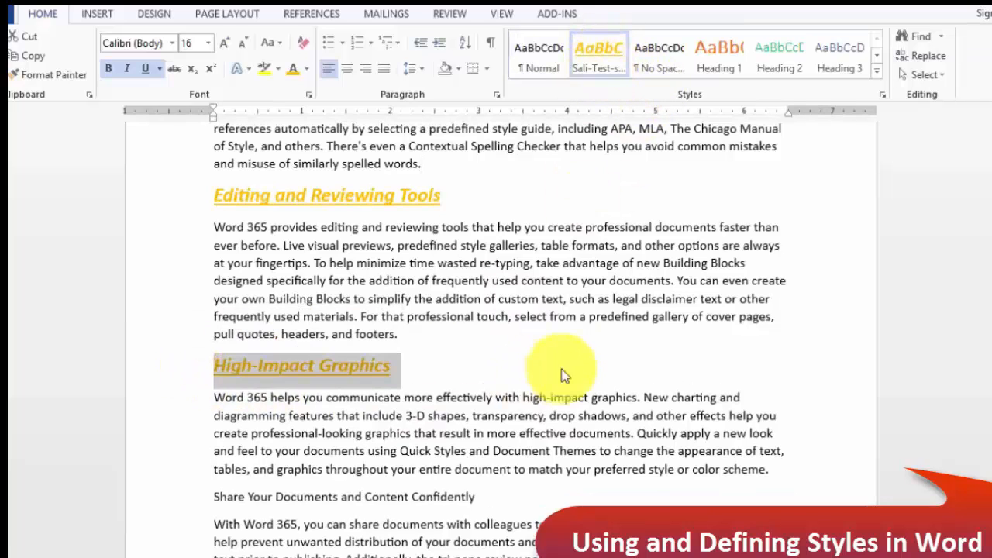
scroll(465, 386, down, 3)
click(179, 372)
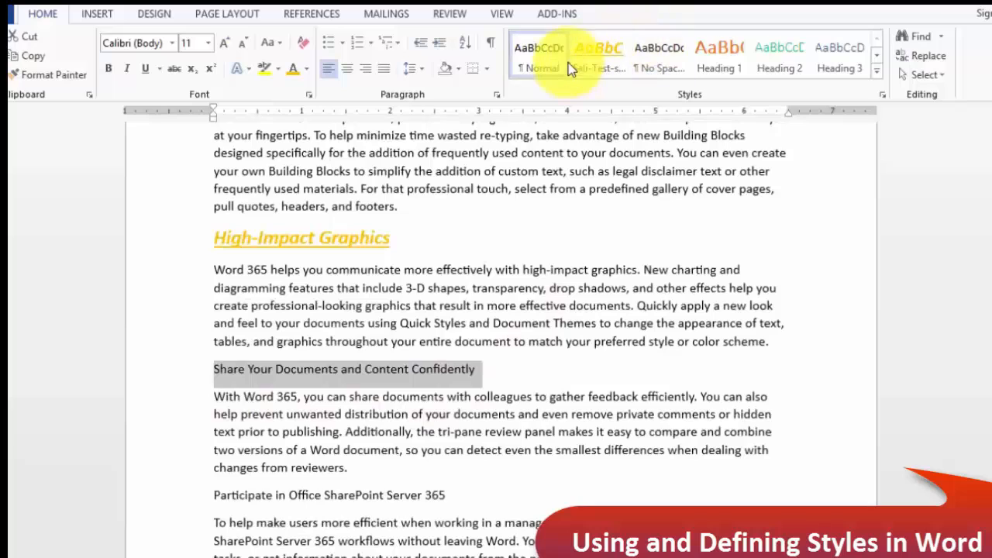
click(594, 59)
Apply Sali-Test-style to the Participate in Office SharePoint Server 365 and Keep Your Documents Safe and Secure subheadings.
scroll(465, 365, down, 3)
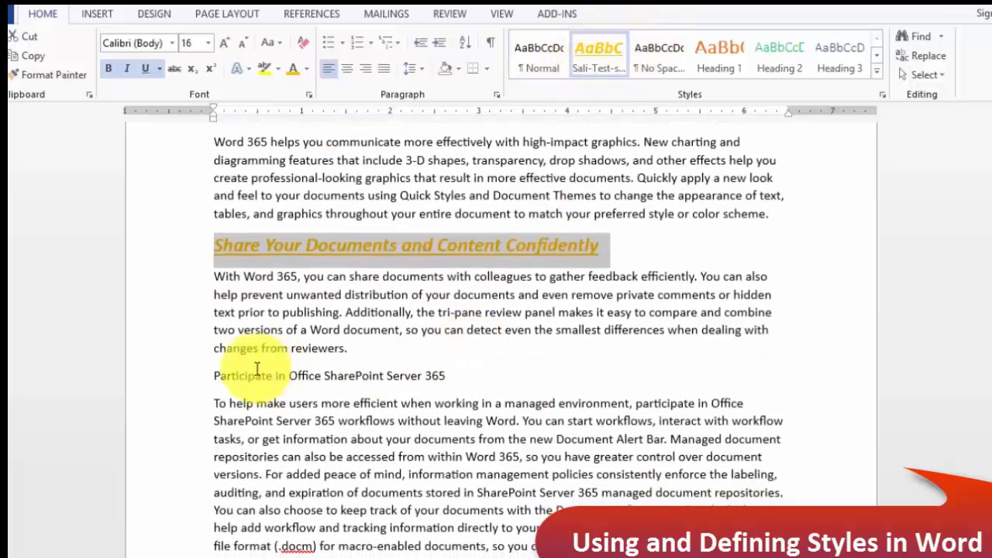
click(192, 377)
click(597, 62)
scroll(527, 431, down, 3)
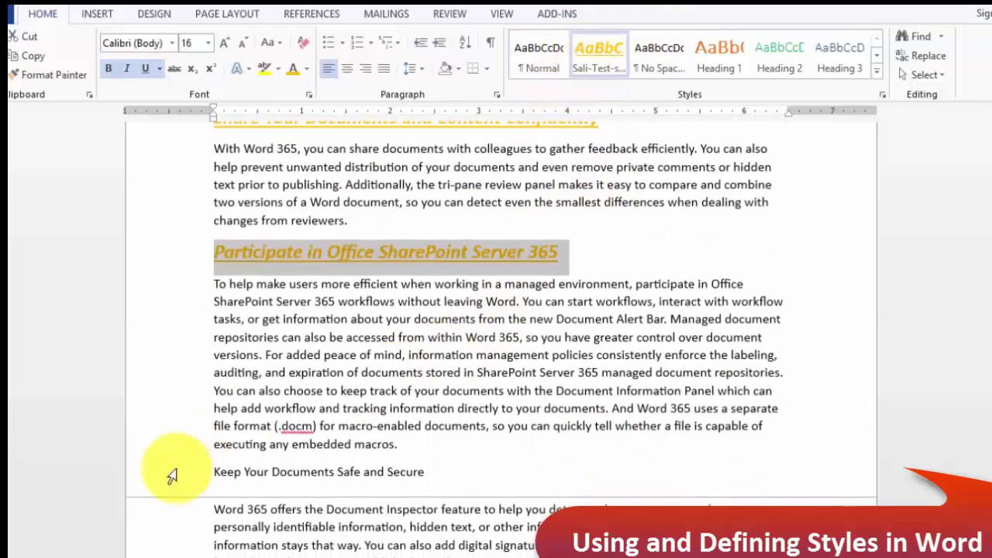
click(175, 471)
click(598, 56)
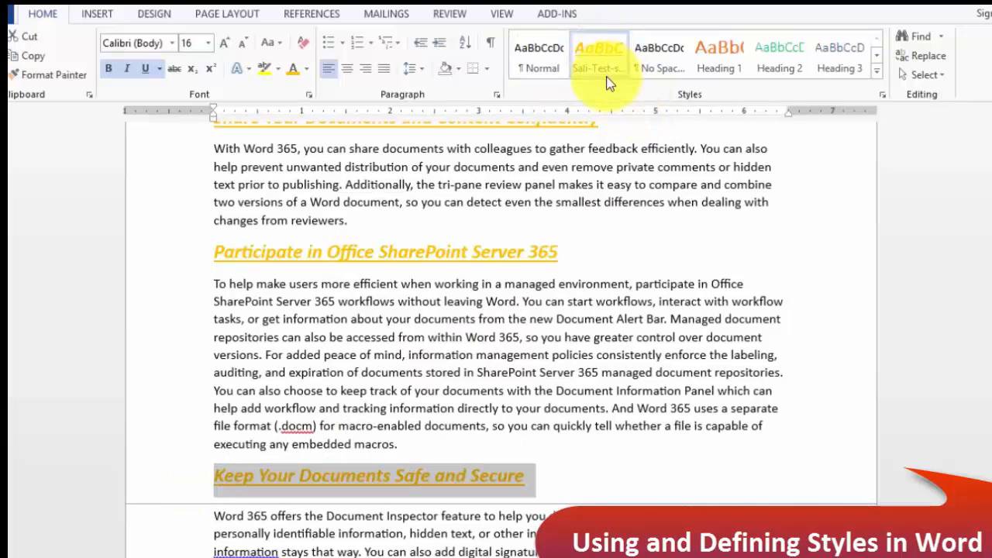
Change Sali-Test-style's font colour from gold to a blue theme colour in the Modify Style dialog.
right_click(598, 49)
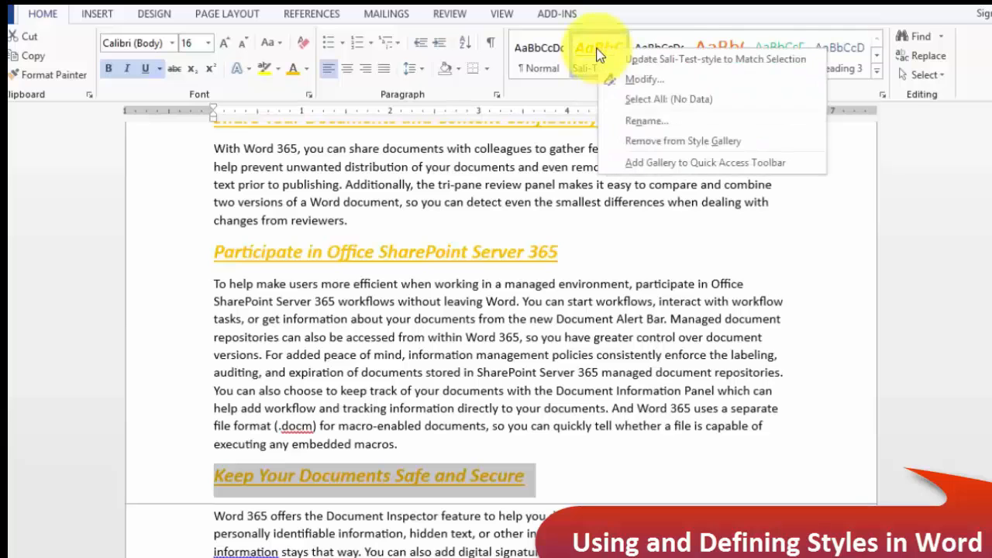
click(620, 83)
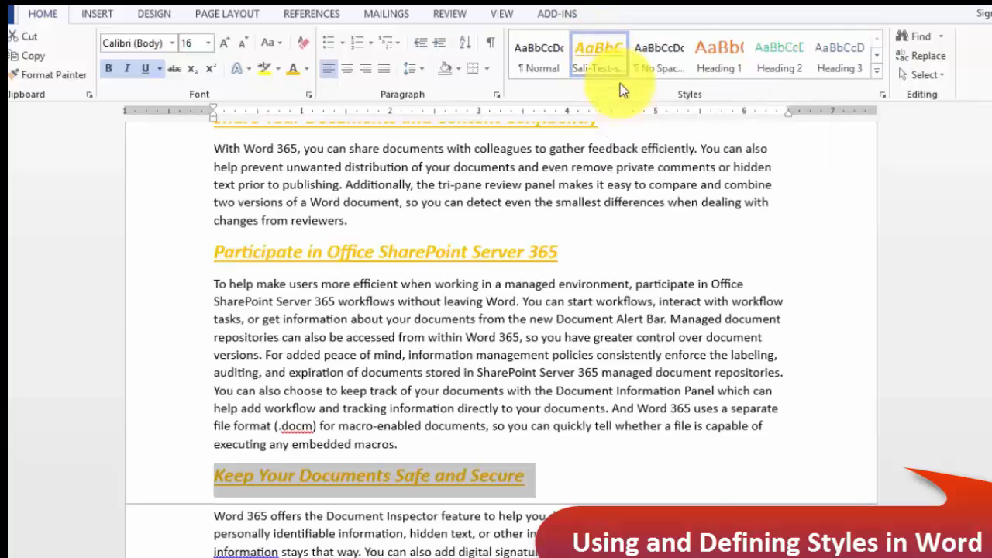
click(524, 208)
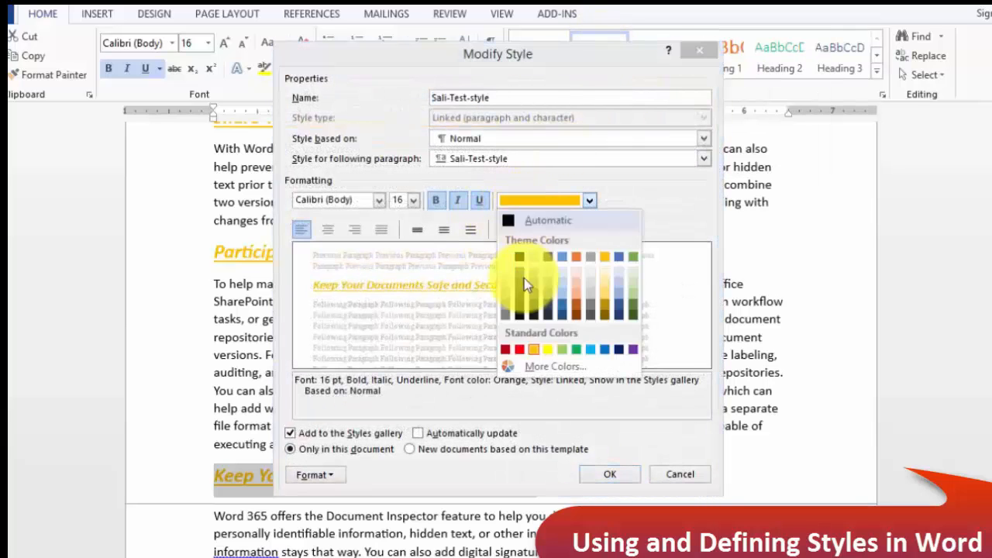
click(562, 258)
click(623, 473)
click(595, 310)
scroll(605, 376, up, 1)
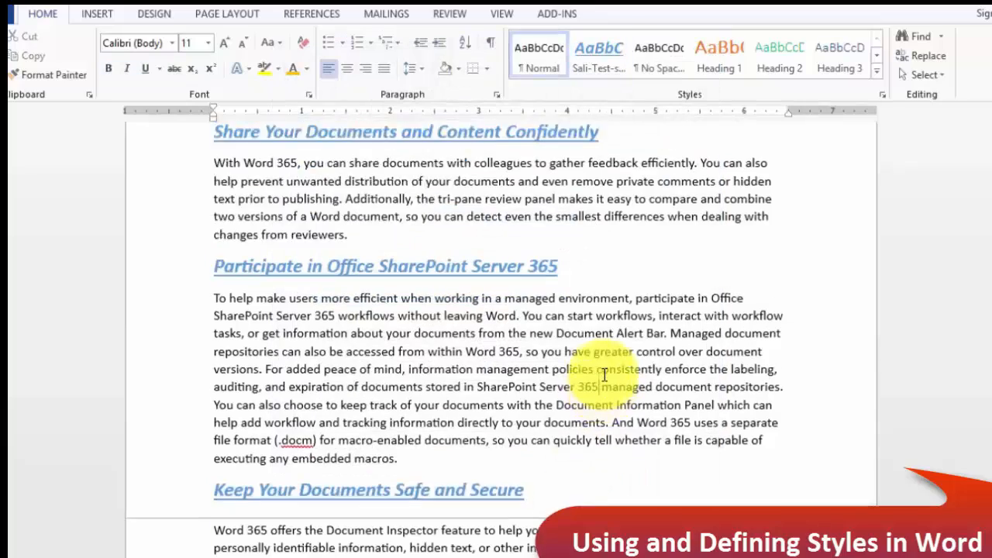
scroll(604, 376, up, 10)
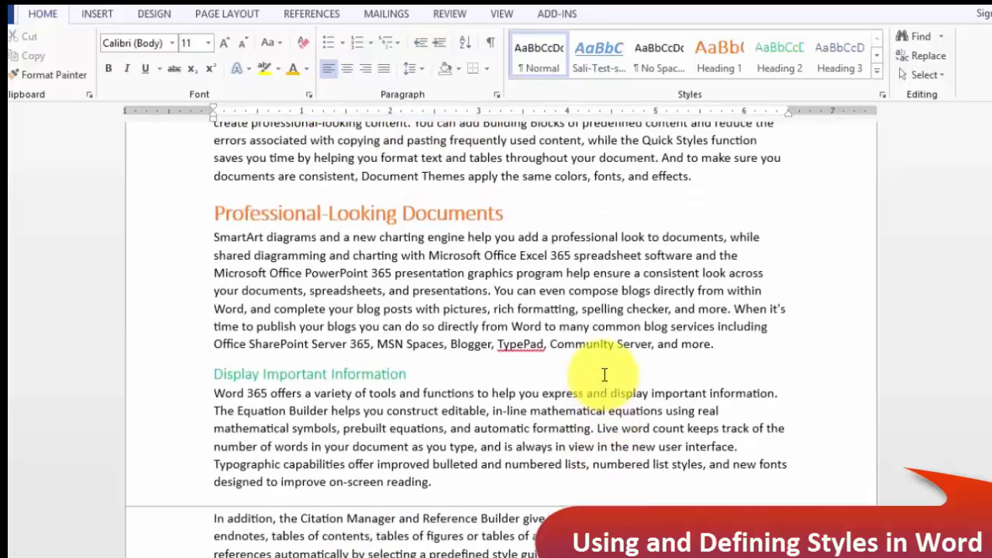
scroll(605, 376, up, 8)
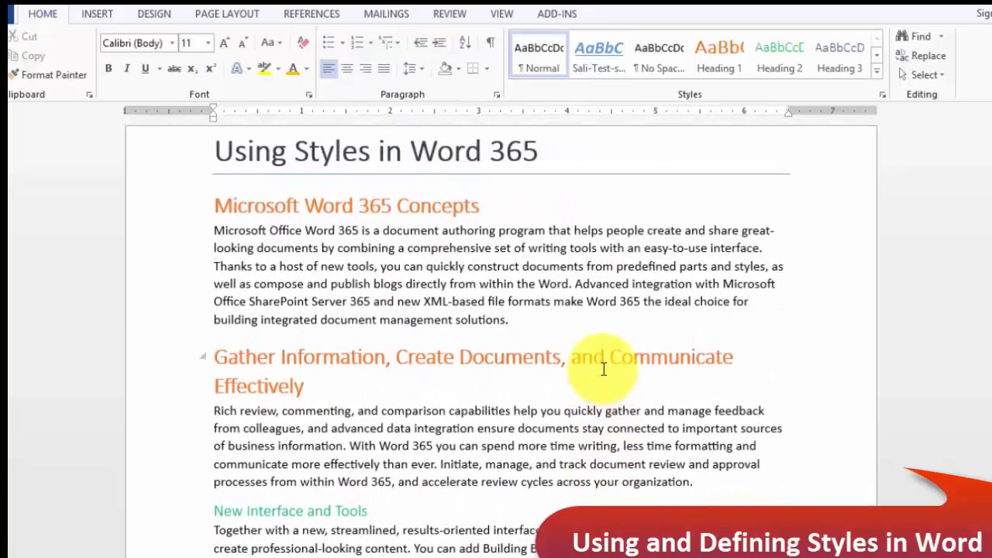
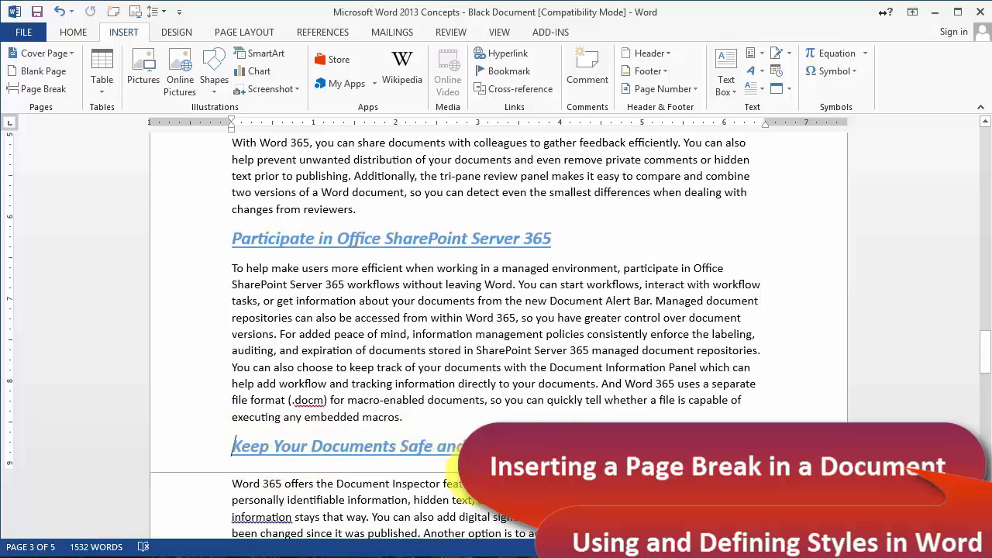
Insert a page break before the Keep Your Documents Safe and Secure heading.
scroll(290, 453, down, 3)
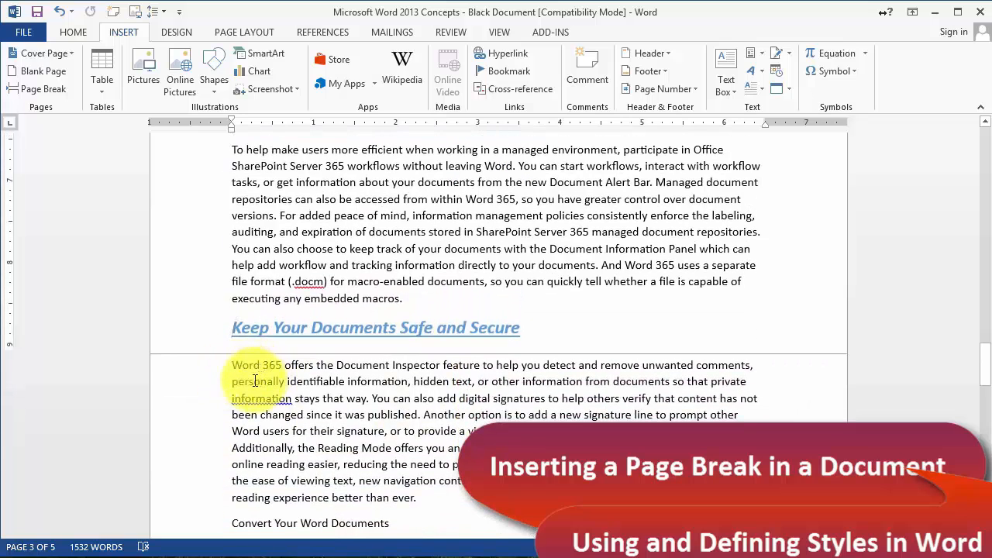
drag(305, 365, 308, 366)
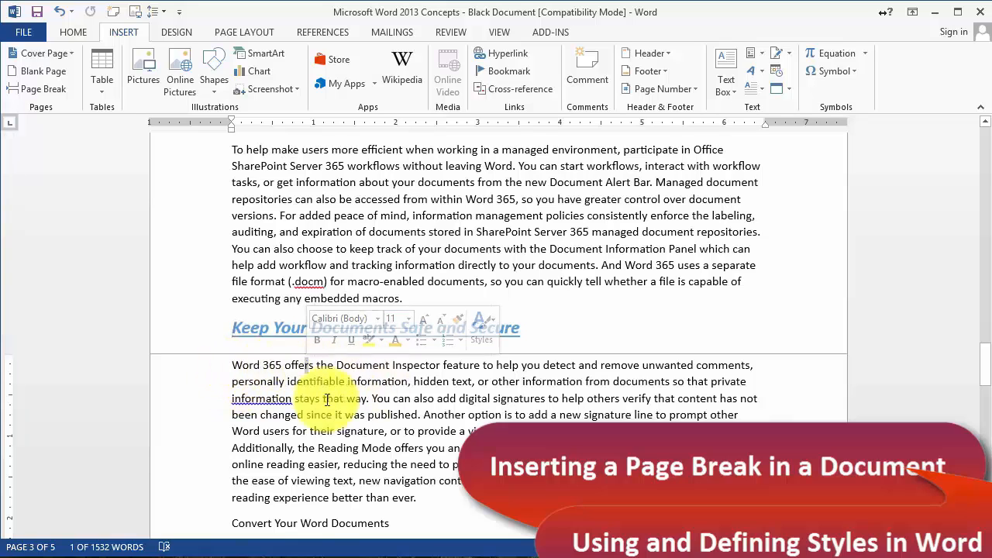
click(234, 329)
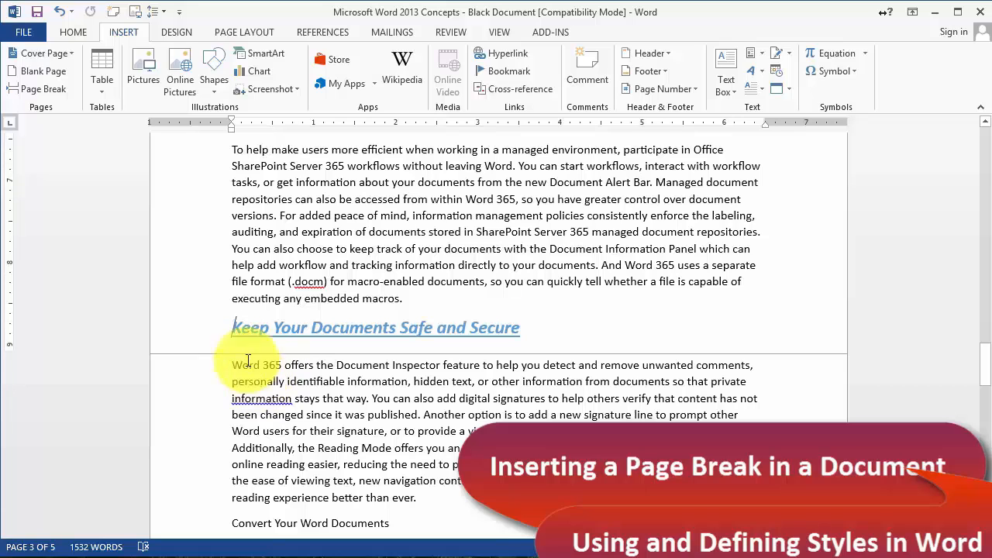
click(29, 89)
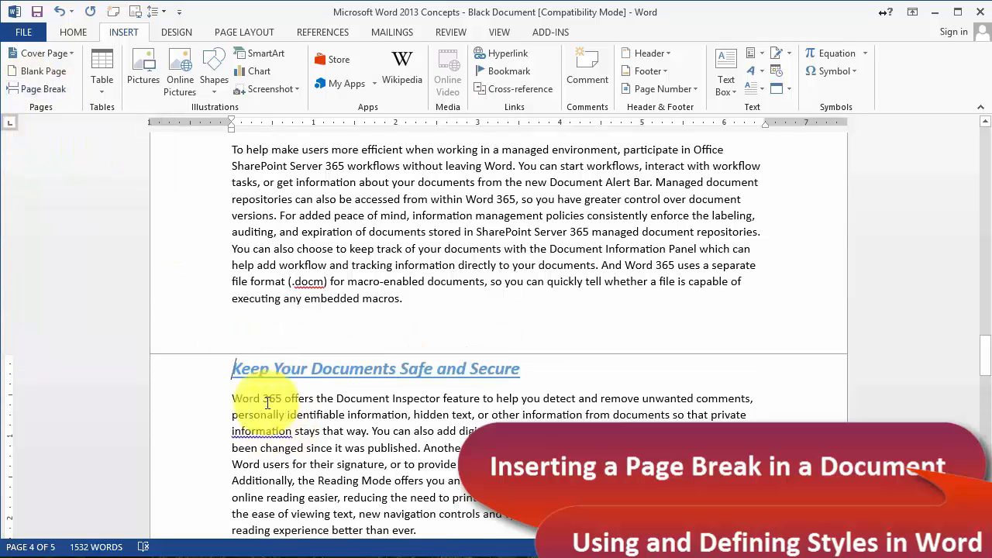
Add two lines of filler text at the end of the previous page.
click(298, 324)
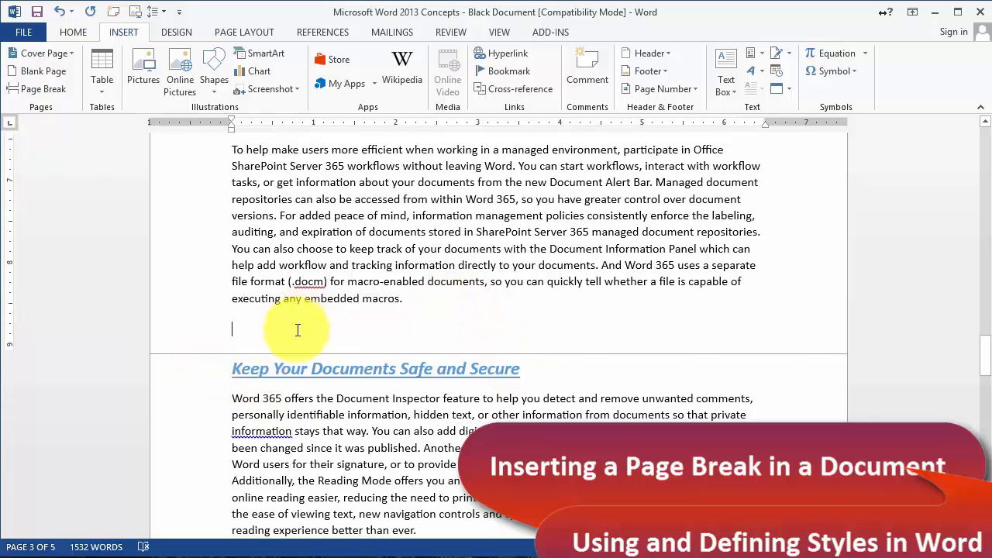
text(fsdfsfdsfsfsf)
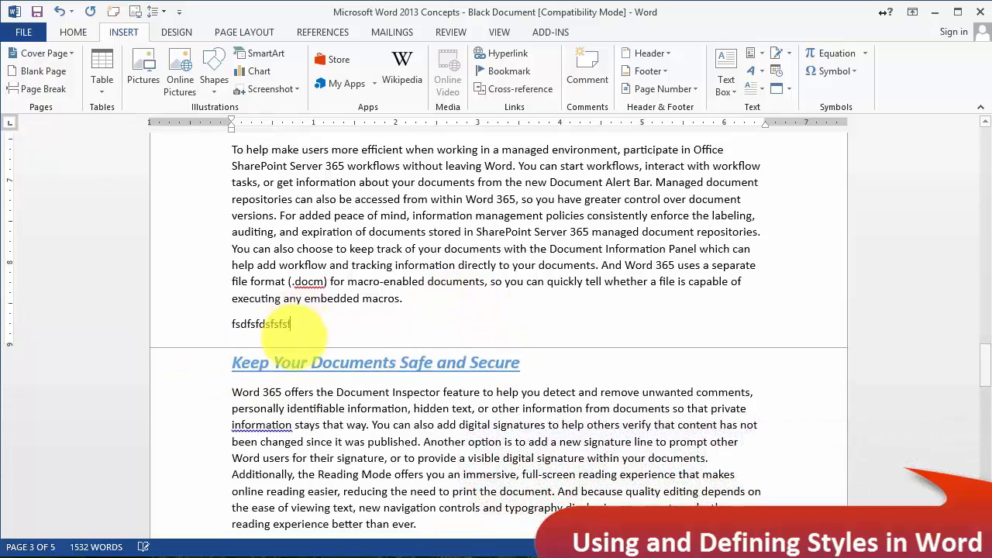
text(sfsd)
key(Return)
text(fsdfsdfsfsfsfsdfs)
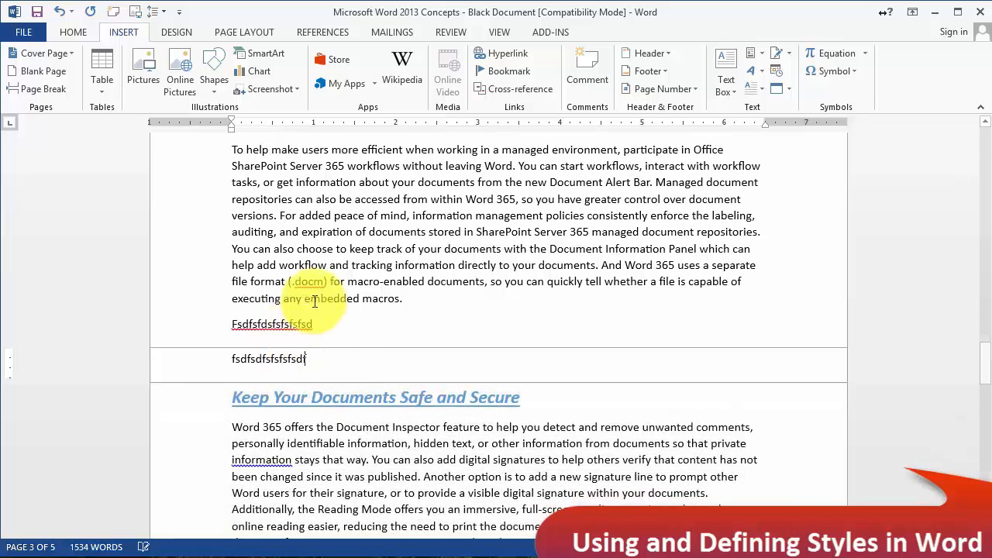
scroll(336, 364, down, 1)
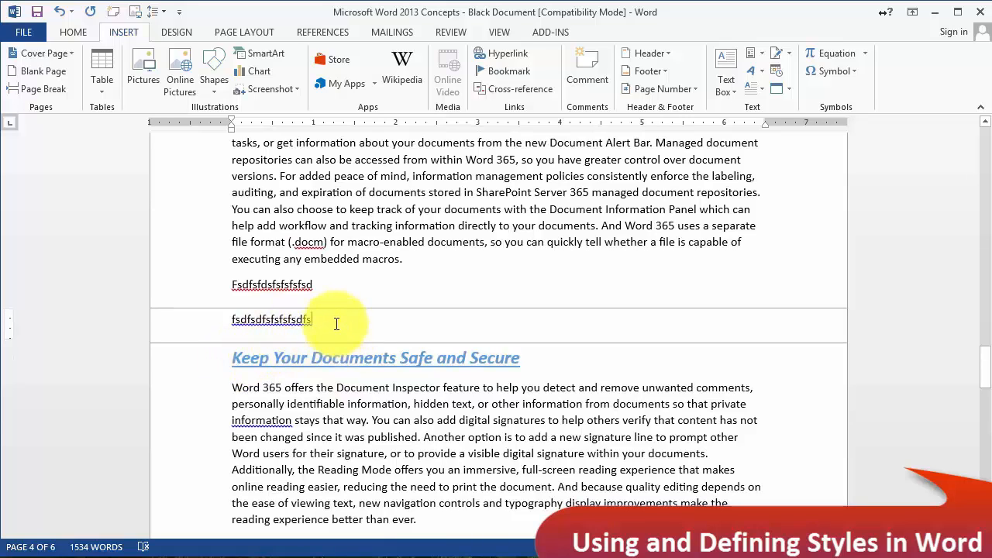
click(240, 349)
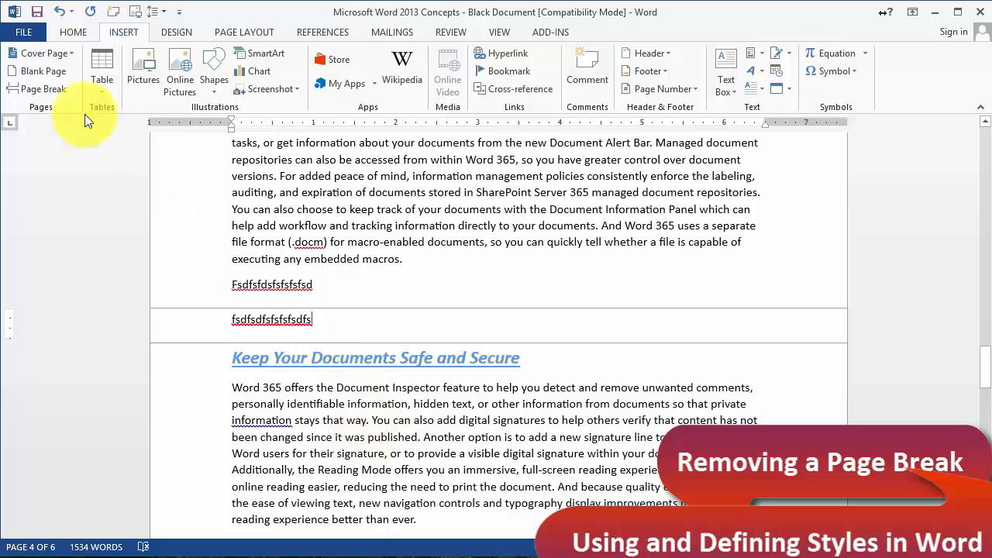
Show formatting marks and delete the Page Break marker above the heading.
click(74, 31)
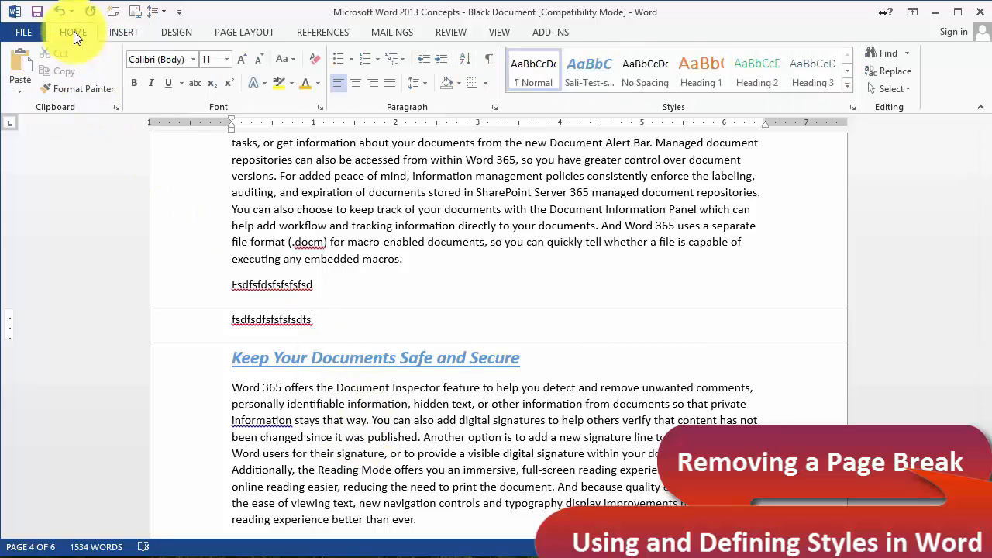
click(486, 65)
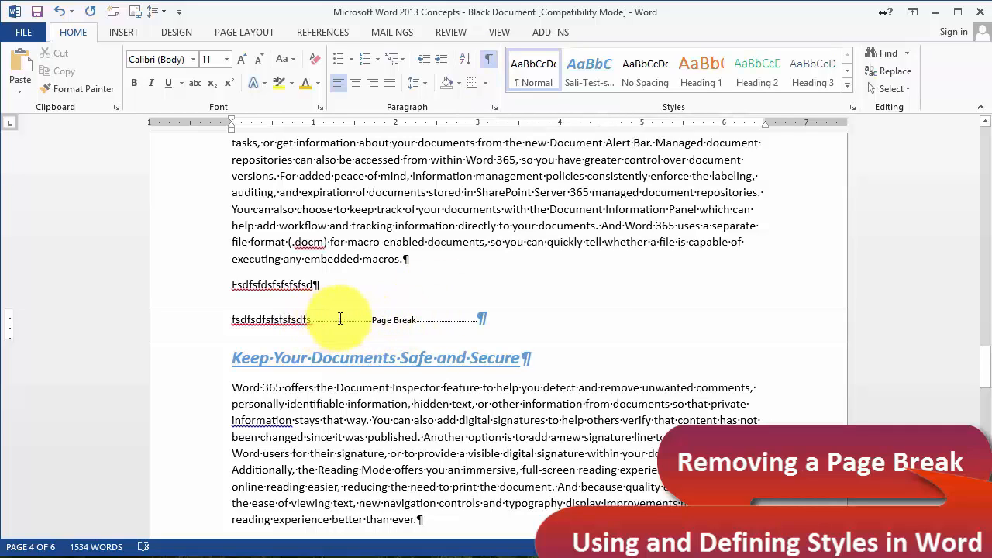
double_click(416, 322)
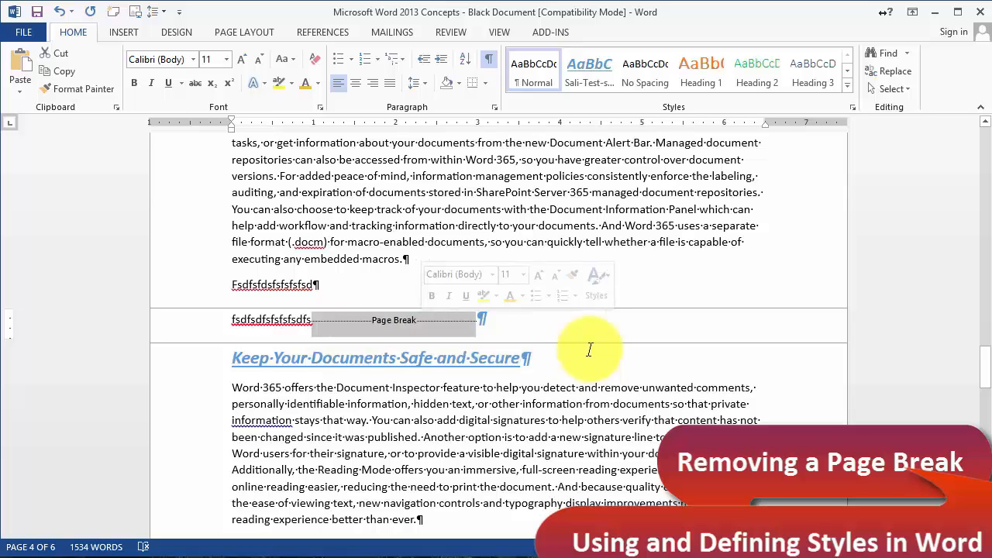
key(Delete)
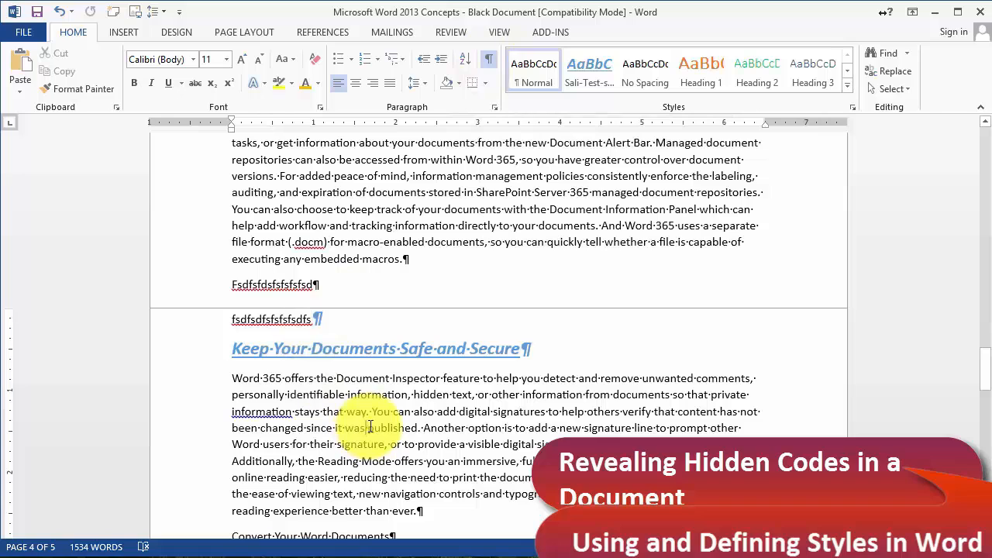
Hide the formatting marks again with the caret at the heading's end.
drag(371, 427, 365, 427)
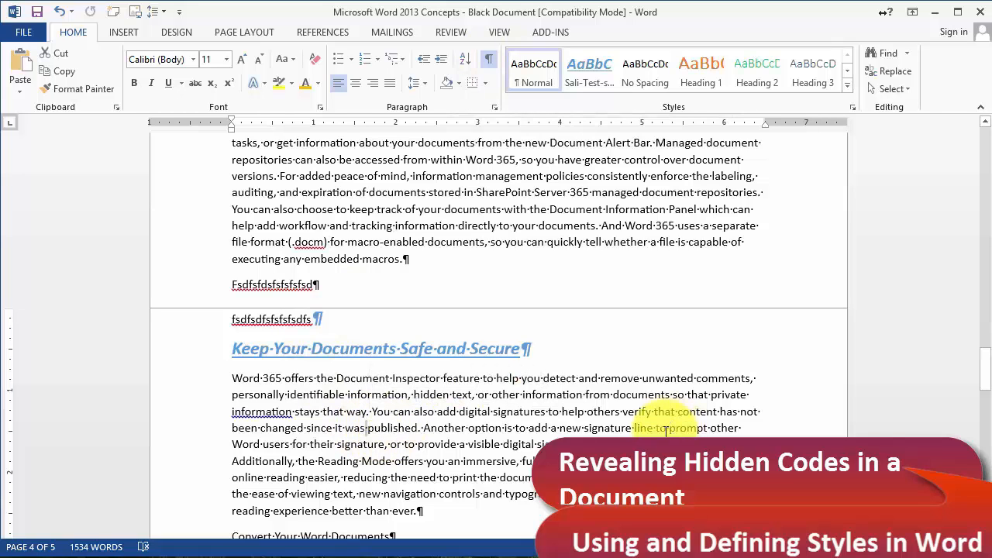
click(543, 354)
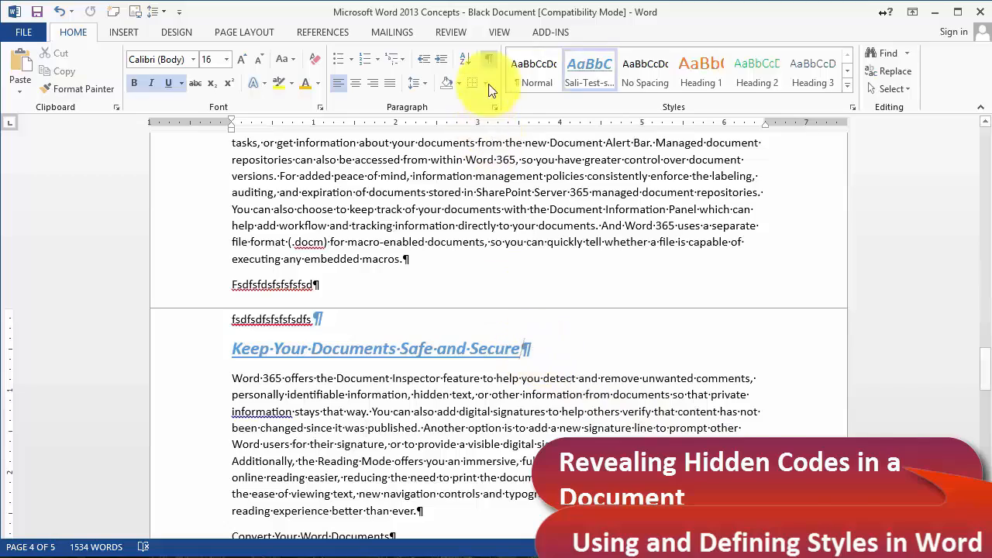
click(488, 59)
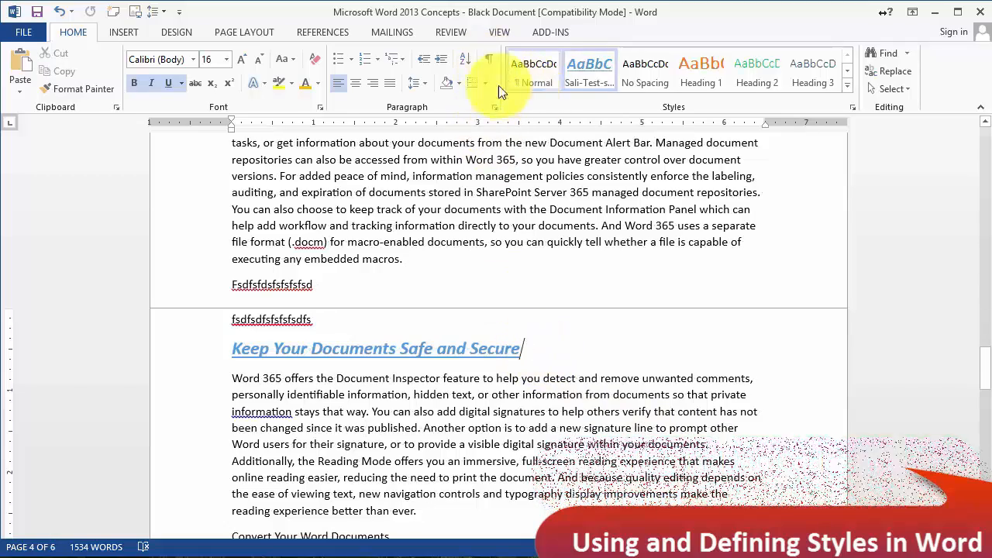
click(126, 32)
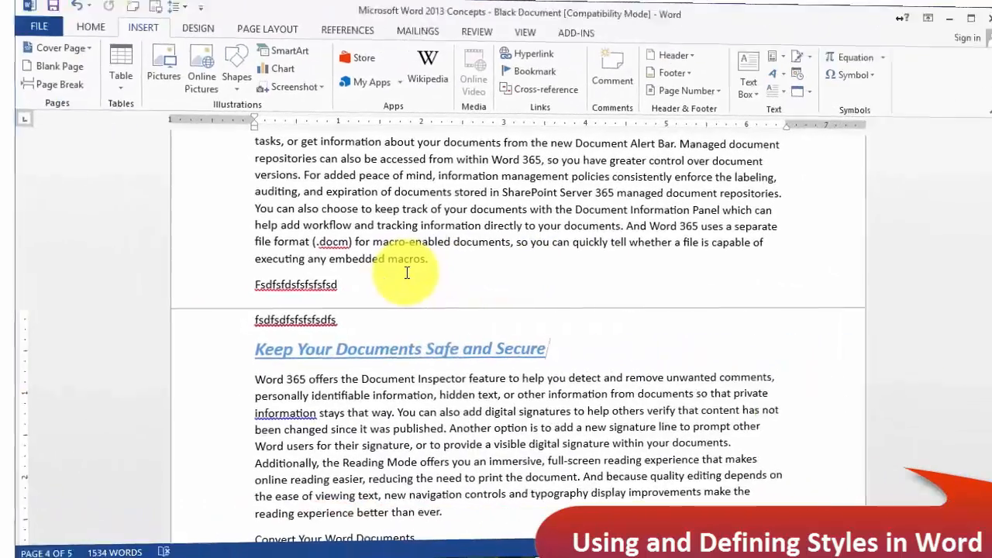
Insert an empty 4x3 table under the Microsoft Word 365 Concepts introduction paragraph.
scroll(421, 260, up, 5)
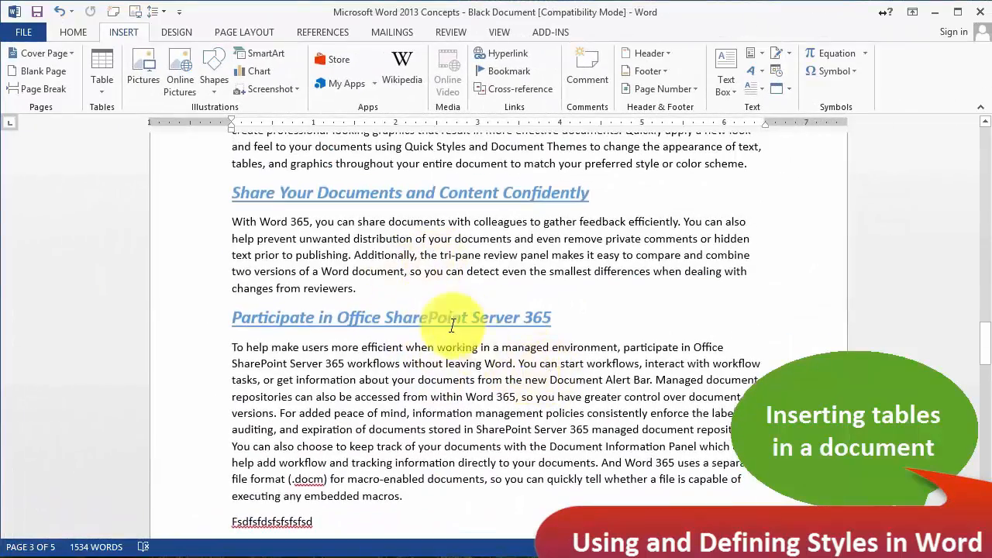
scroll(454, 341, up, 2)
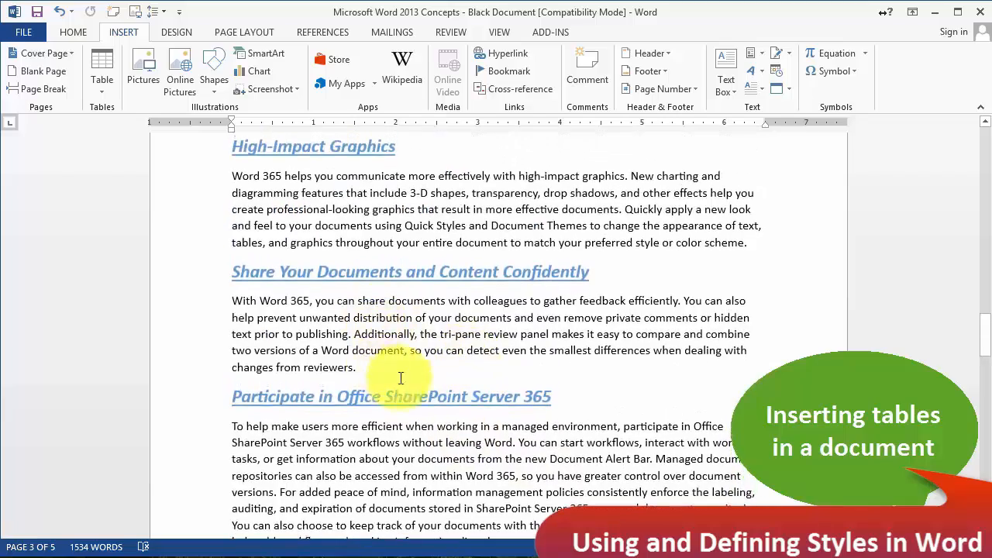
scroll(395, 345, up, 5)
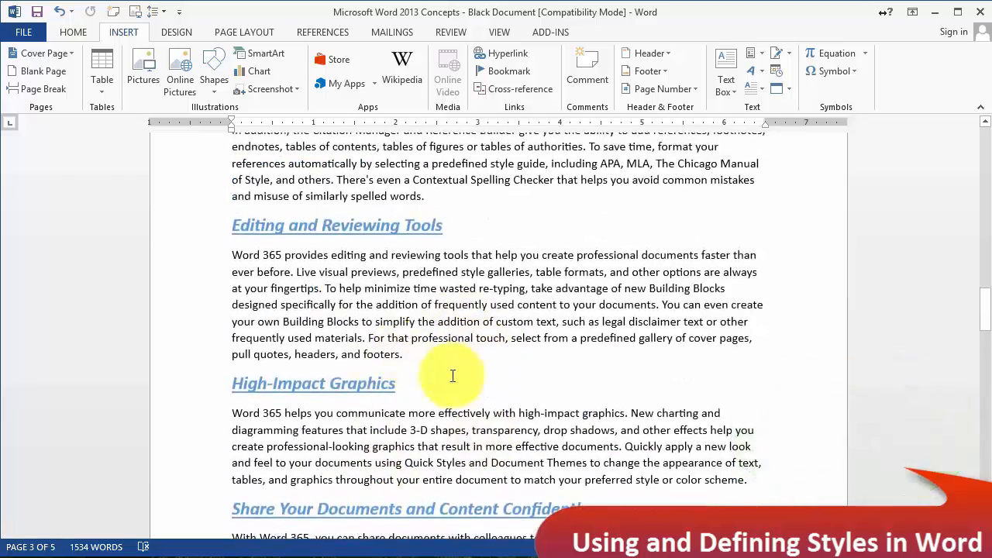
scroll(438, 375, up, 20)
scroll(448, 369, down, 7)
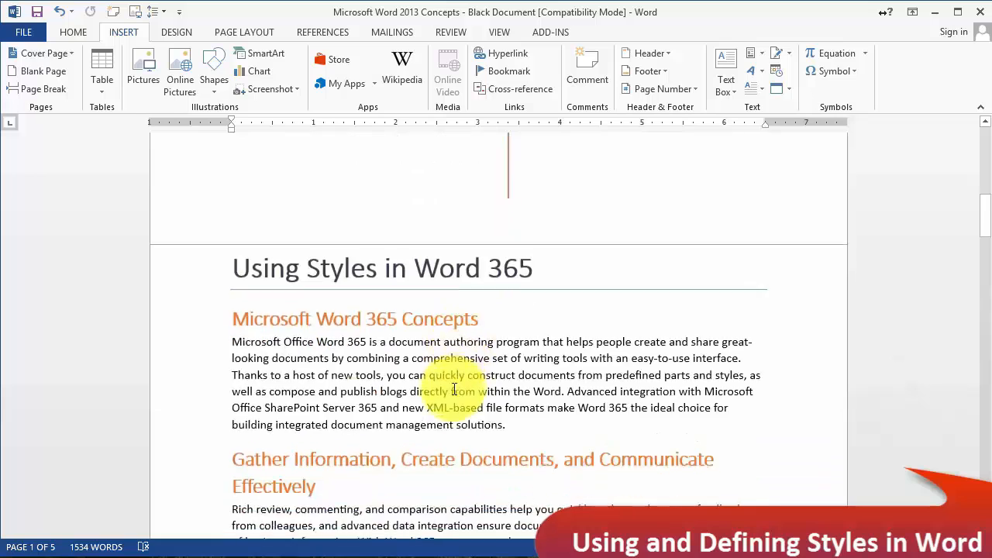
click(101, 82)
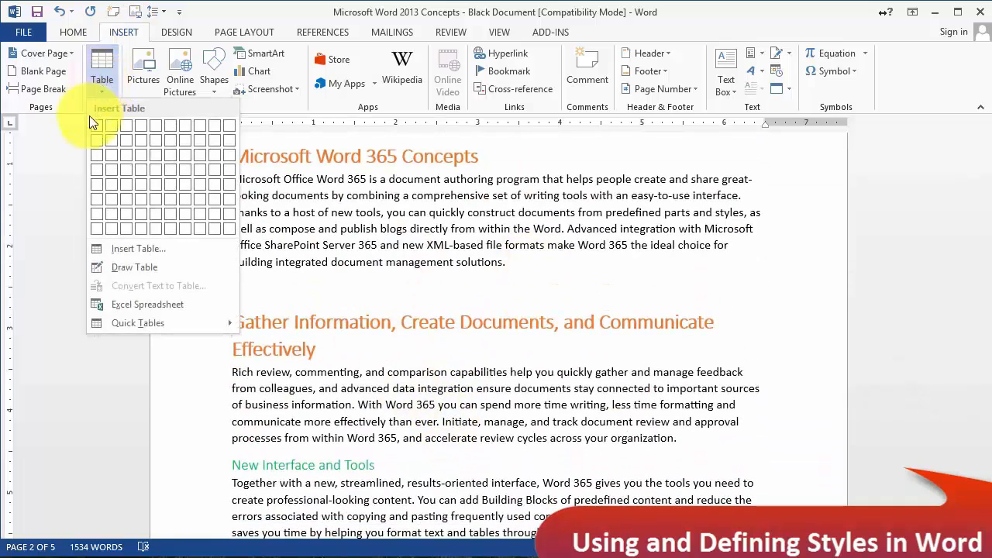
click(136, 155)
click(240, 339)
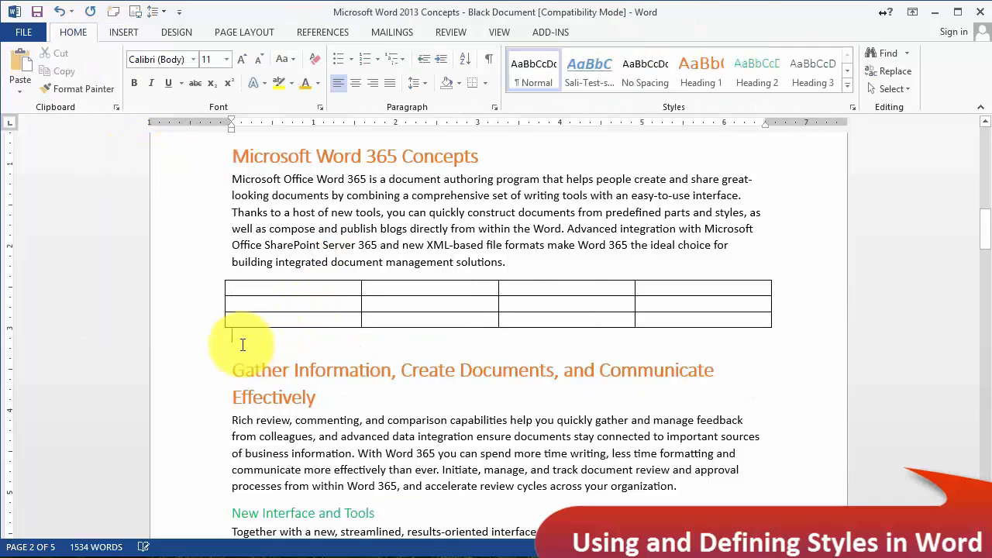
click(123, 32)
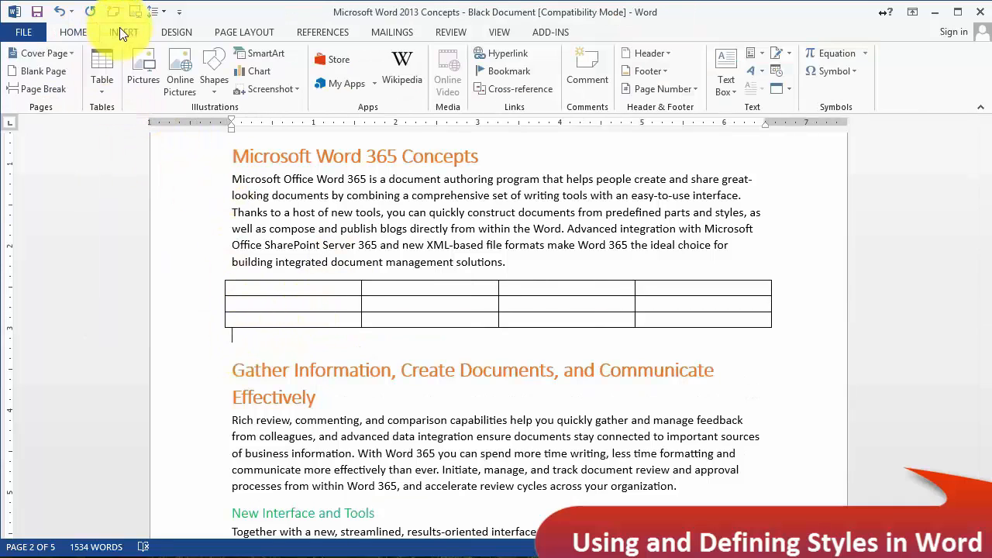
click(104, 82)
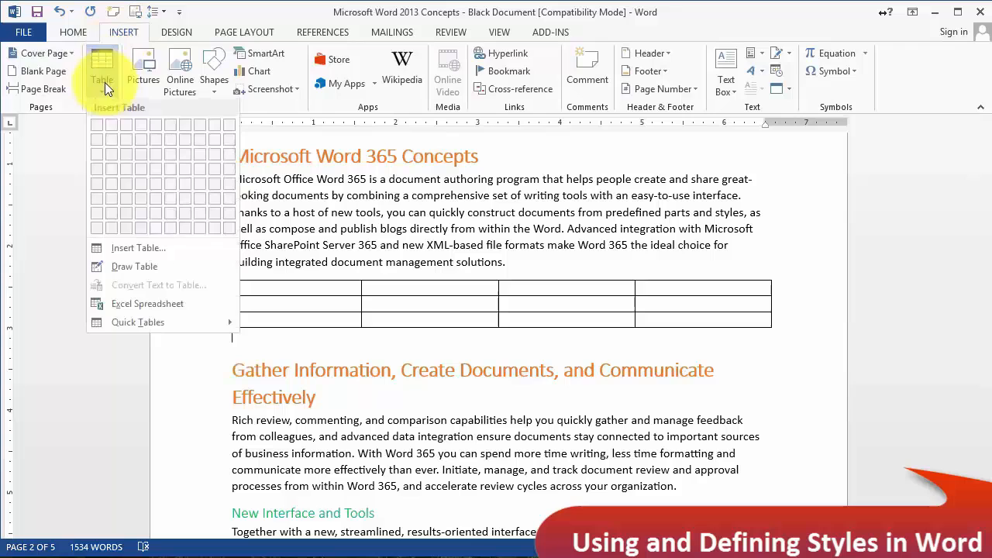
Browse the Insert Table dialog and Quick Tables gallery, closing both without inserting anything.
click(133, 249)
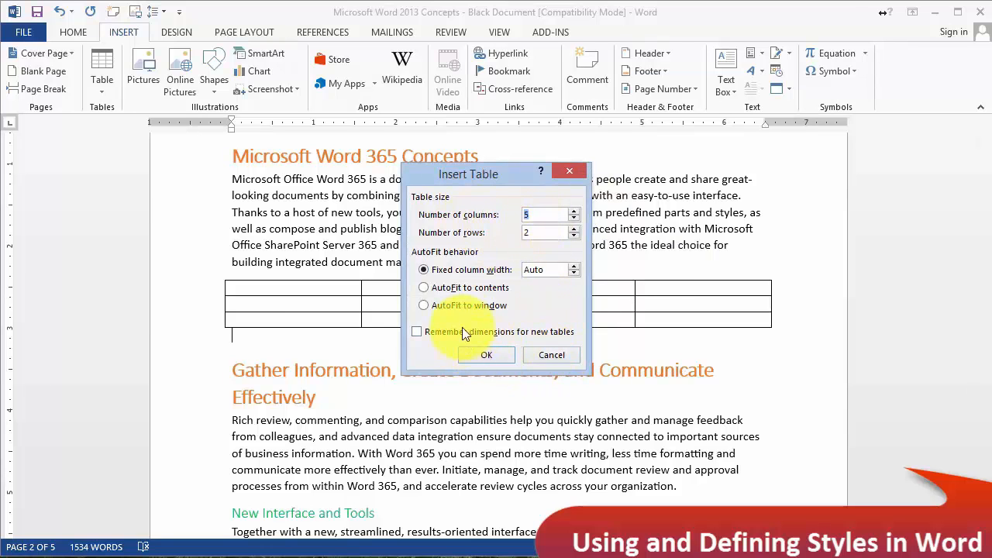
click(540, 358)
click(100, 94)
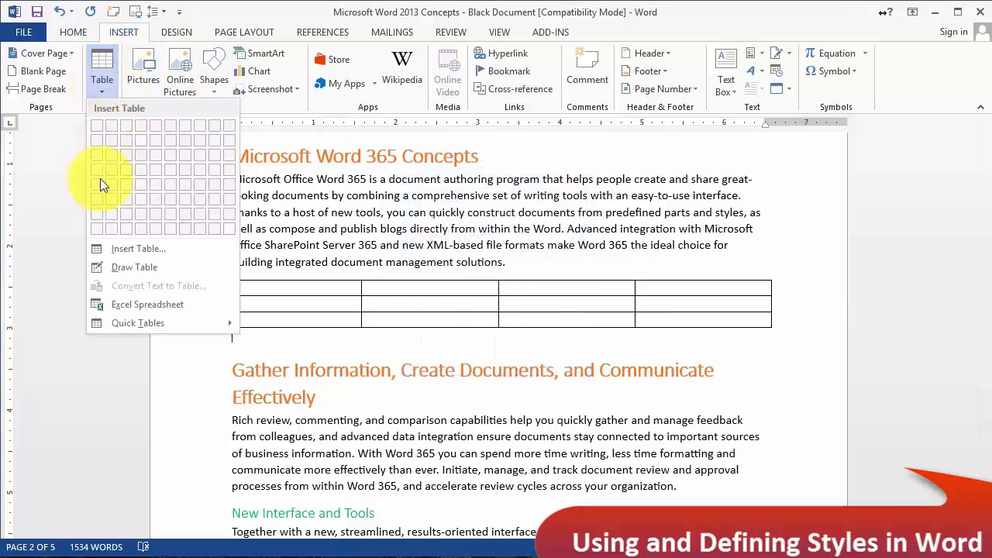
mouse_move(155, 324)
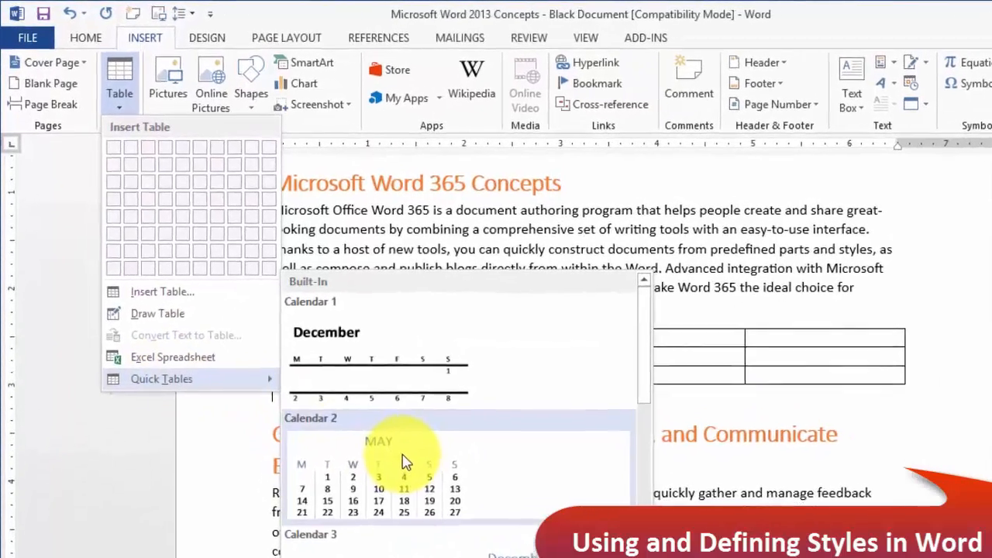
scroll(341, 395, down, 5)
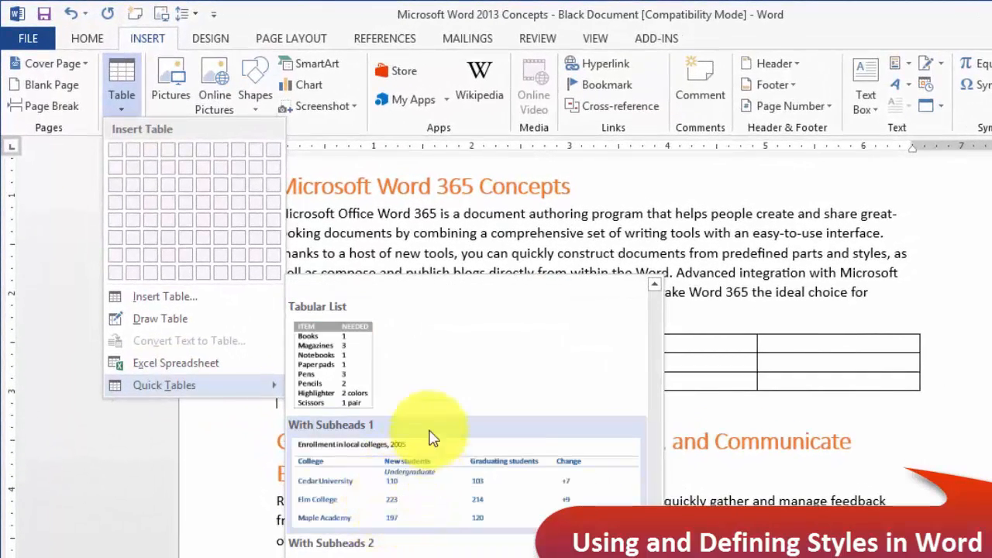
scroll(427, 449, up, 2)
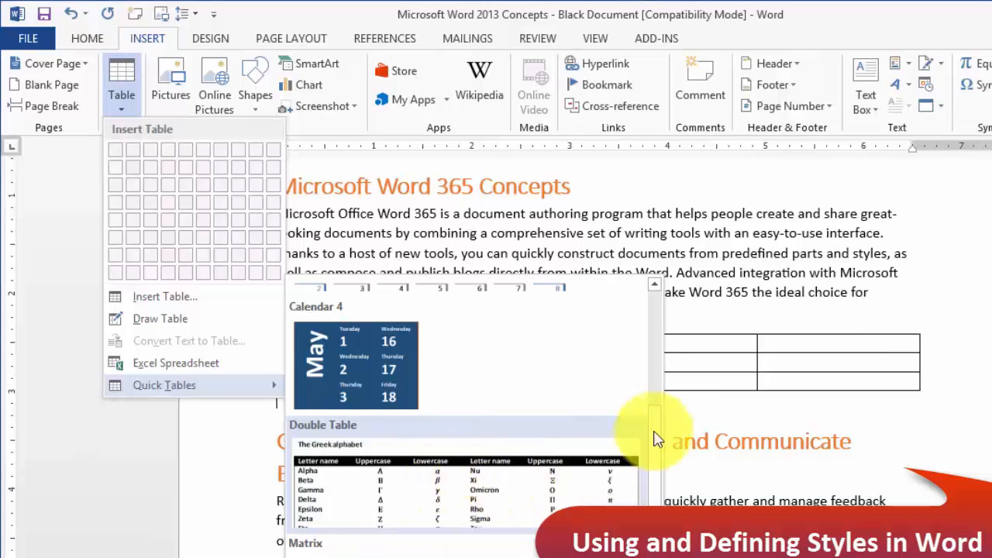
click(759, 406)
click(372, 341)
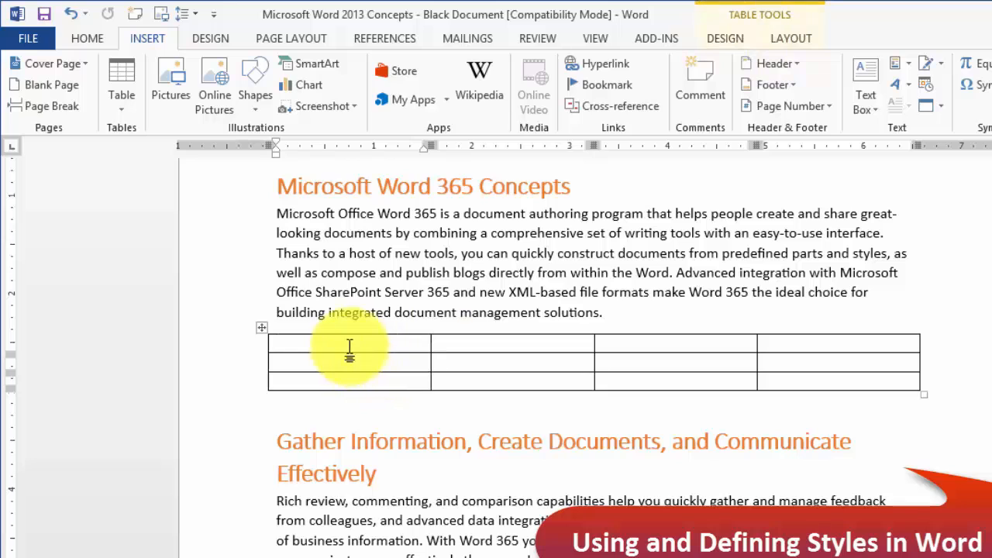
Put the caret in the table's first cell and switch between Table Tools Design and Layout.
click(325, 321)
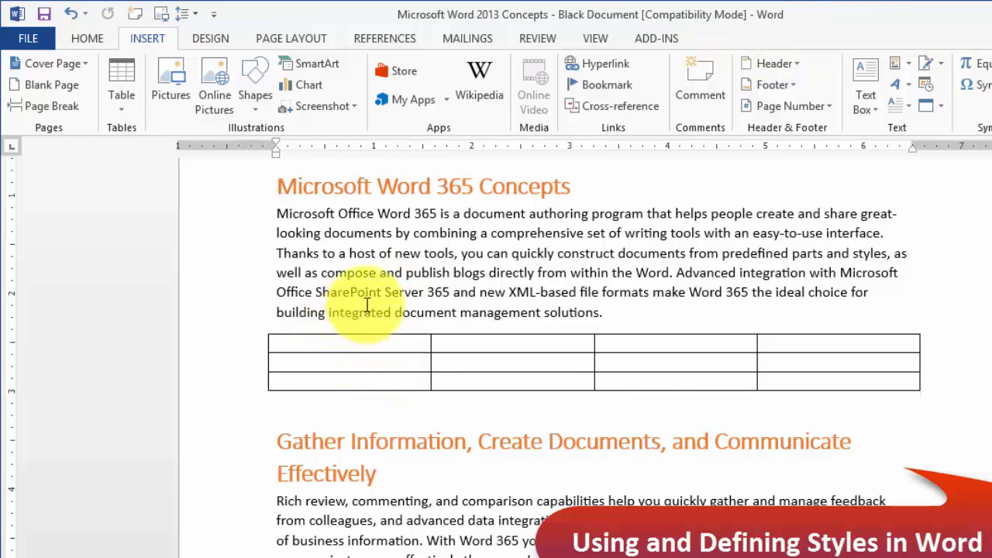
click(332, 343)
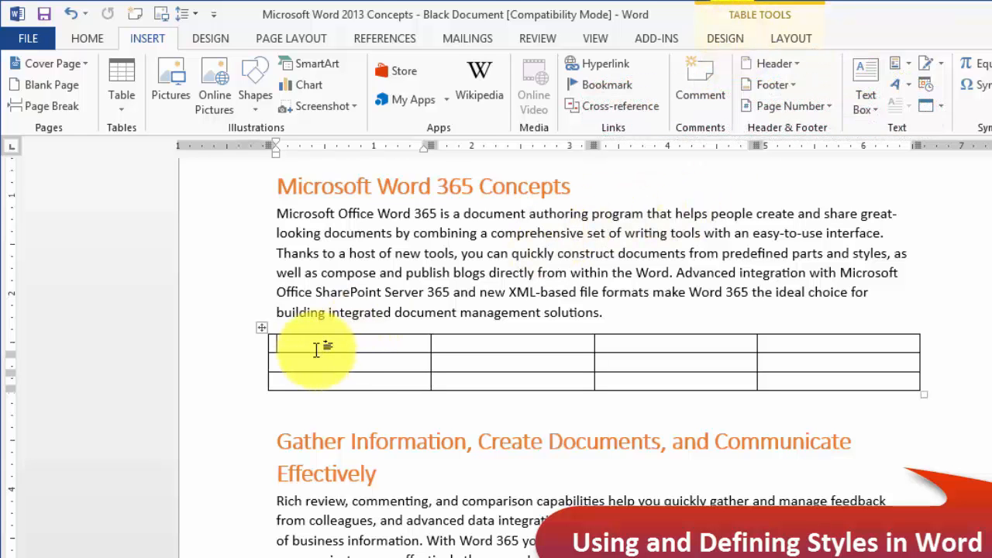
click(728, 40)
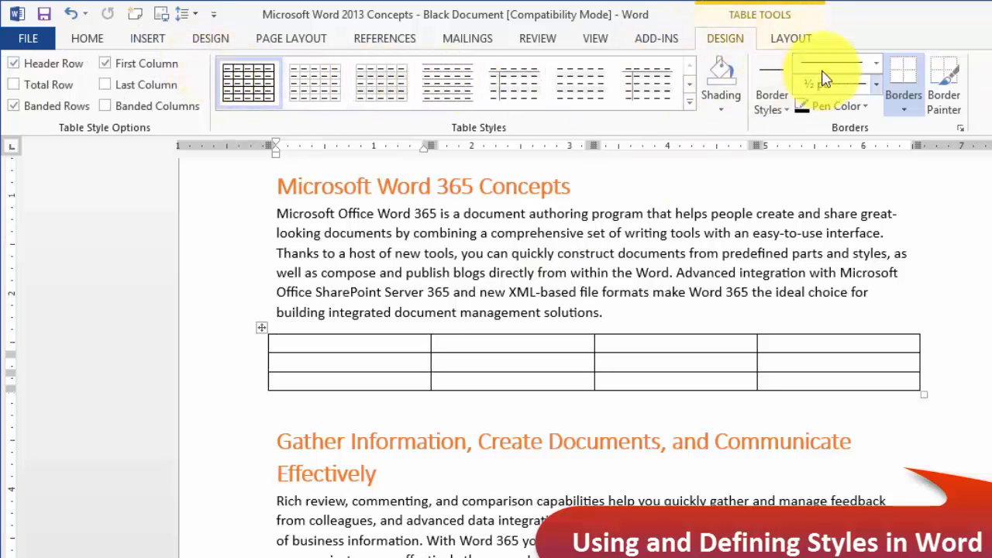
click(791, 42)
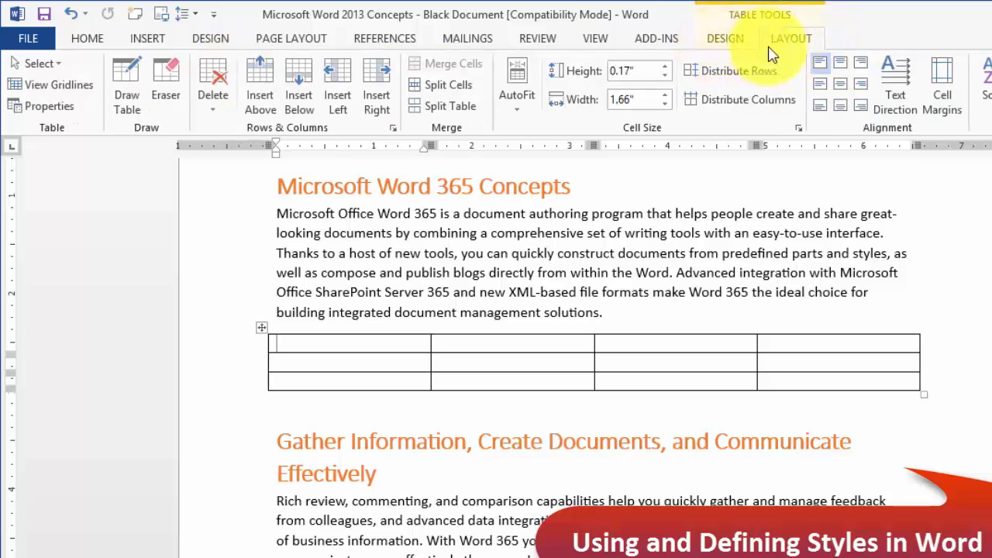
click(719, 42)
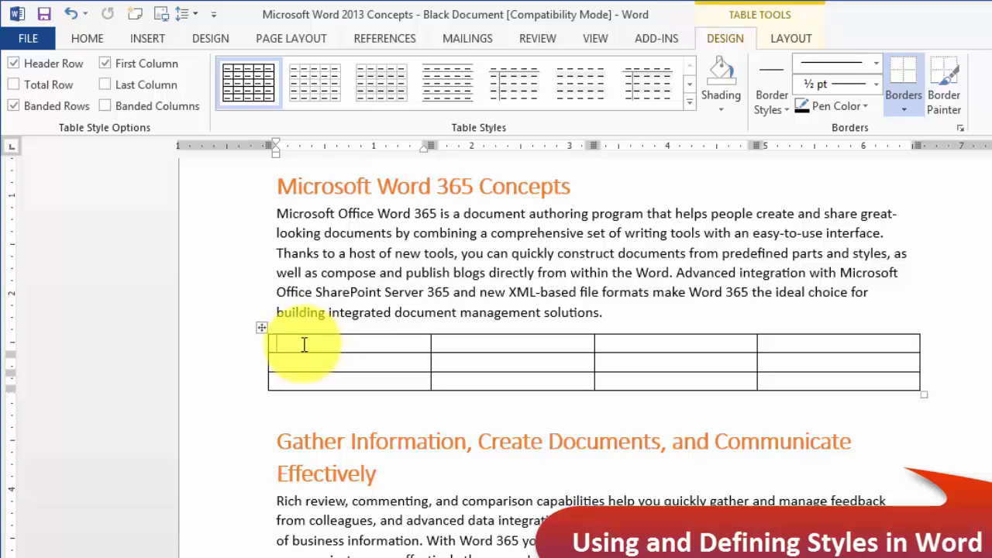
Apply the orange Grid Table style and begin the header text in the first header cell.
click(690, 105)
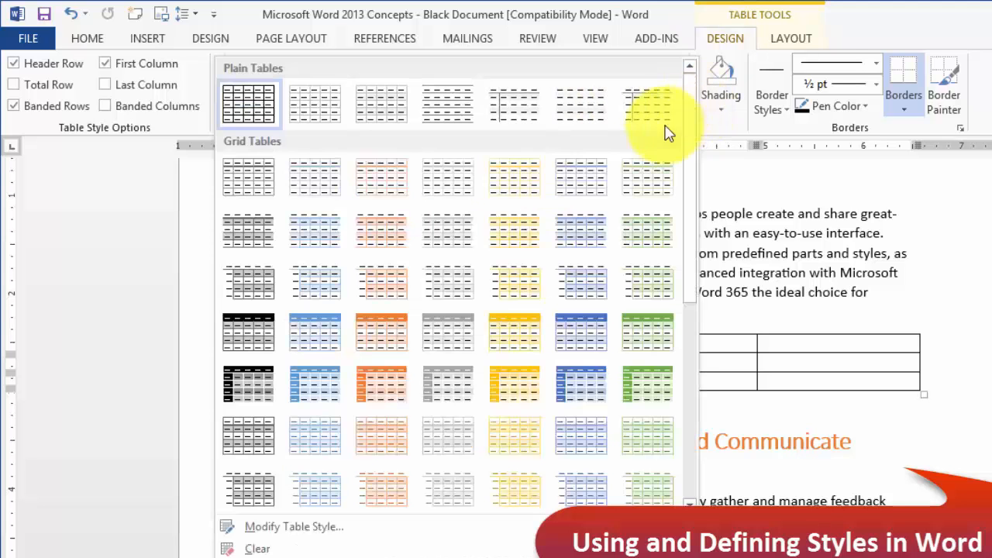
click(395, 335)
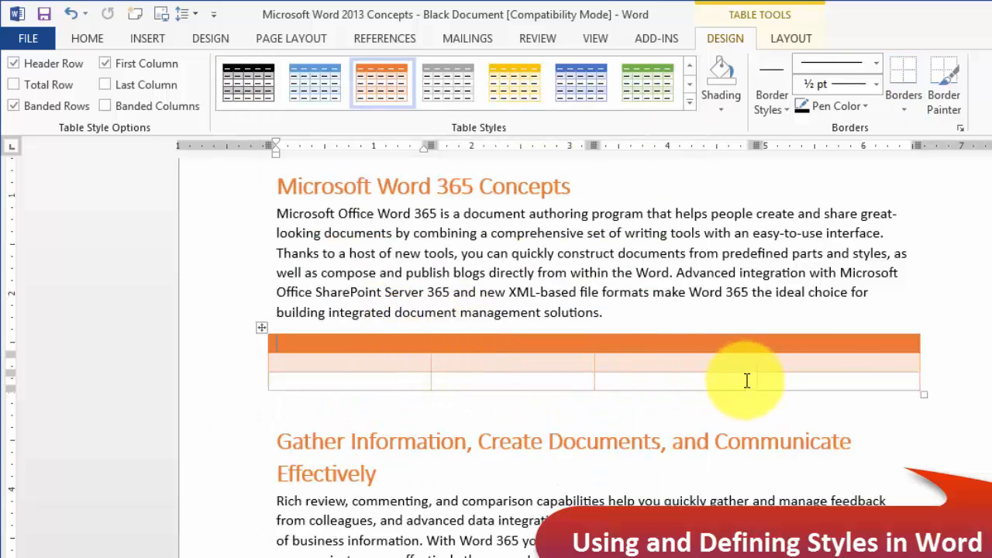
text(Various Versions of Office 365)
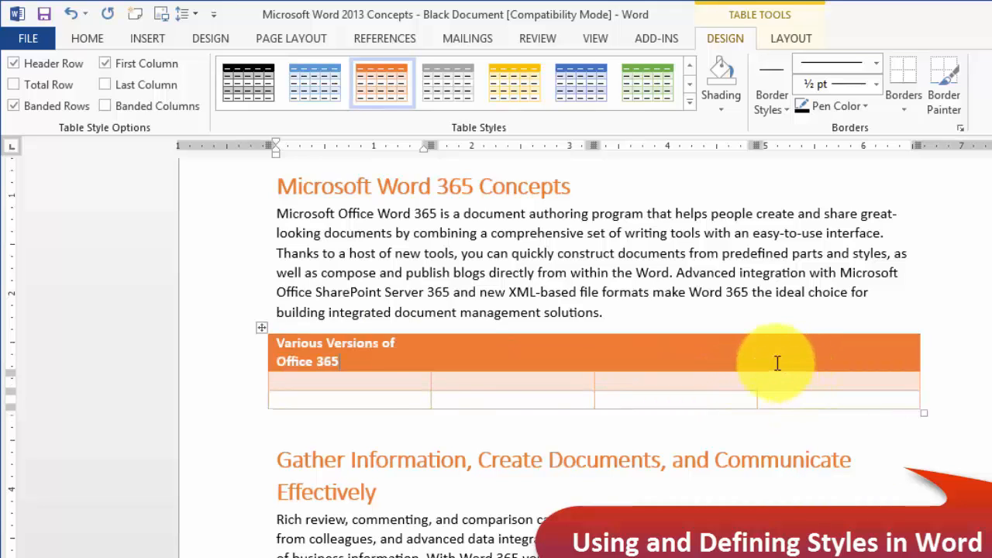
click(659, 360)
click(442, 358)
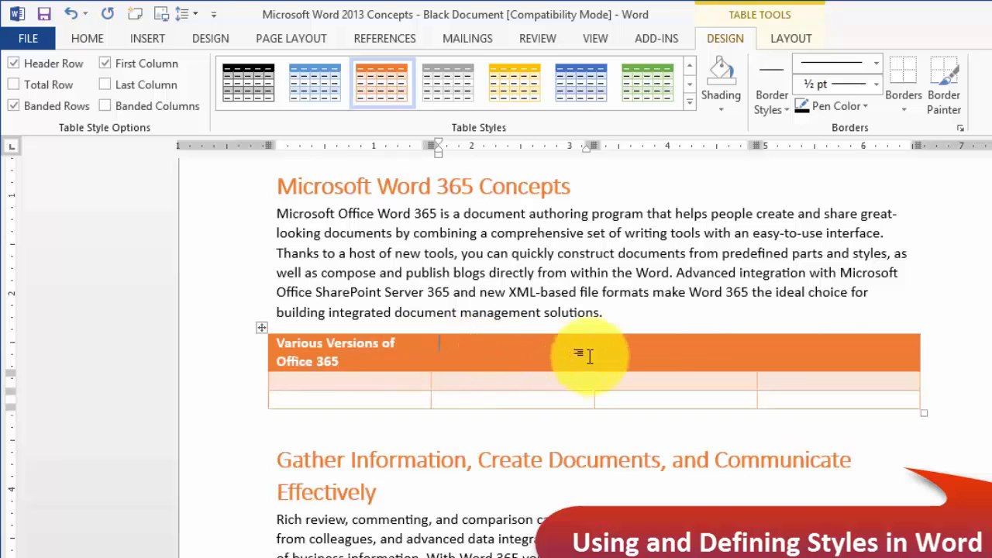
click(806, 359)
Merge the four header-row cells into one cell reading 'Various Versions of Office 365'.
drag(721, 360, 353, 341)
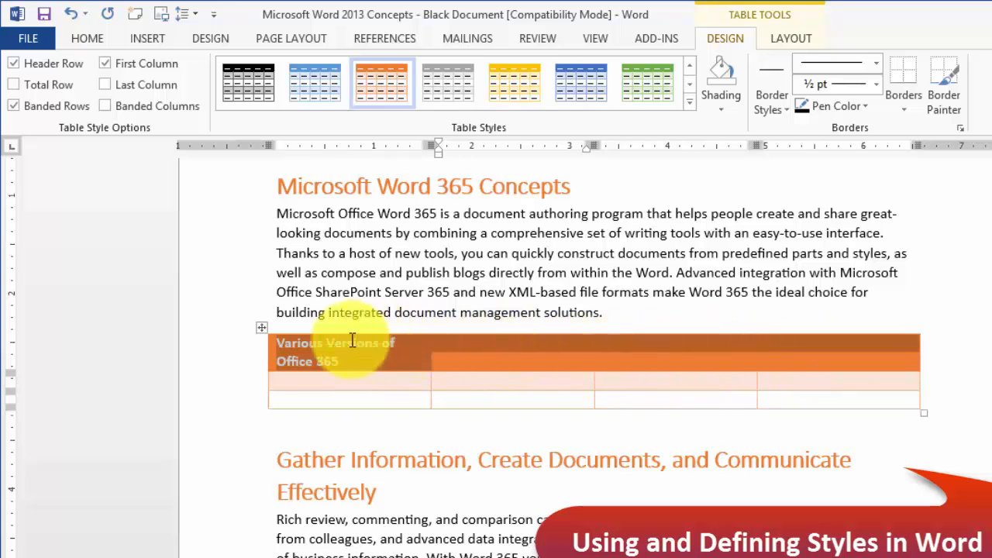
right_click(423, 347)
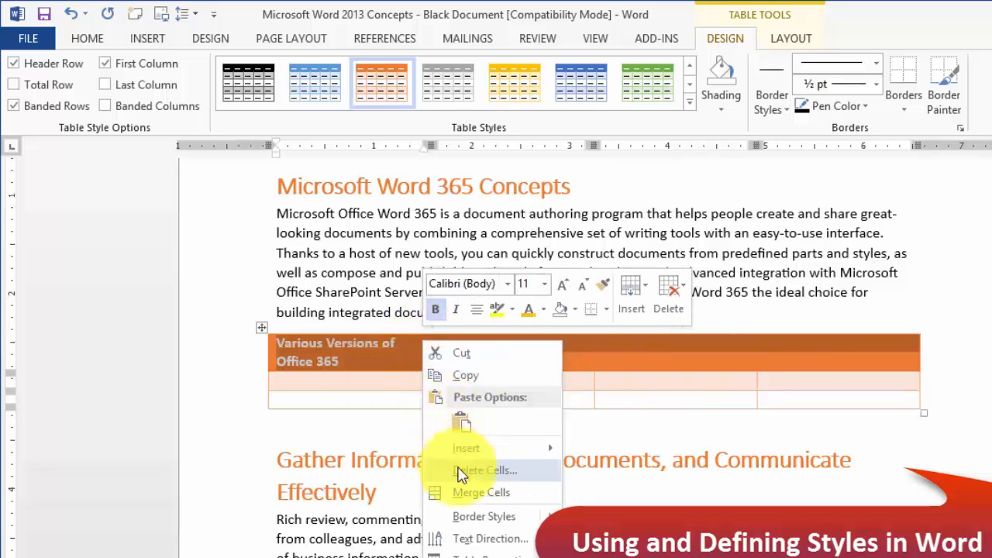
click(482, 494)
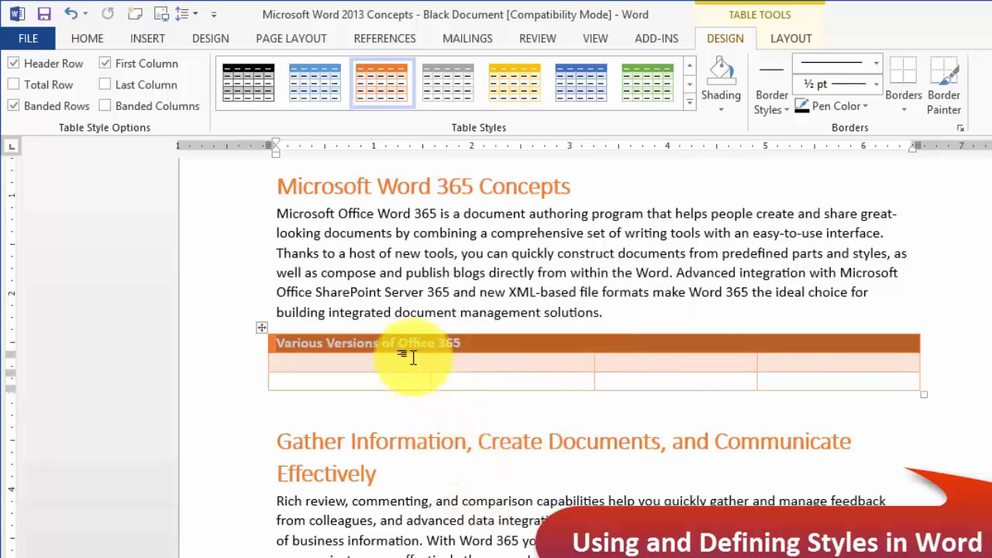
click(775, 344)
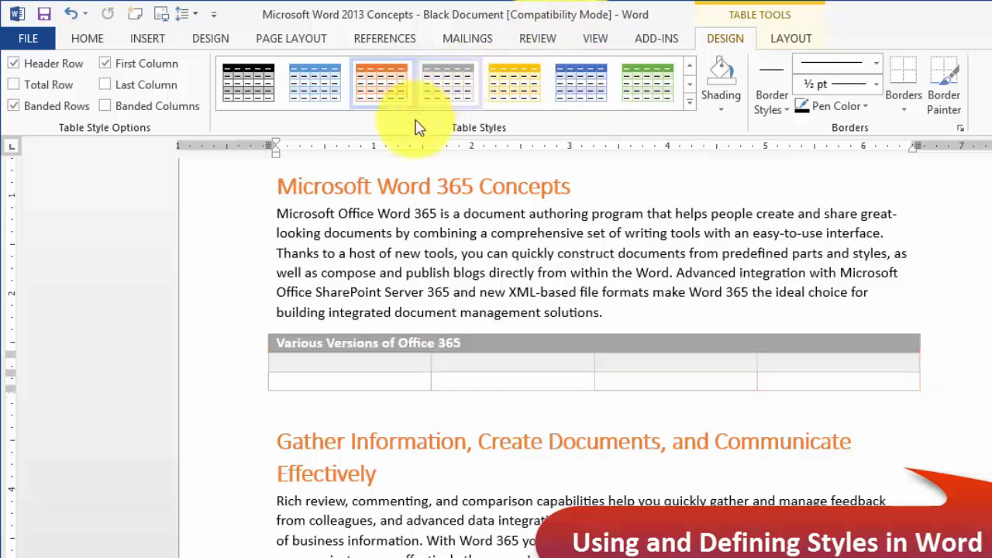
click(365, 369)
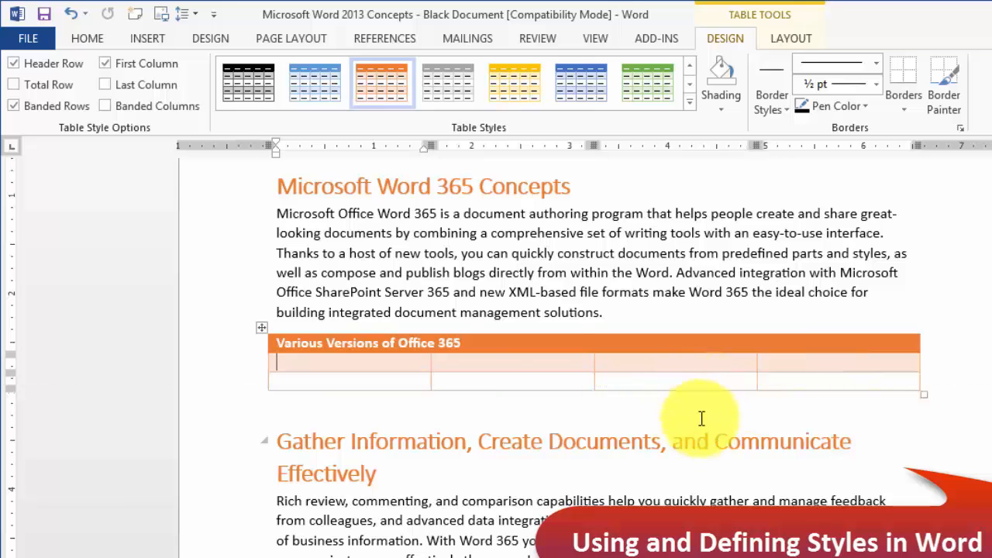
click(13, 85)
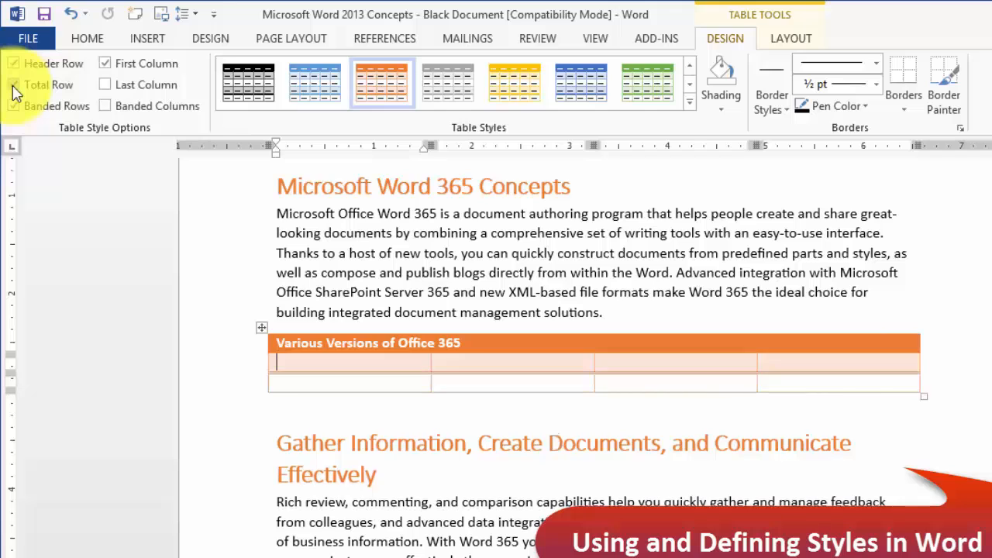
click(14, 85)
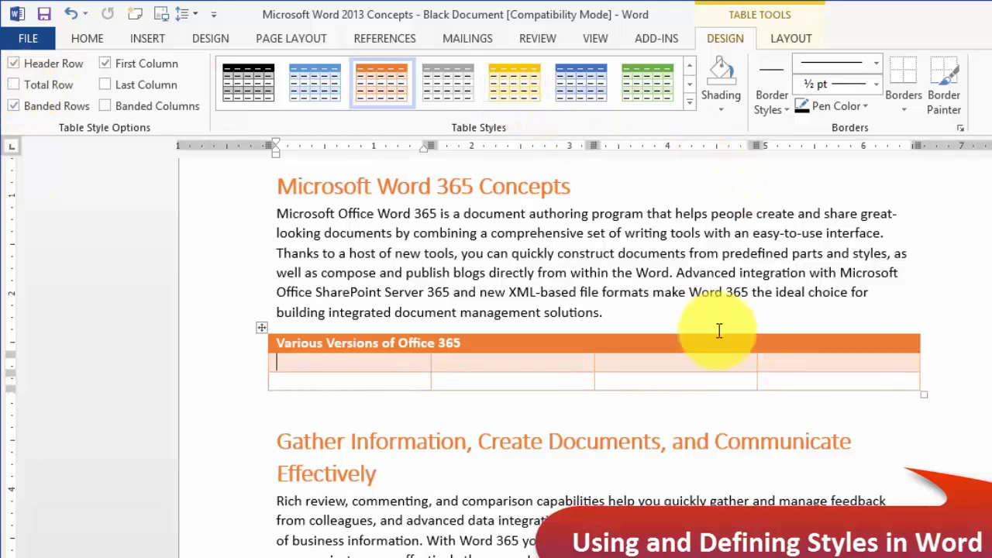
click(693, 383)
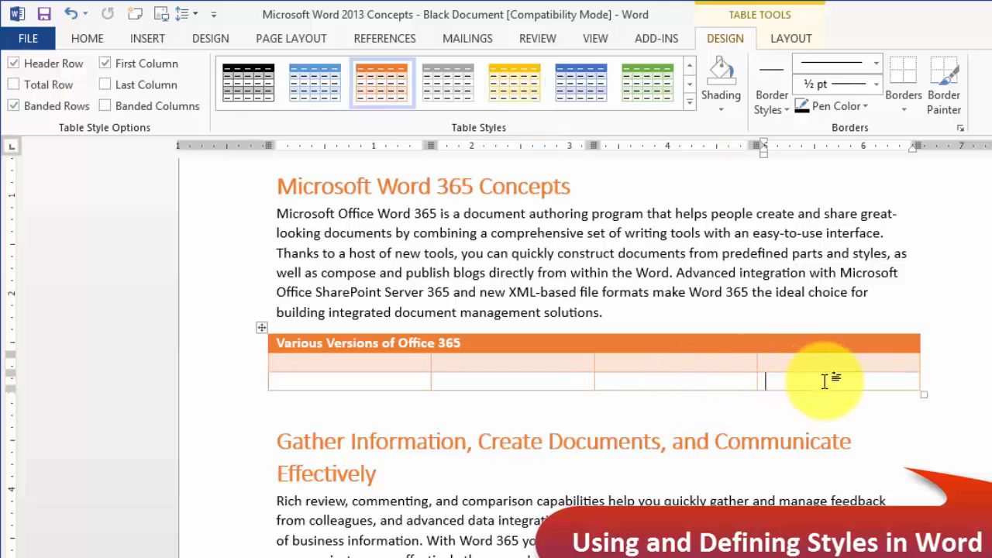
drag(826, 381, 286, 380)
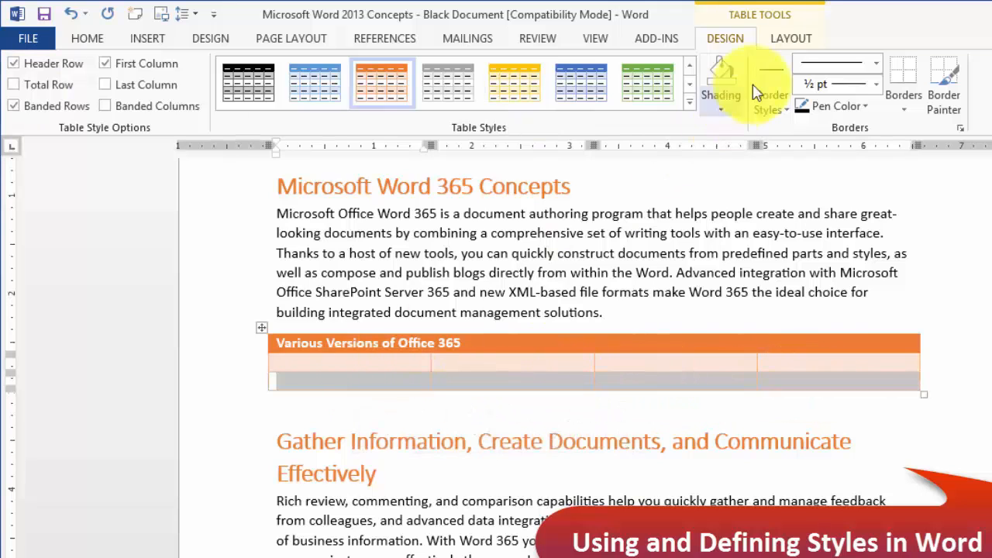
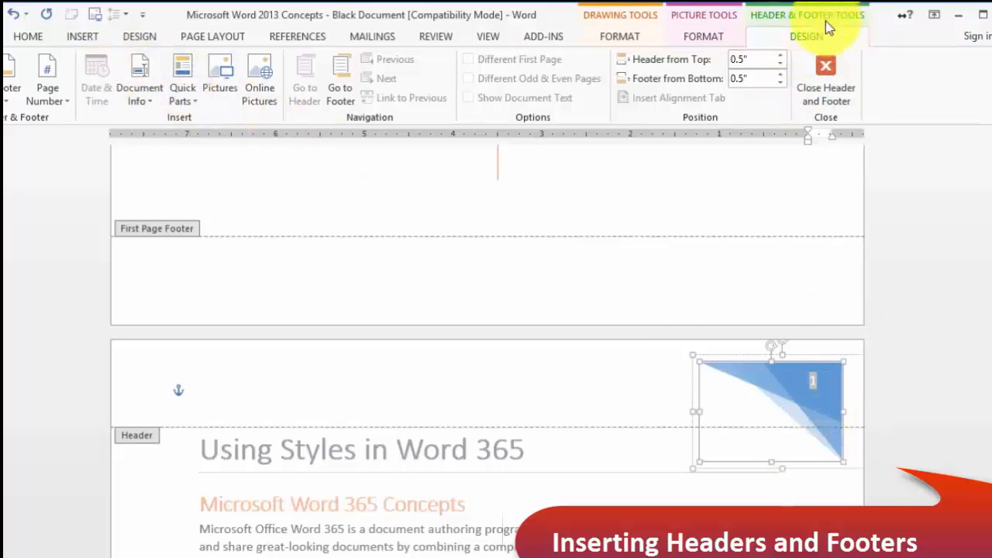
Select the corner page-number graphic in the header, then click into the header's empty area.
click(809, 460)
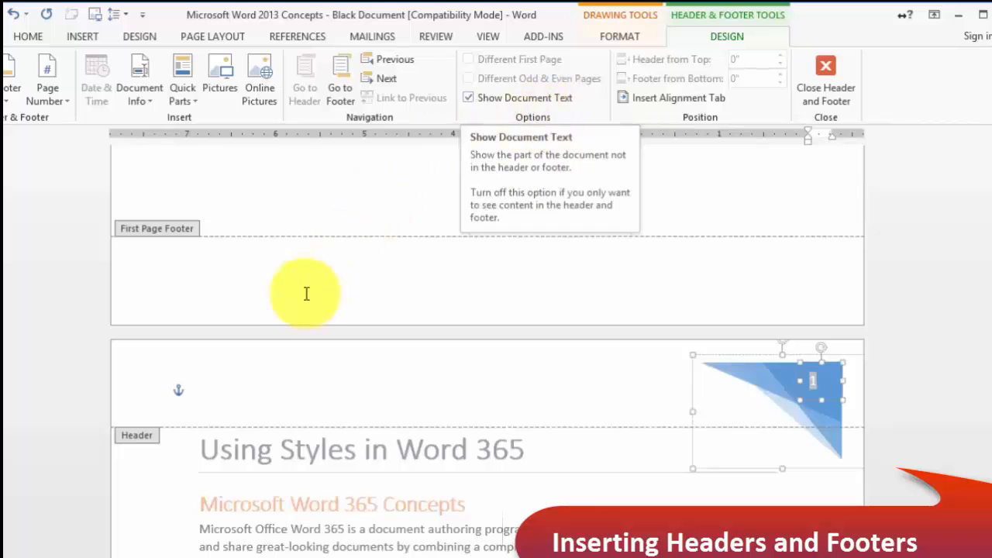
click(199, 392)
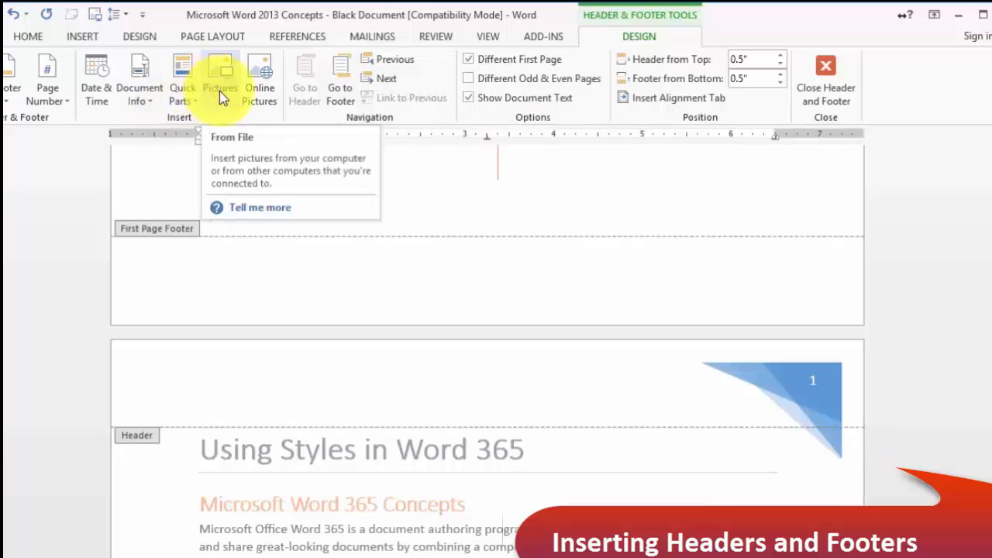
click(194, 102)
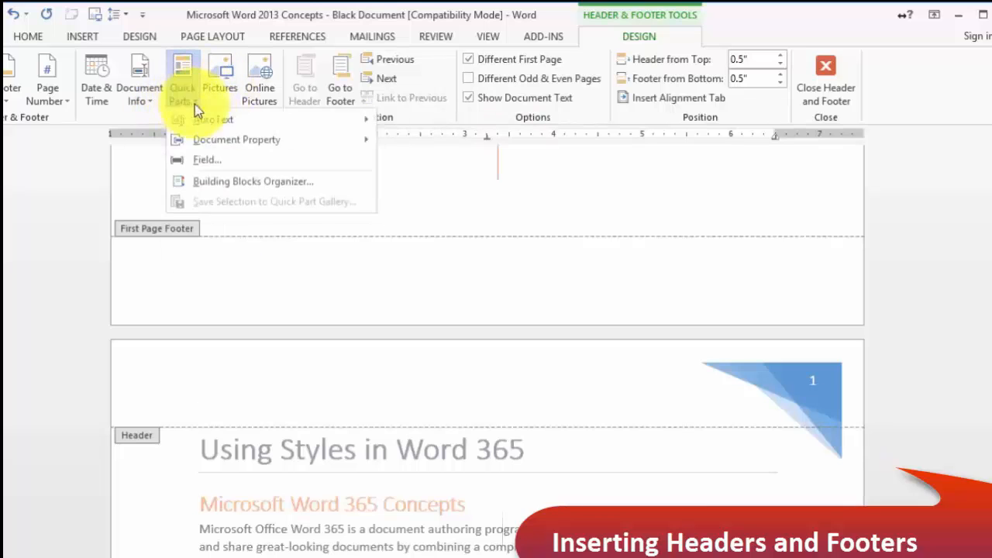
click(230, 161)
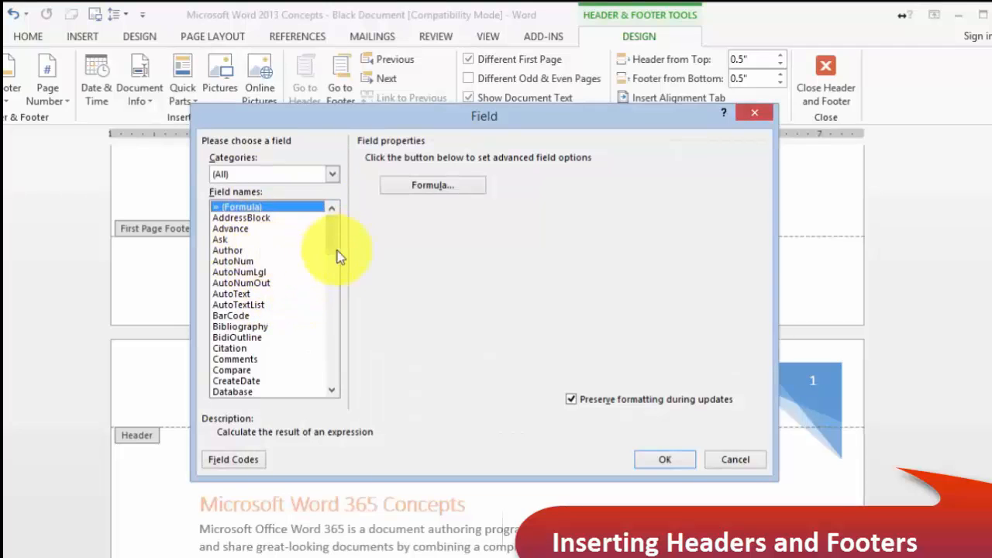
drag(331, 235, 333, 292)
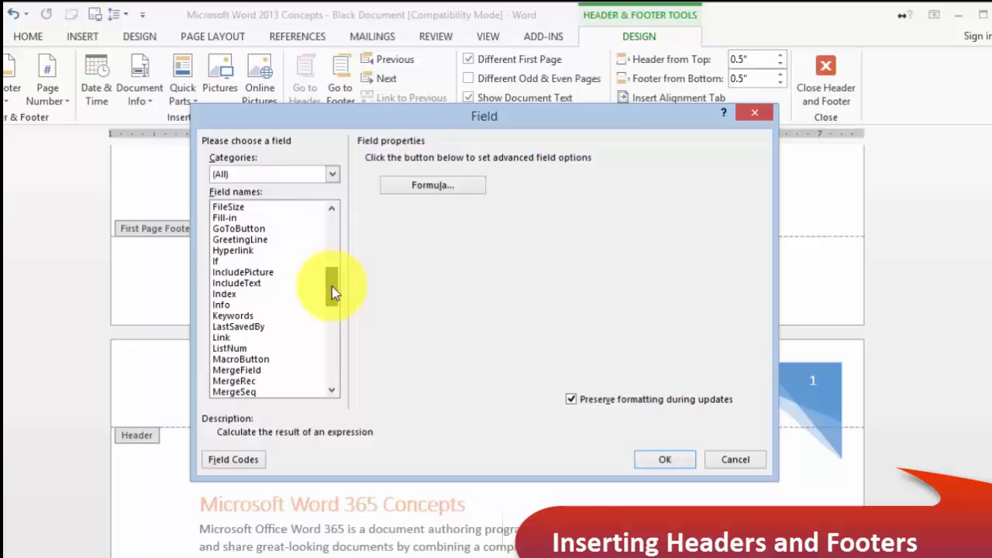
click(233, 283)
click(236, 305)
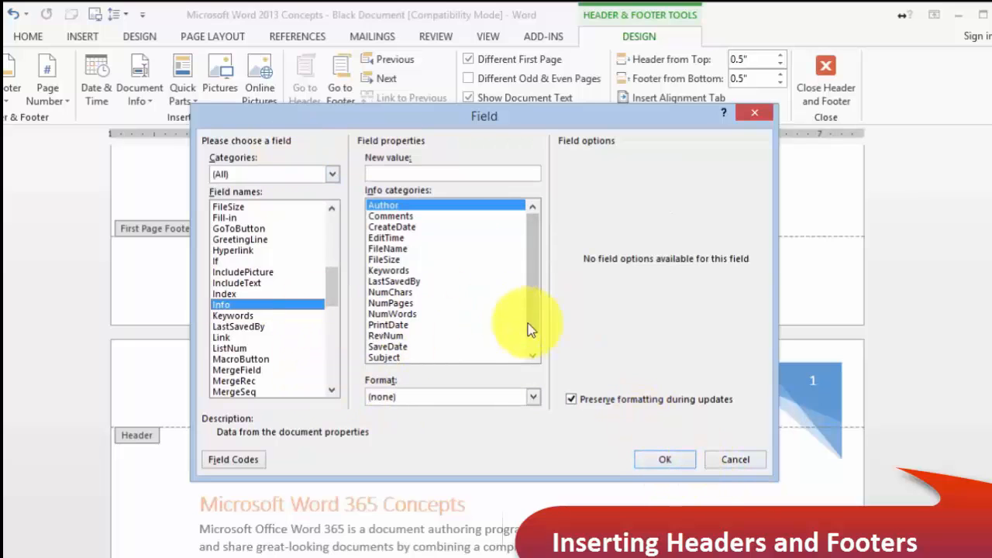
Cancel the Field dialog and scroll through later pages, checking their corner header page numbers.
click(732, 459)
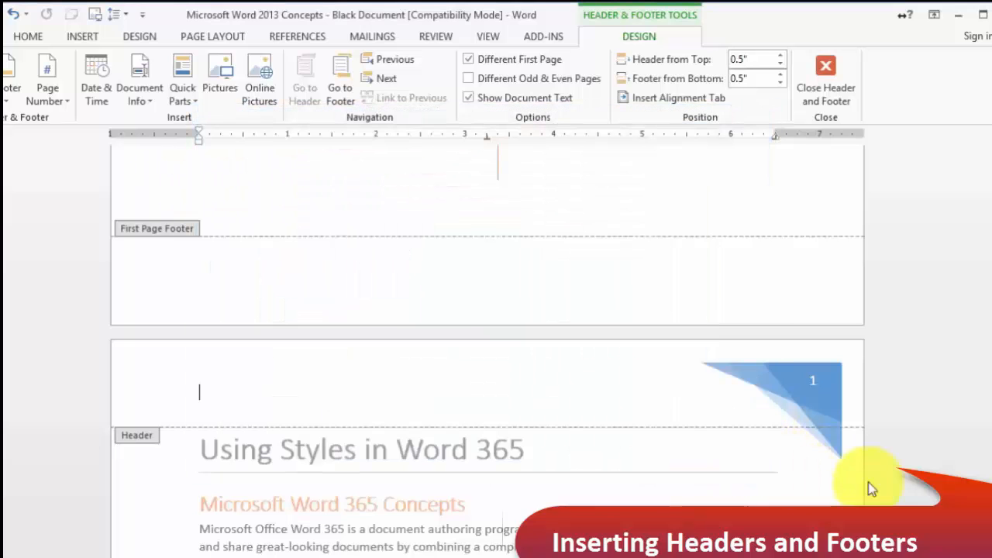
scroll(509, 470, down, 15)
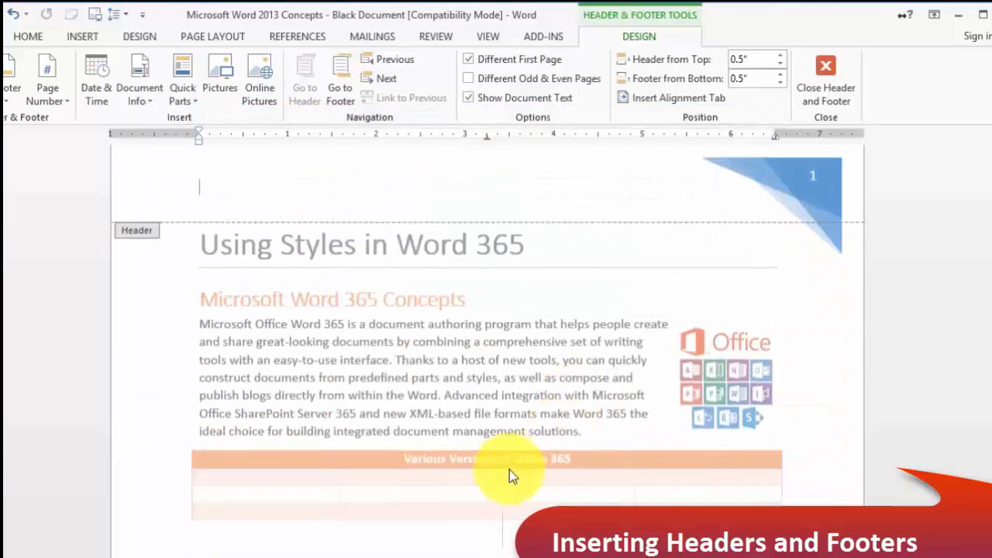
scroll(604, 325, down, 12)
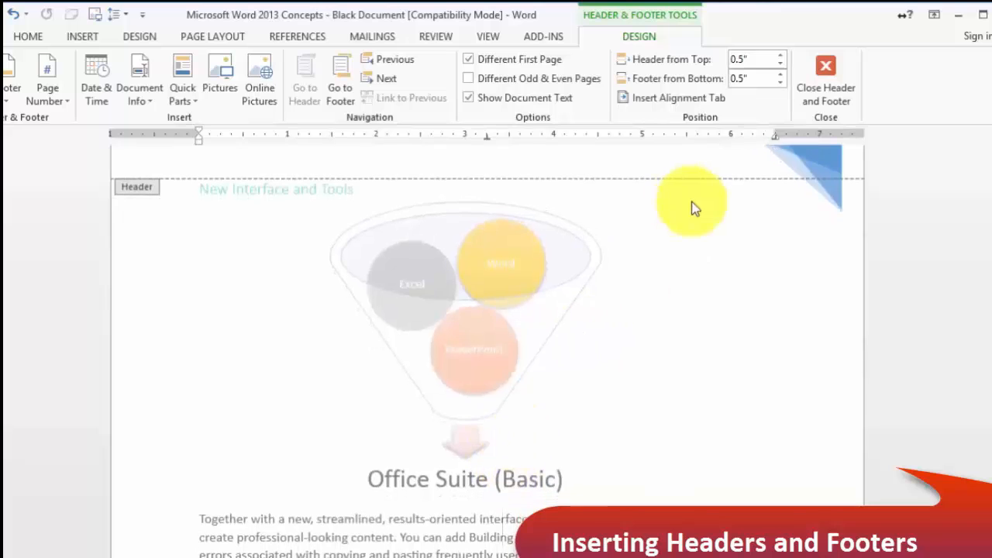
scroll(632, 346, down, 3)
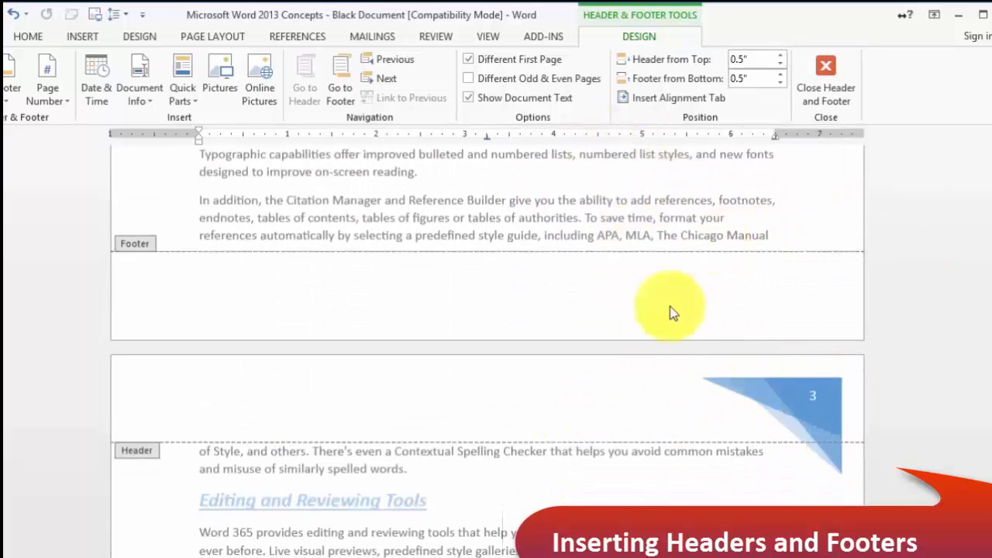
scroll(730, 467, down, 9)
scroll(750, 472, down, 20)
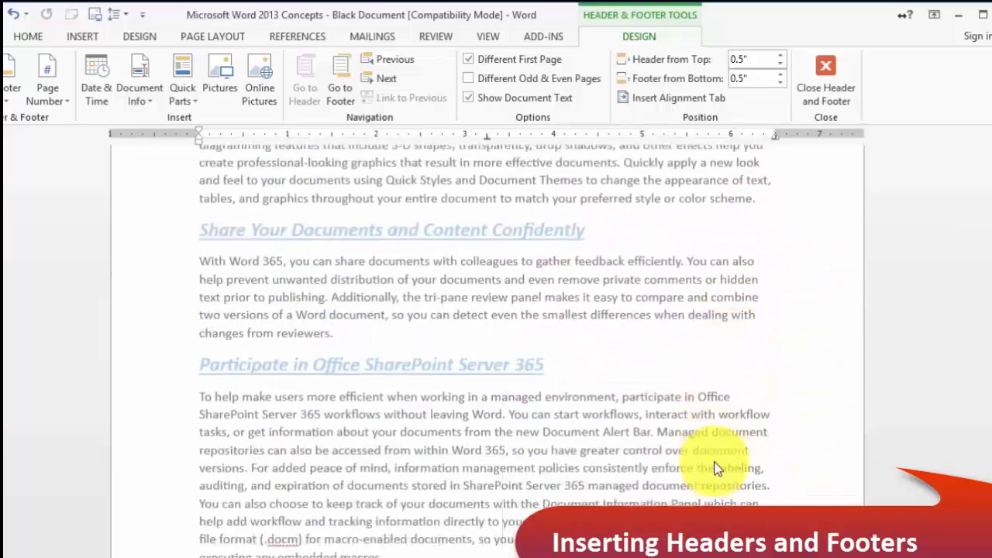
scroll(811, 385, down, 5)
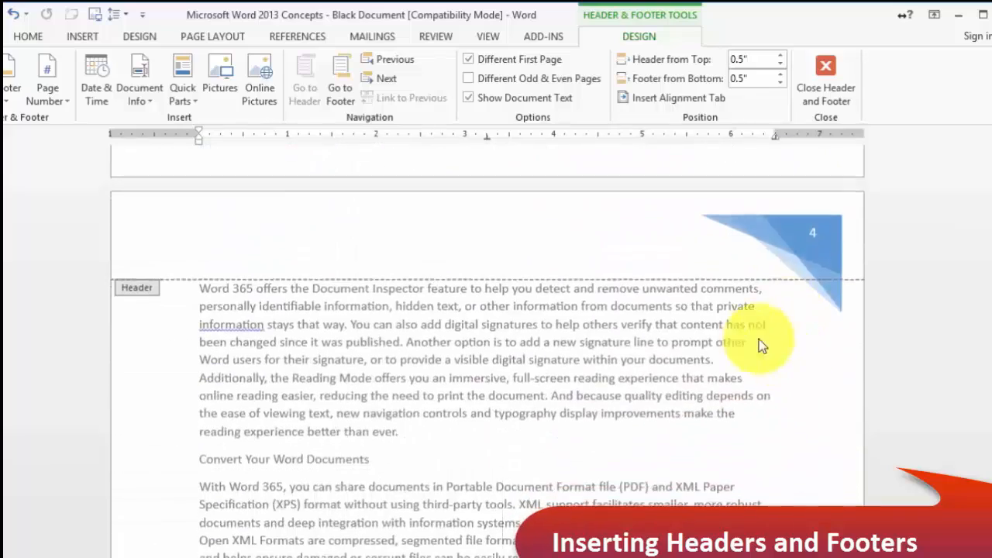
scroll(512, 371, down, 7)
scroll(613, 367, down, 15)
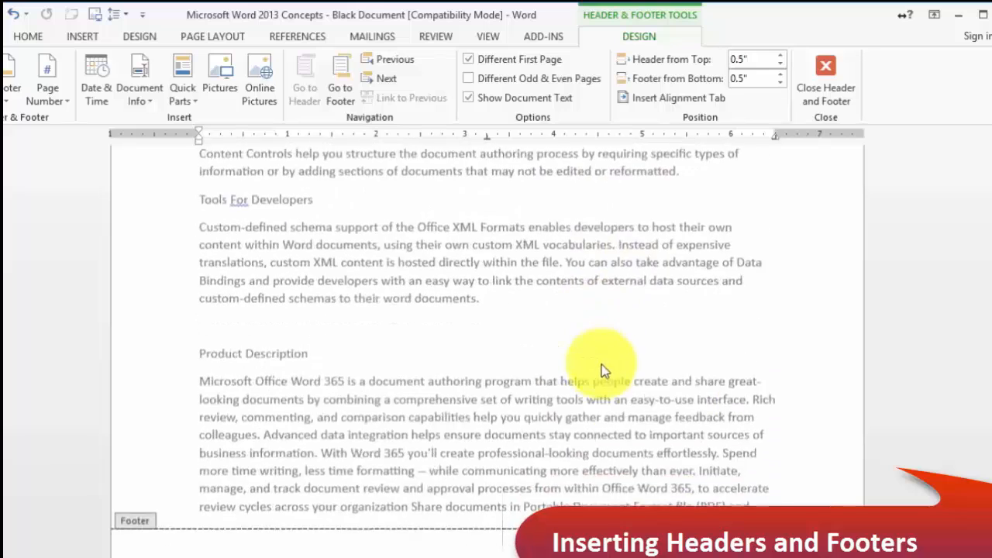
scroll(654, 462, up, 5)
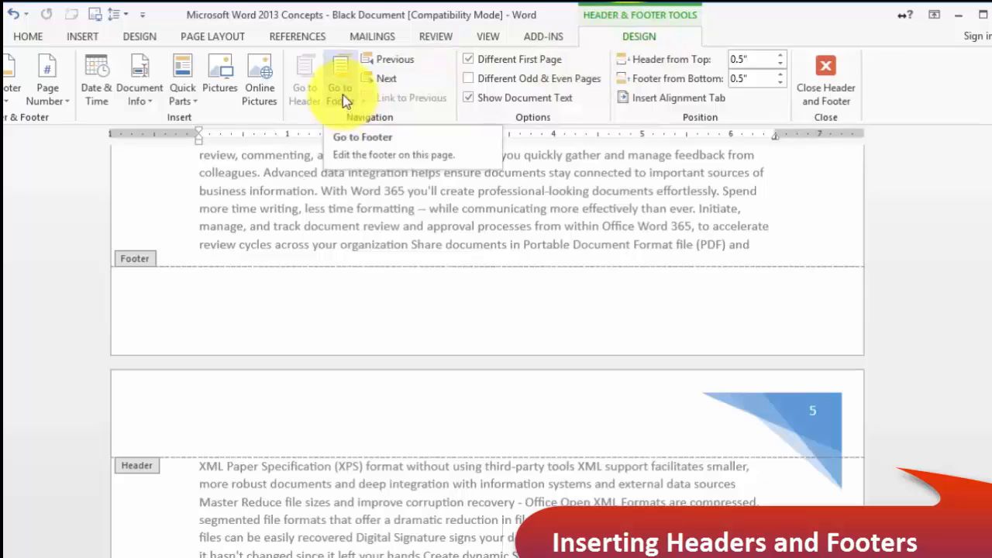
Insert the Facet (Odd Page) design from the Insert tab's Footer gallery.
click(83, 37)
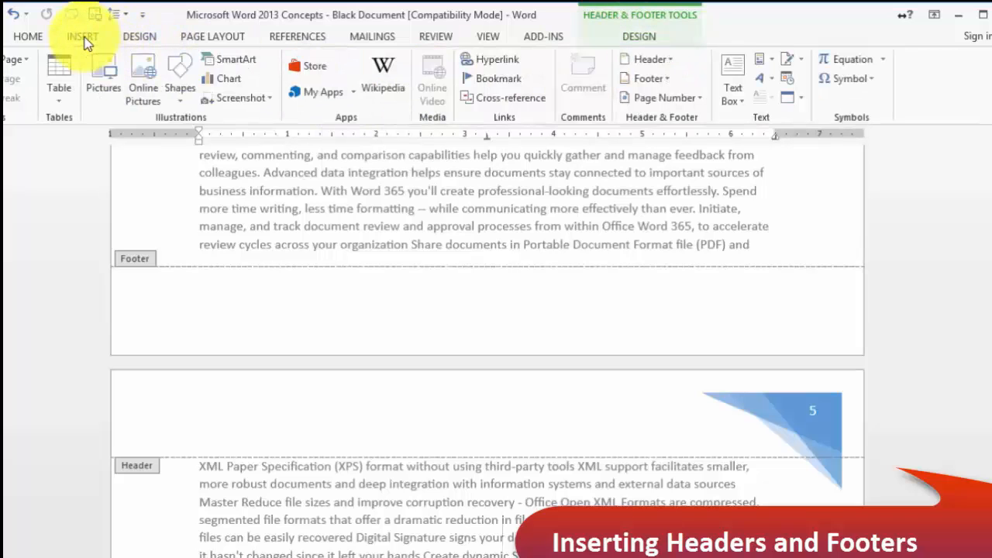
click(667, 79)
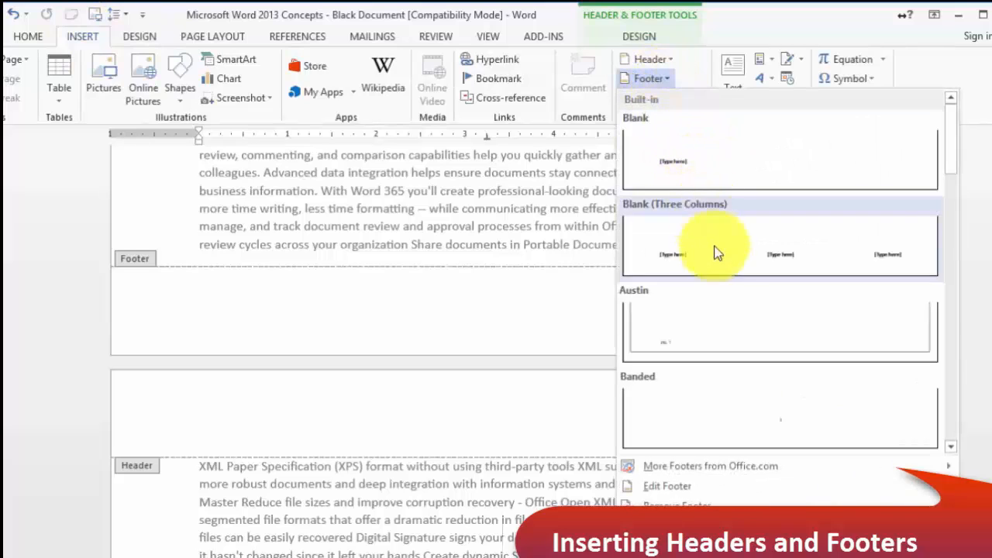
click(951, 447)
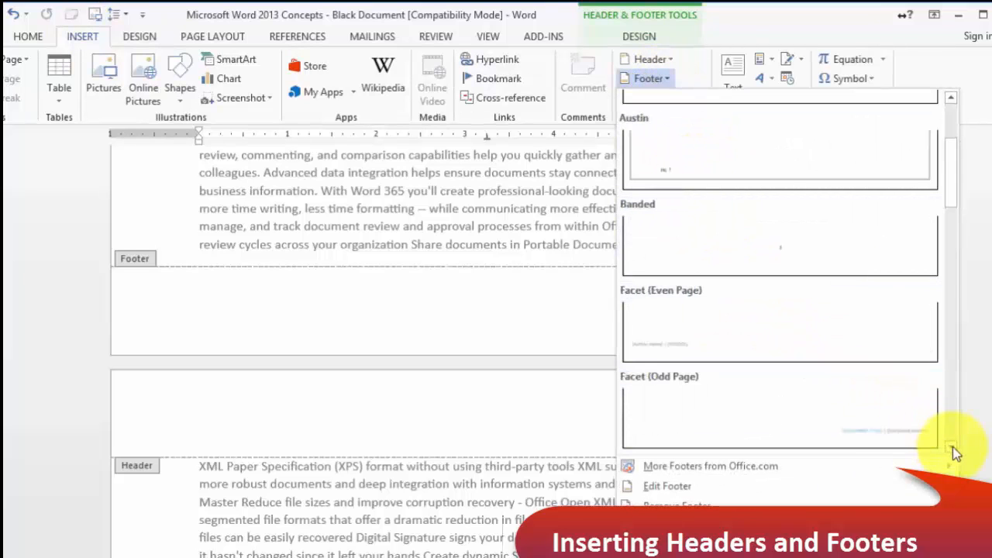
click(836, 421)
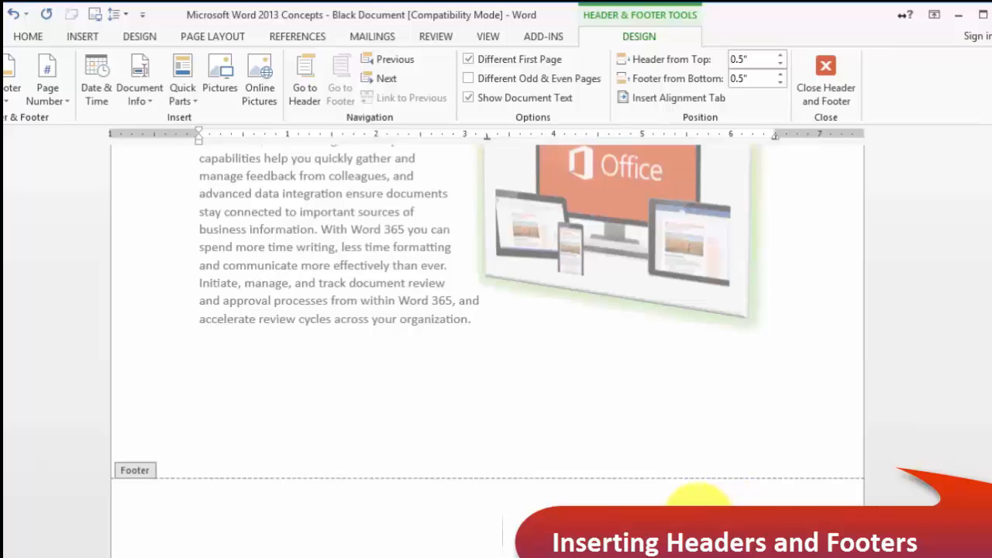
Select the footer's title and subtitle box and briefly check the Quick Parts list.
click(699, 517)
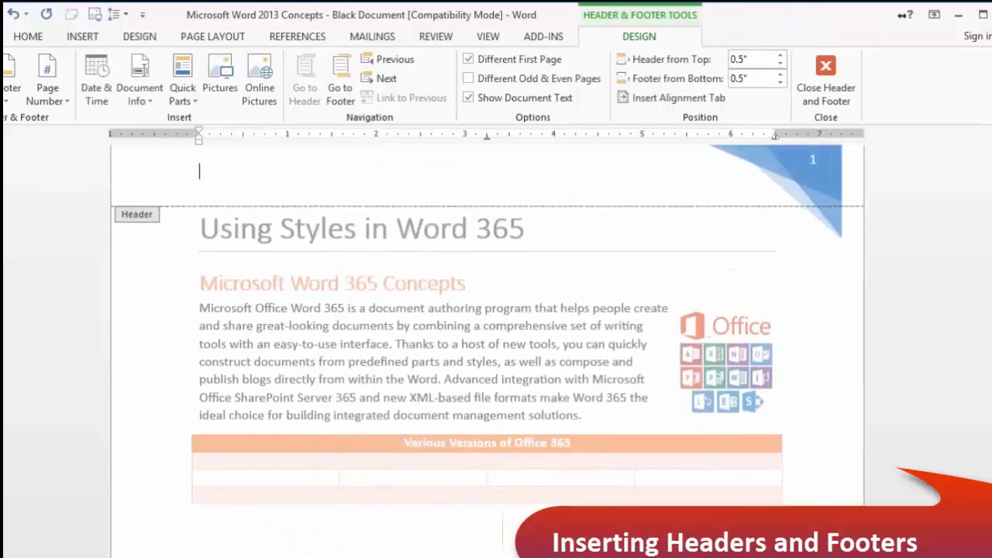
scroll(748, 442, down, 15)
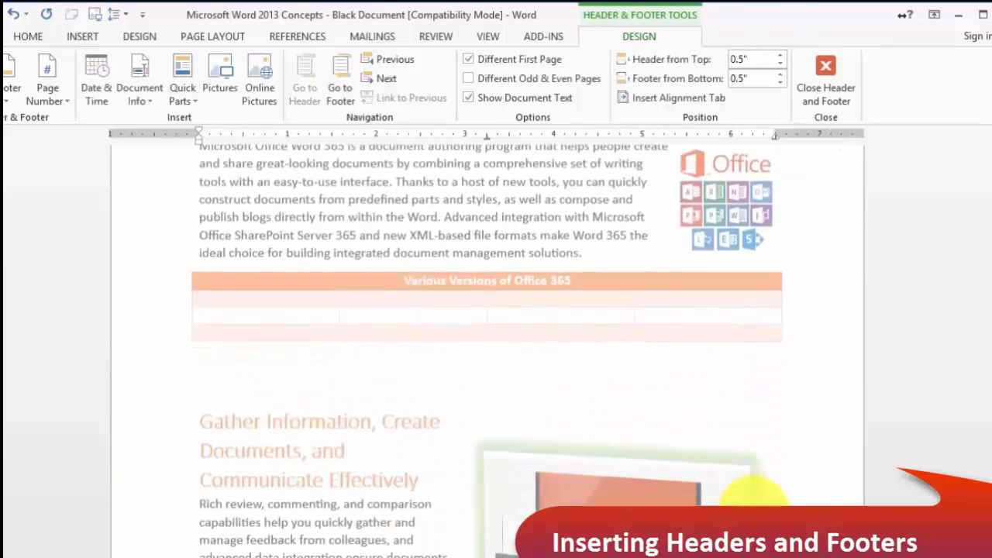
scroll(749, 490, down, 15)
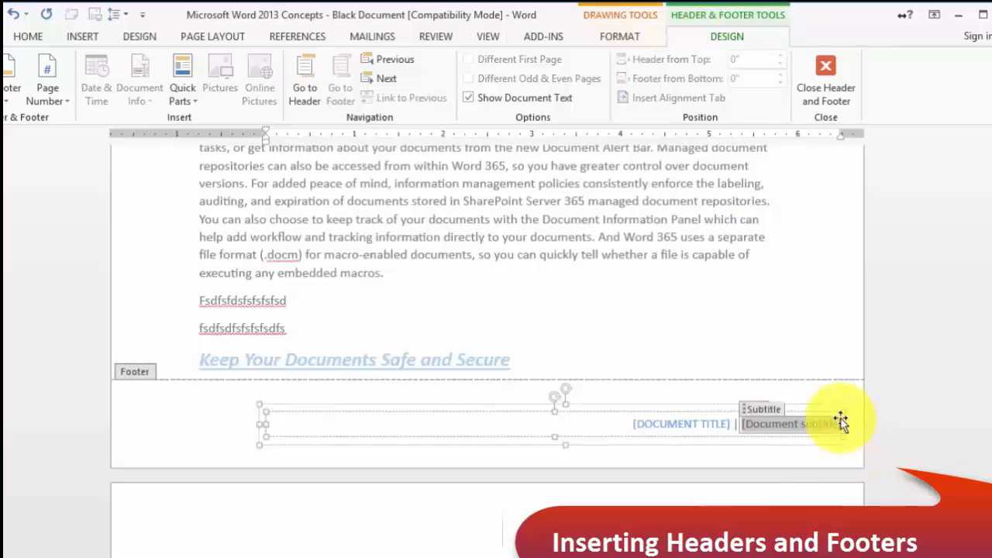
click(183, 94)
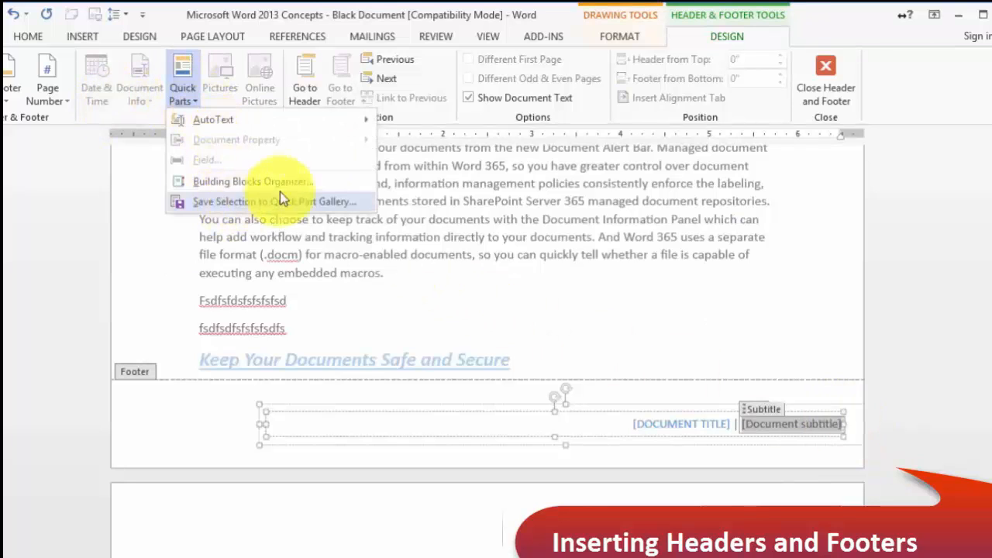
click(668, 300)
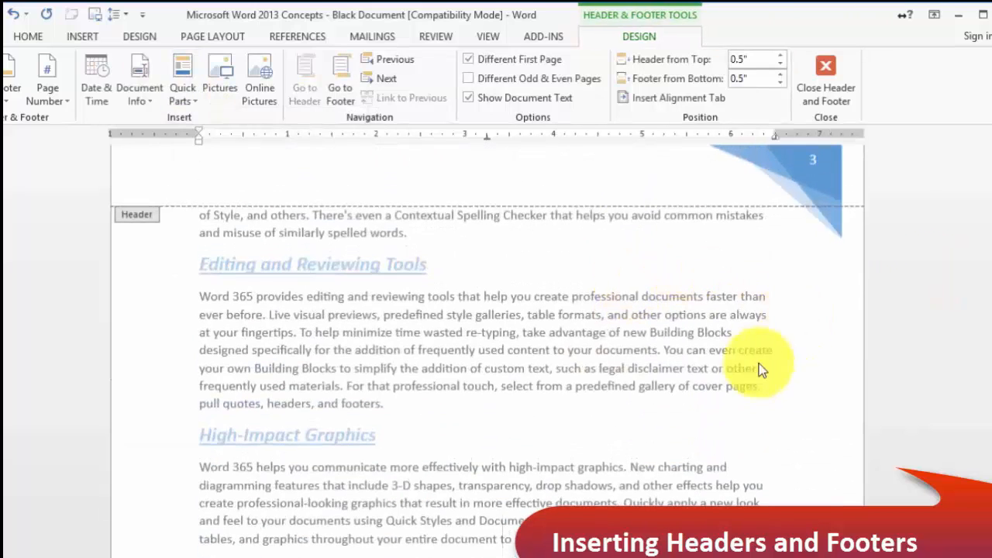
Scroll down the pages and close header and footer editing.
scroll(760, 365, down, 3)
scroll(695, 372, down, 3)
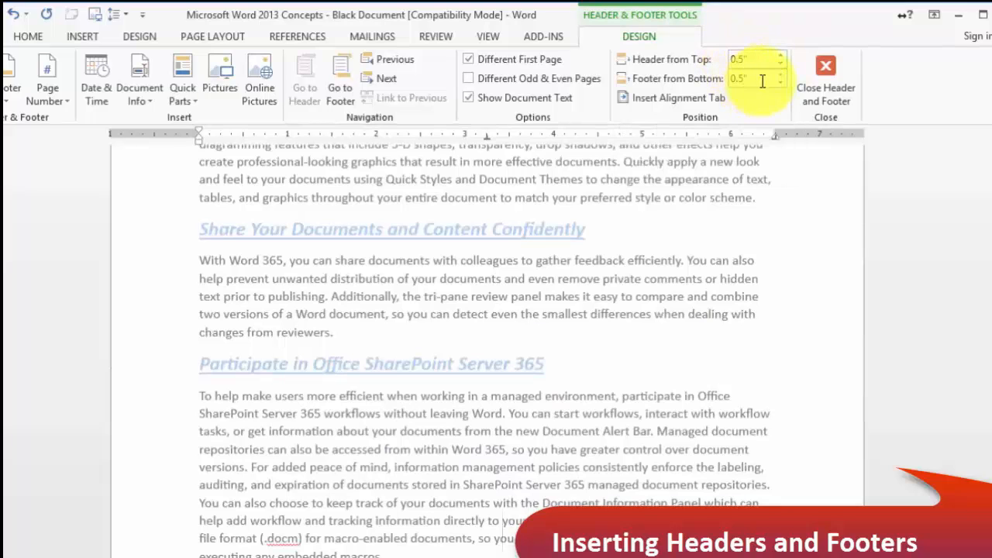
click(824, 77)
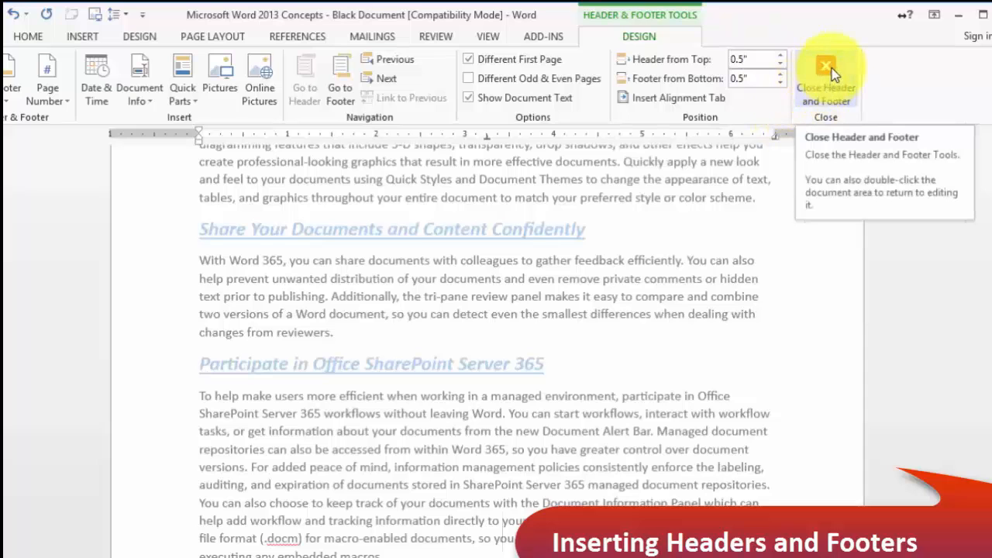
click(832, 68)
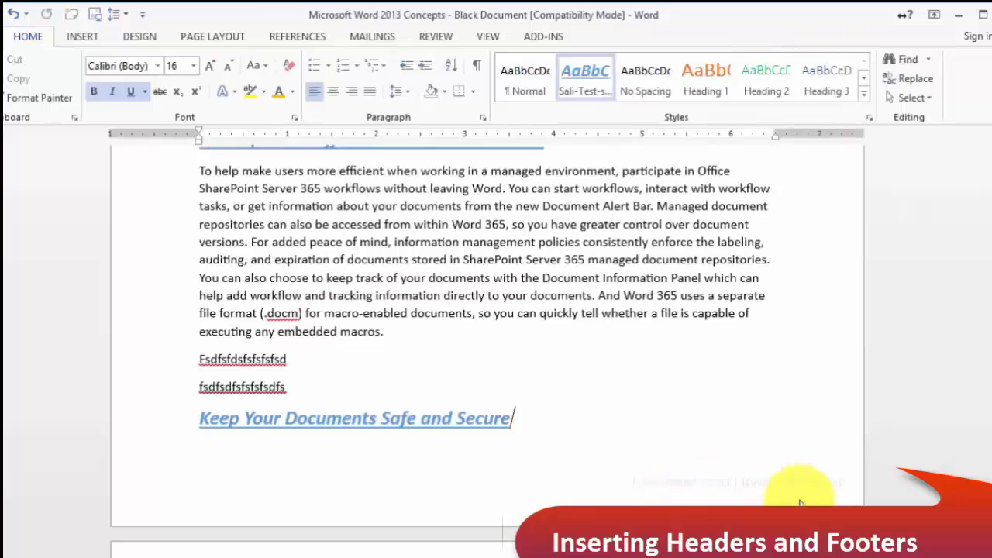
Reopen the footer and delete its document title and subtitle placeholder box.
double_click(746, 488)
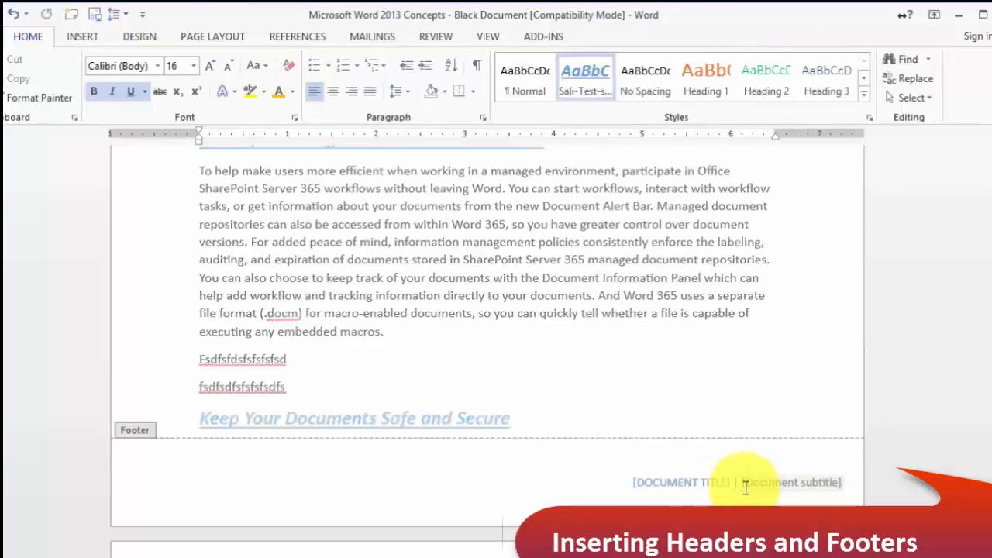
click(700, 484)
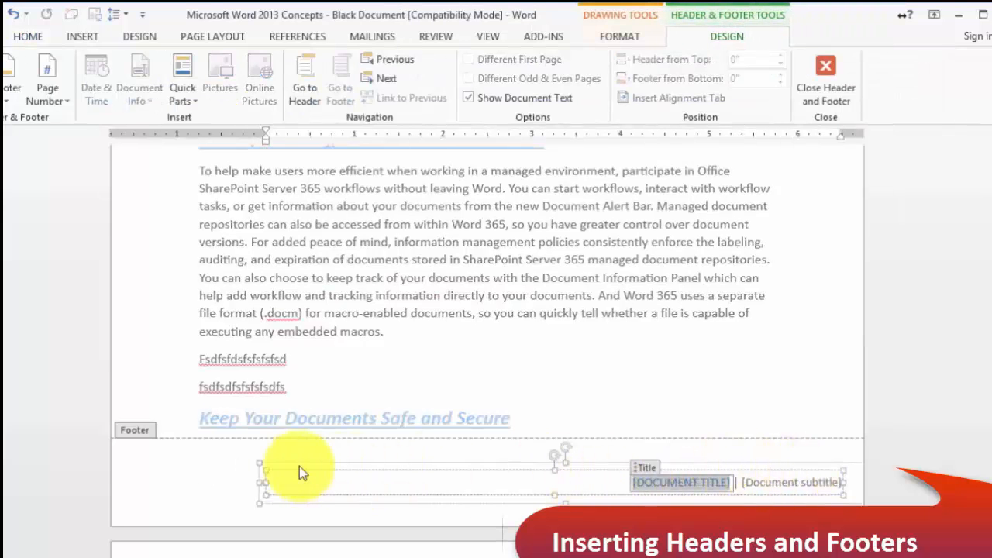
click(198, 474)
click(612, 493)
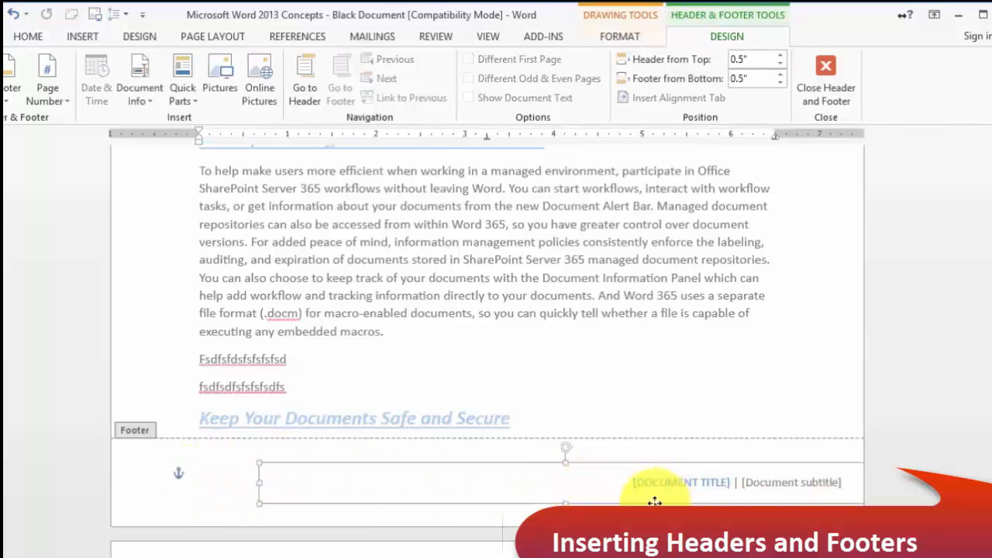
key(Delete)
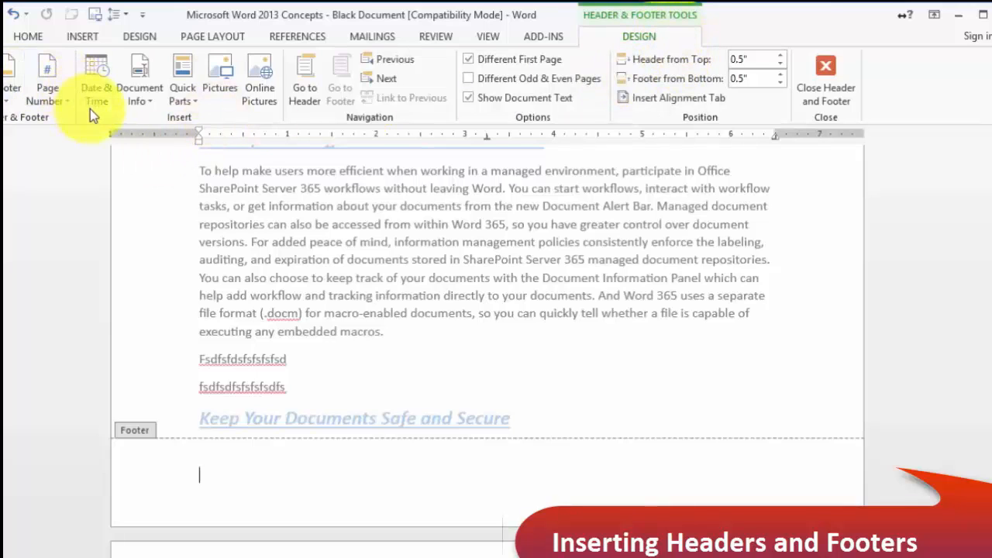
Add a Bottom of Page number, replacing the plain number with Bold Numbers 2 'Page X of Y'.
click(65, 104)
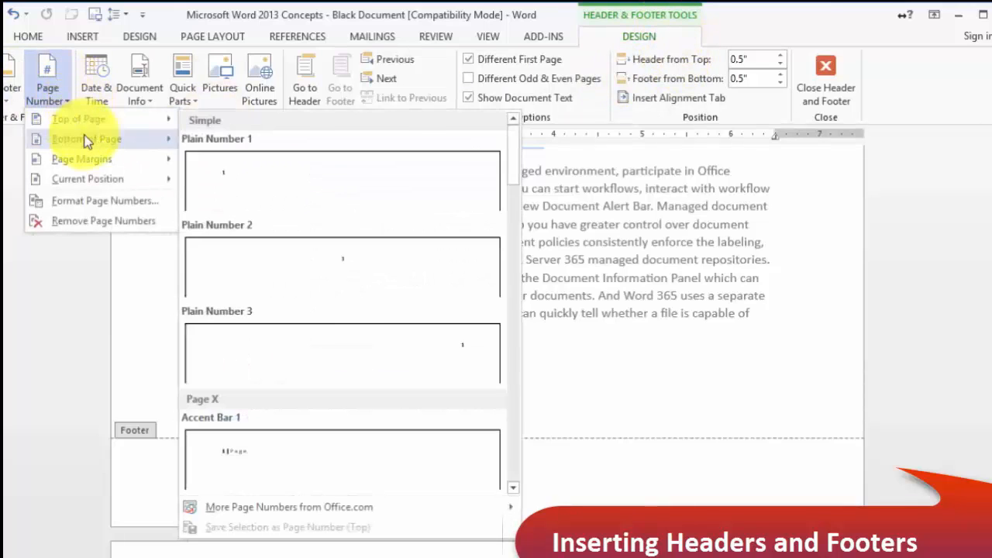
mouse_move(87, 141)
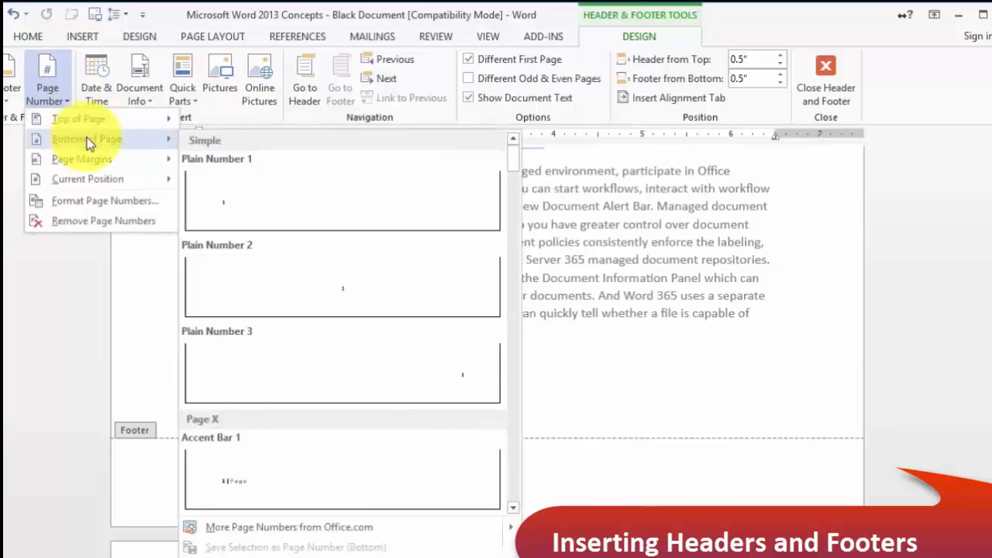
click(425, 379)
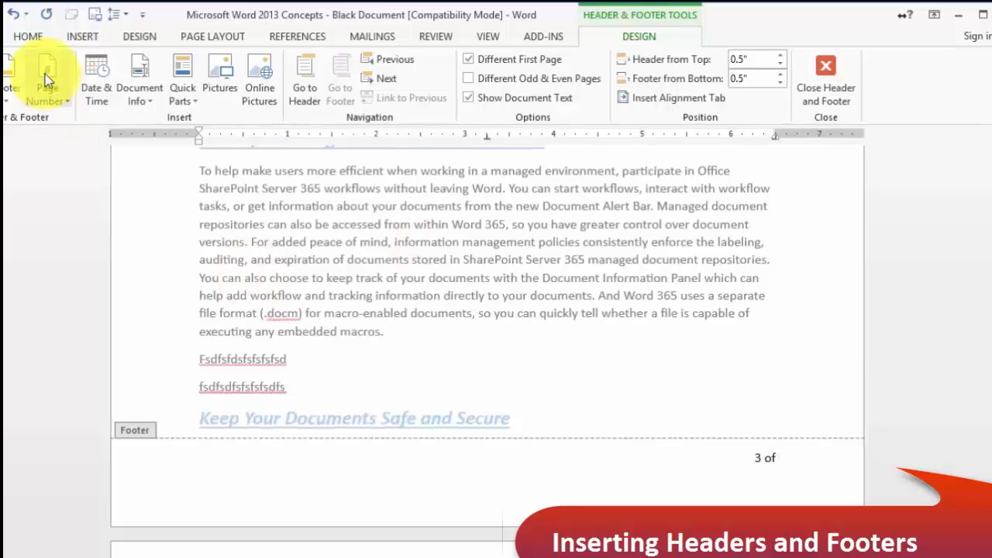
click(66, 101)
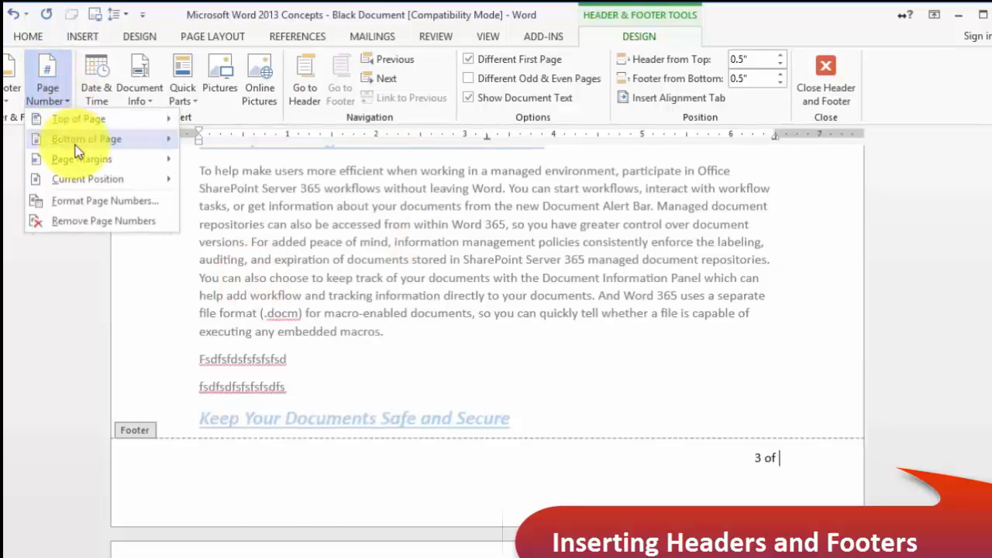
mouse_move(77, 147)
scroll(349, 349, down, 10)
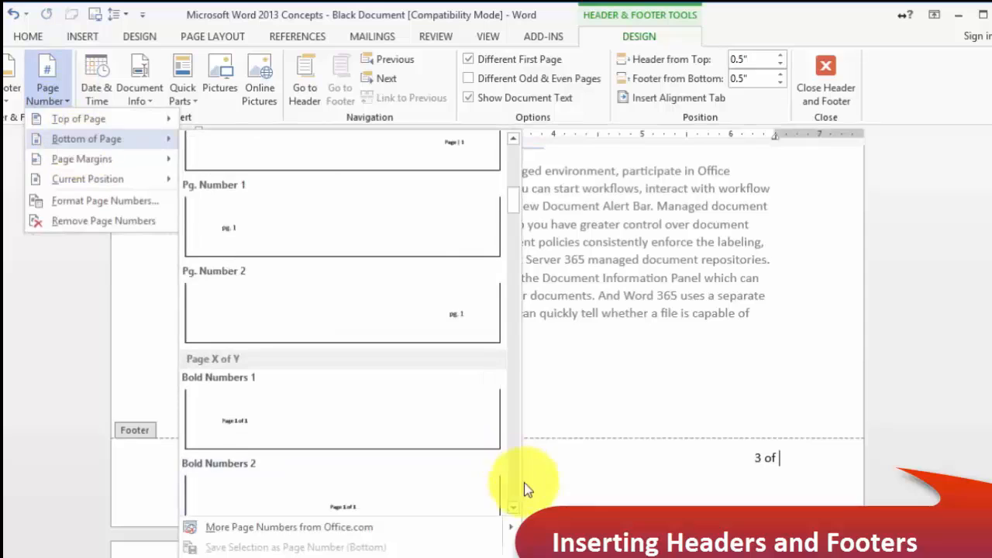
click(348, 509)
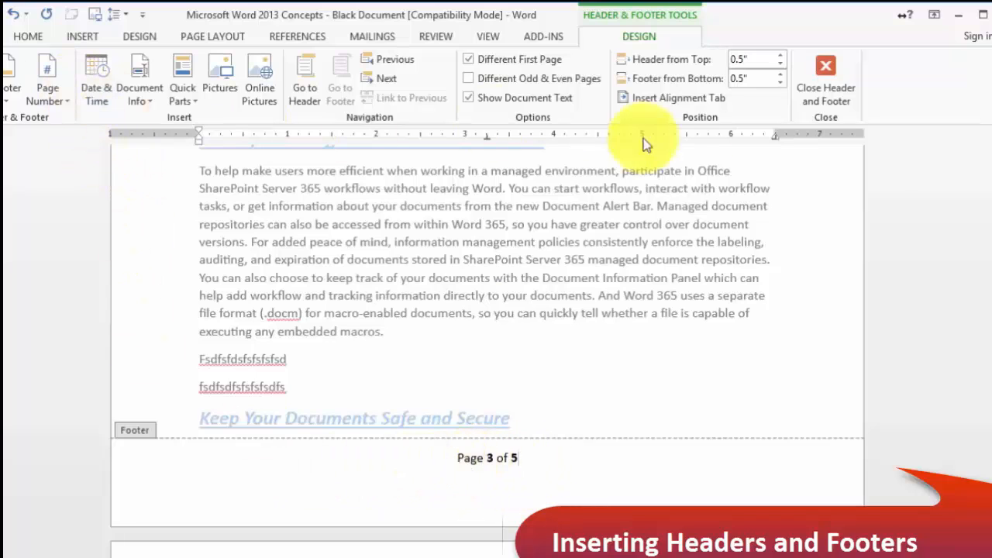
Right-align the 'Page 3 of 5' footer text from the Home tab.
click(28, 36)
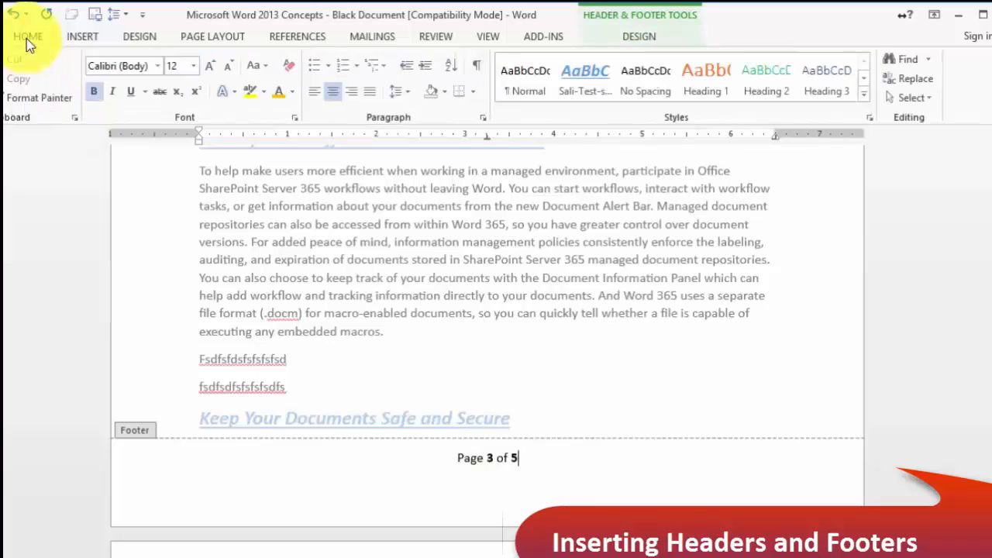
click(353, 92)
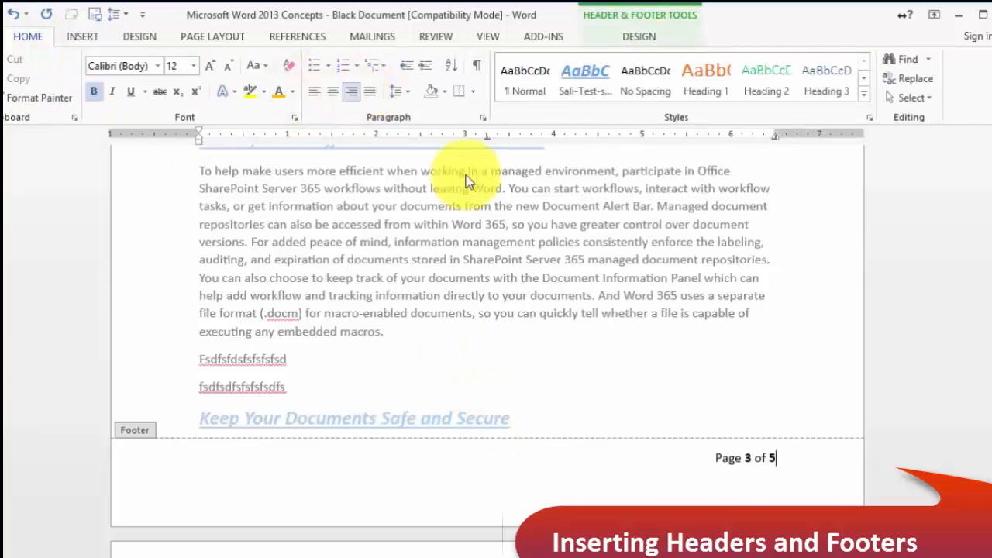
click(631, 473)
scroll(640, 420, up, 12)
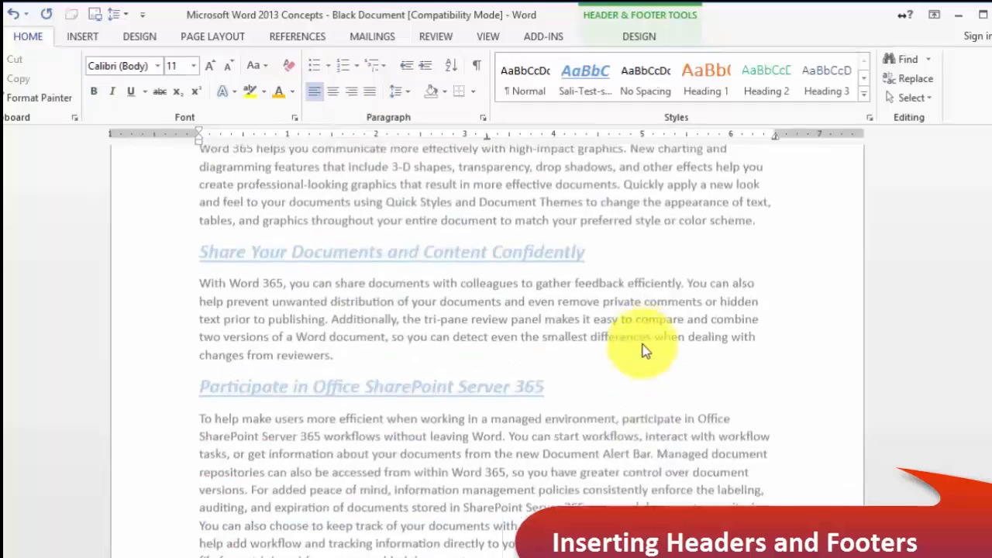
scroll(542, 372, down, 5)
scroll(469, 345, down, 6)
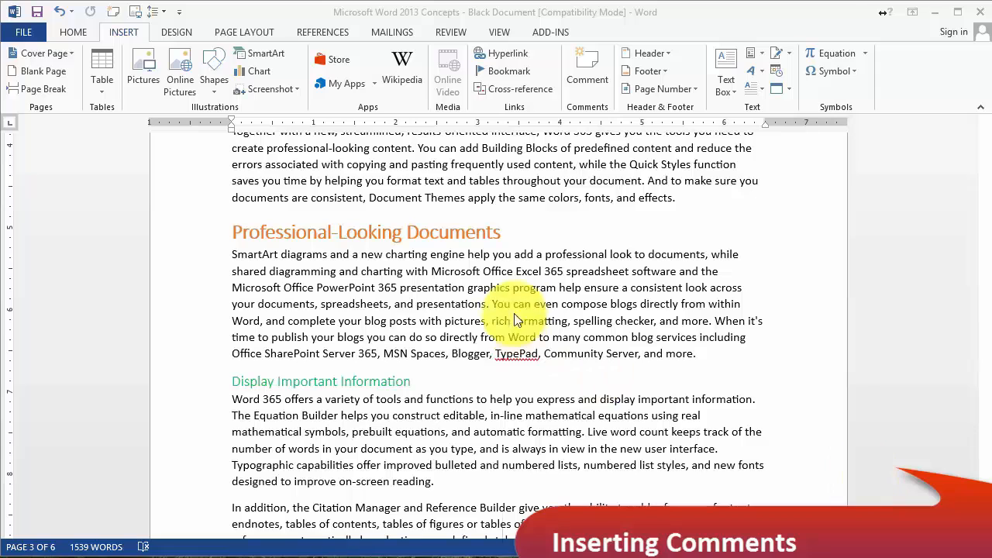
Comment on the Professional-Looking Documents heading: 'Can you post some sample pictures of Professional Looking documents.'.
click(512, 235)
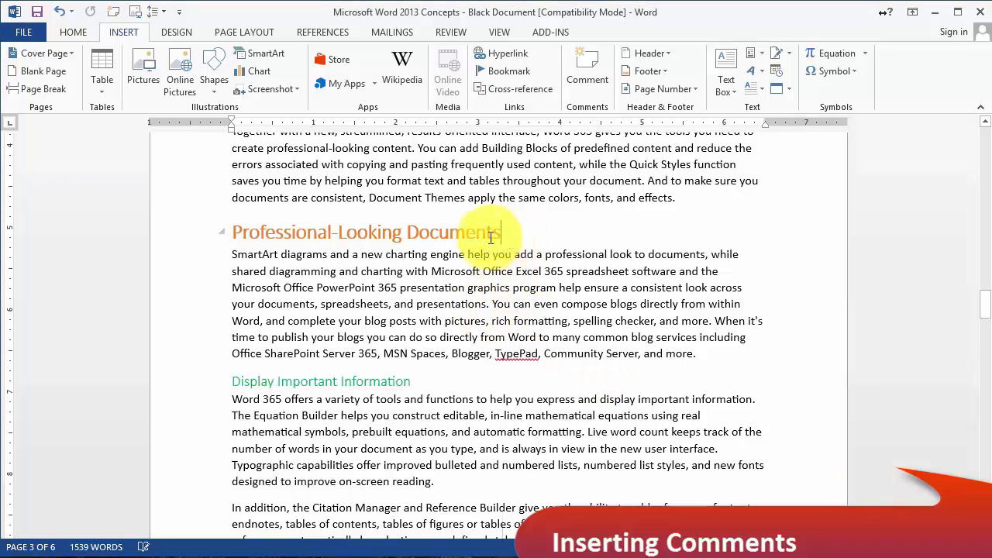
drag(492, 230, 236, 231)
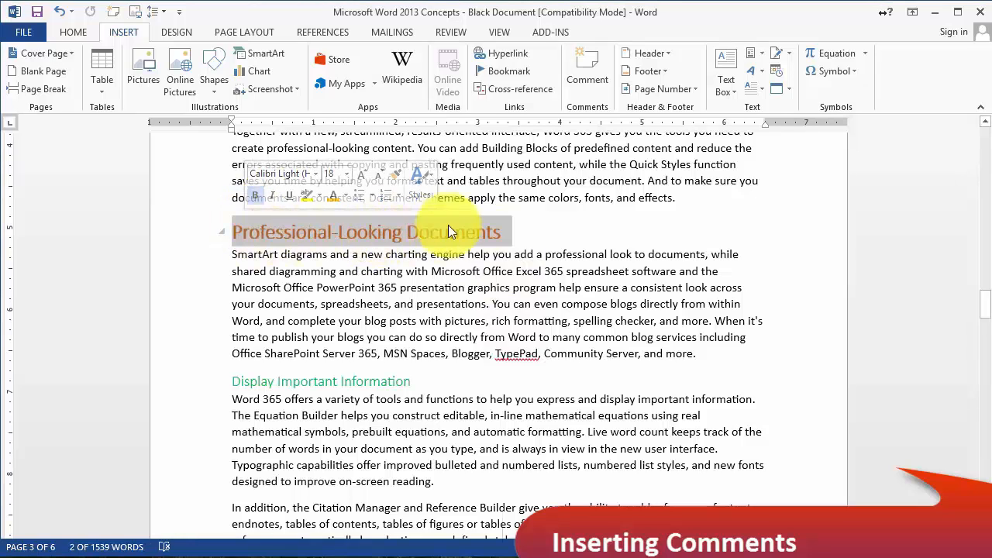
click(513, 235)
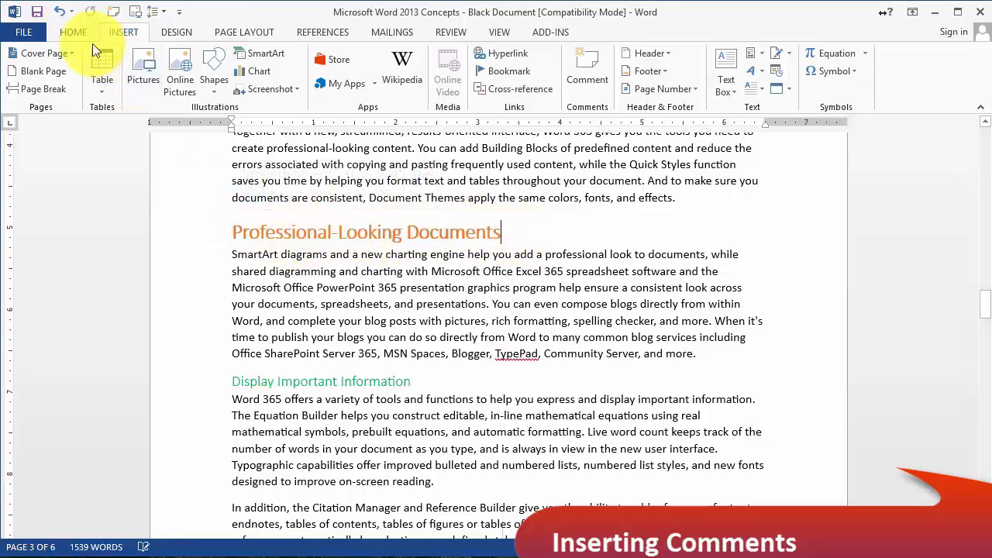
click(592, 74)
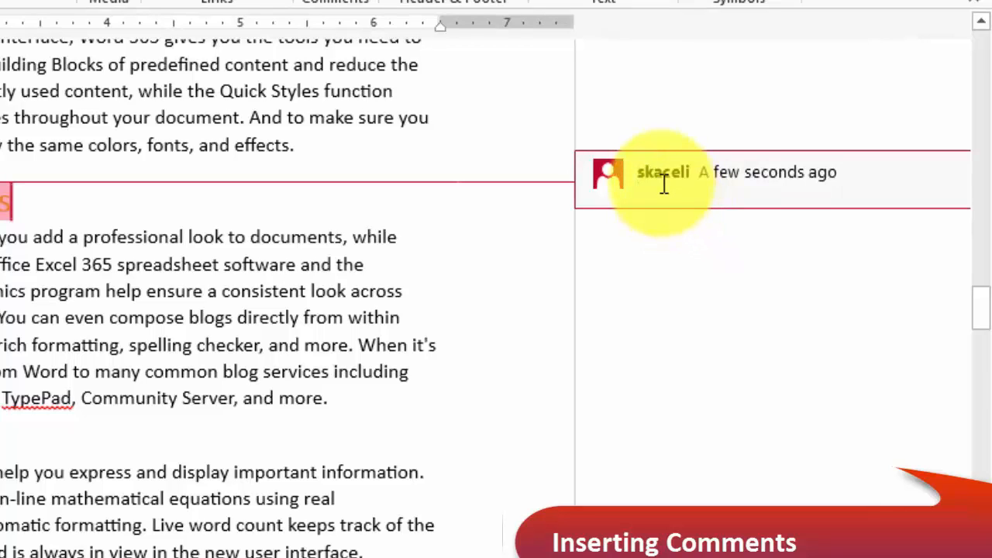
text(Can you post some sample pictures of Professional Looking documents.)
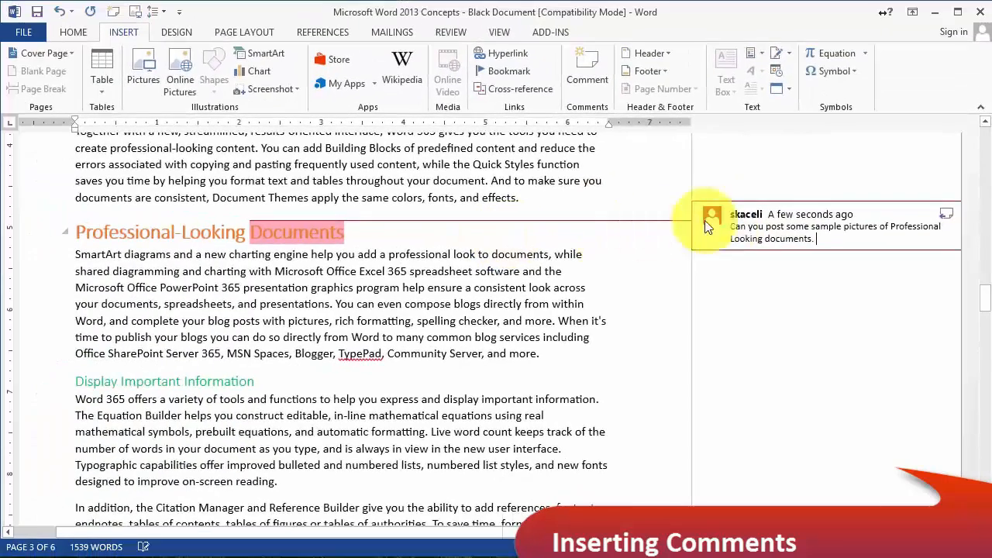
click(458, 354)
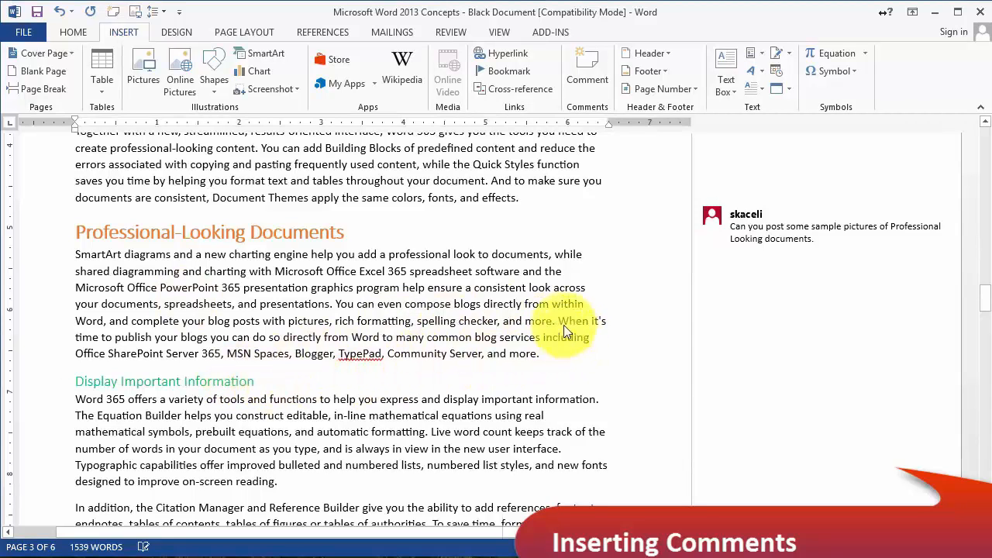
Add a second comment on the word 'more' containing test text 'Dfdsfsdfdss' and 'sdfsd'.
click(587, 70)
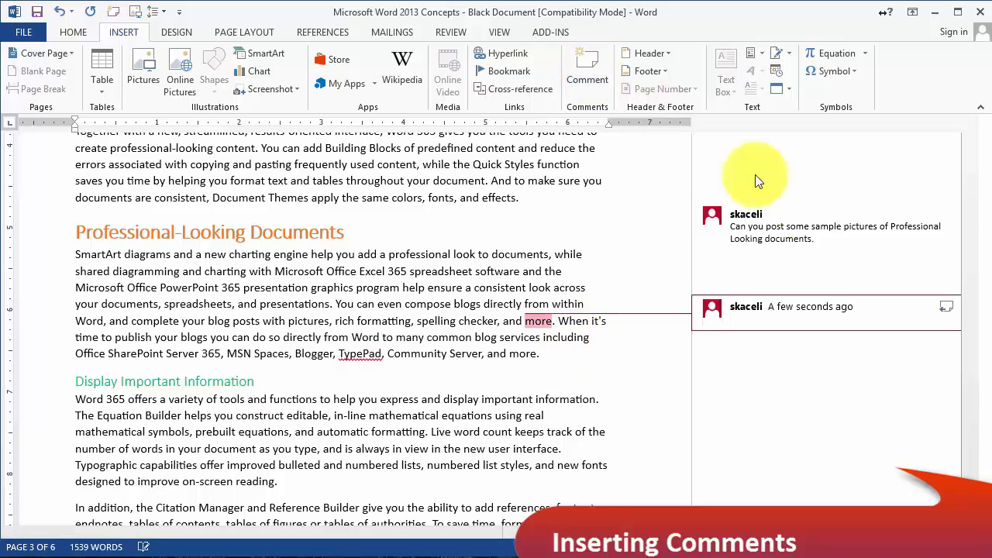
text(Dfdsfsdfdss)
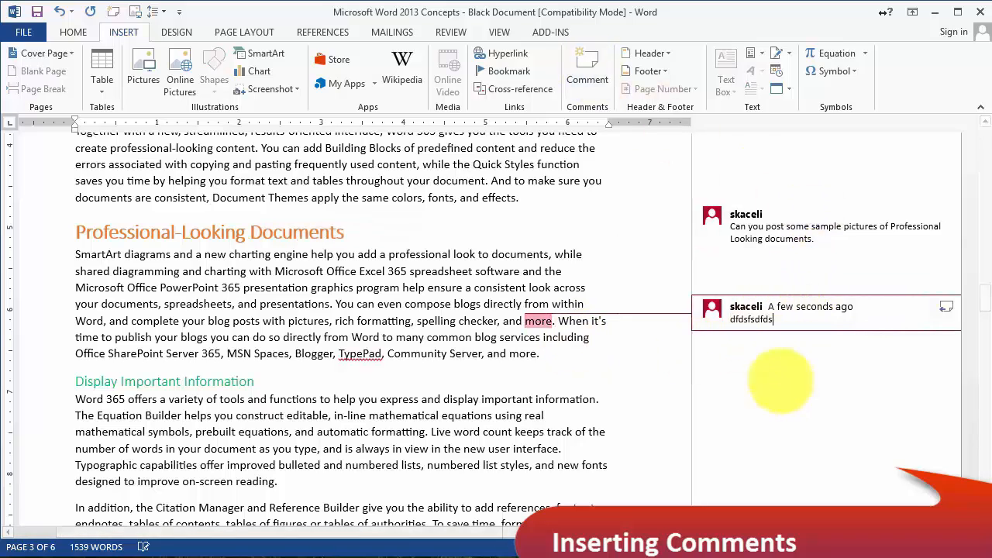
key(Return)
key(Return)
text(sdfsd)
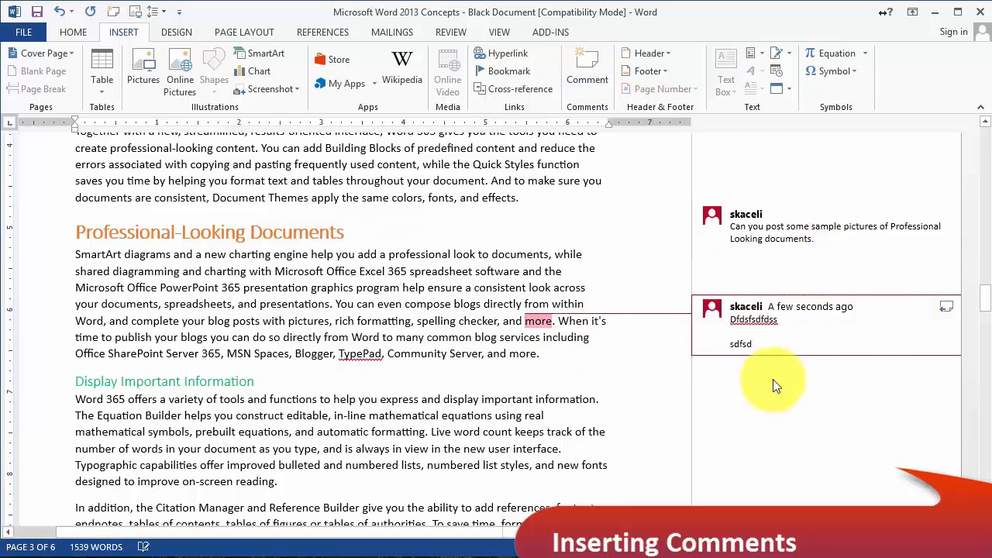
click(785, 217)
click(487, 302)
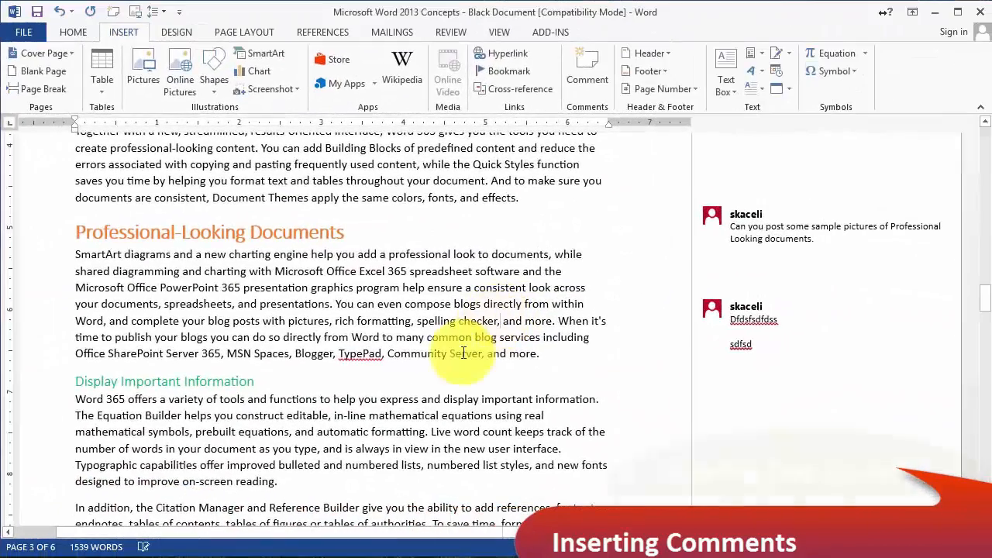
Insert a Banded Quote text box at the Blogger paragraph, then click back into the body text.
double_click(310, 354)
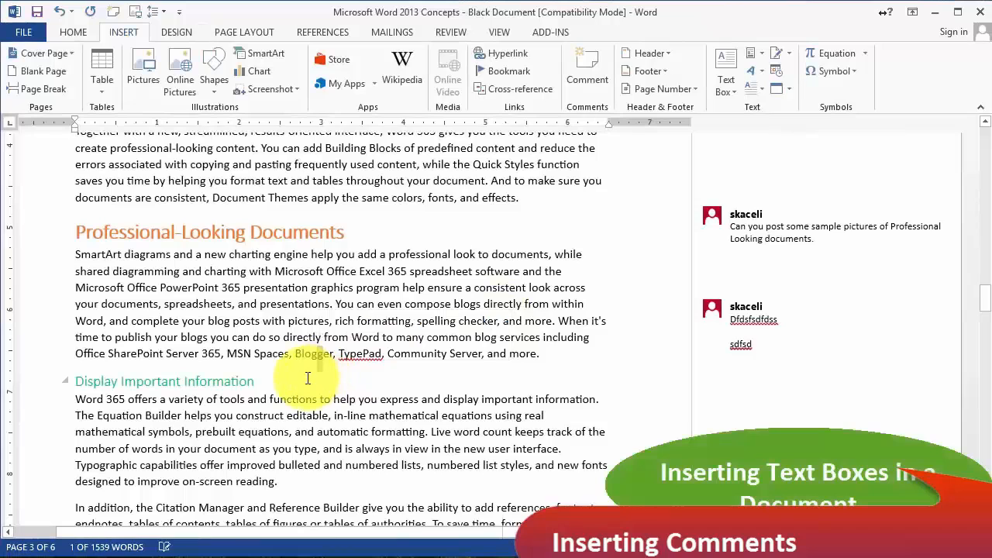
click(734, 86)
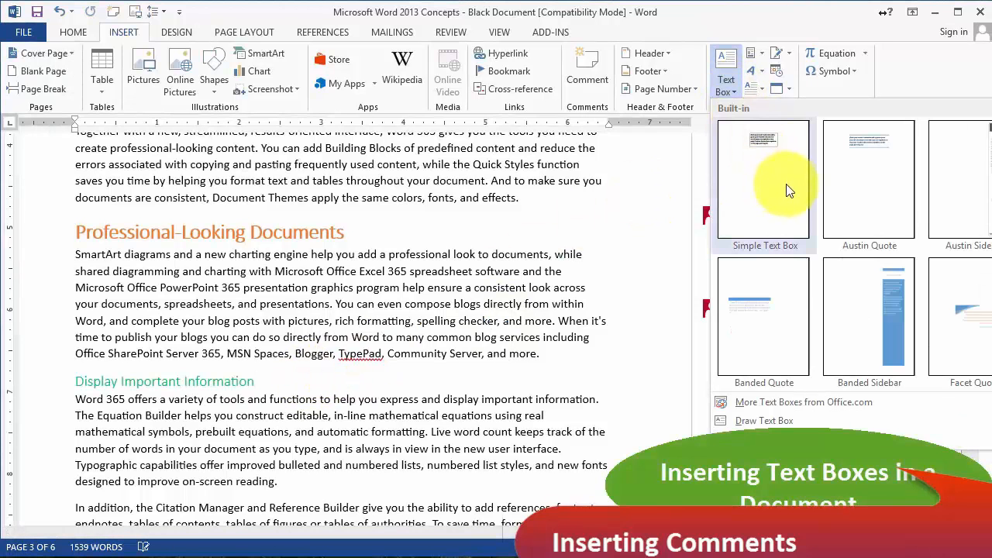
click(764, 322)
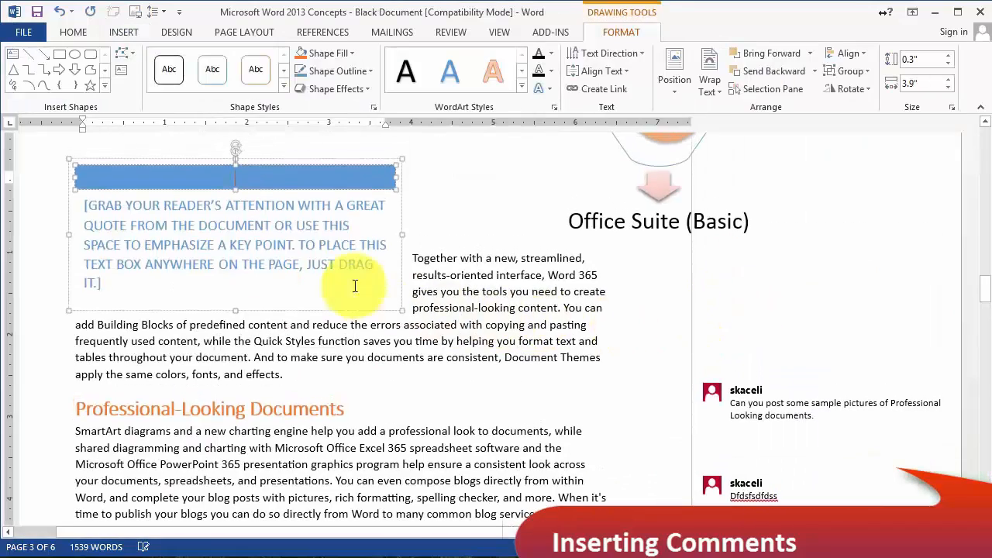
click(302, 255)
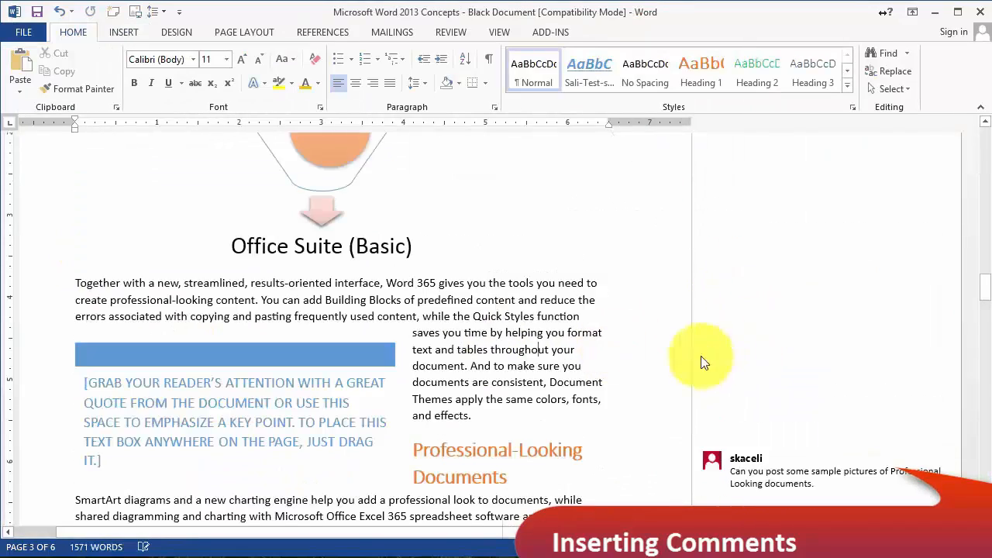
scroll(701, 356, down, 3)
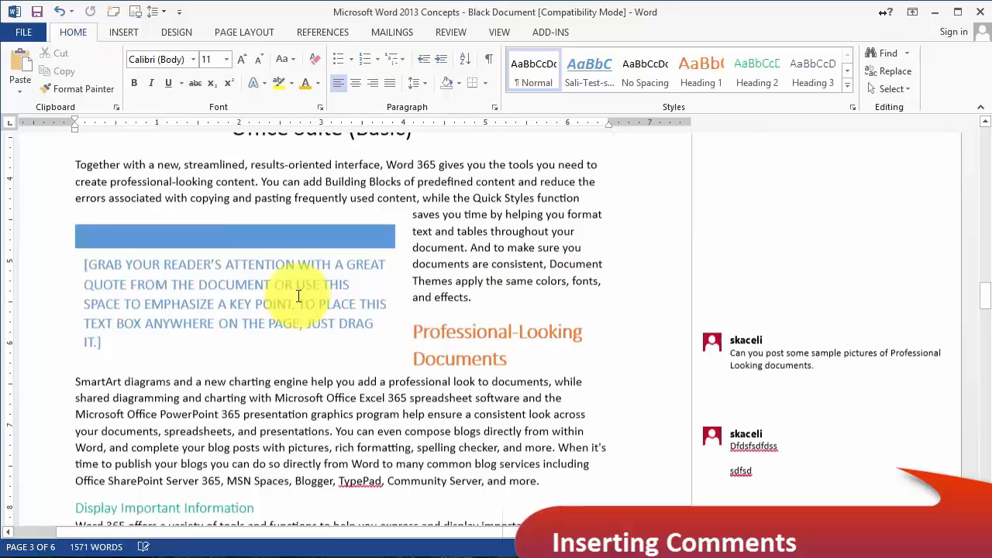
click(291, 234)
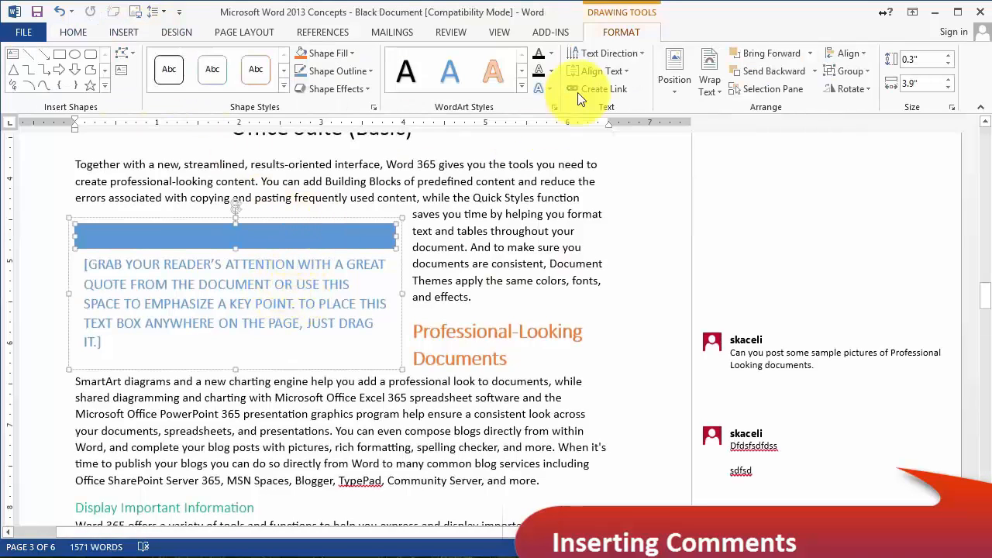
click(293, 457)
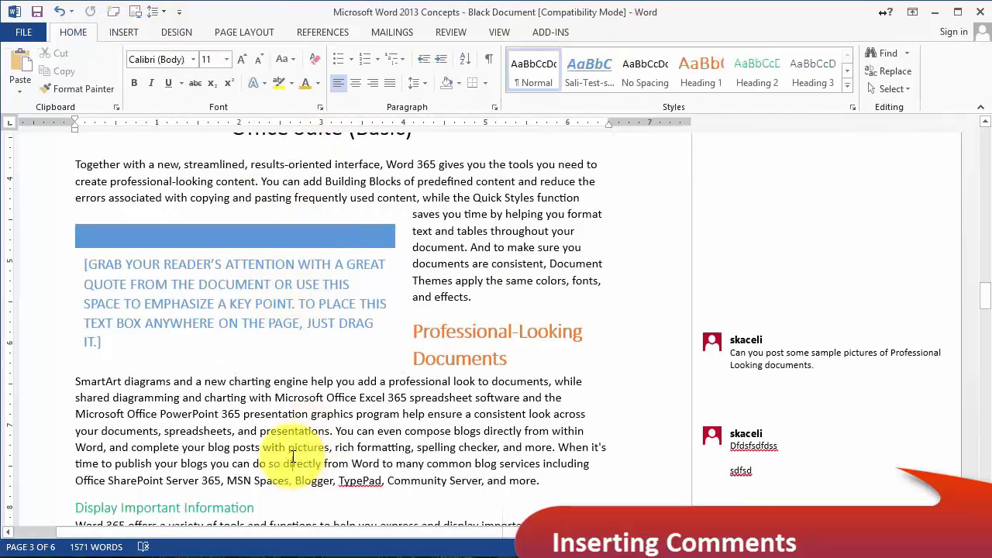
click(128, 34)
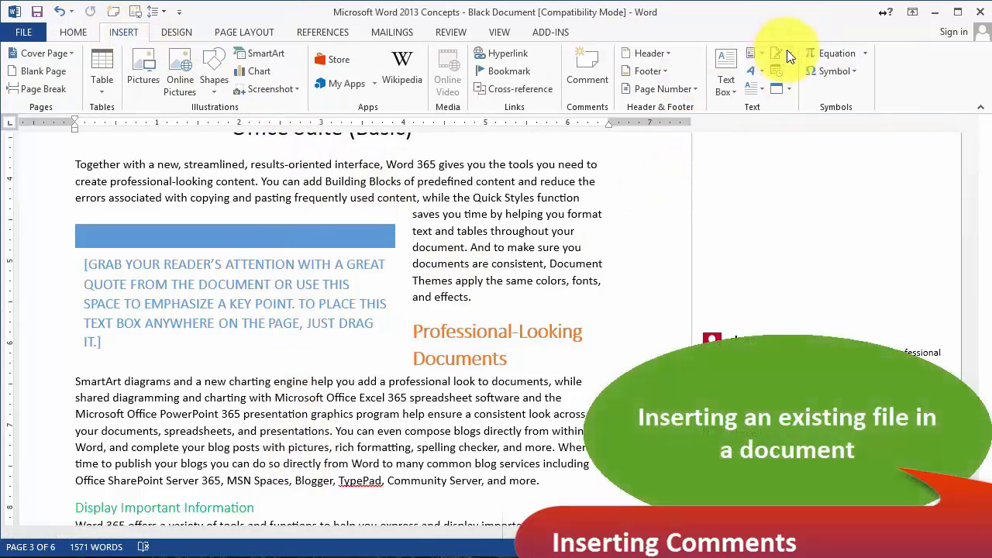
click(789, 90)
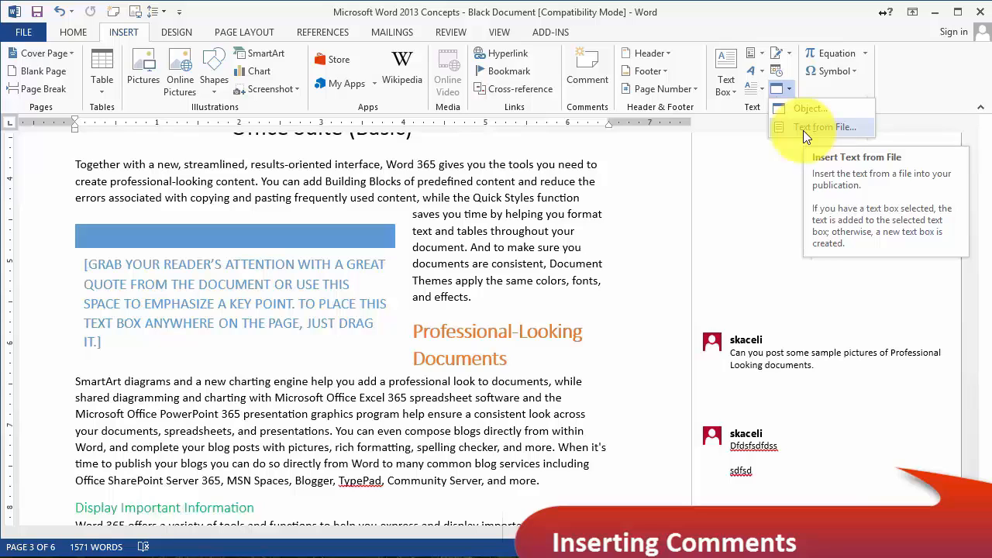
click(696, 225)
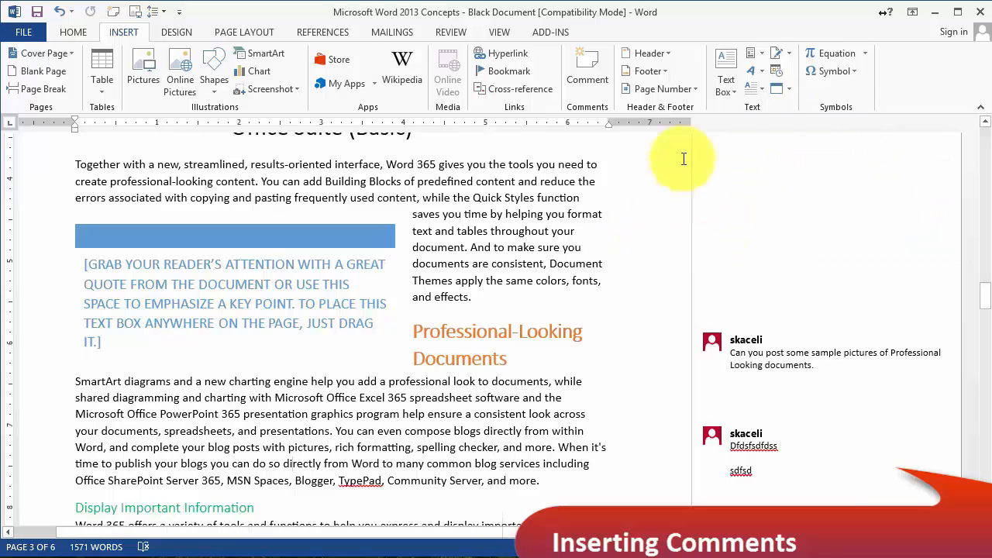
click(864, 56)
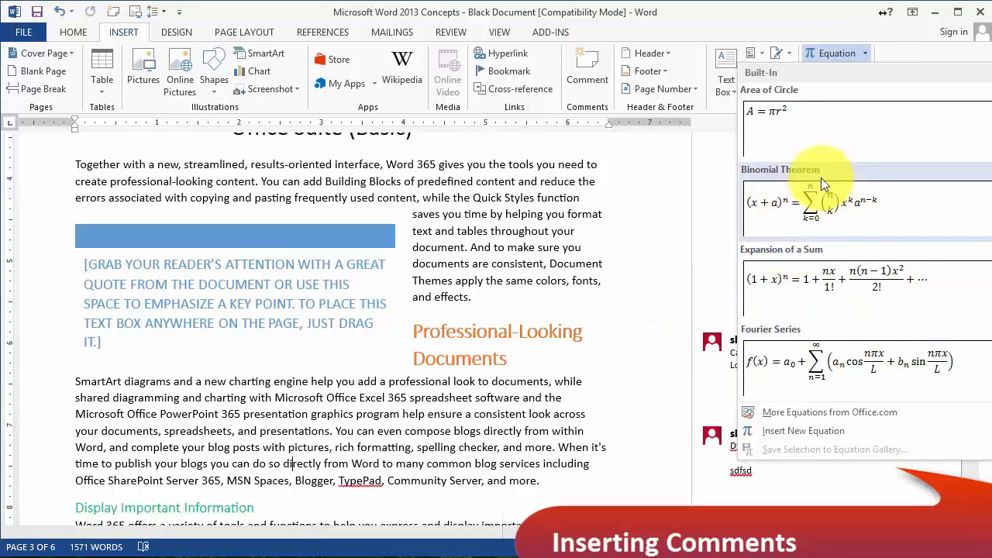
click(903, 53)
click(851, 73)
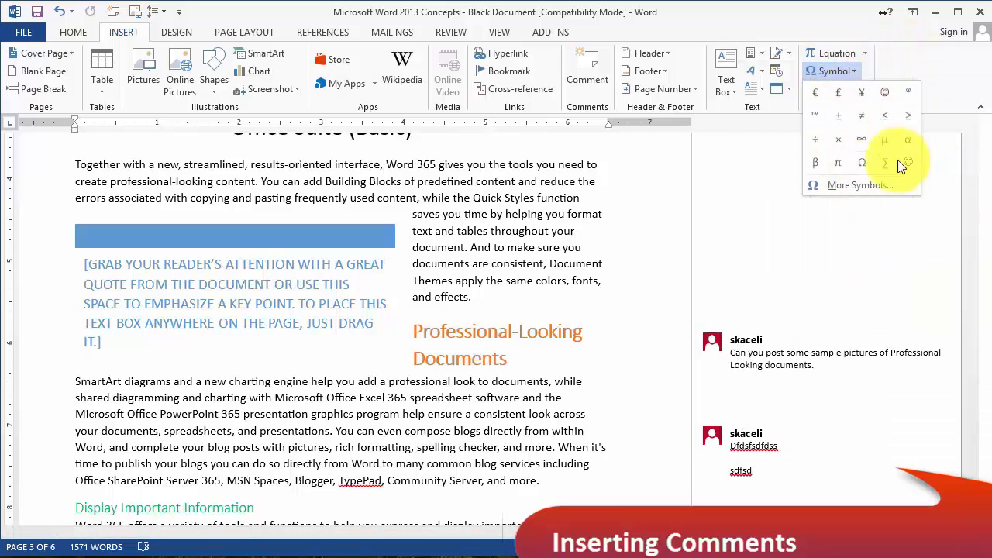
click(482, 413)
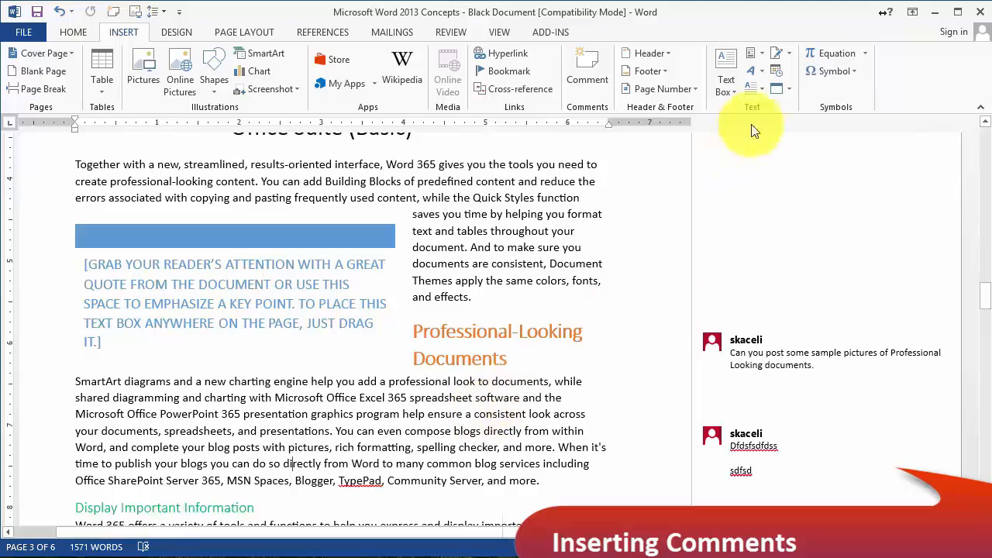
click(848, 73)
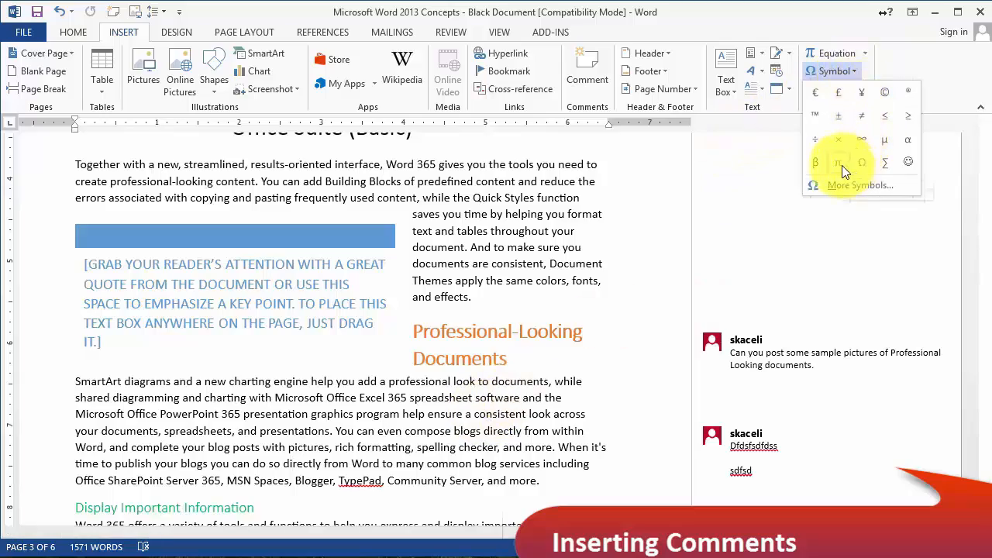
Choose ∑ (code 2211) in More Symbols, try a Ctrl+1,2 shortcut, then close without assigning it.
click(860, 185)
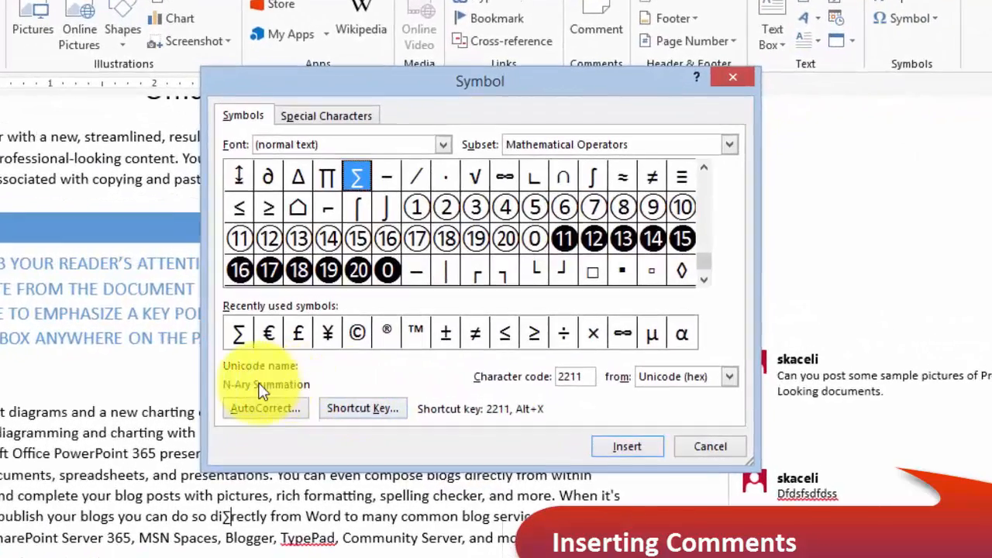
drag(583, 370, 552, 370)
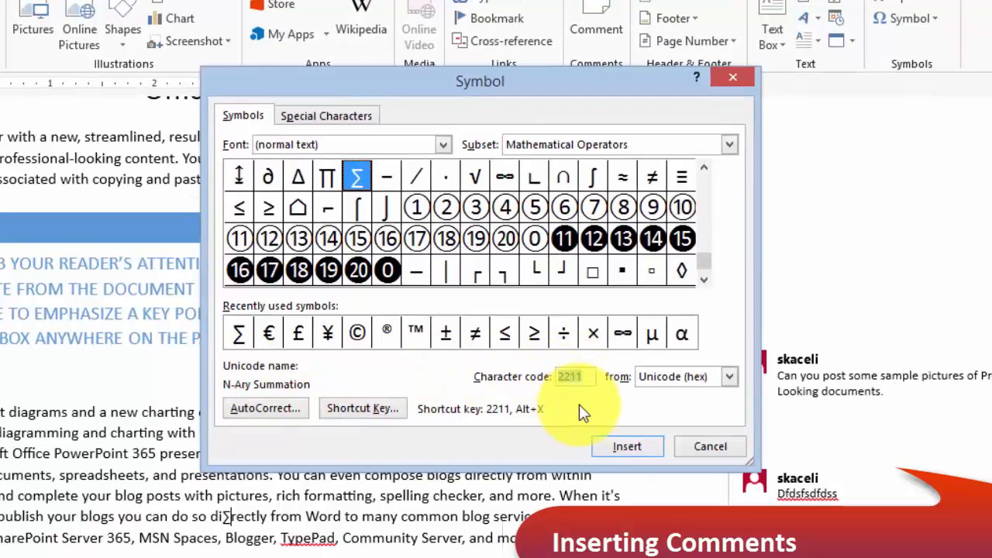
click(382, 414)
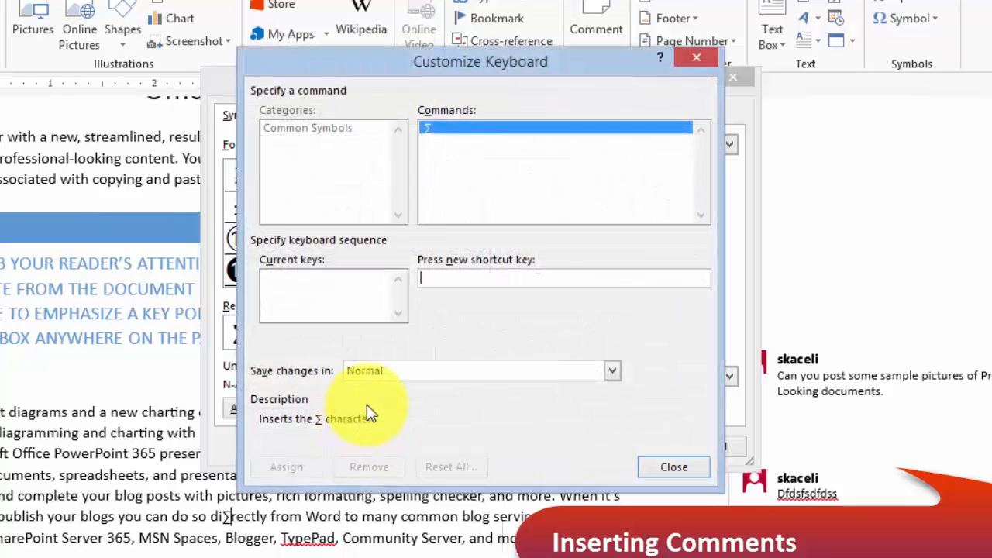
key(ctrl+1)
key(2)
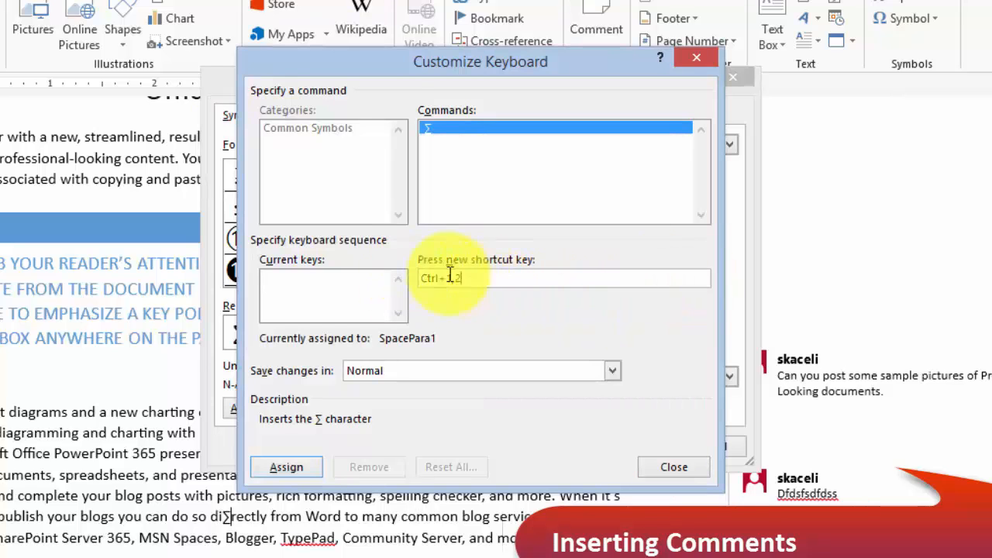
click(682, 467)
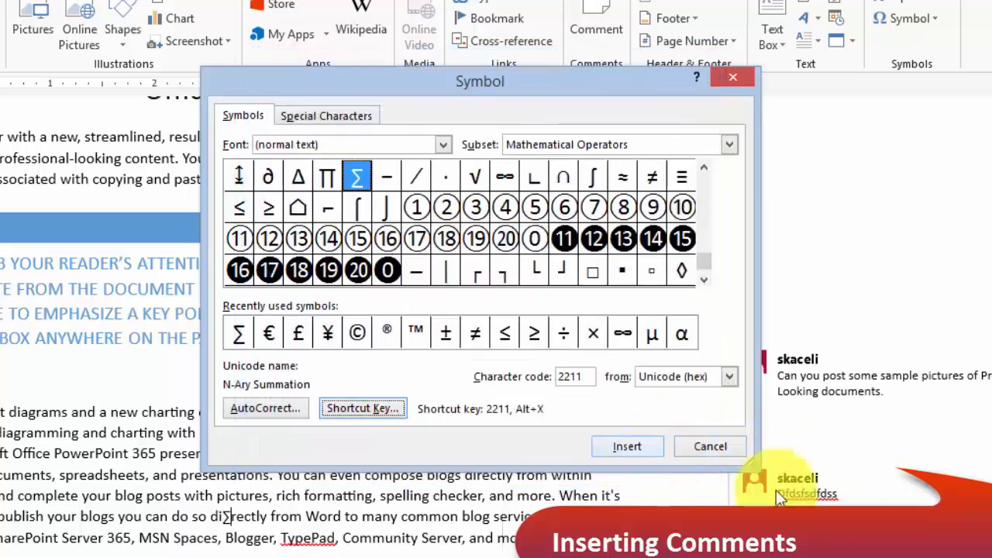
click(736, 447)
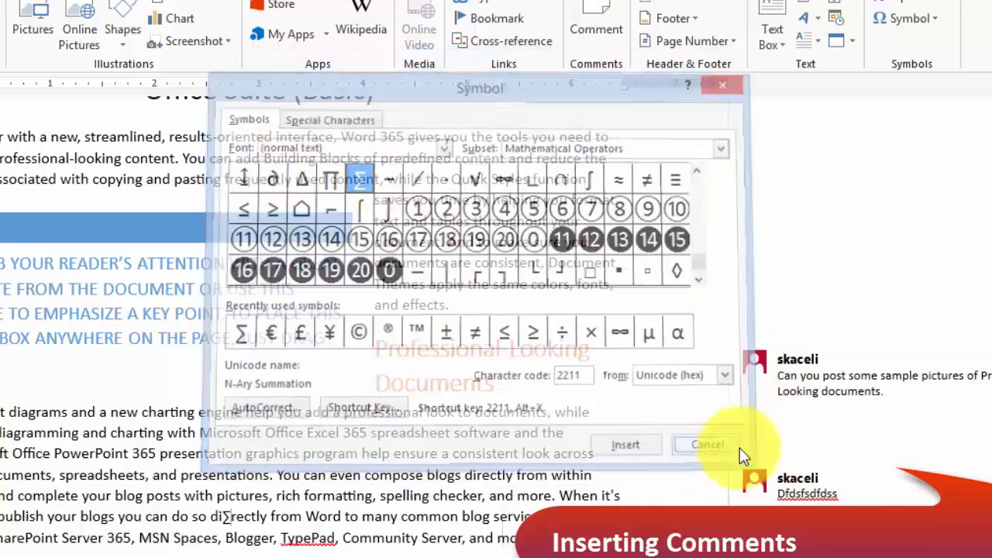
click(353, 474)
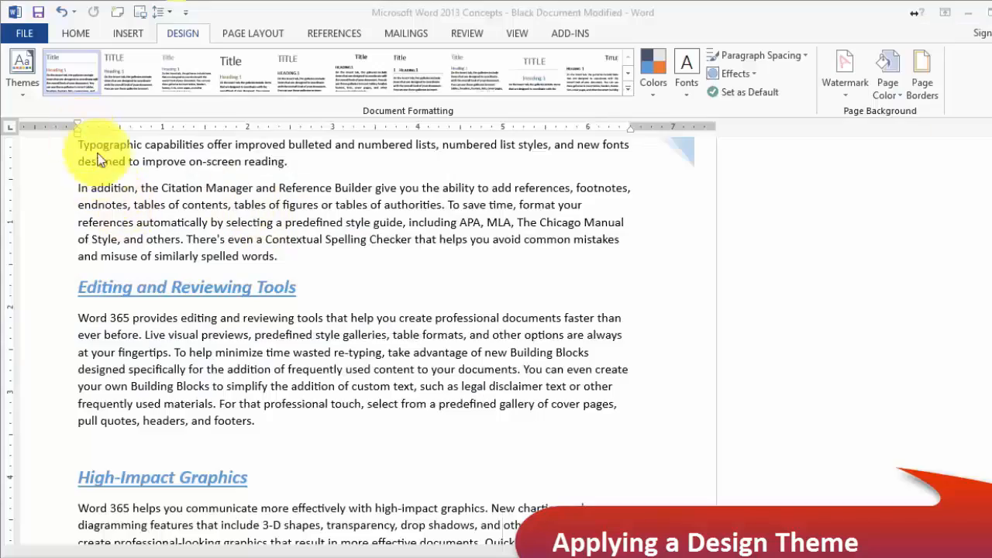
Scroll through the modified document and drag the scrollbar back to the 'Using Styles in Word 365' title page.
scroll(394, 328, up, 5)
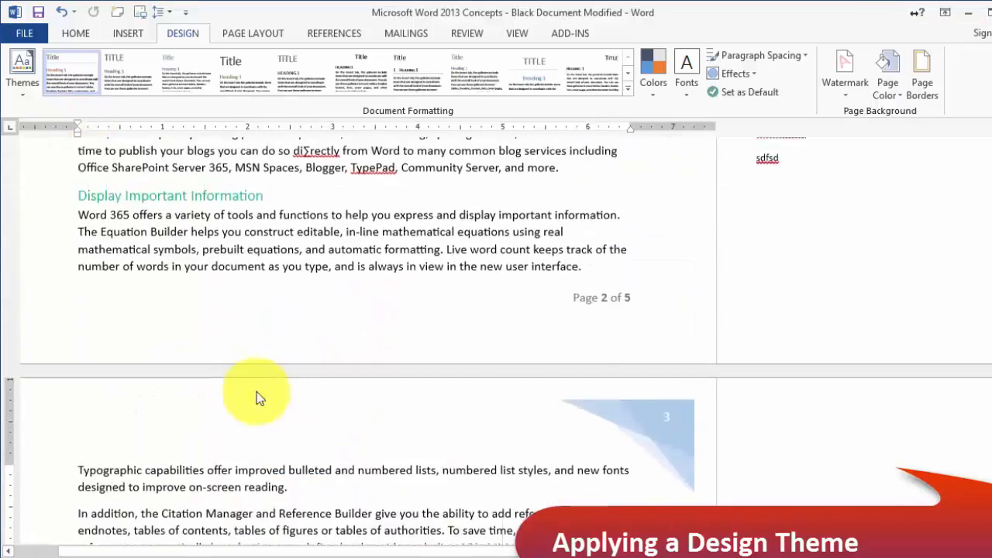
scroll(252, 408, down, 2)
scroll(256, 391, up, 1)
scroll(321, 398, down, 10)
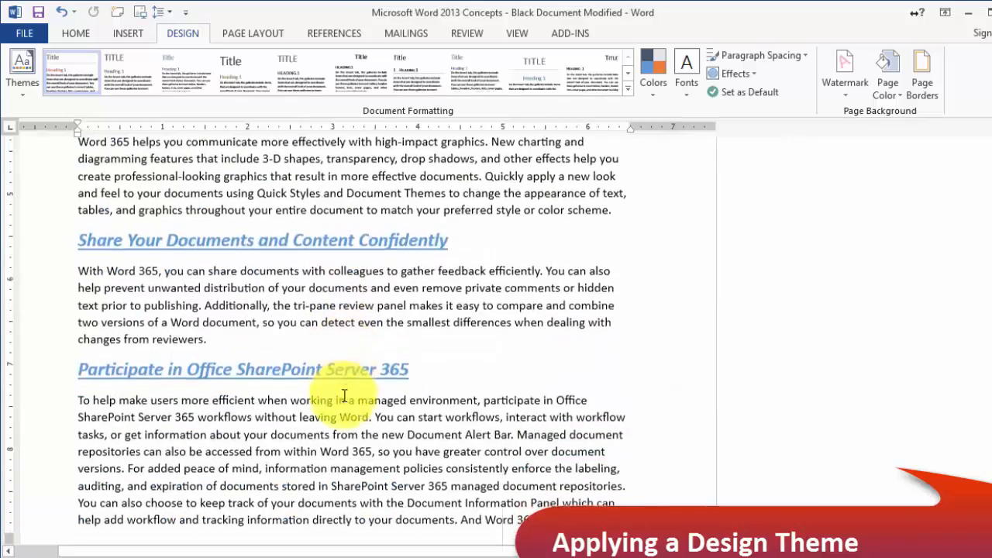
scroll(329, 422, down, 10)
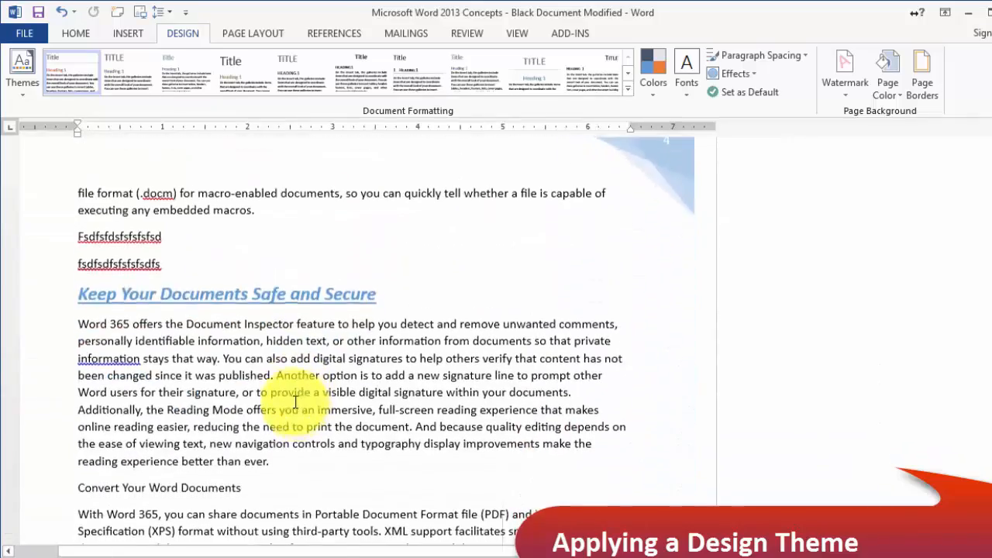
scroll(154, 271, up, 1)
click(186, 392)
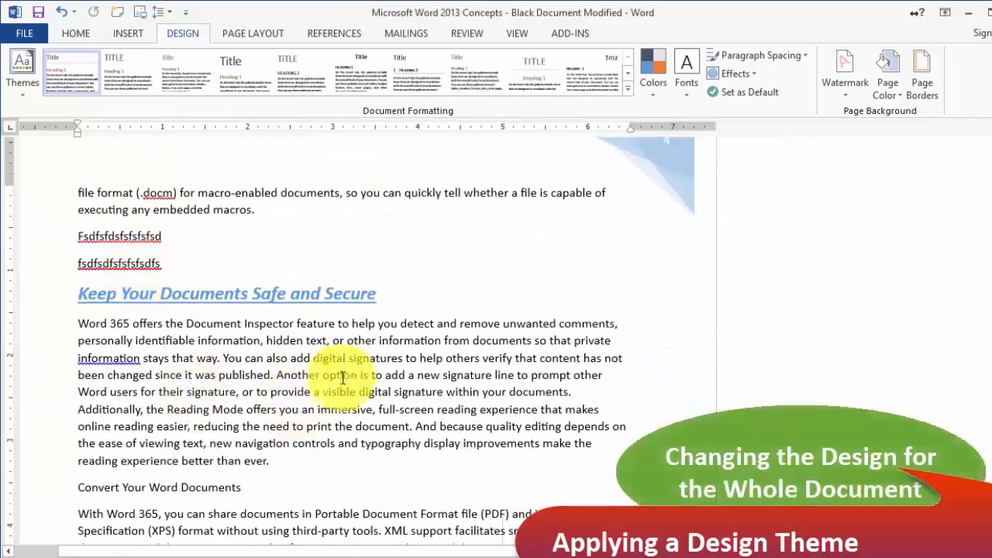
scroll(321, 385, down, 3)
scroll(321, 386, down, 2)
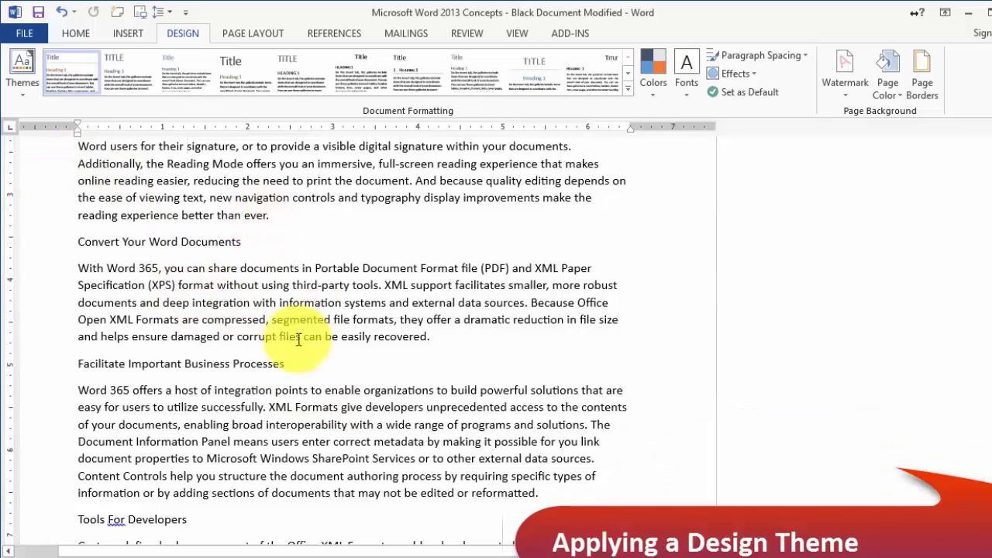
scroll(262, 354, up, 6)
drag(991, 409, 988, 203)
scroll(409, 285, up, 3)
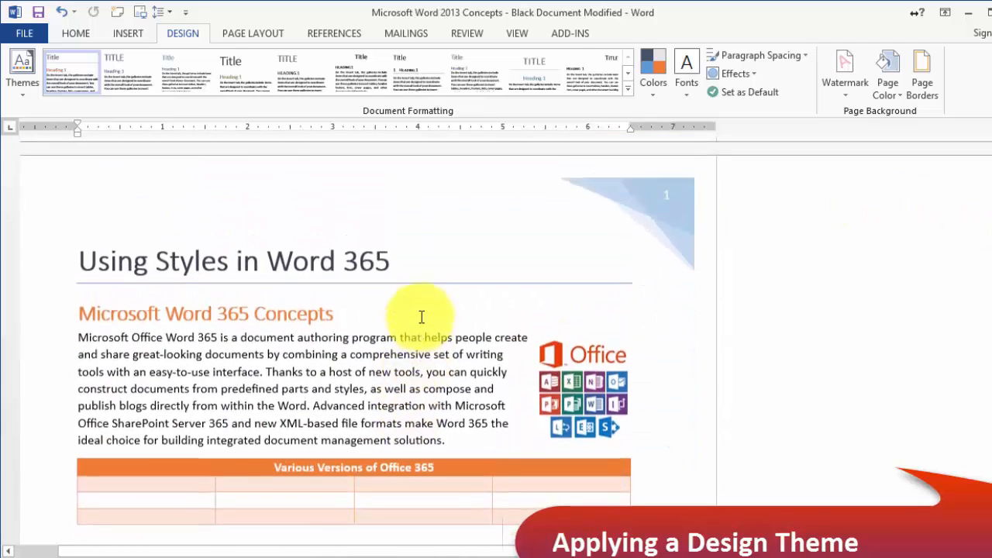
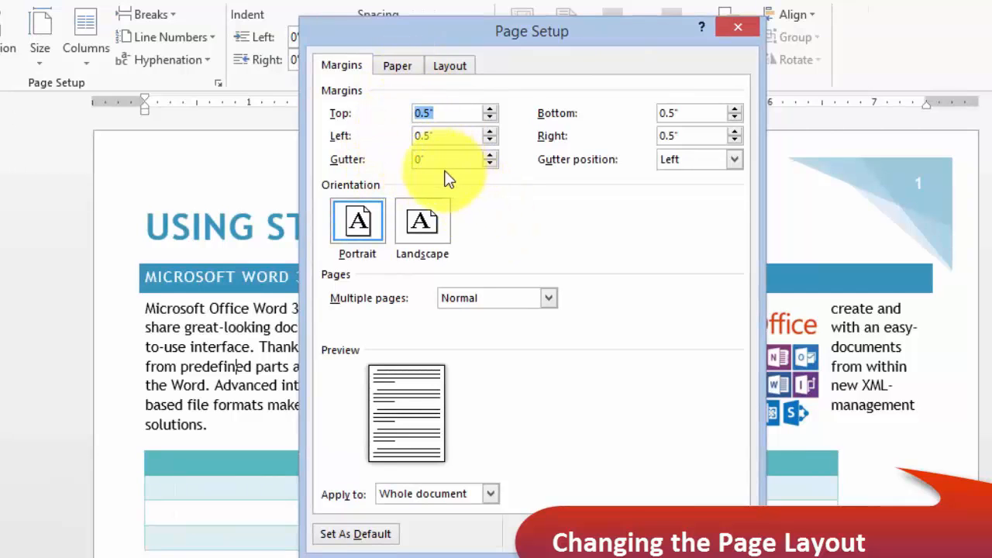
Review the Paper and Layout tabs, then close Page Setup with 0.5-inch margins on the whole document.
click(395, 68)
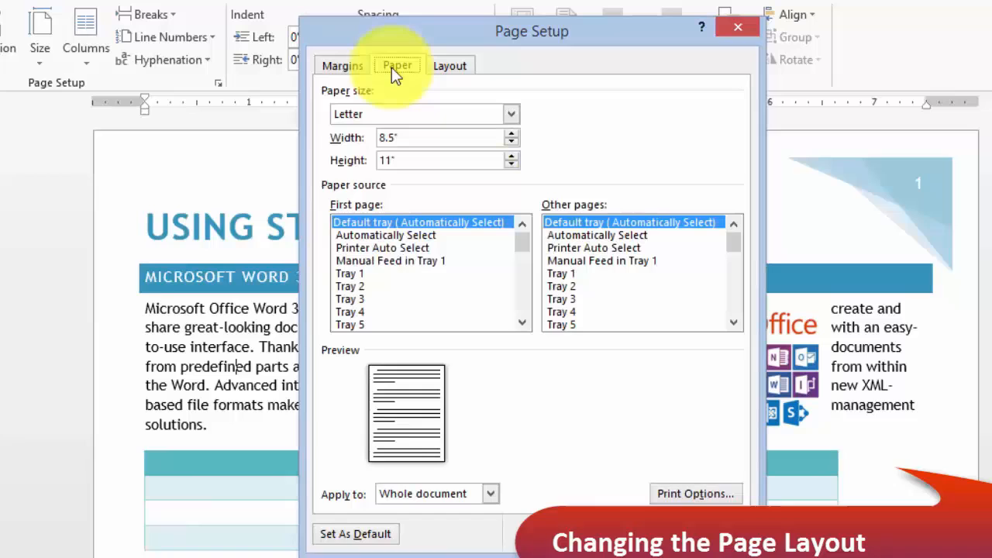
click(450, 68)
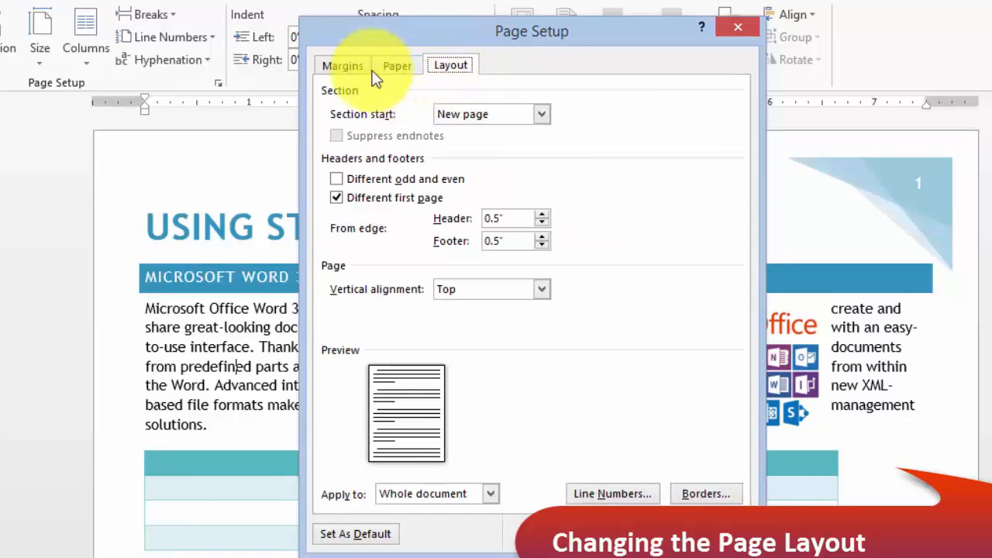
click(344, 67)
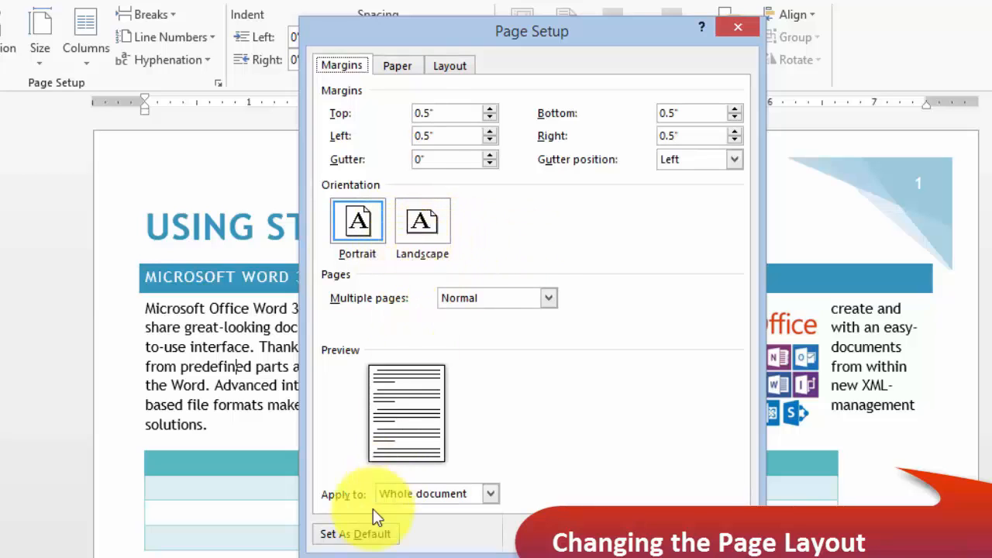
click(440, 494)
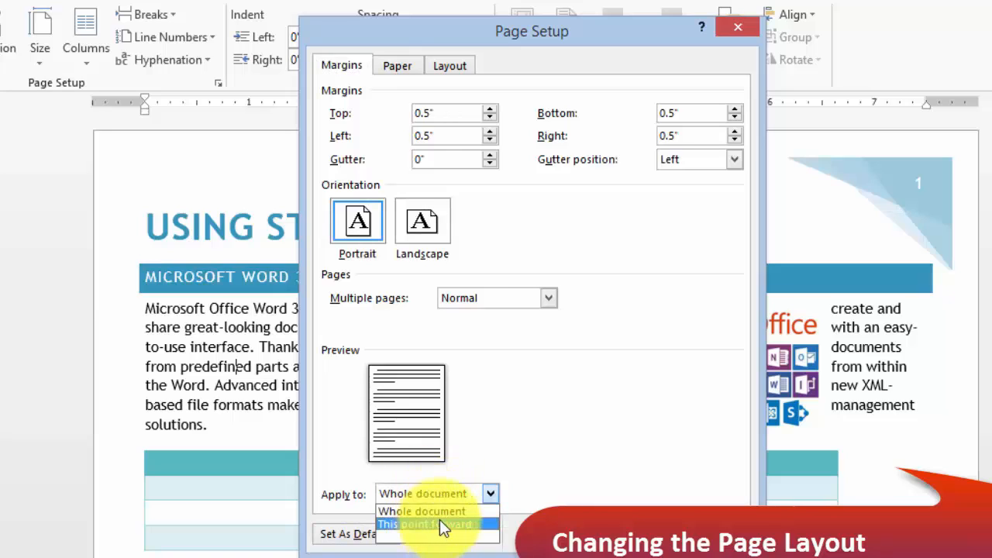
click(578, 403)
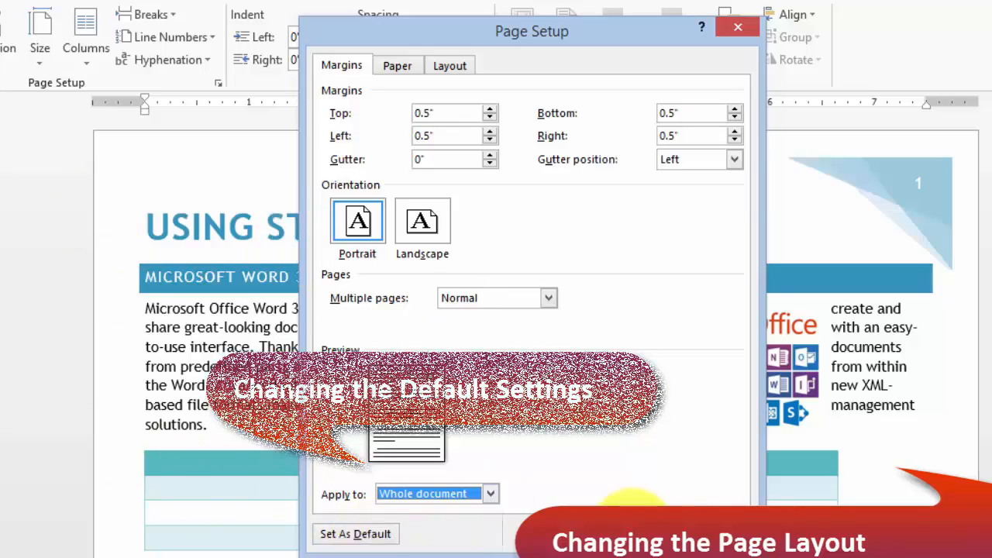
click(636, 533)
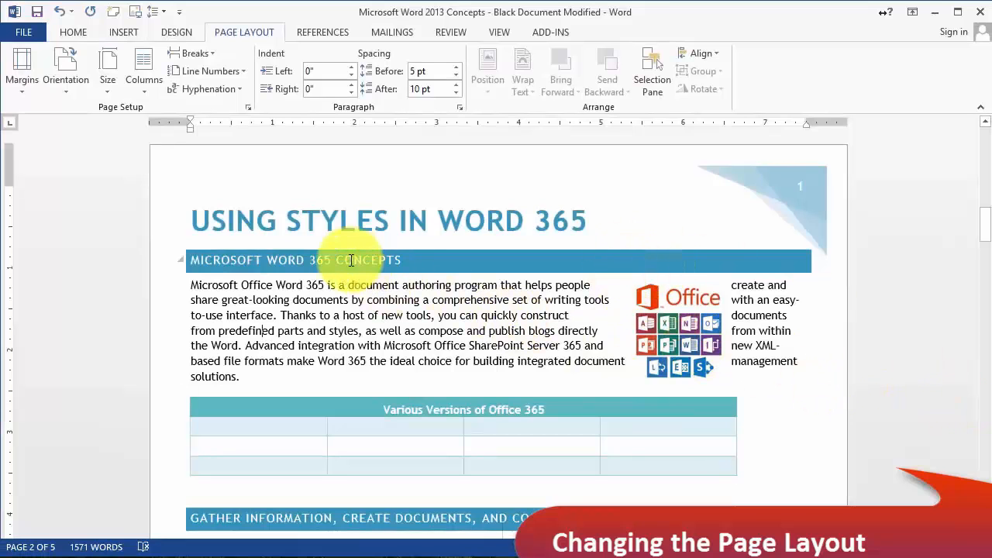
Switch the pages to landscape orientation and scroll to view the result.
click(77, 91)
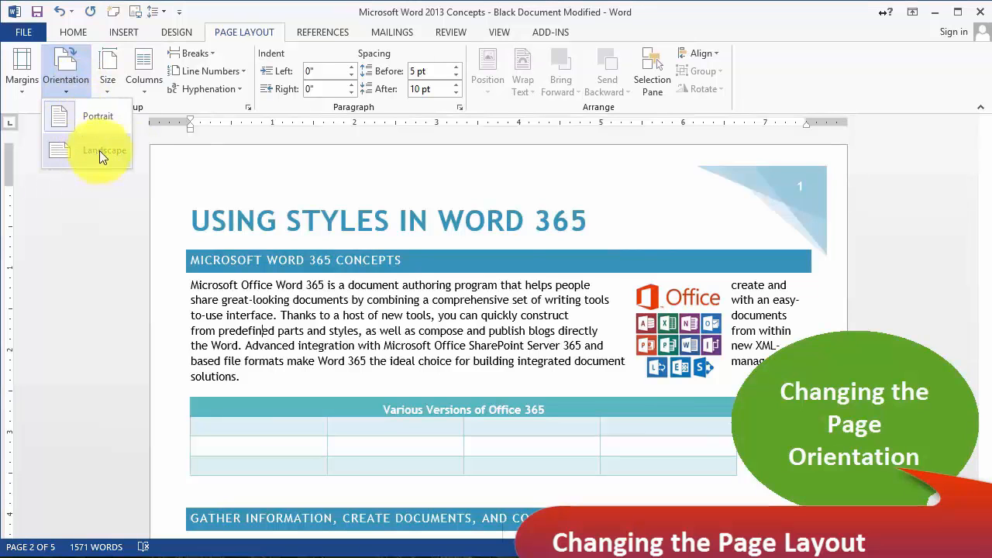
click(866, 547)
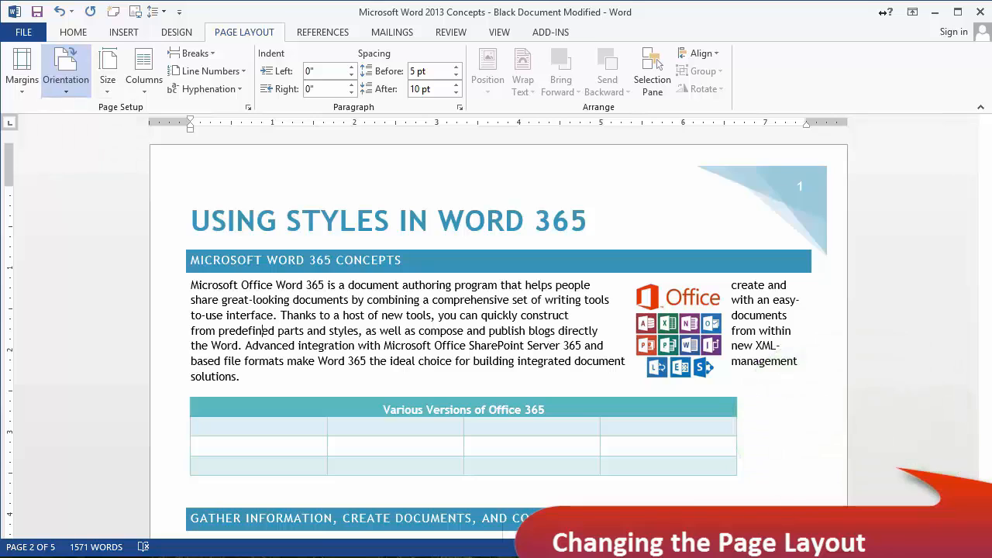
click(865, 547)
click(865, 547)
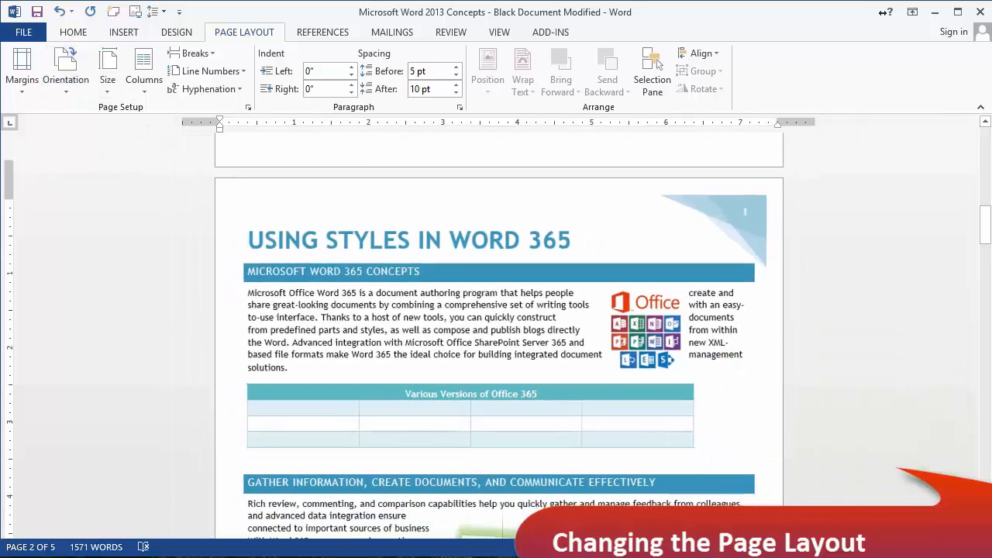
click(80, 82)
click(91, 161)
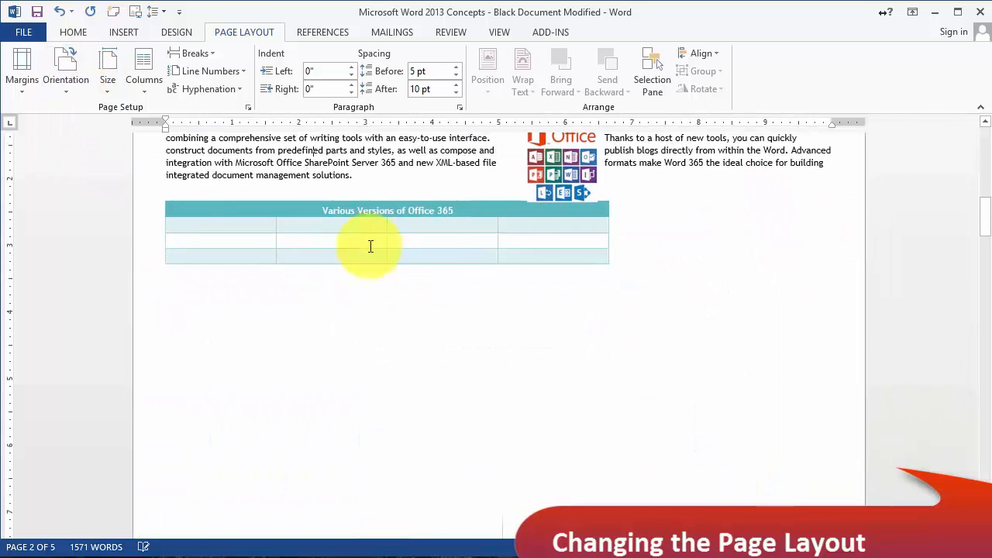
scroll(728, 309, up, 10)
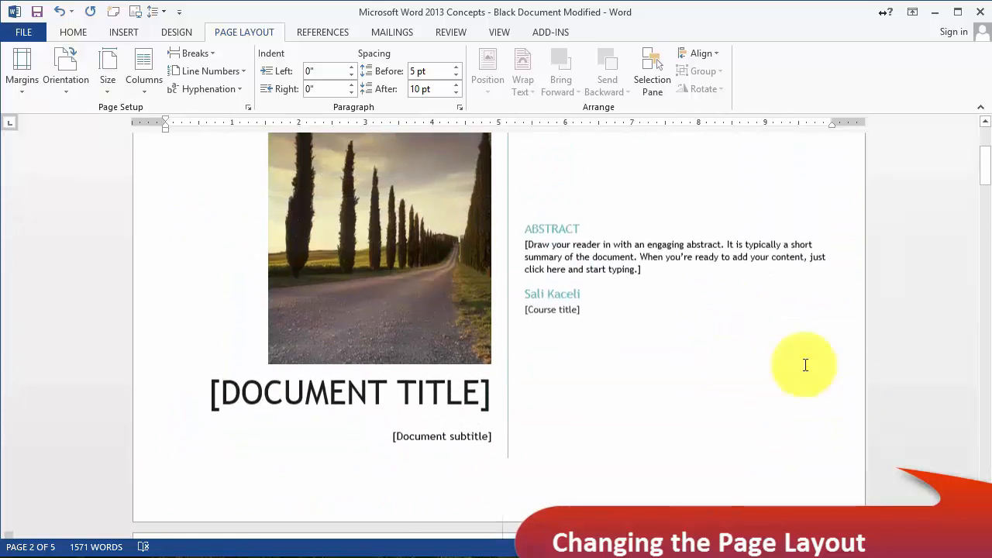
scroll(804, 365, down, 1)
scroll(498, 333, down, 5)
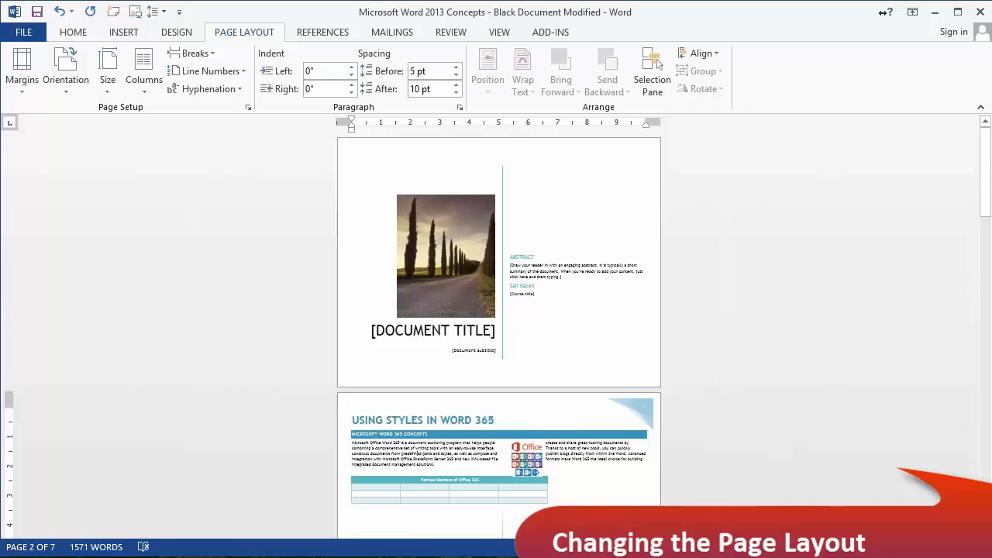
Return the pages to portrait orientation and show the paper size list.
click(80, 93)
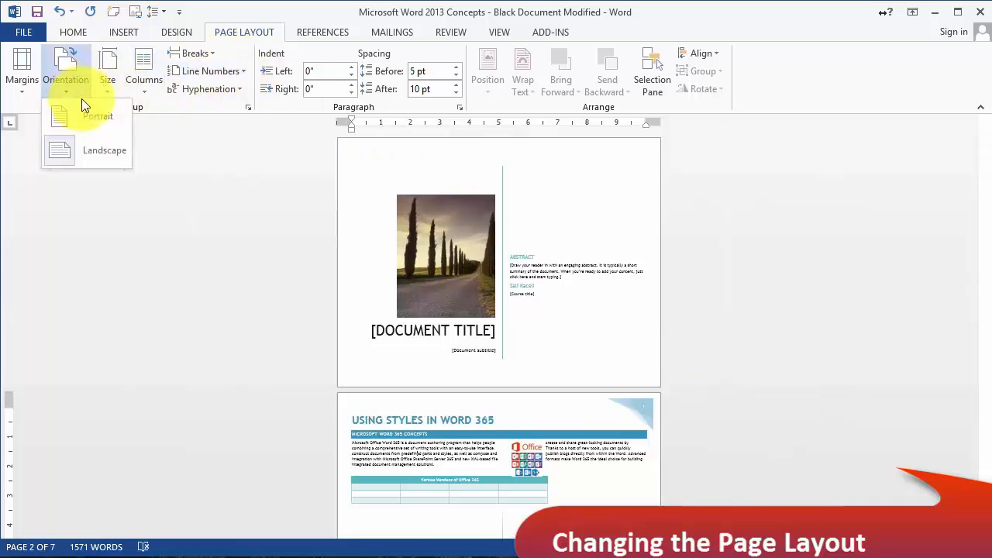
click(92, 120)
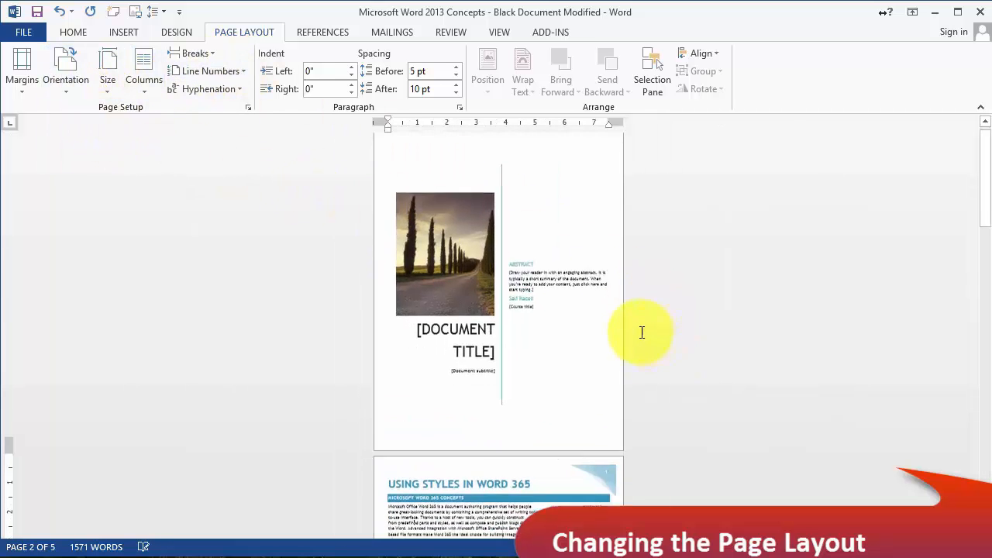
scroll(642, 332, down, 3)
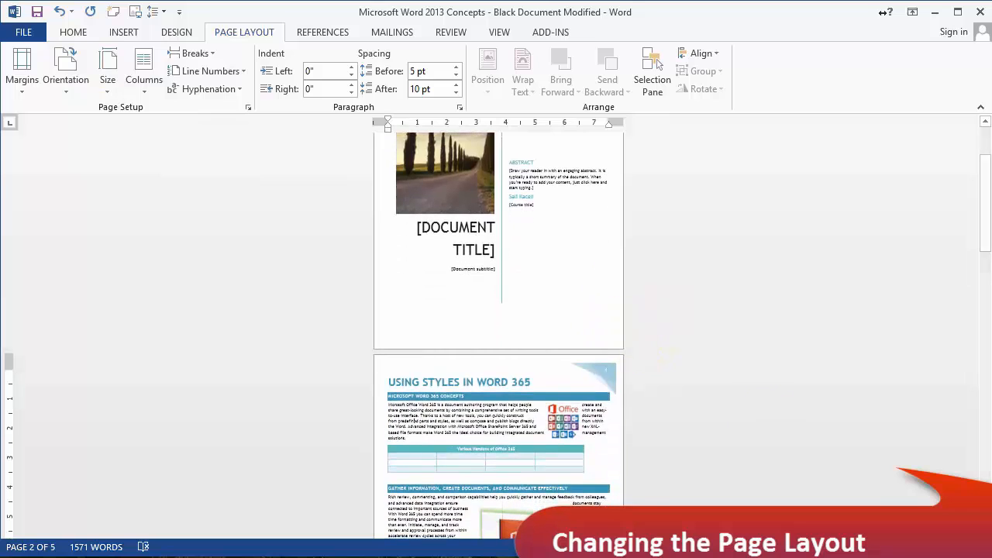
ctrl+scroll(498, 333, up, 6)
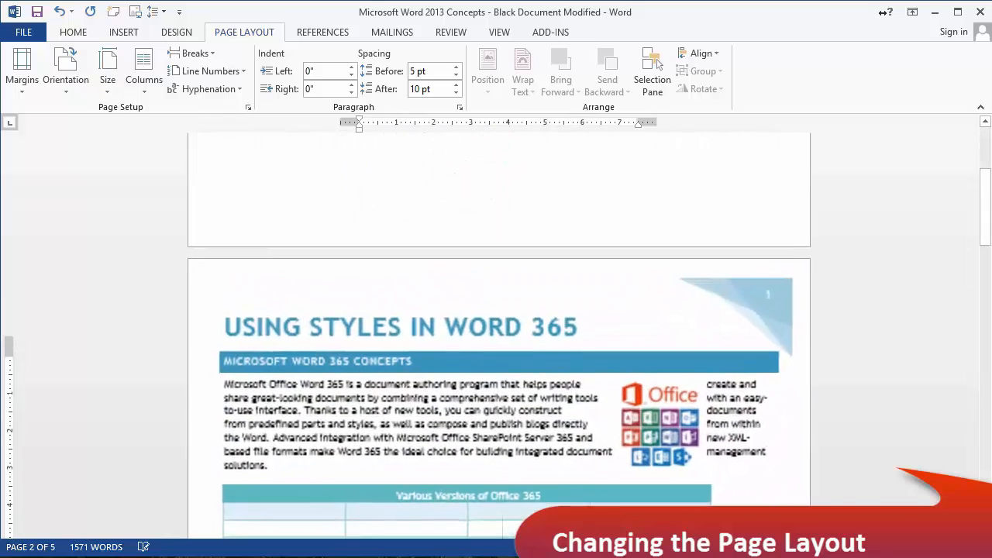
click(113, 90)
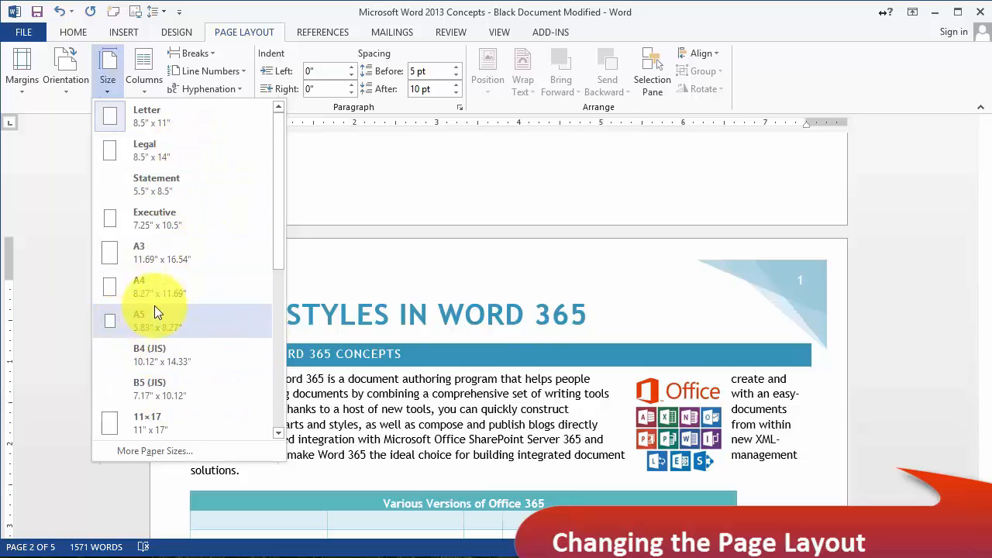
Lay out the Editing and Reviewing Tools paragraph in two columns.
click(45, 188)
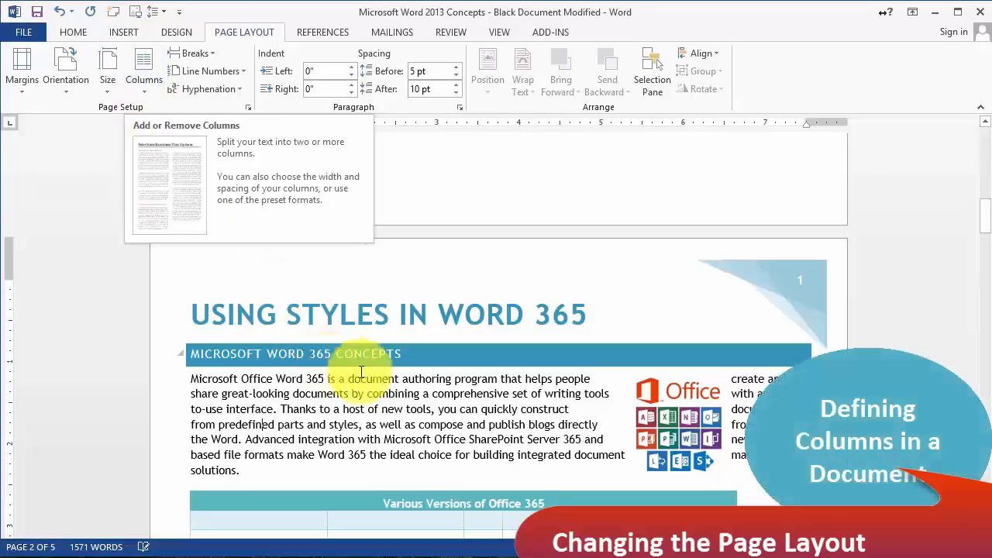
scroll(327, 356, down, 15)
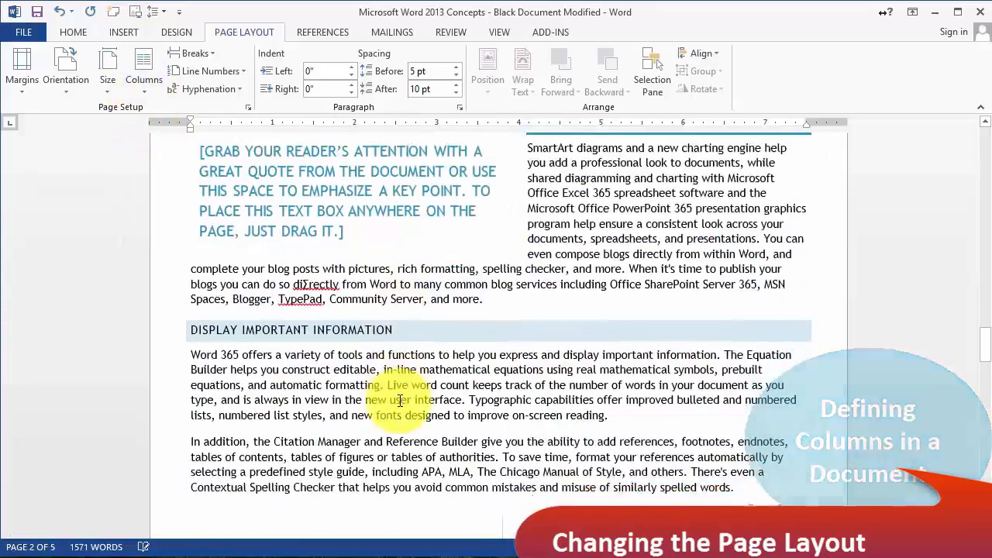
scroll(344, 349, down, 9)
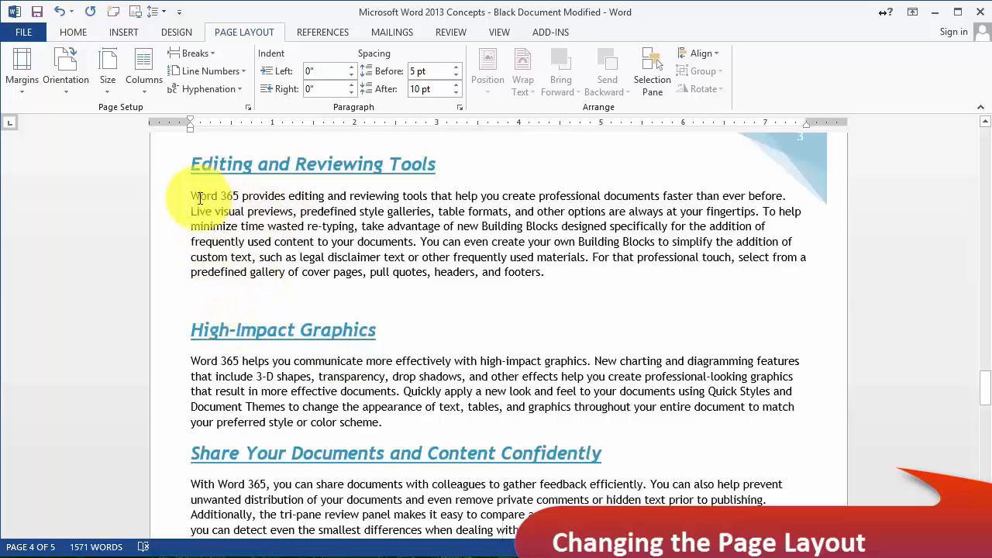
drag(190, 199, 567, 281)
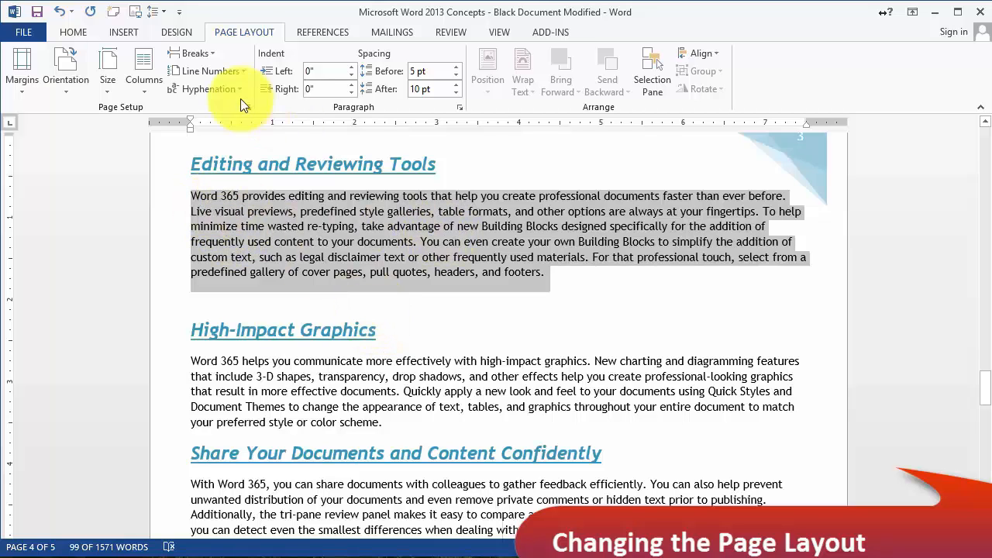
click(150, 90)
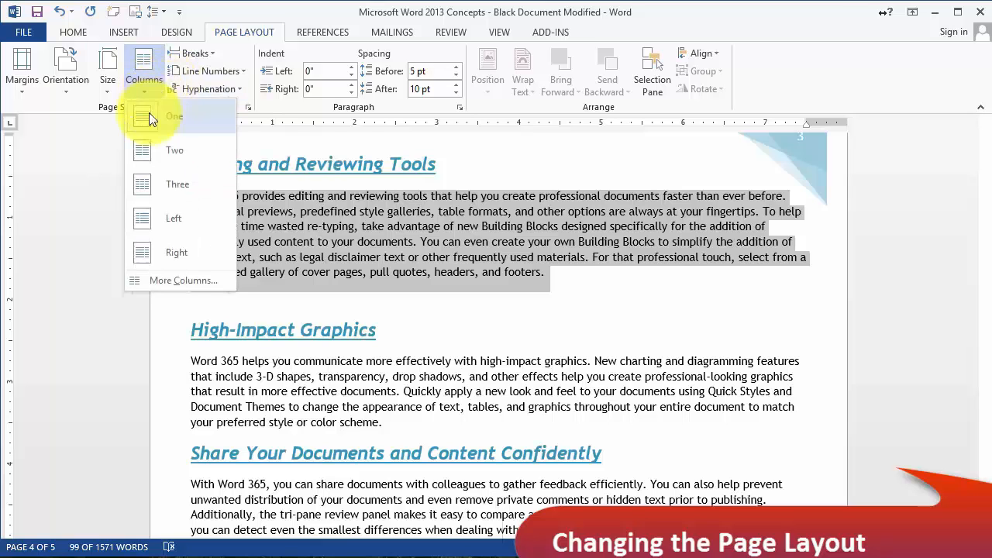
click(163, 168)
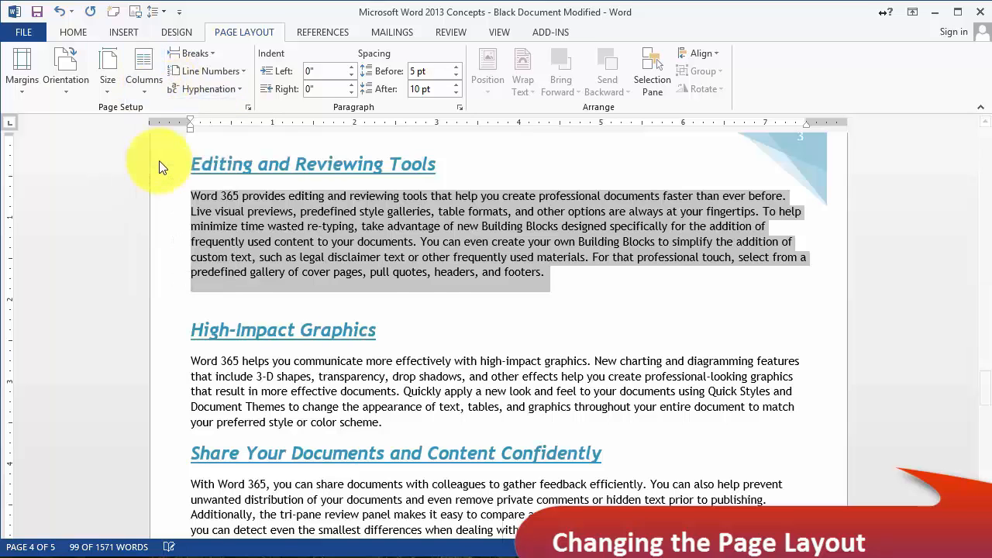
click(525, 265)
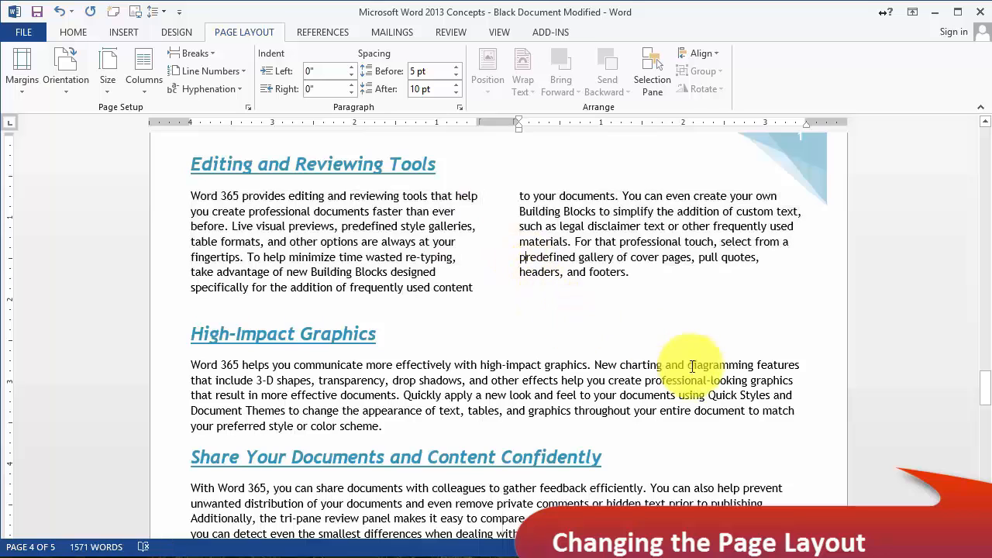
Place the cursor at the Share Your Documents heading and show the Columns choices.
click(289, 211)
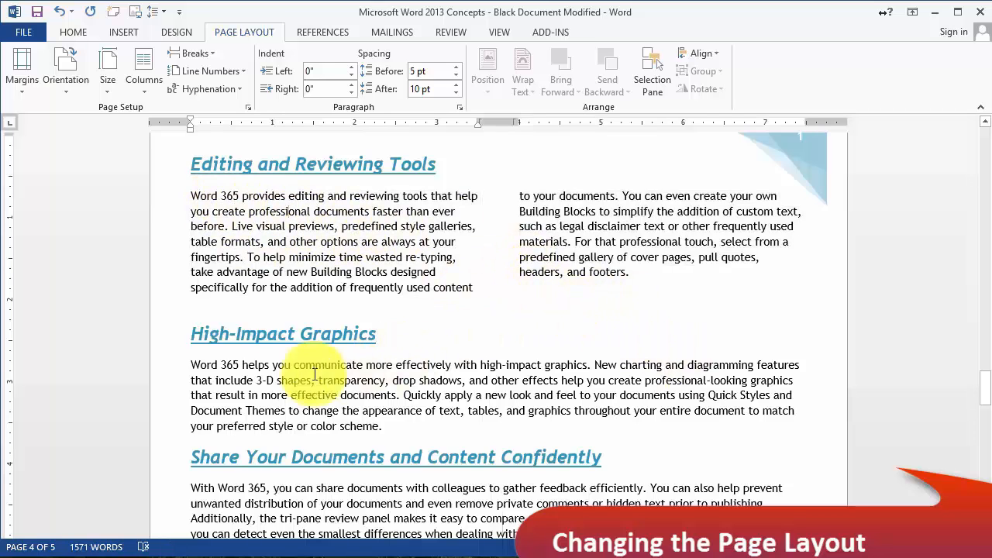
scroll(208, 387, down, 2)
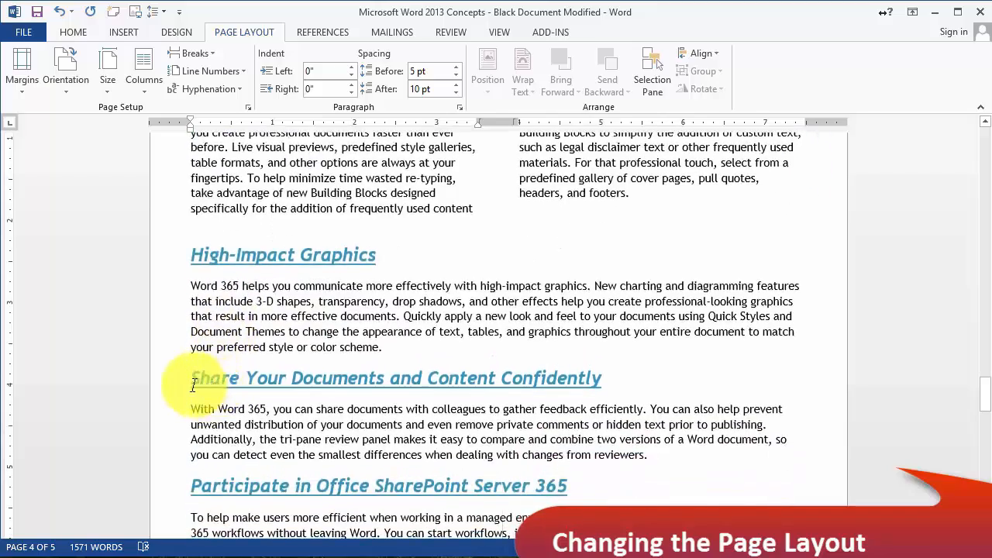
scroll(197, 262, down, 3)
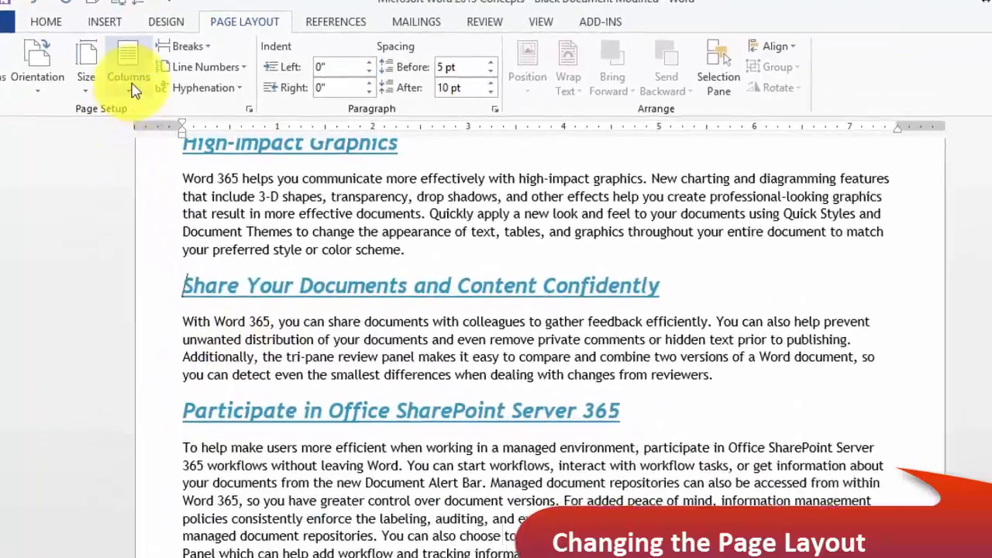
click(132, 90)
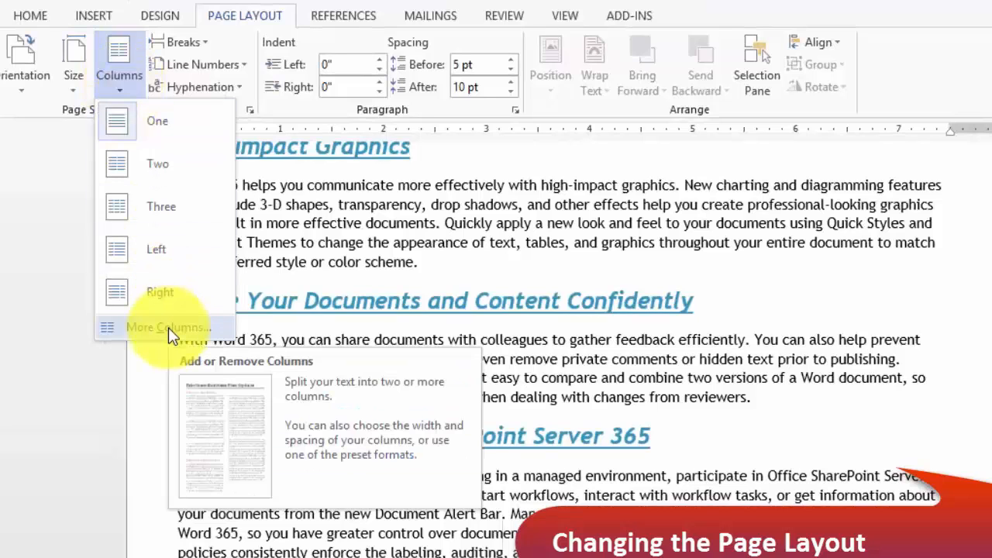
In More Columns, apply the Two preset with Apply to: This point forward.
click(168, 327)
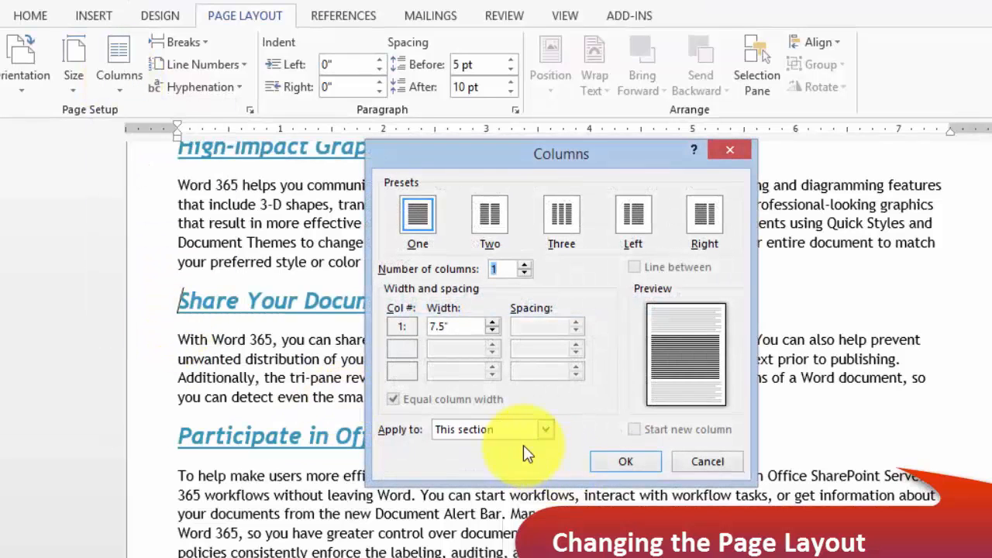
click(496, 222)
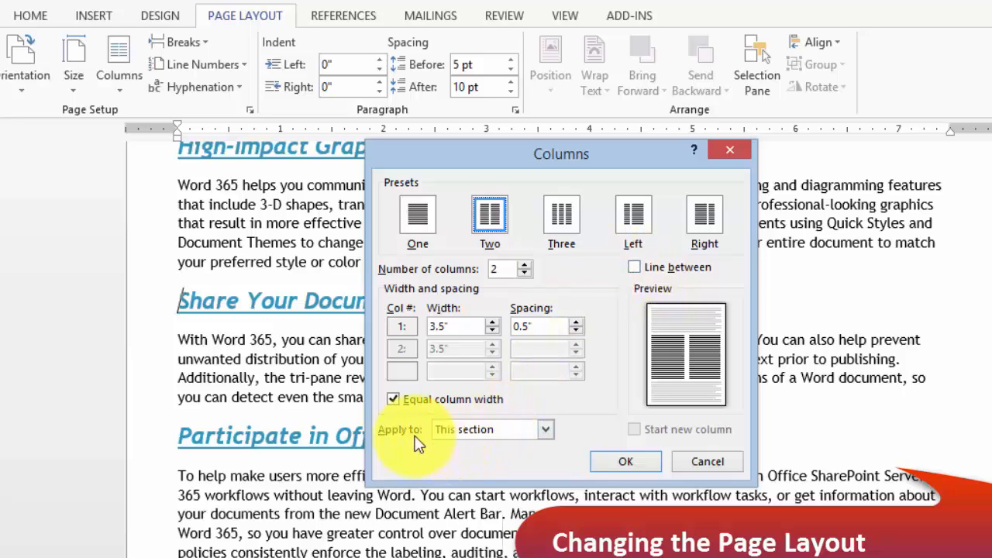
click(473, 432)
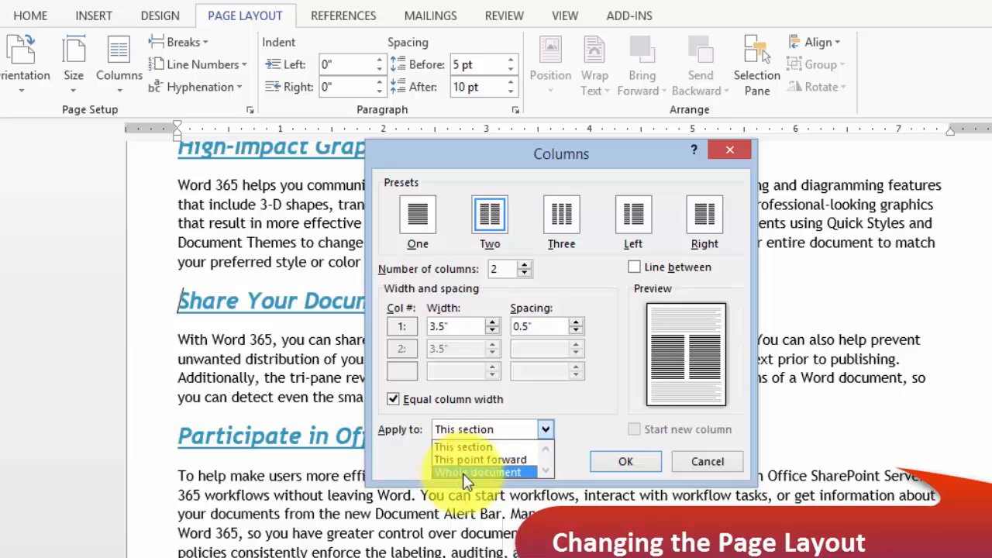
click(513, 461)
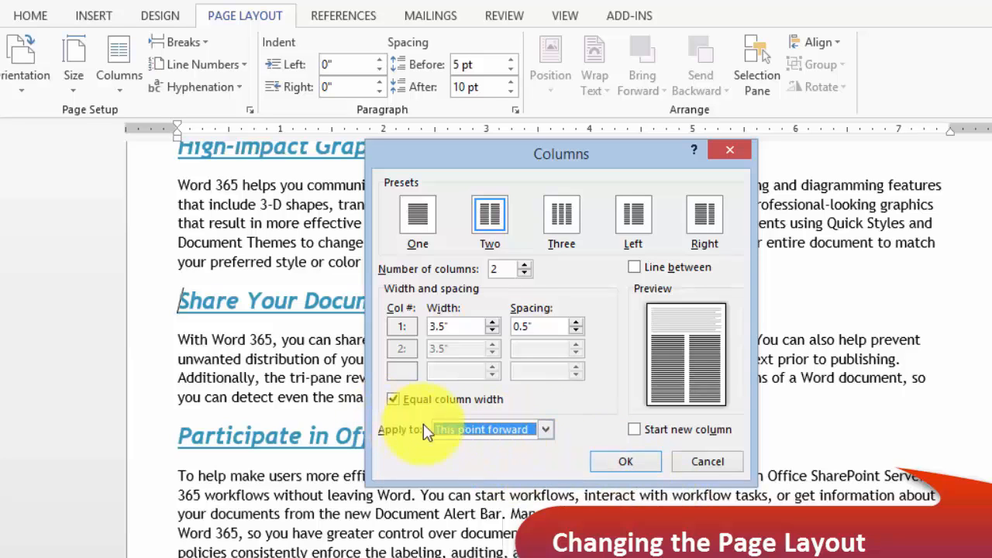
click(617, 465)
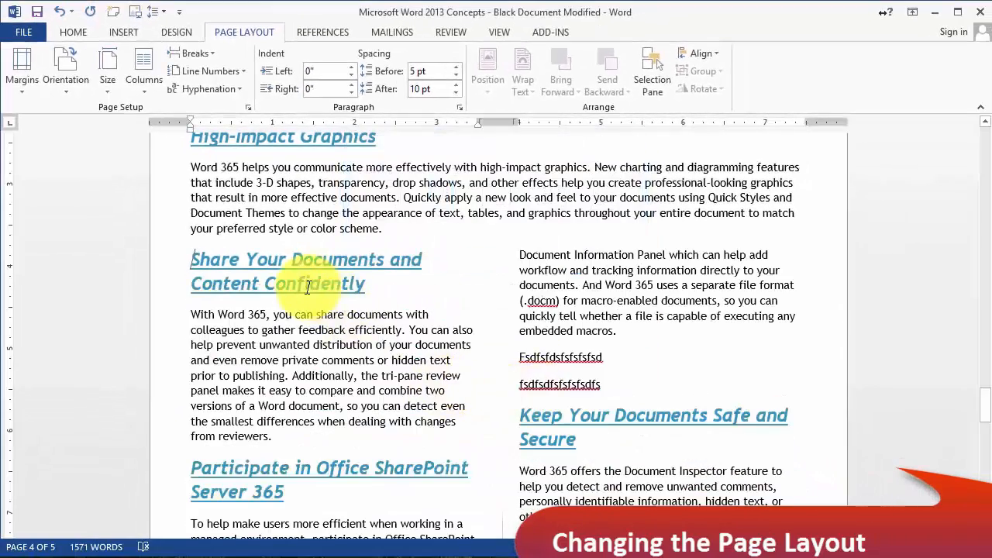
scroll(363, 317, down, 5)
scroll(365, 320, down, 6)
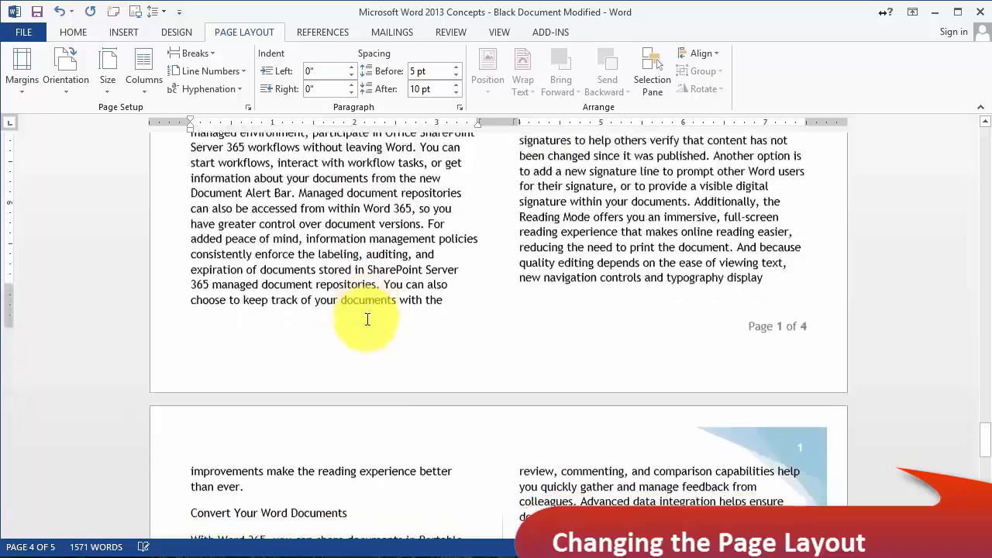
scroll(420, 376, up, 3)
scroll(447, 394, up, 15)
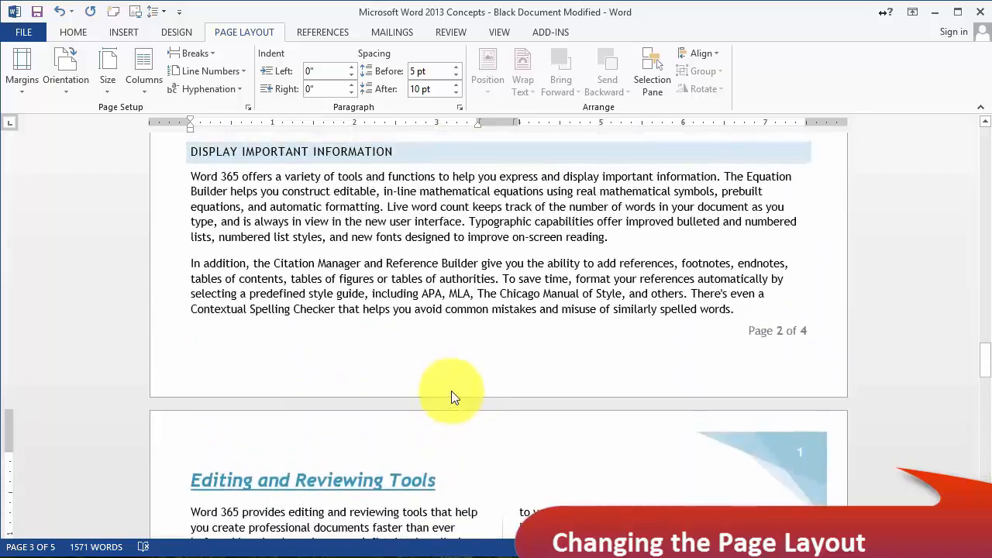
scroll(398, 283, up, 2)
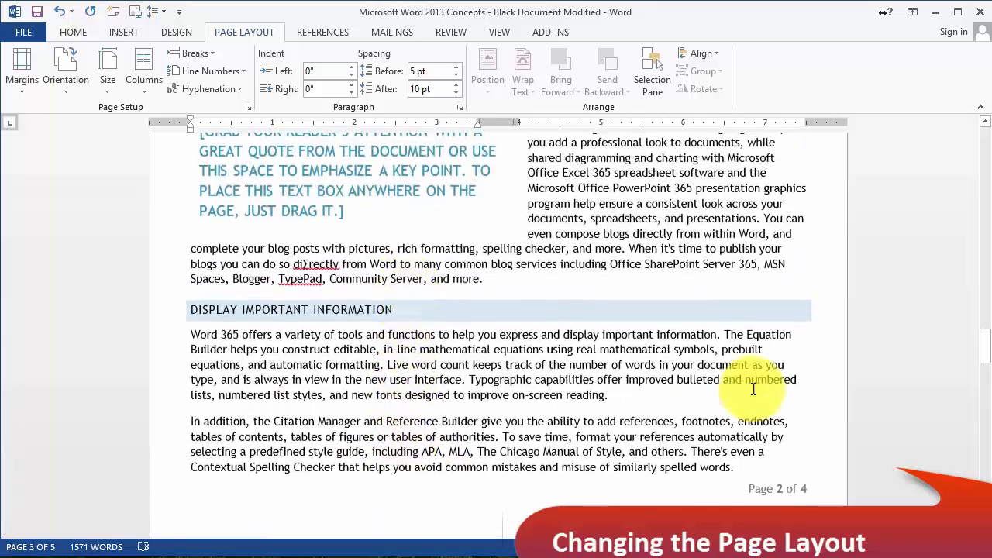
scroll(540, 361, up, 2)
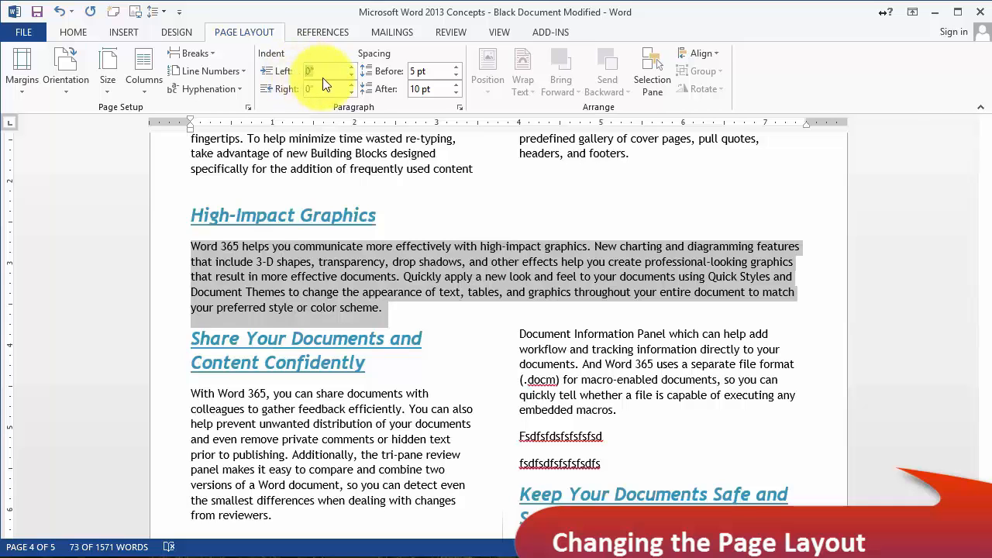
Indent the High-Impact Graphics paragraph 1" left and right, then reselect it.
text(1)
click(306, 89)
text(1)
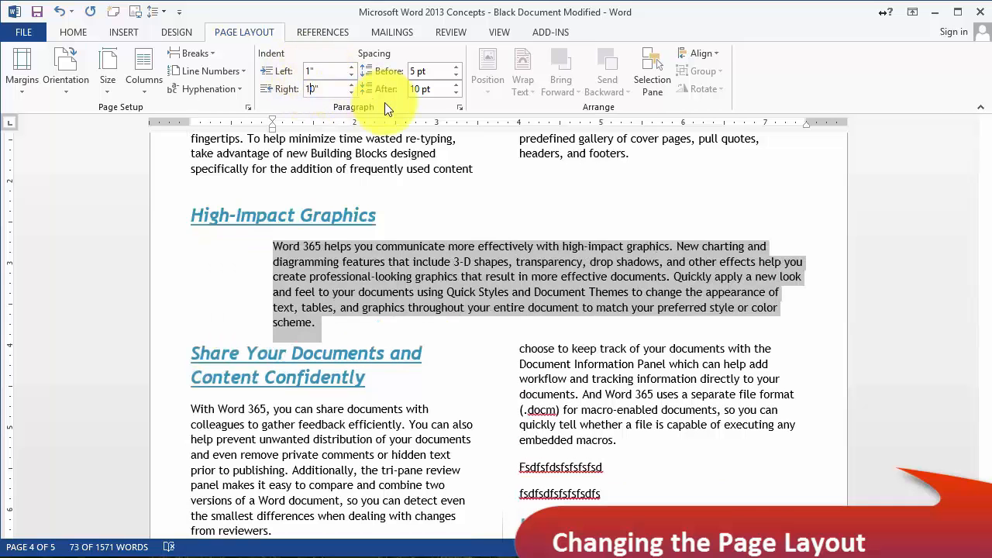
key(BackSpace)
click(715, 293)
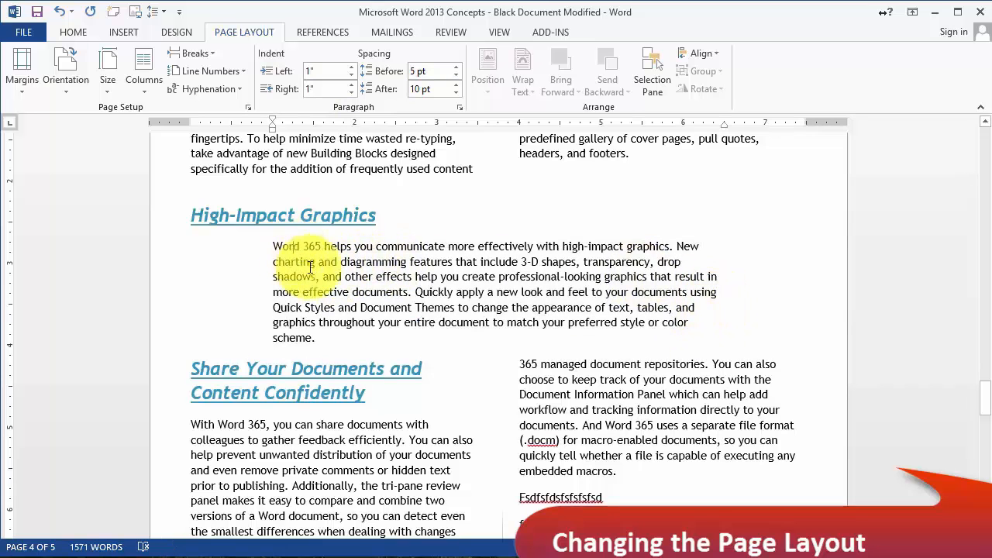
drag(276, 246, 500, 336)
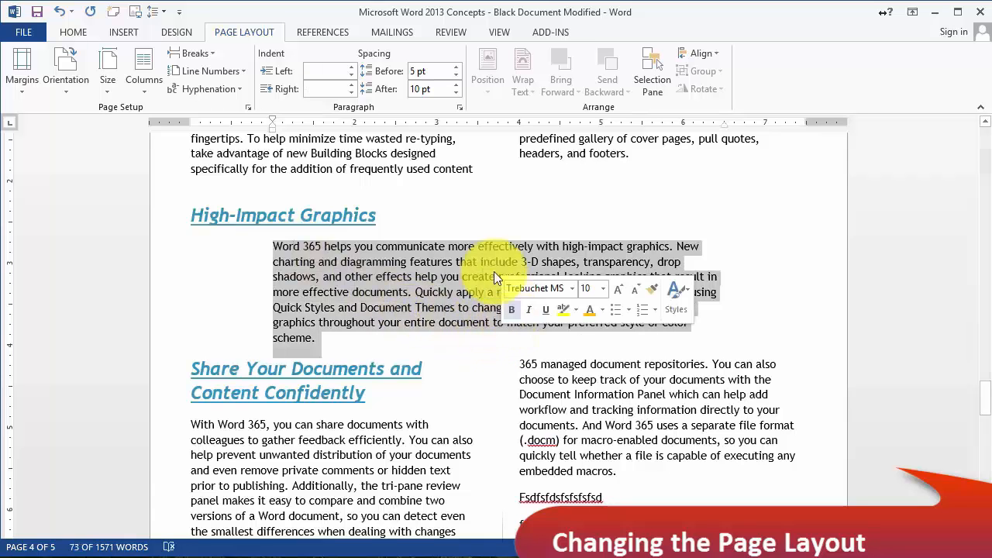
Through the Paragraph dialog, change the left and right indentation to 0.5 inch.
right_click(454, 258)
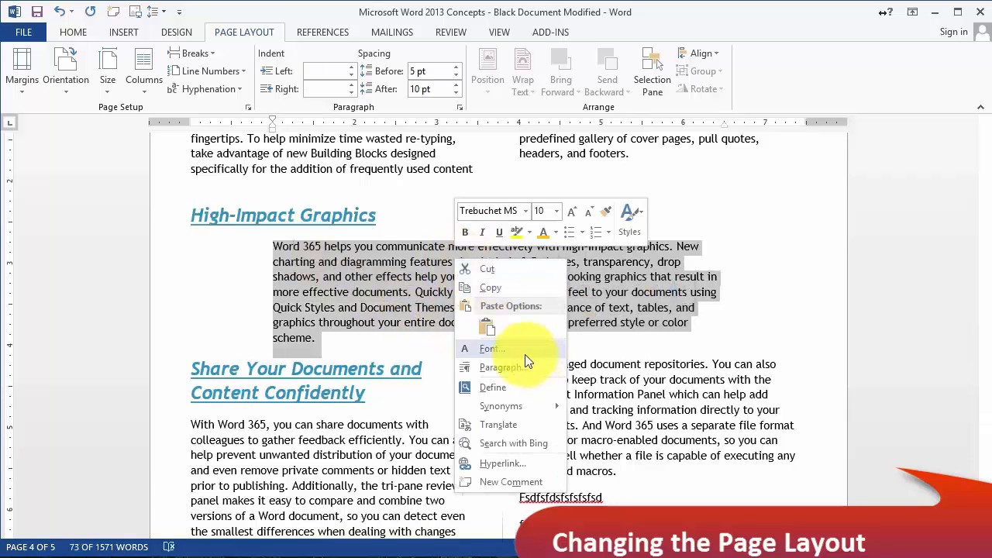
click(502, 367)
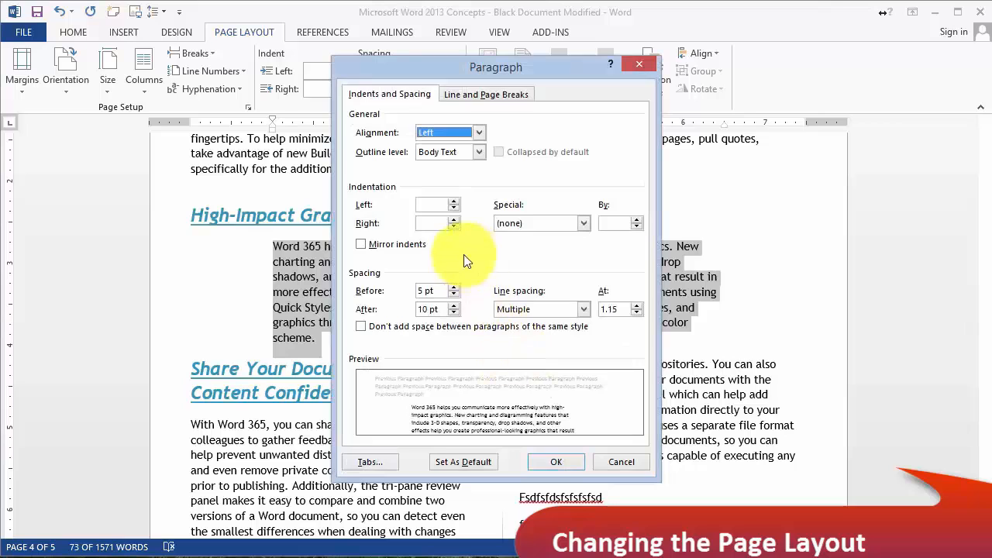
click(437, 204)
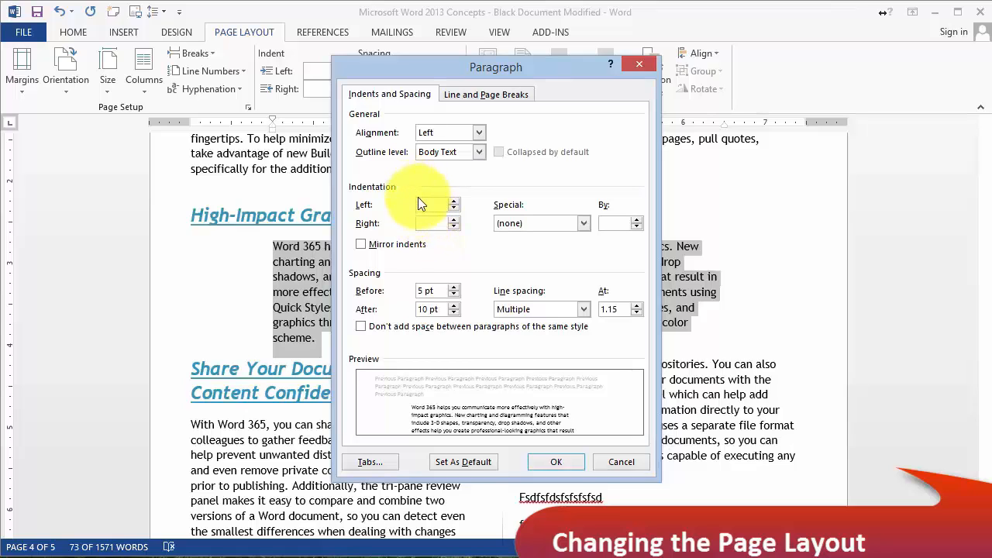
text(1)
click(435, 225)
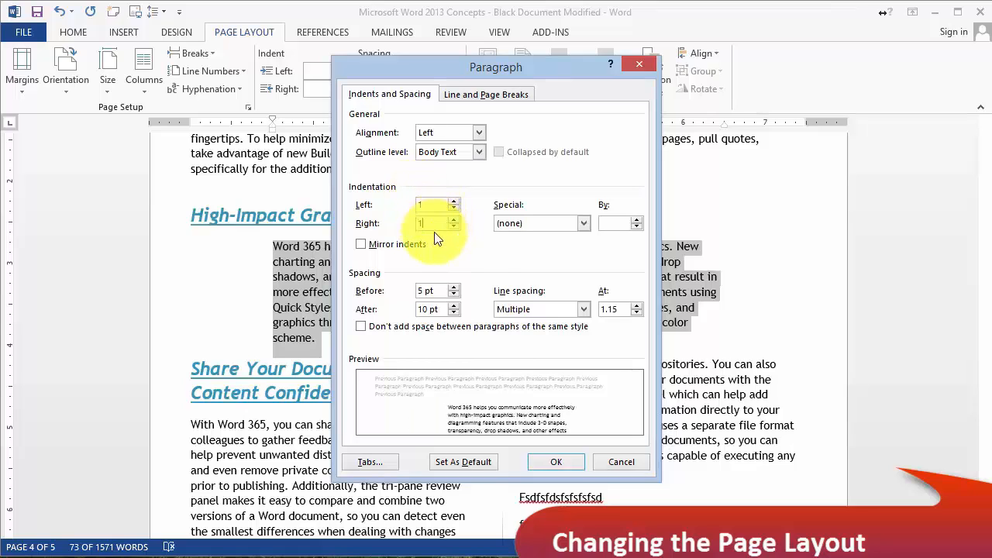
text(1)
key(shift+Tab)
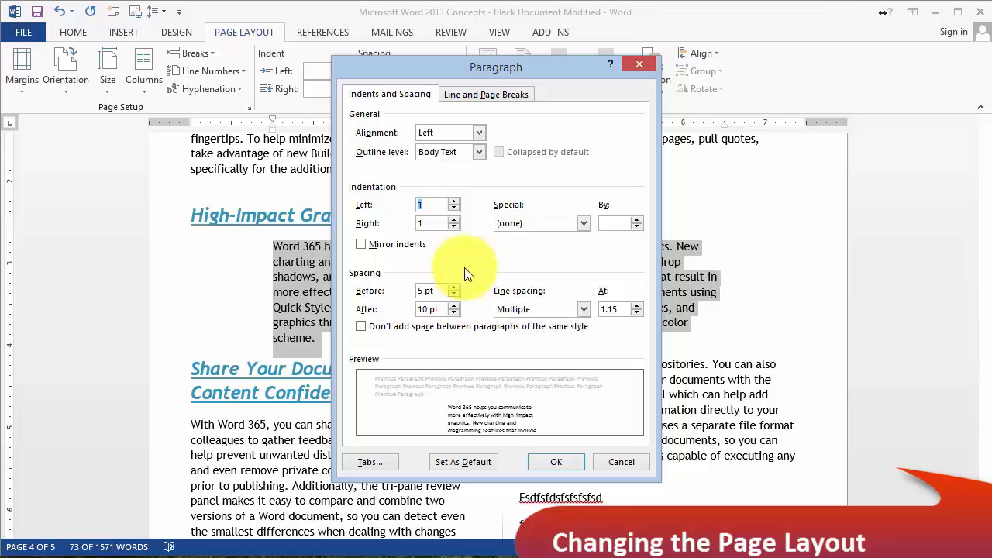
text(.5)
key(Tab)
text(.5)
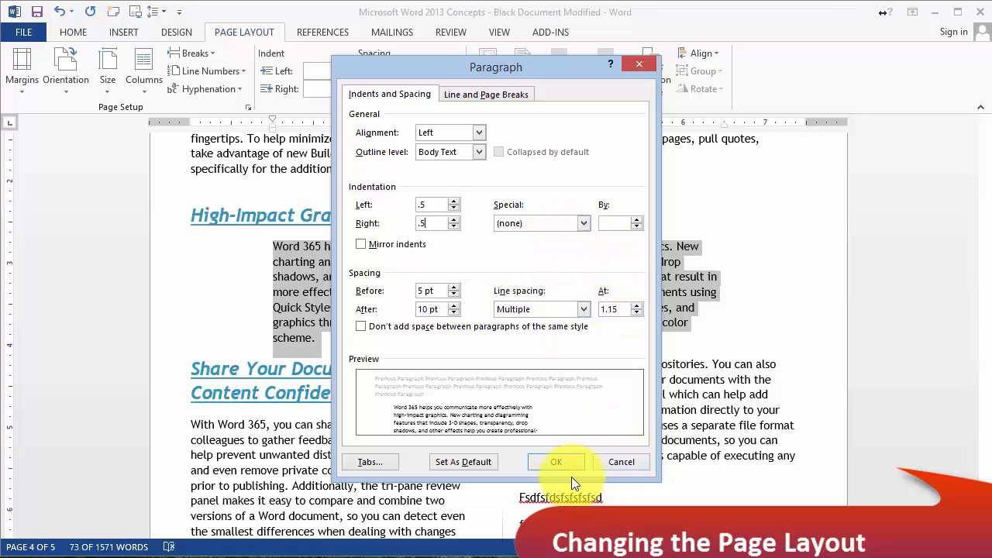
click(555, 465)
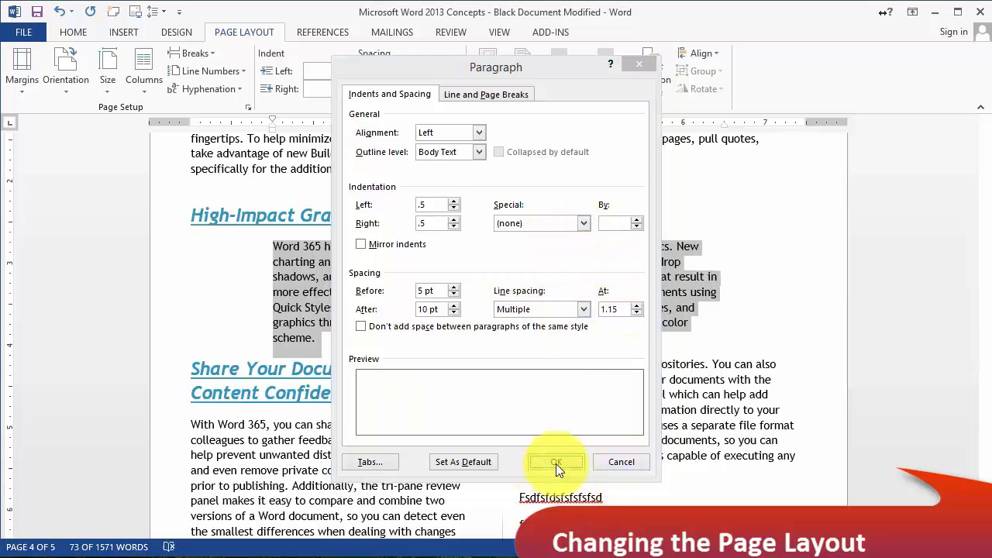
click(784, 288)
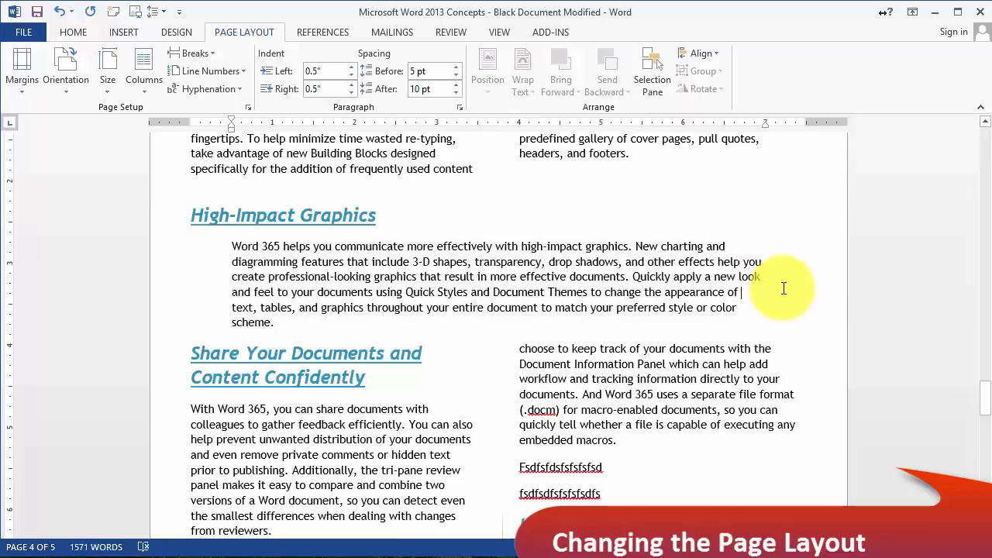
Put the insertion point in the two-column text and open the Breaks list.
scroll(784, 289, up, 2)
click(365, 206)
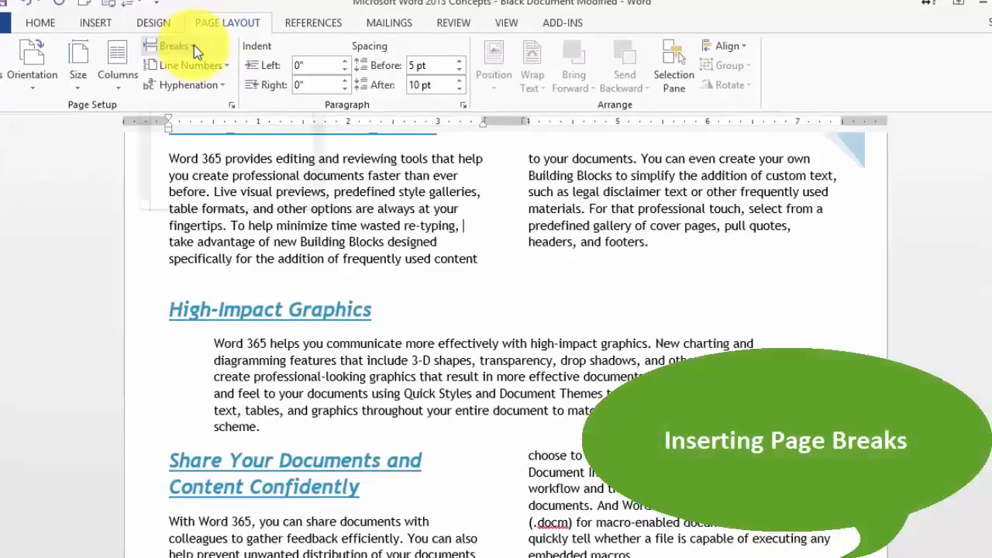
click(196, 53)
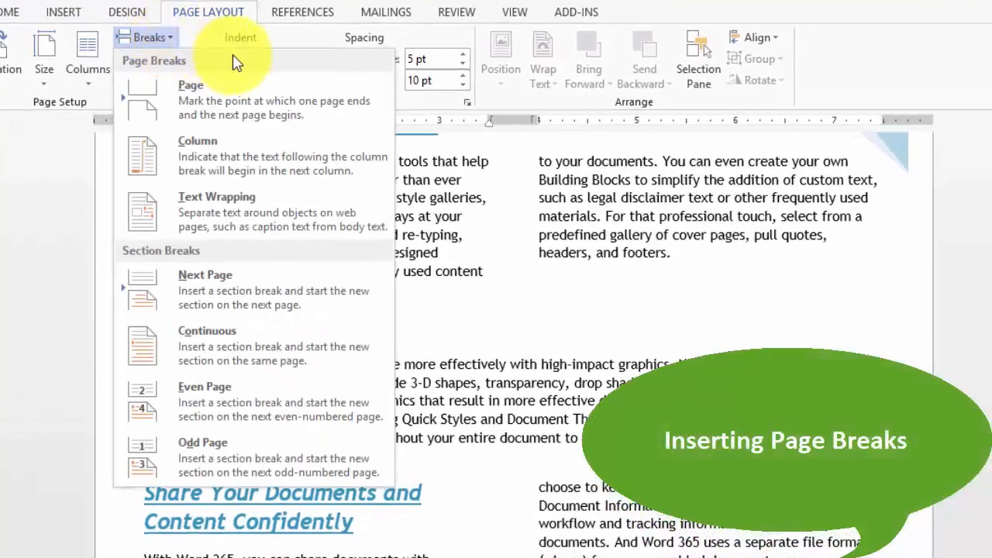
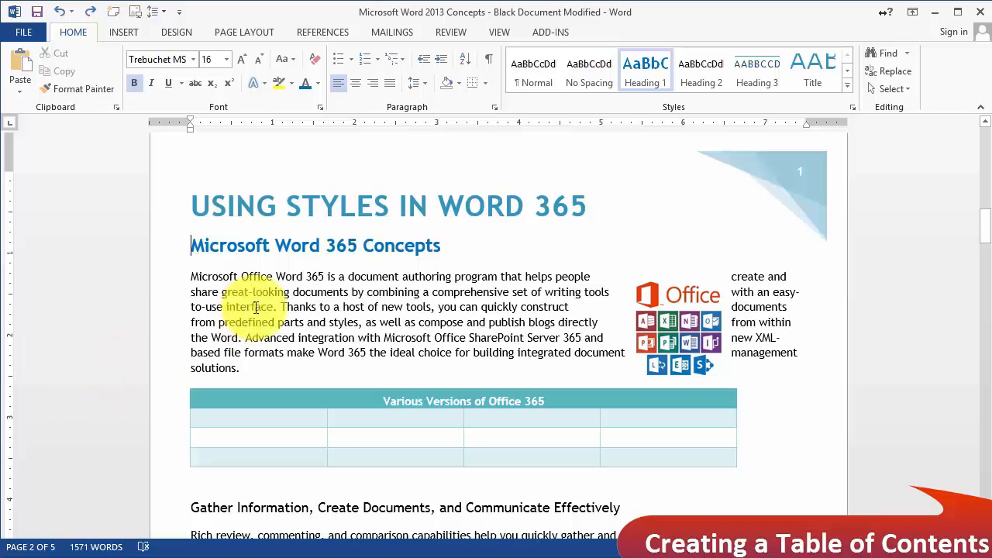
Apply Heading 1 to the 'Gather Information, Create Documents, and Communicate Effectively' line.
click(161, 248)
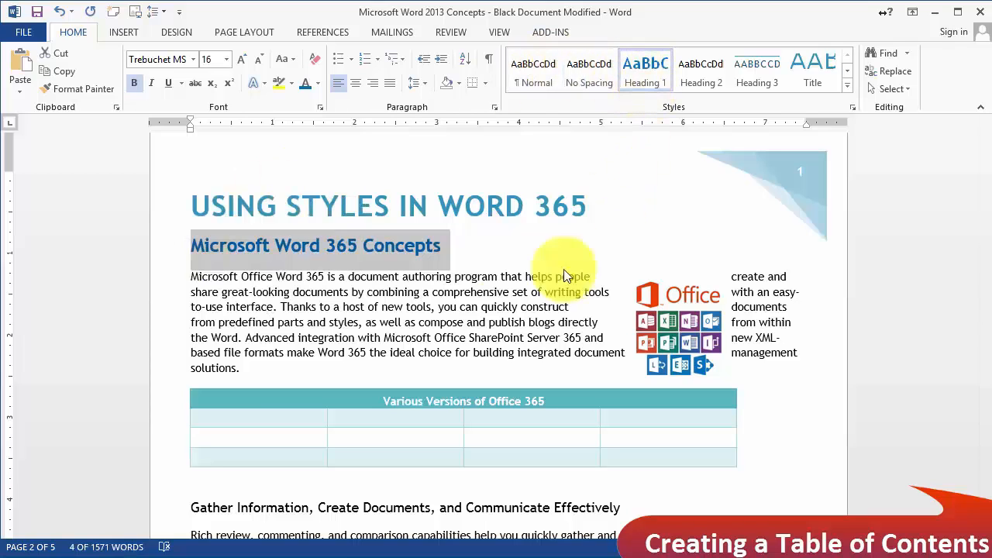
click(483, 307)
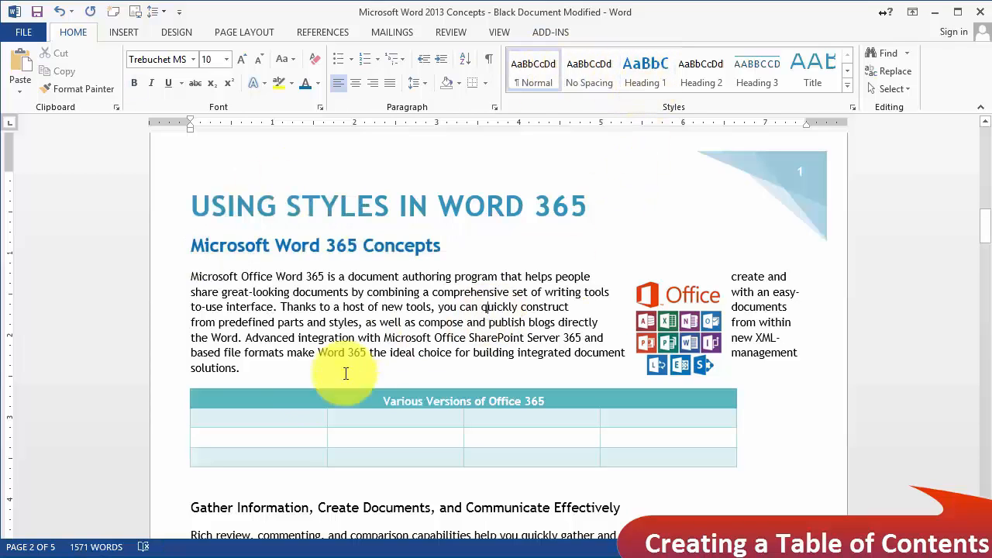
click(174, 516)
click(646, 68)
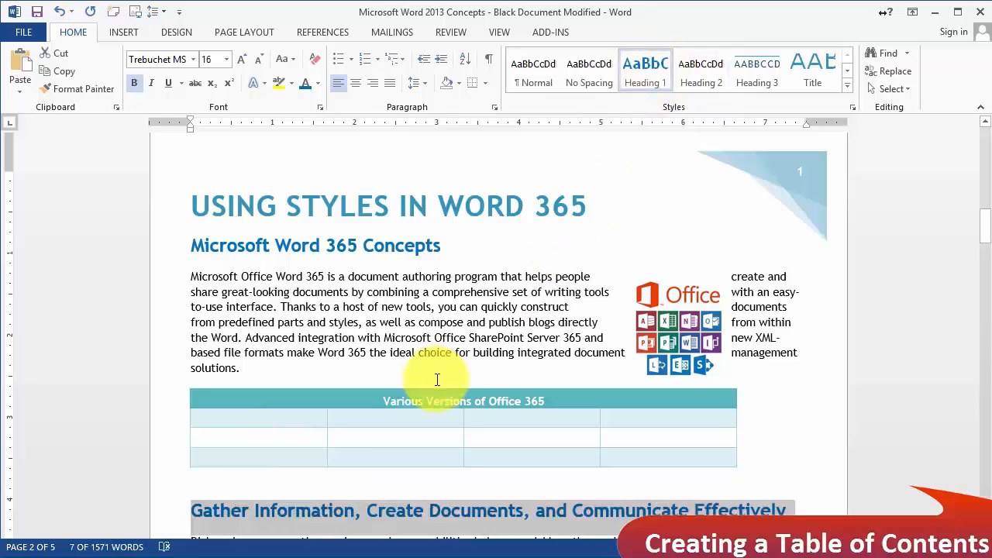
Scroll down and select the Display Important Information line.
scroll(437, 379, down, 10)
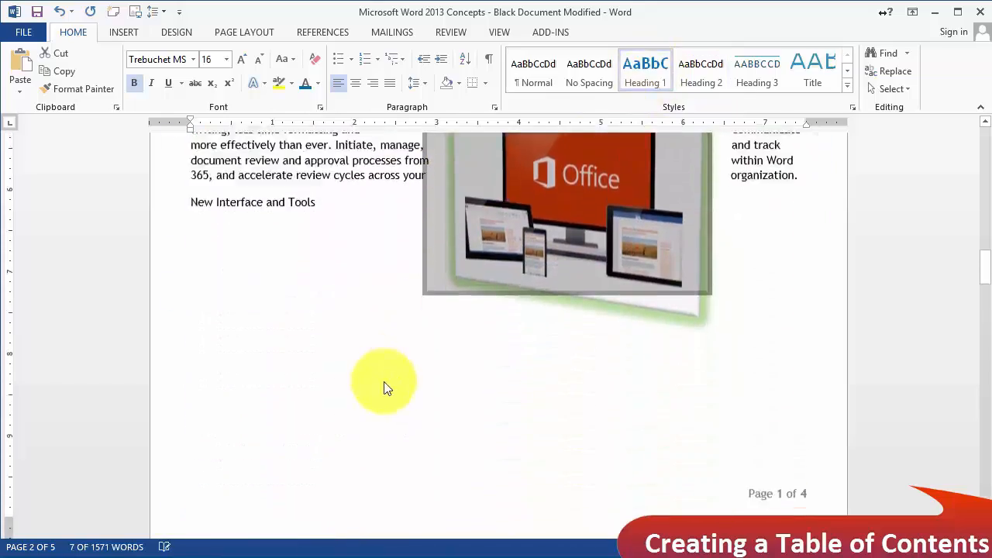
scroll(386, 388, down, 15)
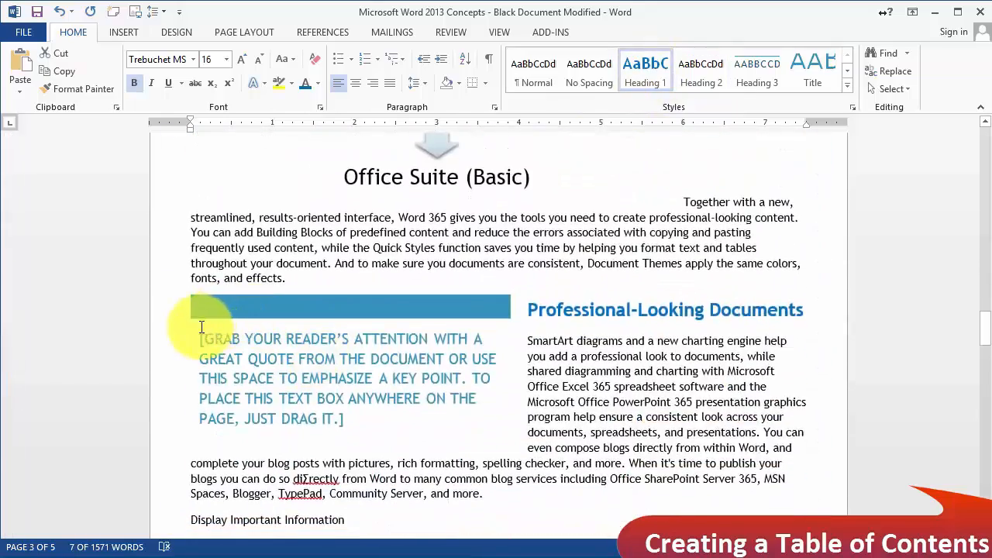
scroll(200, 326, down, 6)
scroll(205, 312, up, 5)
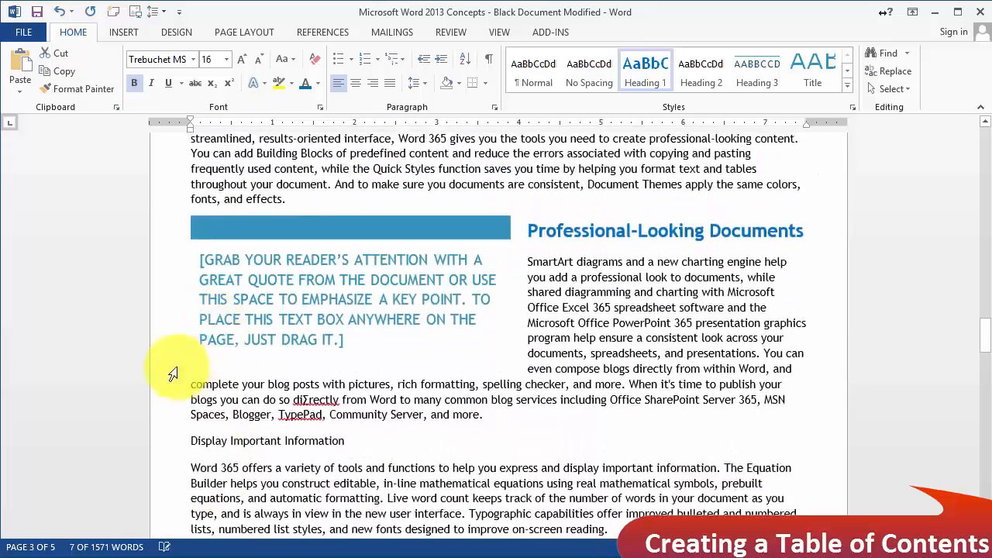
scroll(162, 388, down, 1)
click(165, 402)
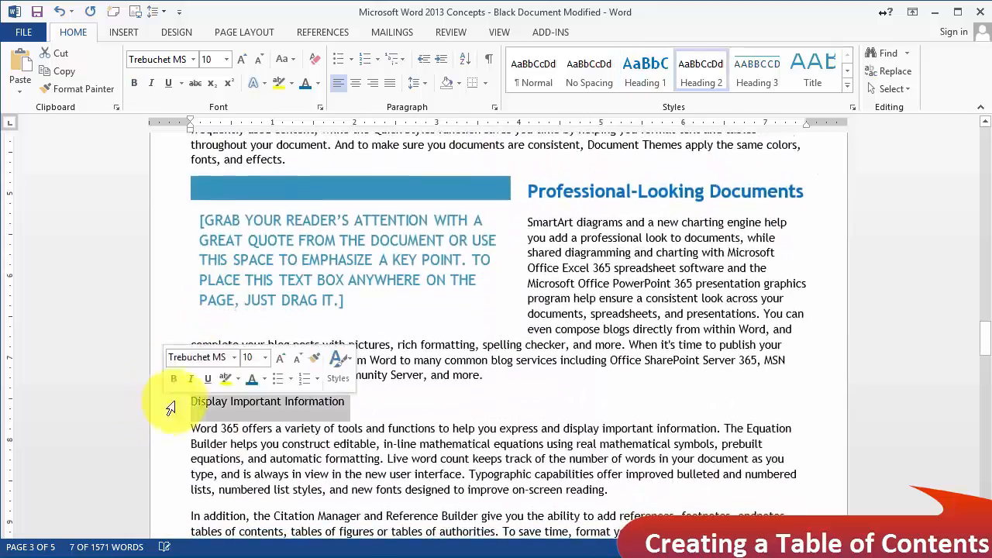
Apply Heading 2 to Display Important Information and Editing and Reviewing Tools.
click(698, 85)
scroll(359, 334, down, 5)
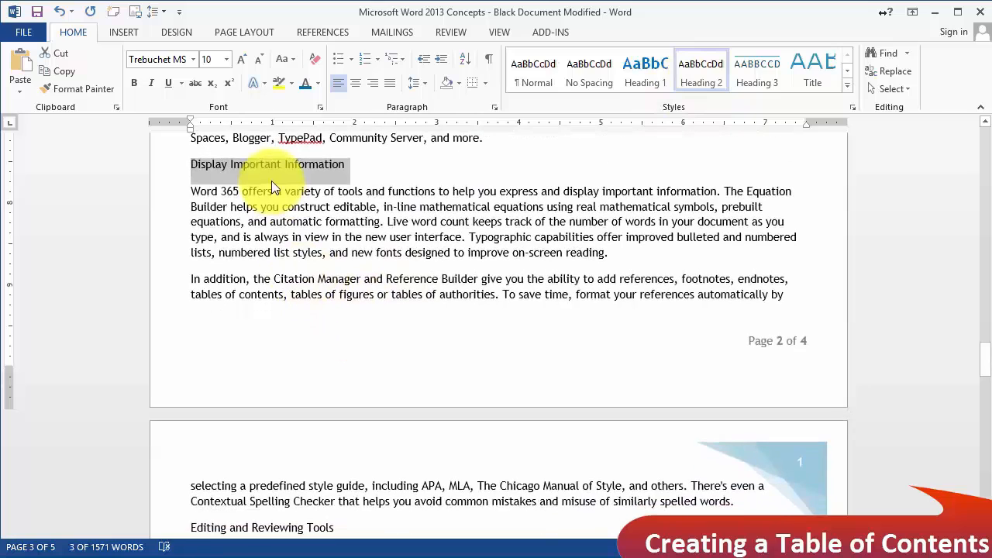
scroll(186, 498, down, 1)
click(186, 495)
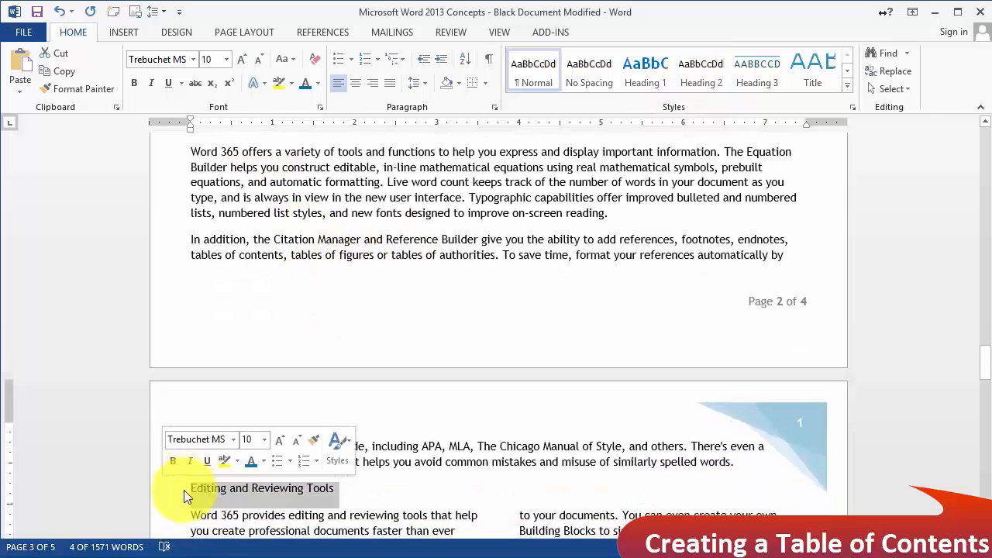
click(702, 77)
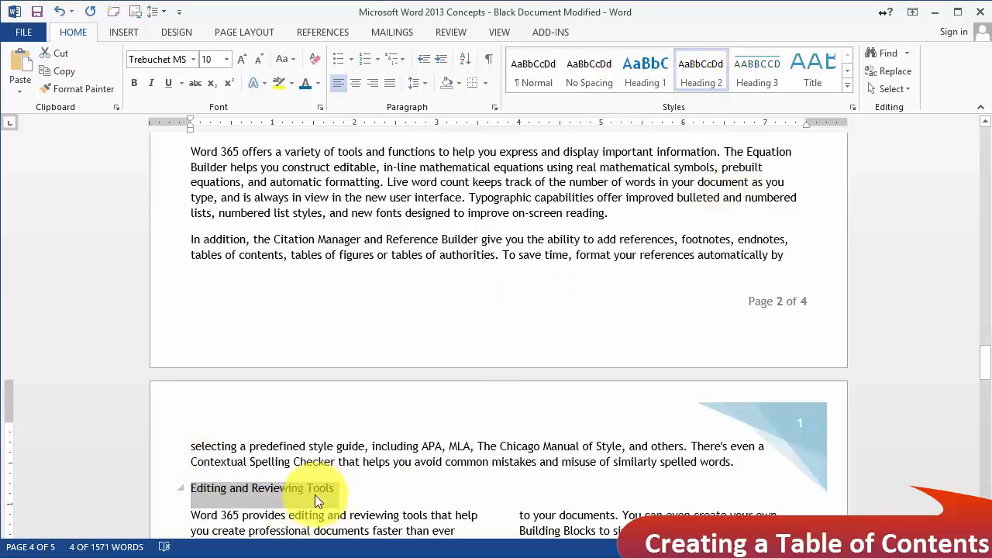
Enlarge the Editing and Reviewing Tools heading step by step to 20 pt.
scroll(479, 330, up, 1)
scroll(479, 329, up, 2)
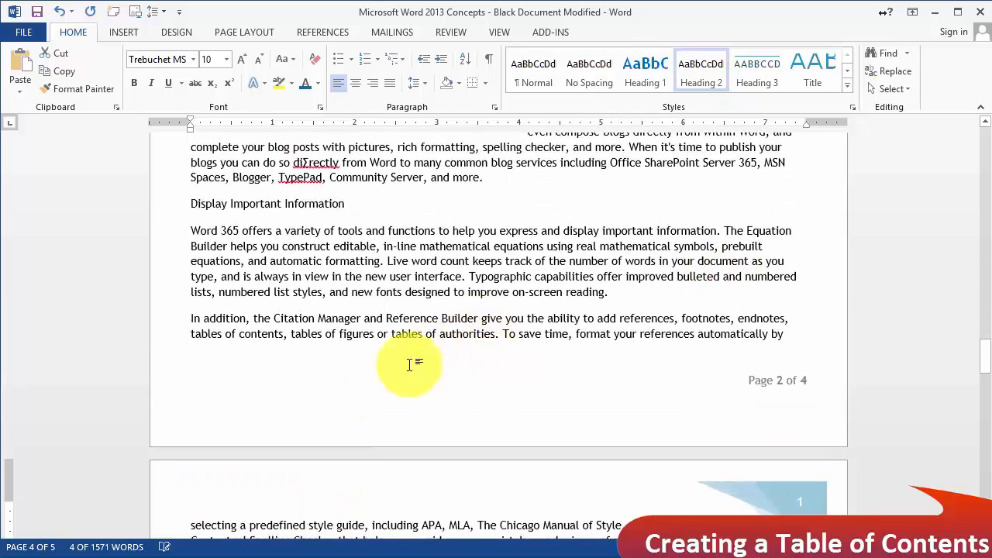
scroll(316, 254, down, 4)
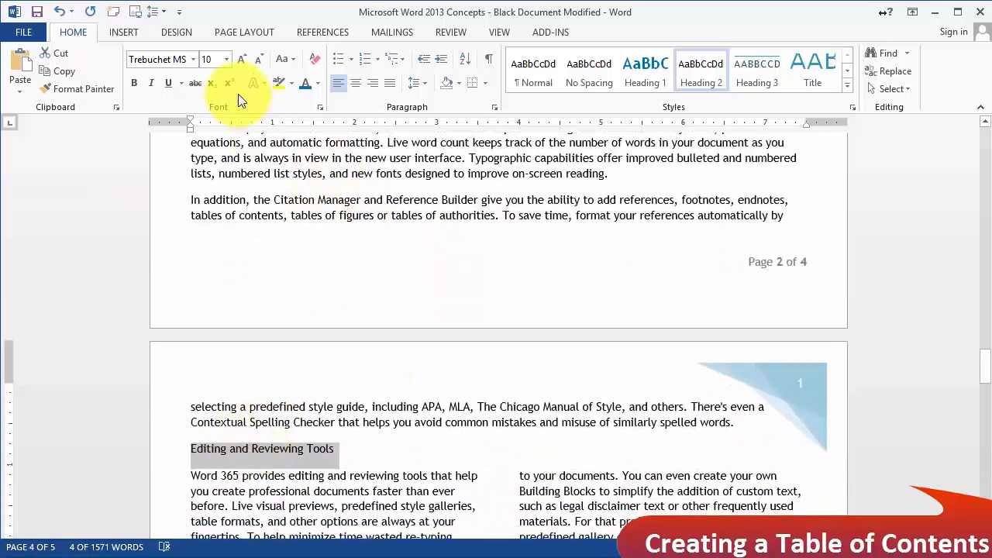
click(243, 60)
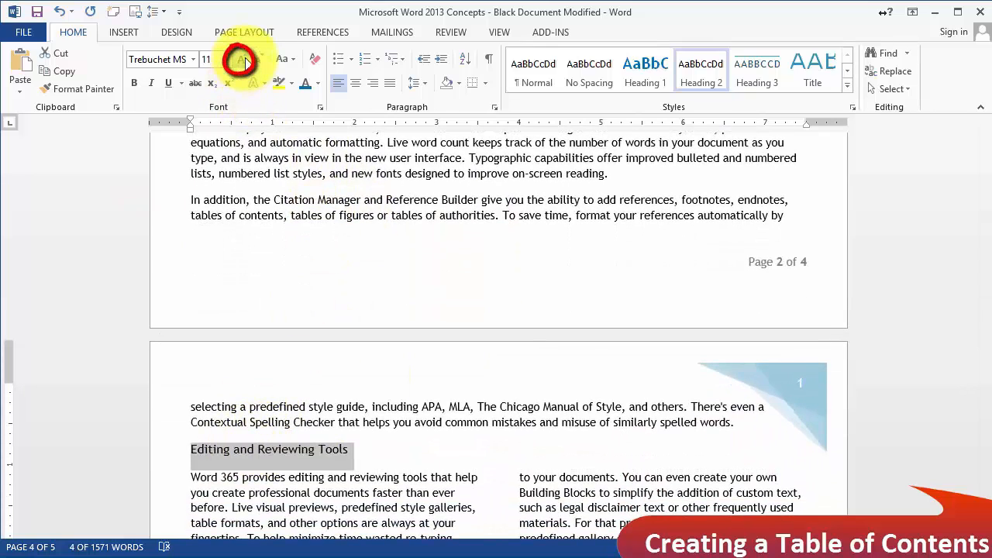
click(243, 60)
click(243, 61)
click(243, 60)
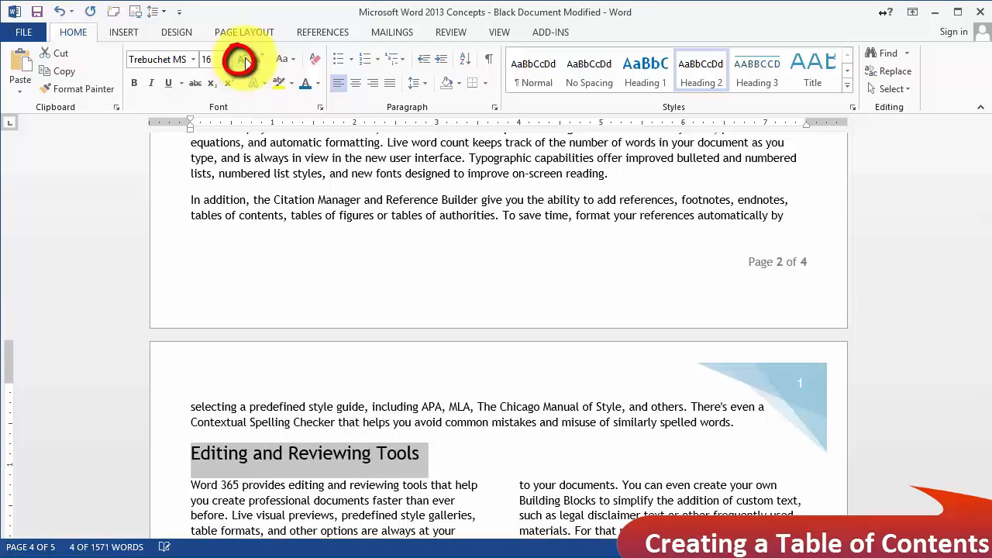
click(243, 61)
click(244, 60)
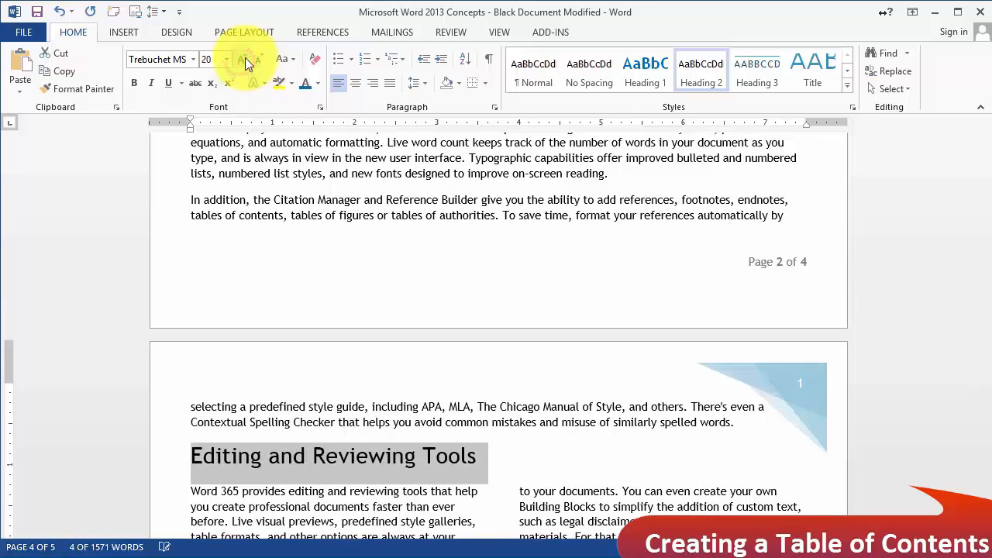
Update the Heading 2 style to match the 20-pt Editing and Reviewing Tools heading.
right_click(705, 85)
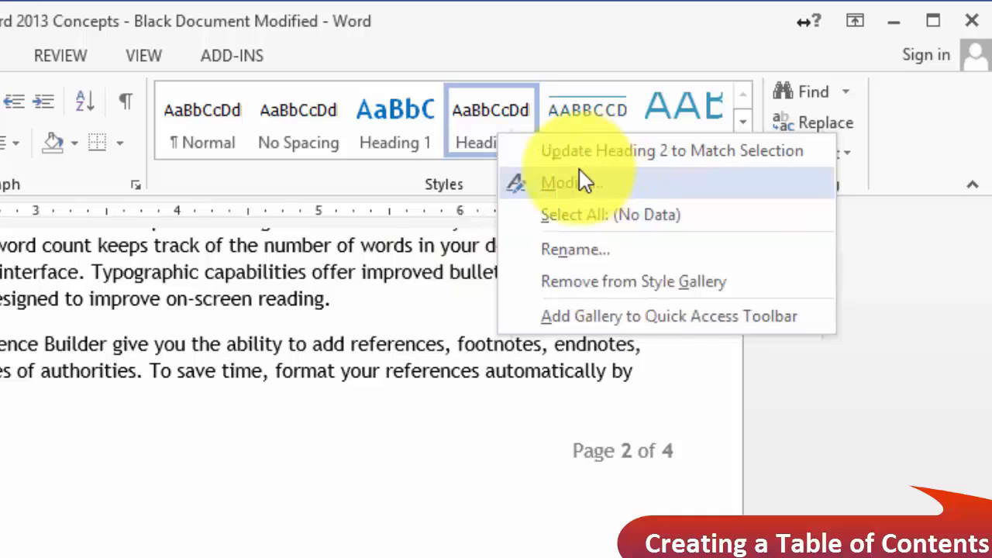
click(663, 150)
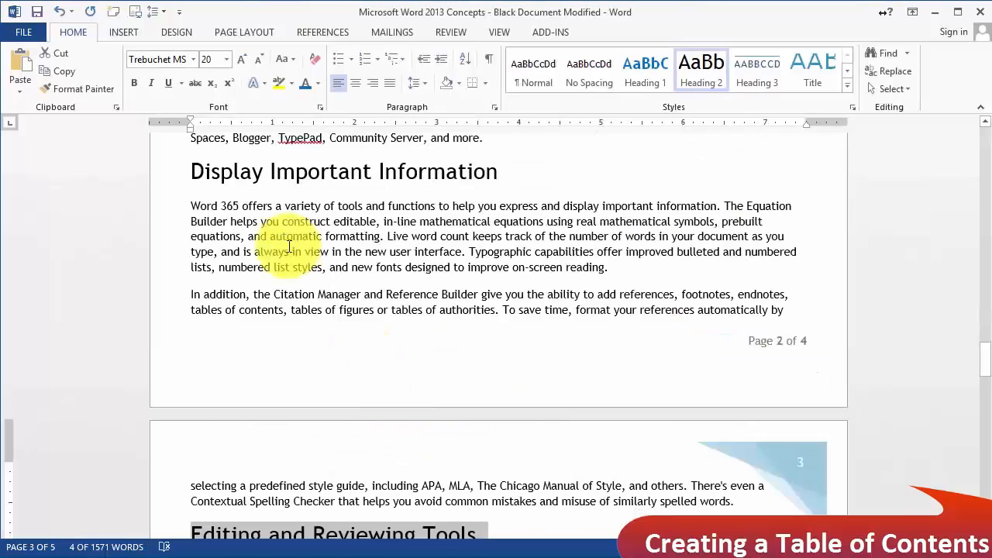
Make High-Impact Graphics a Heading 2 and the Participate in Office SharePoint Server 365 line a Heading 1.
scroll(335, 338, down, 3)
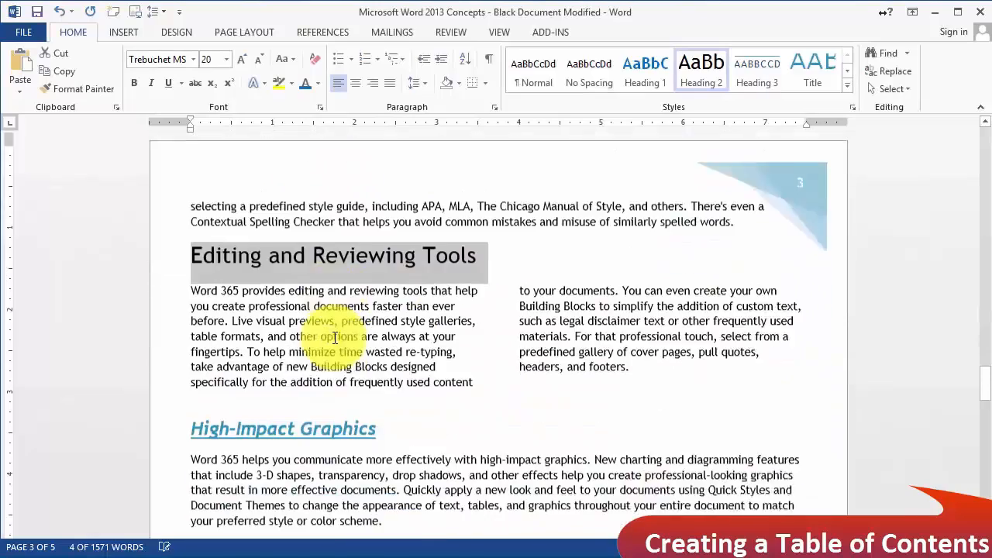
scroll(335, 338, down, 2)
click(164, 276)
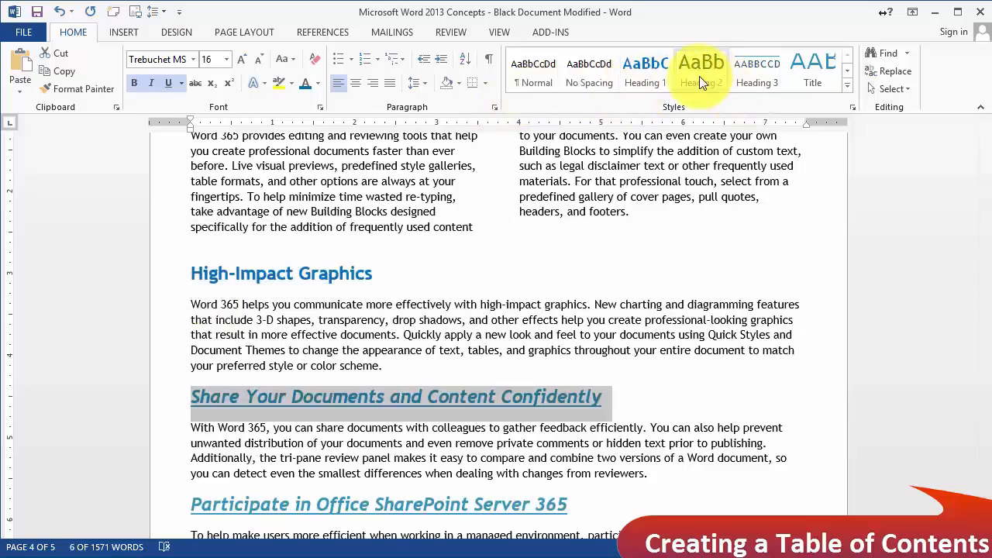
click(701, 69)
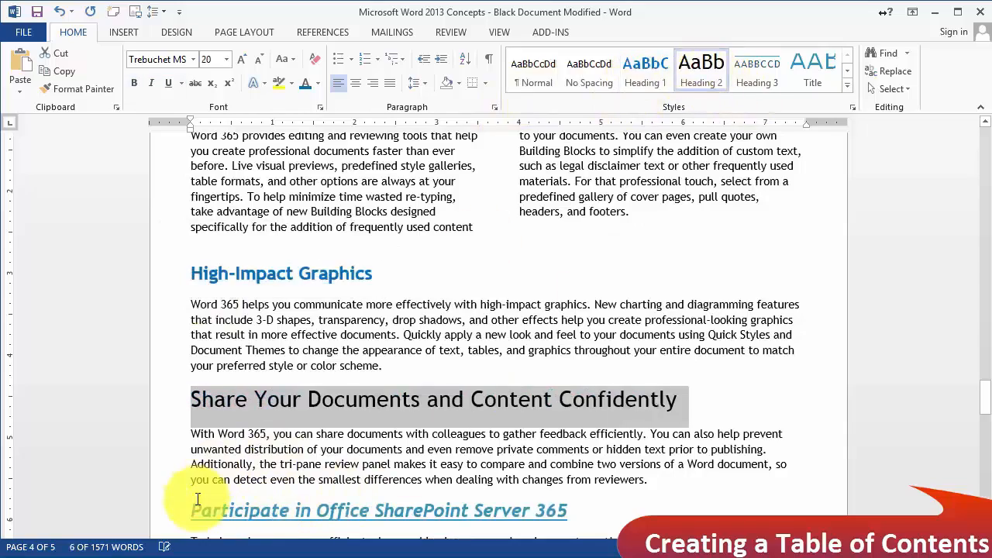
click(167, 511)
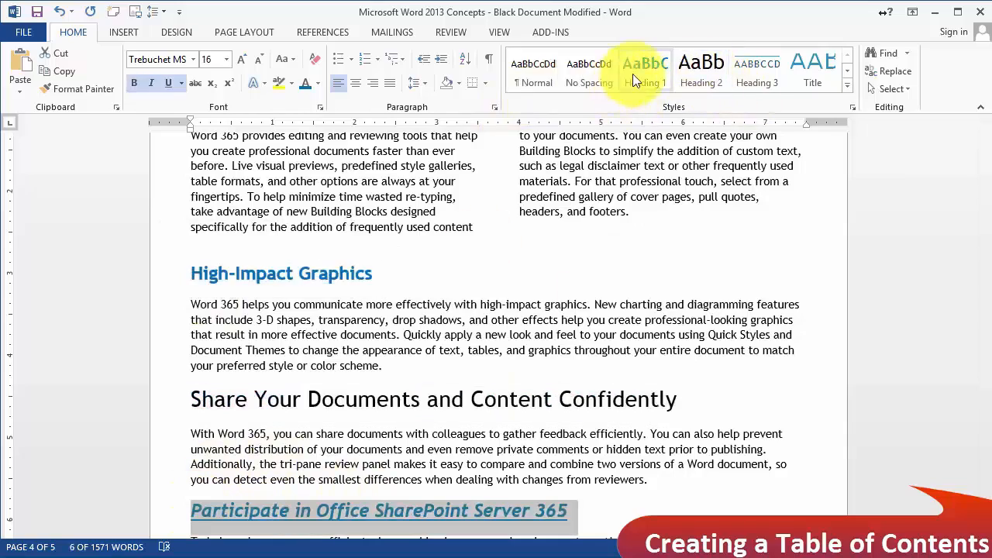
click(642, 75)
Make Keep Your Documents Safe and Facilitate Important Business Processes Heading 2, Tools For Developers Heading 1.
scroll(465, 275, down, 3)
click(701, 71)
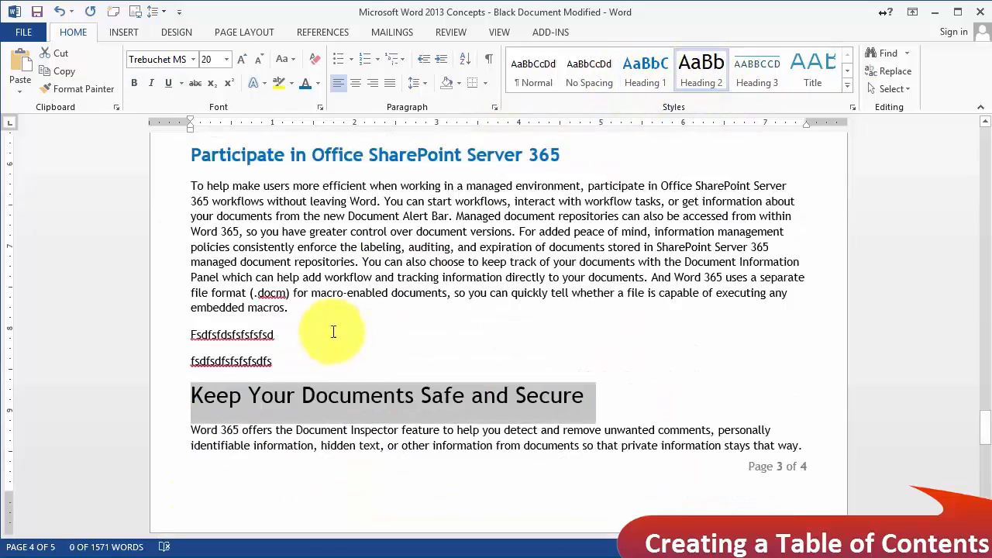
scroll(333, 332, down, 5)
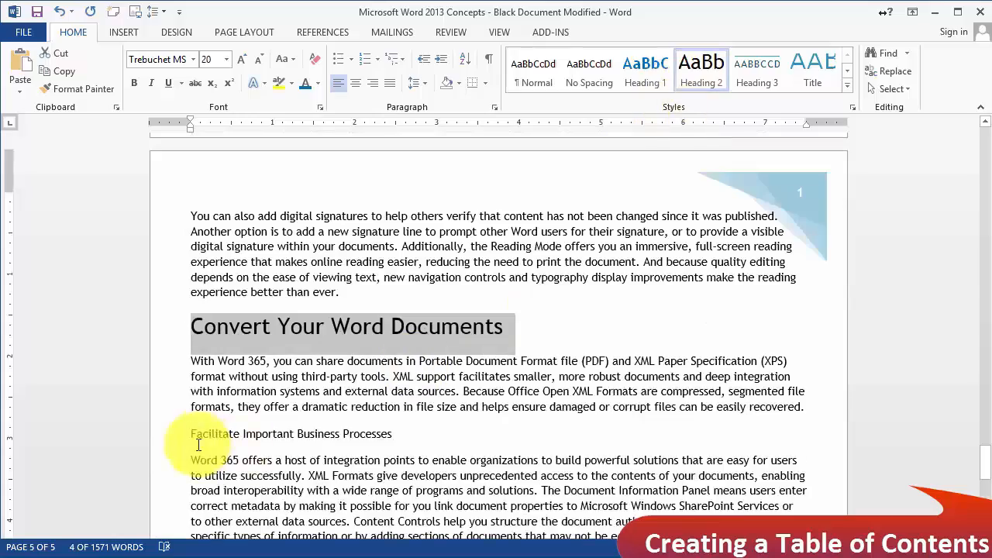
click(166, 444)
click(697, 69)
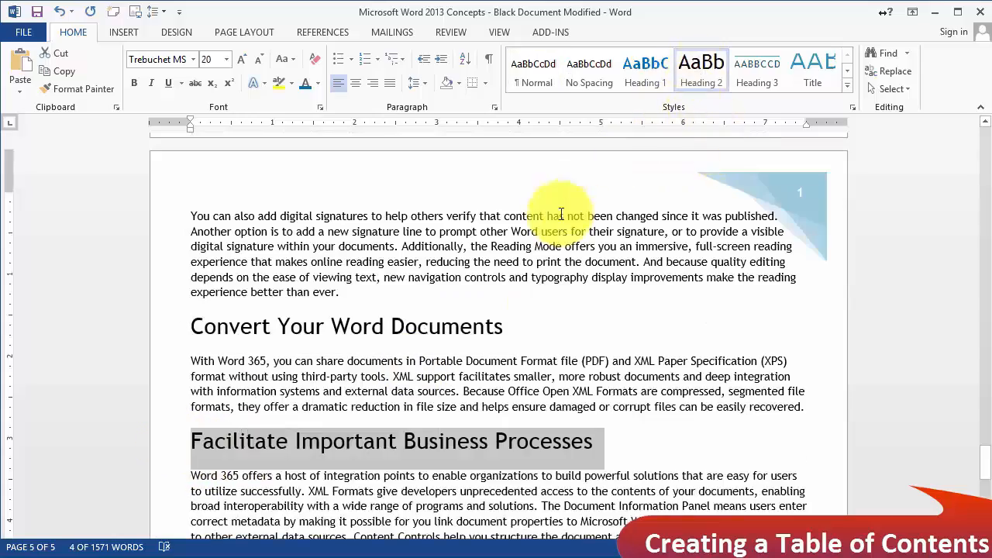
scroll(469, 322, down, 3)
click(645, 70)
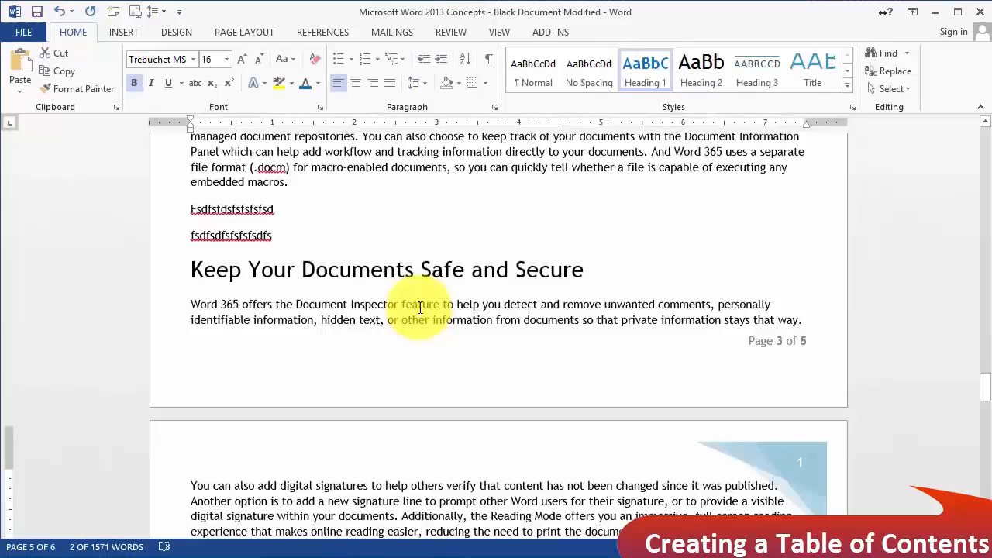
Deselect the headings and save the document.
scroll(419, 307, up, 15)
click(613, 285)
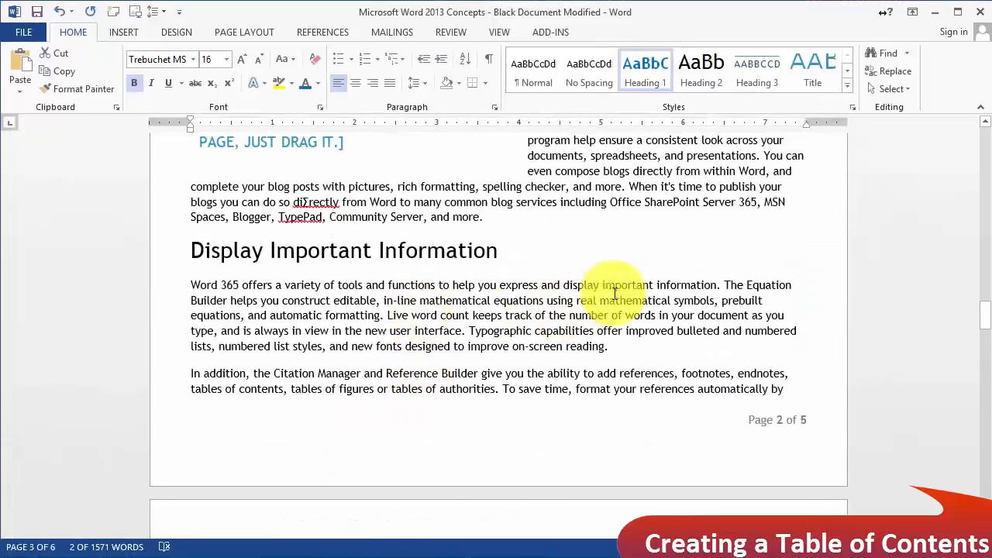
click(36, 14)
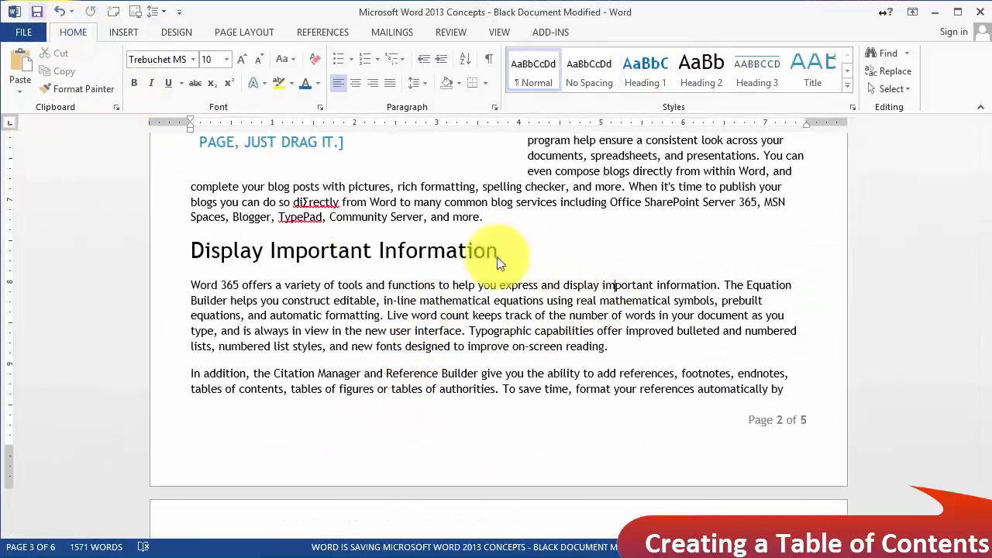
Insert a blank page before the USING title page and place the cursor on it.
drag(986, 322, 984, 201)
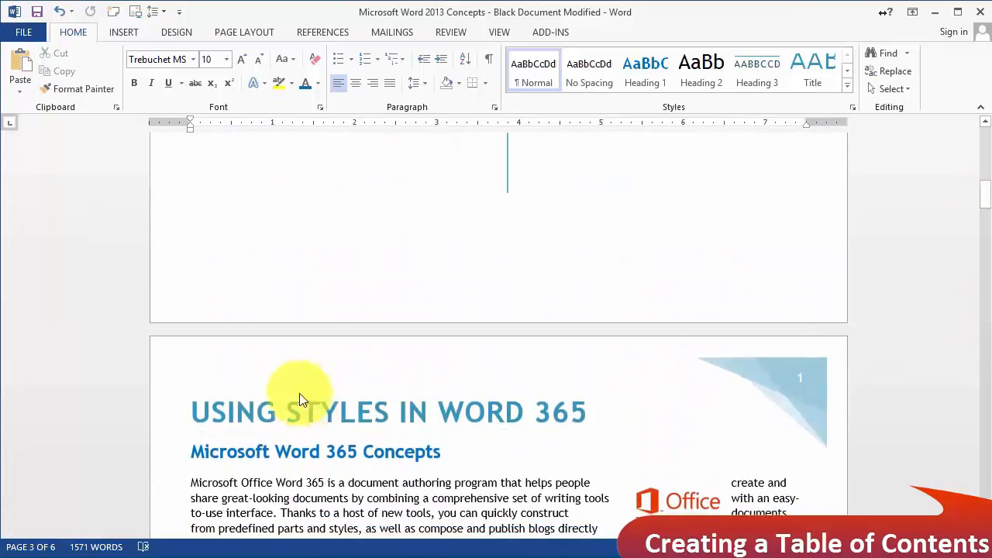
click(191, 418)
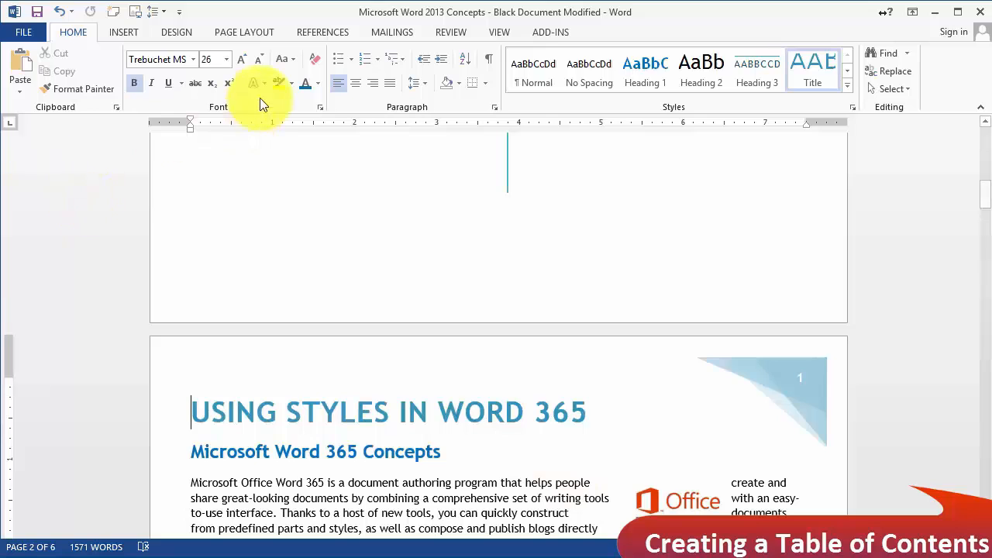
click(125, 33)
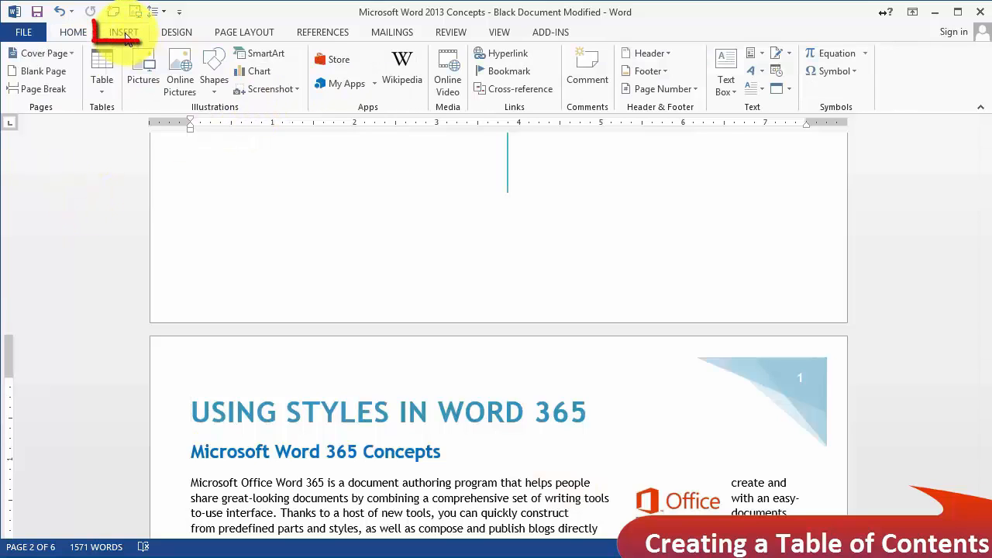
click(46, 72)
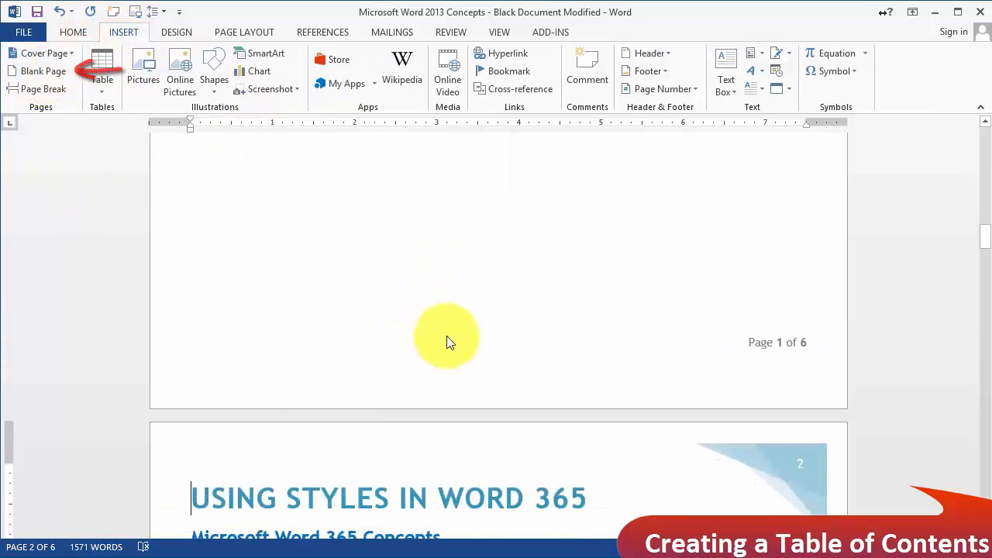
scroll(453, 324, up, 8)
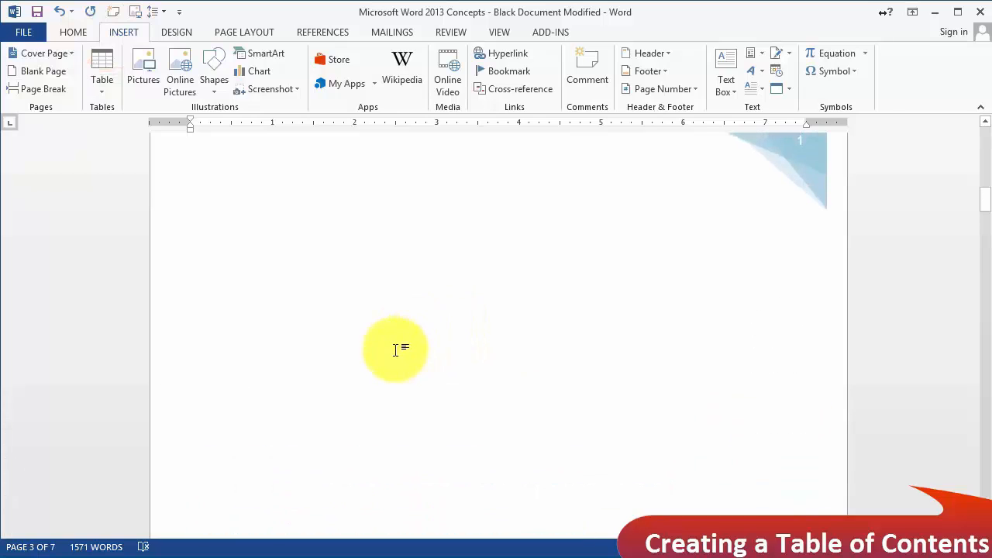
scroll(385, 333, up, 1)
click(281, 304)
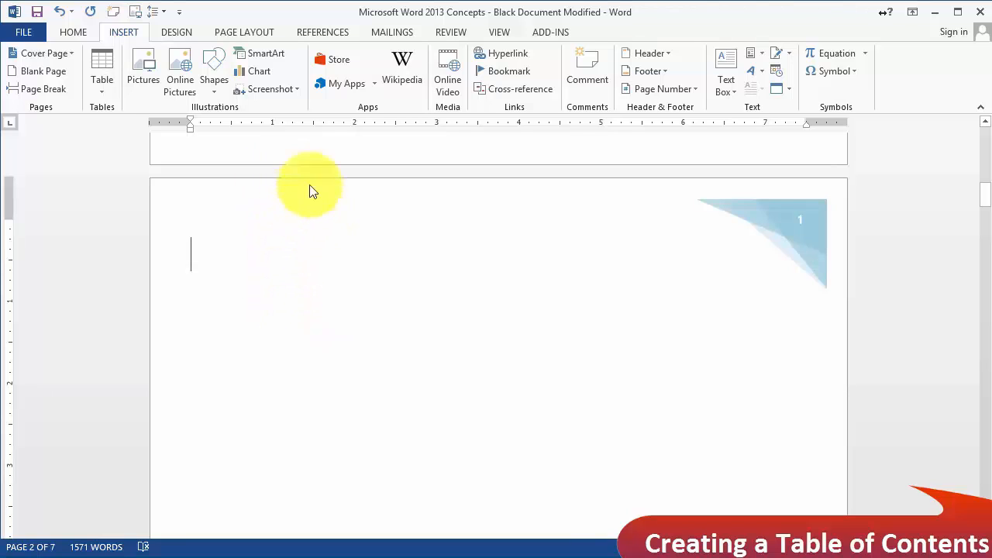
Insert Automatic Table 1, a 'Contents' table of contents, on the blank page.
click(335, 32)
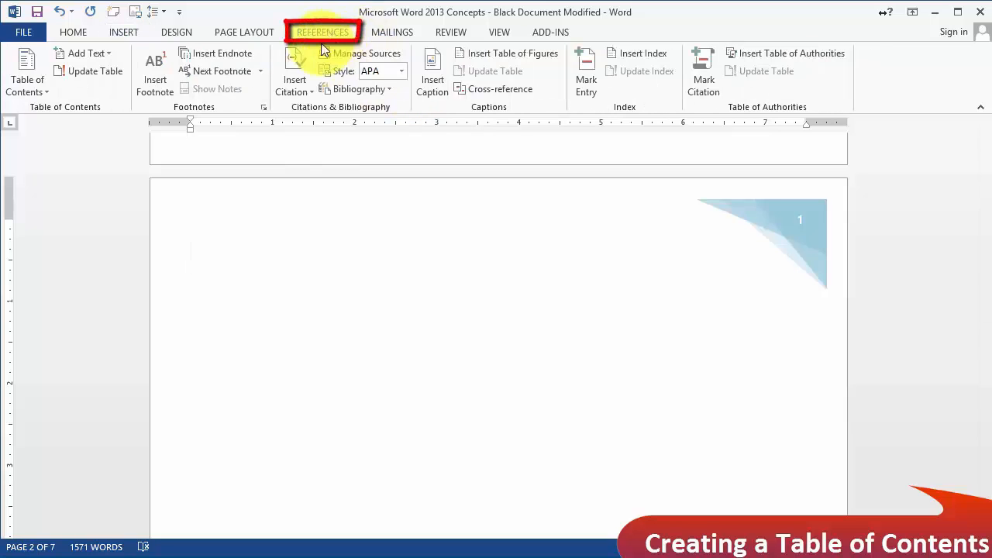
click(29, 85)
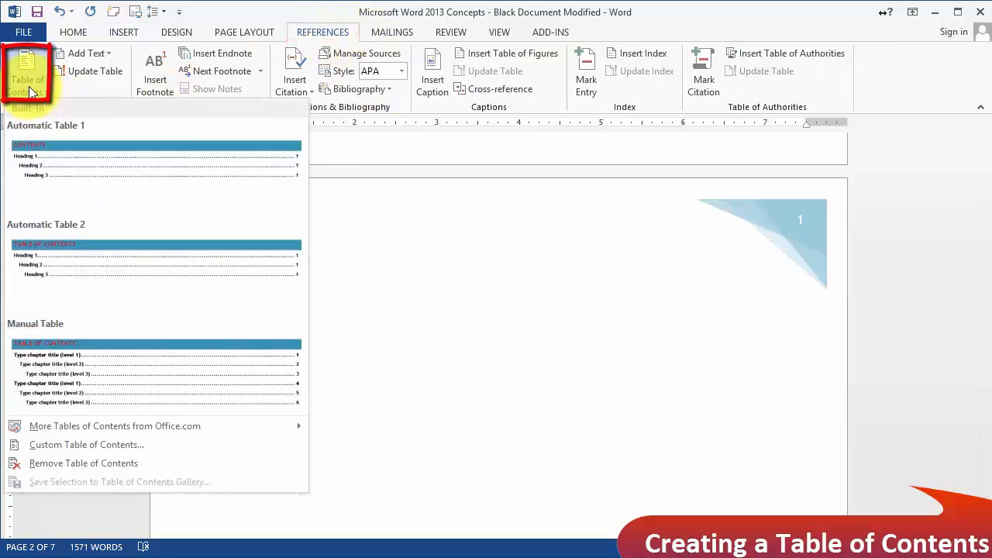
click(55, 169)
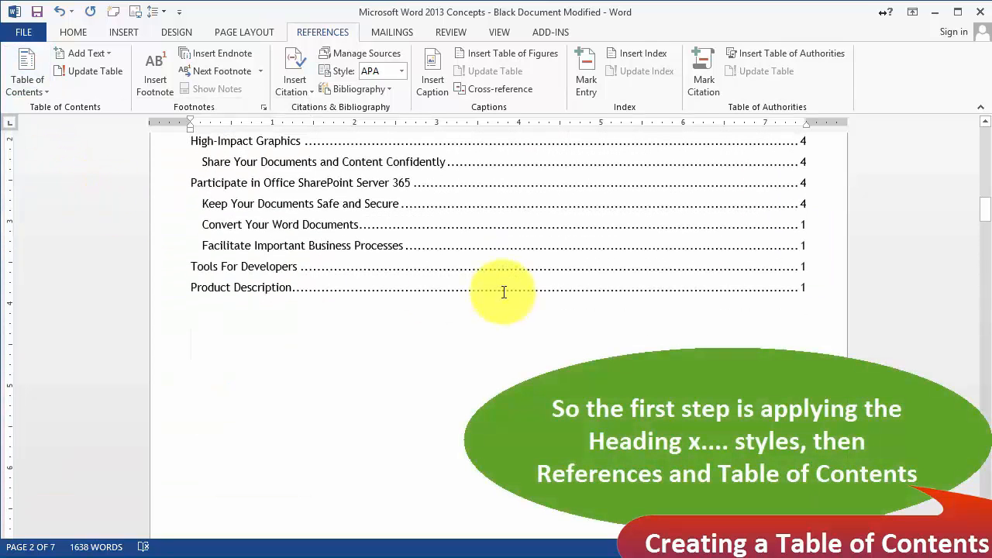
scroll(504, 292, up, 5)
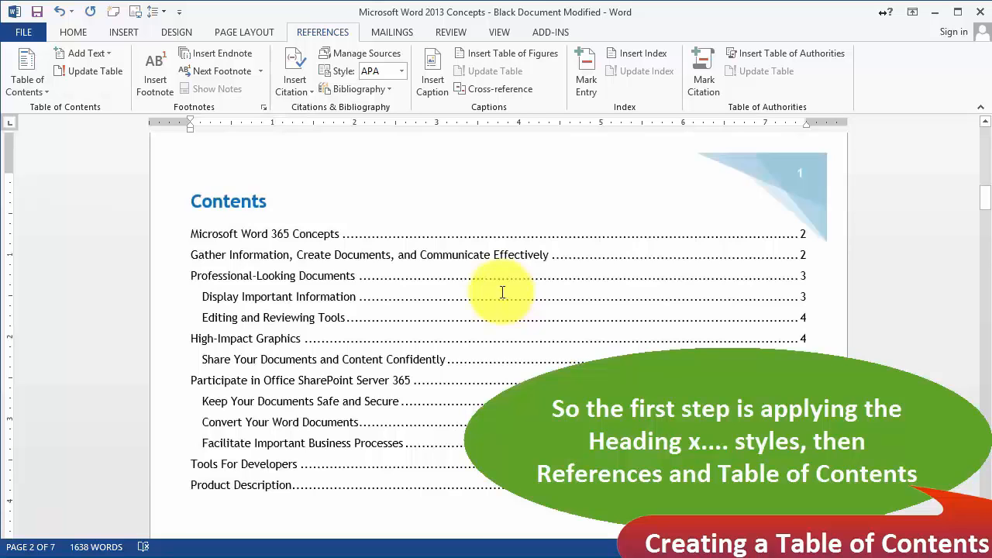
scroll(481, 379, up, 3)
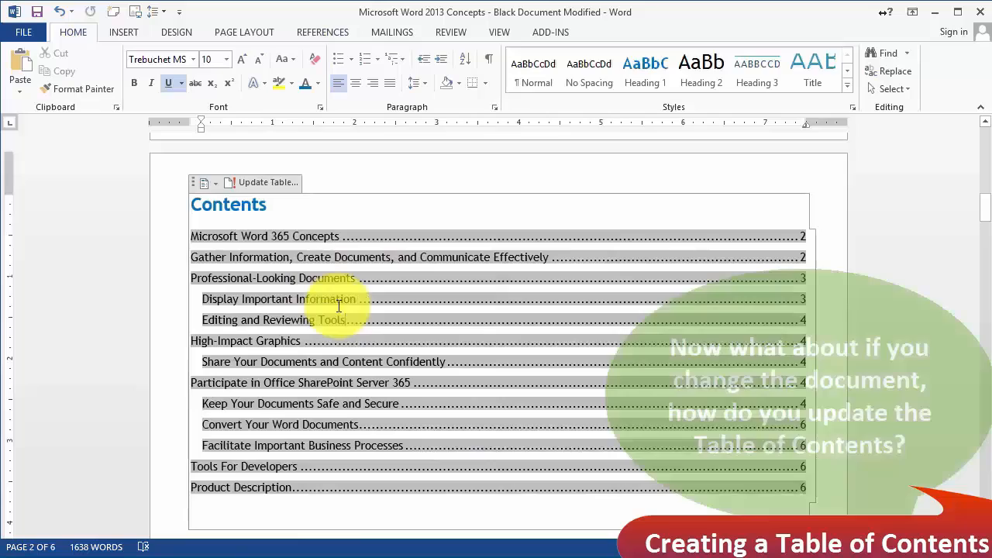
Change the 'Gather Information, Create Documents, and Communicate Effectively' heading to Heading 2.
click(341, 316)
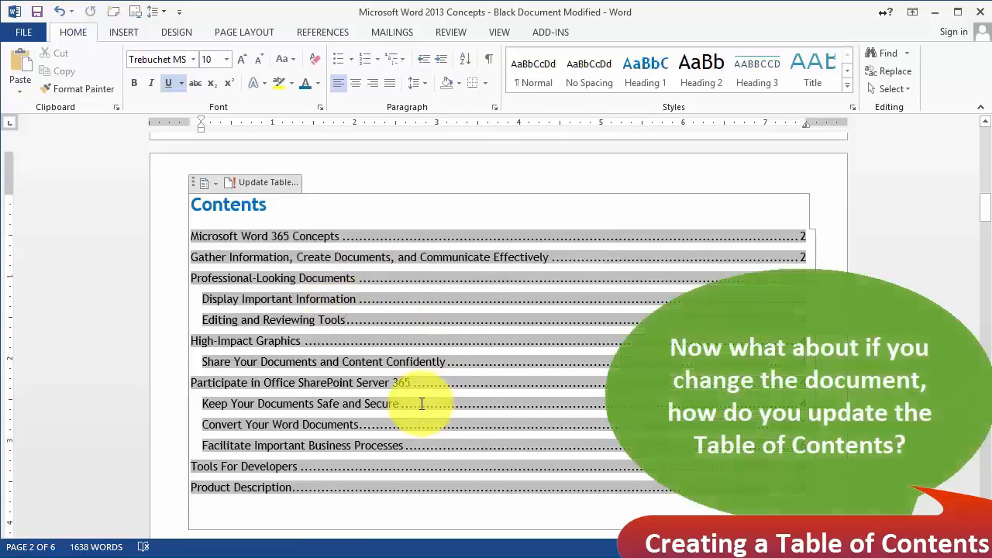
scroll(387, 407, down, 3)
scroll(363, 408, down, 15)
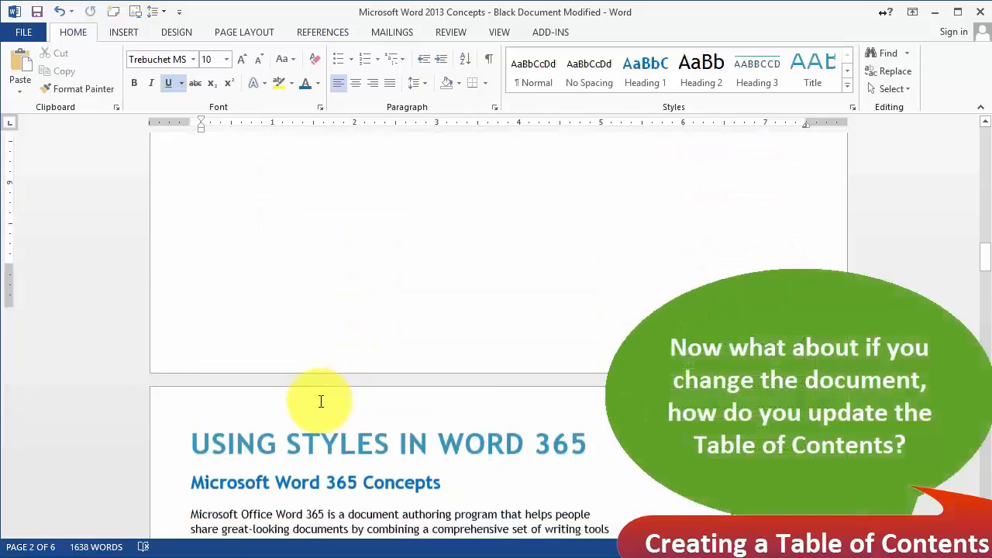
scroll(317, 407, down, 1)
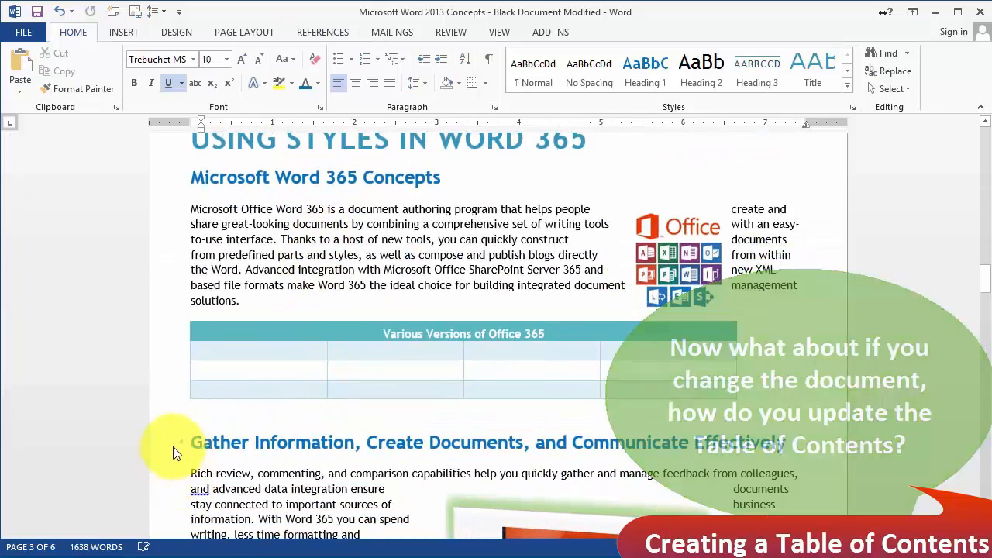
click(160, 452)
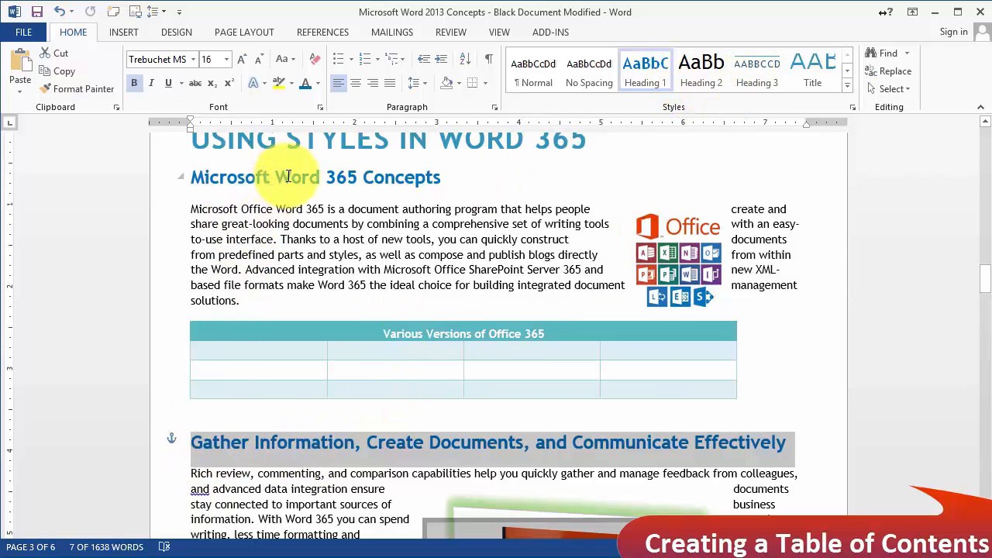
click(296, 443)
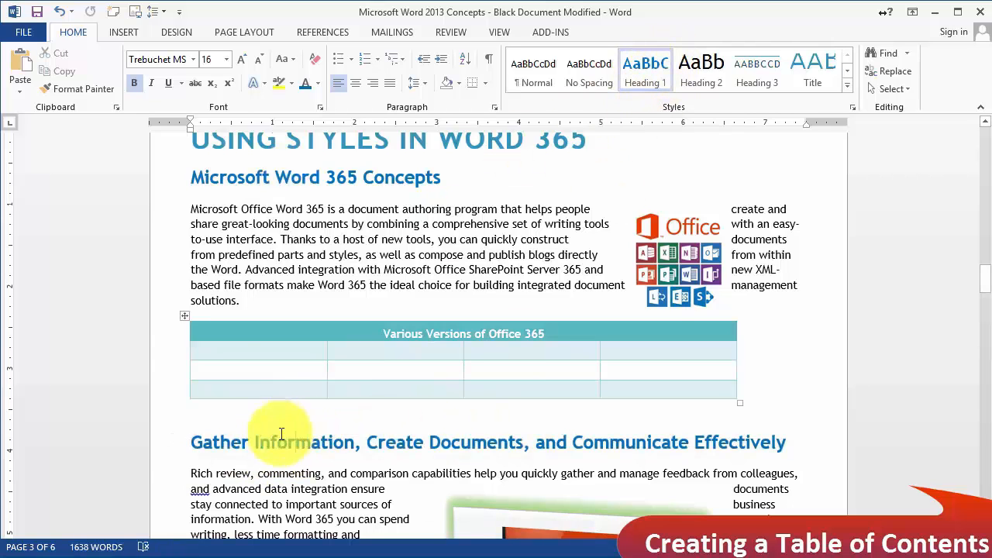
click(160, 443)
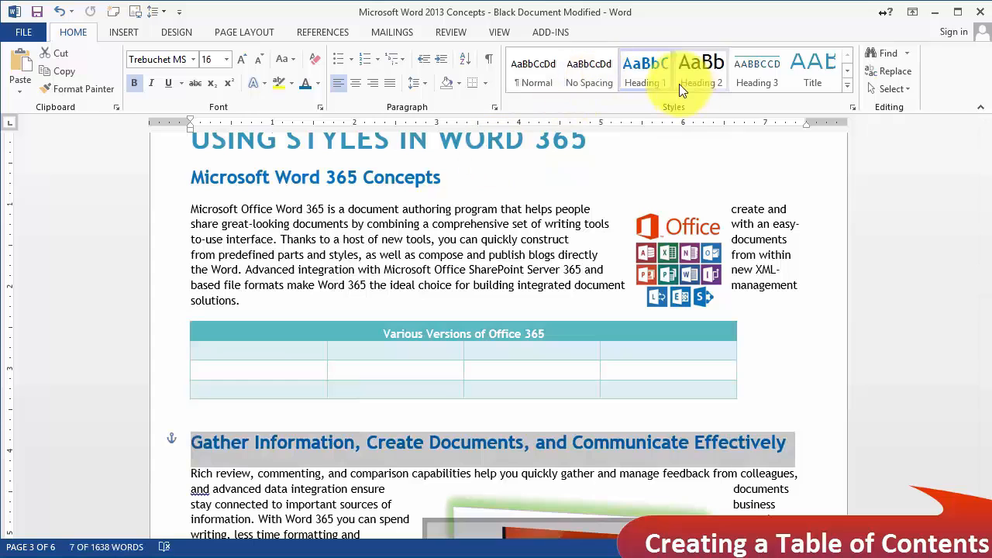
click(697, 77)
Deselect the heading and return to the Contents table.
click(421, 288)
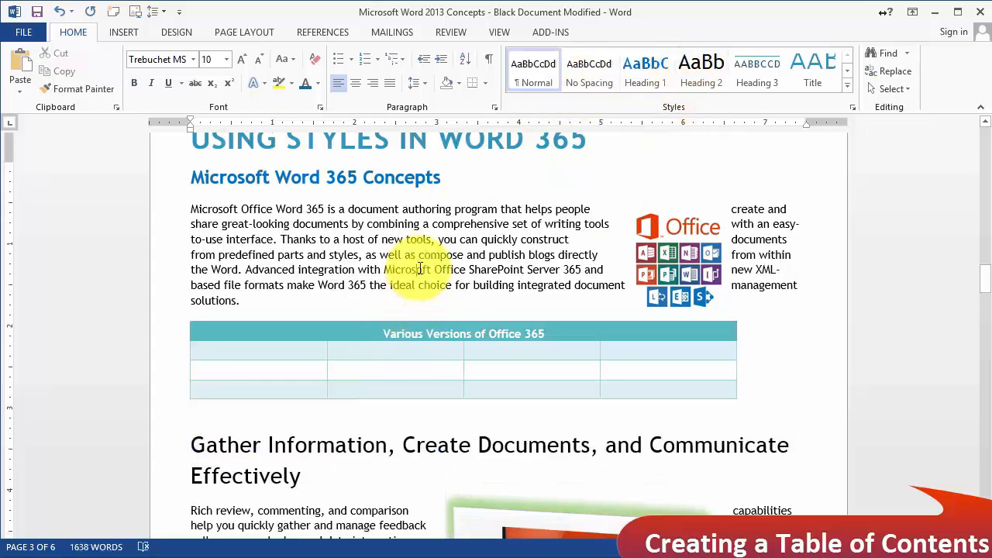
scroll(418, 273, up, 5)
scroll(418, 271, up, 10)
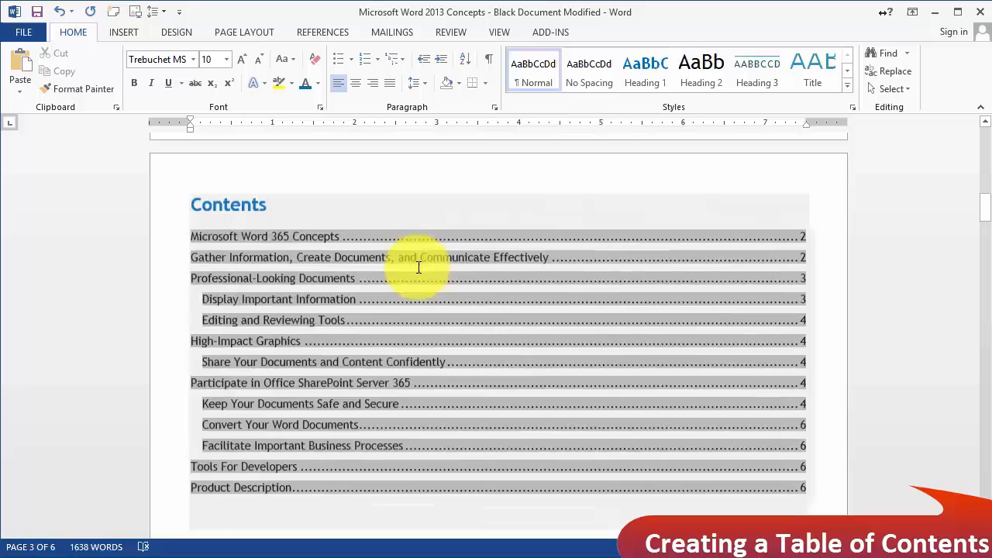
scroll(418, 268, up, 1)
click(405, 341)
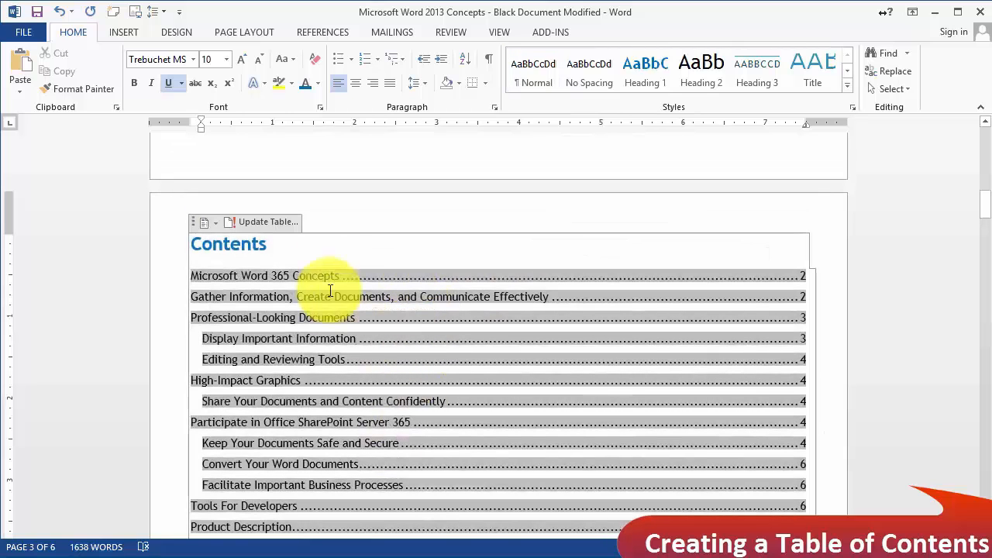
Update the entire Contents table so Gather Information appears as an indented second-level entry.
click(262, 223)
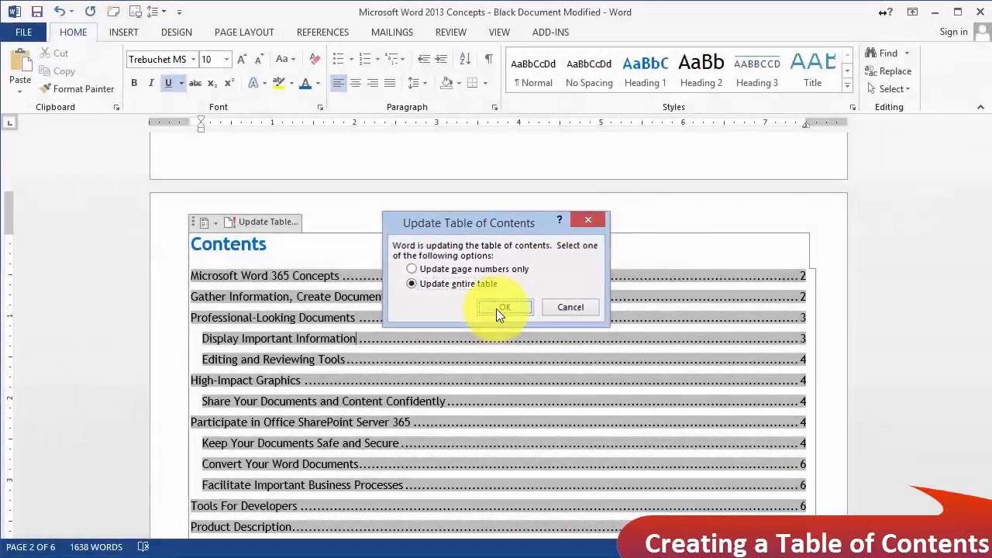
click(498, 308)
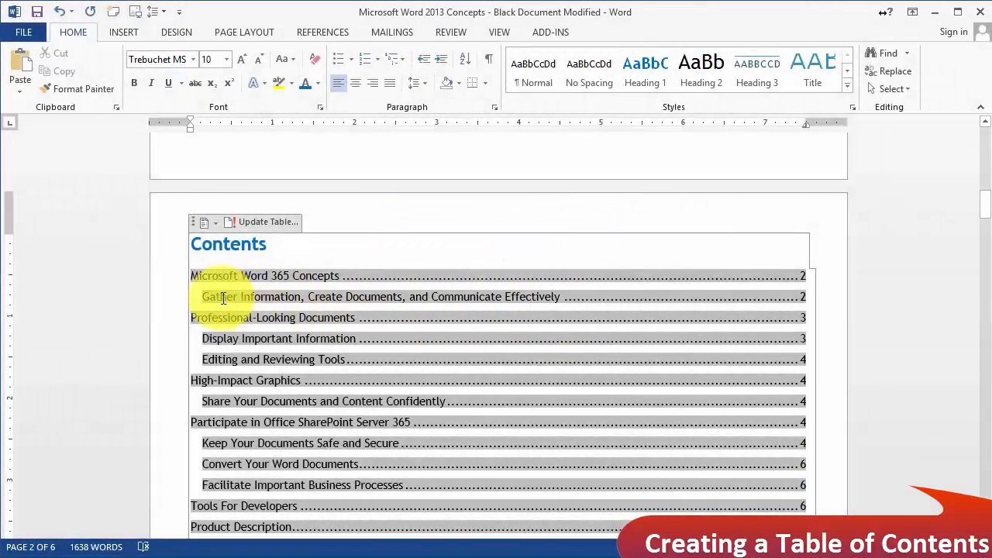
drag(223, 298, 571, 295)
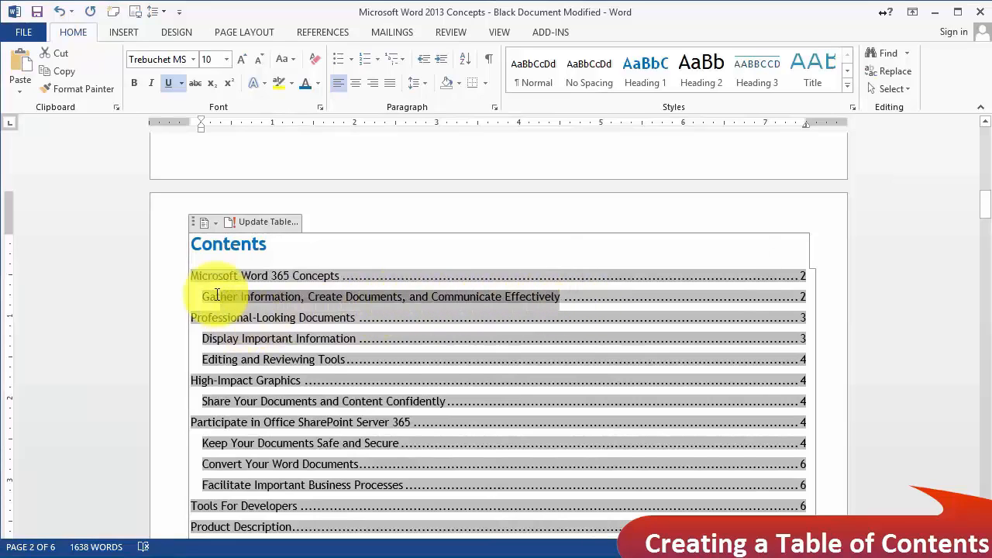
click(172, 320)
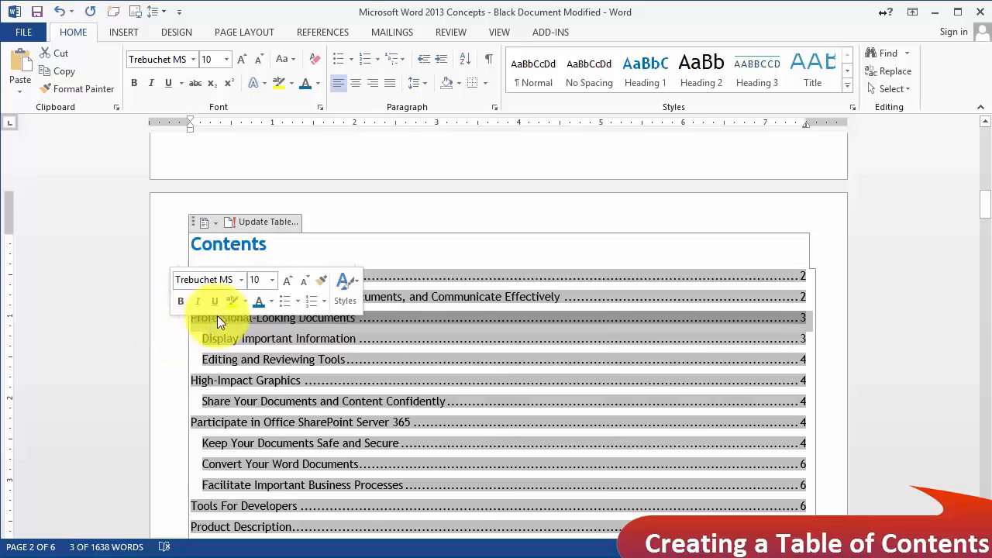
click(586, 376)
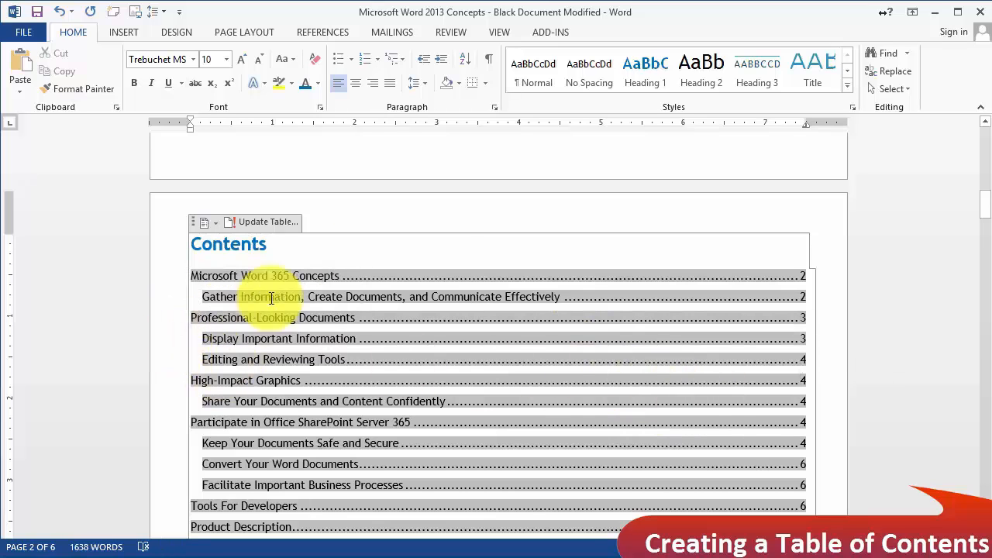
click(442, 221)
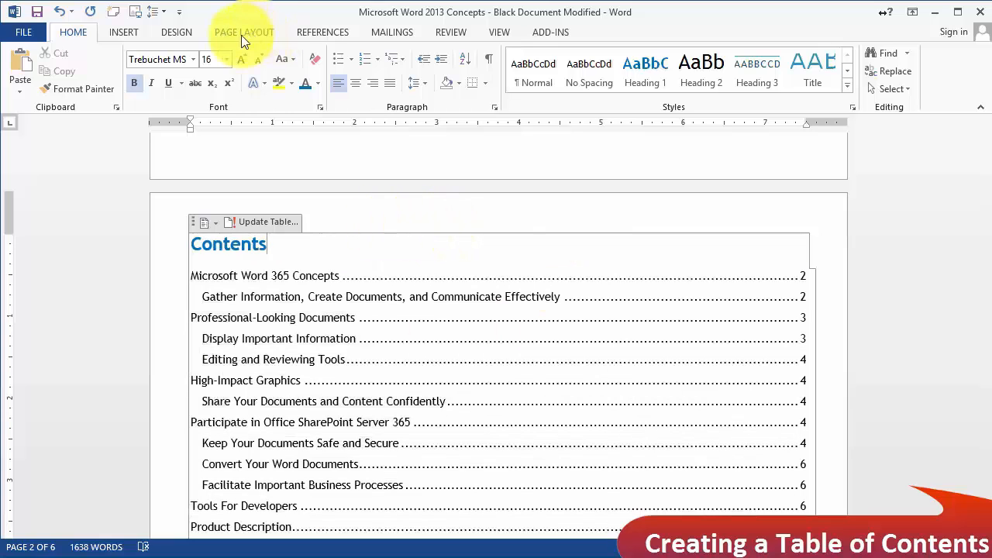
click(315, 36)
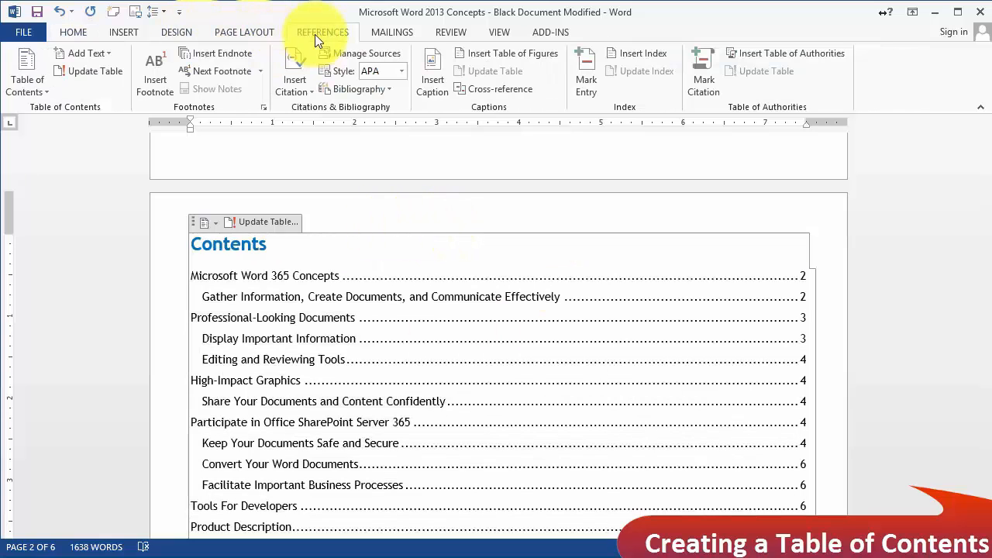
click(44, 91)
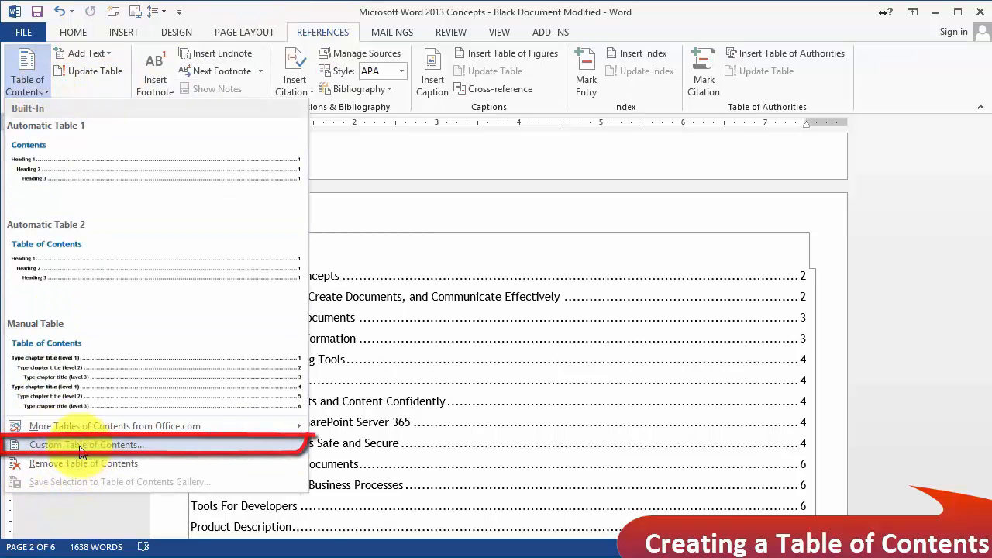
click(80, 446)
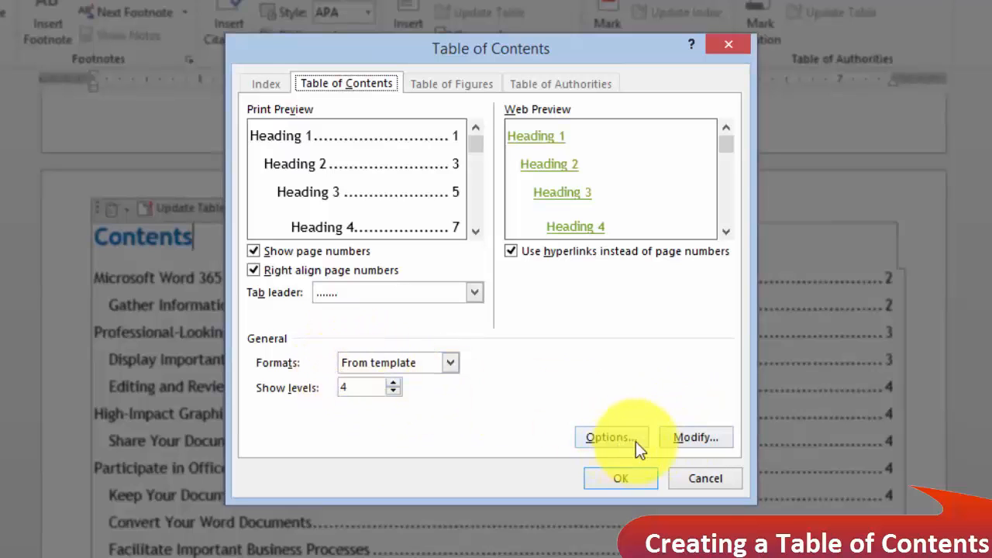
click(707, 437)
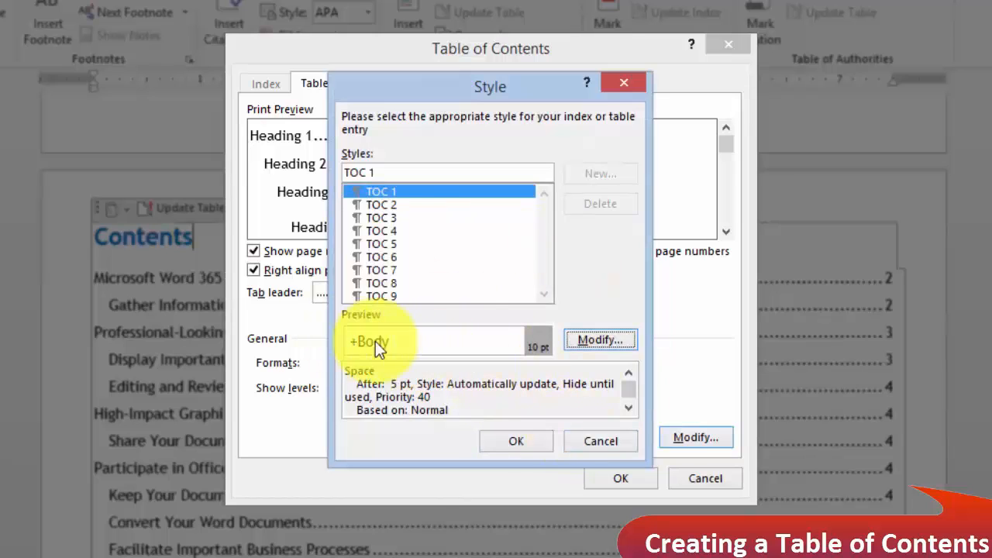
click(592, 441)
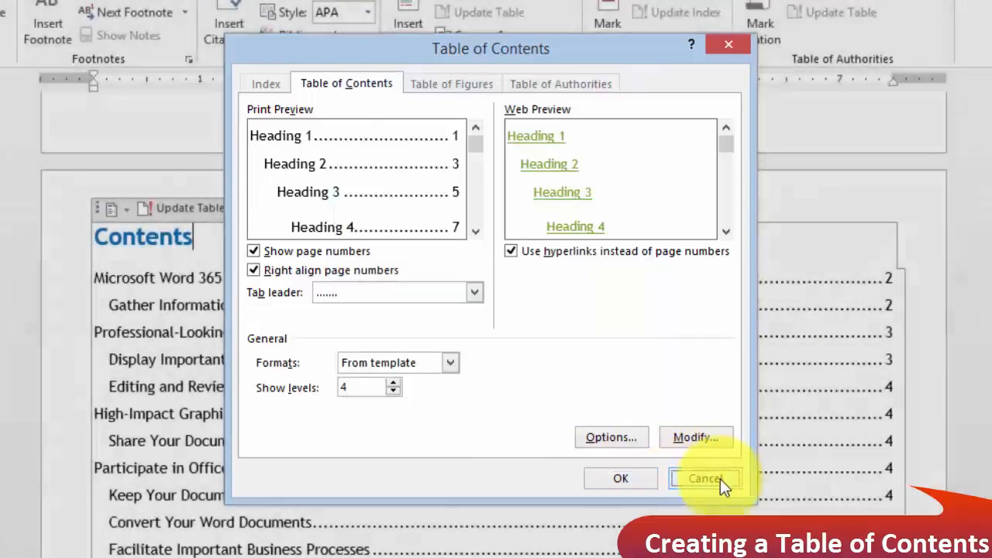
click(720, 479)
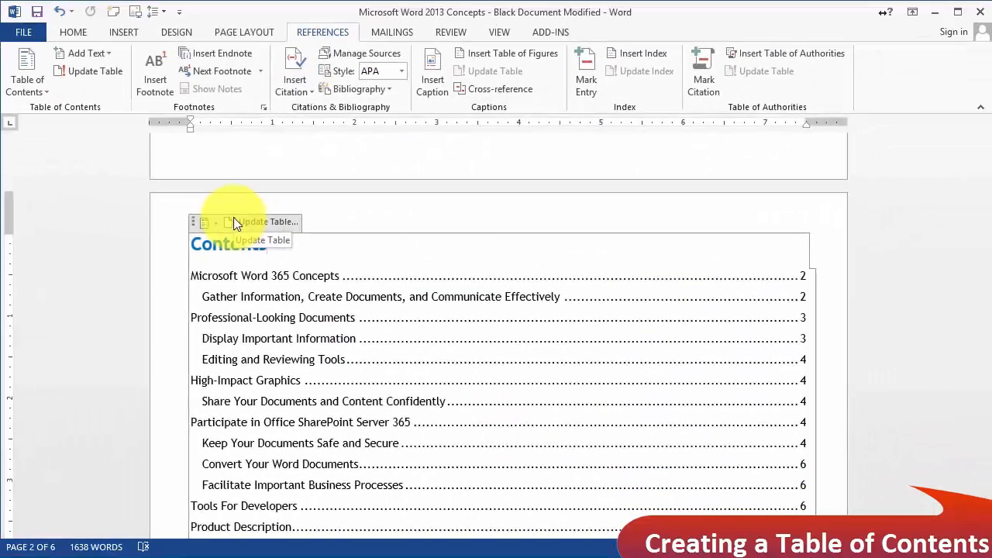
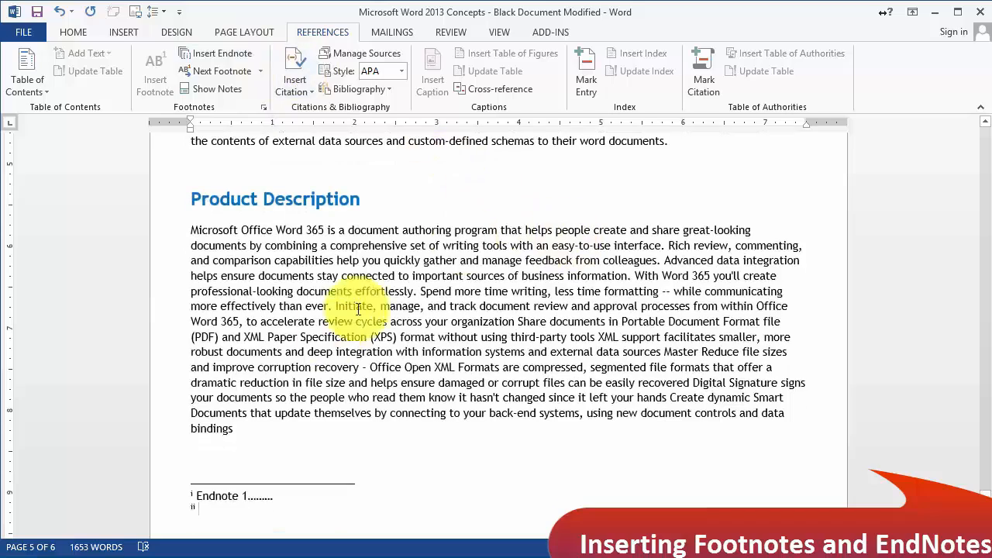
Finish endnote ii with 'This is a subscription based product' and begin endnote iii with 'Develo'.
text(This is a subscription based product)
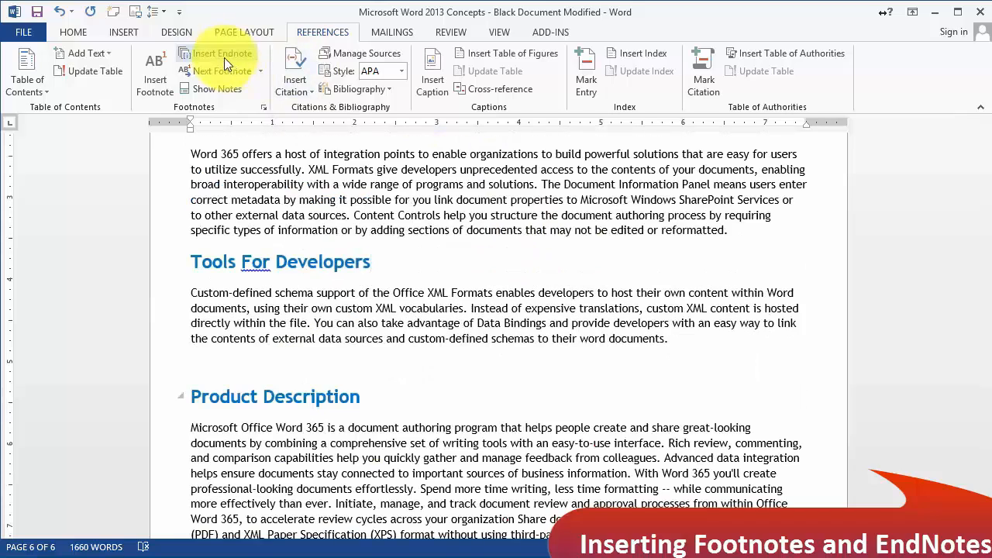
click(224, 57)
text(Developers still have to)
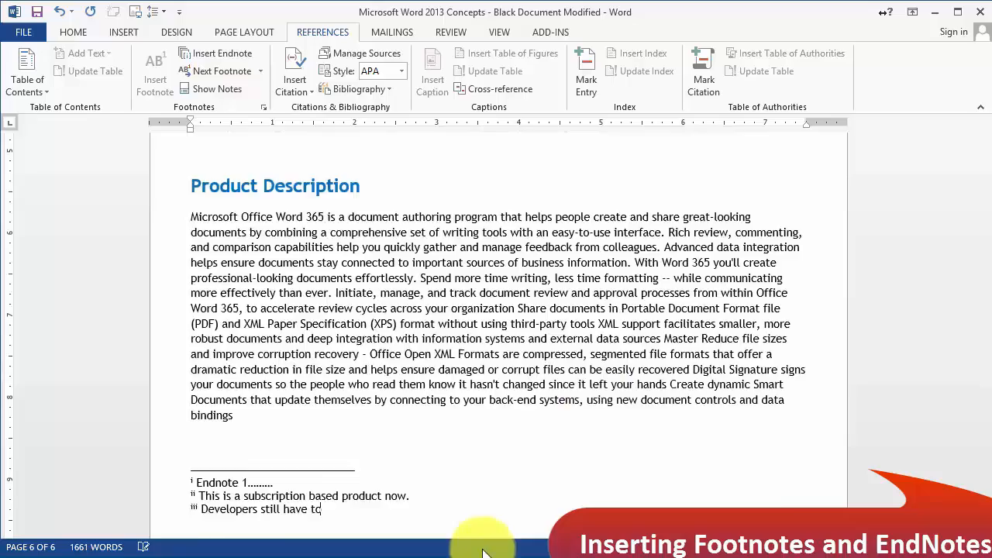
Return to the end of the Tools For Developers heading.
scroll(287, 470, up, 15)
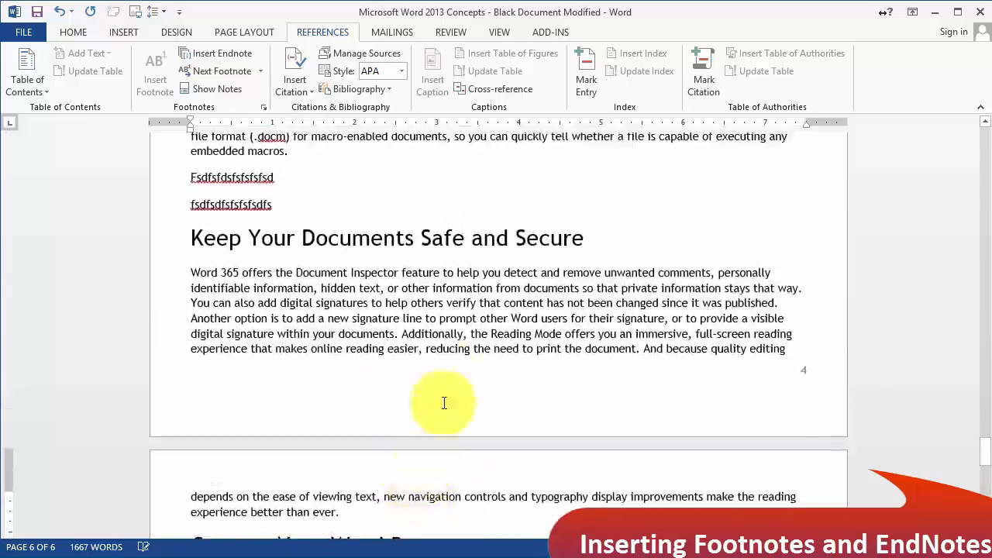
scroll(408, 326, up, 12)
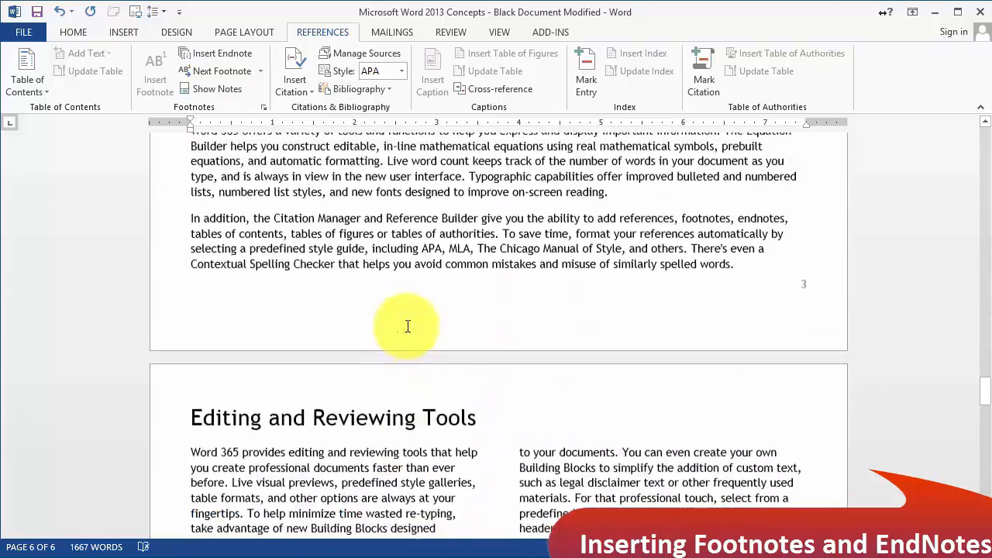
scroll(515, 371, down, 15)
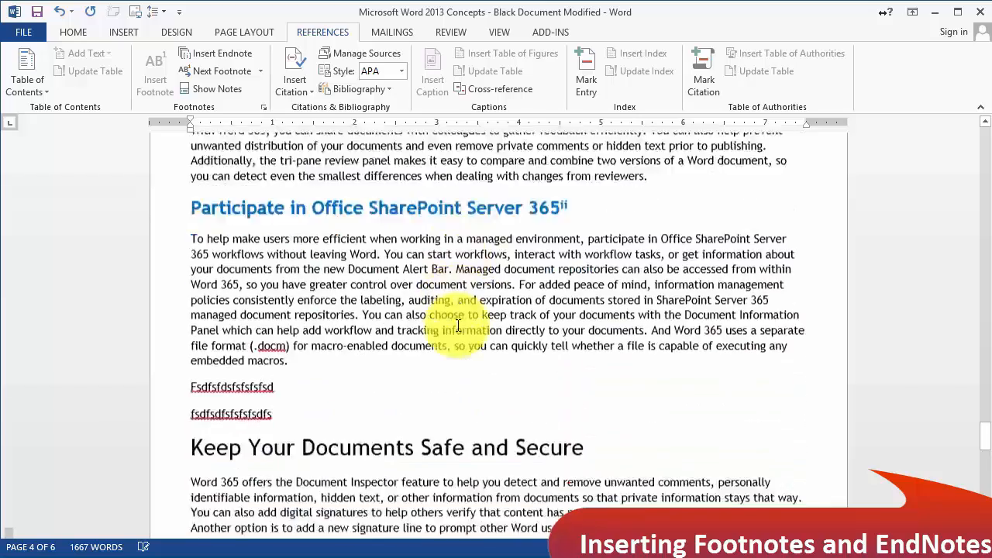
scroll(475, 317, down, 12)
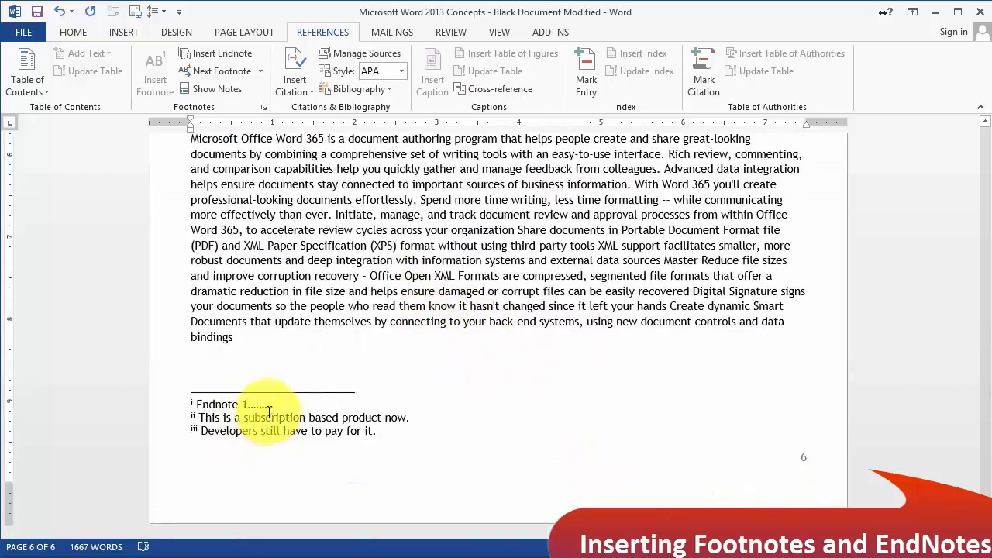
scroll(377, 320, up, 10)
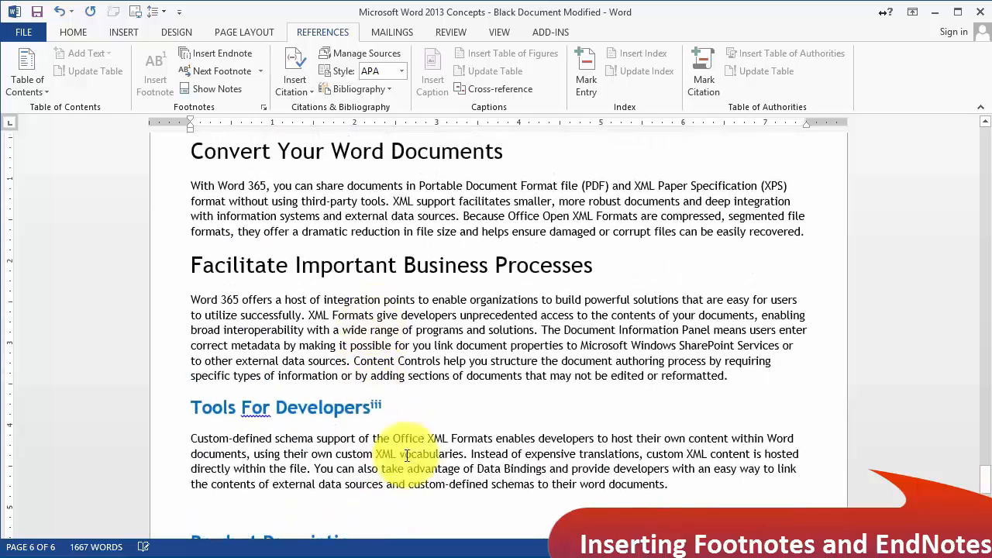
click(400, 411)
Delete the iii endnote mark after the Tools For Developers heading.
scroll(400, 418, down, 4)
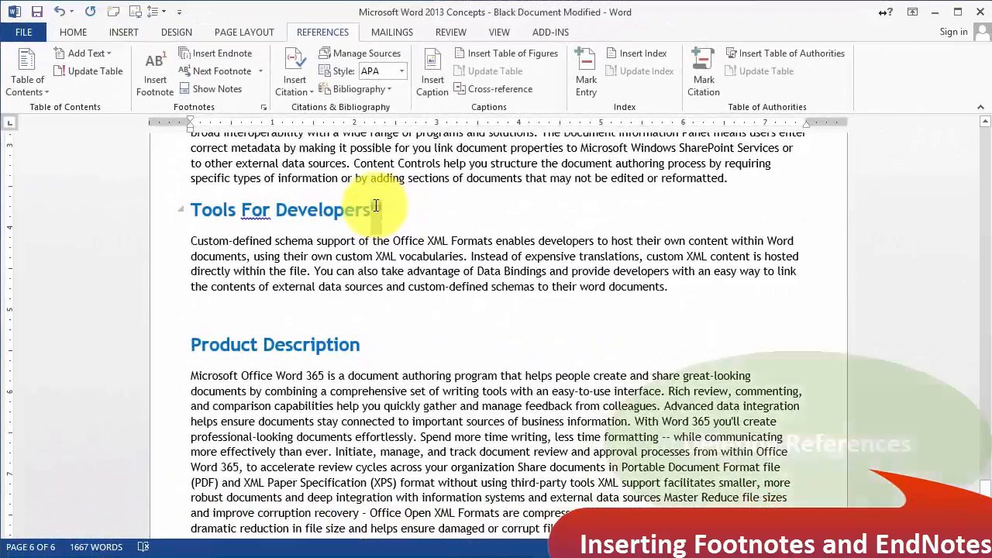
double_click(375, 208)
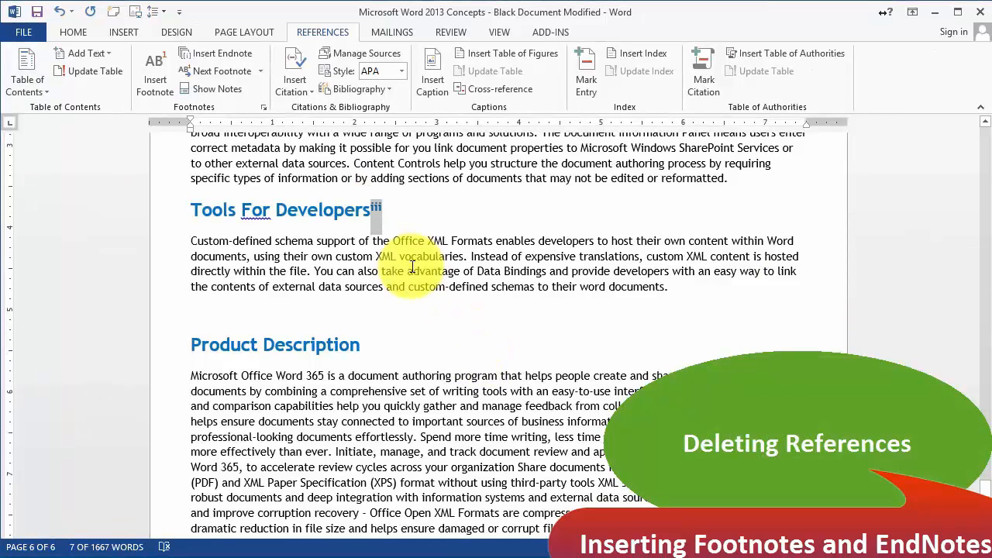
key(Delete)
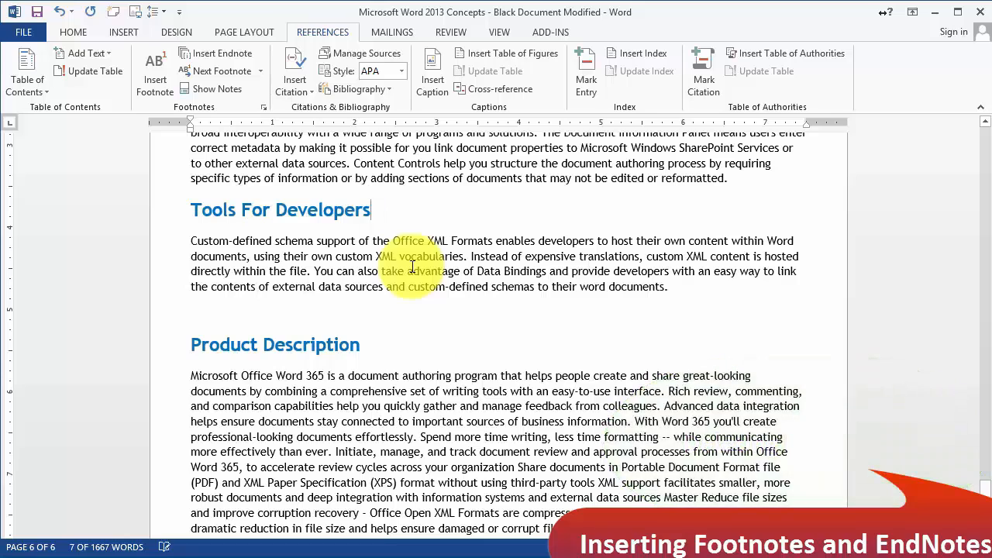
scroll(411, 377, down, 5)
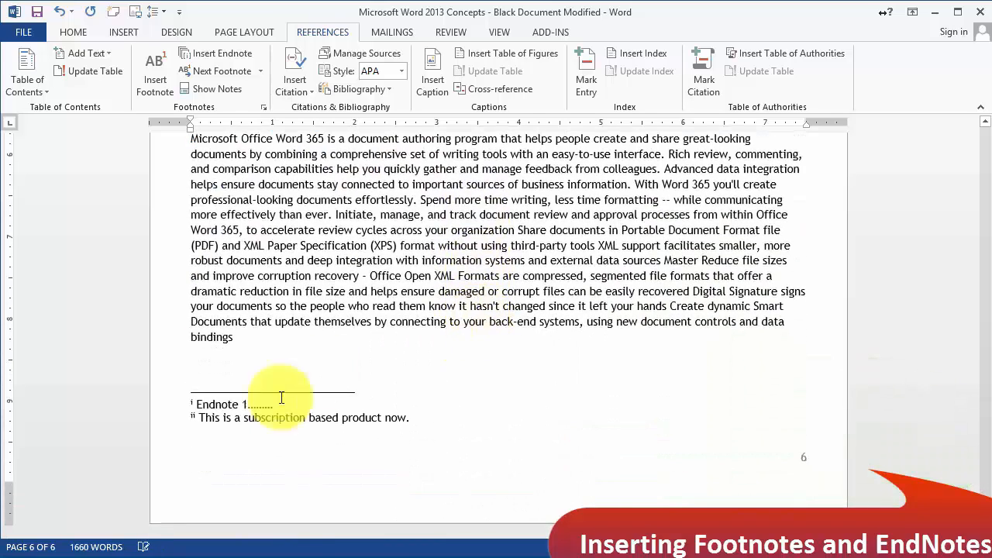
click(416, 419)
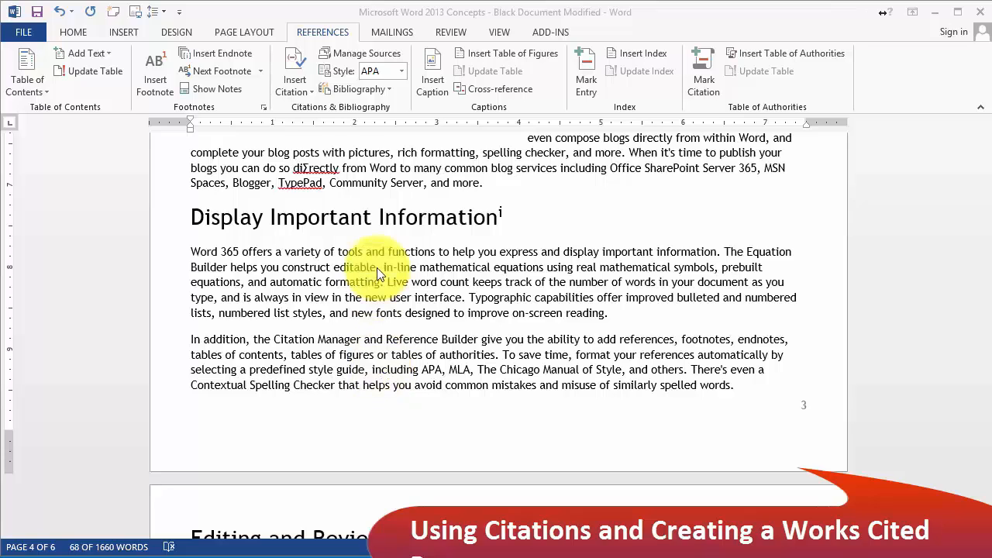
Preview the built-in bibliography formats and close them without inserting one.
click(390, 90)
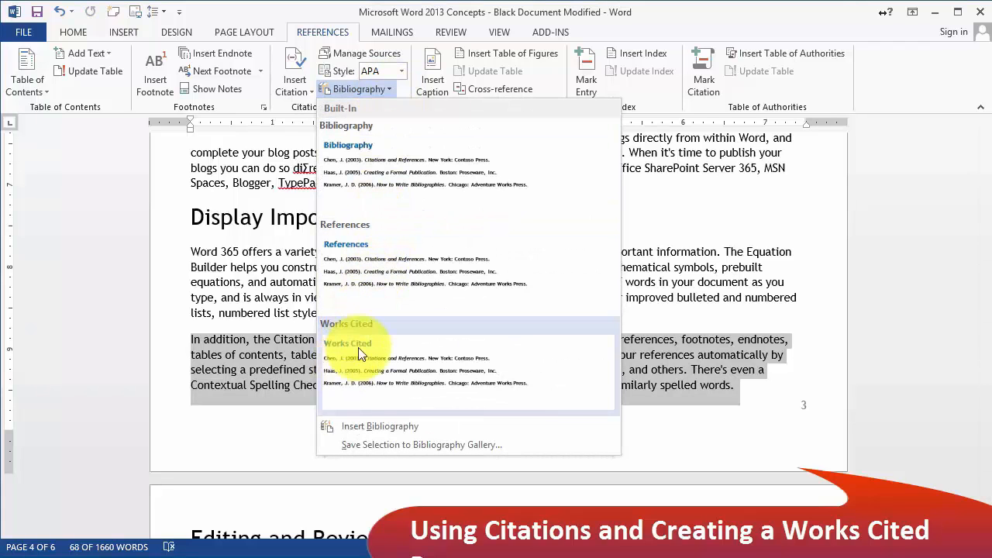
click(265, 464)
click(307, 393)
scroll(372, 341, up, 8)
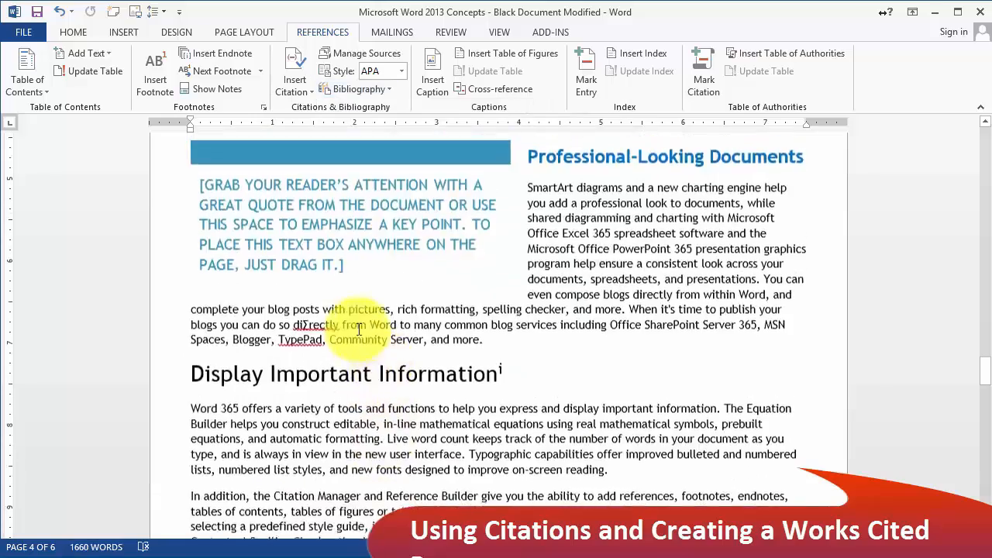
scroll(418, 330, up, 15)
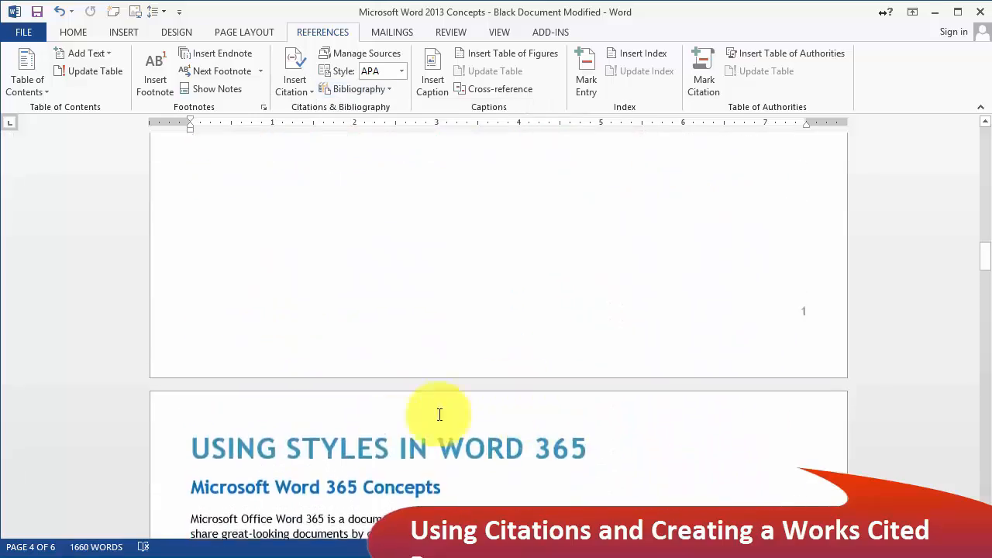
scroll(393, 445, down, 2)
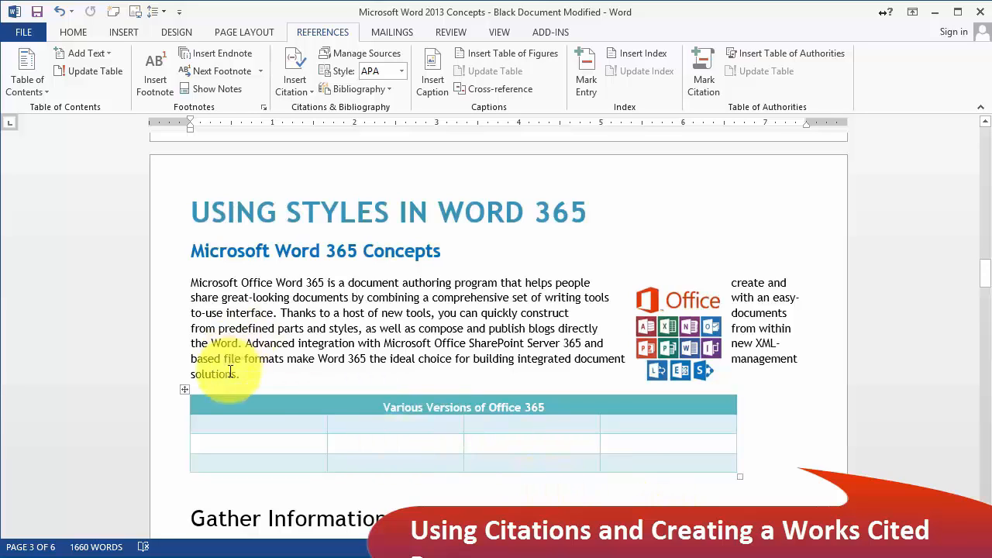
Wrap the opening sentence from 'Advanced integration' to 'solutions.' in quotation marks.
click(262, 375)
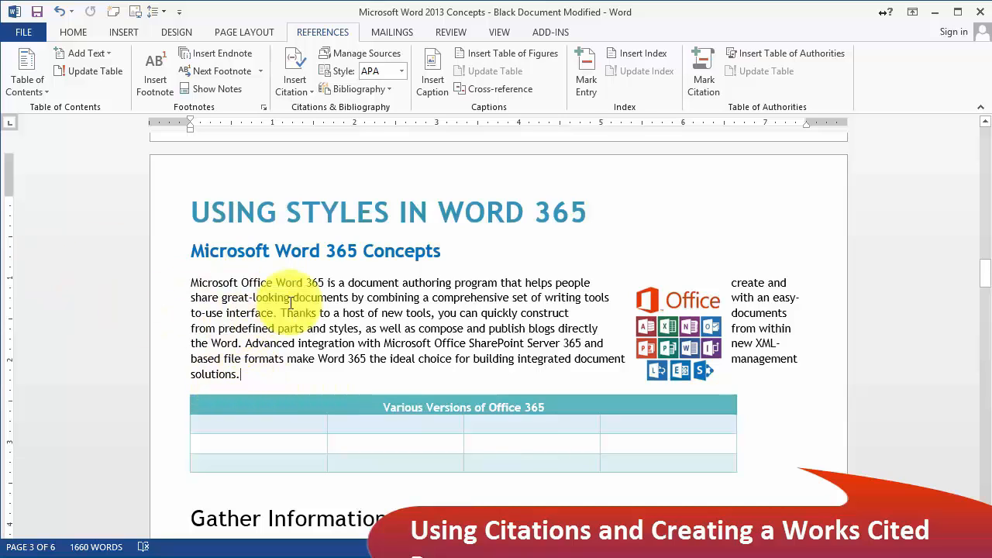
click(242, 343)
text(")
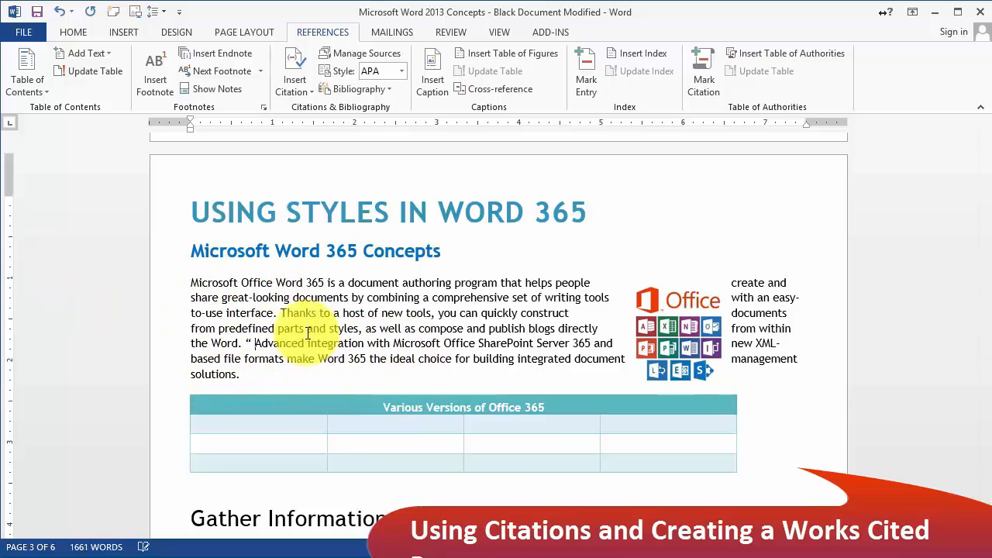
key(Delete)
click(249, 376)
text(")
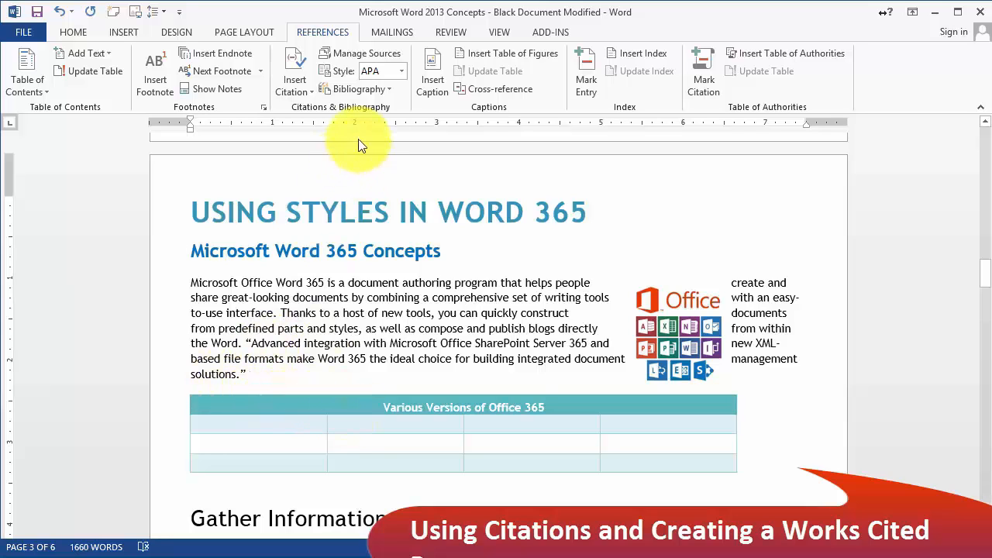
click(77, 32)
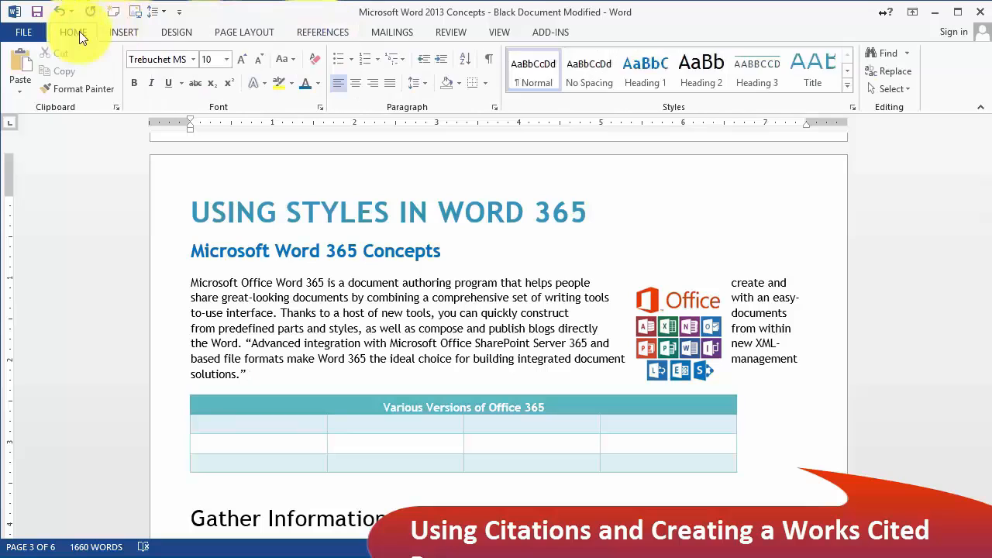
Browse the source types for a new citation source, keep Book, and cancel without saving.
click(339, 33)
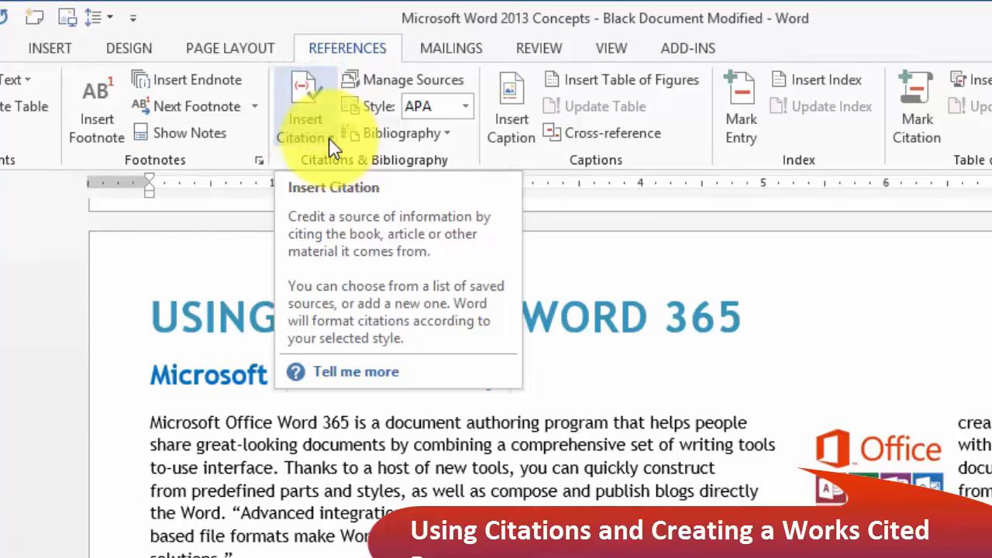
click(331, 144)
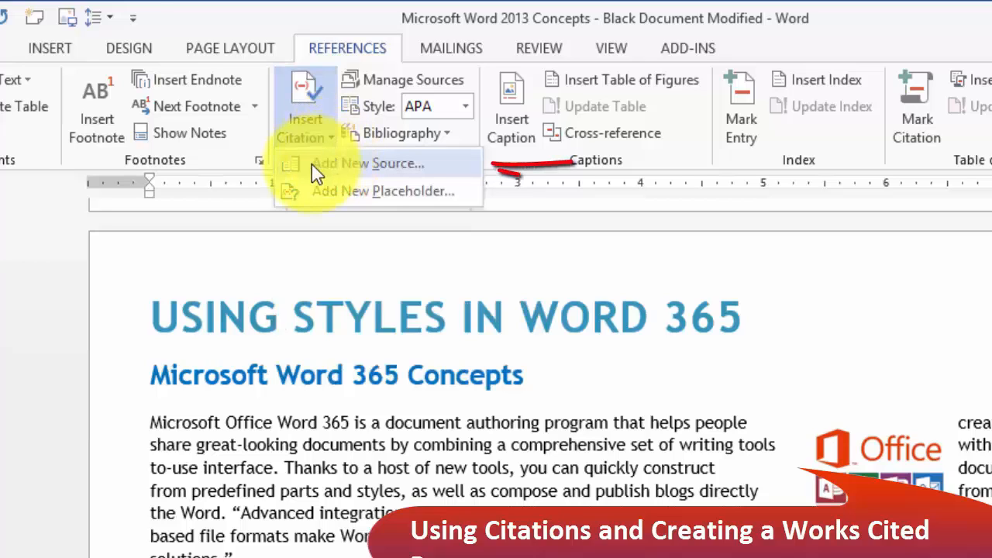
click(314, 165)
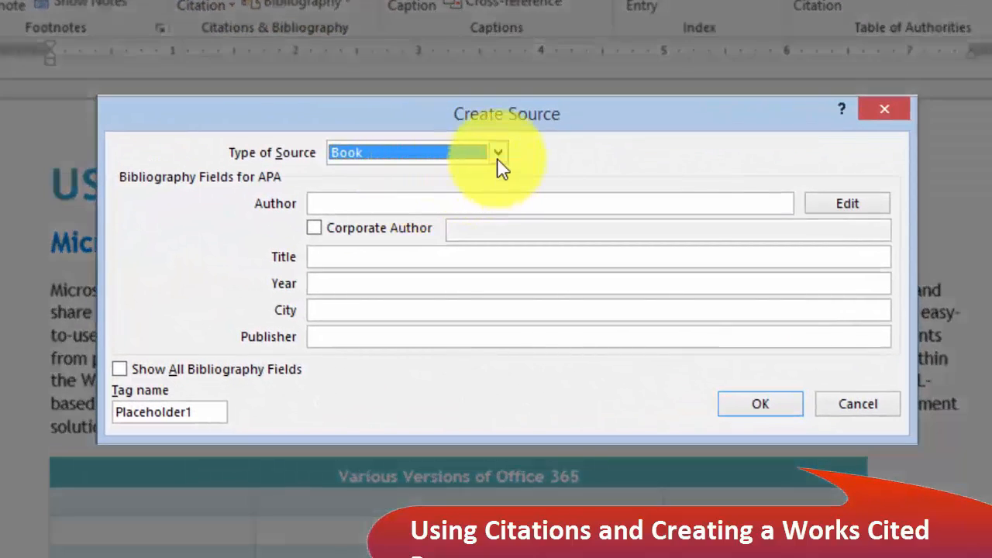
click(498, 155)
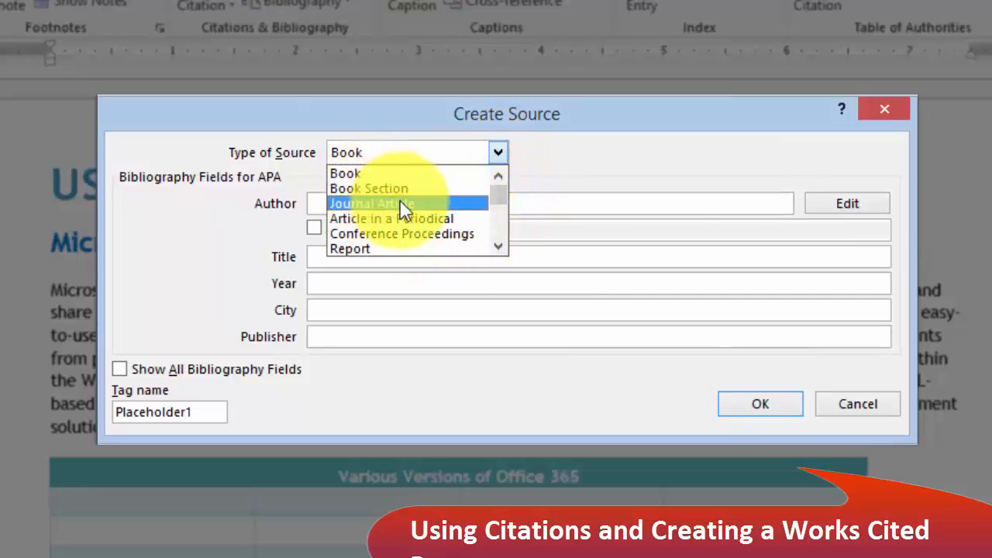
click(497, 247)
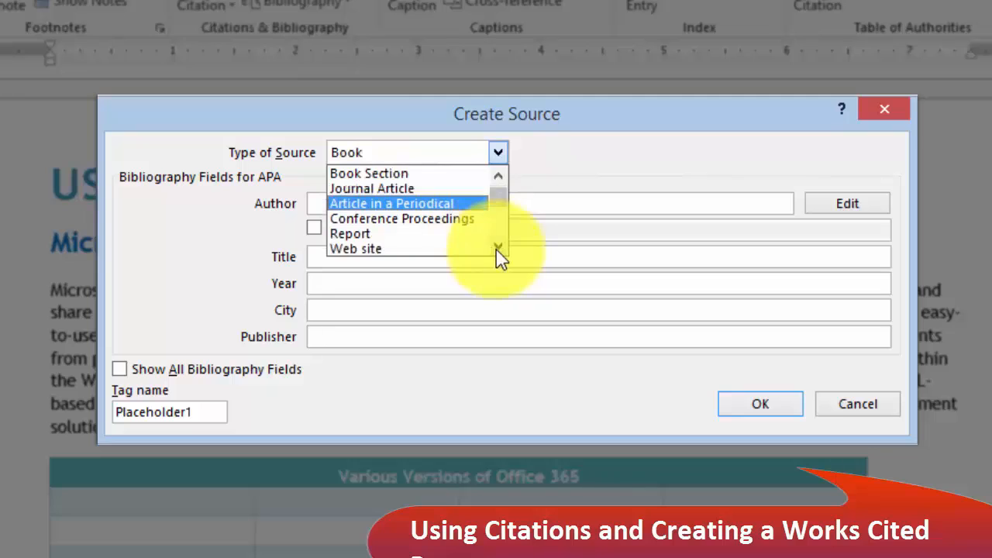
click(498, 247)
click(498, 247)
click(498, 247)
click(498, 247)
click(497, 248)
click(497, 247)
click(498, 247)
click(498, 247)
click(497, 247)
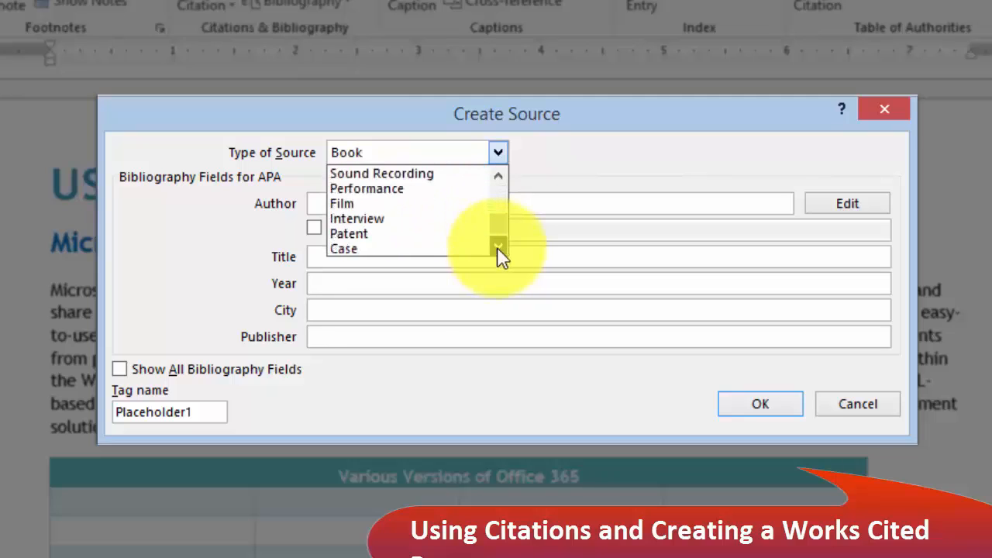
click(497, 248)
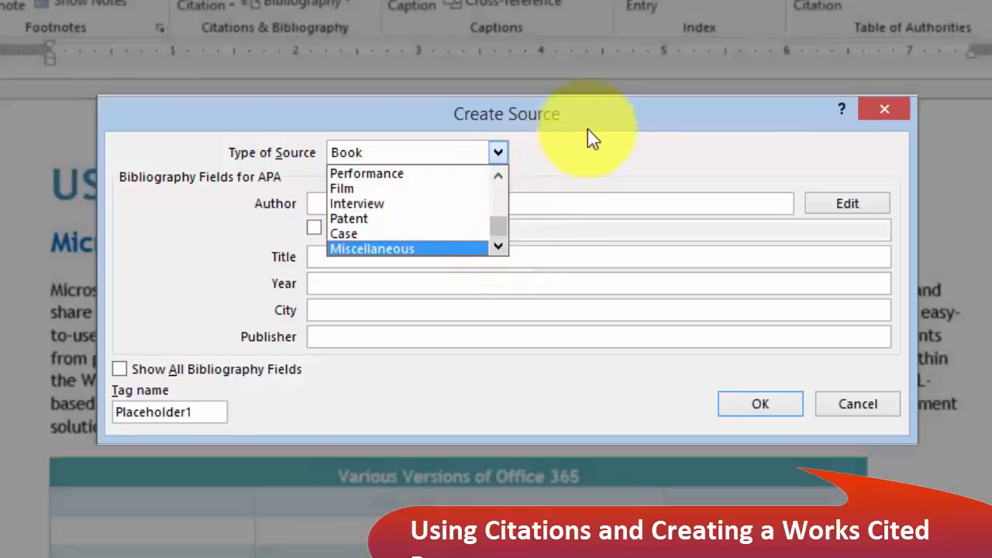
click(588, 130)
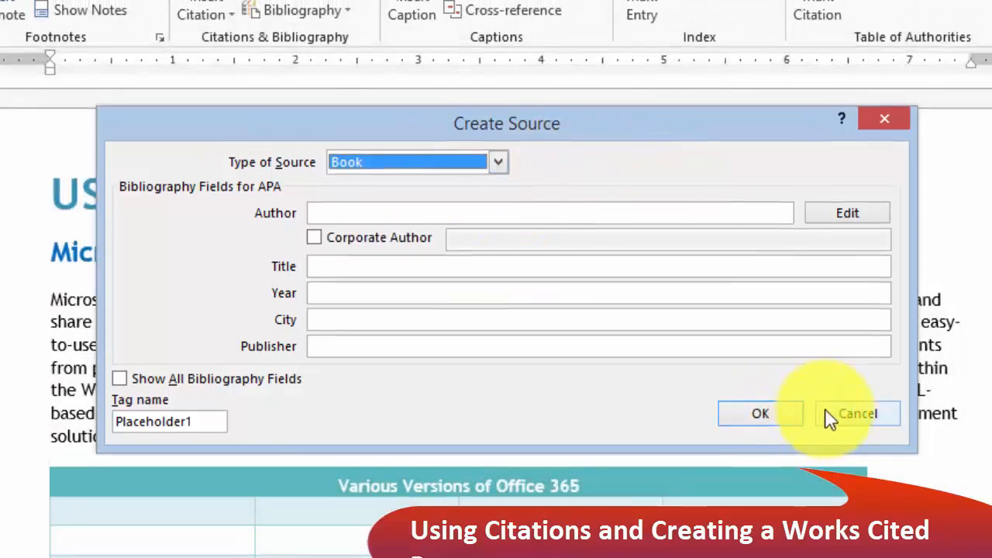
click(829, 417)
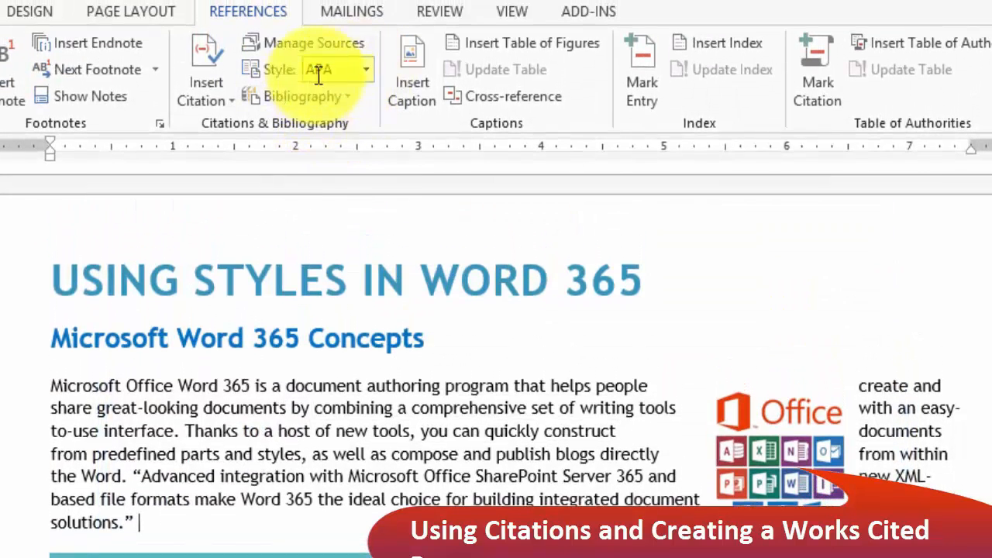
Keep APA as the citation style and show the Insert Citation choices.
click(366, 69)
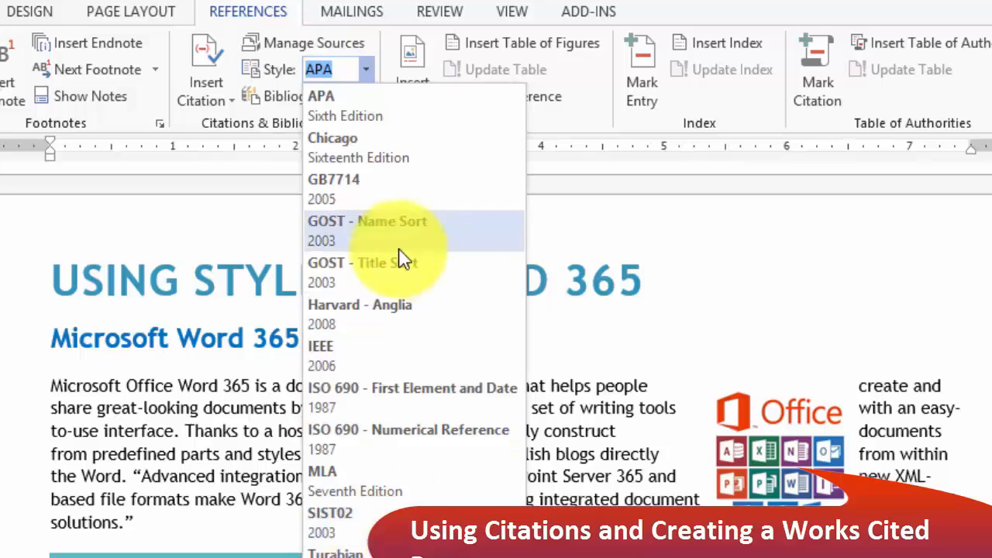
click(347, 122)
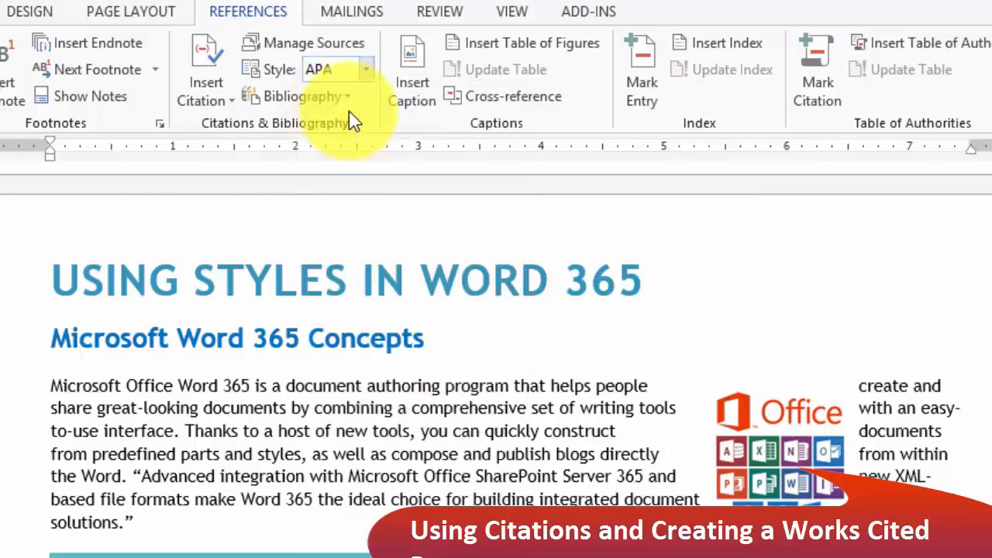
click(220, 109)
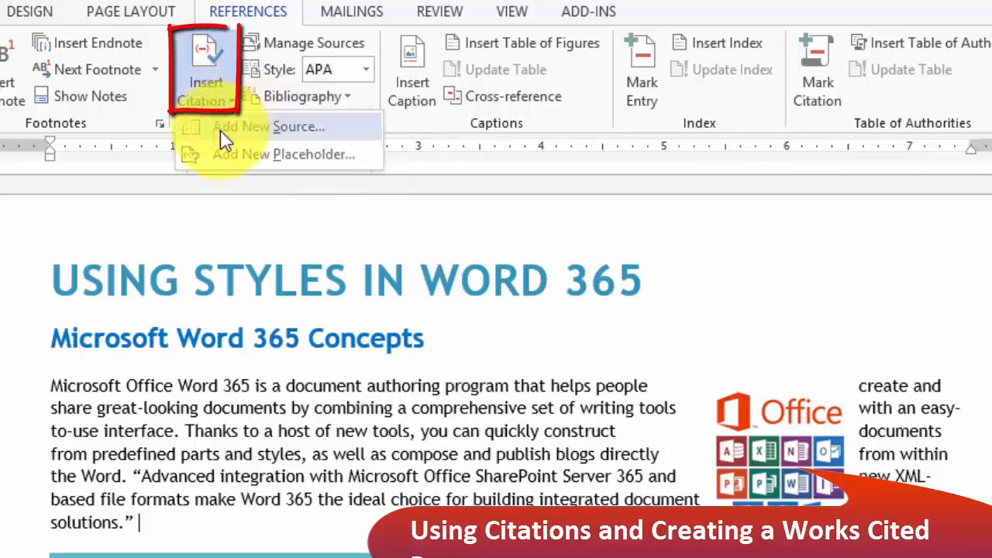
Create a new Book source titled 'Using Office 365 in Education' with its author and year.
click(222, 131)
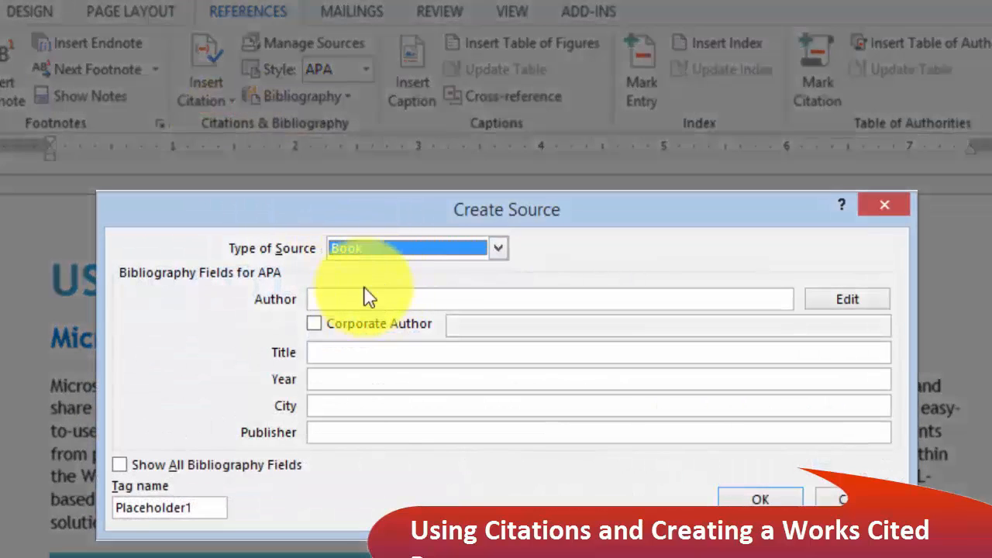
click(362, 299)
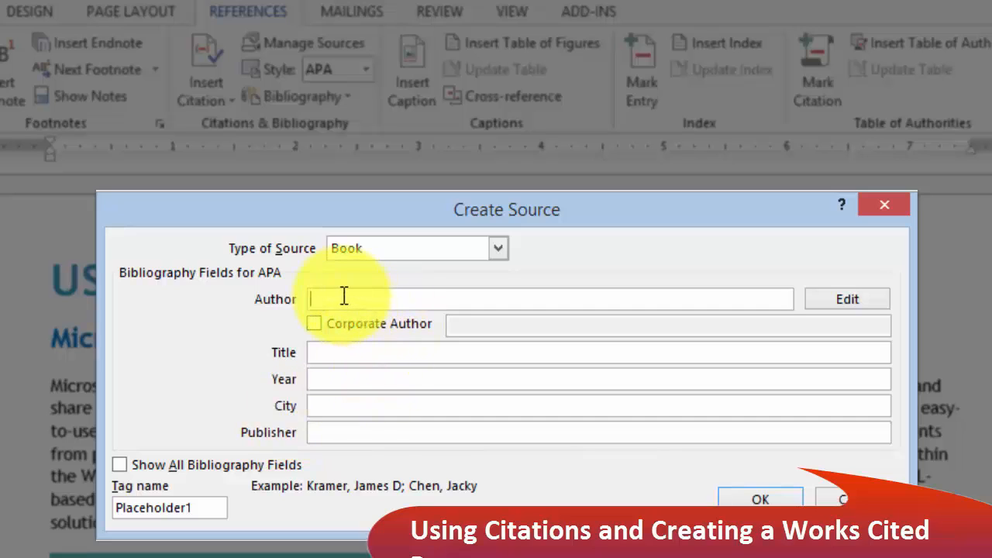
text(Bill Gates)
key(Tab)
text(Using Office 365 in Education)
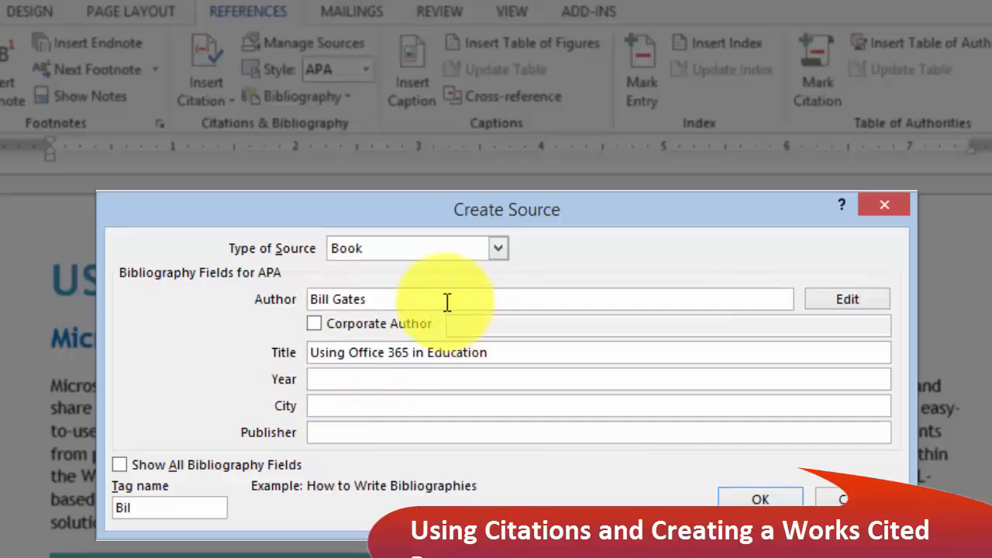
key(Tab)
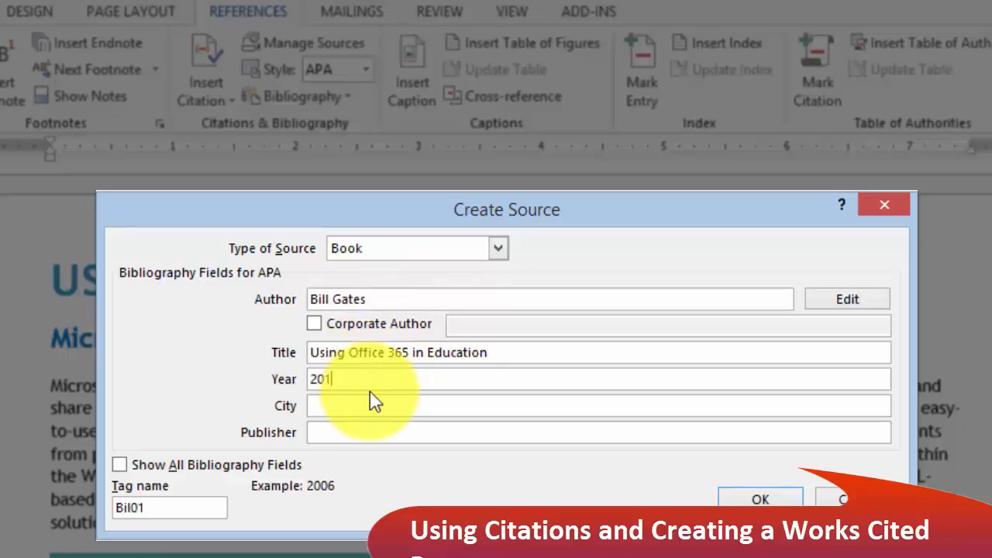
click(356, 406)
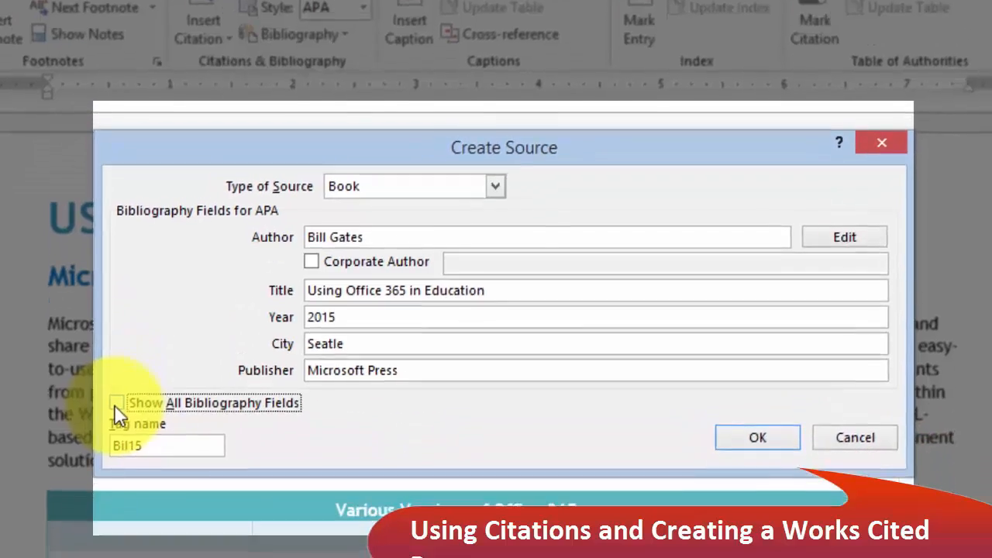
Show all bibliography fields, add pages 67-99, and insert the 2015 citation.
click(118, 464)
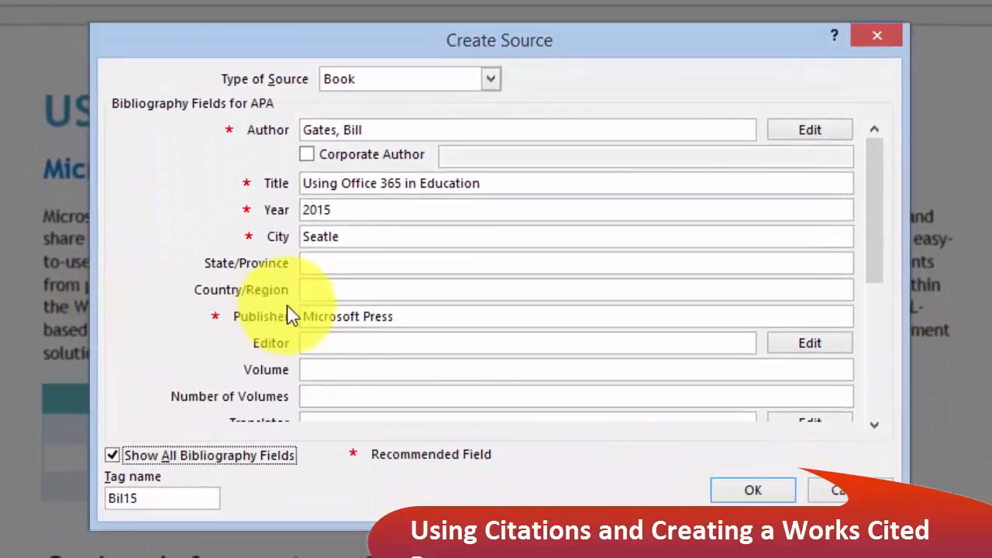
click(330, 365)
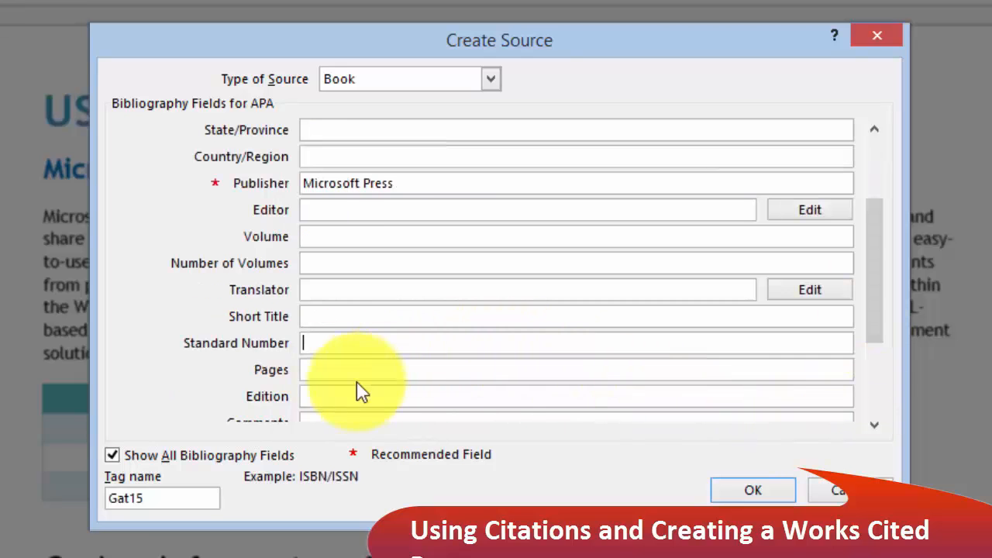
click(367, 372)
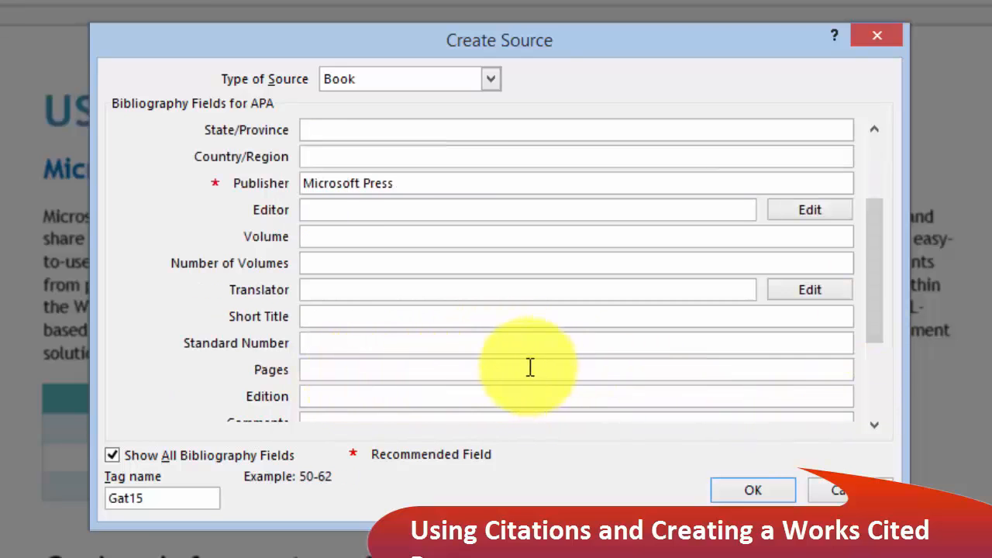
text(67-99)
click(408, 398)
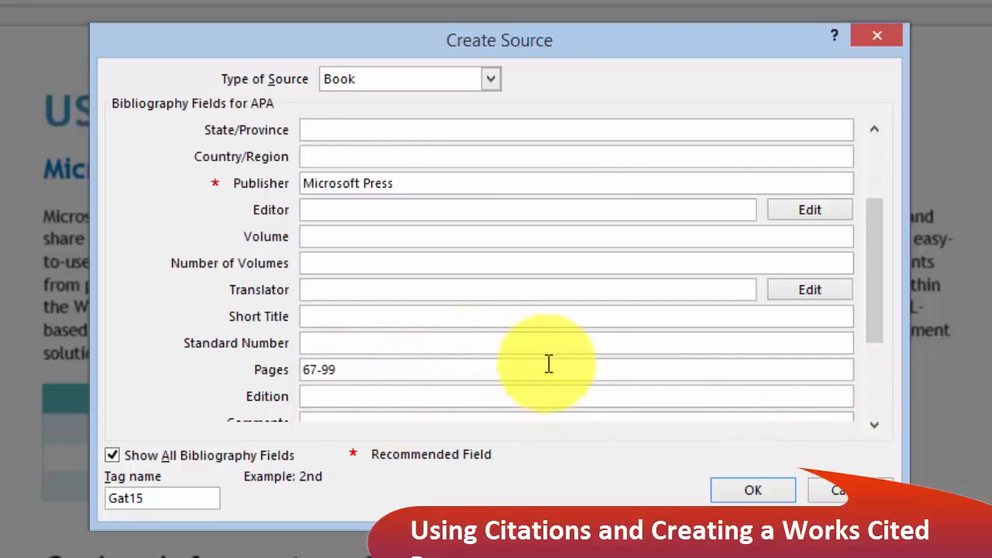
drag(874, 337, 880, 413)
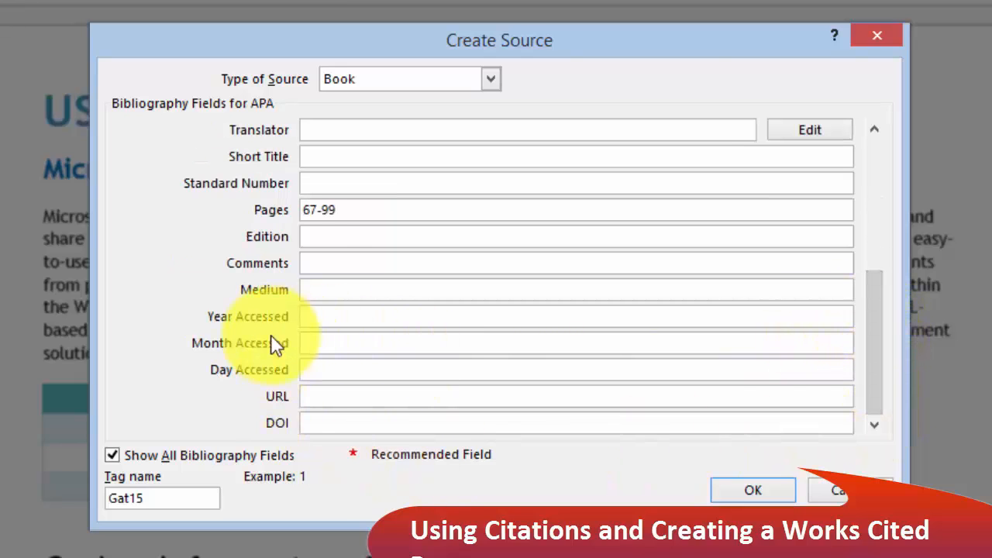
click(719, 494)
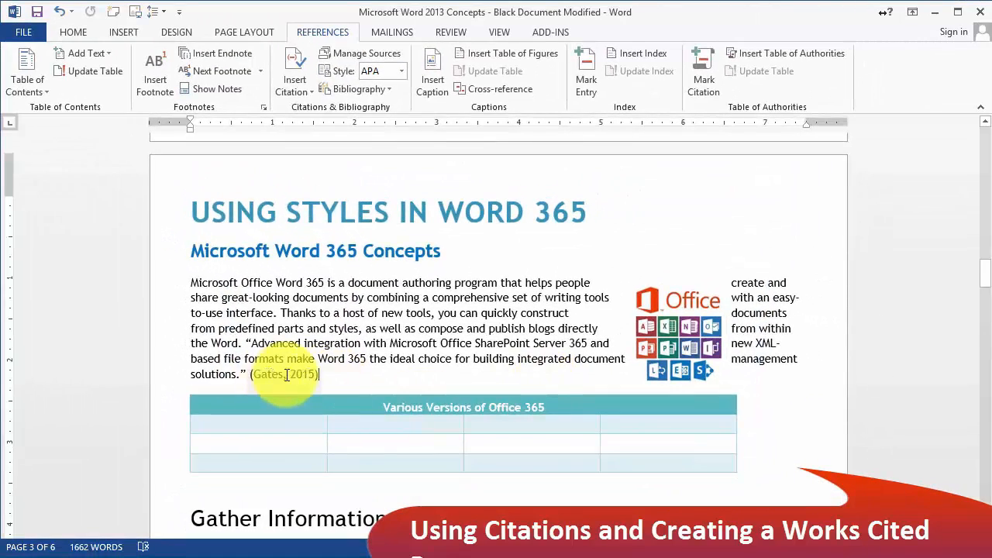
Put the Word 365 paragraph under Display Important Information in quotation marks.
scroll(336, 369, down, 5)
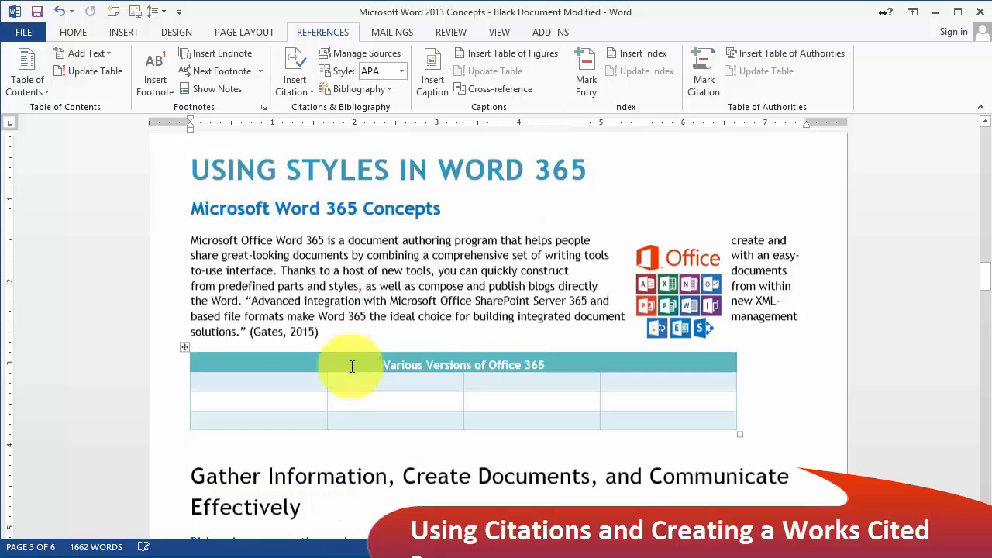
scroll(378, 375, down, 3)
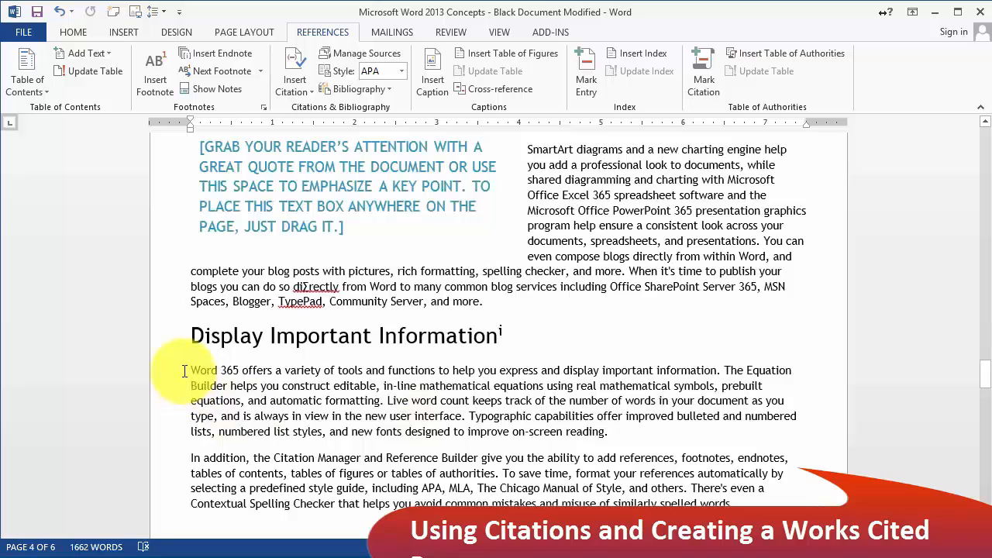
click(185, 371)
text(")
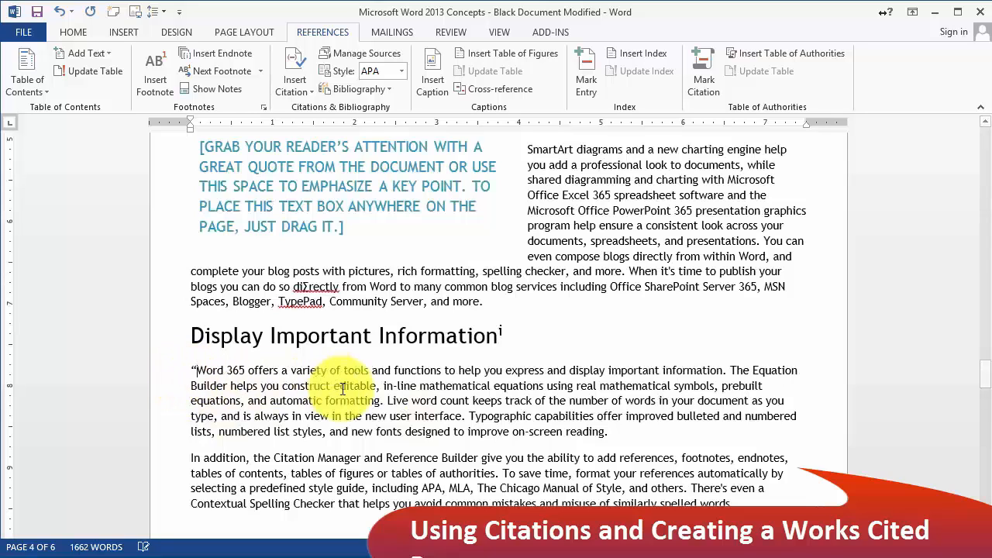
click(618, 432)
text(")
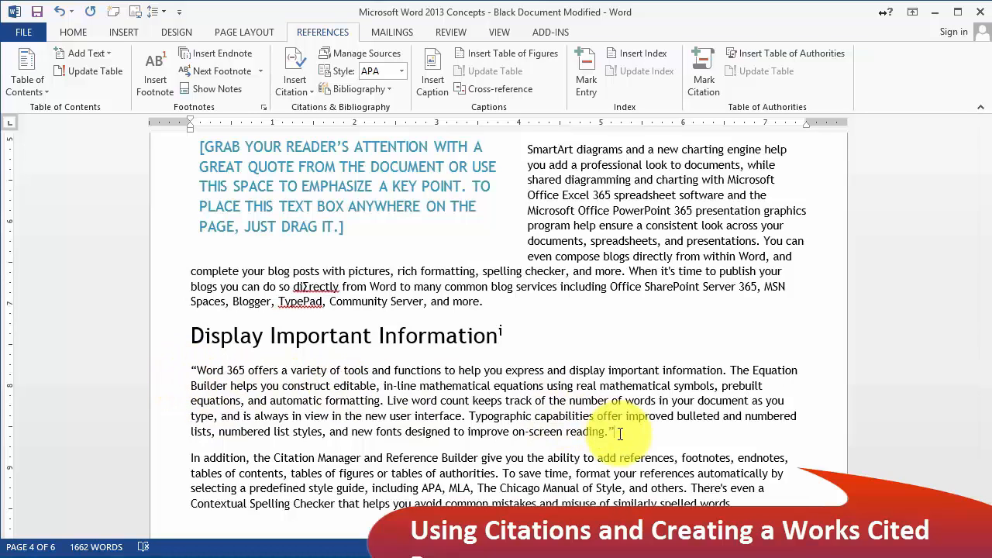
Indent the quoted paragraph 1" from both the left and right margins.
drag(619, 434, 194, 374)
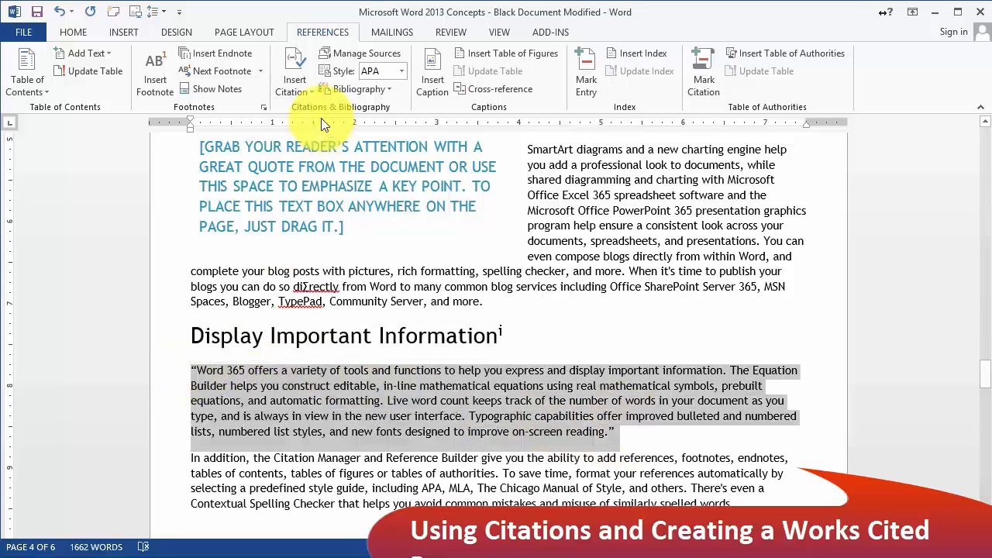
click(83, 33)
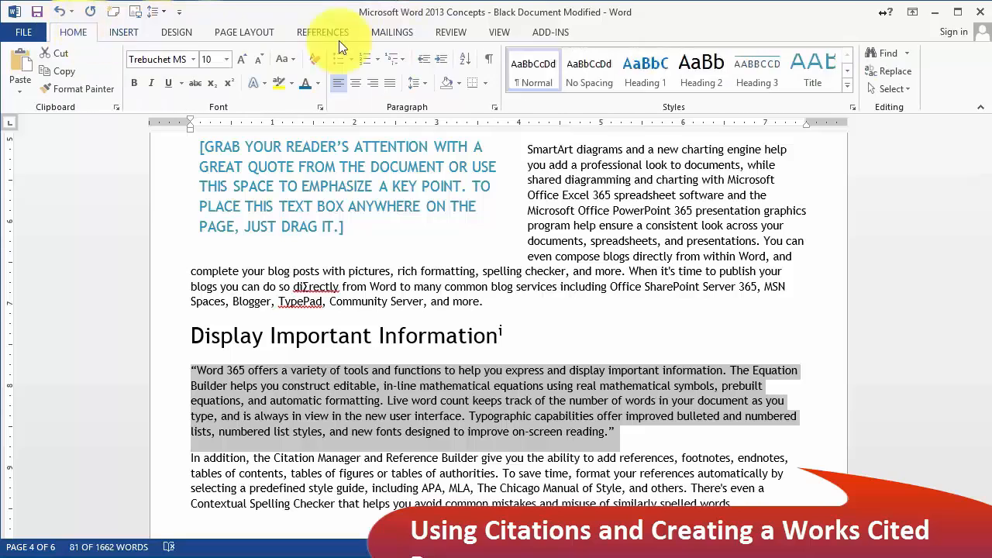
click(257, 33)
click(286, 75)
text(1)
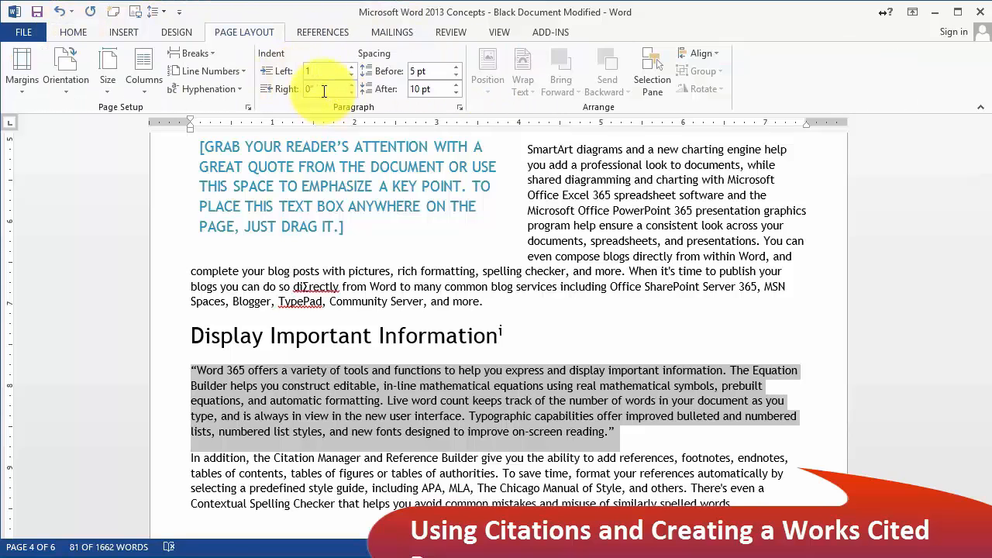
key(Tab)
text(1)
click(552, 471)
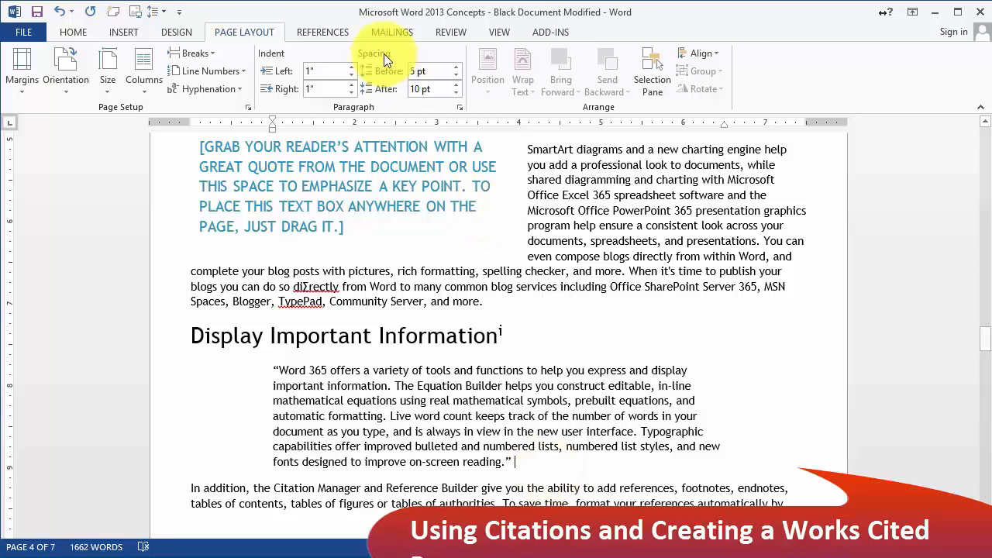
click(326, 35)
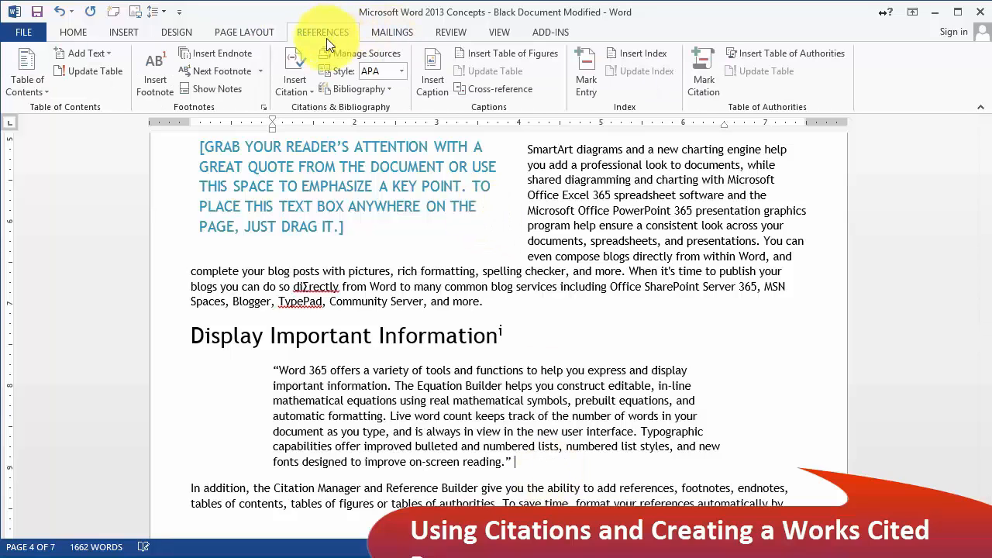
Cite a new Book source 'Office 2015 is Coming' (2017, Philadelphia, Philly Press) with its author.
click(300, 79)
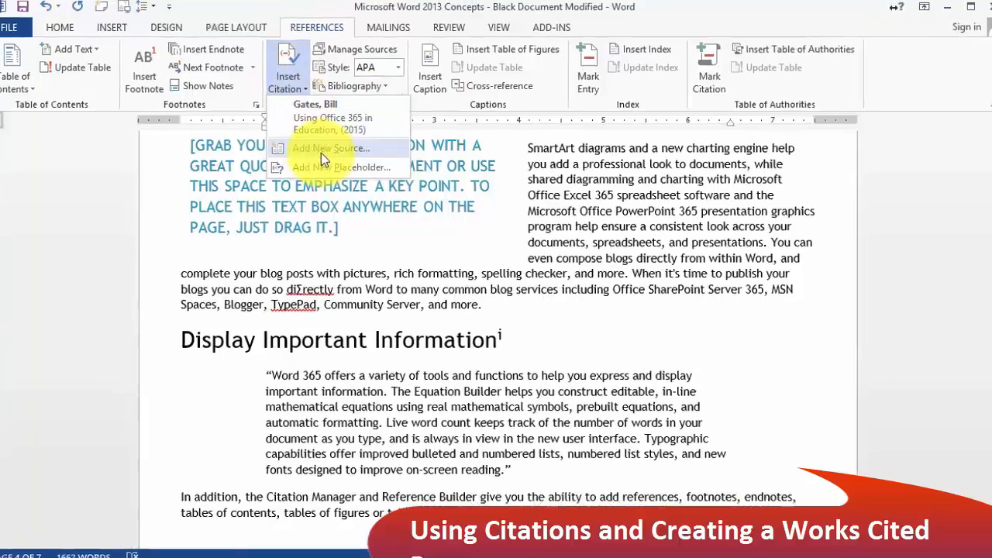
click(327, 153)
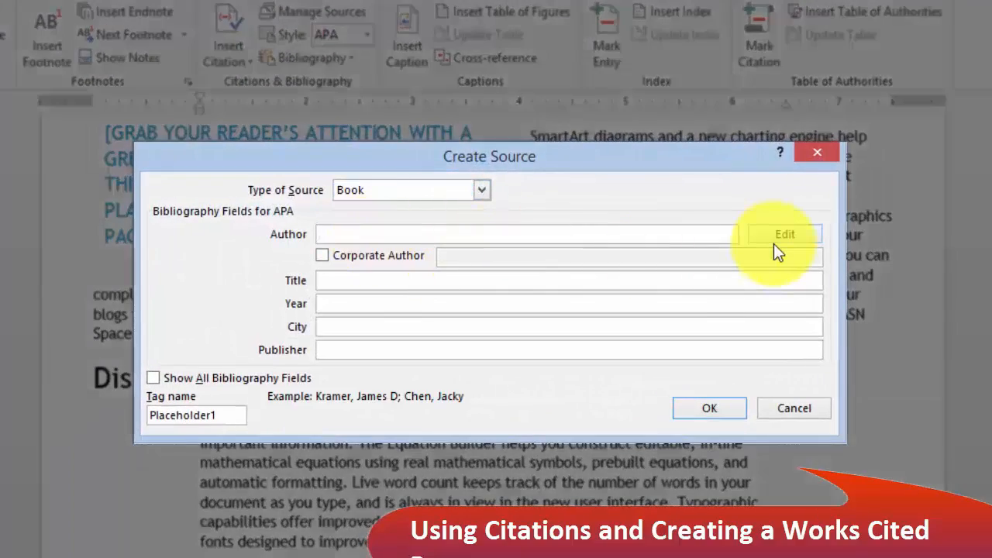
text(Hubert Simms)
click(480, 289)
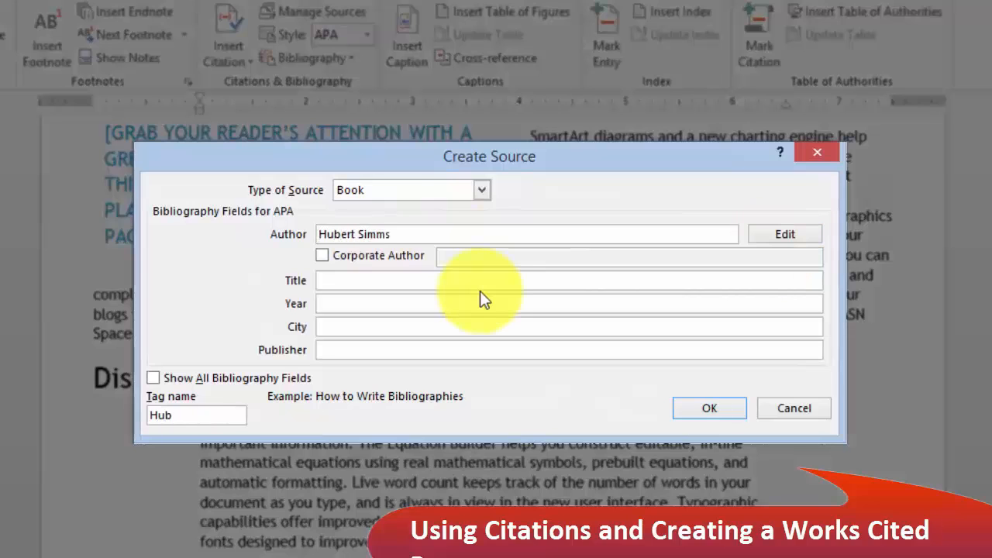
text(Office 2015 is)
text(ss)
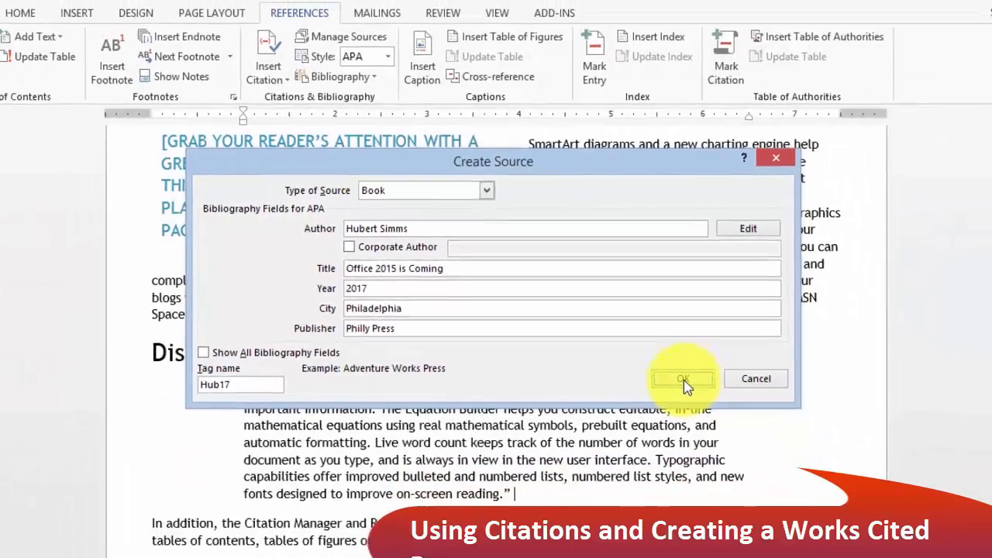
click(710, 412)
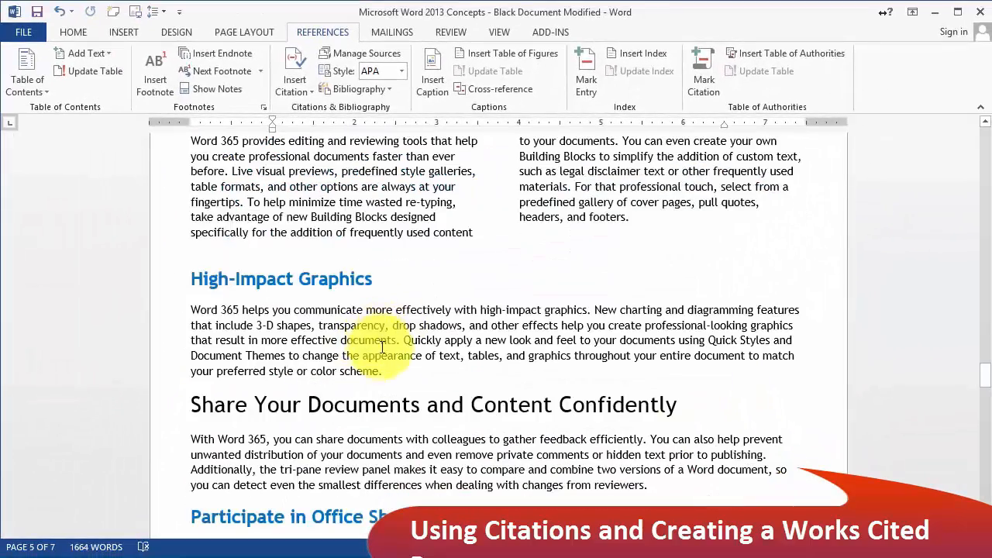
Add an opening quotation mark before the sentence starting 'Quickly apply'.
click(393, 370)
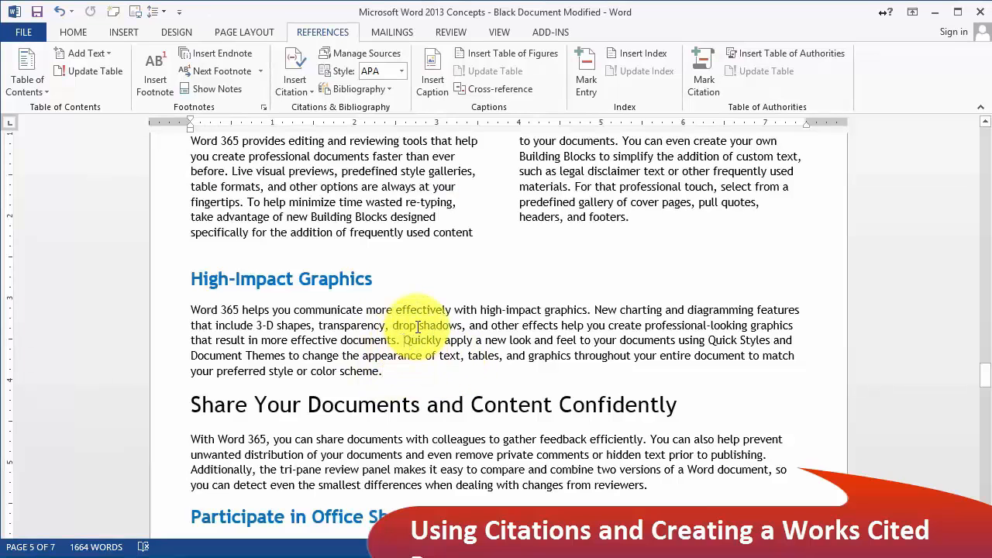
click(403, 340)
text(")
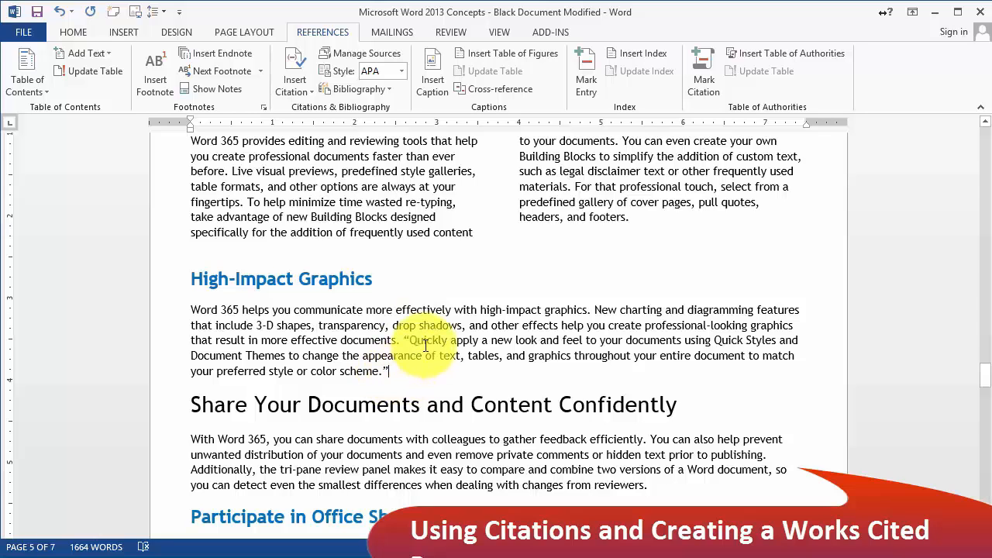
Start a new citation source of type Document From Web site.
click(296, 90)
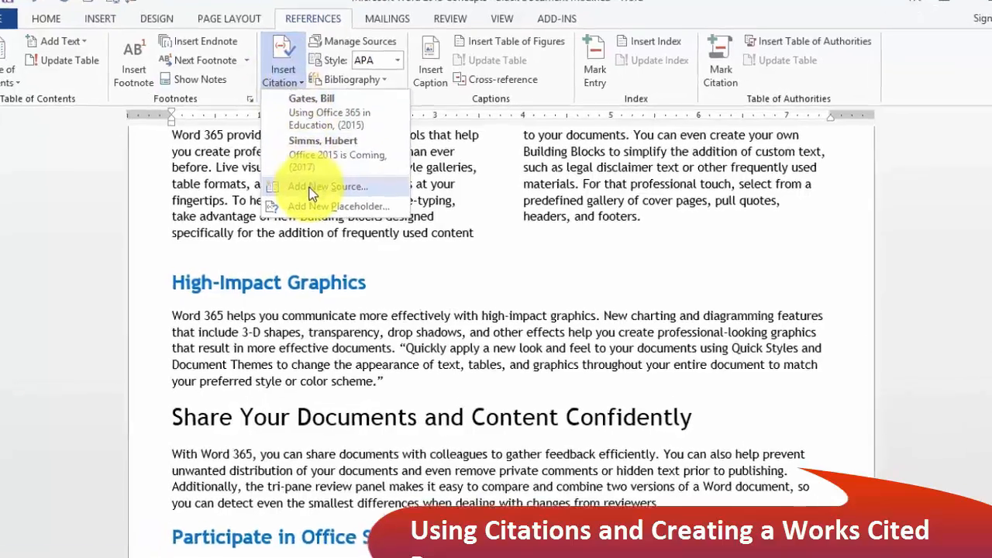
click(319, 189)
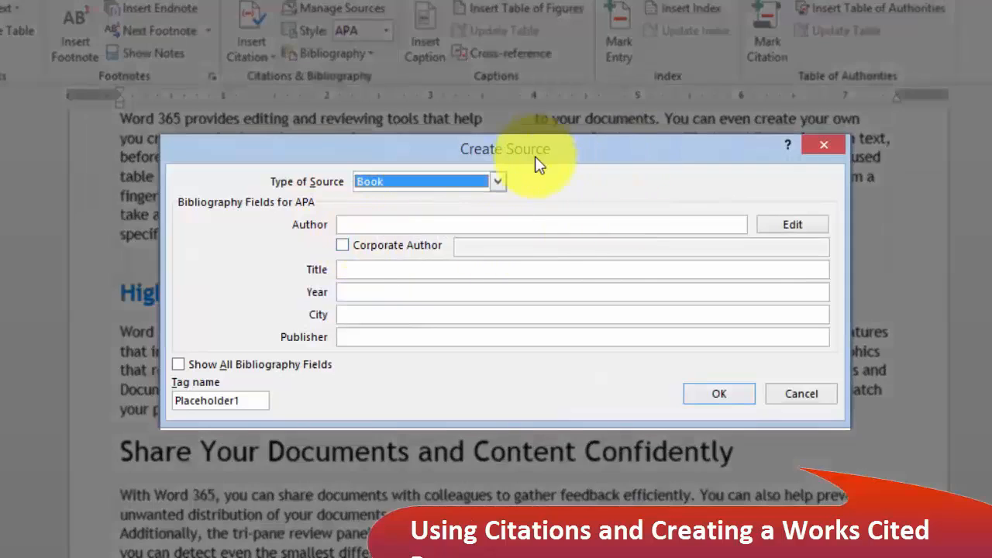
click(497, 180)
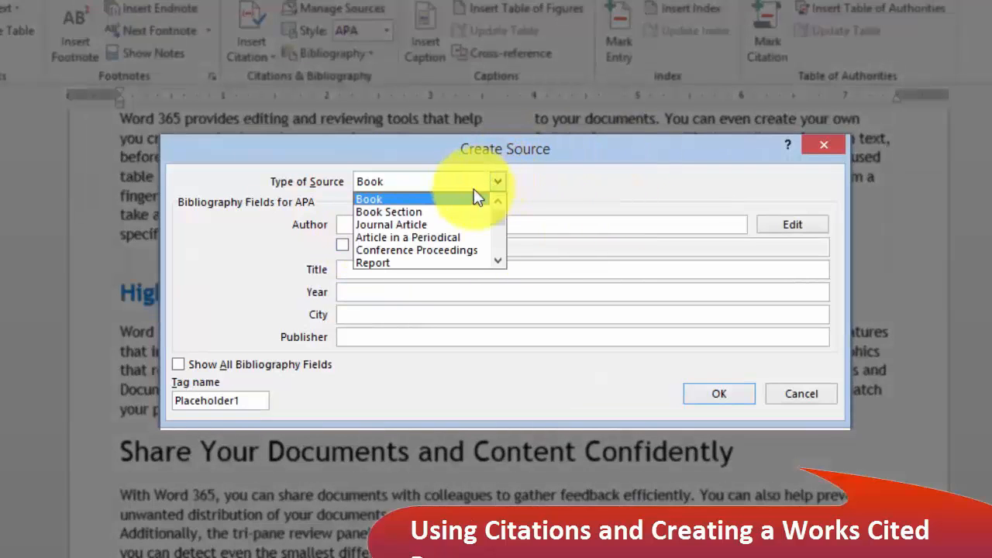
double_click(500, 262)
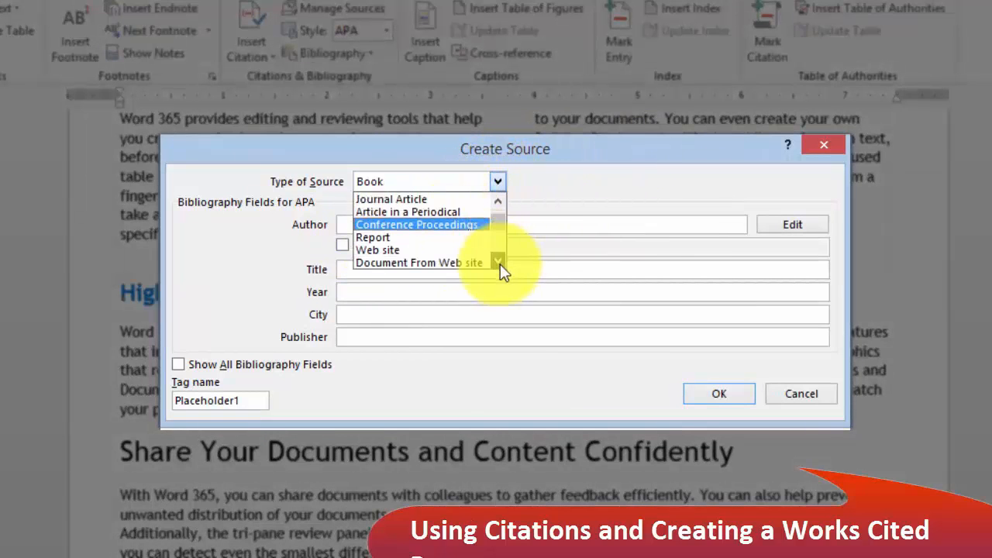
click(412, 263)
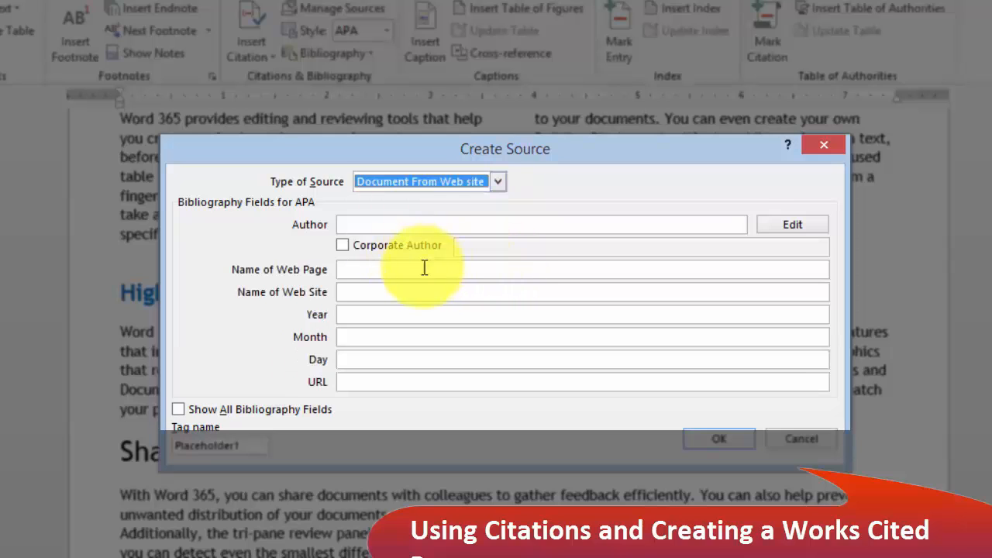
click(364, 224)
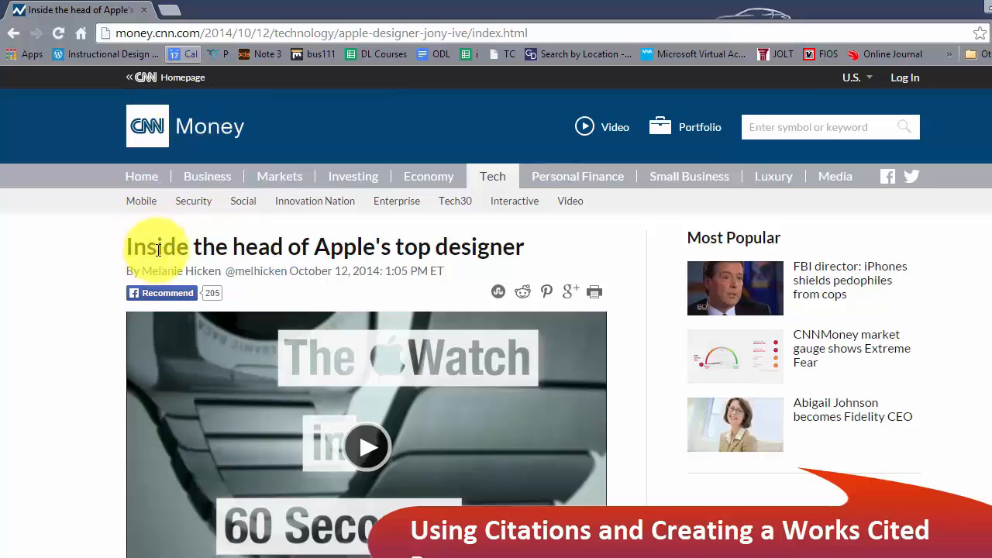
Read the CNN Money article's headline, byline and date for the citation details.
drag(157, 247, 245, 245)
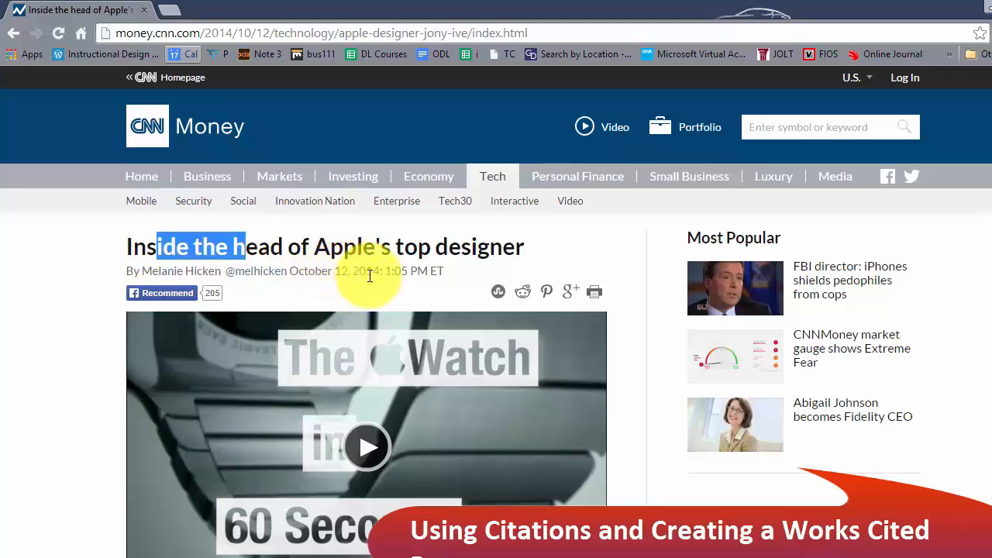
scroll(380, 283, down, 5)
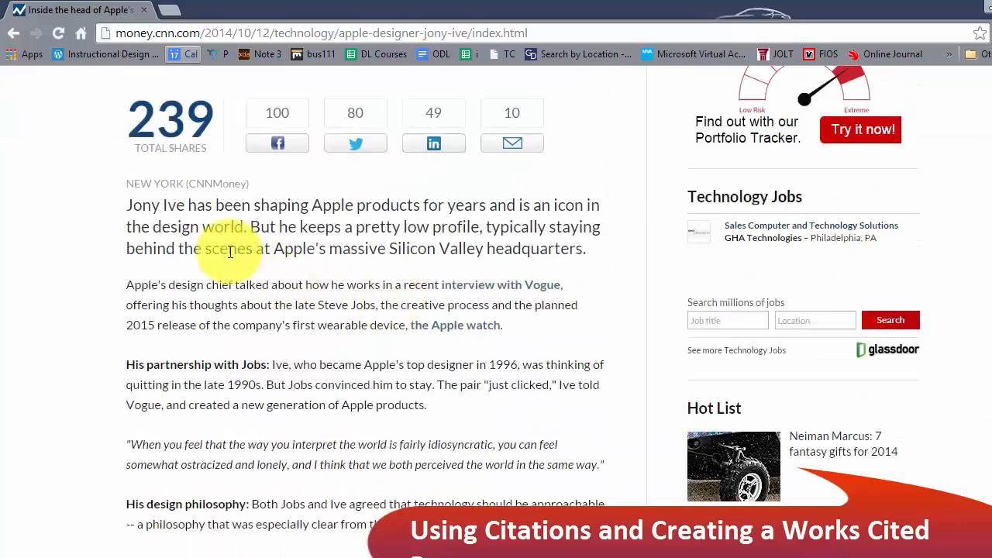
scroll(240, 264, down, 2)
scroll(364, 263, down, 8)
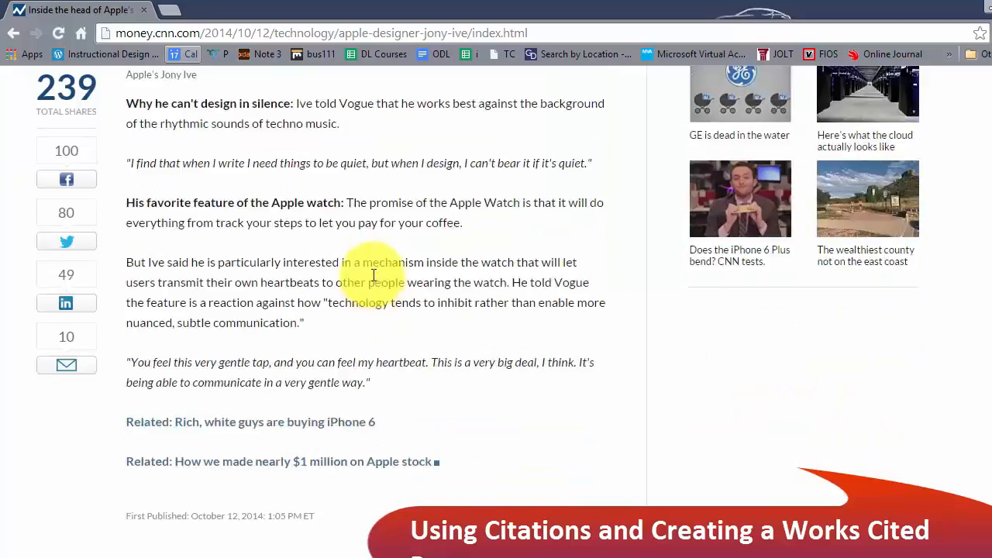
scroll(370, 273, up, 4)
scroll(370, 273, up, 10)
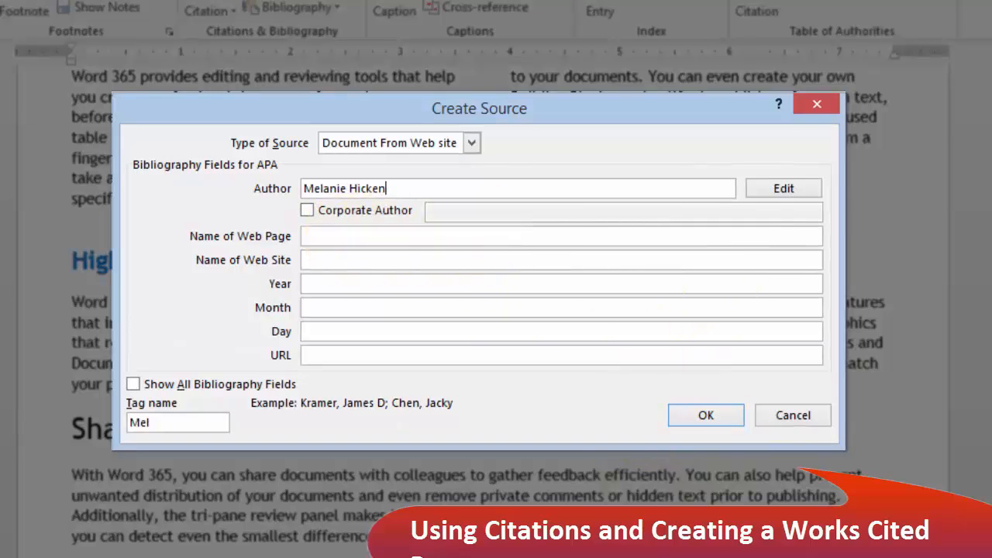
click(326, 243)
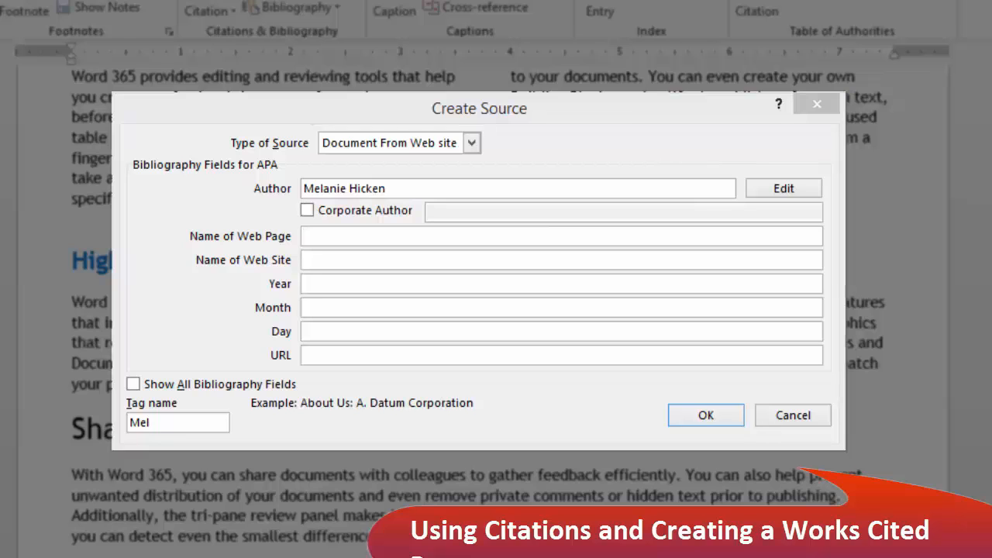
click(321, 235)
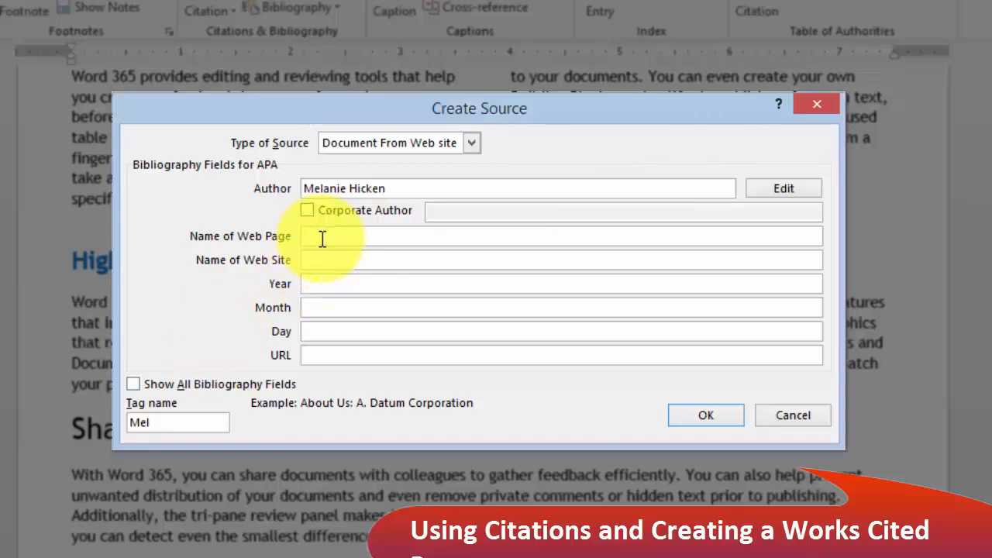
text(Inside the head of Apple's top designer)
click(360, 260)
text(Cn)
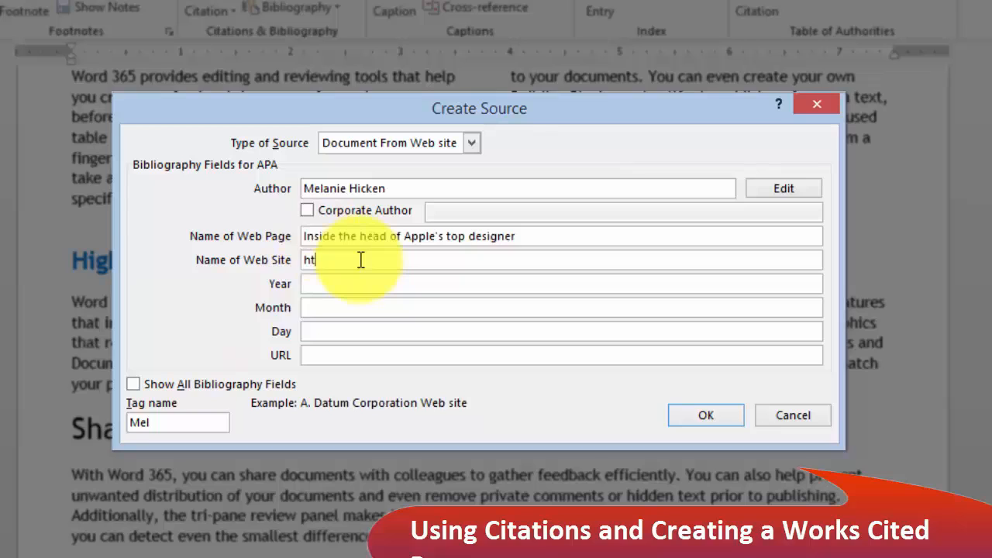
text(tp://cnn.com)
Enter the publication date October 12, 2014 and paste the article address as the URL.
click(331, 286)
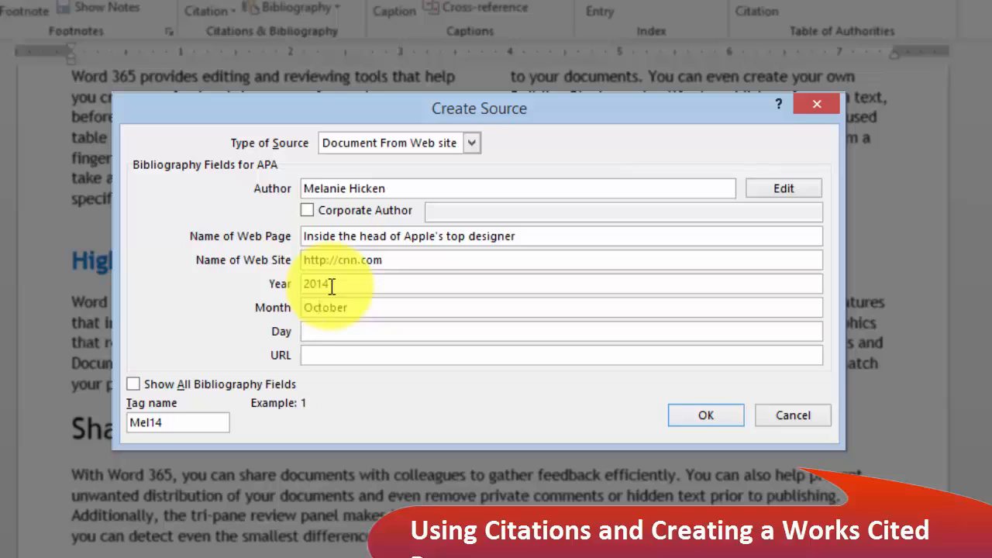
click(330, 355)
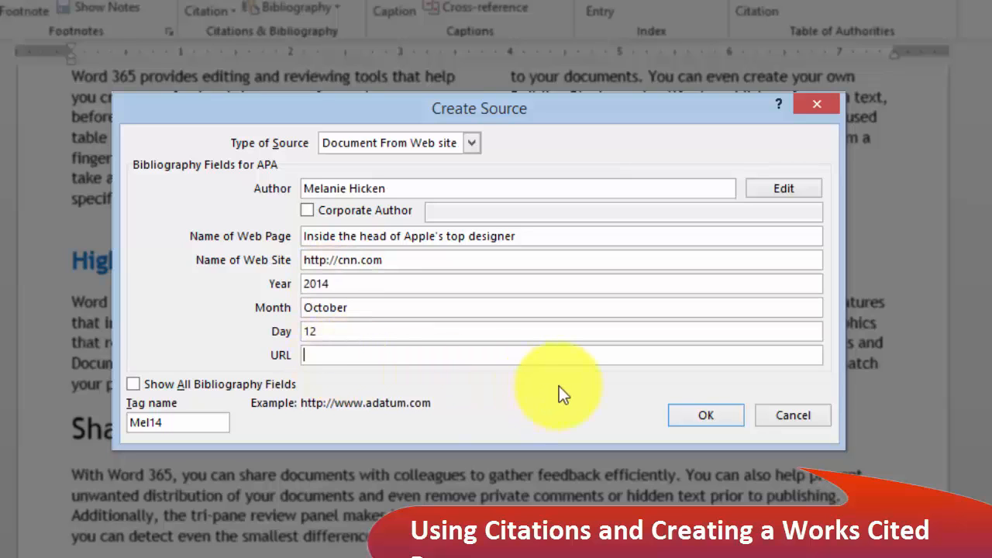
text(http://money.cnn.com/2014/10/12/technology/apple-designer-jony-ive/index.html)
click(696, 426)
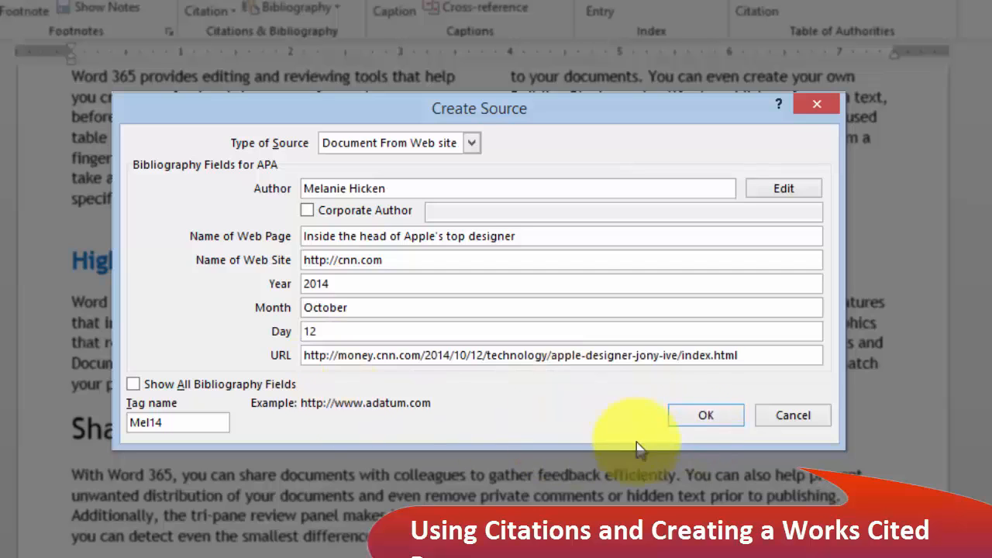
Show all bibliography fields, fill in the accessed year, month and day, and insert the (Hicken, 2014) citation.
click(133, 383)
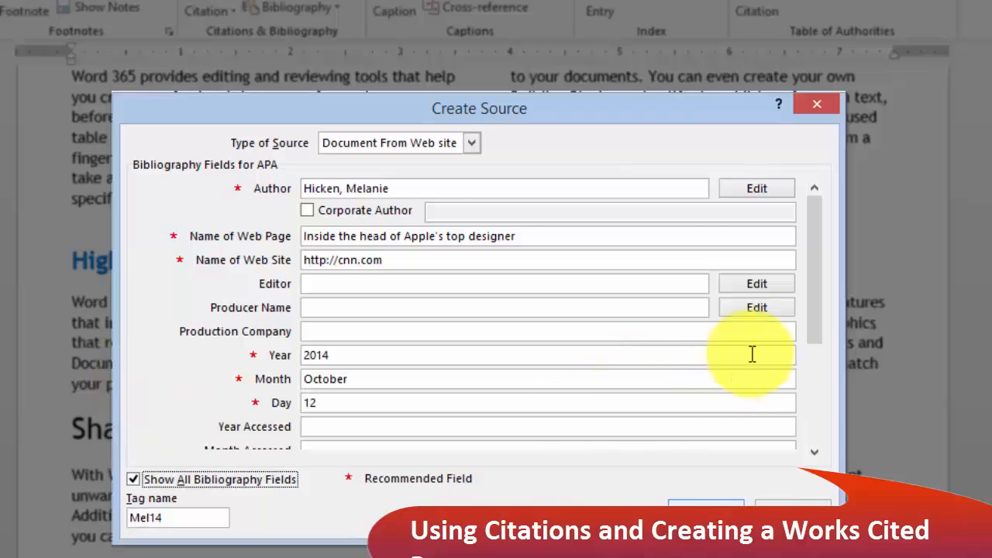
drag(821, 347, 825, 384)
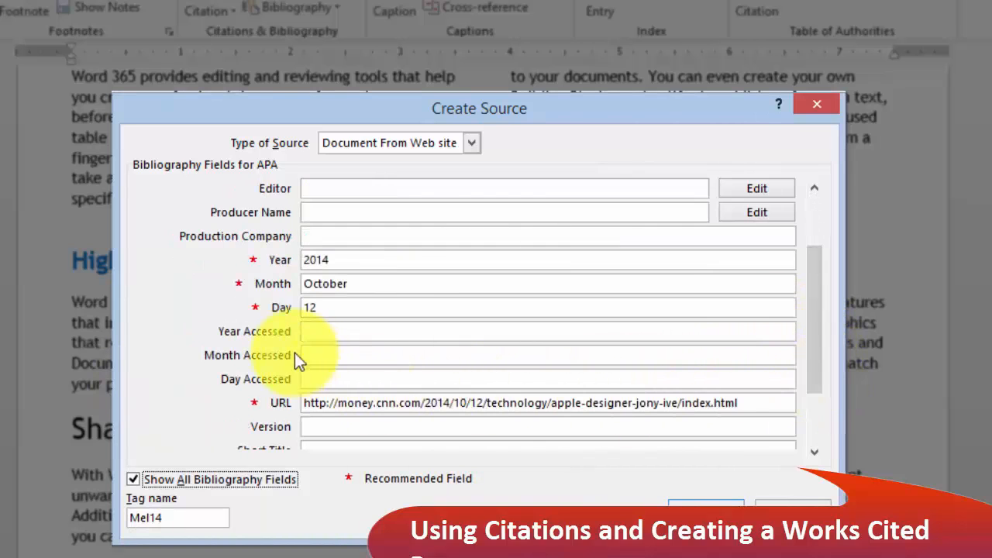
click(336, 331)
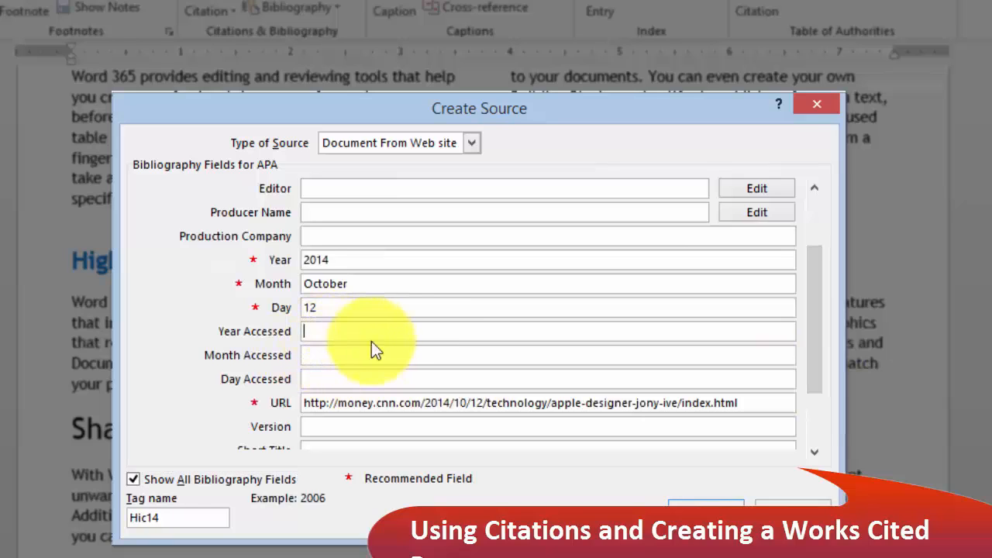
click(338, 356)
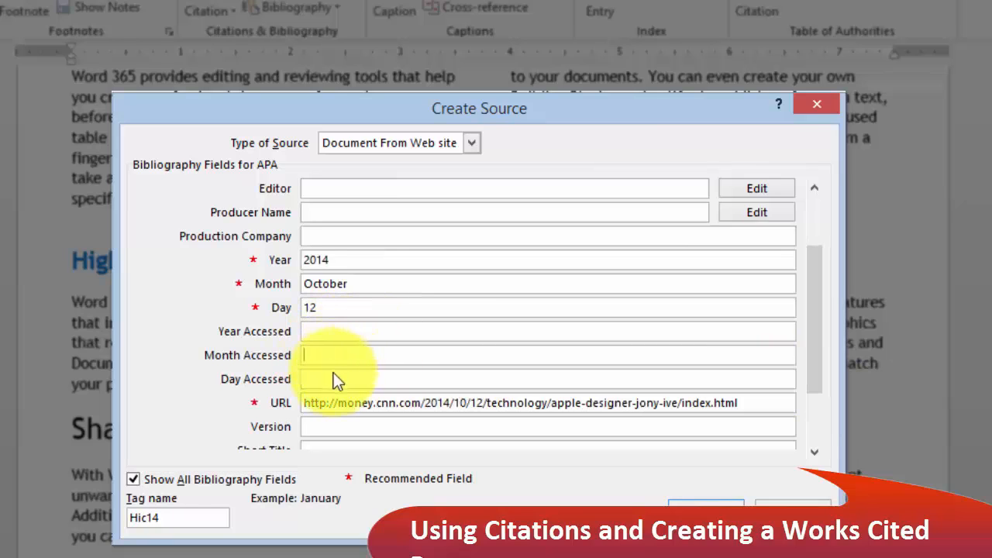
click(330, 381)
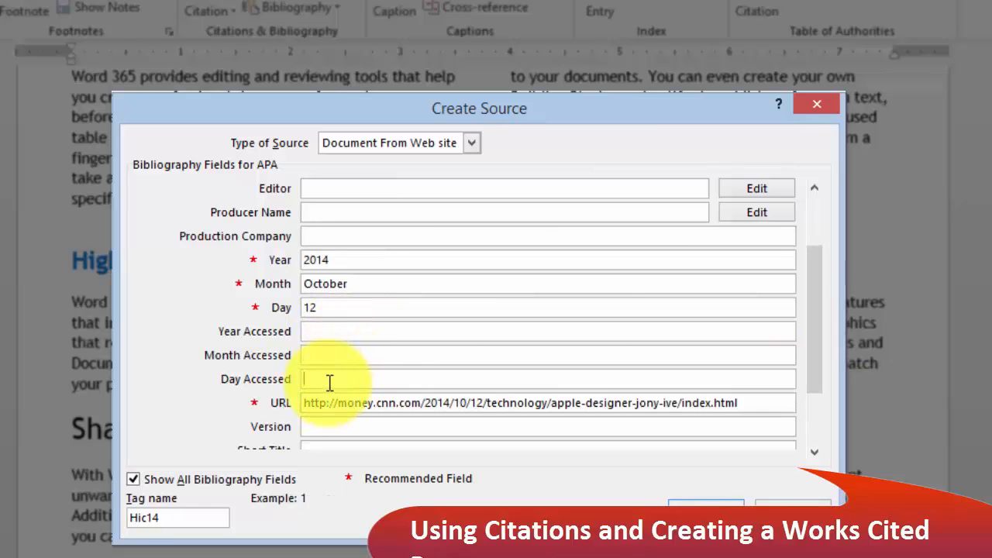
click(334, 332)
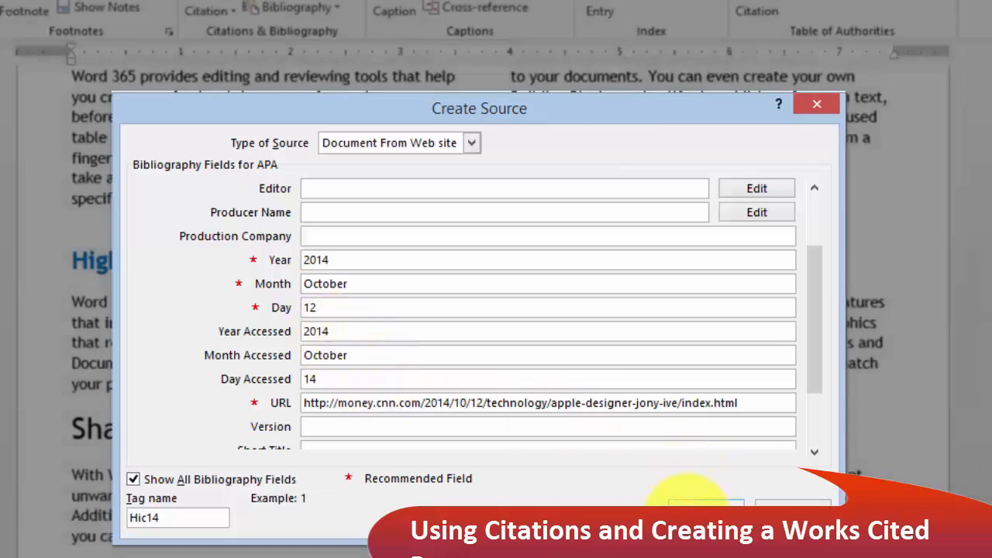
click(689, 502)
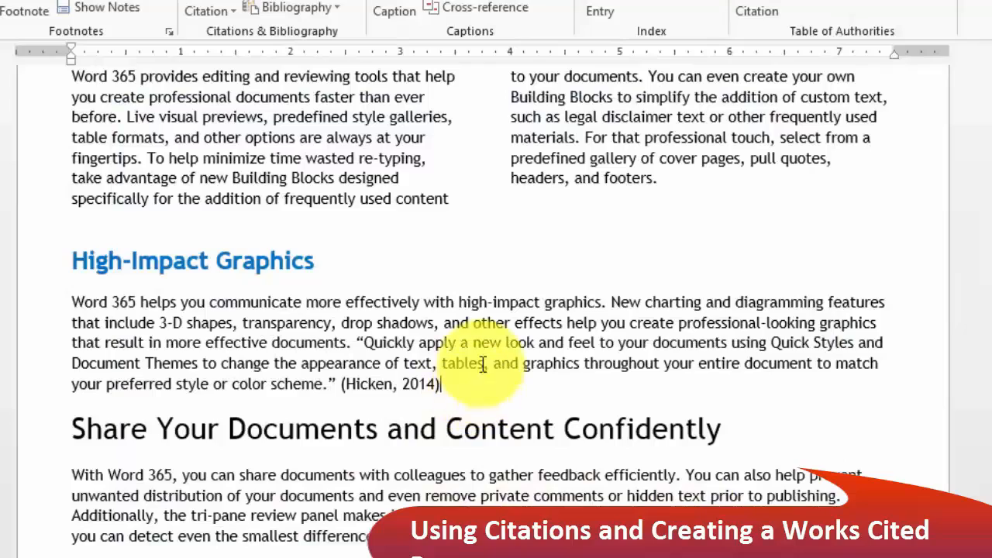
Place the insertion point after 'embedded macros.' in the SharePoint section for the next citation.
click(333, 384)
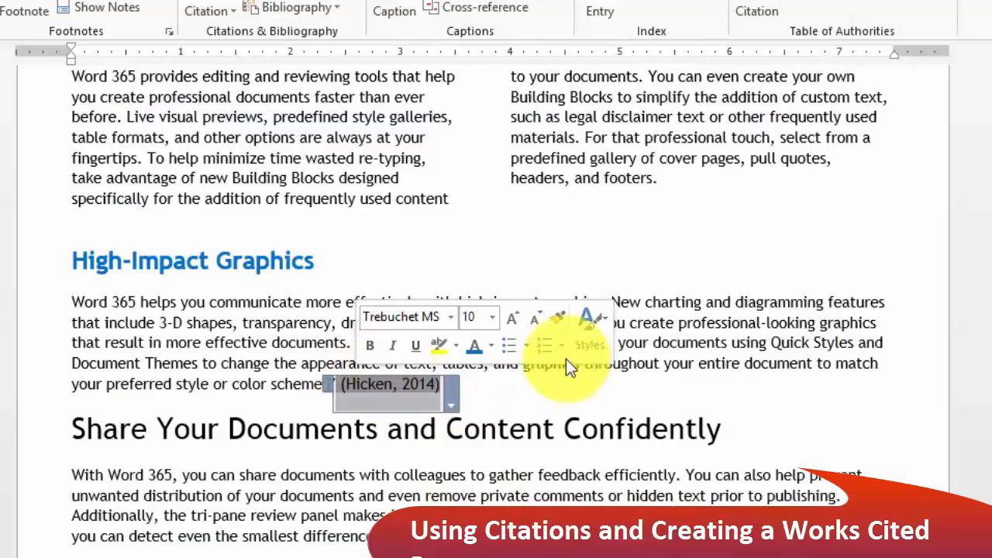
scroll(566, 358, down, 3)
click(582, 376)
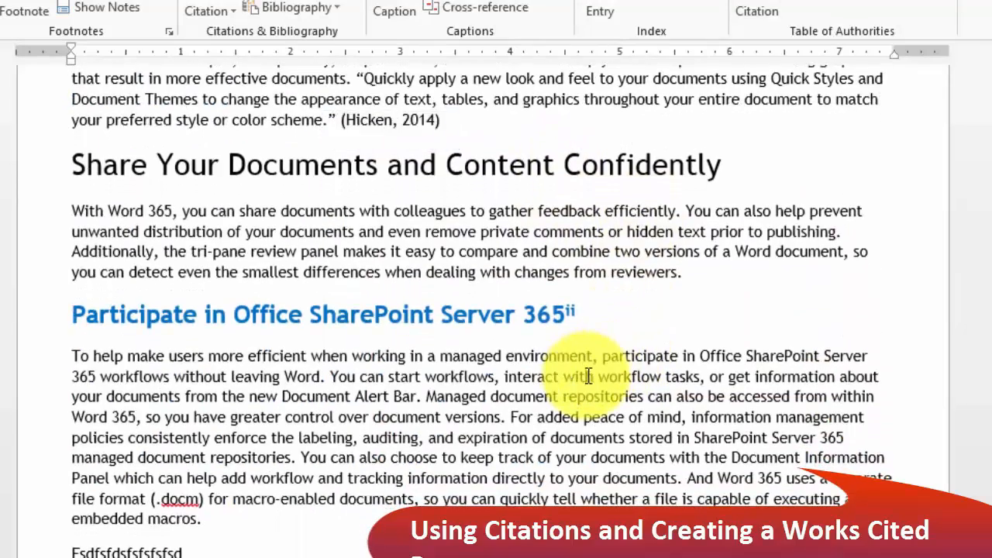
click(606, 331)
scroll(604, 331, down, 3)
click(224, 367)
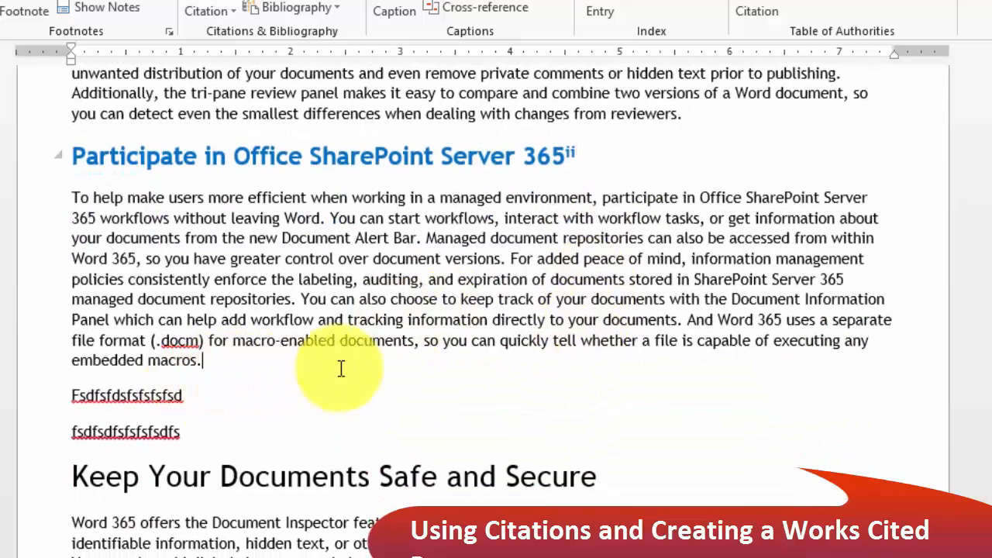
click(223, 13)
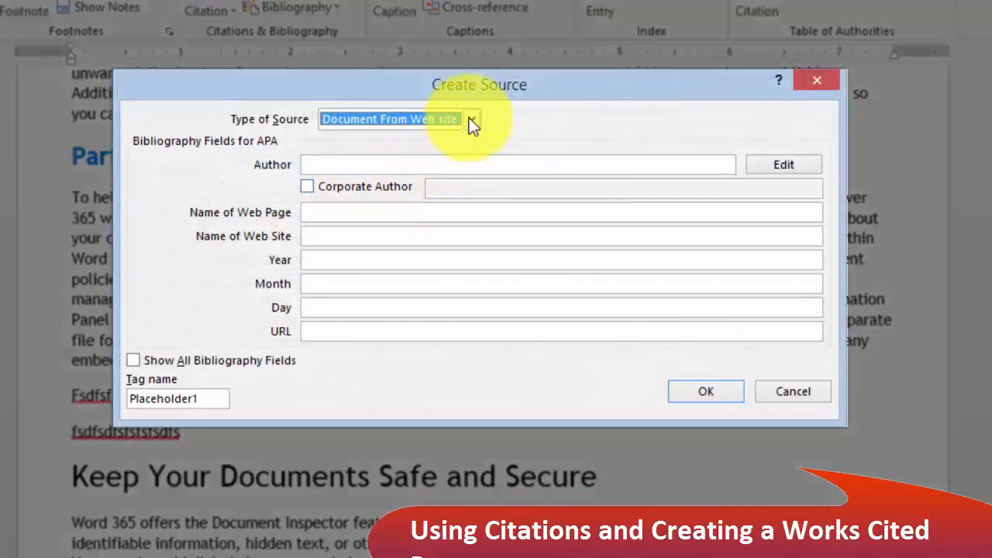
click(470, 119)
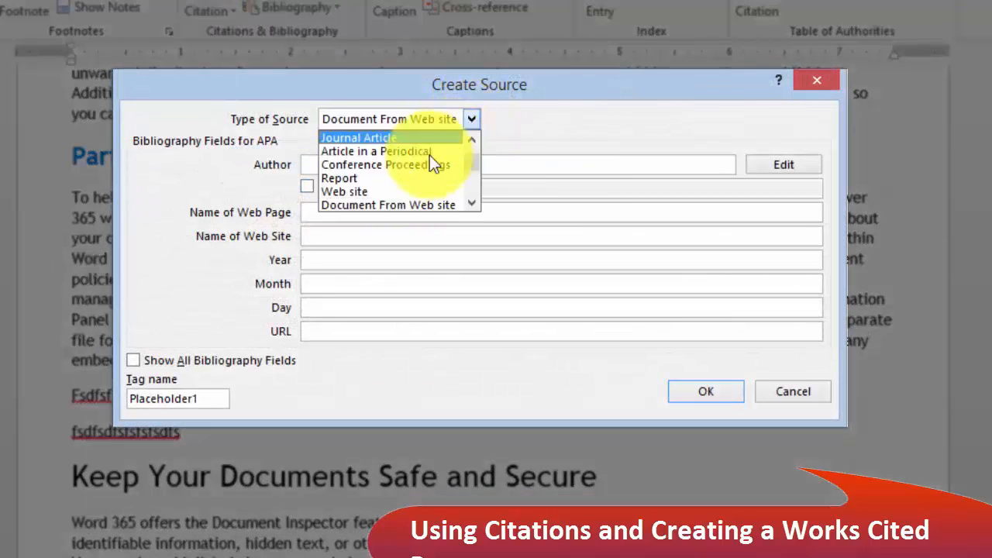
click(471, 203)
click(472, 204)
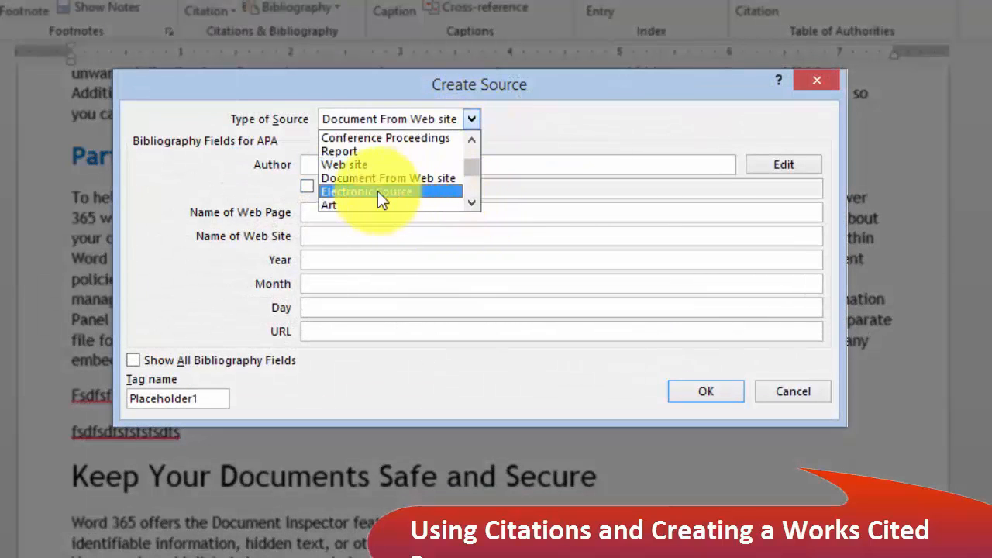
click(471, 204)
click(472, 204)
click(472, 204)
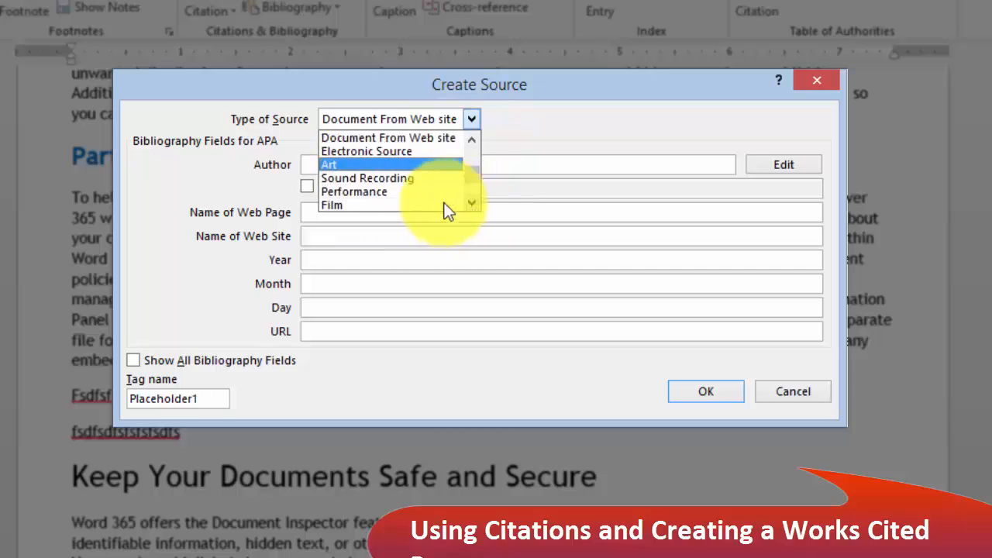
click(399, 180)
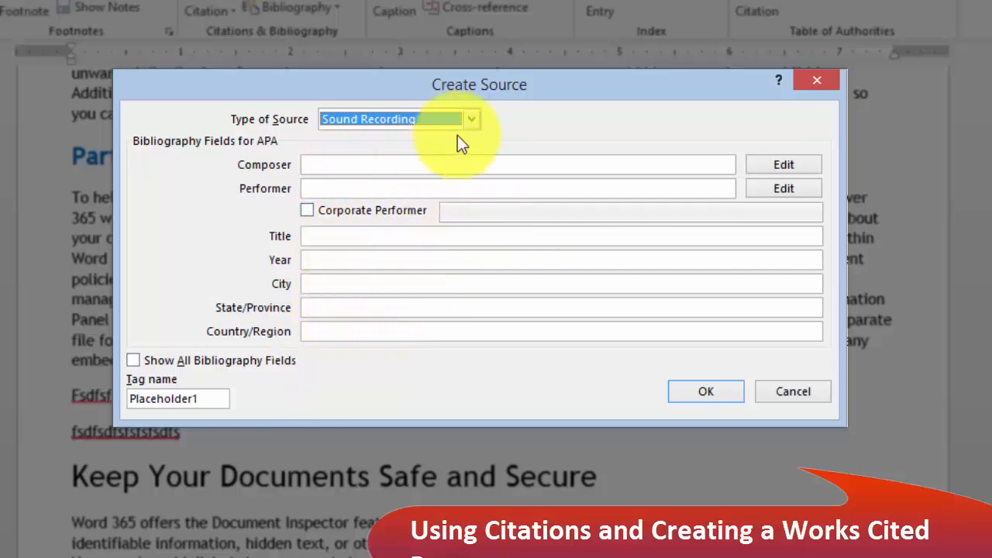
click(471, 120)
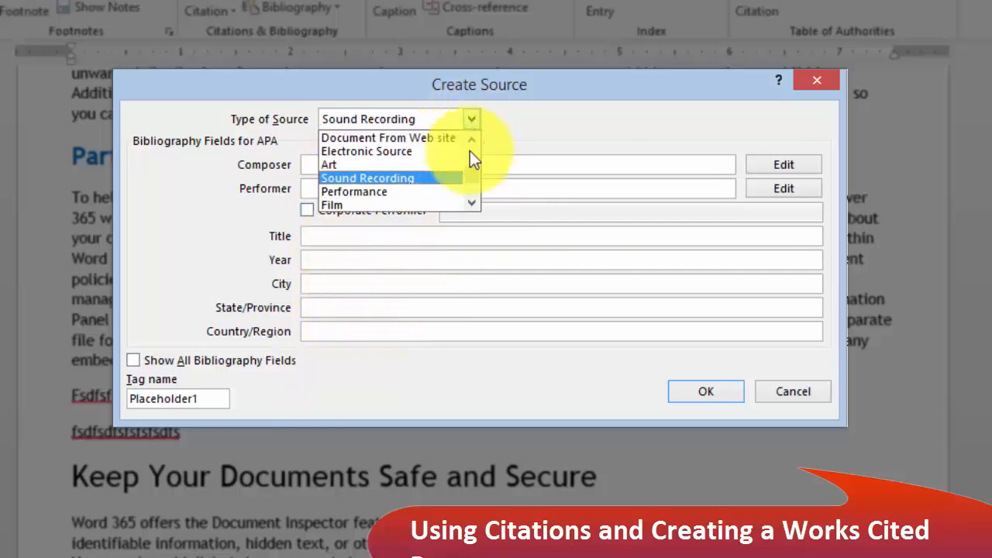
click(472, 202)
click(471, 202)
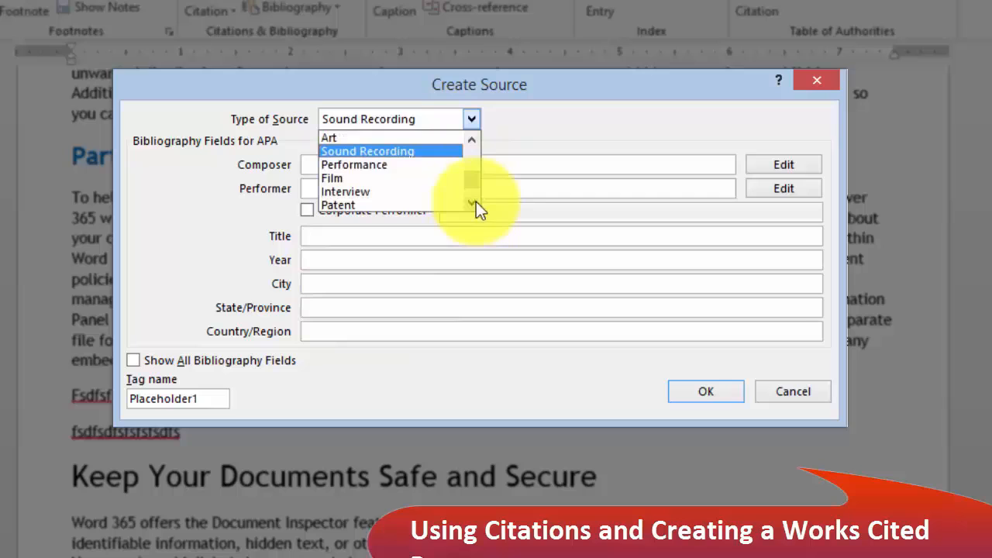
click(387, 193)
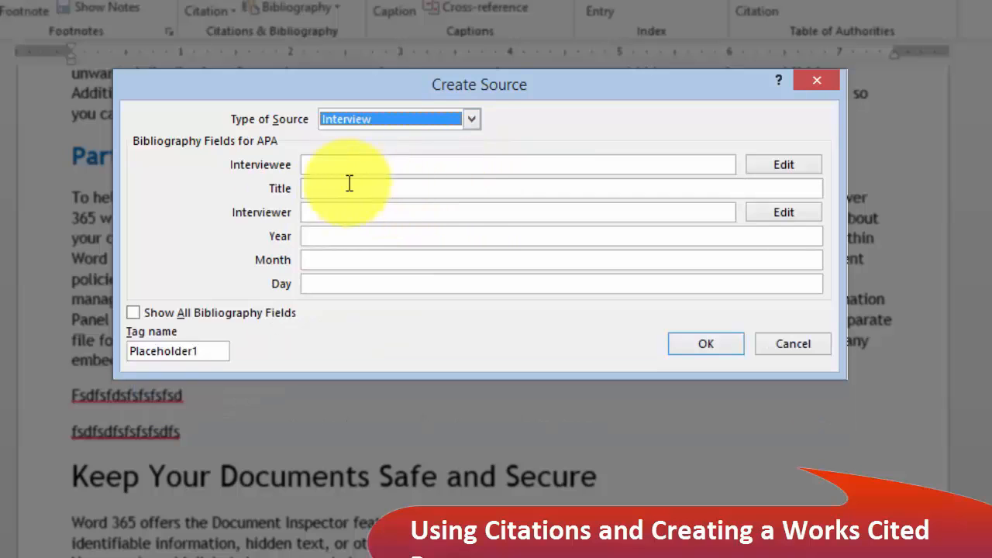
click(315, 165)
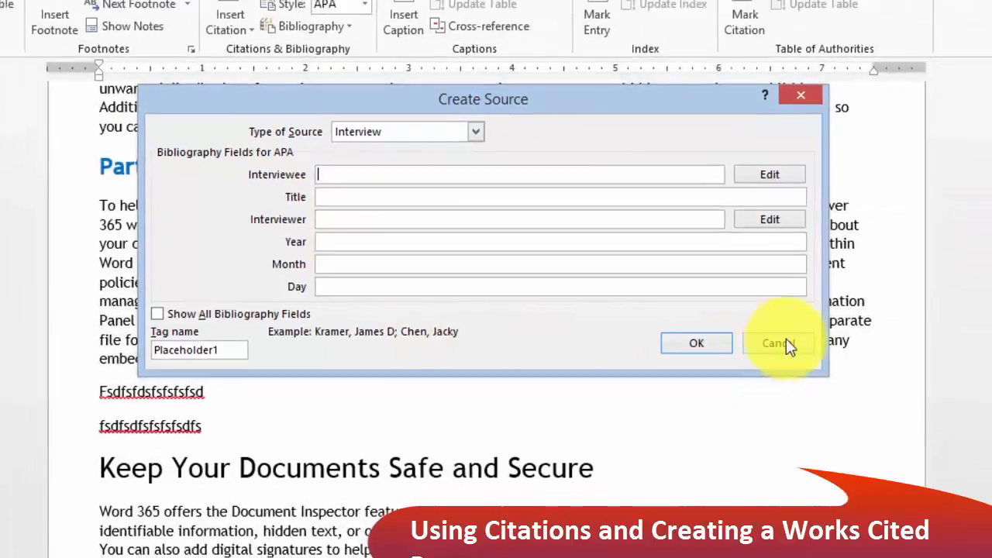
click(775, 343)
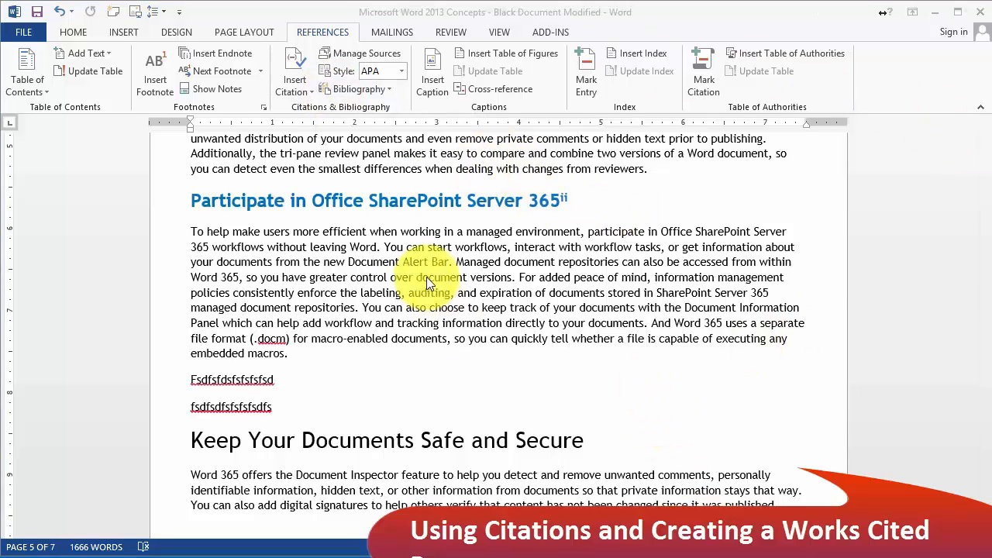
Copy 'Information Security in the Digital Age' (2015) from the Master List into the current source list.
click(384, 58)
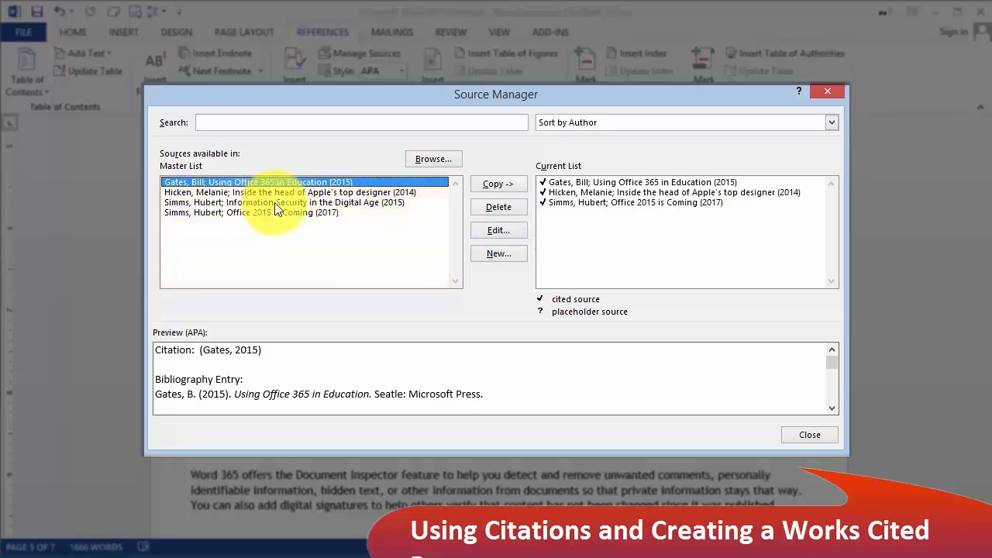
click(233, 202)
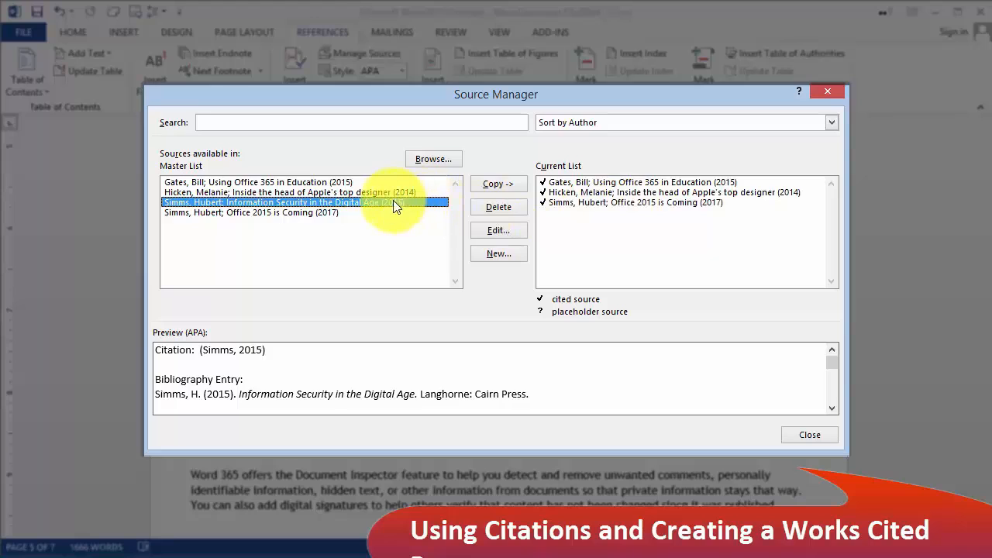
click(501, 187)
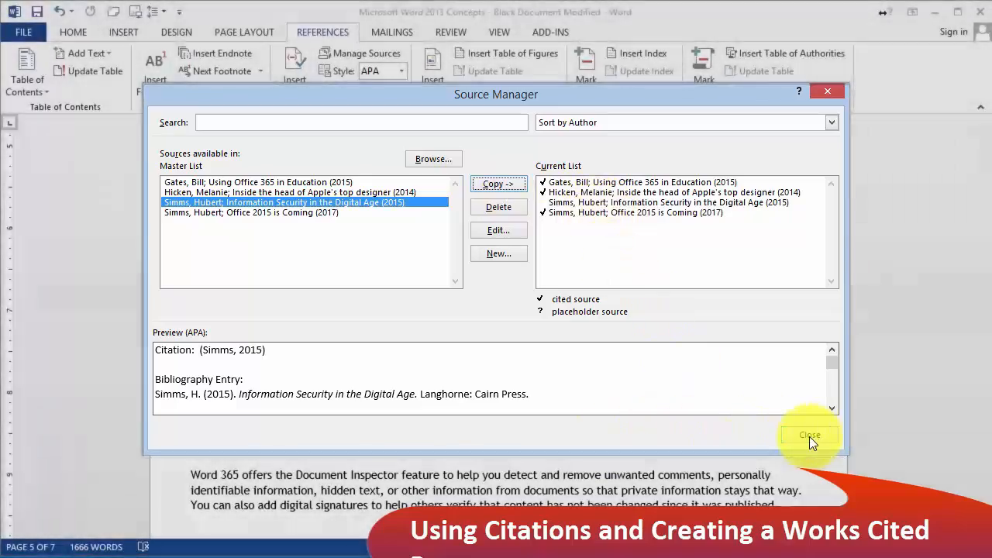
click(809, 435)
Insert a blank page after the text ending on page 6 for the cited works.
scroll(543, 434, down, 15)
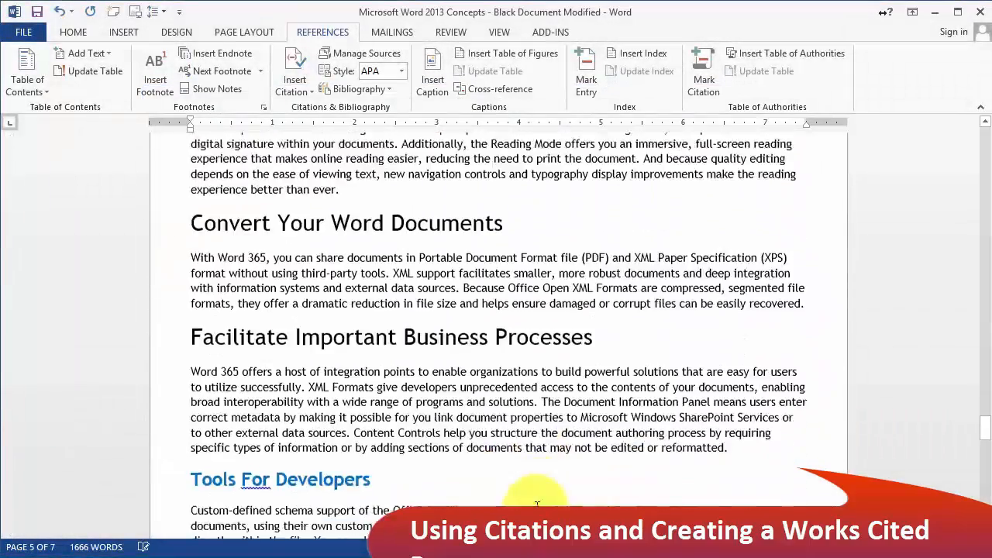
scroll(512, 500, down, 10)
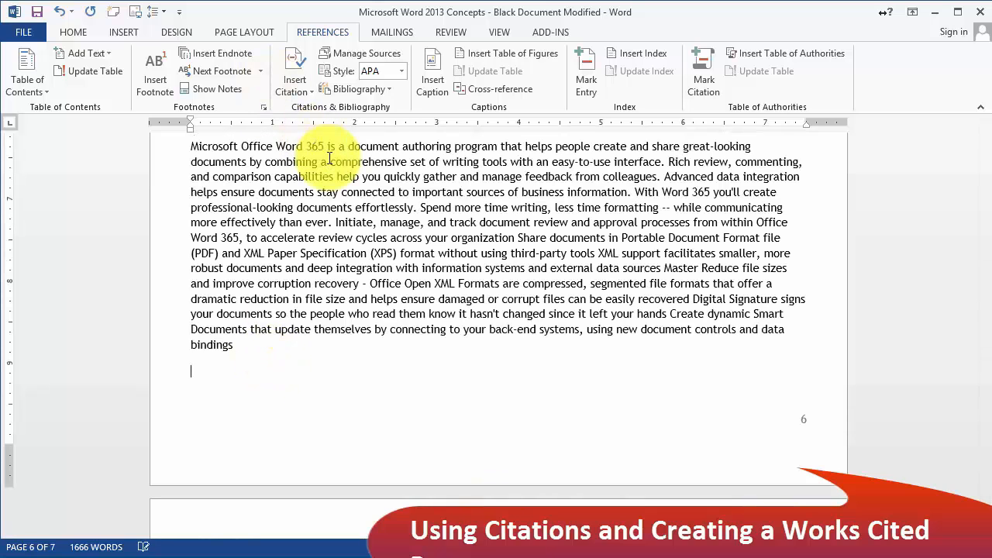
click(123, 33)
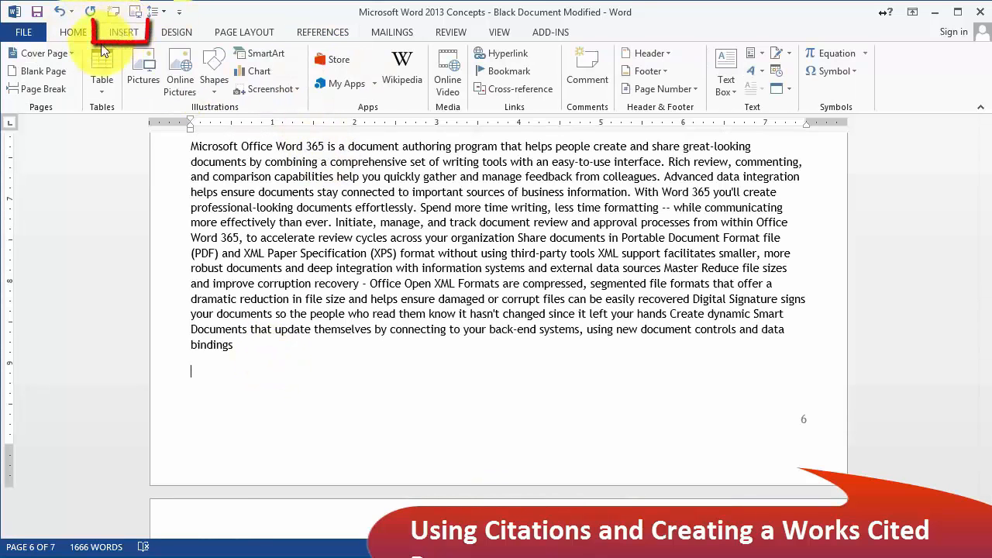
click(44, 70)
scroll(629, 290, down, 3)
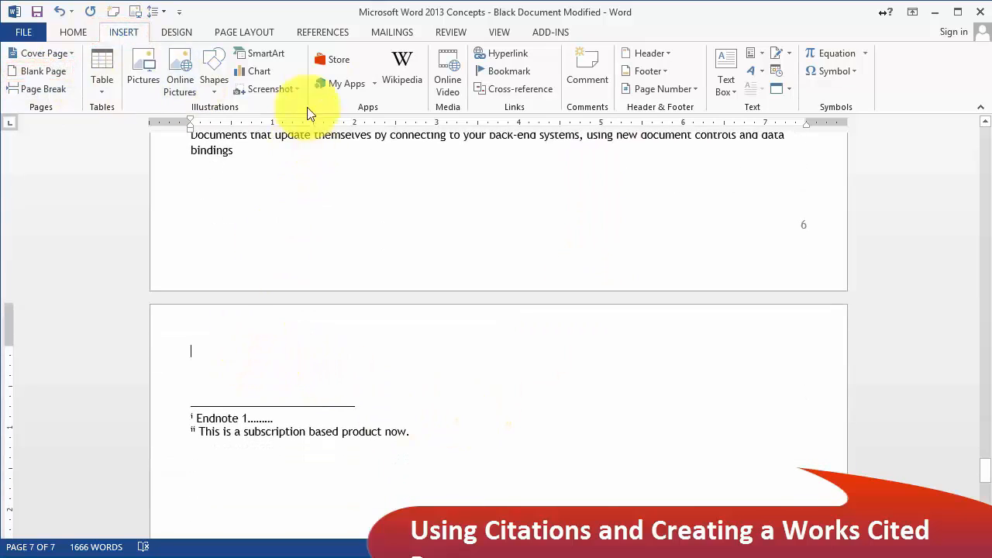
click(335, 37)
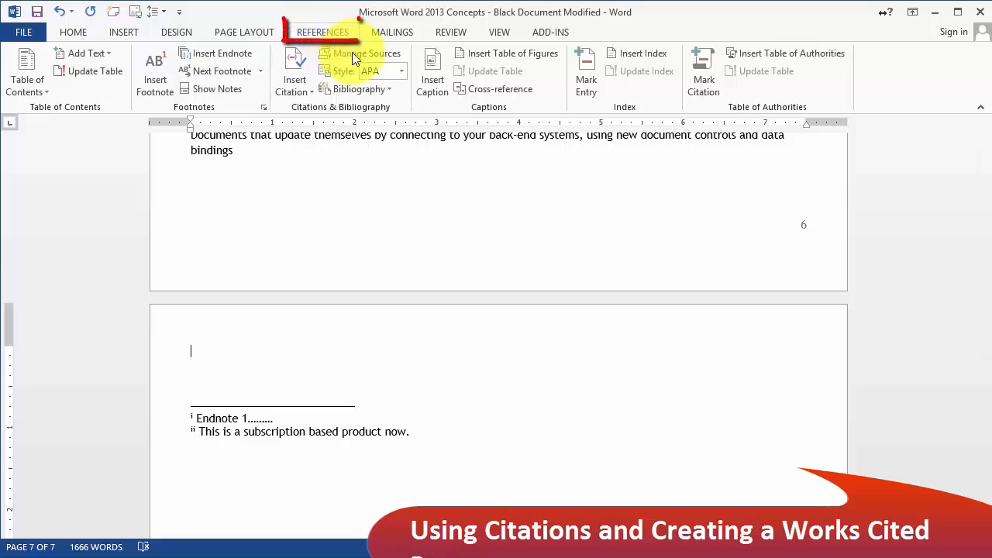
Insert the built-in Works Cited list of the four sources on the new final page.
click(389, 90)
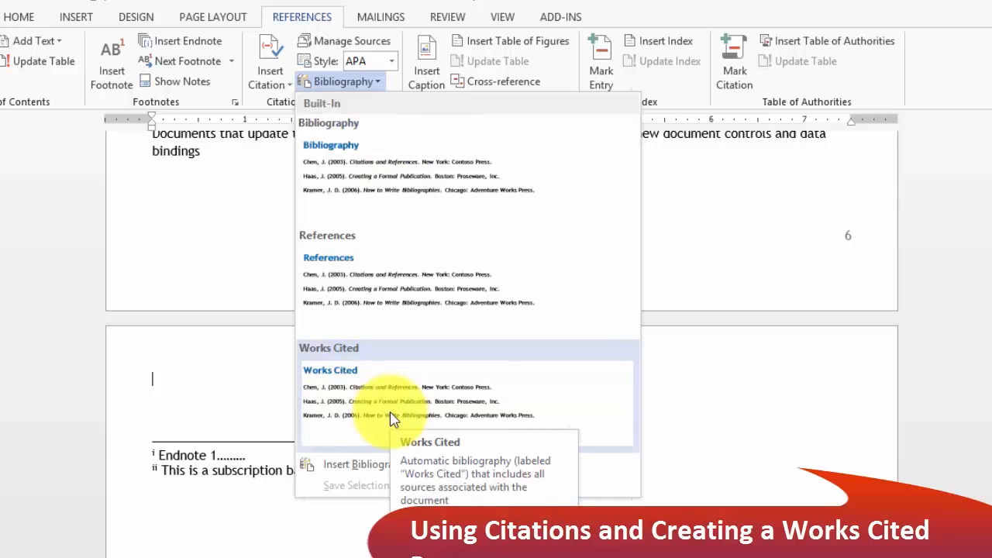
click(410, 421)
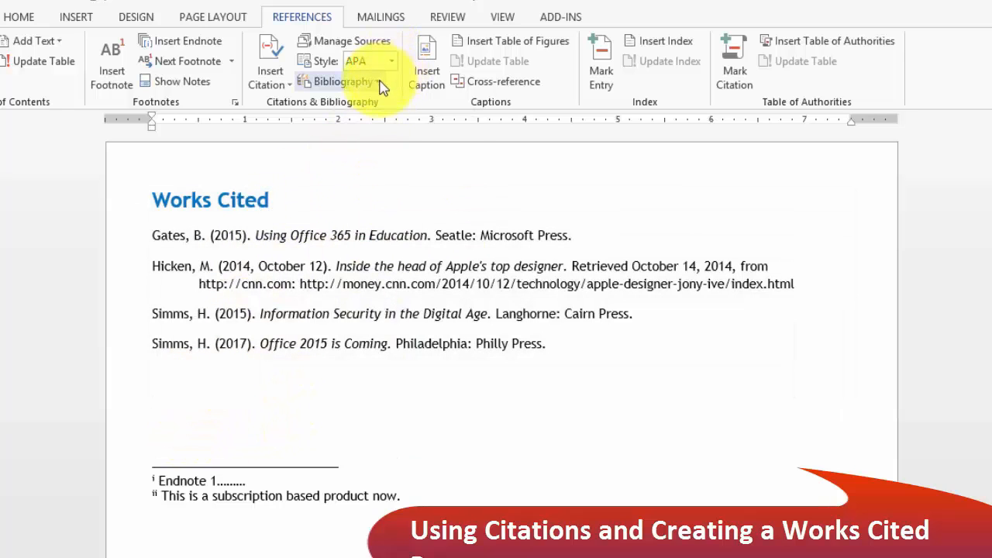
click(380, 84)
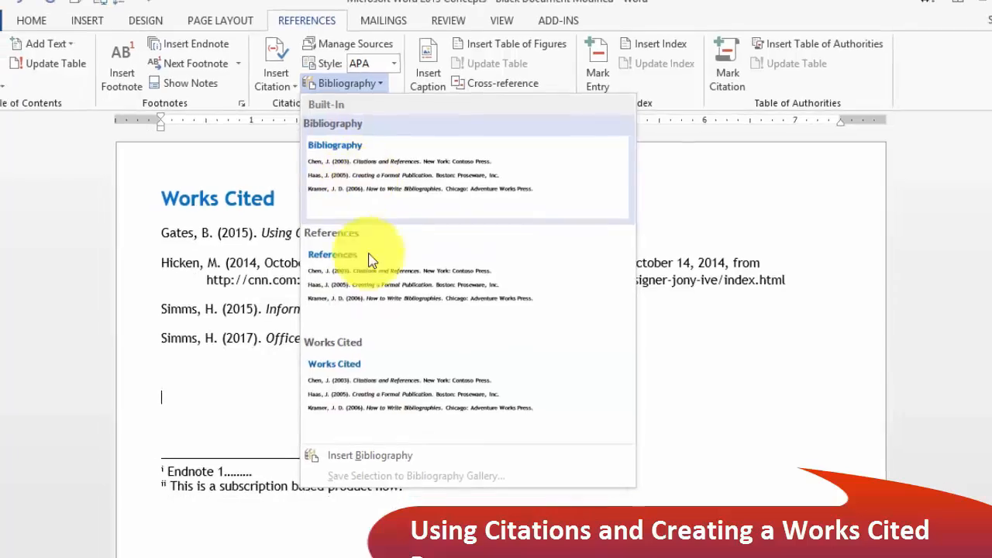
Insert a Bibliography-style source list below Works Cited and scroll through to review it.
click(372, 167)
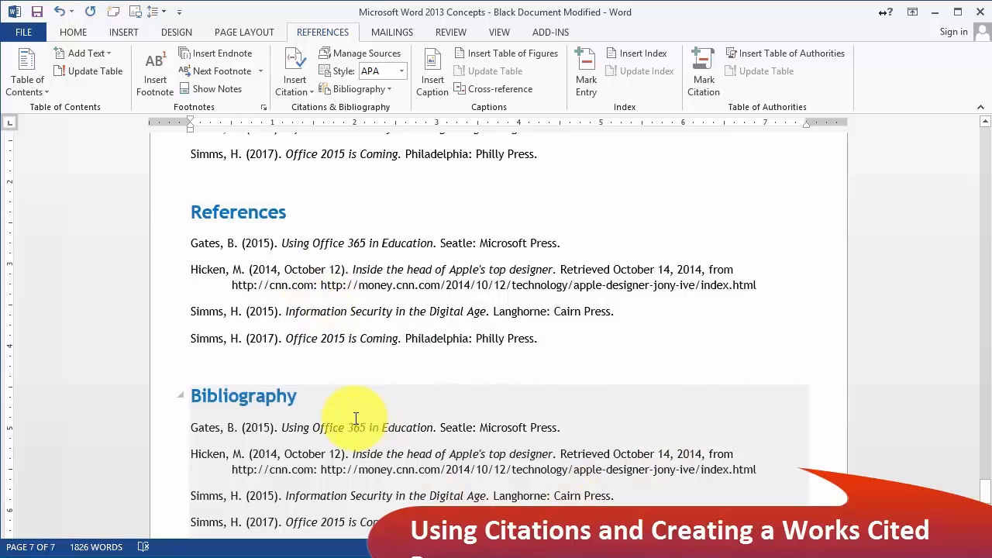
scroll(400, 428, down, 1)
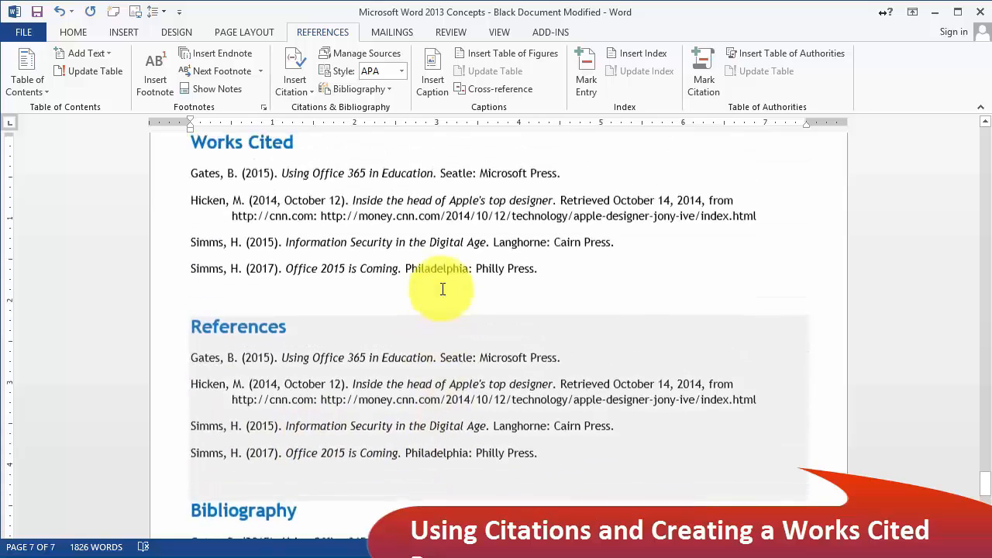
scroll(442, 289, up, 6)
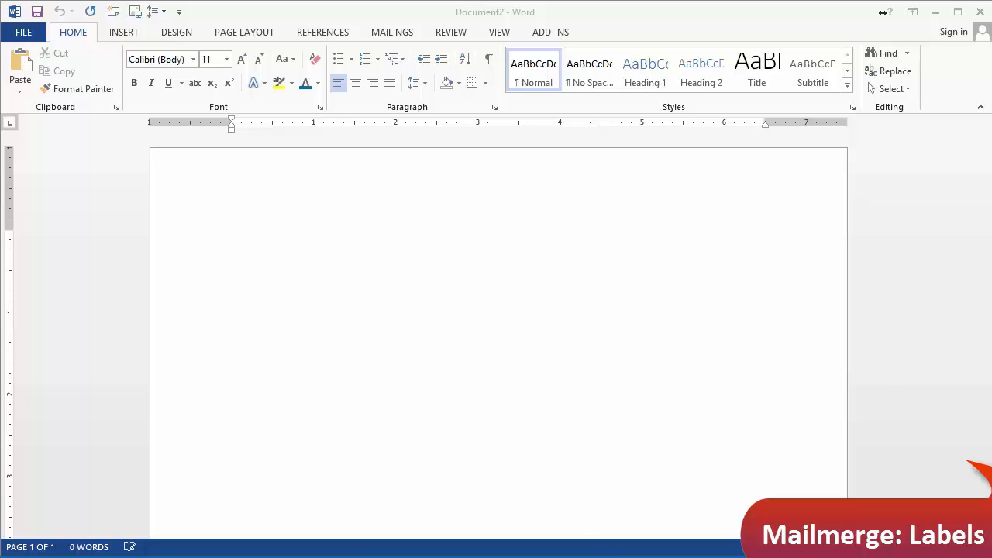
drag(991, 237, 410, 198)
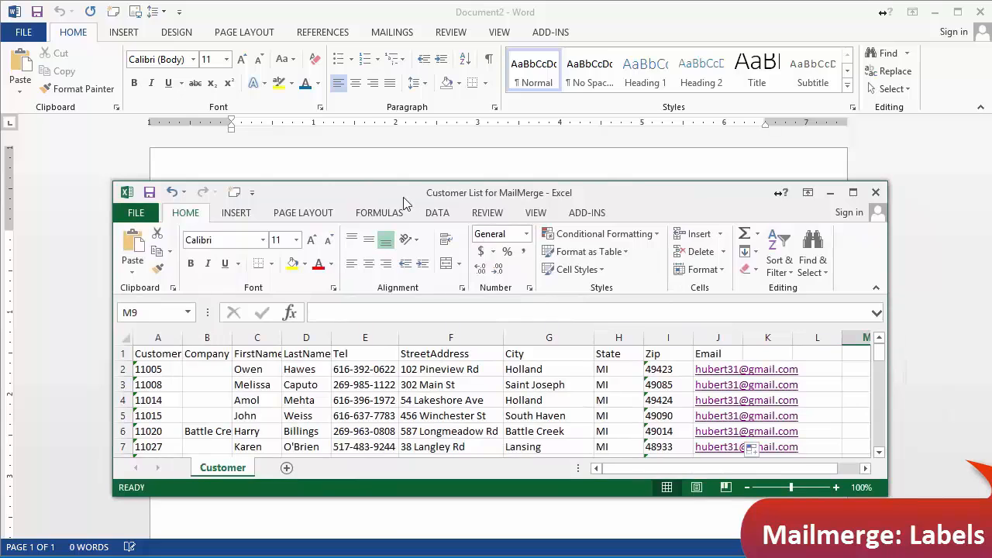
double_click(403, 203)
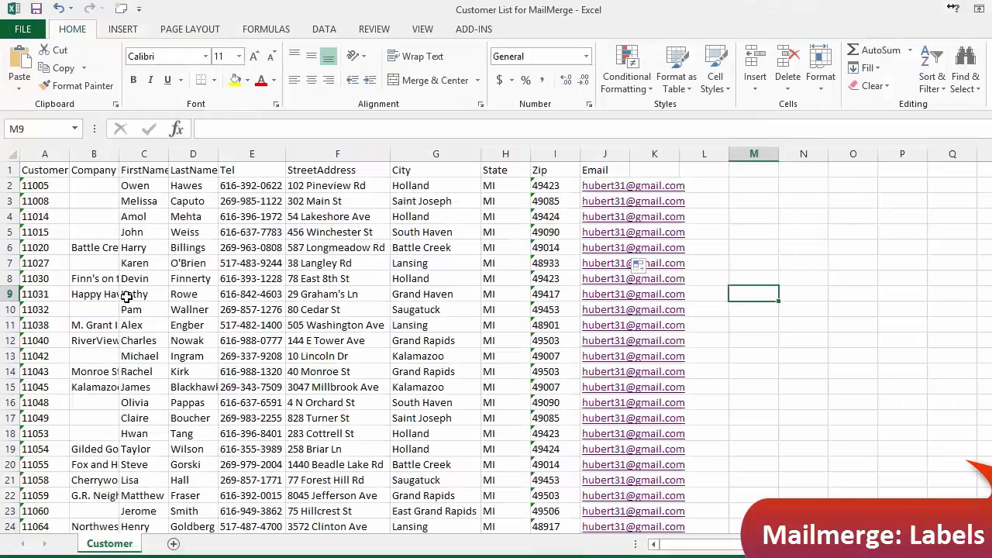
click(63, 170)
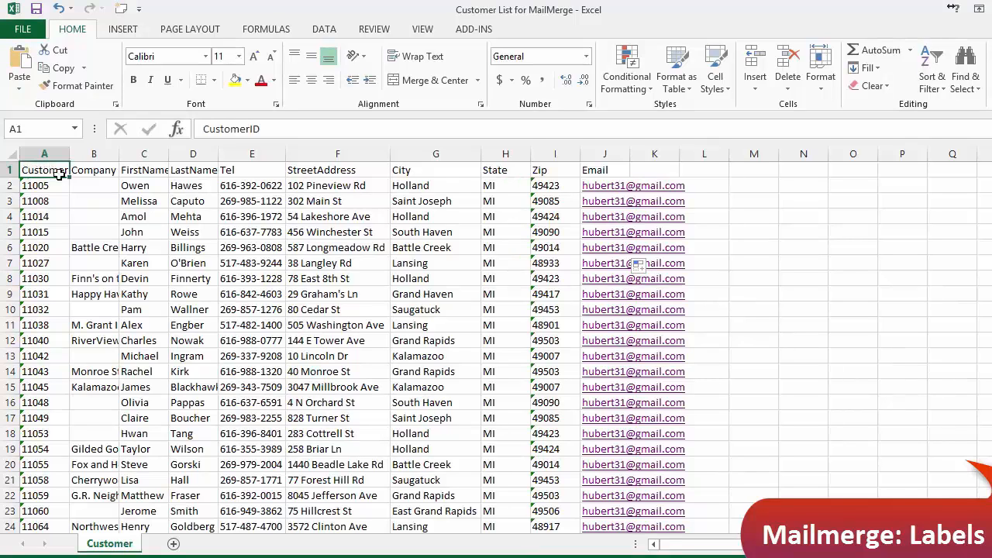
click(104, 173)
click(198, 170)
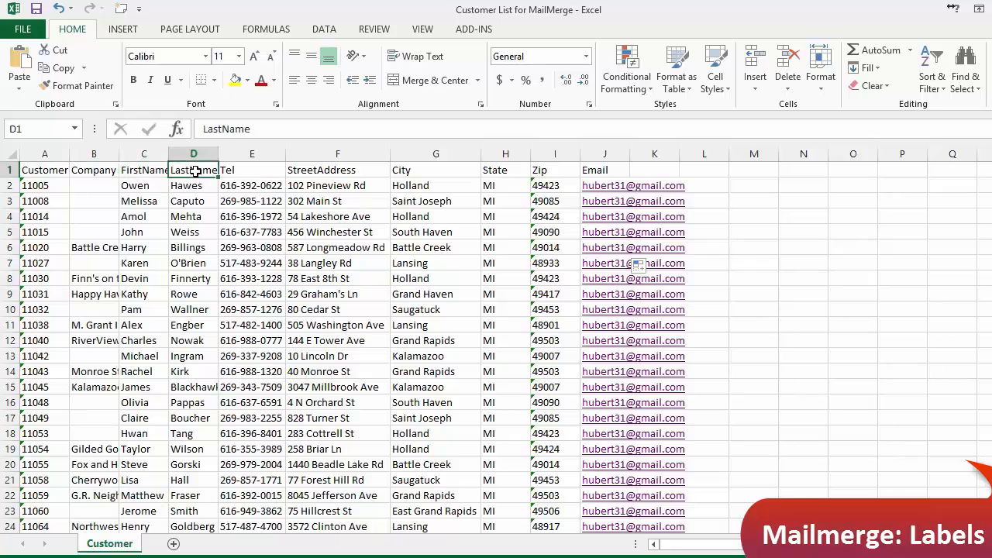
click(236, 169)
click(322, 170)
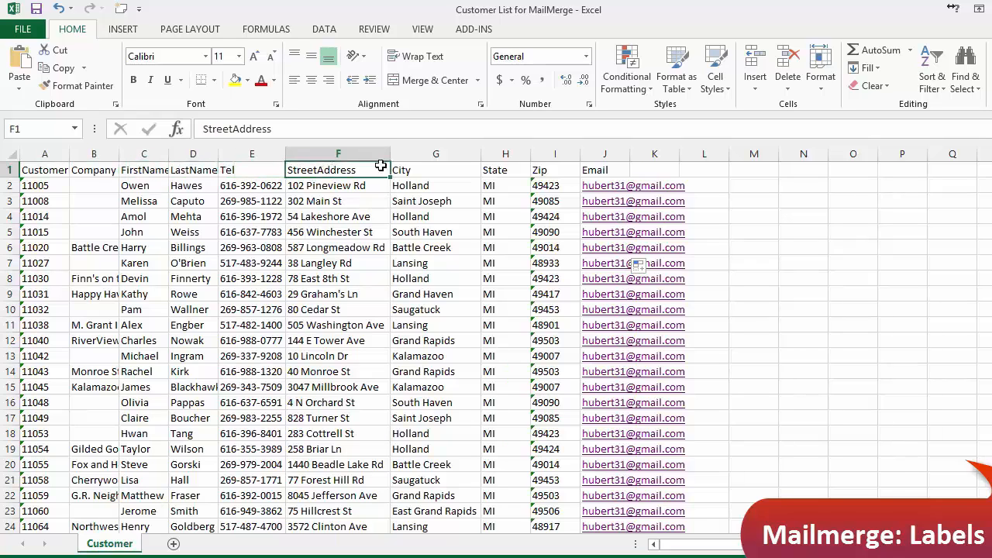
click(399, 170)
click(496, 170)
click(554, 170)
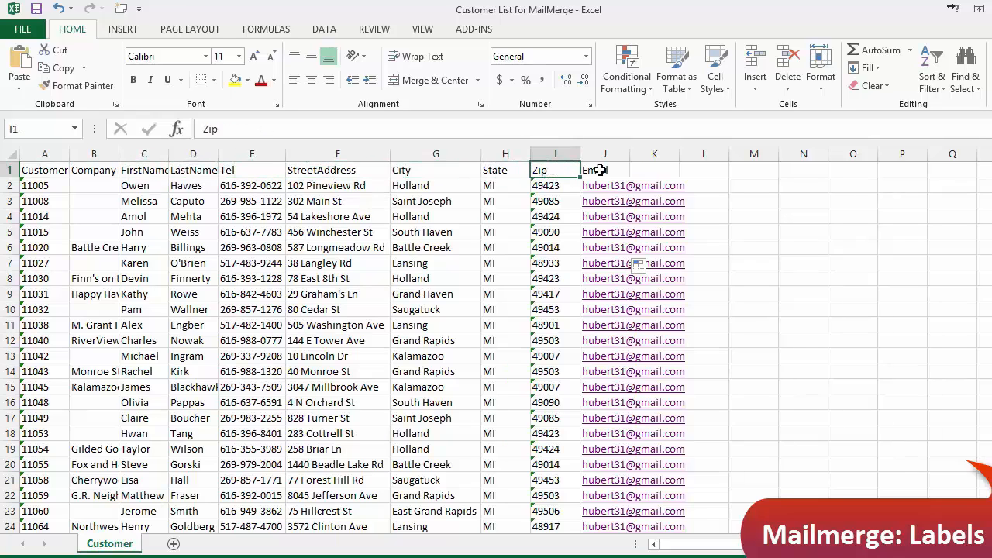
click(608, 170)
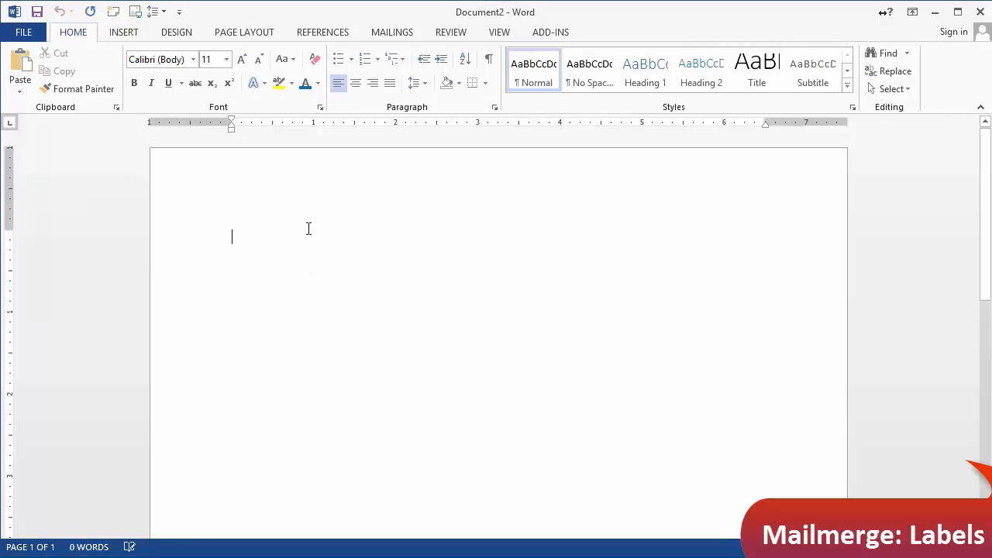
Launch the Step-by-Step Mail Merge Wizard with Labels as the document type and advance to step 2.
click(384, 37)
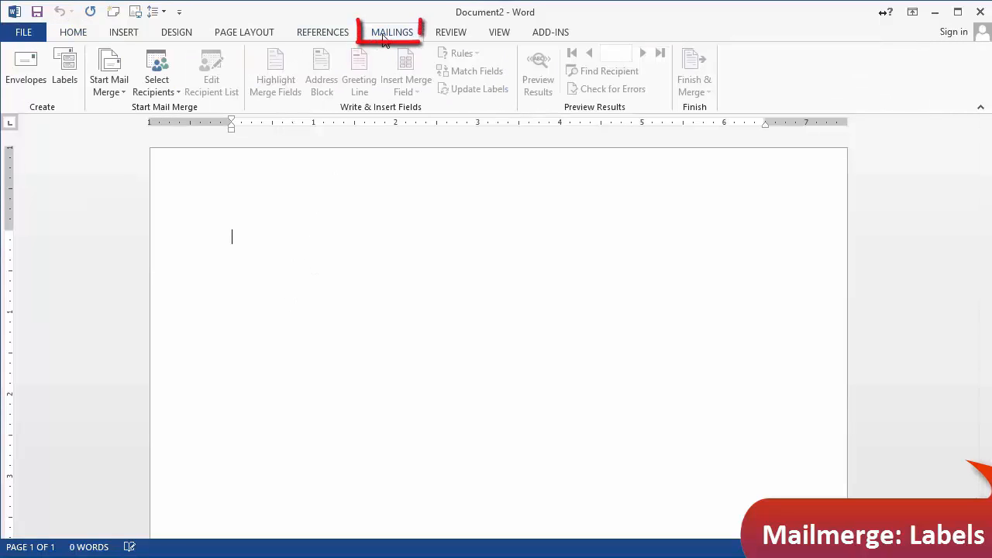
click(118, 97)
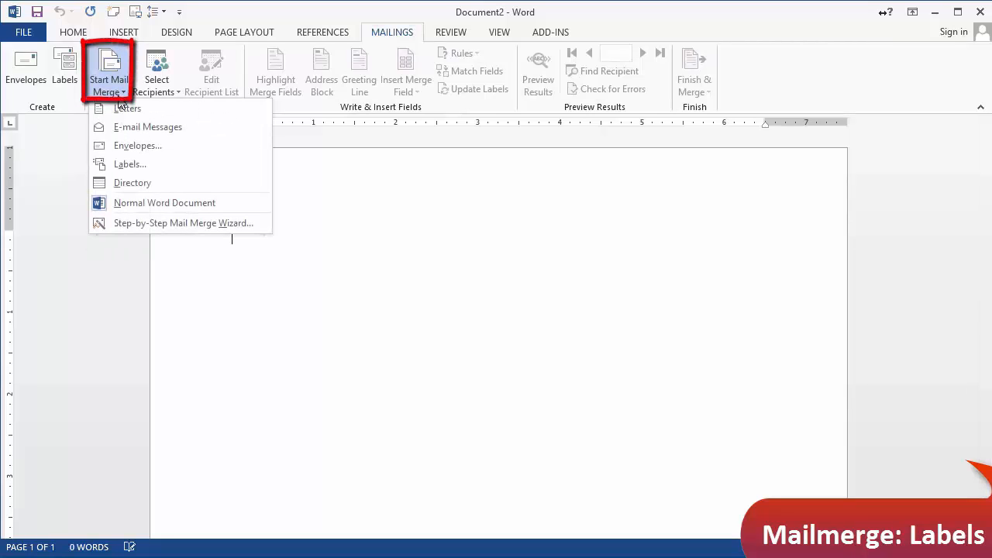
click(169, 224)
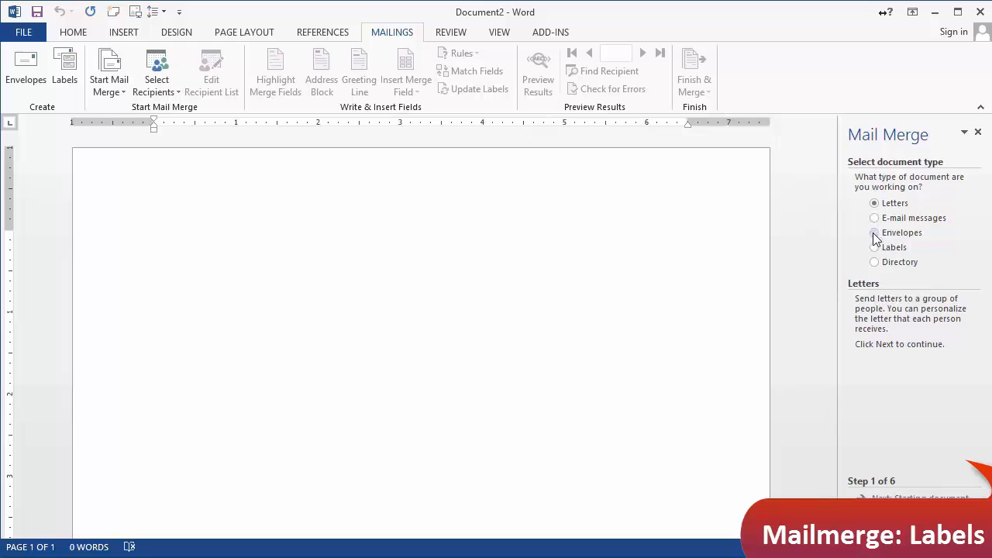
click(875, 247)
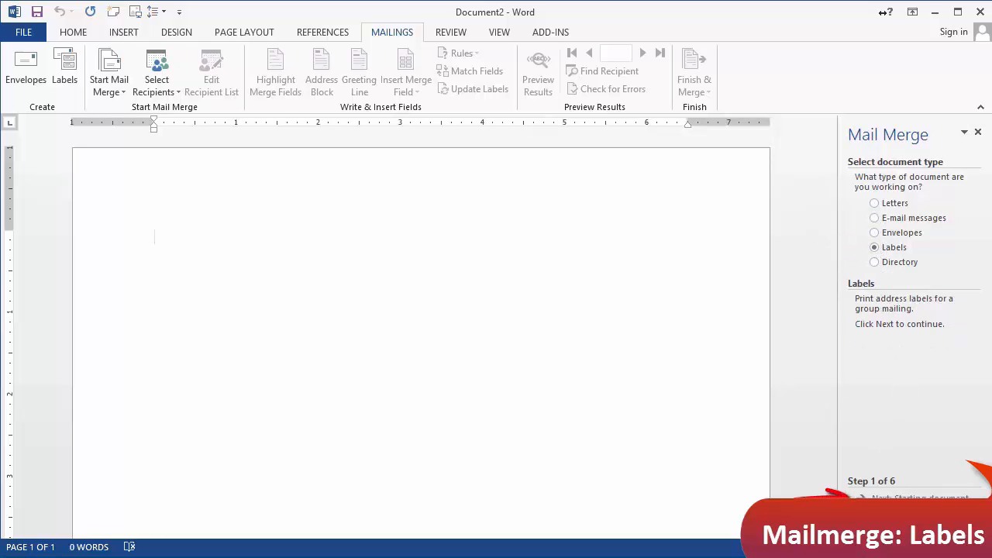
click(914, 498)
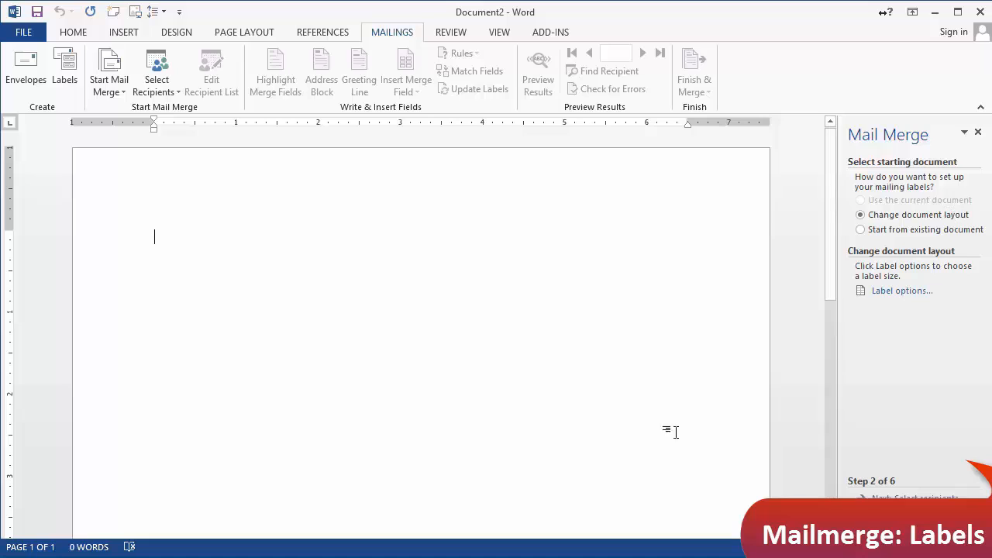
In Label Options, choose vendor Avery US Letter and product 5160 Easy Peel Address Labels.
click(884, 299)
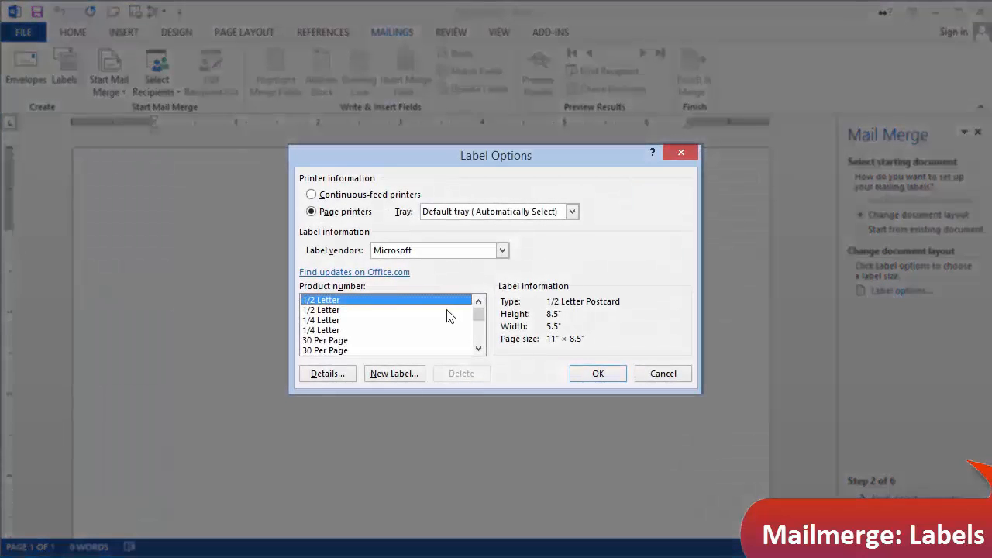
click(417, 256)
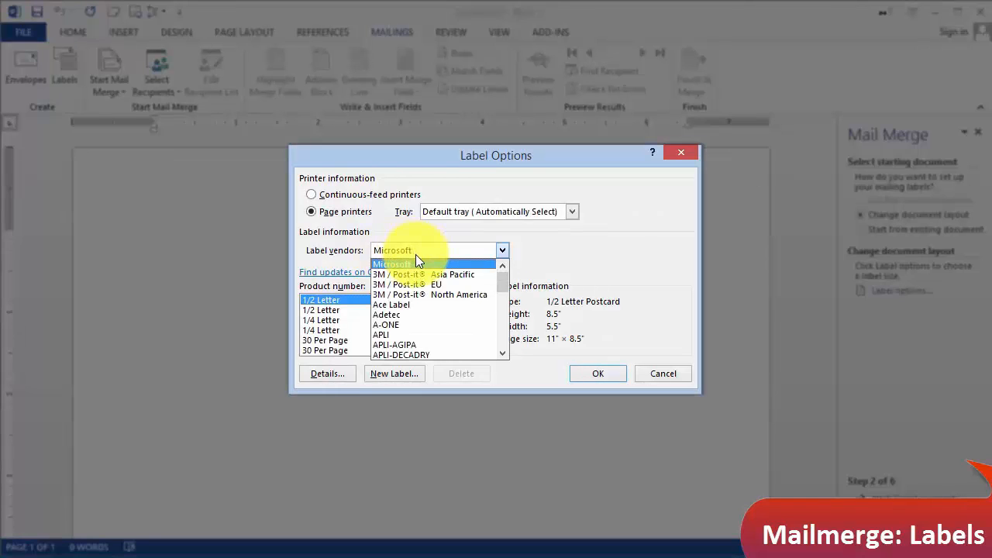
click(502, 353)
click(502, 353)
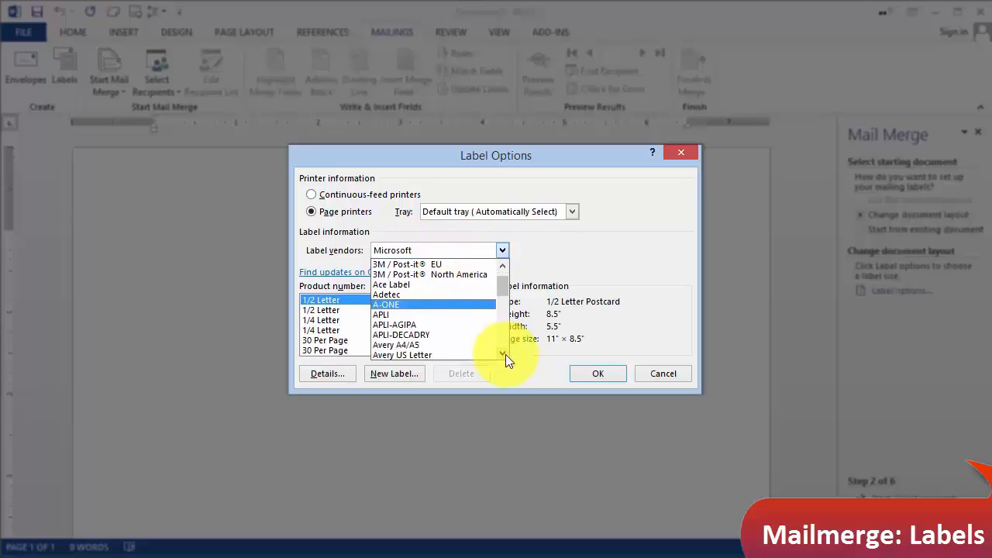
click(502, 354)
click(502, 354)
click(502, 354)
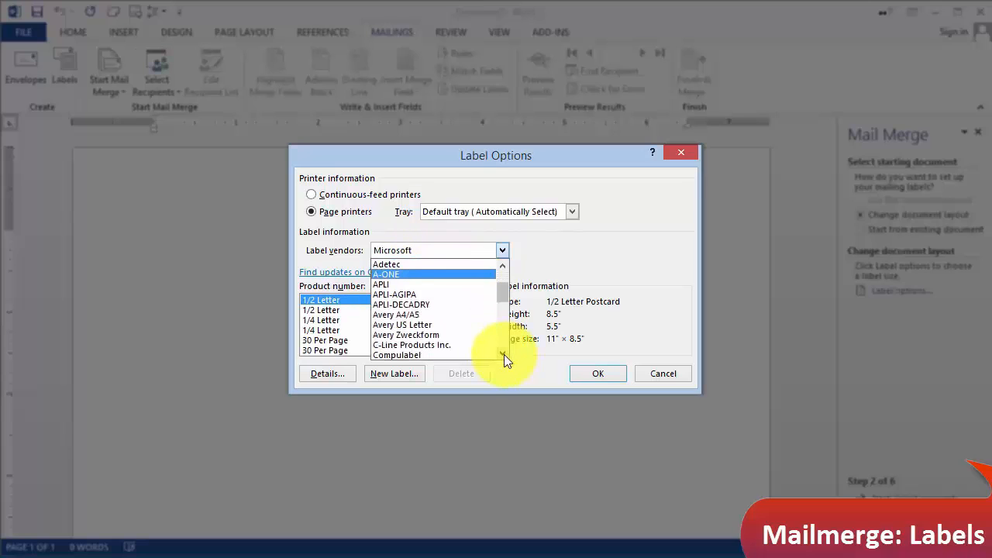
click(409, 325)
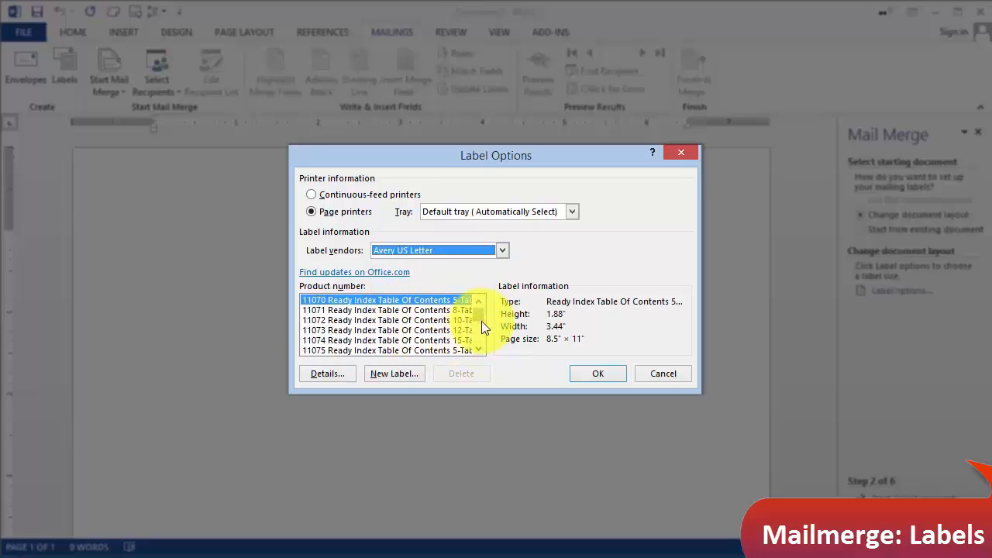
scroll(481, 321, down, 8)
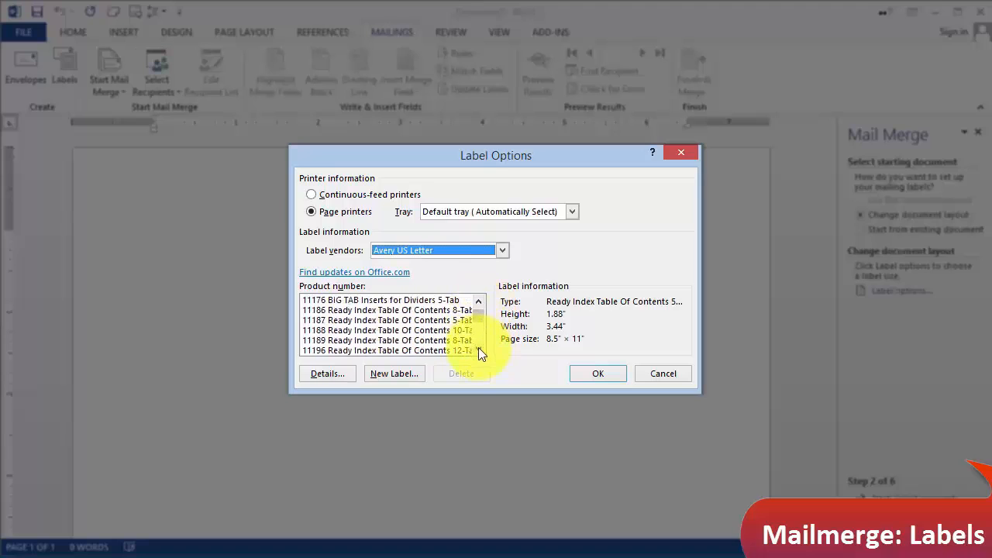
scroll(480, 349, down, 10)
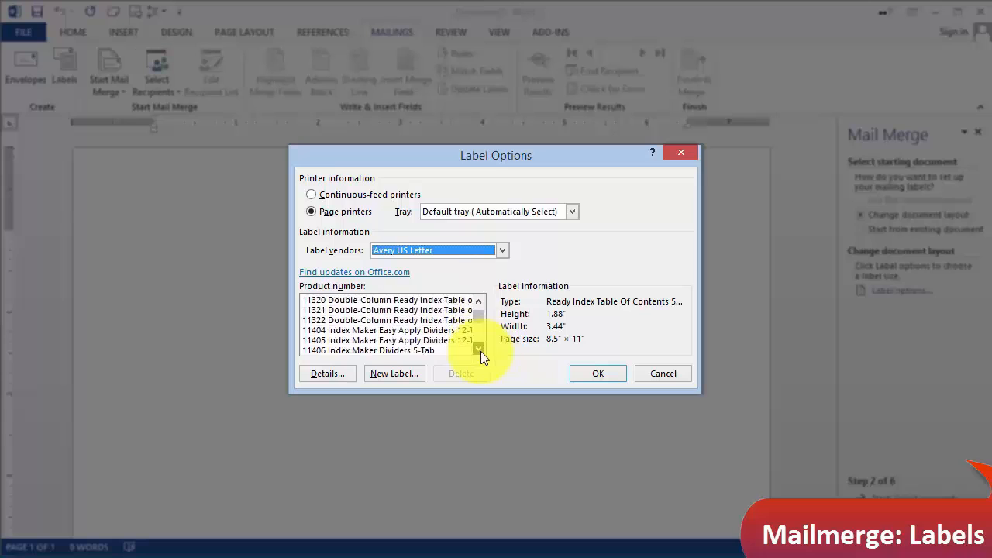
scroll(481, 350, down, 10)
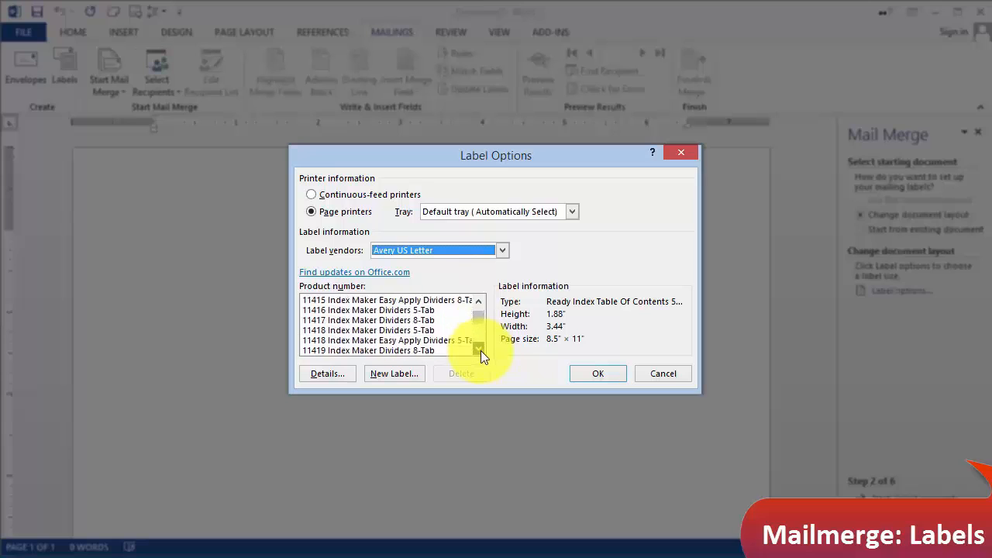
scroll(480, 350, down, 3)
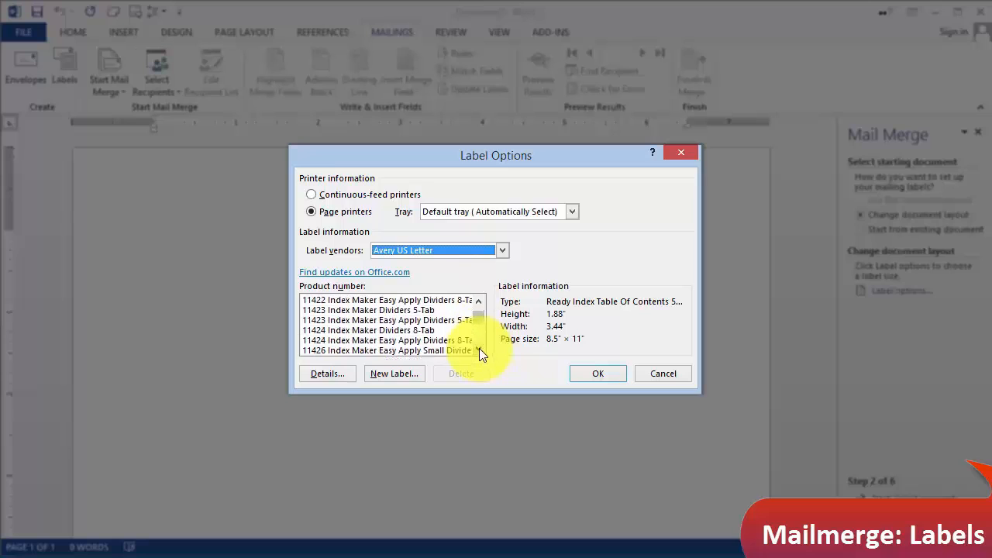
scroll(479, 350, down, 2)
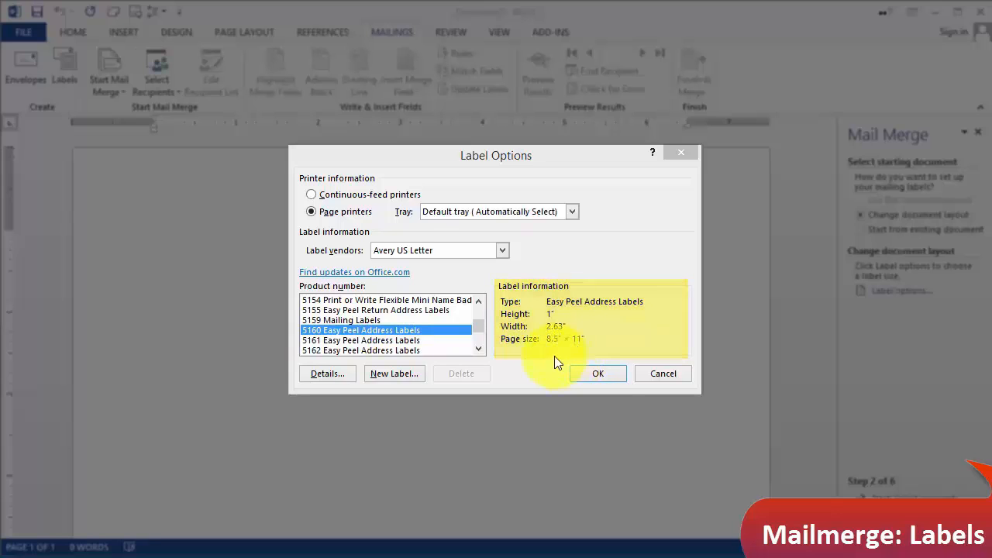
click(599, 378)
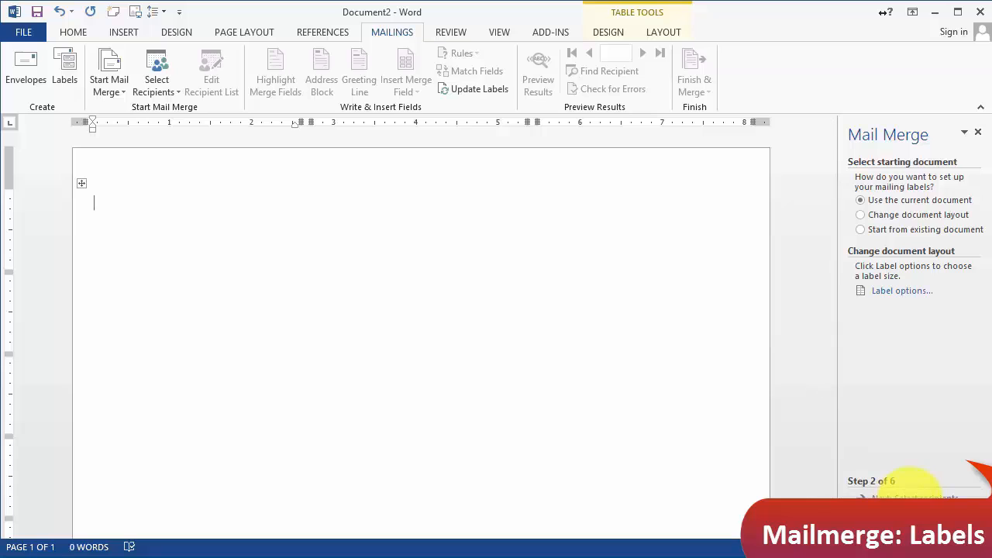
Use an existing list: the Customer table from Week 3's 'Customer List for MailMerge' workbook.
click(911, 486)
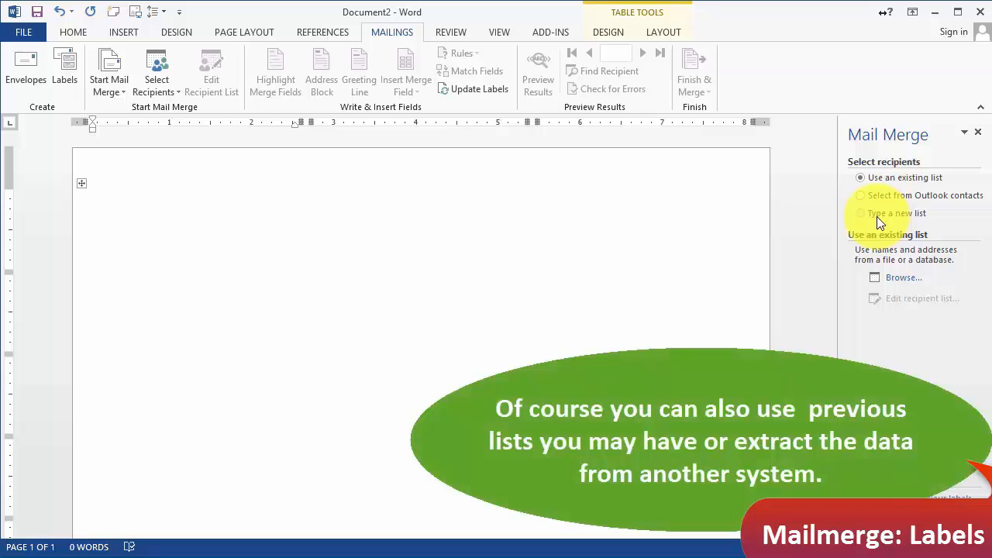
click(879, 223)
click(865, 177)
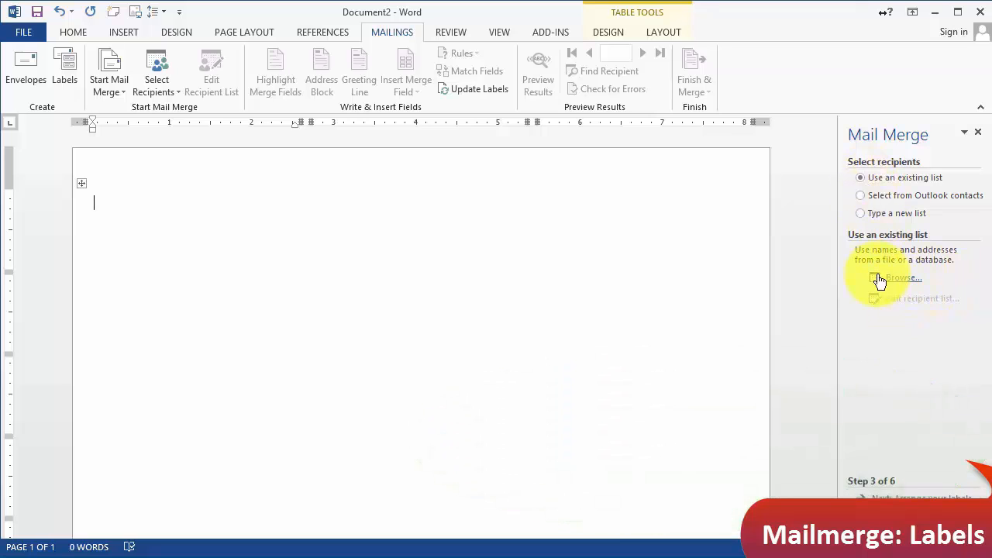
click(897, 280)
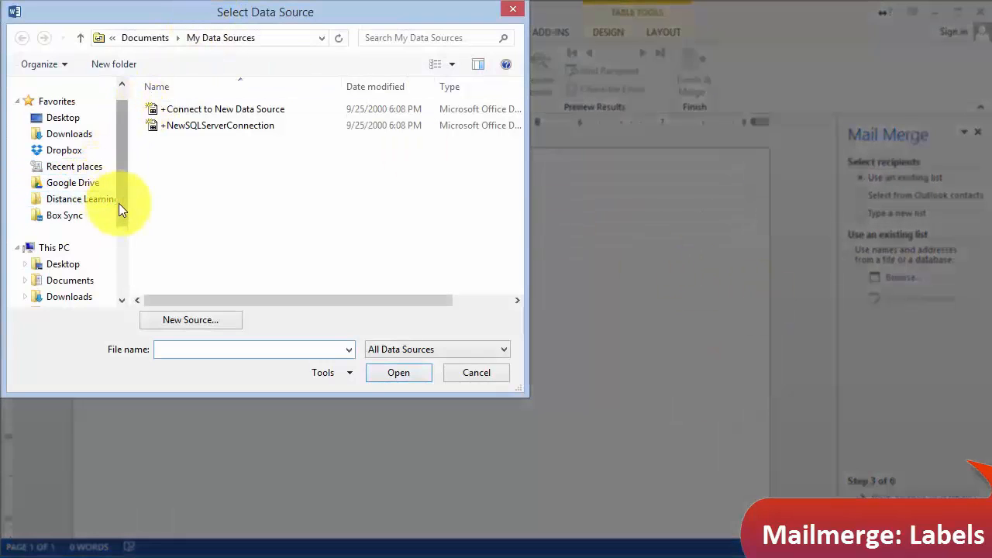
click(77, 183)
double_click(171, 142)
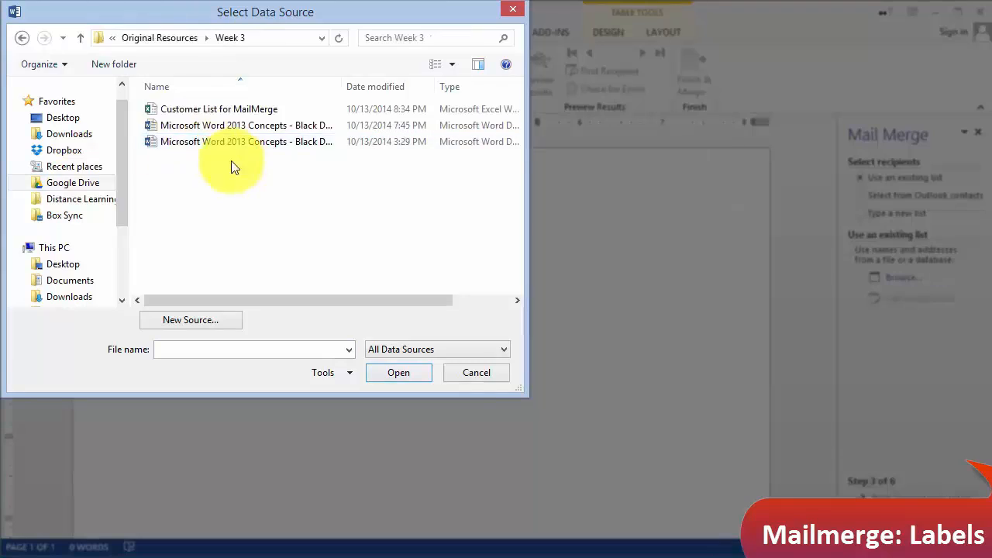
double_click(194, 112)
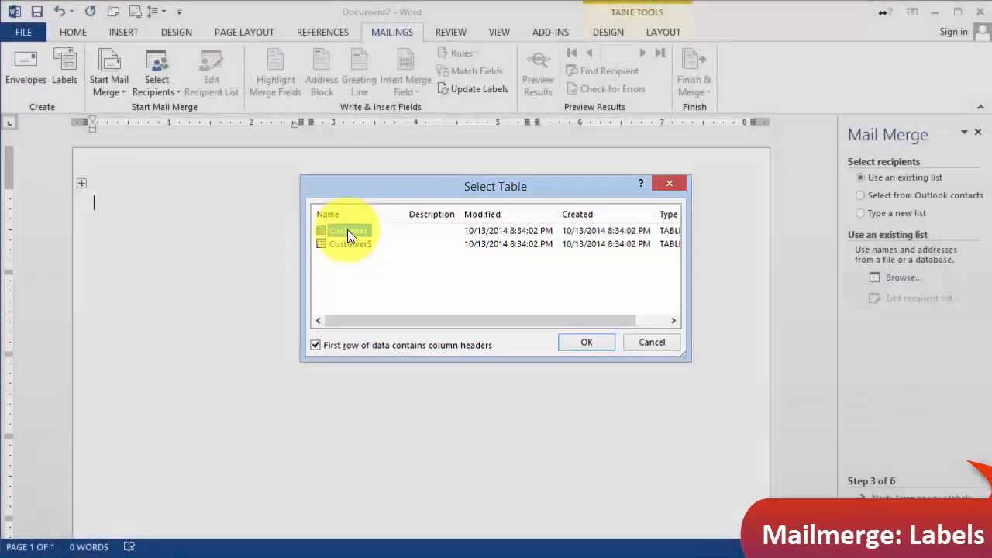
double_click(346, 231)
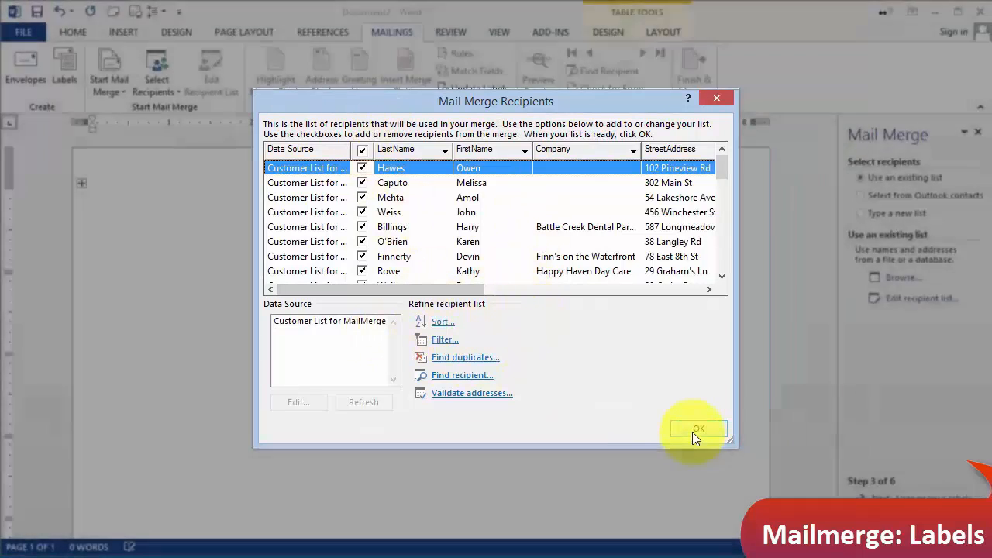
click(696, 431)
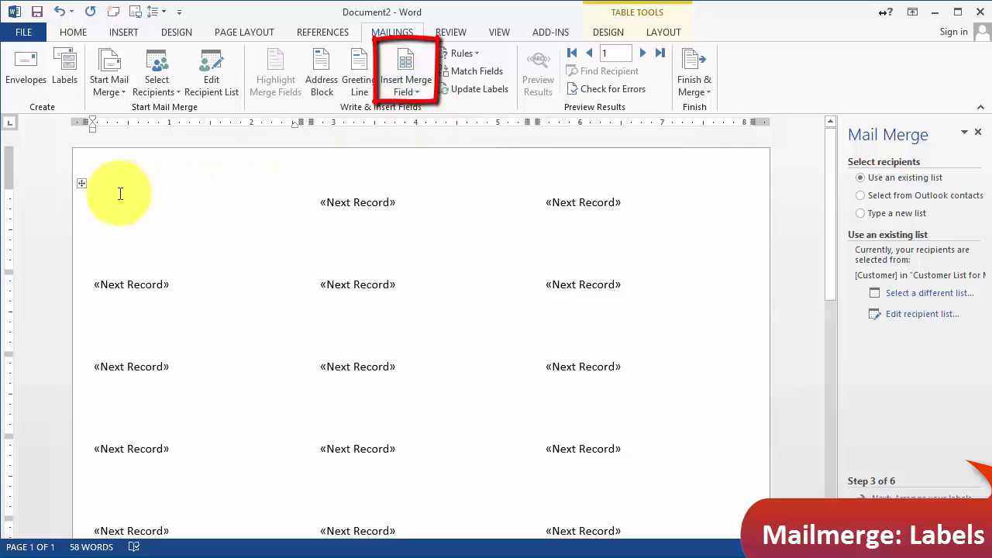
Add «FirstName» «LastName» on the first line and «StreetAddress» on the second line of the label.
click(418, 88)
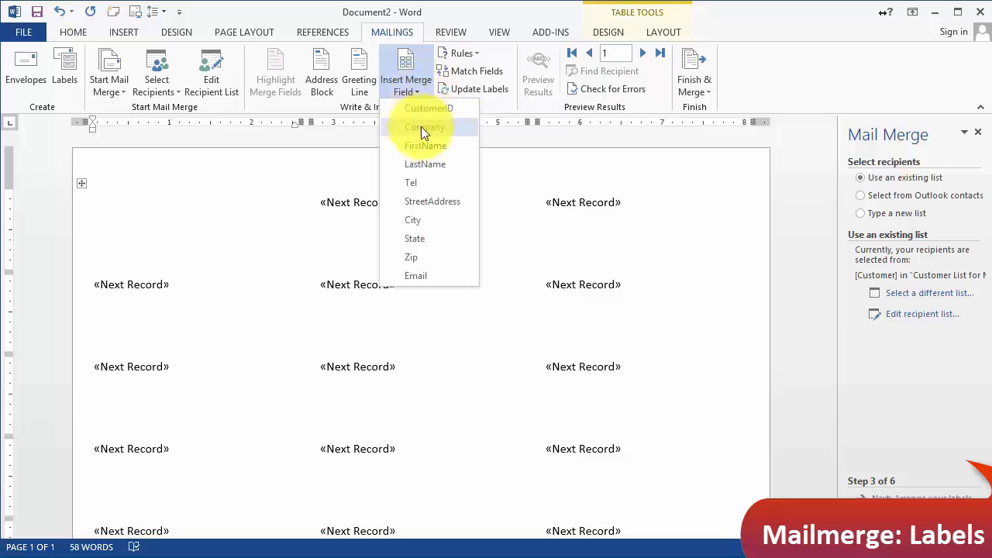
click(426, 145)
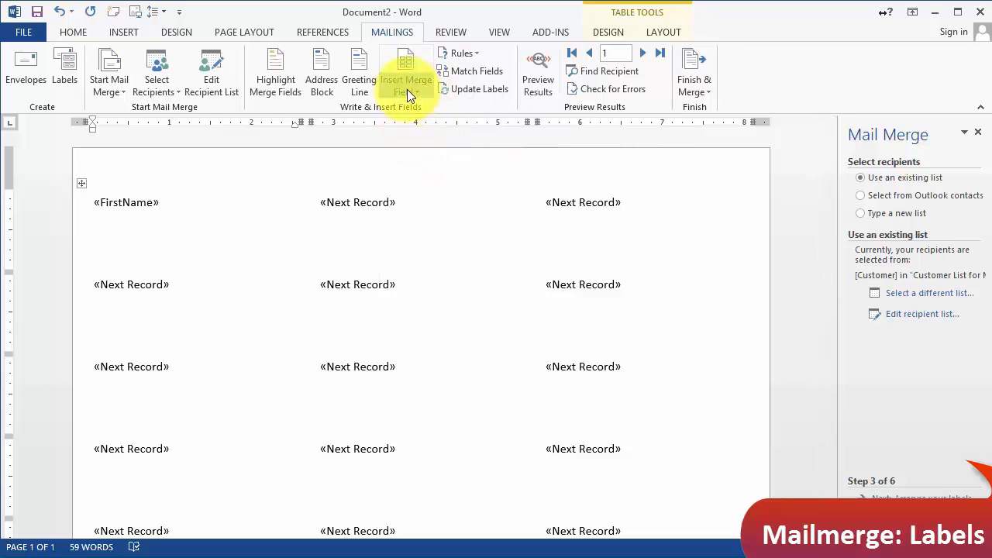
click(407, 89)
click(445, 165)
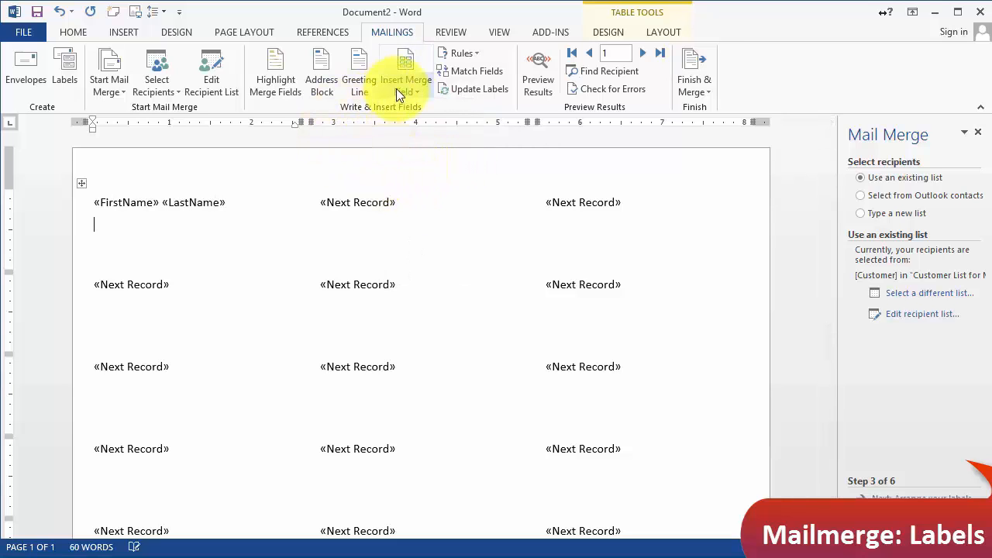
click(399, 89)
click(422, 200)
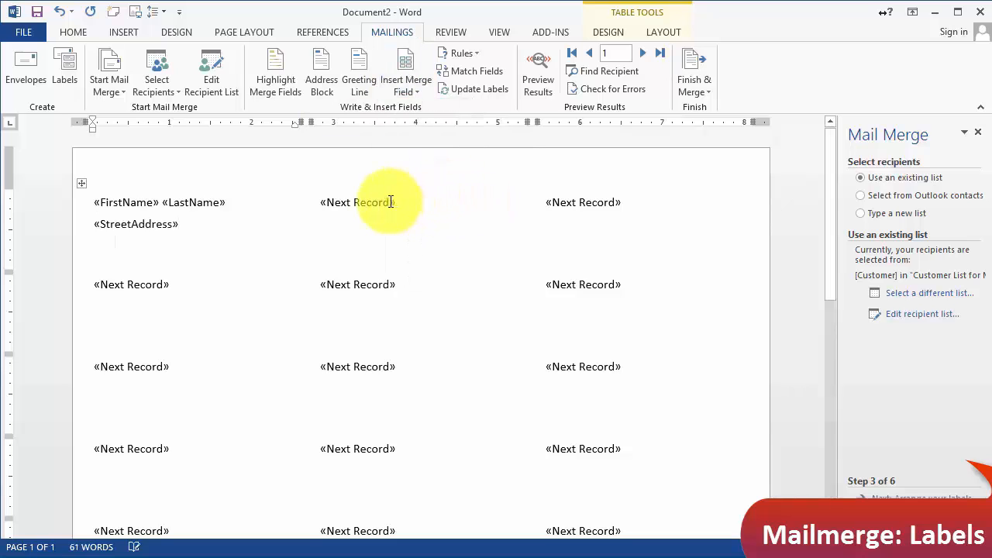
Add «City», a comma, «State» and «Zip» on the third line, then advance to arranging labels.
click(406, 86)
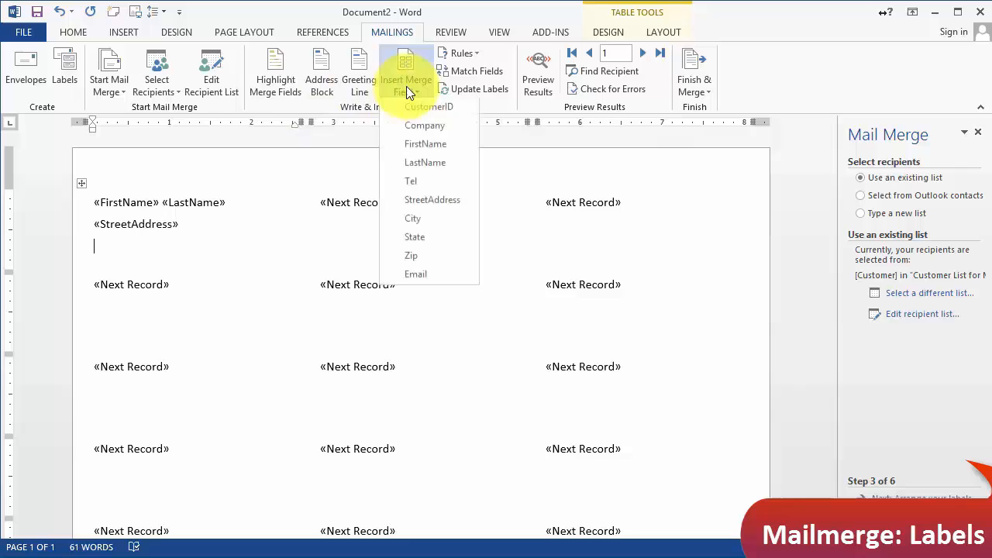
click(425, 224)
text(,)
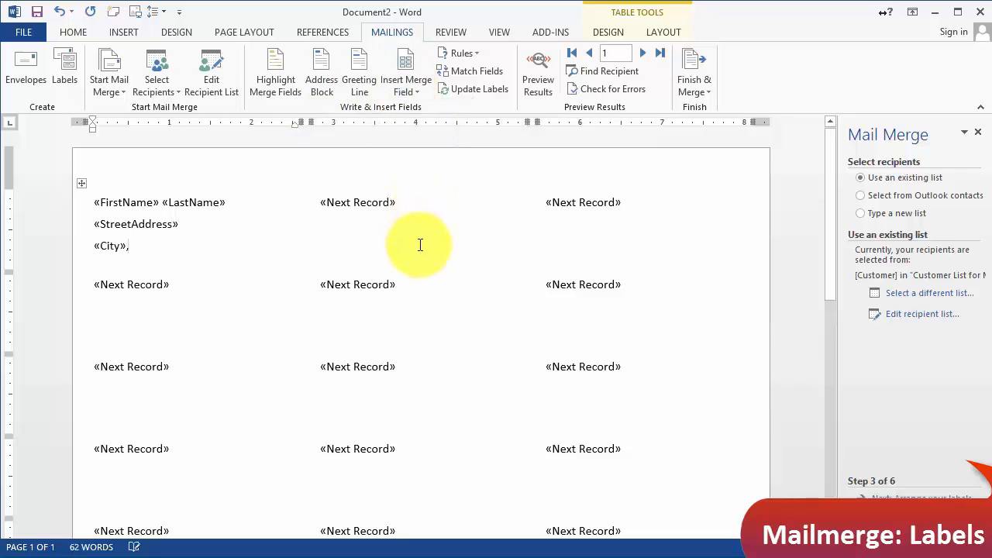
click(404, 92)
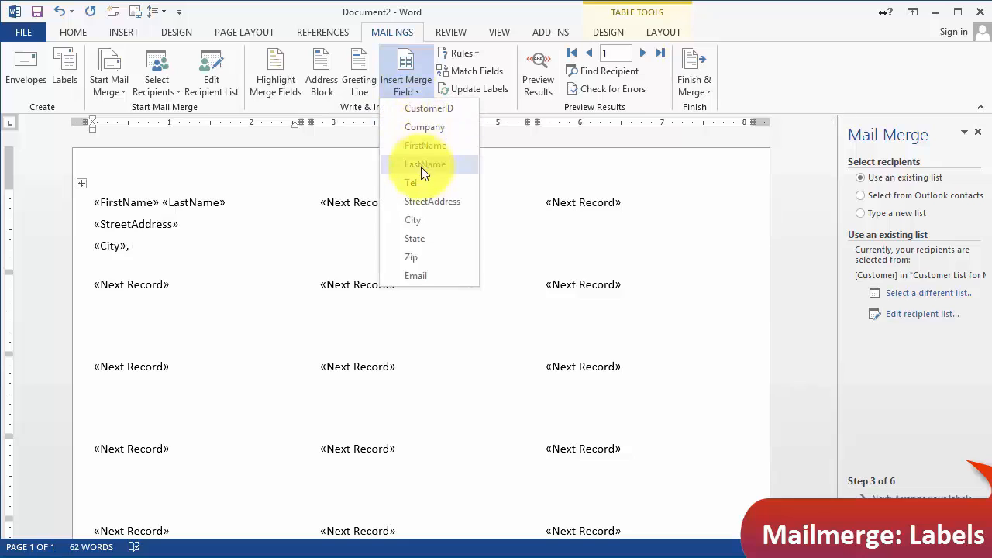
click(414, 239)
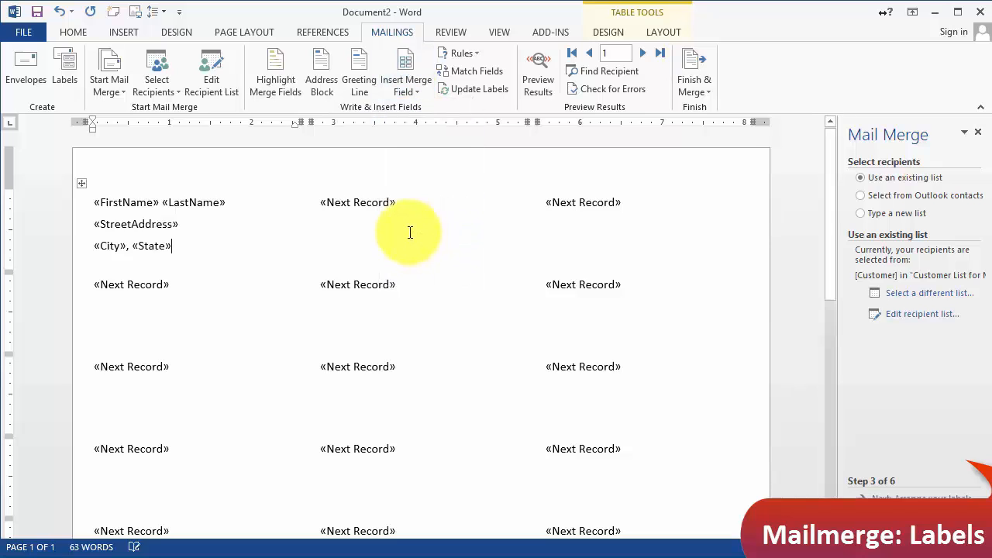
click(404, 92)
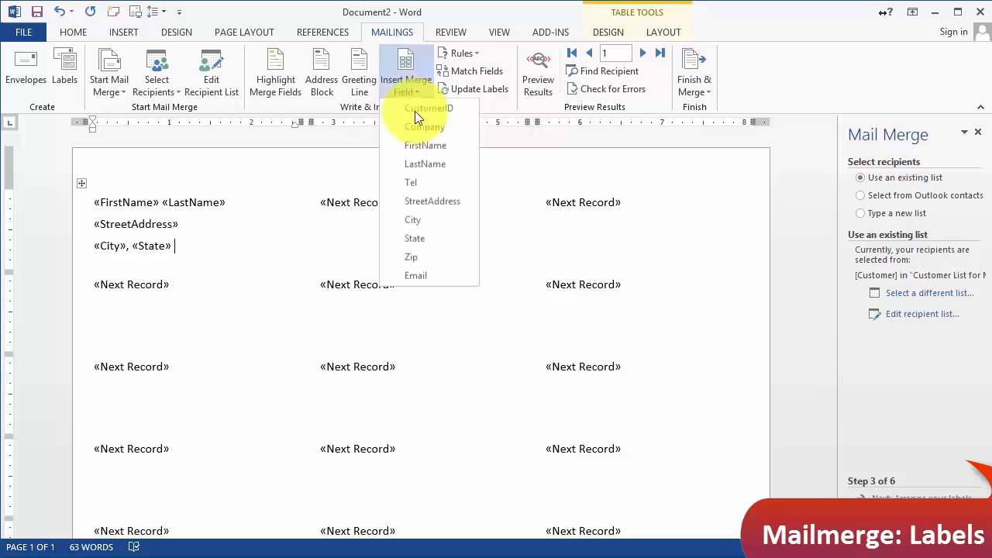
click(412, 256)
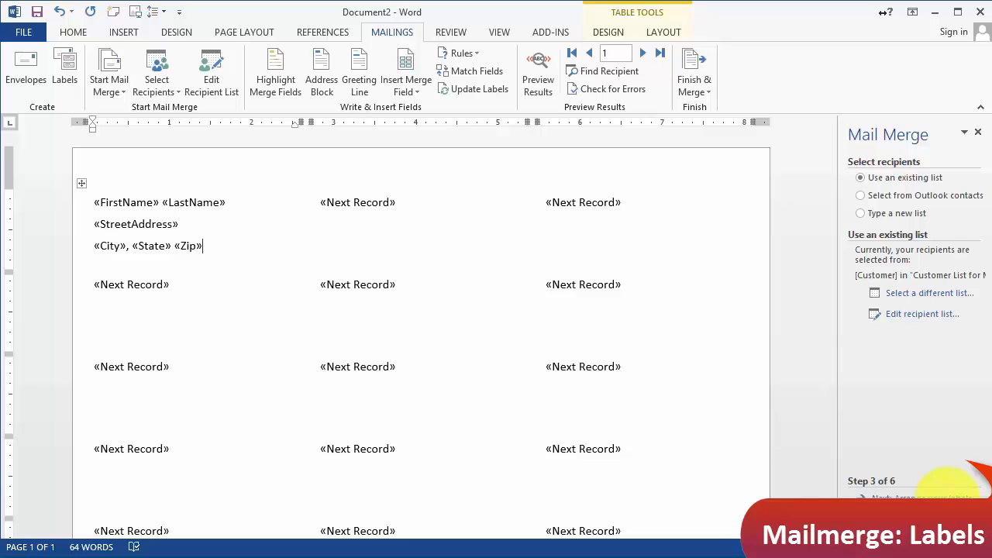
click(944, 496)
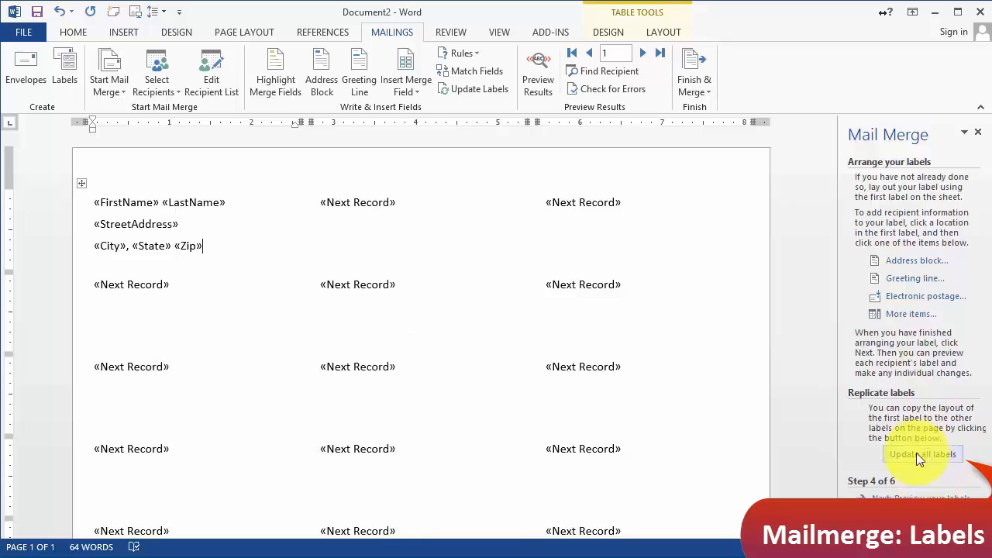
Select the first label's three address lines, then click through the other labels.
drag(94, 224, 203, 248)
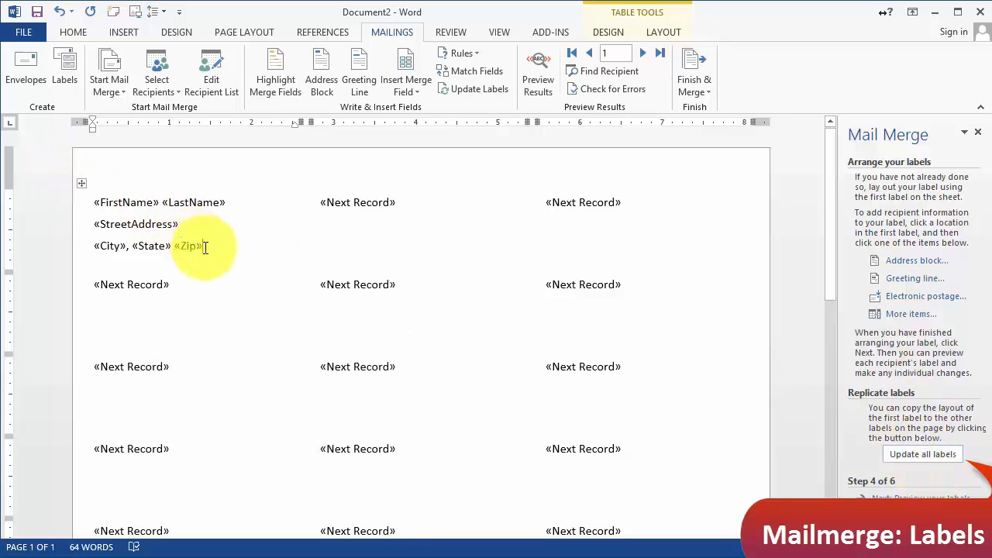
drag(114, 210, 99, 204)
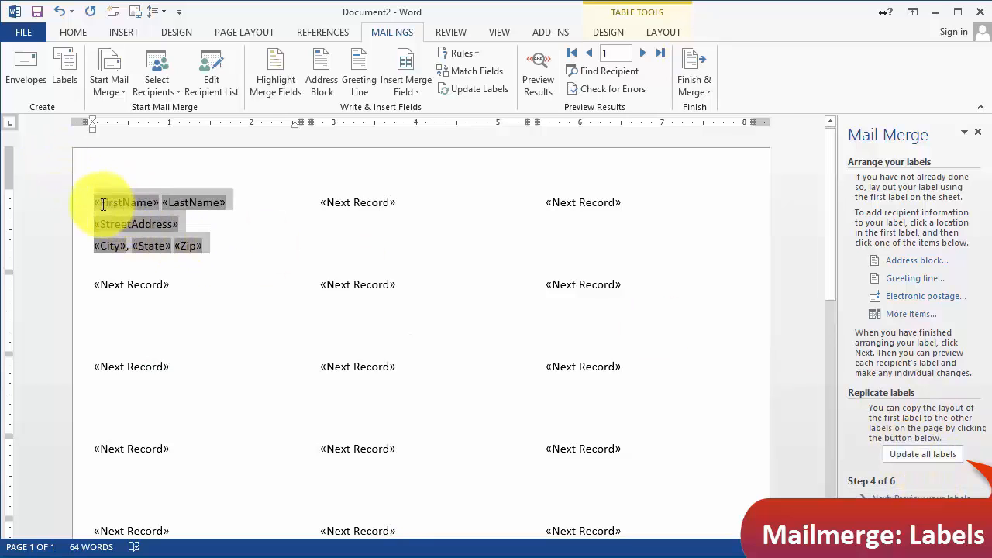
click(122, 301)
click(377, 231)
click(379, 313)
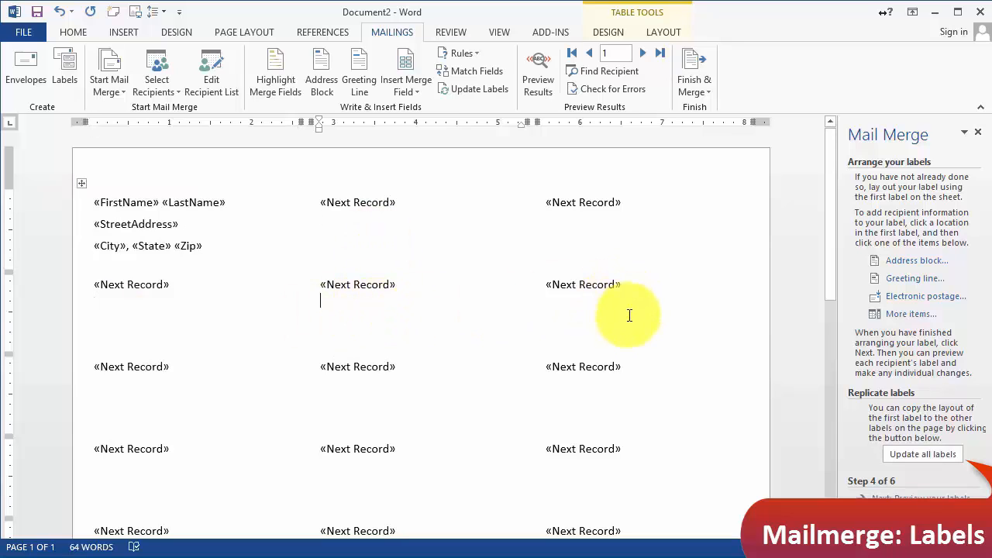
click(629, 315)
Apply the first label's layout to all labels with Update all labels and preview them.
click(105, 262)
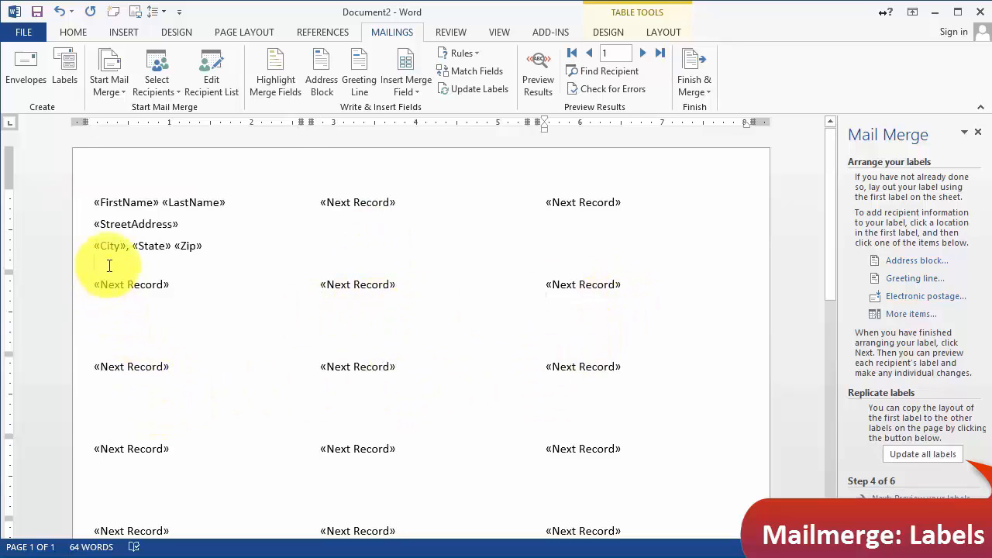
click(921, 454)
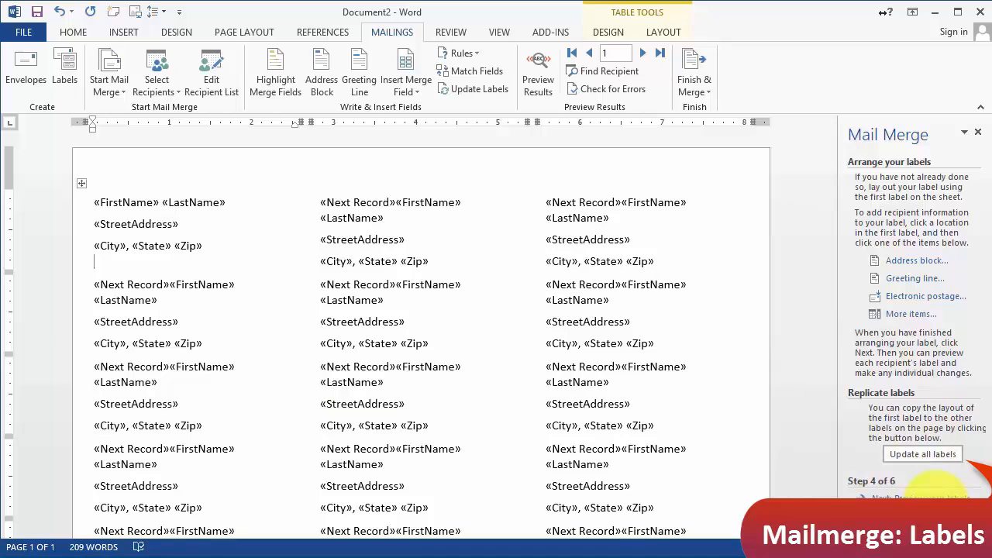
click(930, 498)
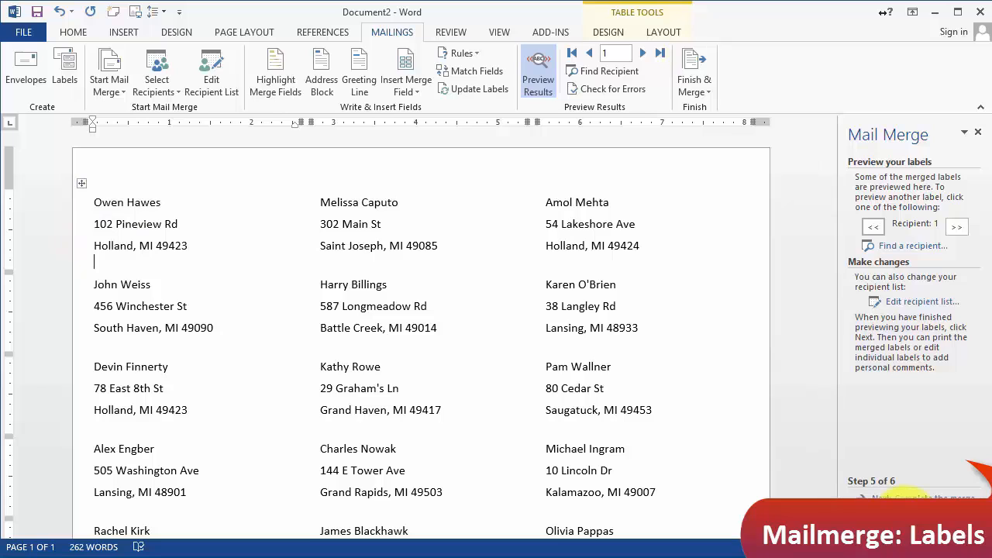
Back at step 4, make the first label's name line bold.
click(914, 511)
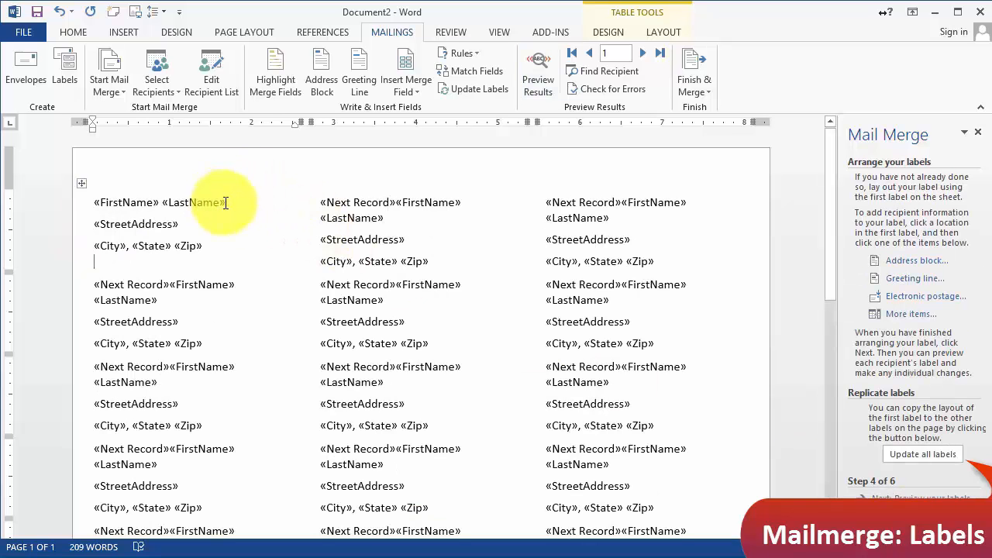
drag(233, 203, 94, 202)
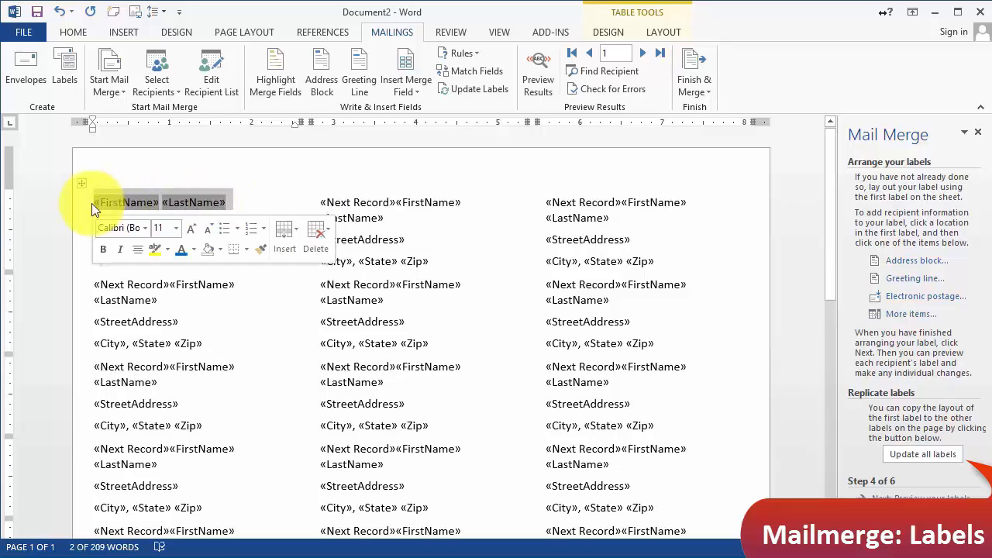
click(102, 252)
click(257, 203)
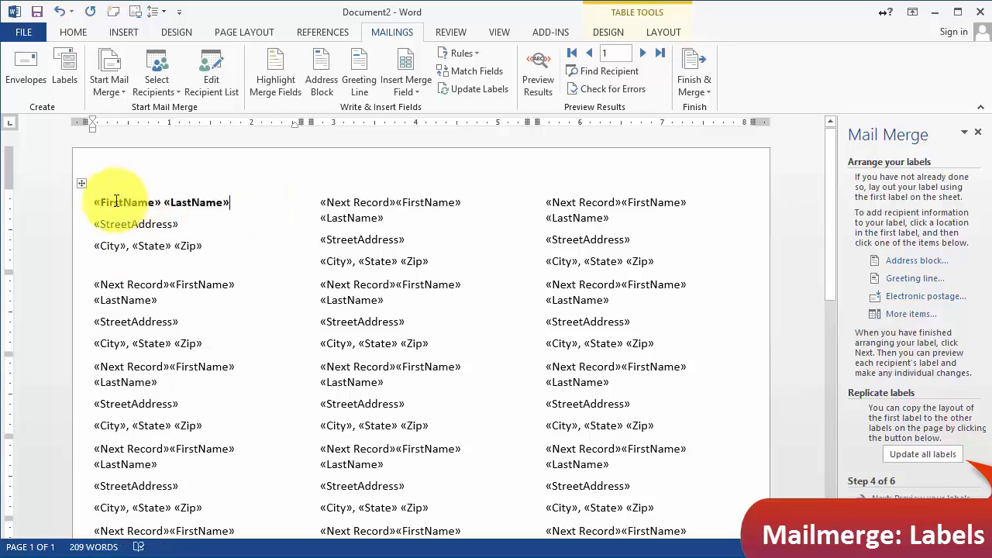
Put 'To:' before the FirstName field, update all labels, and preview them.
click(101, 202)
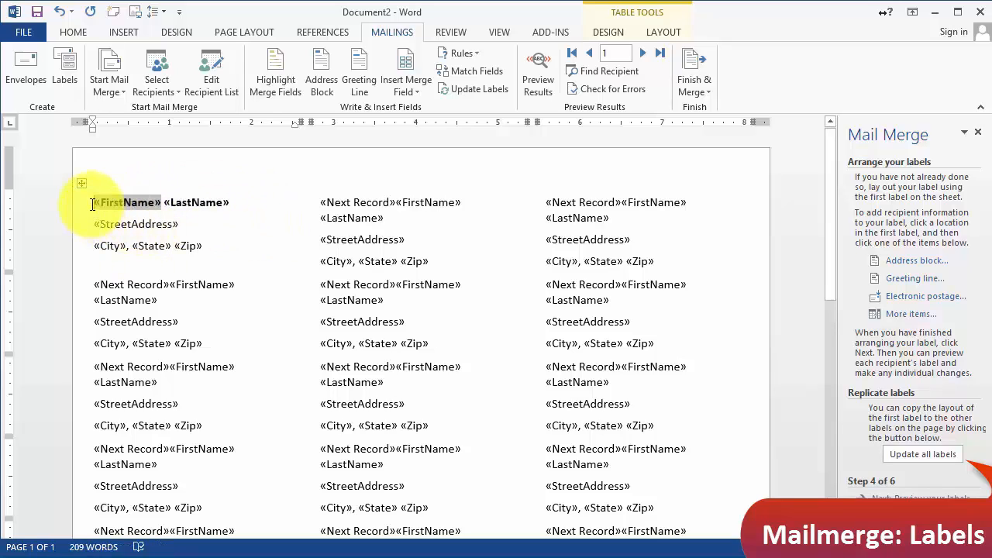
text(To:)
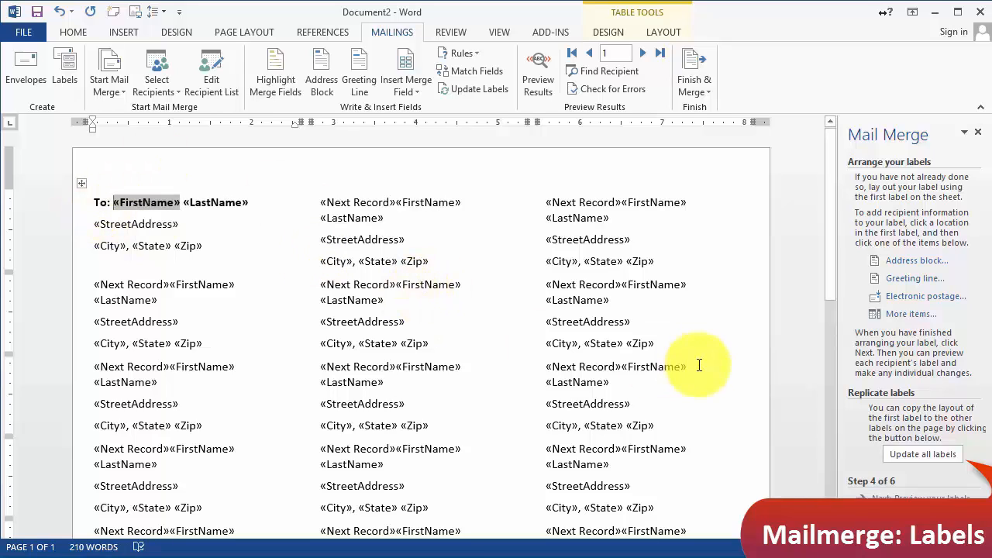
click(914, 453)
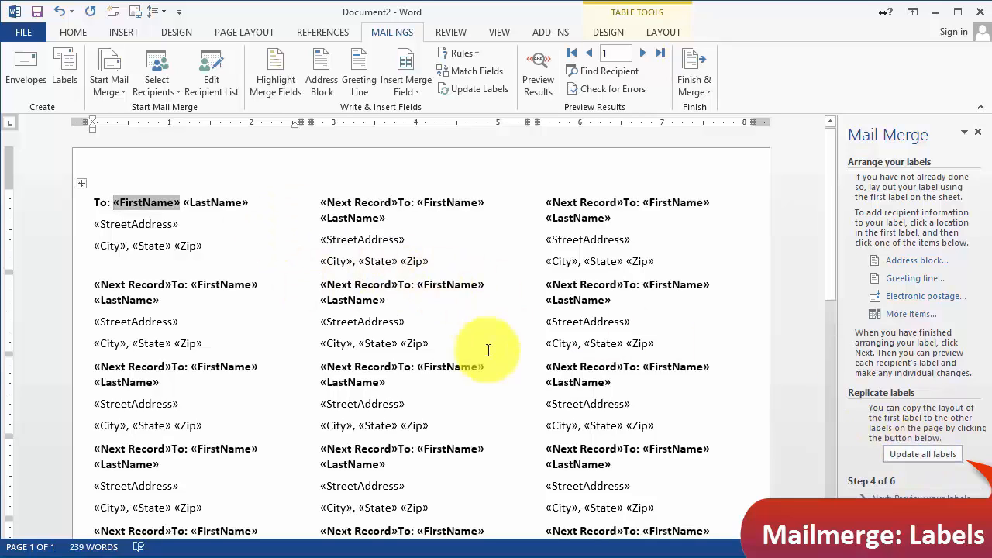
click(927, 496)
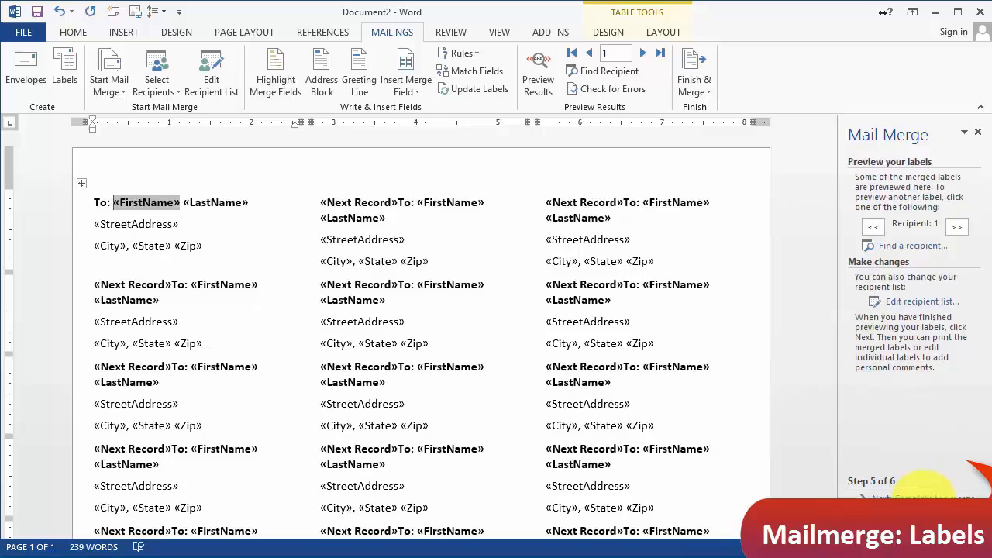
Preview recipients 2 and 3, then choose Edit individual labels at the final step.
click(963, 230)
click(963, 229)
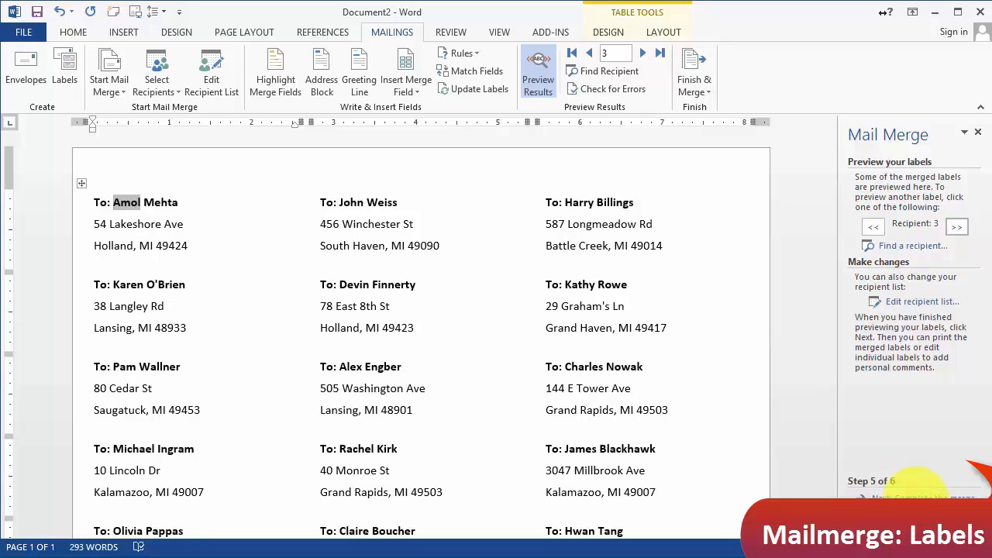
click(906, 498)
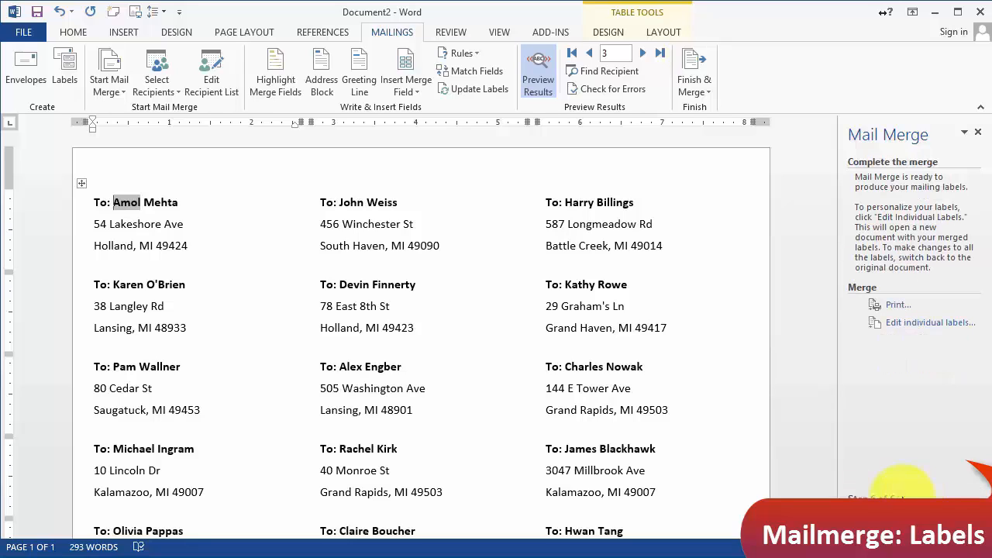
click(910, 324)
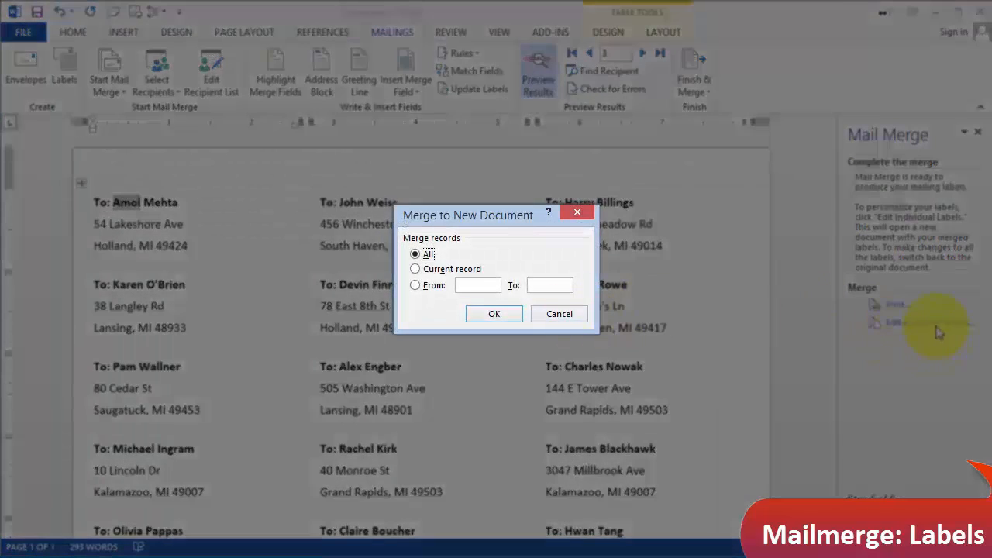
Merge all records into Labels1, scroll through its labels, then close the document.
click(493, 314)
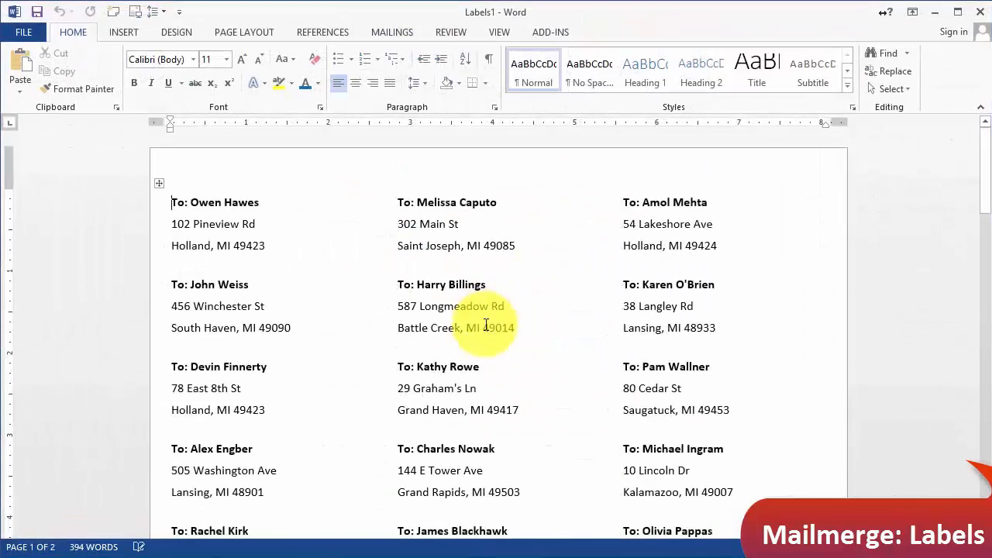
scroll(388, 418, down, 15)
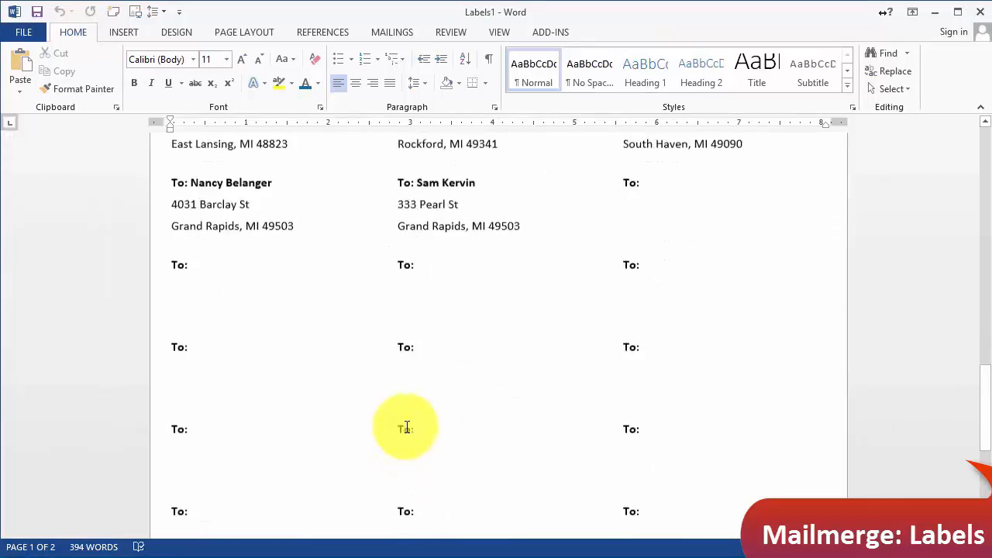
scroll(405, 425, down, 2)
scroll(399, 428, up, 10)
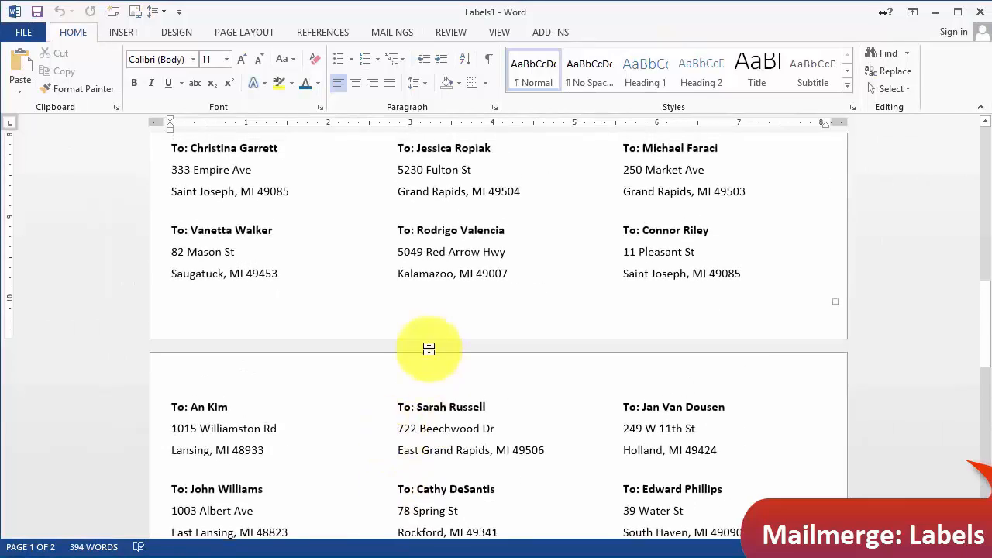
scroll(429, 349, up, 10)
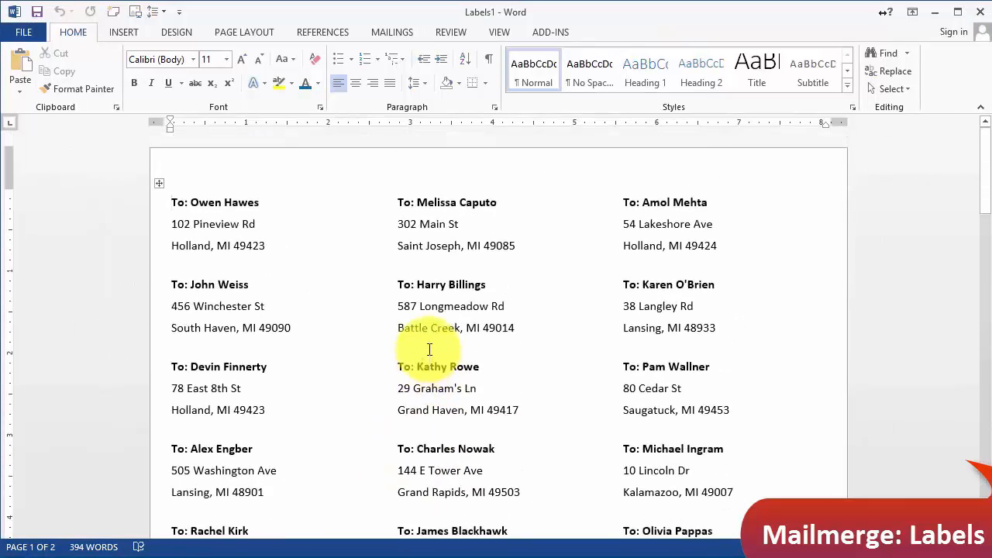
click(453, 203)
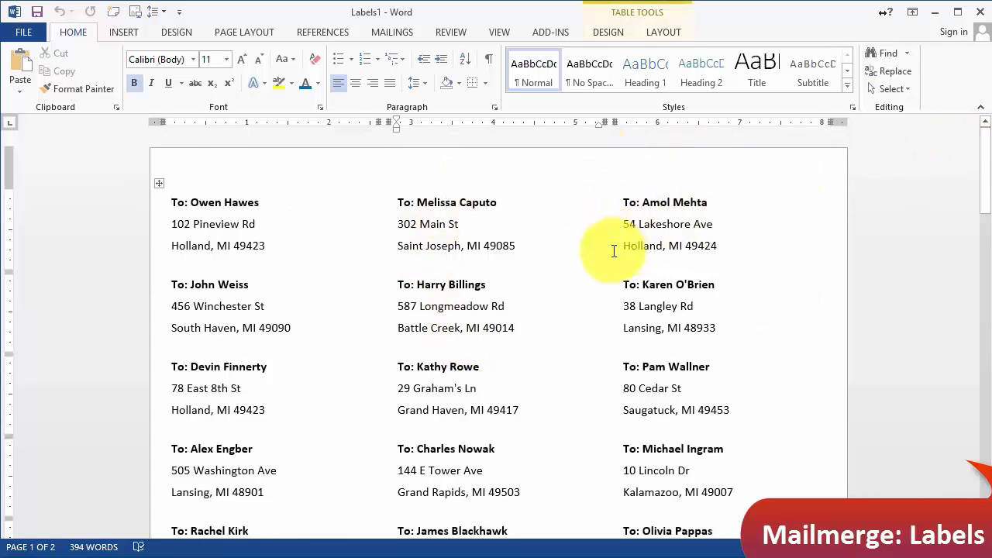
click(978, 16)
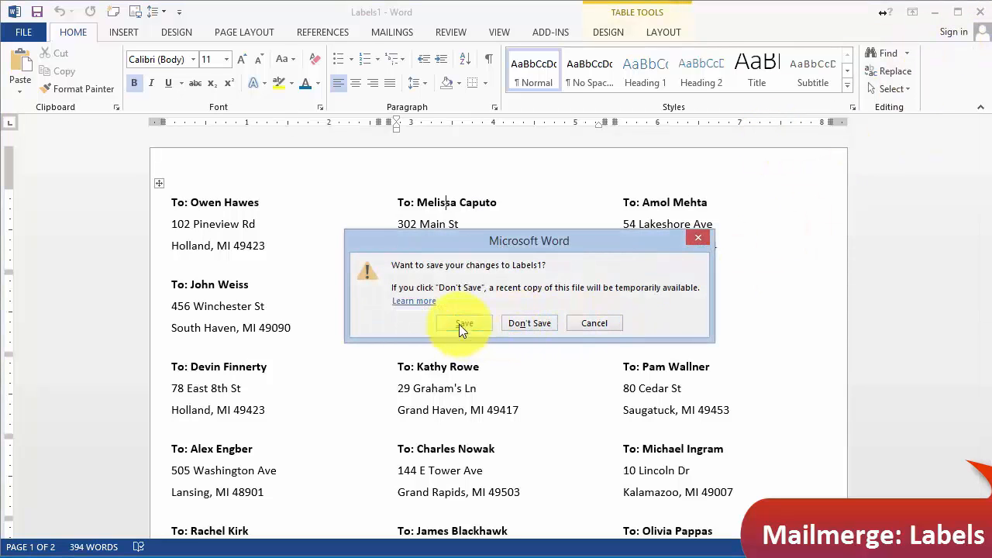
Discard Labels1 without saving and step the wizard back to arranging labels.
click(516, 322)
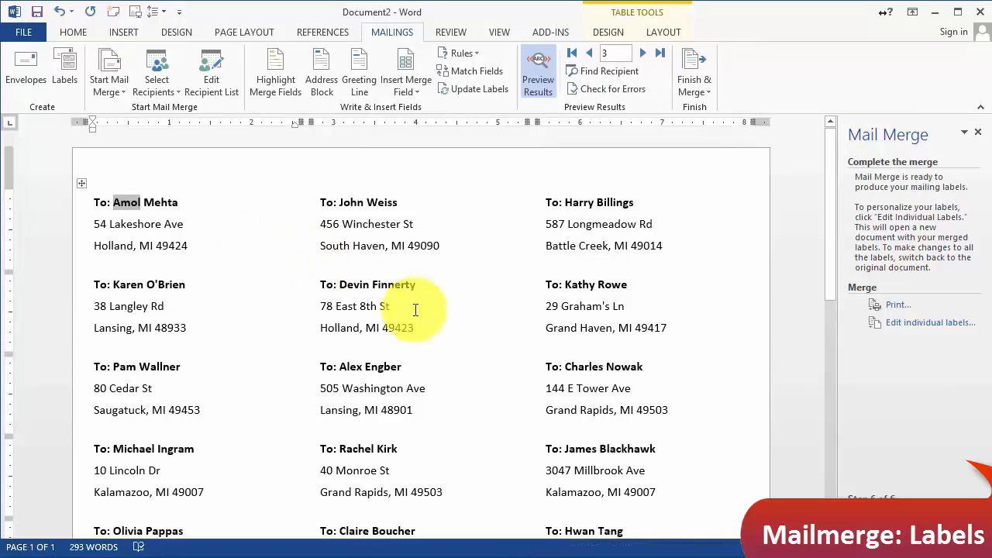
click(911, 498)
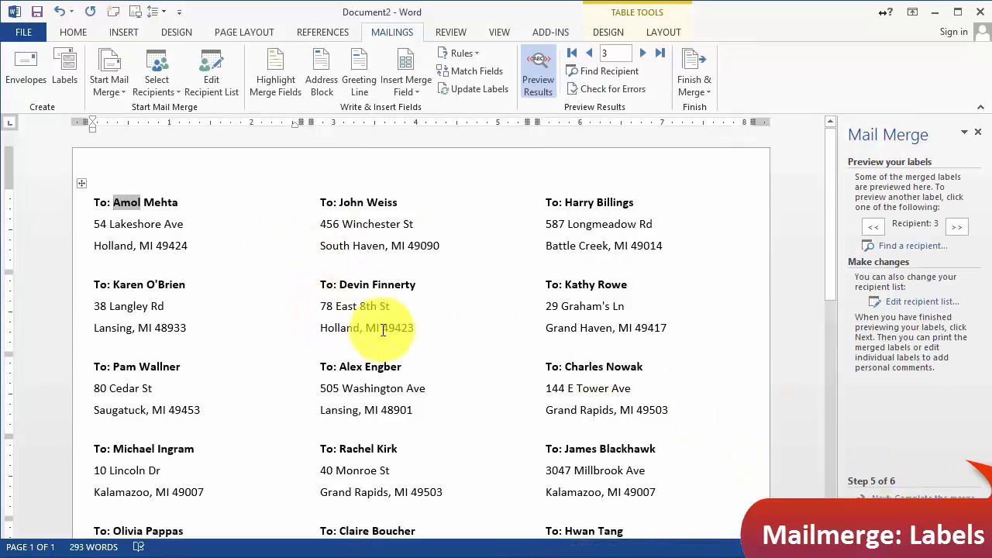
click(891, 498)
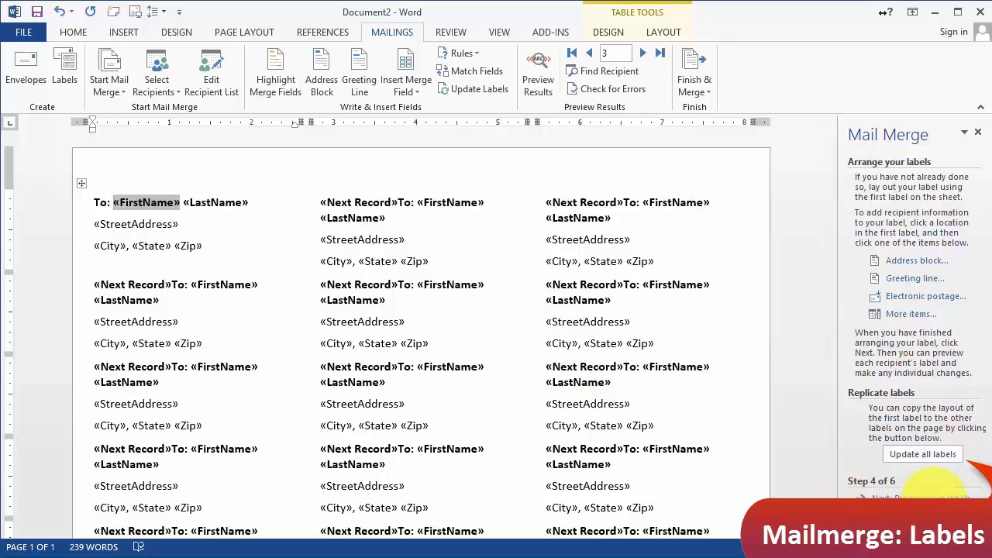
Show the label preview with recipient data again.
click(926, 498)
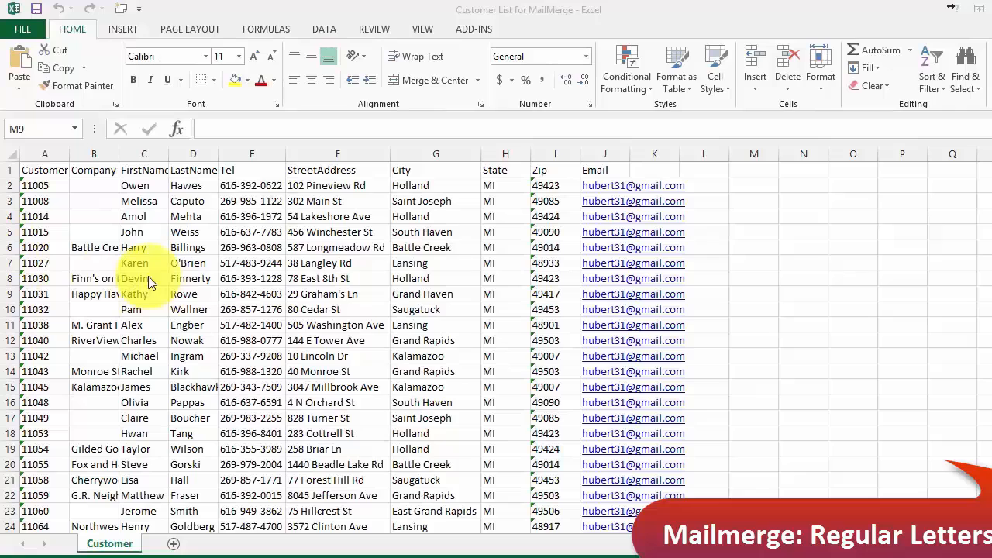
In Excel, point out the CustomerID, FirstName, LastName, Tel and StreetAddress headings.
click(174, 281)
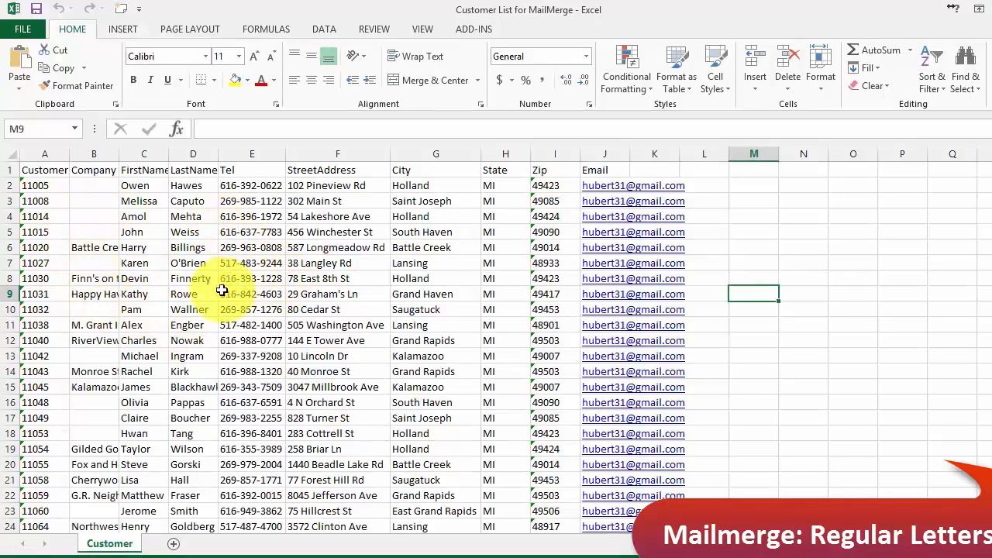
click(48, 170)
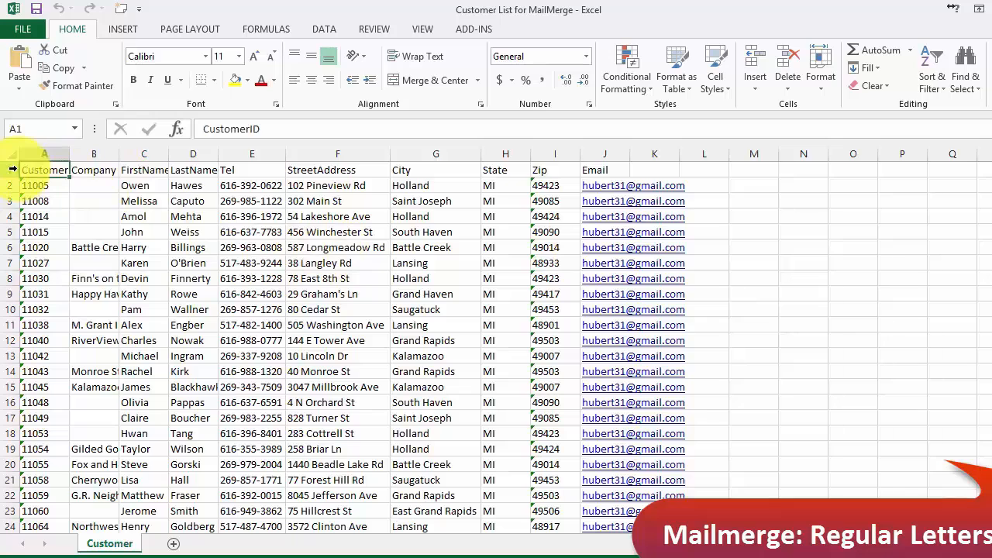
click(13, 169)
click(155, 204)
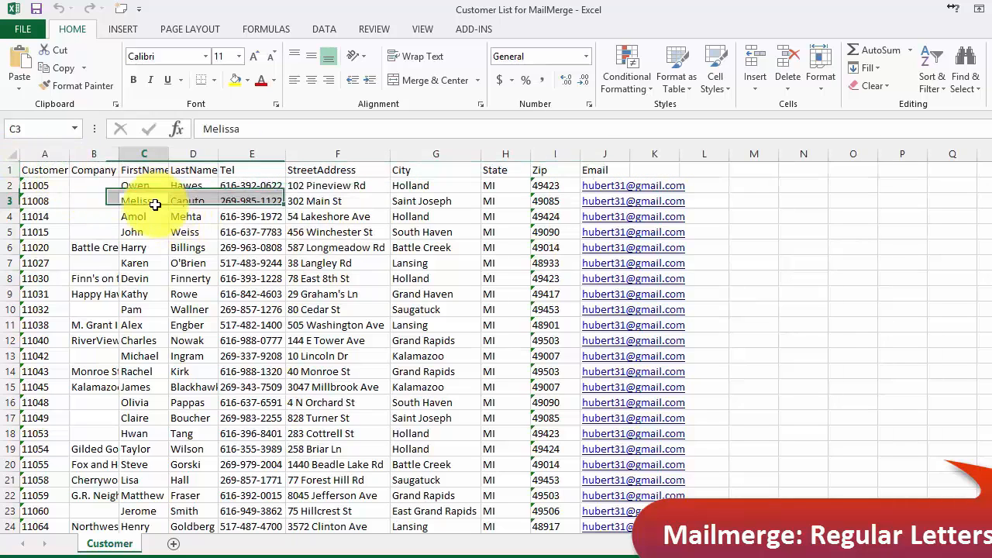
click(141, 169)
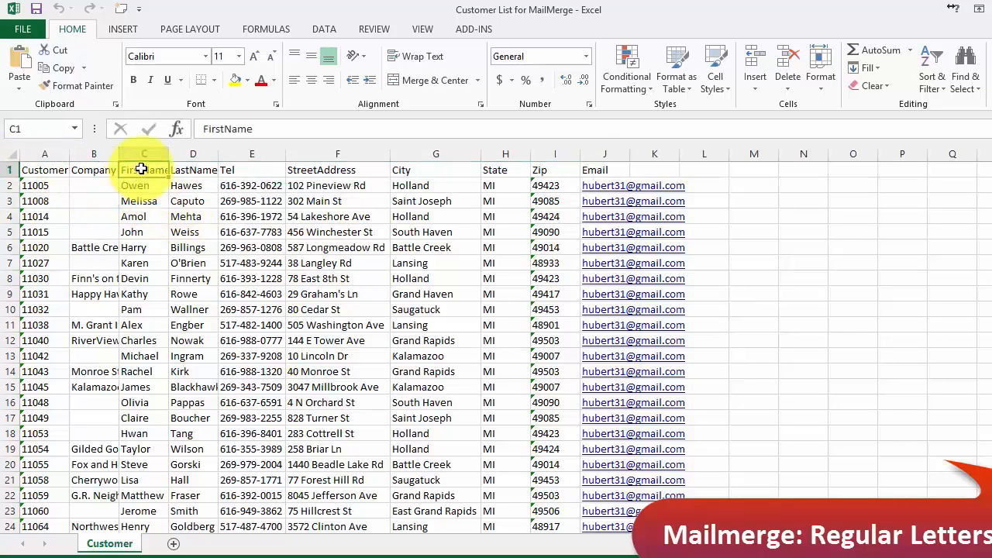
click(189, 170)
click(237, 169)
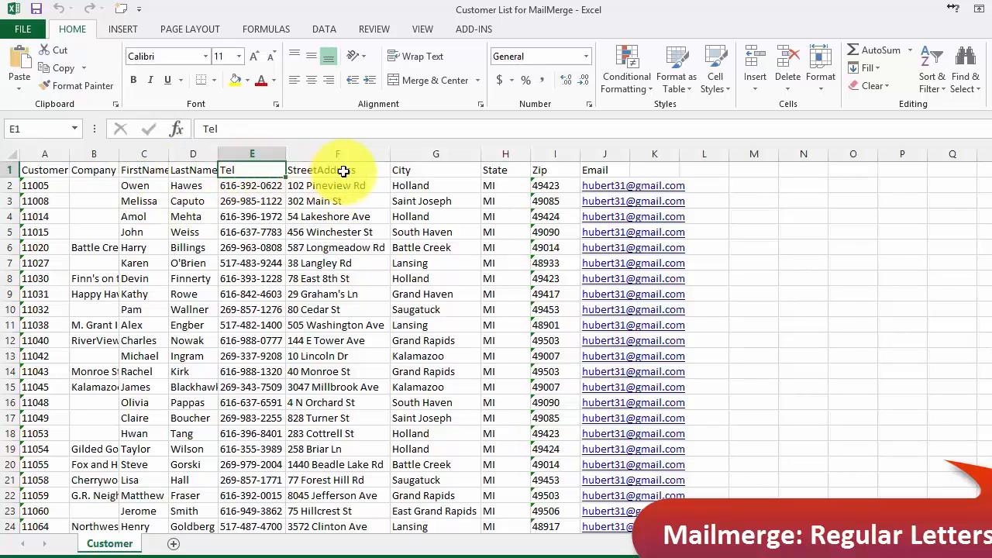
click(343, 170)
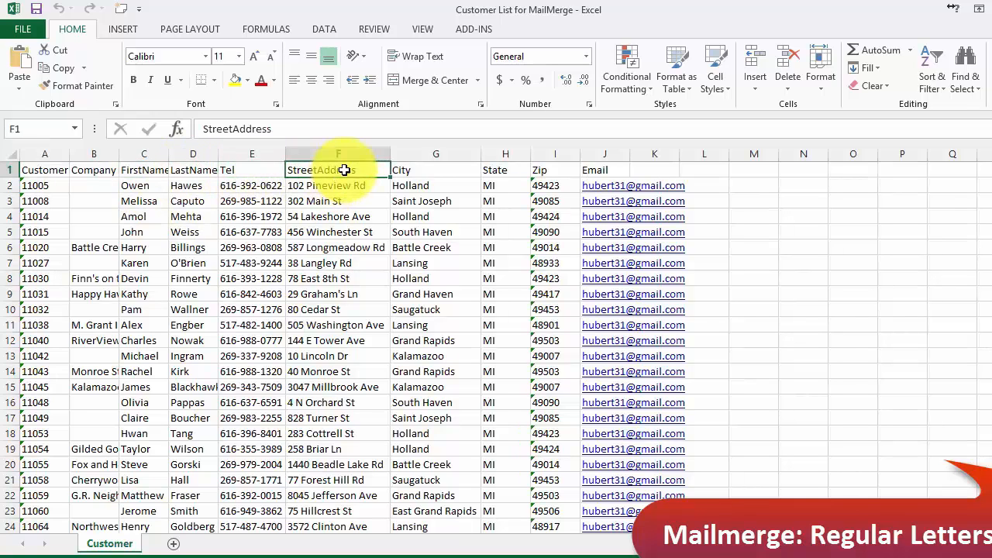
click(134, 186)
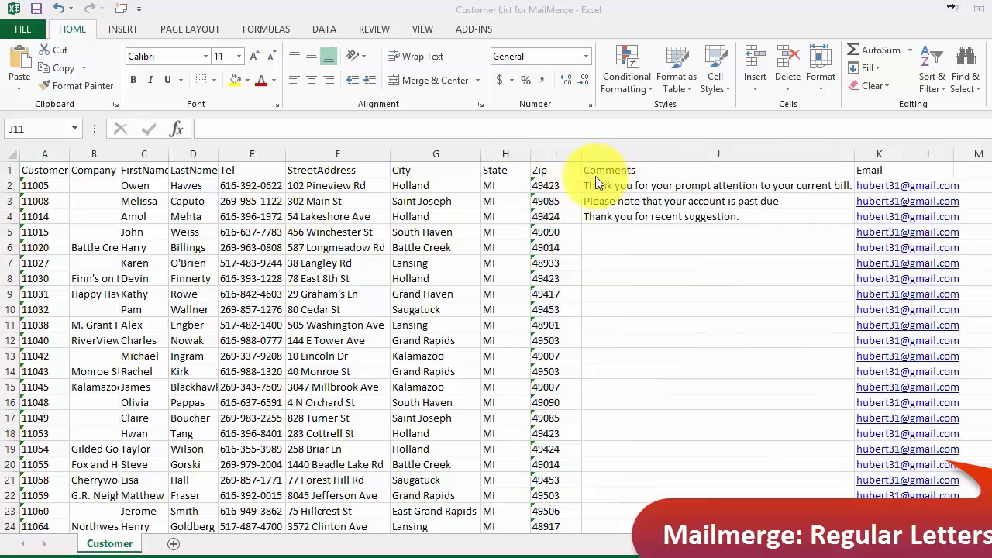
Review the Comments notes, then close the workbook with Alt+F4, saving changes.
click(622, 202)
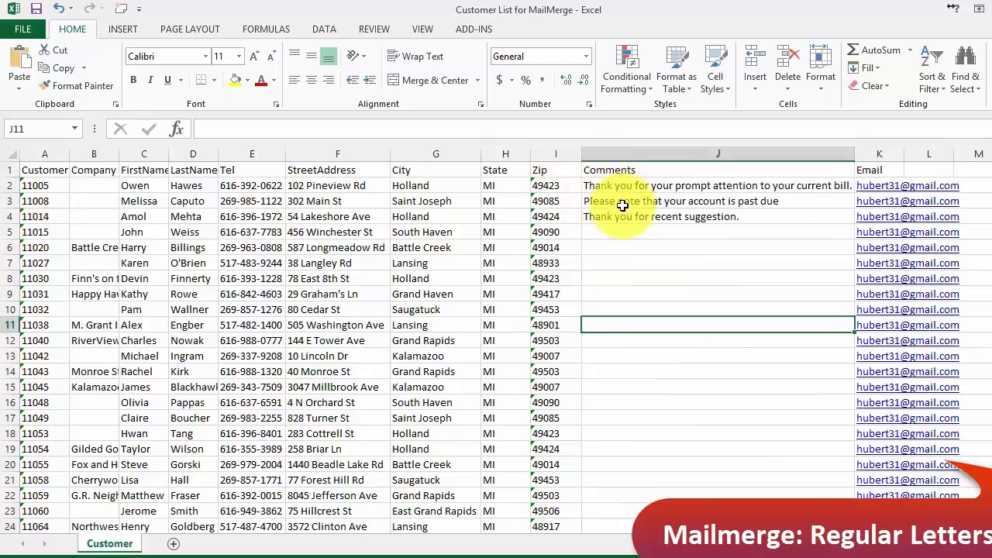
click(622, 202)
click(624, 216)
click(624, 232)
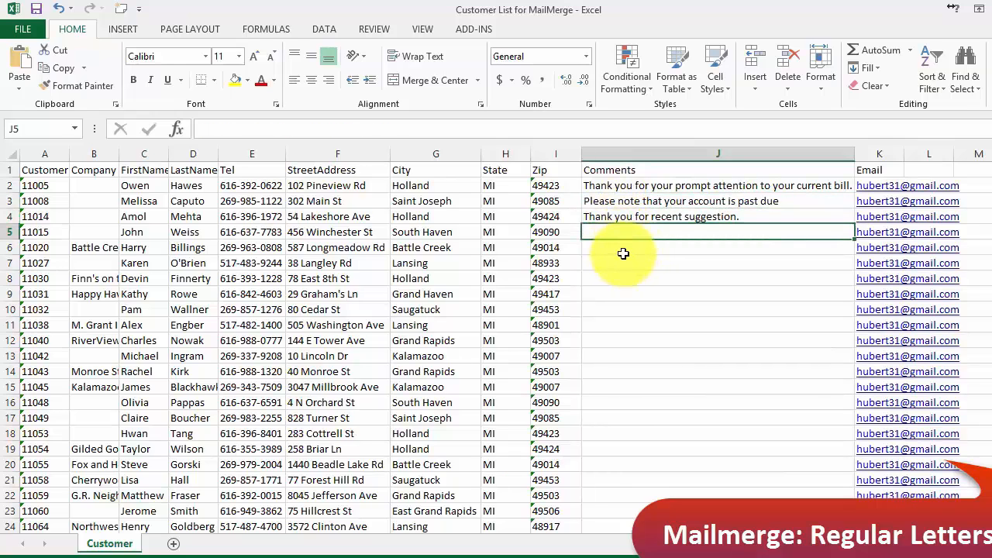
click(623, 254)
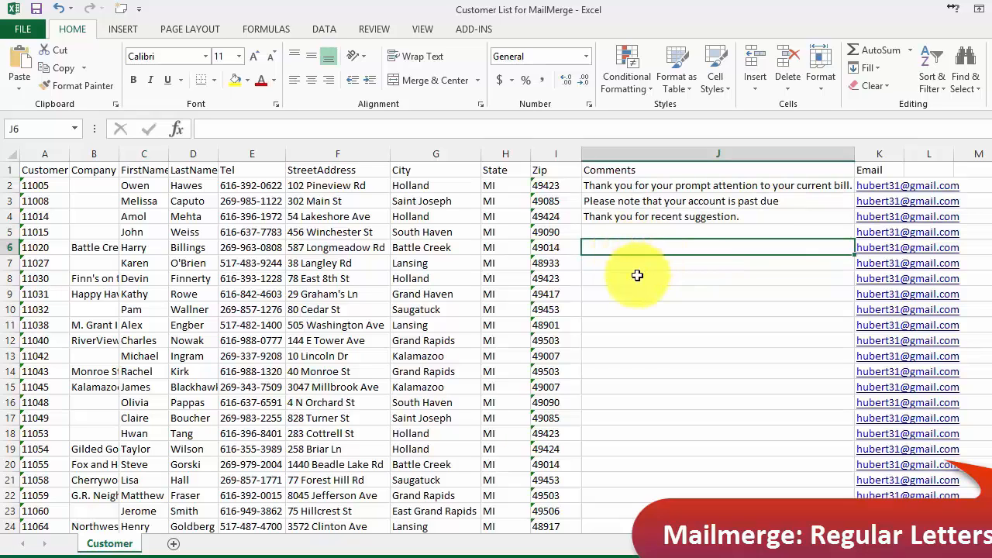
click(638, 276)
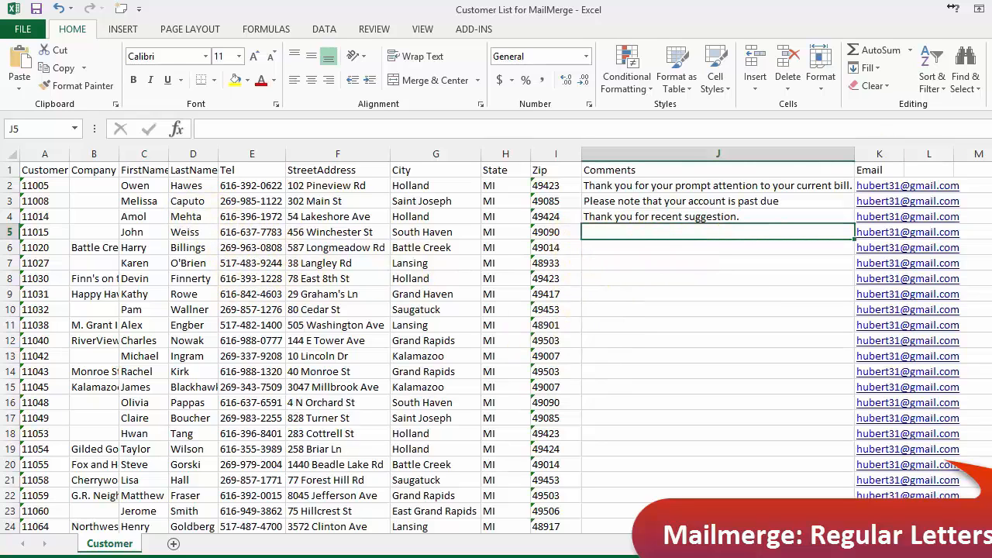
key(alt+F4)
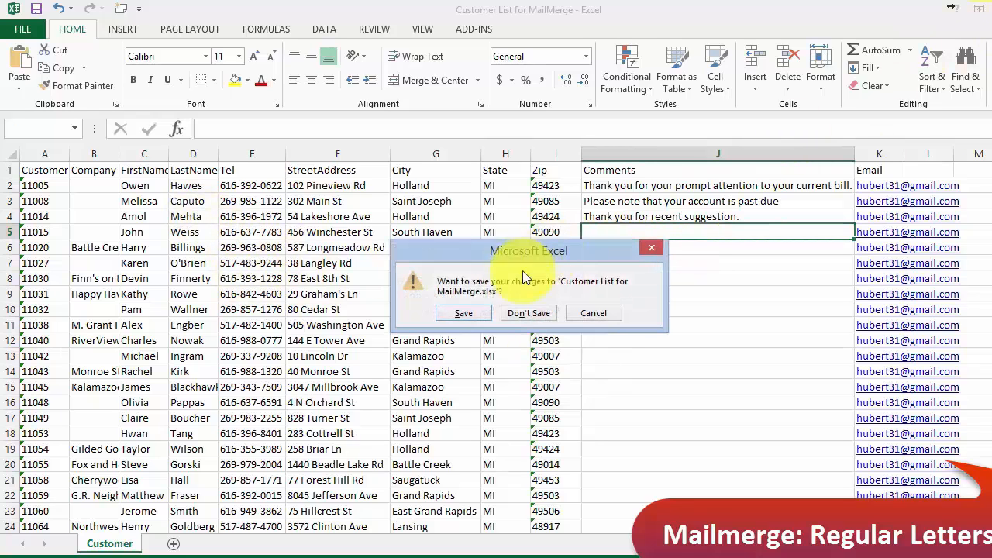
click(470, 314)
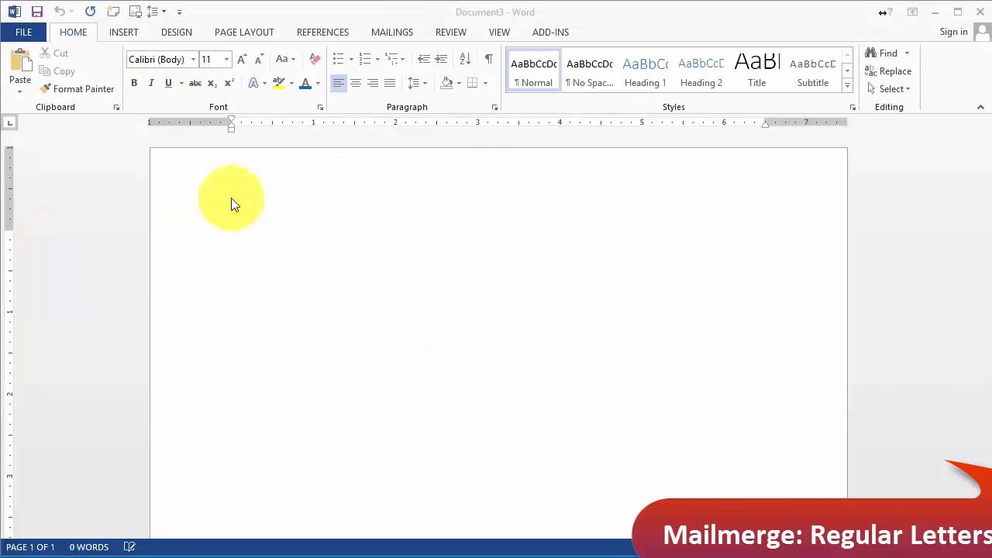
Return to blank Document3 and show the MAILINGS ribbon.
click(215, 213)
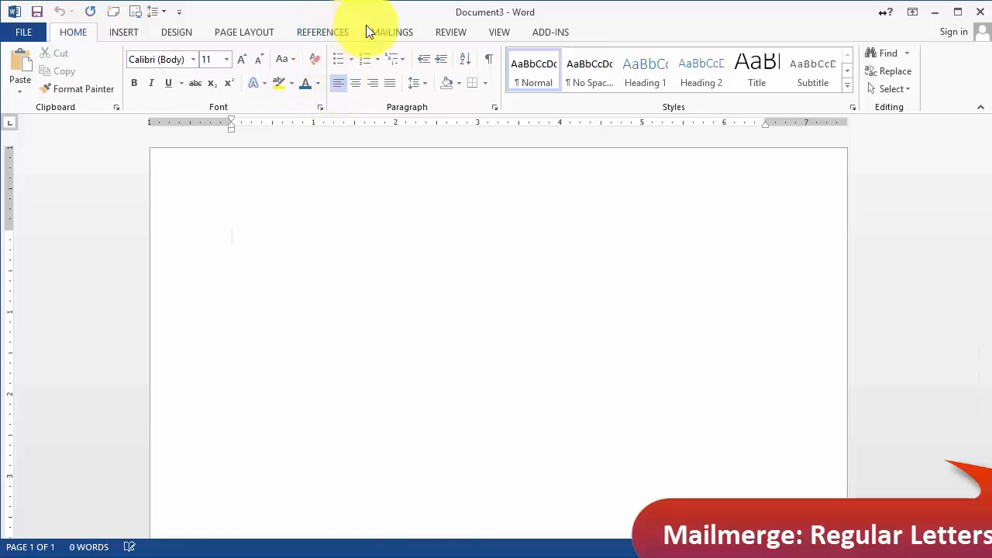
click(389, 33)
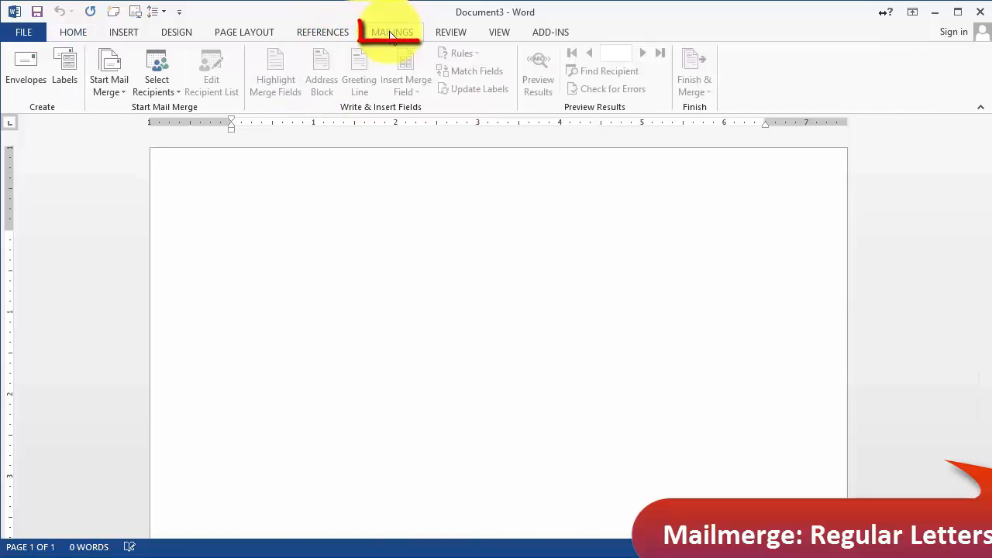
Start the Step-by-Step Mail Merge Wizard with Letters on the current document.
click(111, 92)
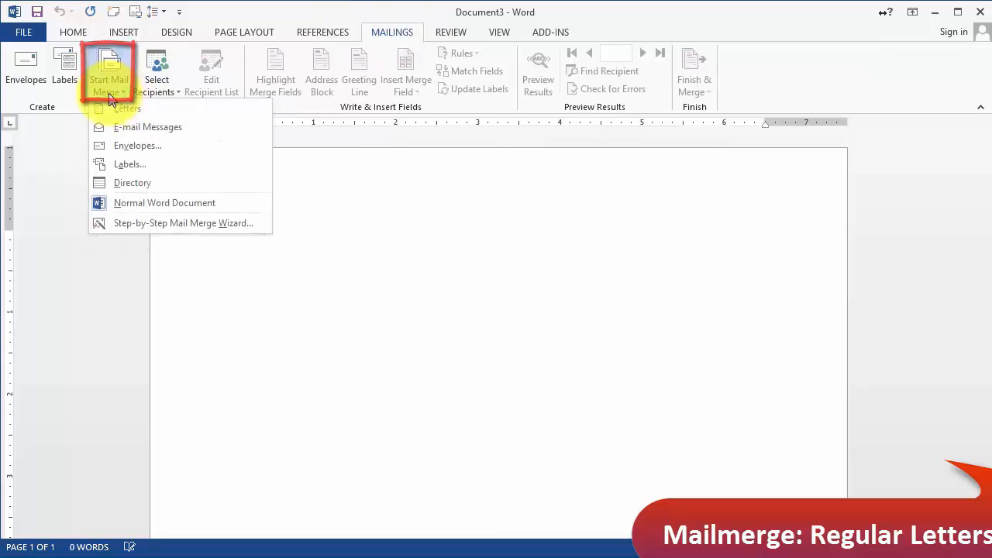
click(120, 232)
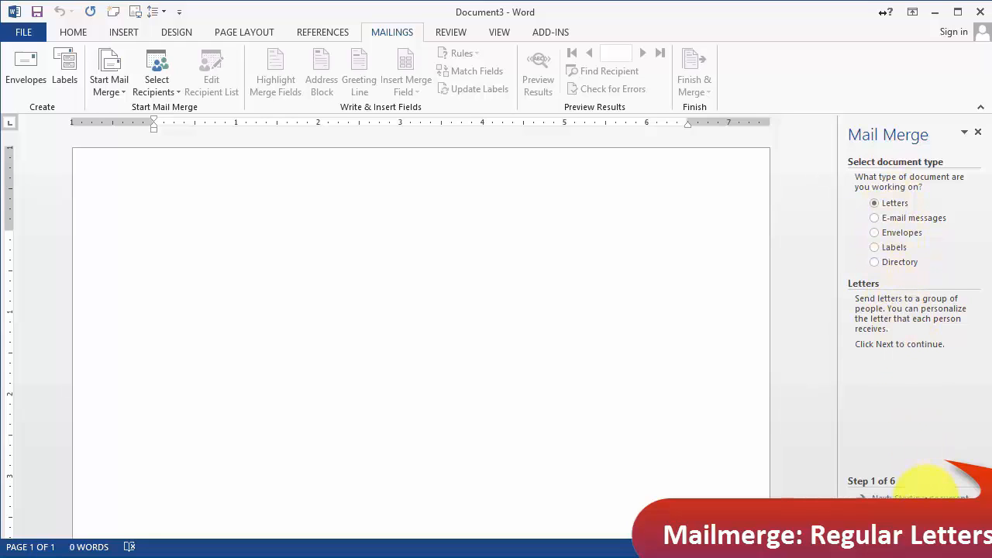
click(918, 498)
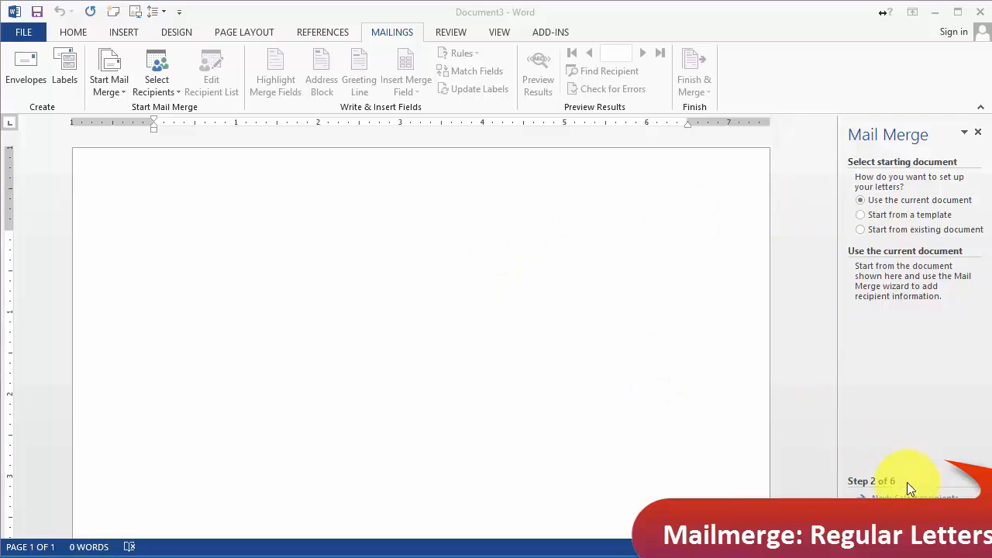
click(910, 461)
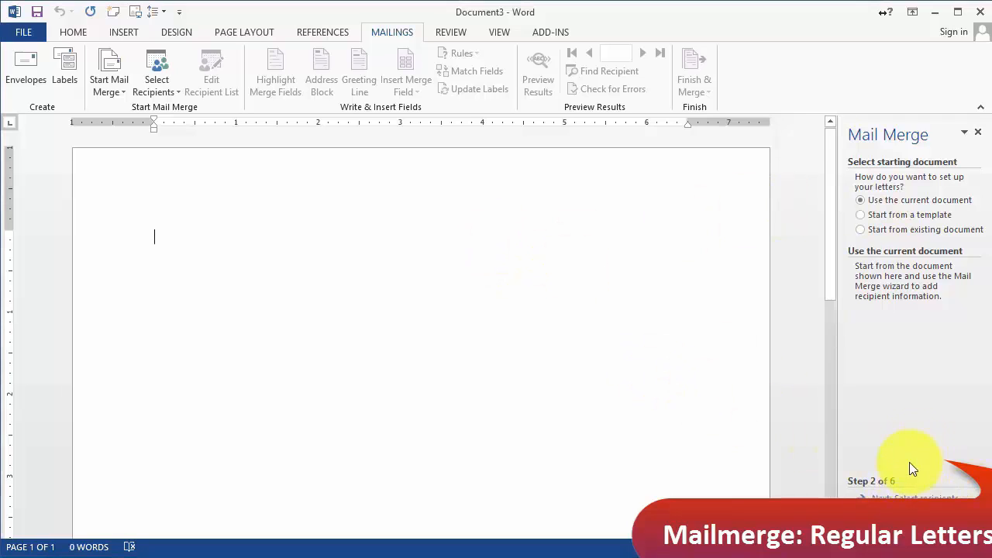
click(904, 494)
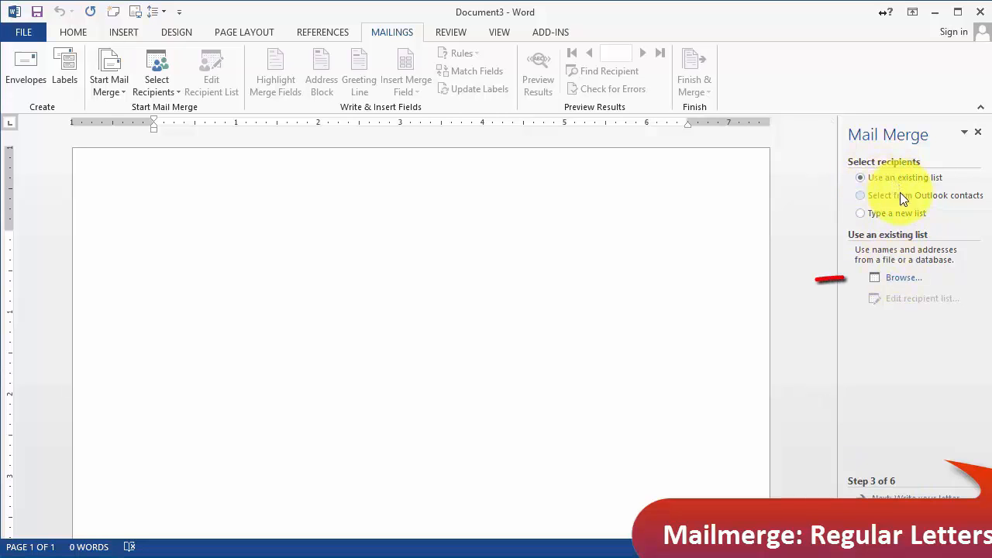
Use the Customer table of 'Customer List for MailMerge' in the Week 3 folder as the full recipient list.
click(904, 277)
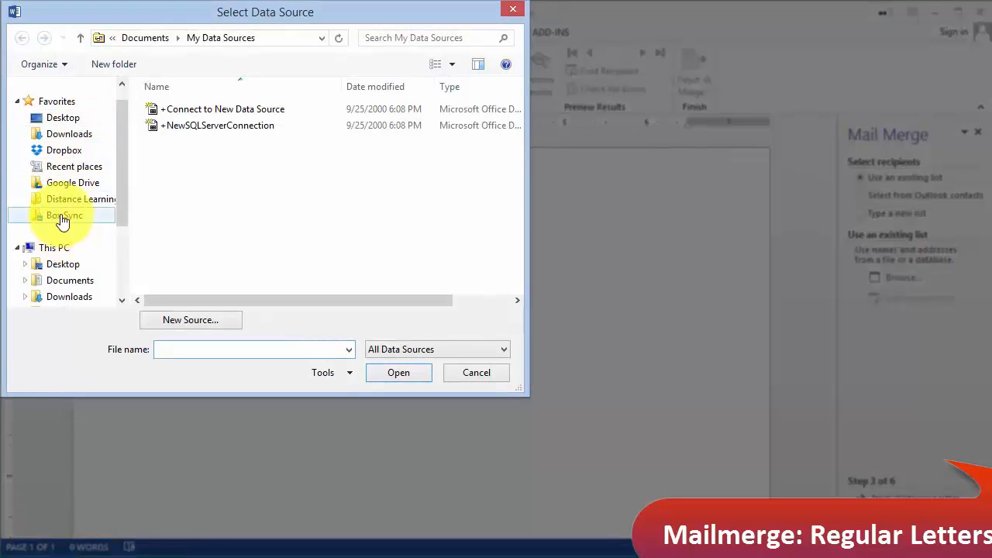
click(72, 184)
double_click(210, 144)
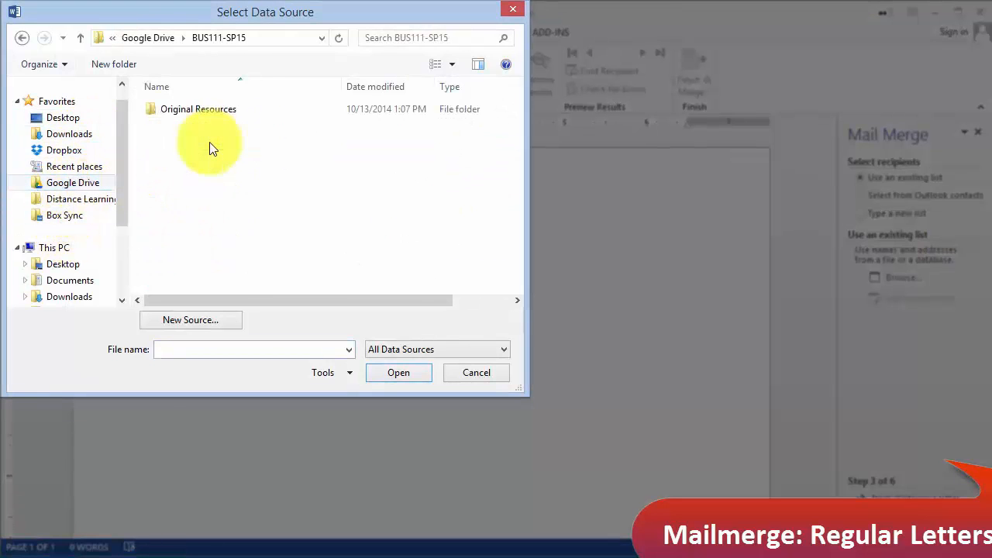
double_click(197, 112)
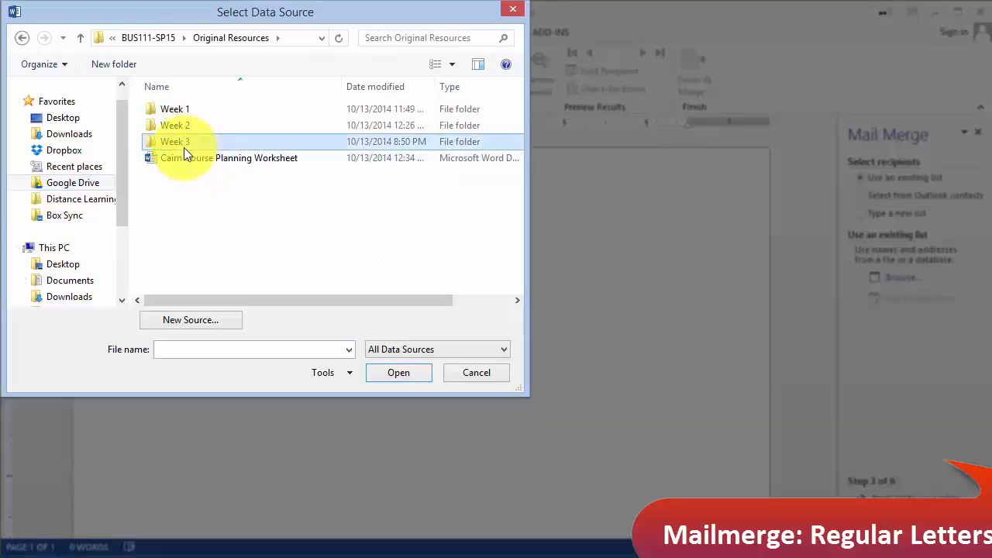
double_click(184, 145)
click(201, 113)
double_click(201, 111)
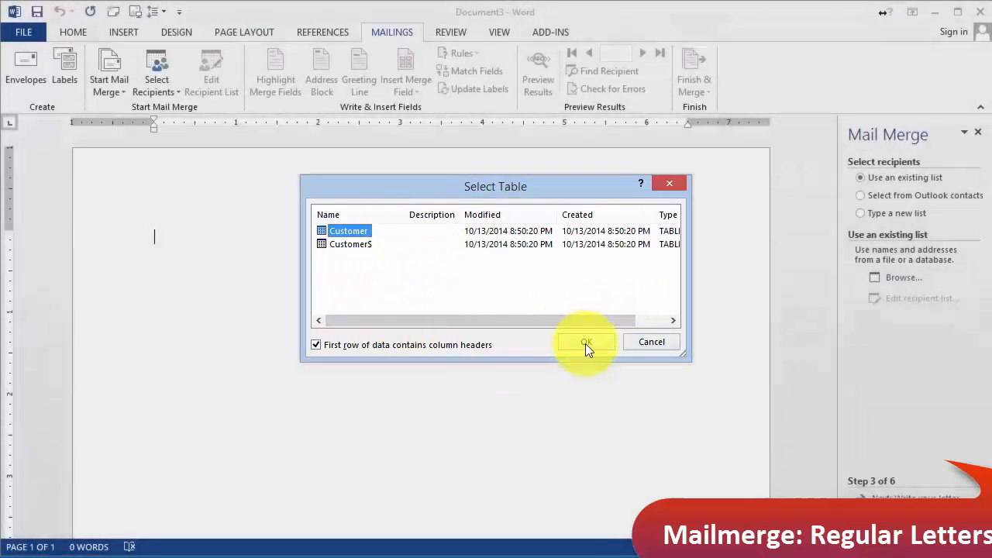
click(586, 343)
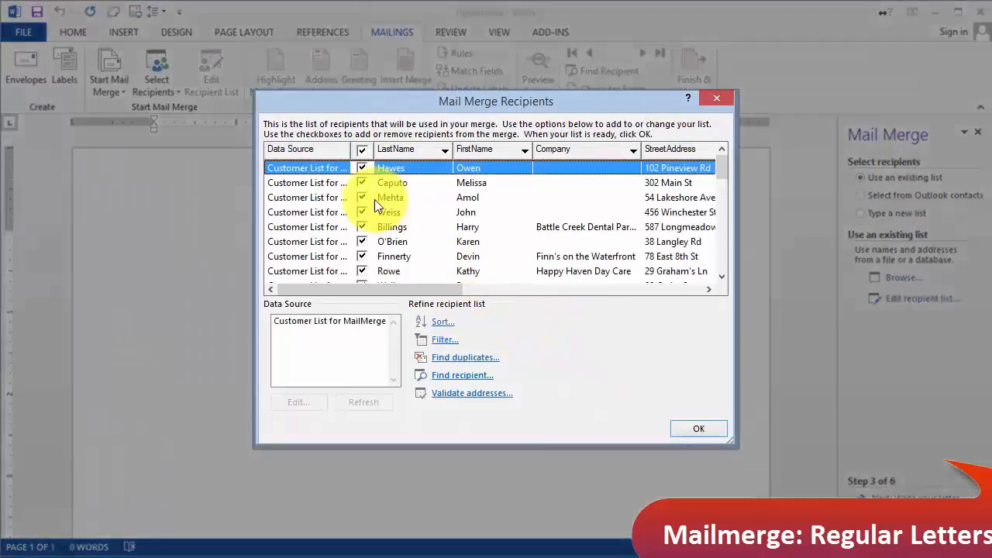
scroll(458, 209, down, 3)
scroll(457, 209, down, 6)
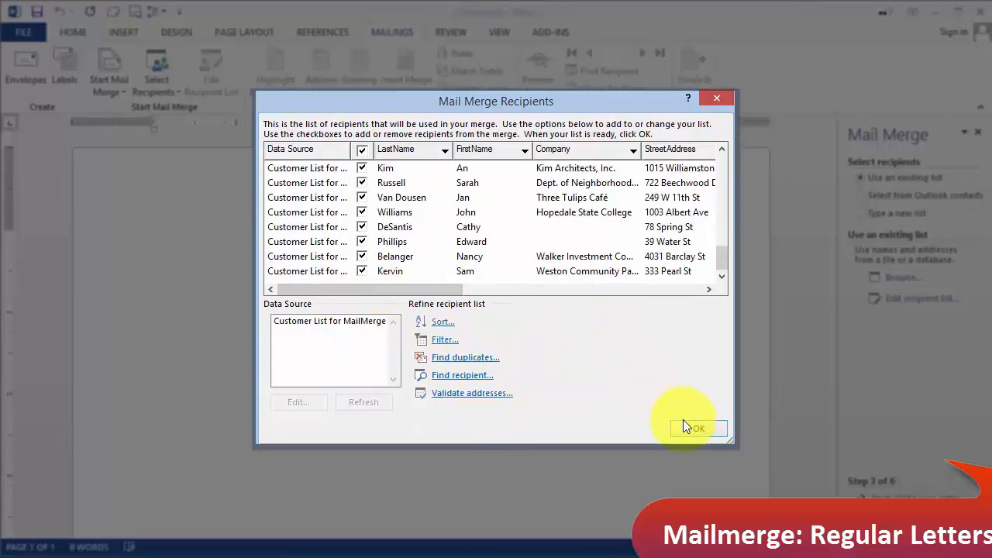
click(713, 429)
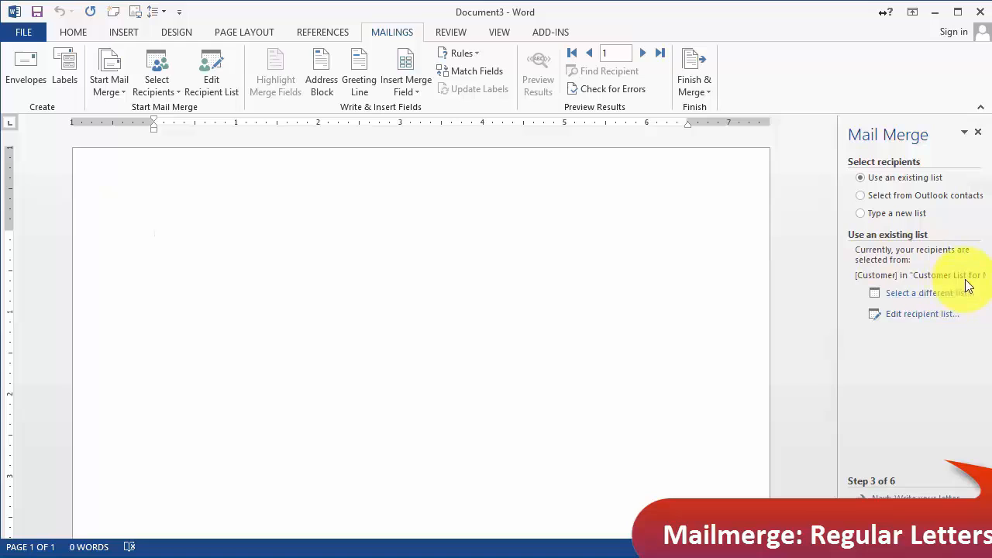
Start writing the letter with a name line of «FirstName» «LastName» fields.
click(908, 490)
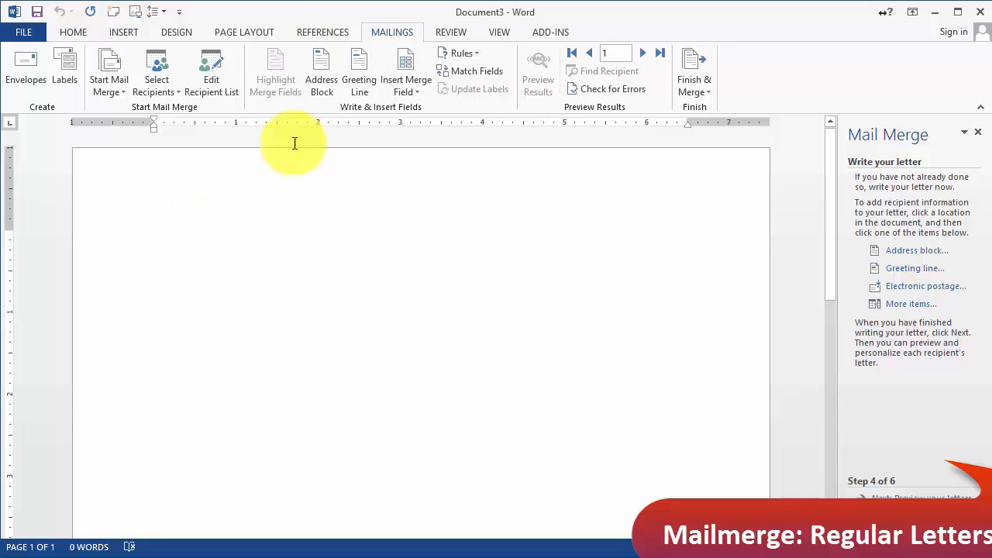
click(405, 92)
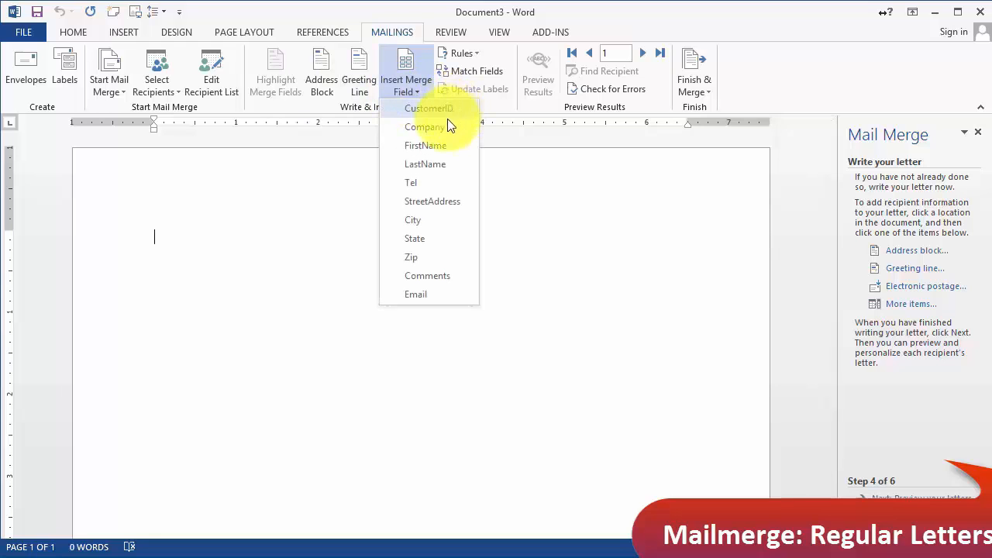
click(435, 147)
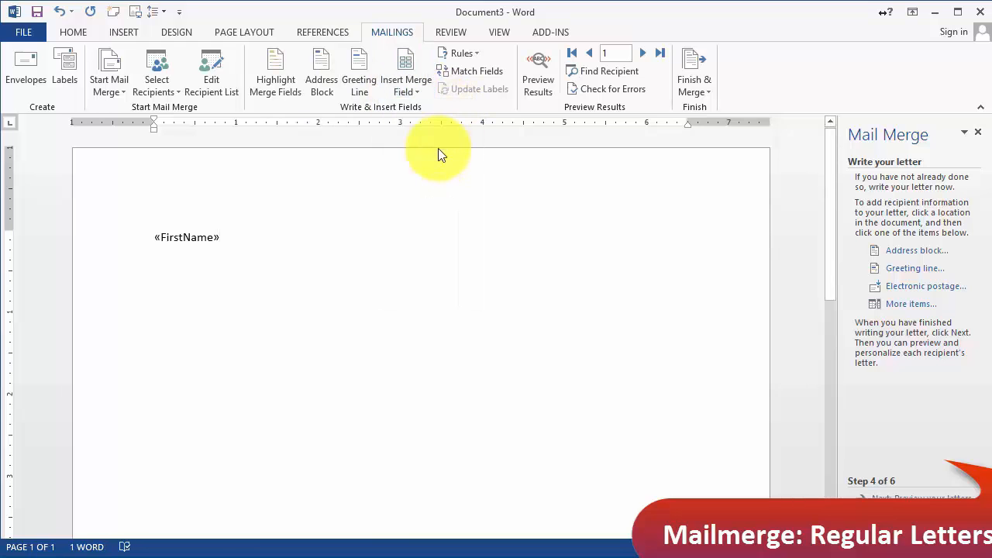
click(408, 88)
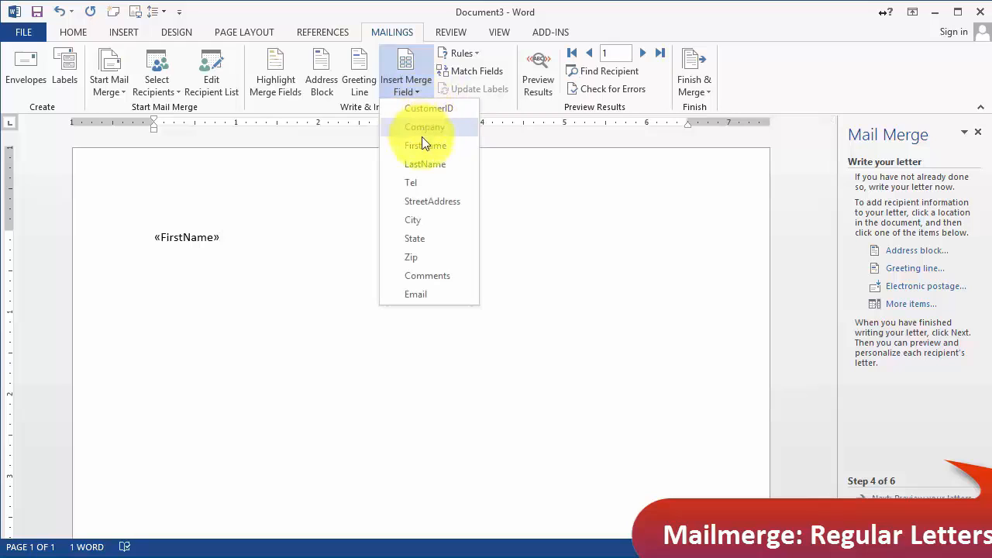
click(425, 162)
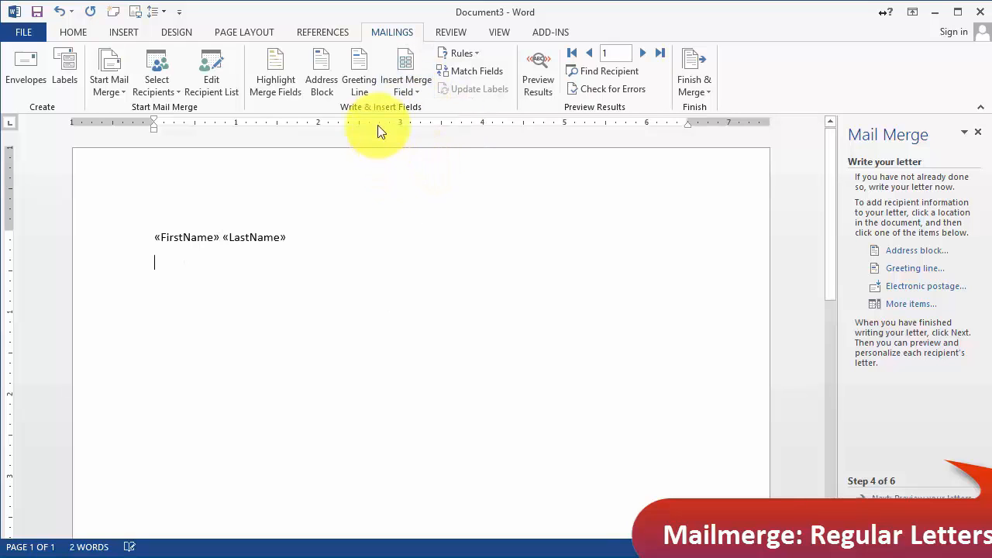
Add the address lines: «StreetAddress», then «City», «State» «Zip».
click(408, 87)
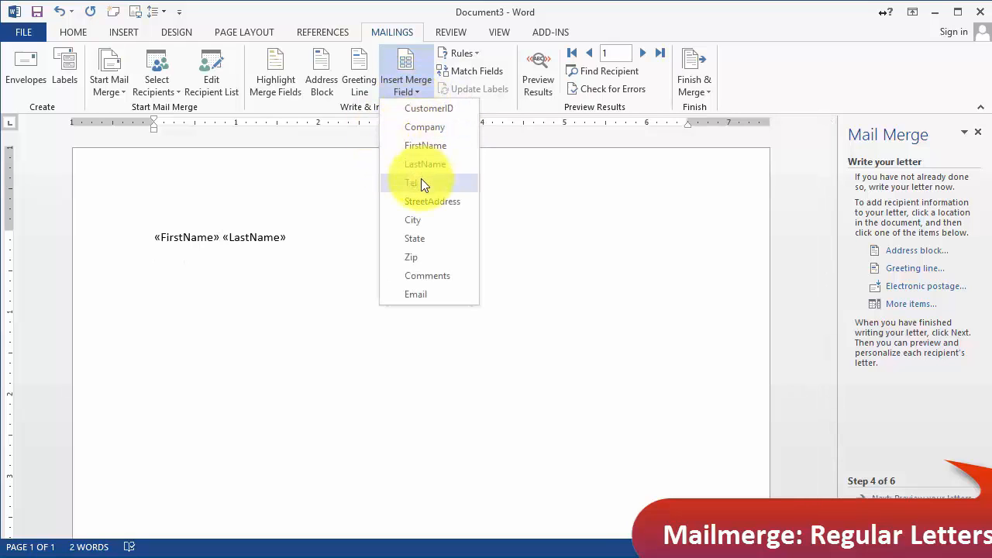
click(420, 202)
key(Return)
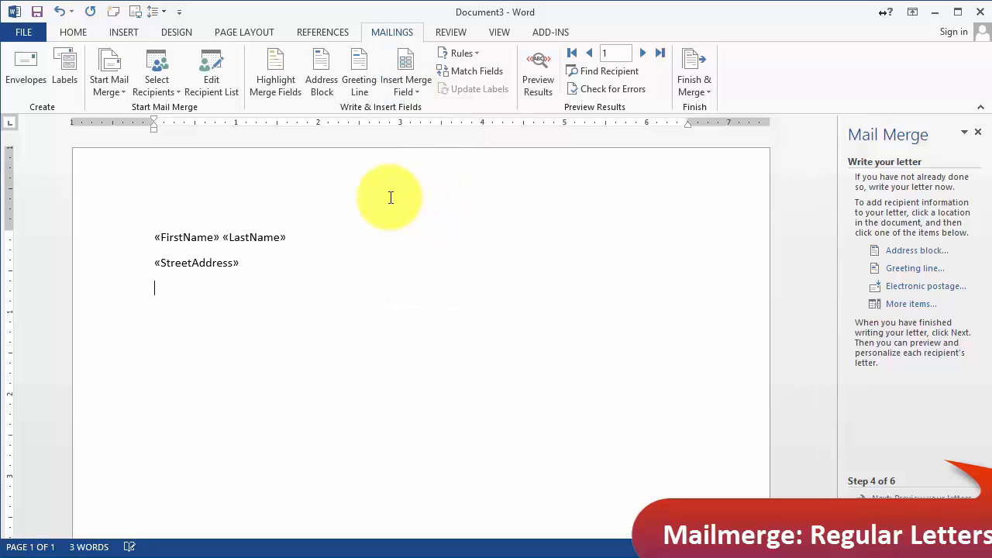
click(404, 87)
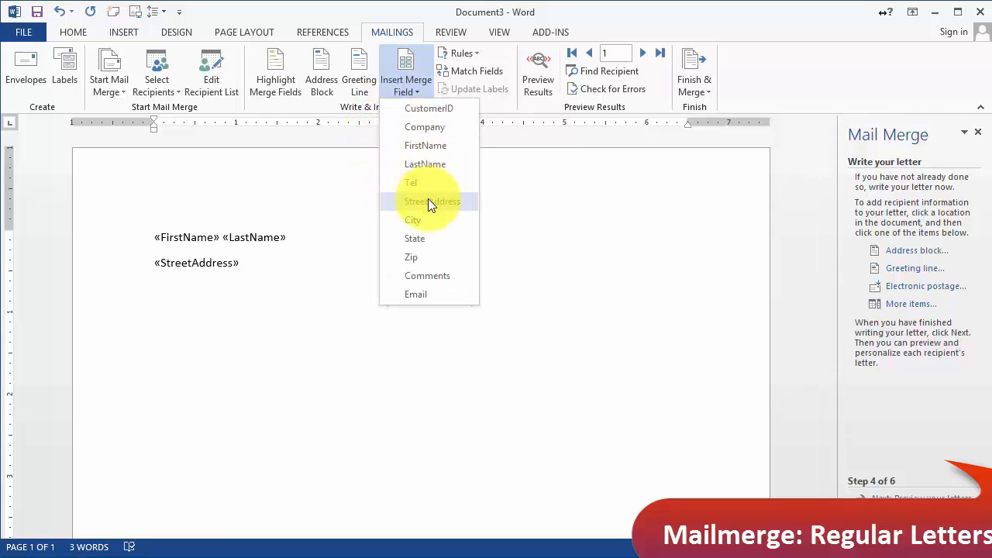
click(425, 220)
text(,)
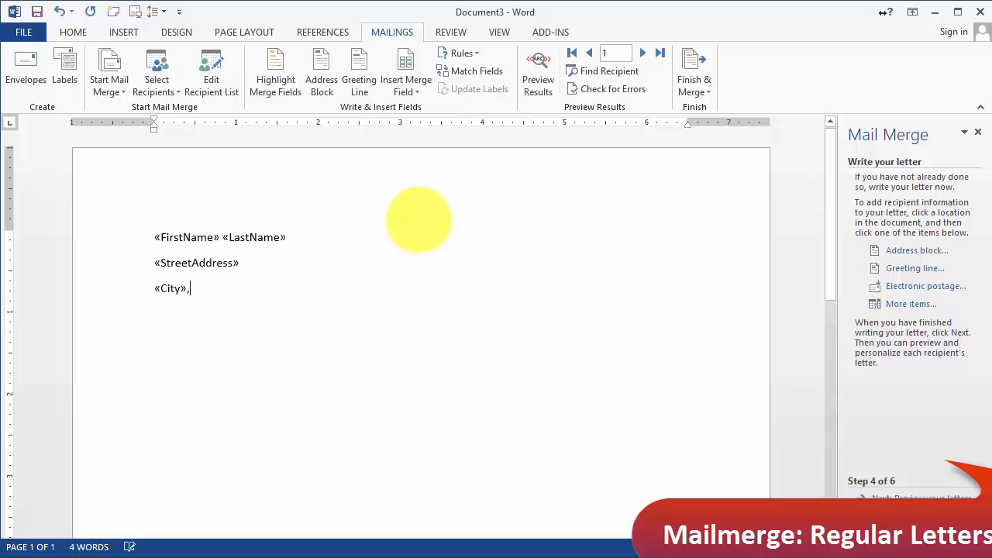
click(417, 94)
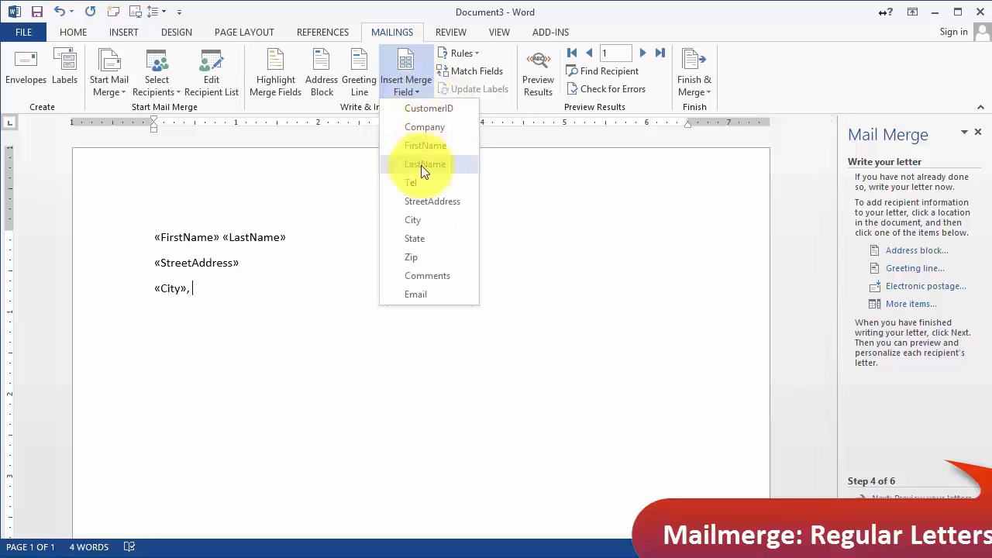
click(422, 240)
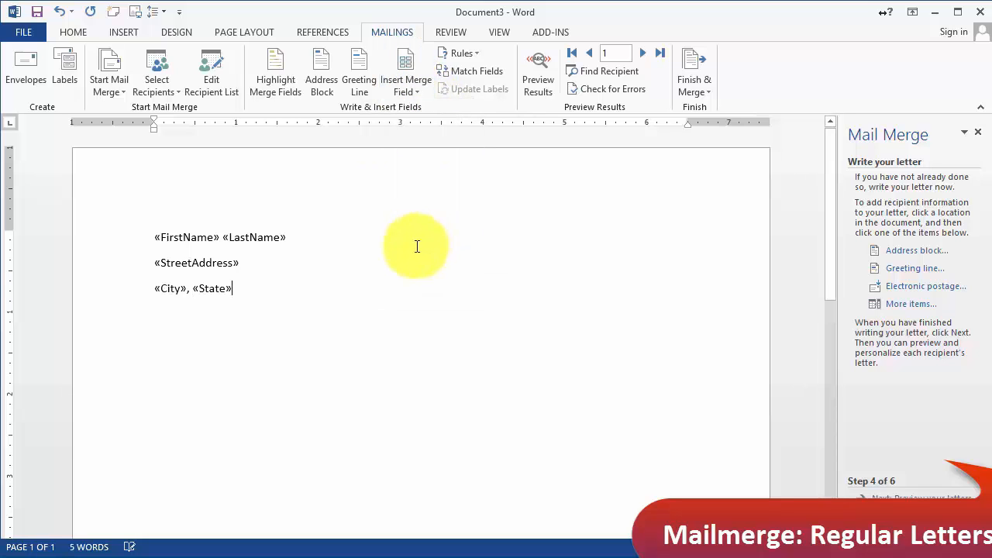
click(407, 93)
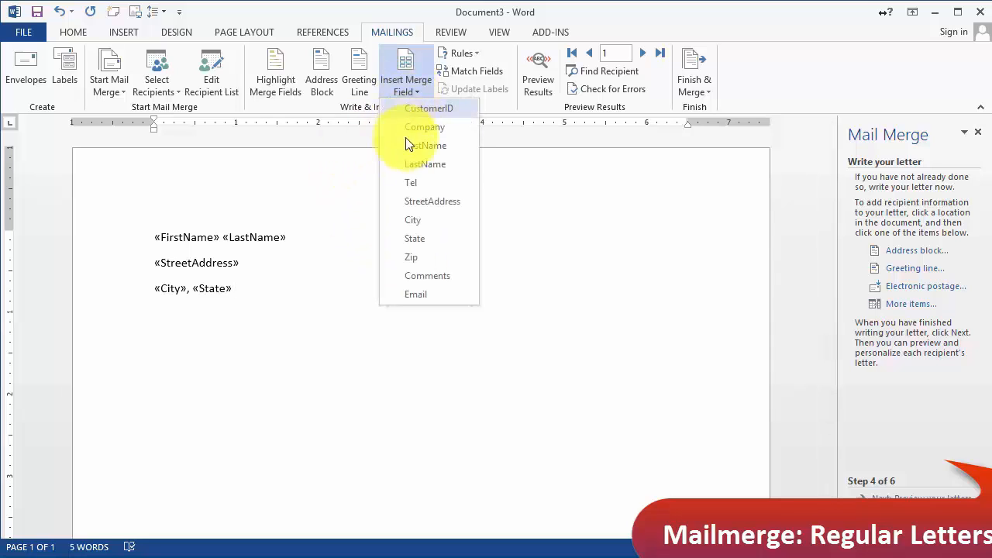
click(414, 257)
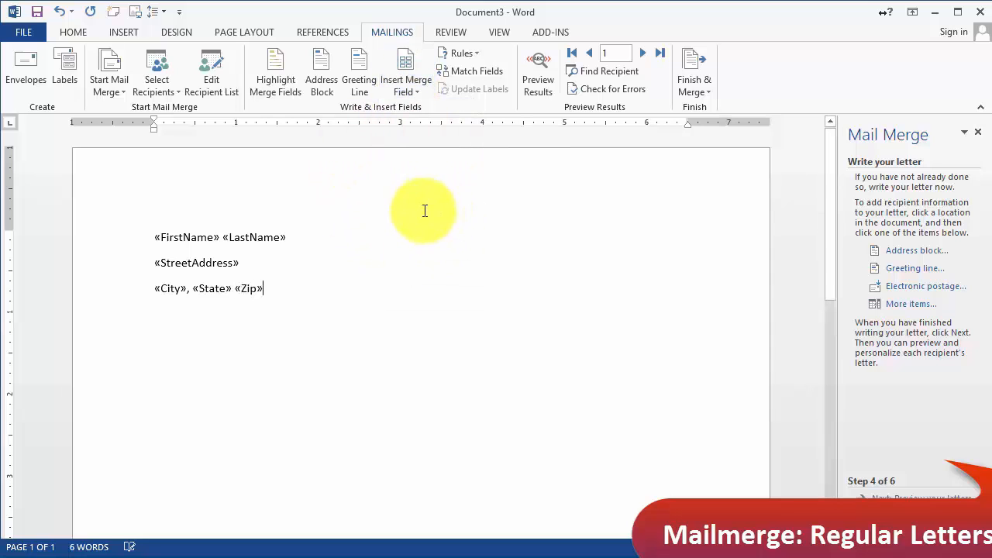
Add a 'Dear «FirstName»,' greeting and begin the line 'The following is the information we…'.
key(Return)
key(Return)
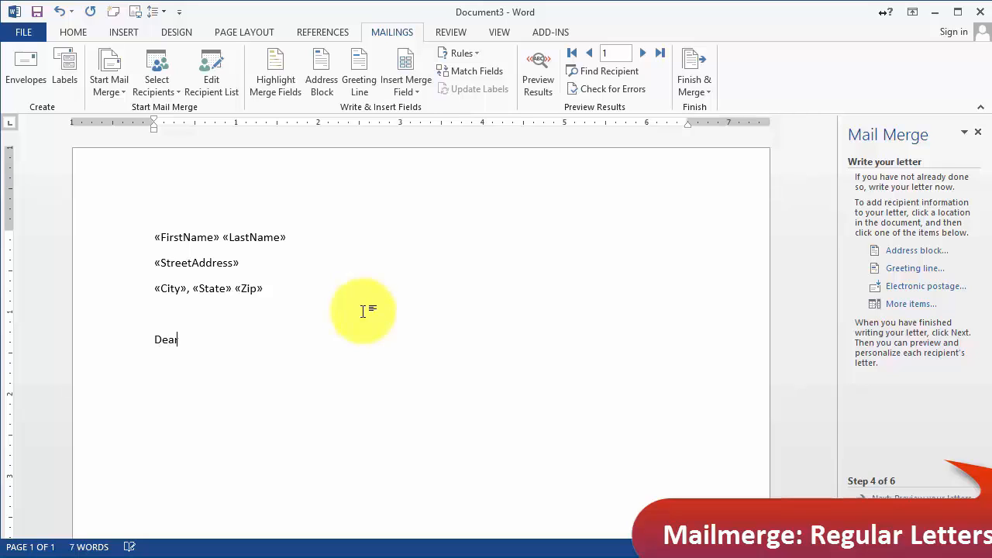
click(410, 90)
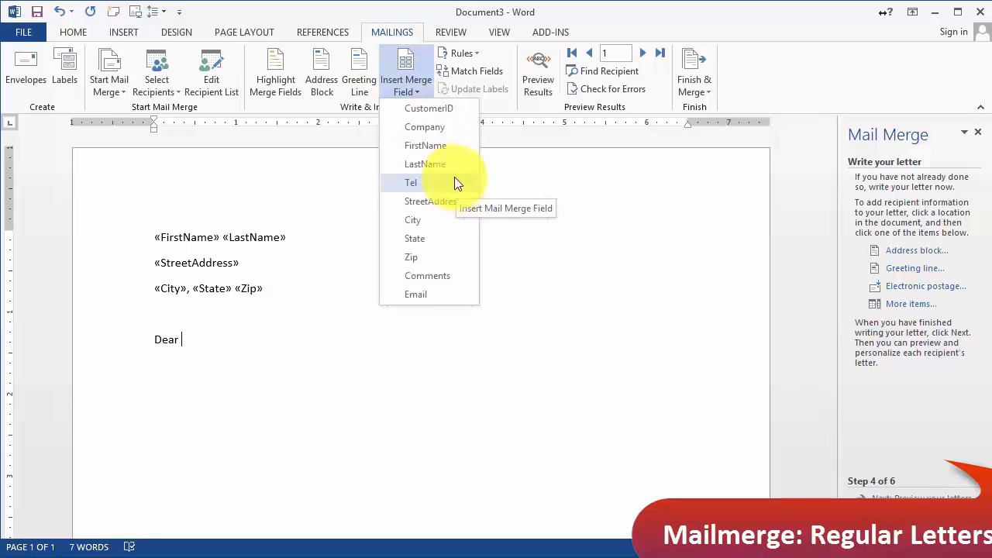
click(435, 147)
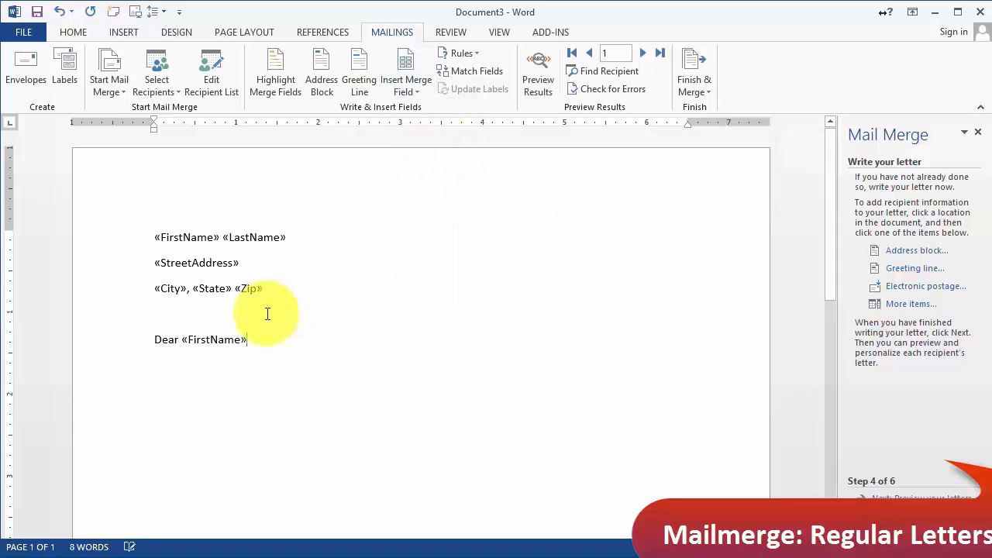
text(,)
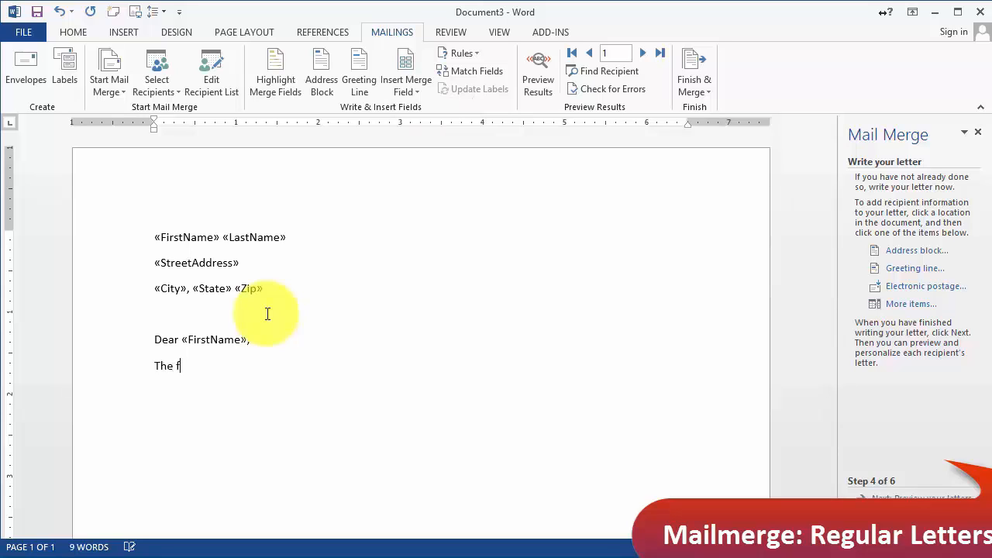
text(The following is the f)
key(BackSpace)
key(BackSpace)
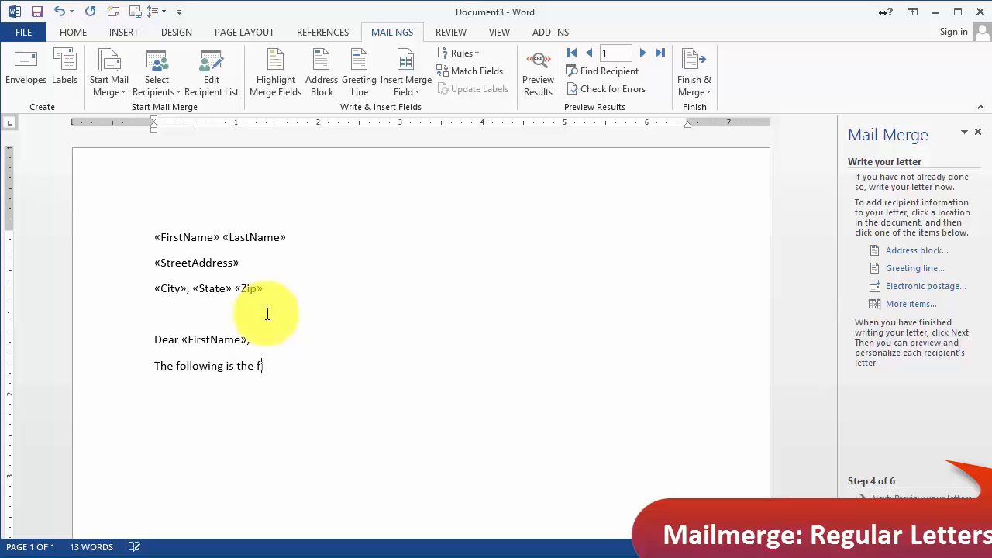
text(rmation we have on file for you:)
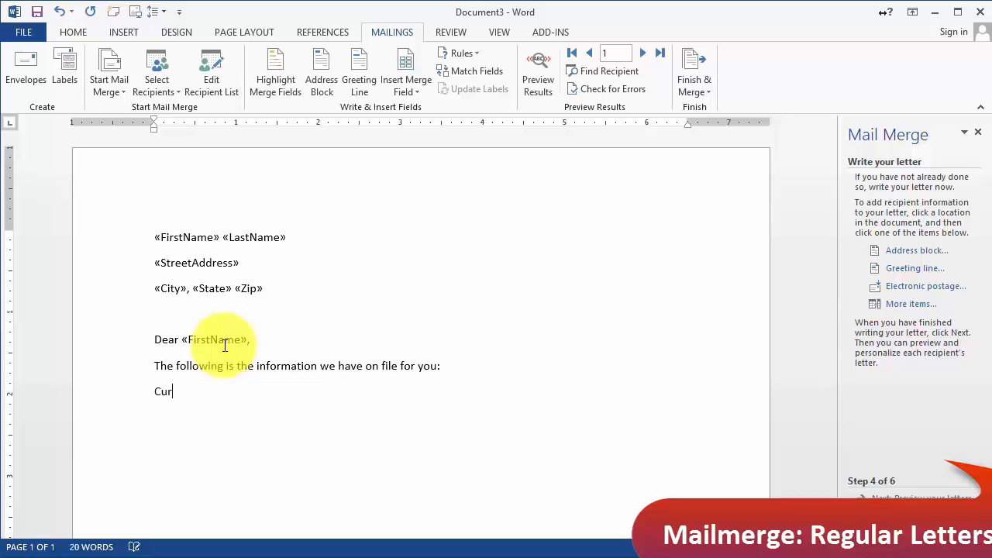
Add a 'Customer ID:' label followed by the «CustomerID» field.
text(s)
key(BackSpace)
key(BackSpace)
text(stomer ID:)
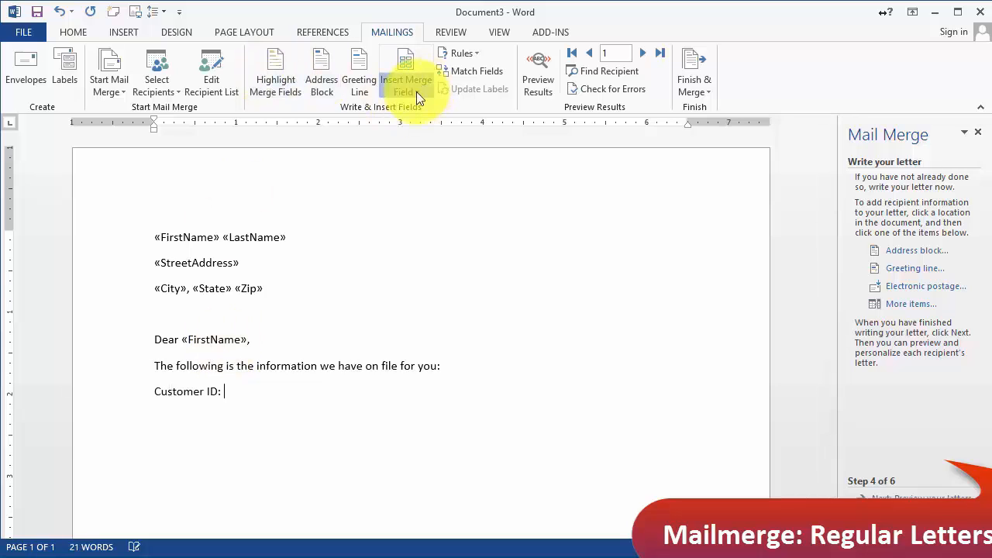
click(417, 92)
click(422, 120)
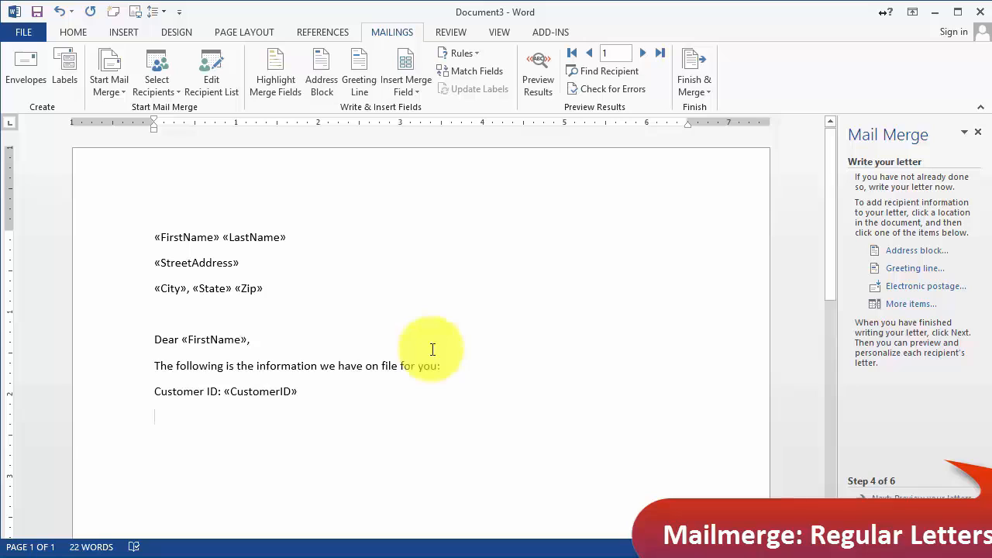
Add a 'Telephone:' line with the «Tel» field below the customer ID.
key(Return)
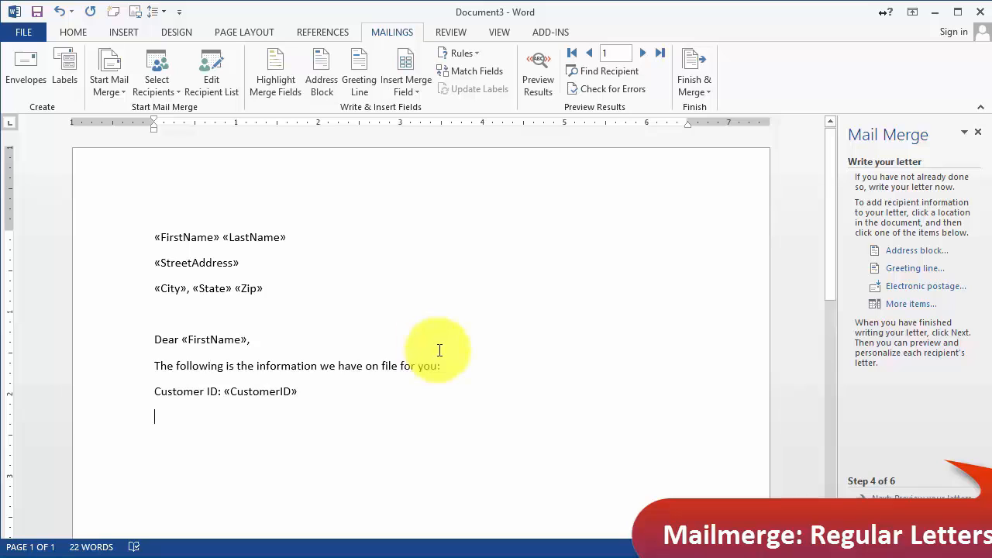
click(408, 85)
click(206, 412)
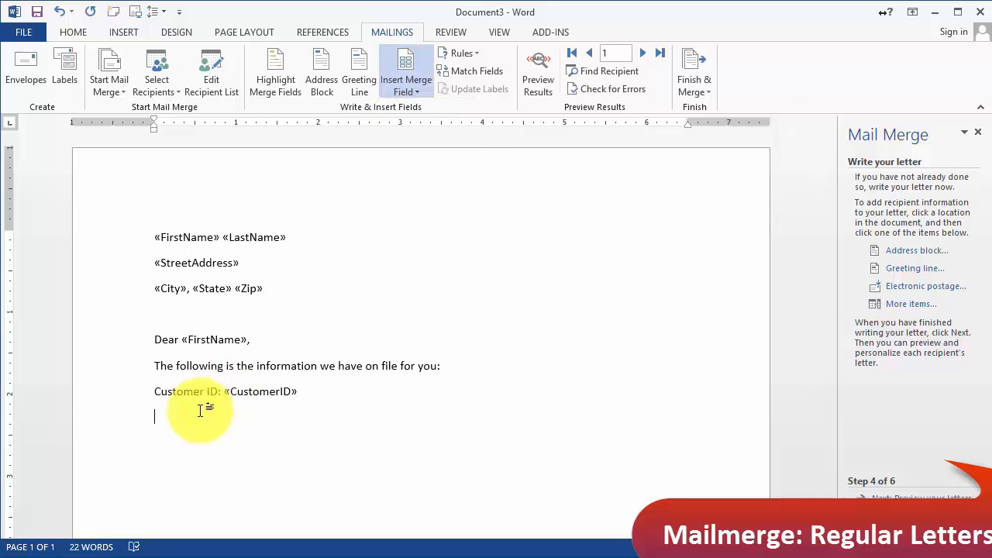
text(Telephone)
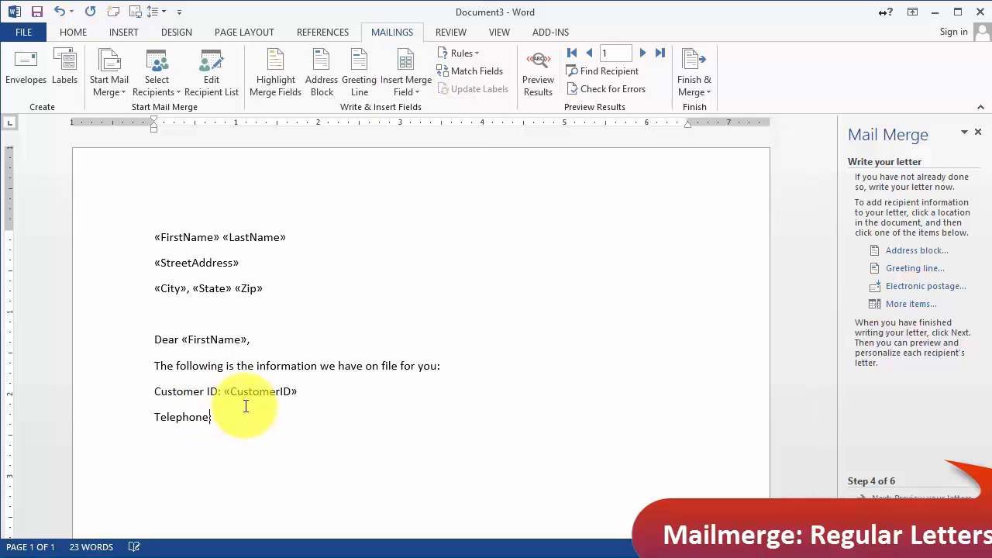
text(:)
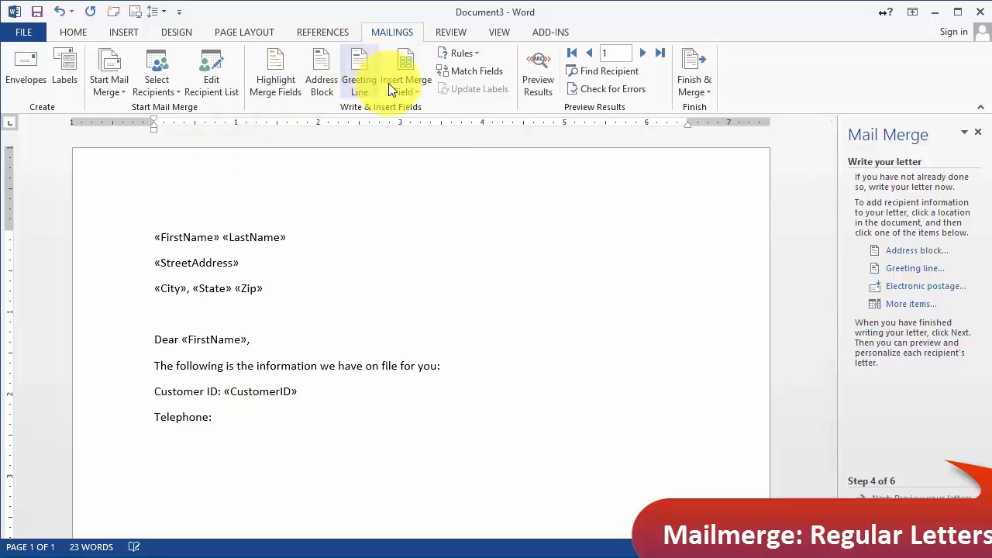
click(399, 85)
click(419, 184)
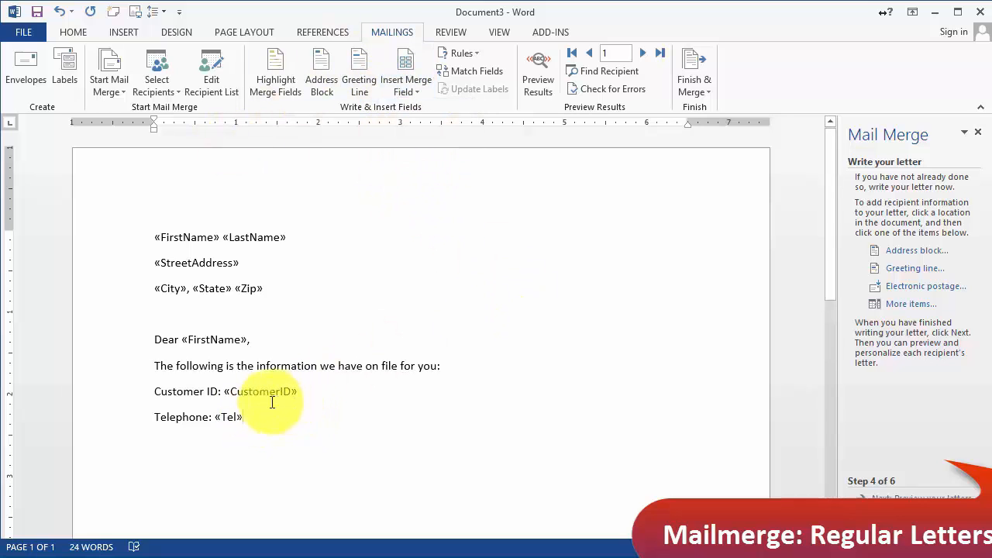
Make the 'Customer ID:' and 'Telephone:' labels bold.
drag(214, 390, 155, 392)
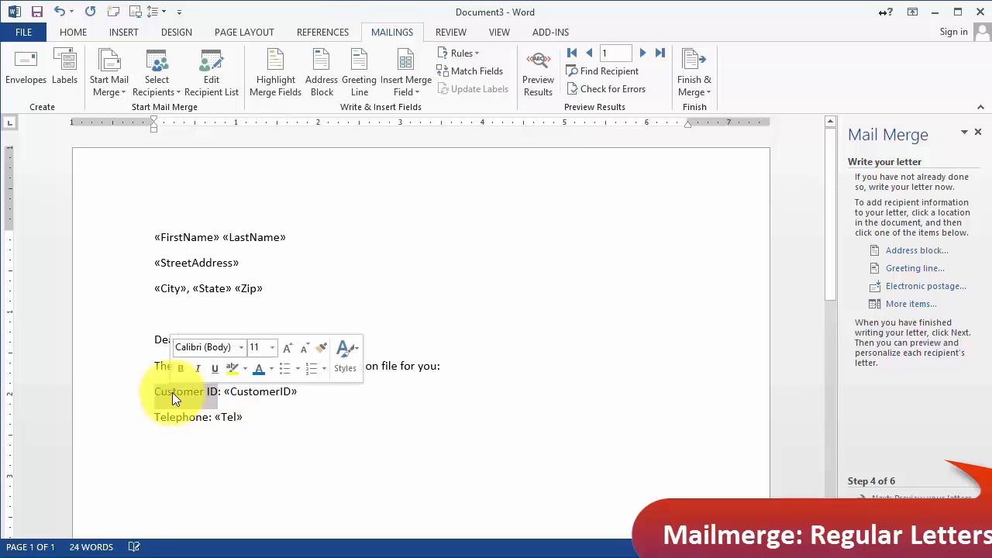
click(185, 371)
drag(214, 416, 155, 418)
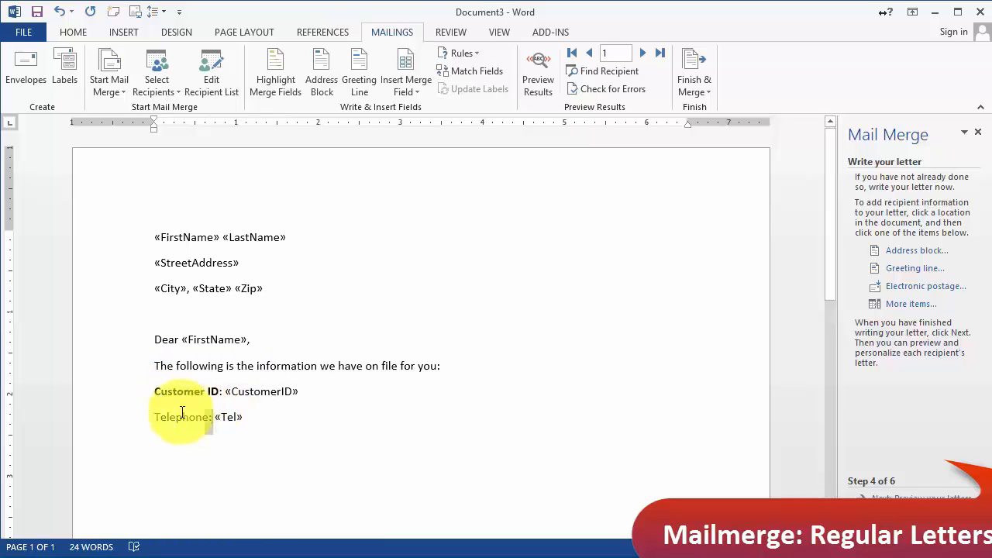
click(178, 385)
Add a «Comments» field line followed by the closing 'Thank you!'.
click(240, 430)
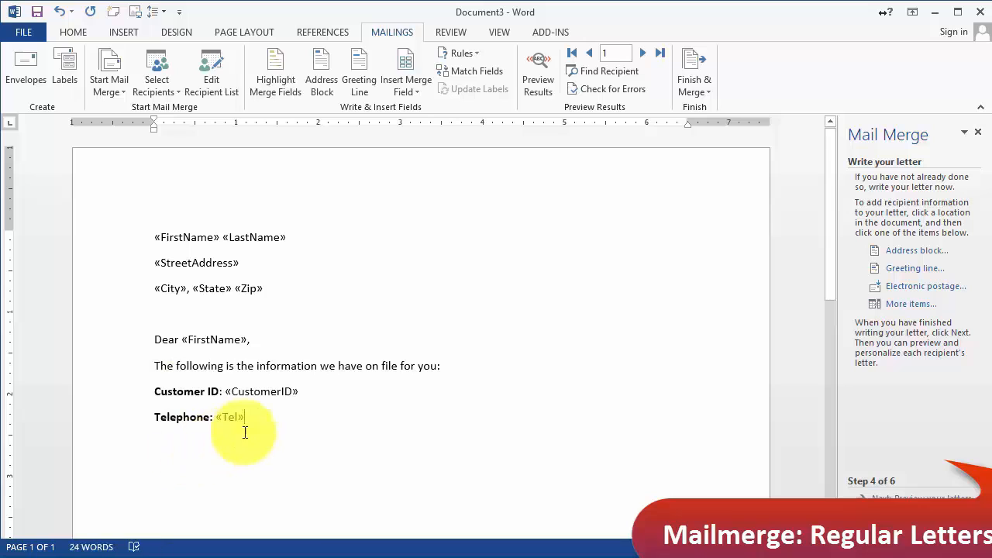
key(Return)
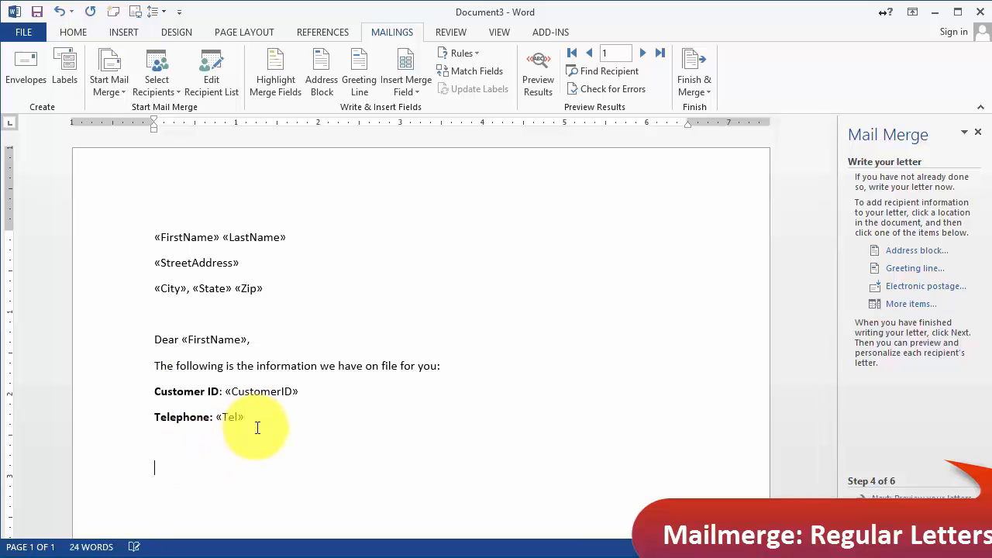
click(403, 87)
click(419, 279)
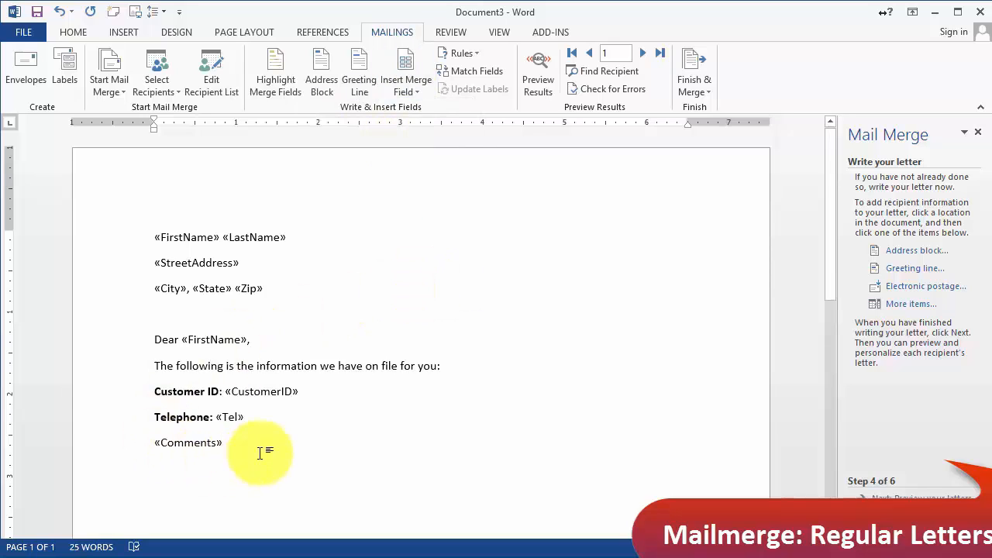
text(.)
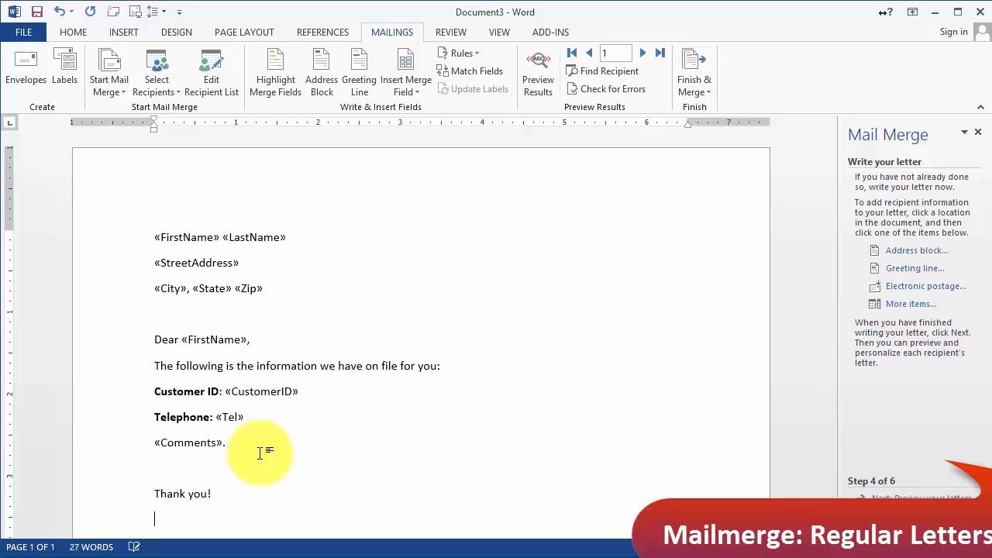
key(Return)
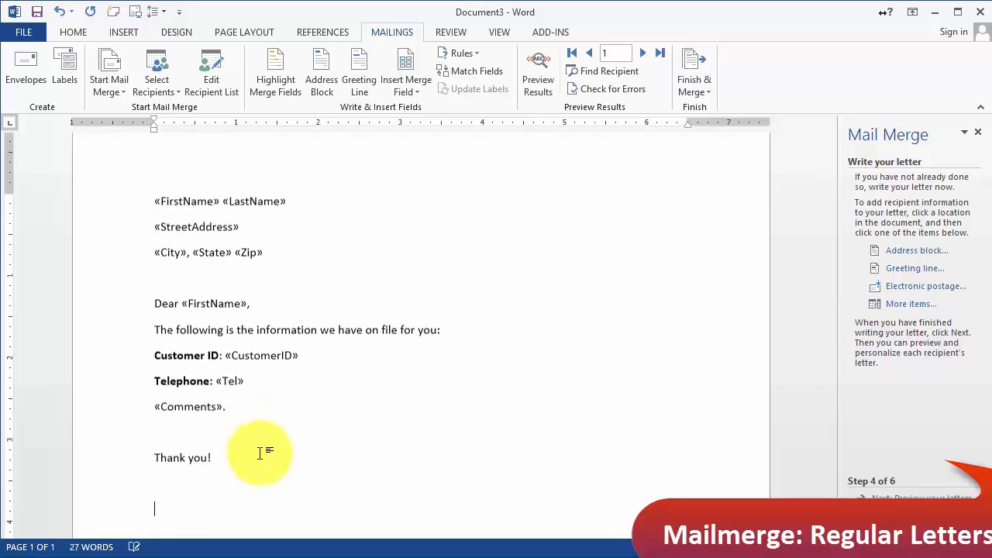
click(214, 456)
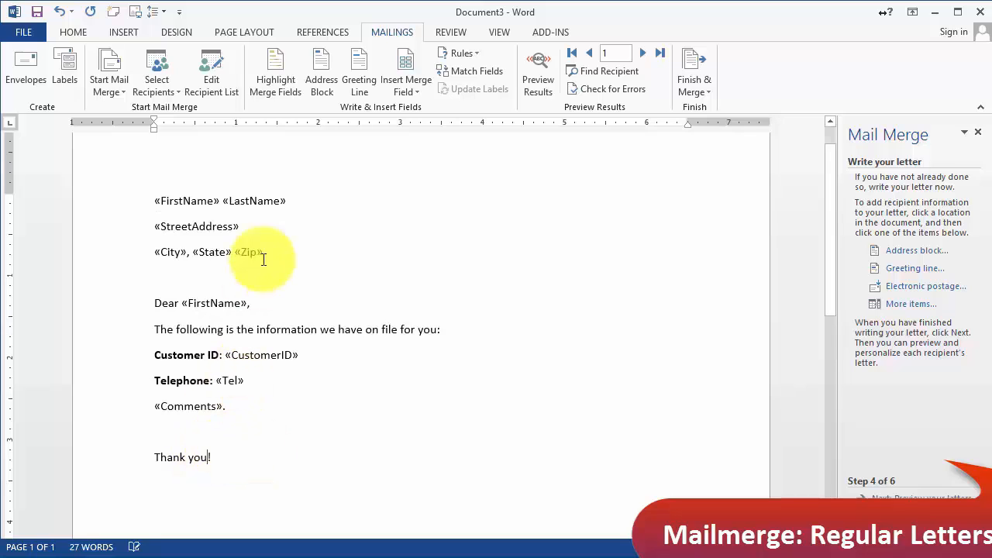
click(271, 448)
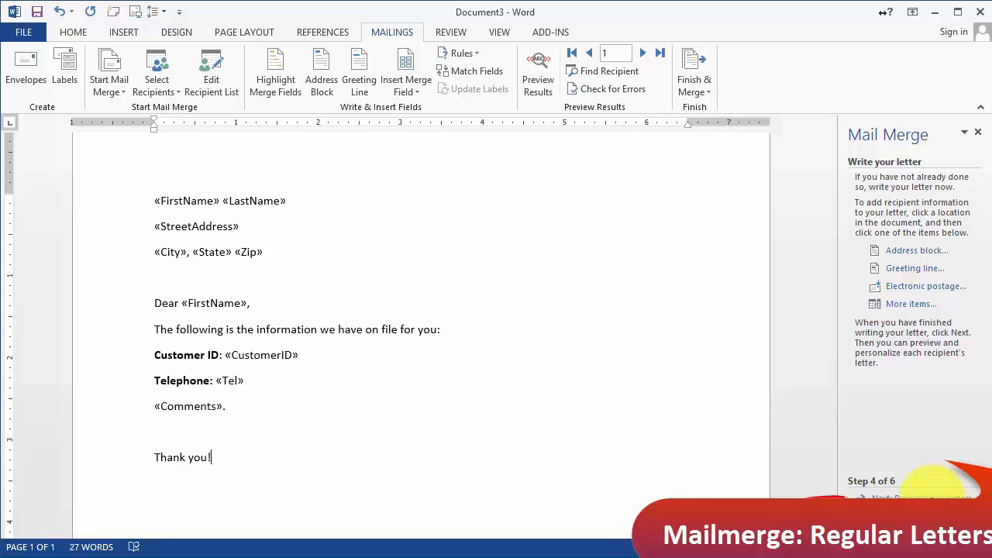
Preview the letter, spot the doubled period after «Comments», and remove the extra period.
click(938, 496)
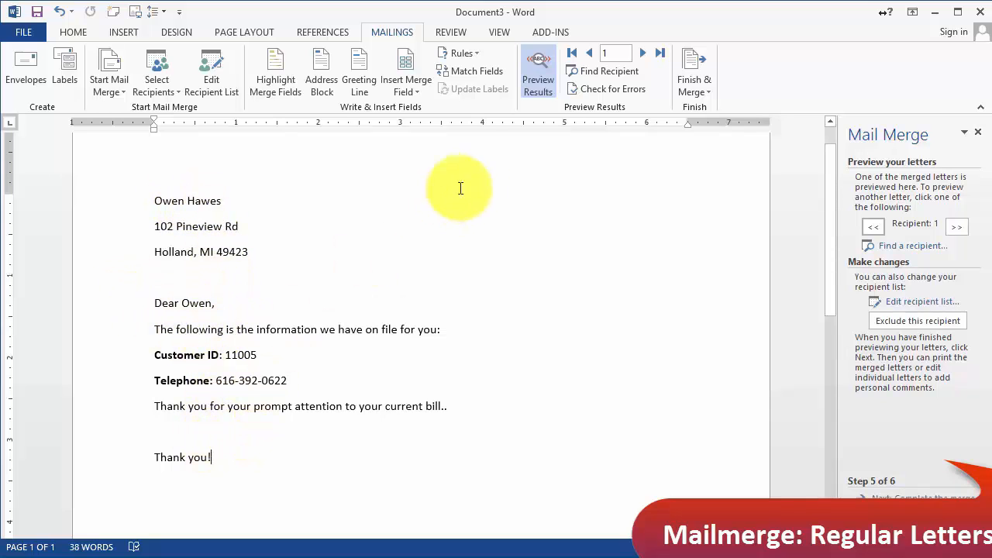
drag(157, 407, 448, 413)
click(459, 431)
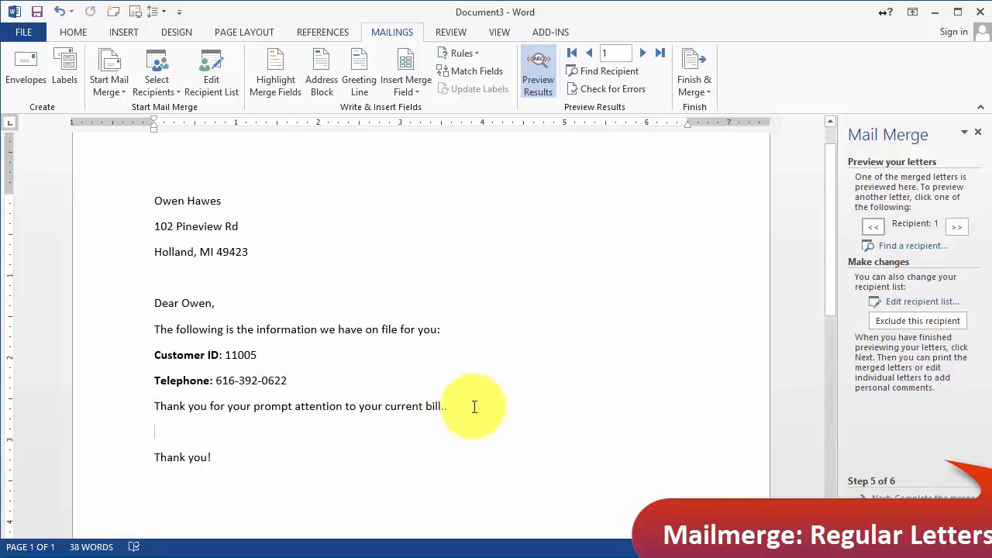
click(450, 406)
triple_click(442, 408)
click(449, 408)
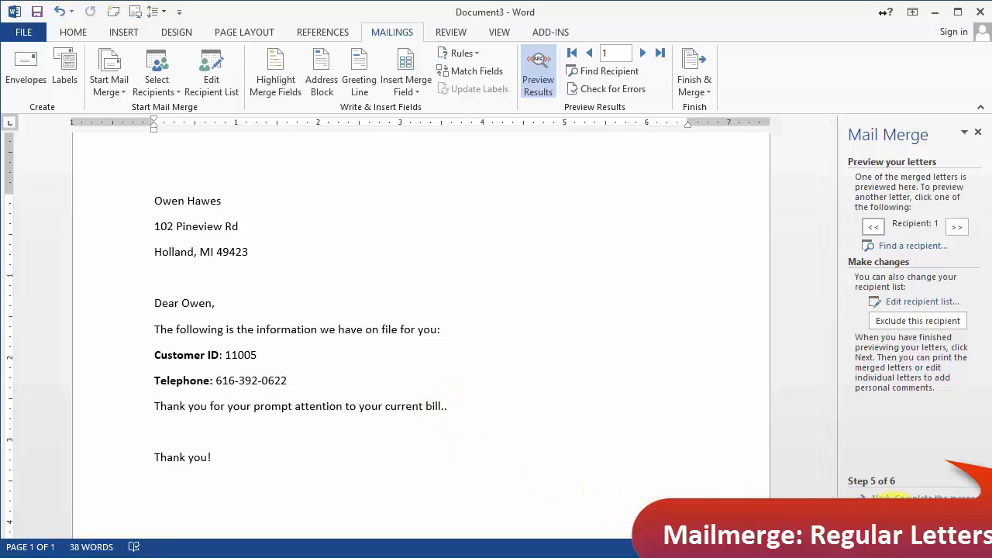
click(915, 509)
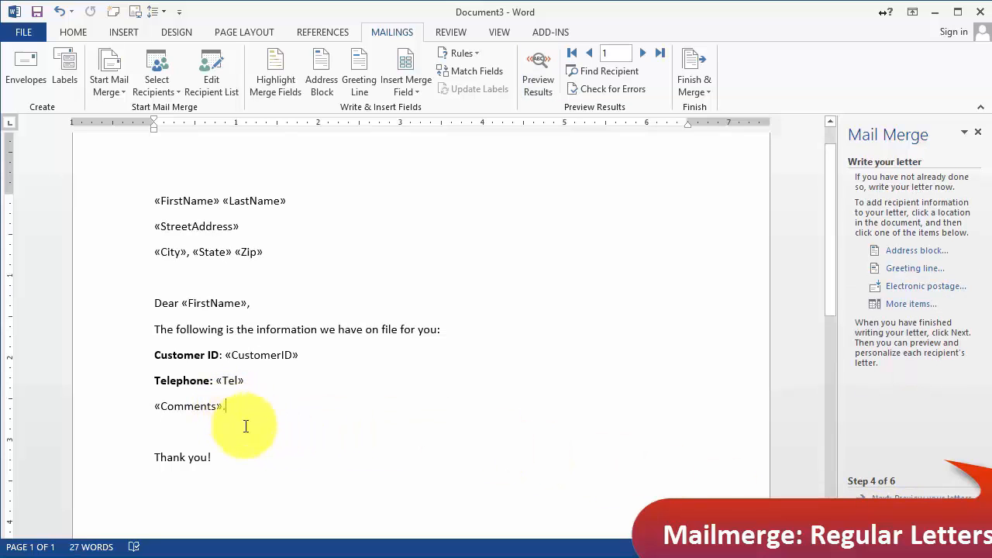
key(ctrl+z)
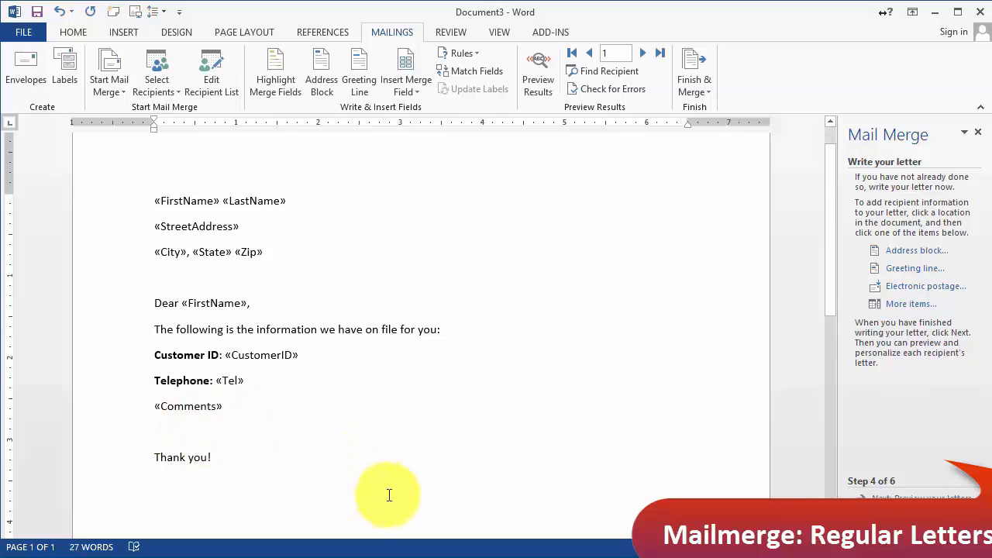
Preview the merged letters for recipients 1 through 4 and advance to Complete the merge.
click(935, 498)
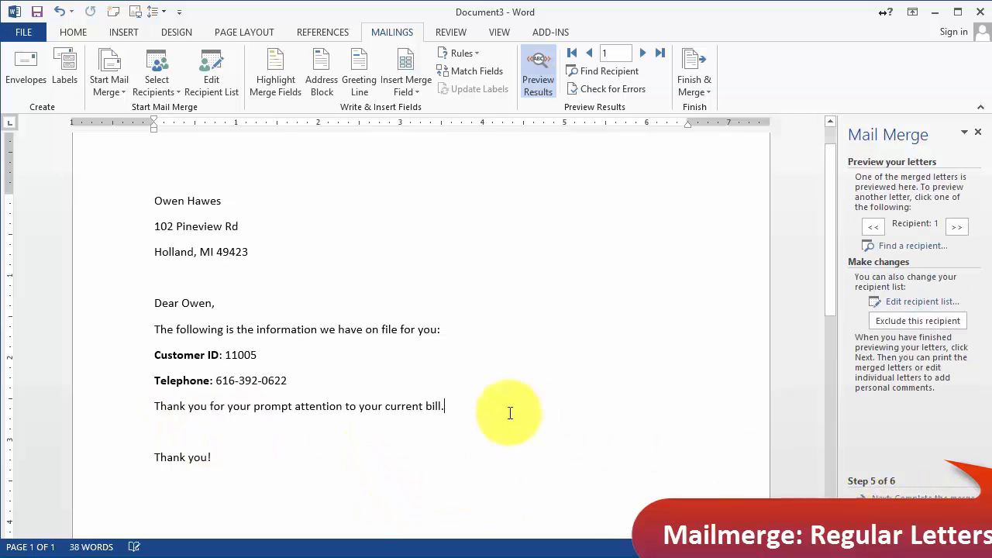
click(644, 53)
click(645, 53)
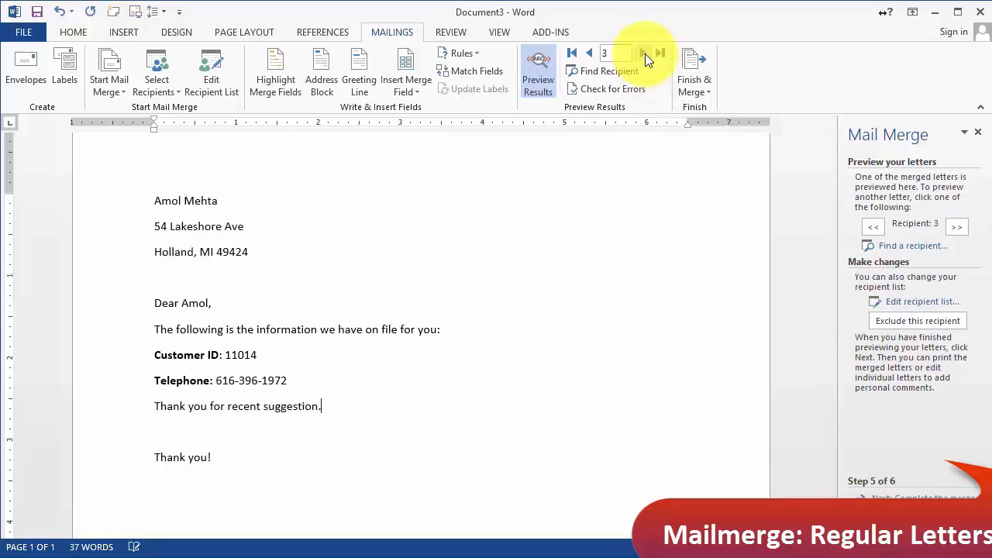
click(643, 61)
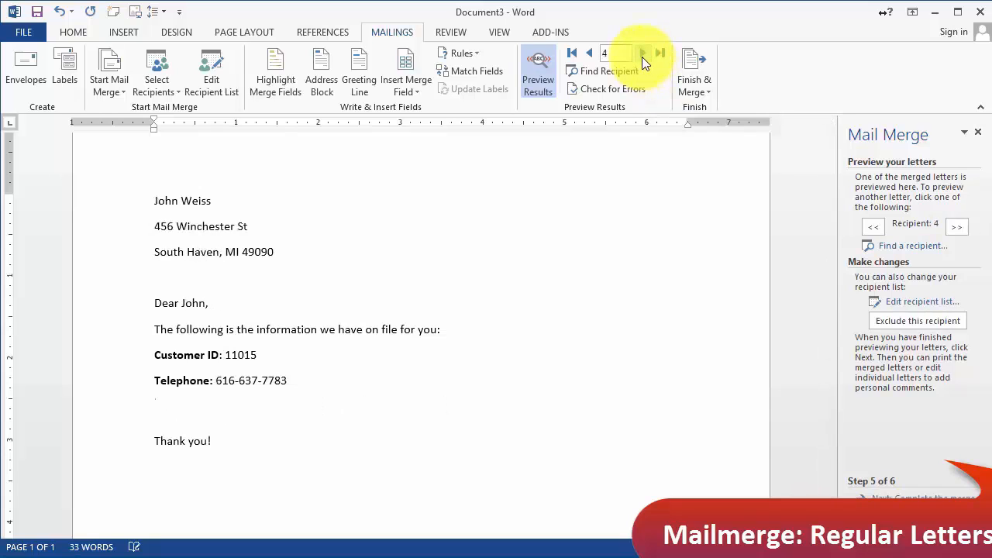
click(544, 63)
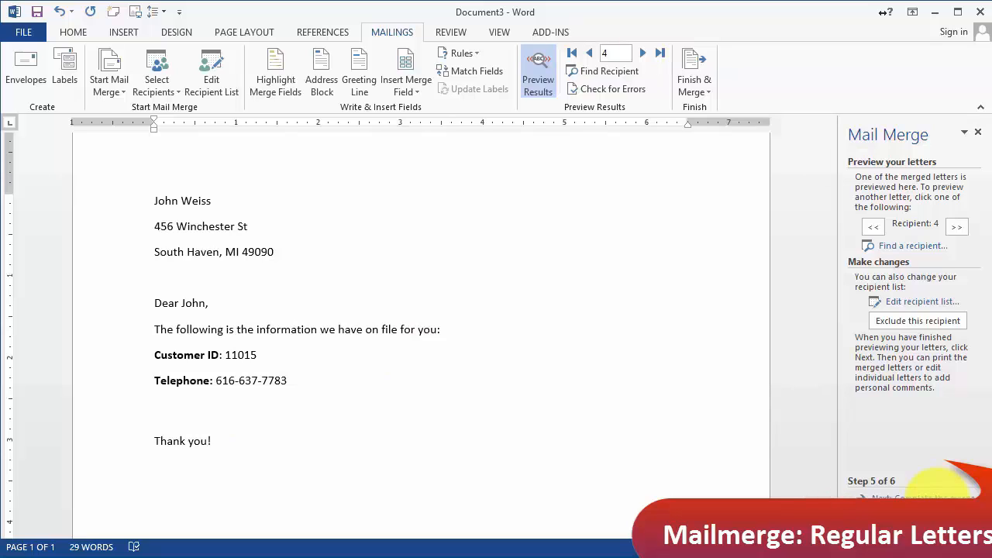
click(944, 496)
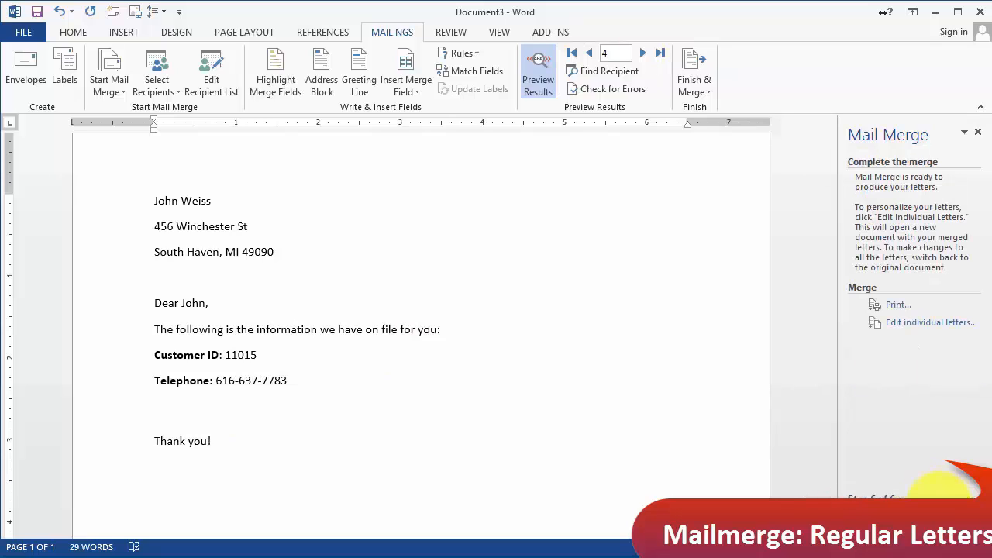
Merge all records into the new 38-page Letters2 document and scroll through the letters.
click(905, 325)
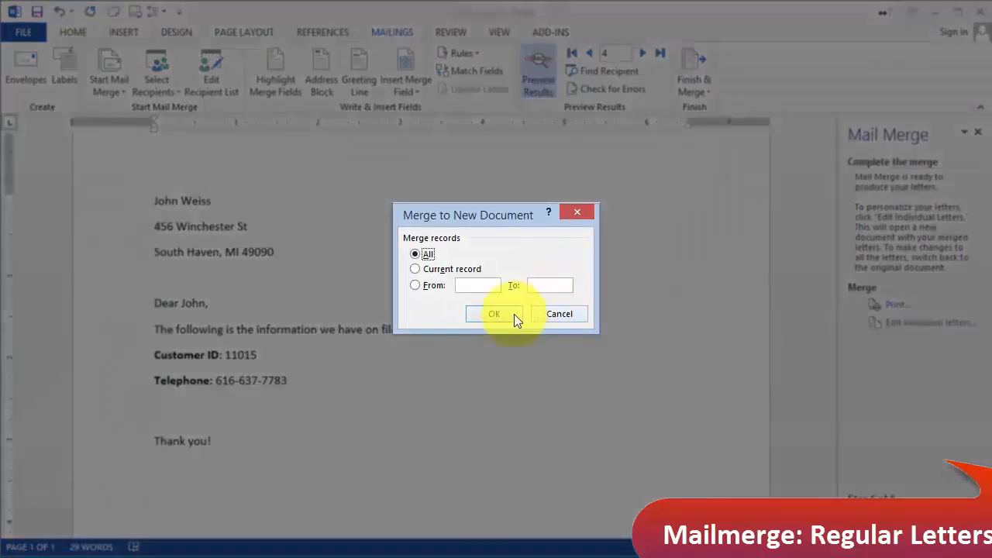
click(493, 313)
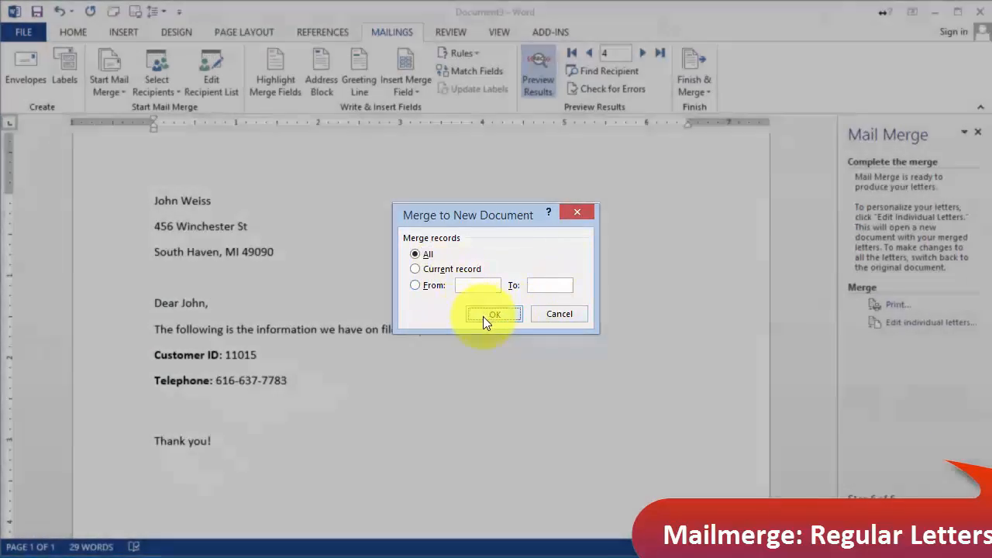
click(483, 314)
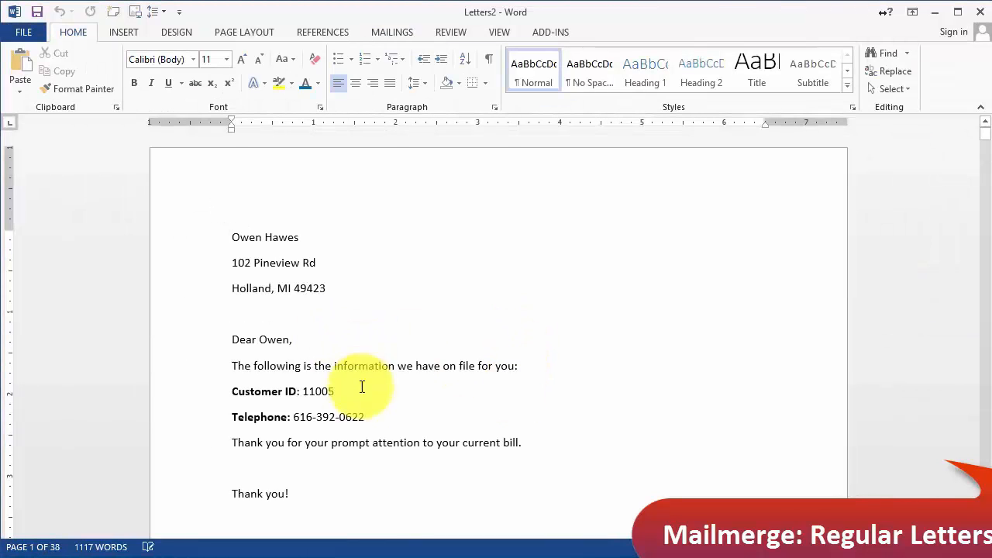
scroll(361, 389, down, 10)
scroll(368, 426, down, 15)
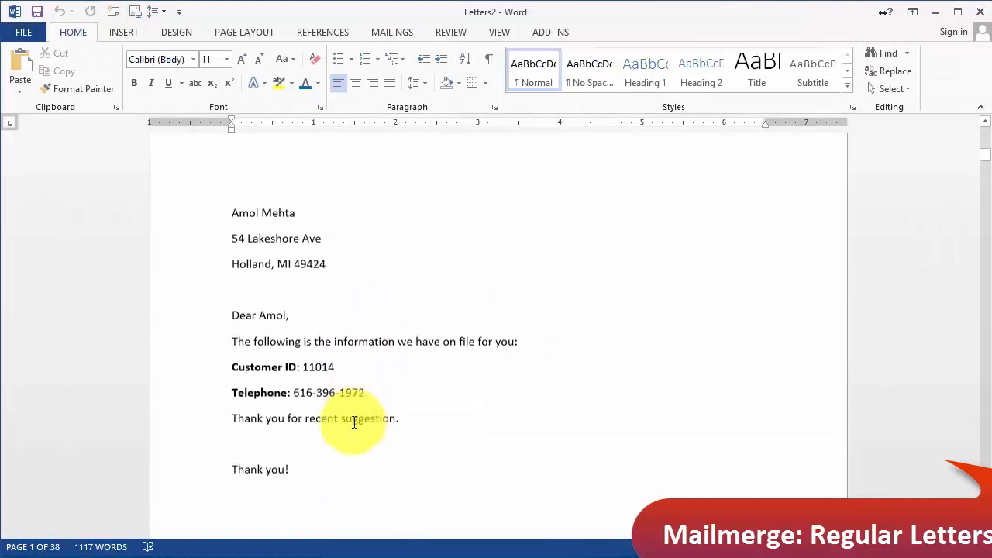
scroll(365, 447, down, 3)
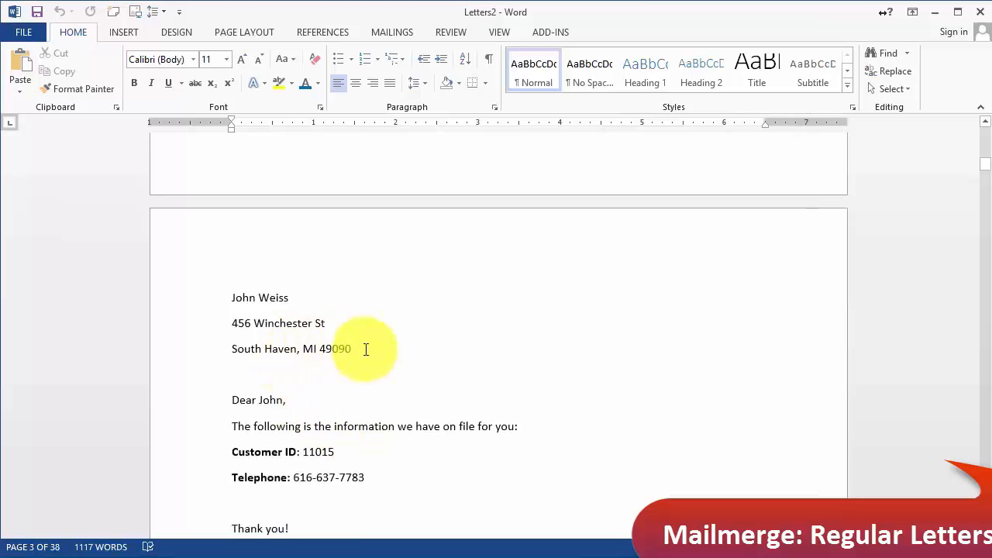
drag(365, 348, 251, 312)
scroll(442, 393, down, 18)
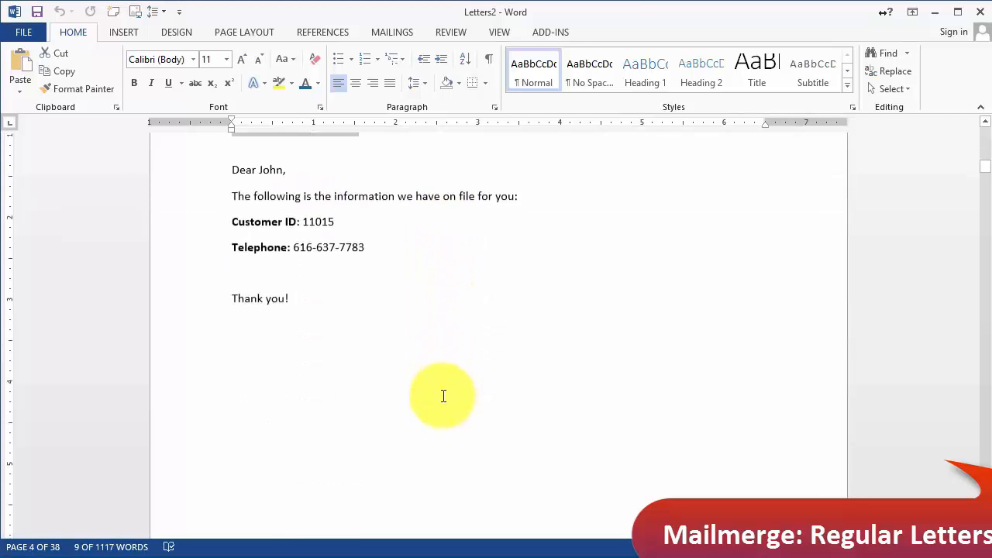
scroll(431, 411, down, 2)
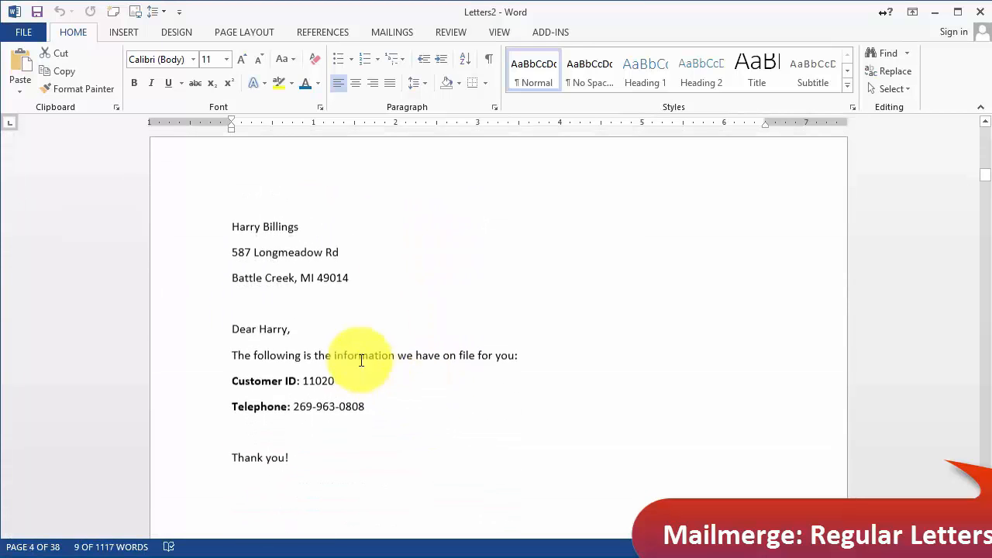
click(375, 276)
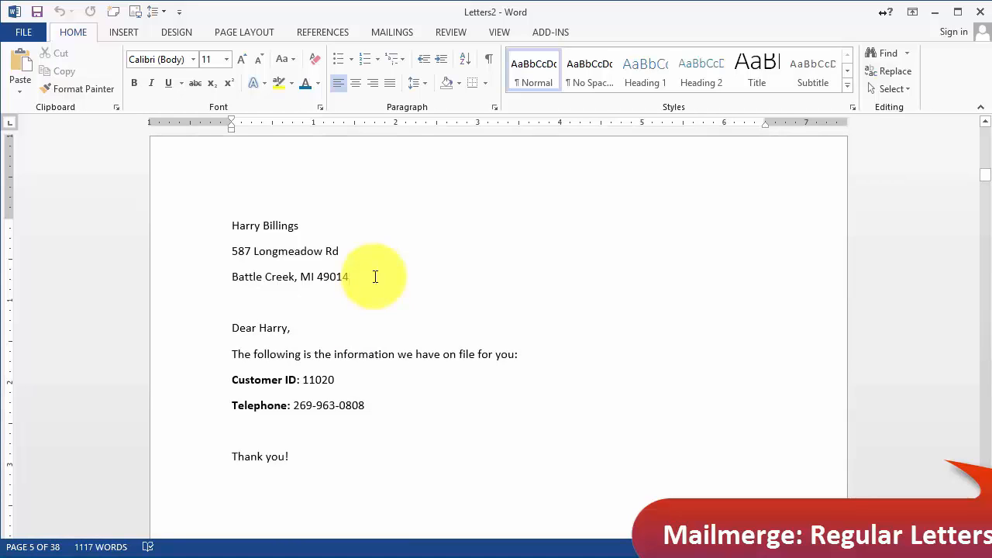
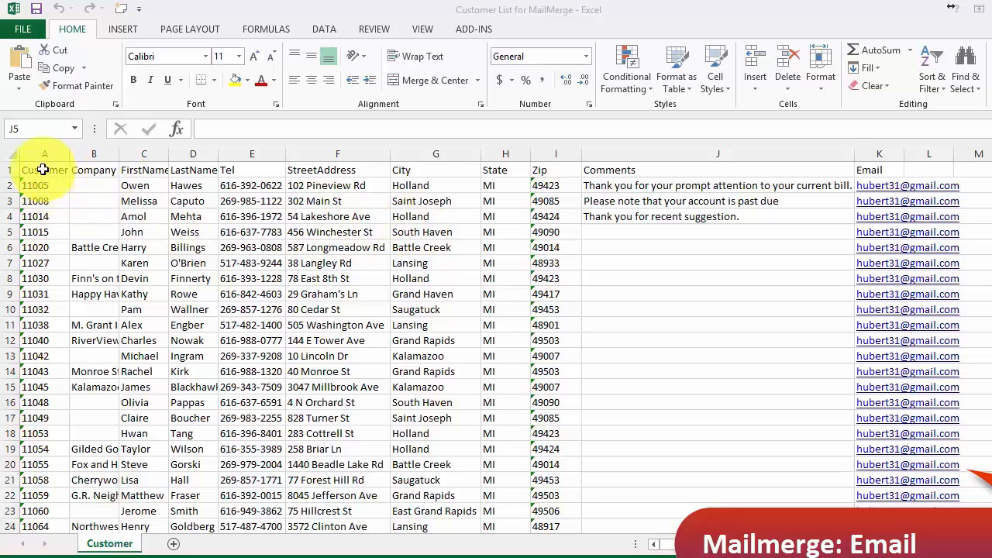
Make the customer list's header row bold.
click(10, 169)
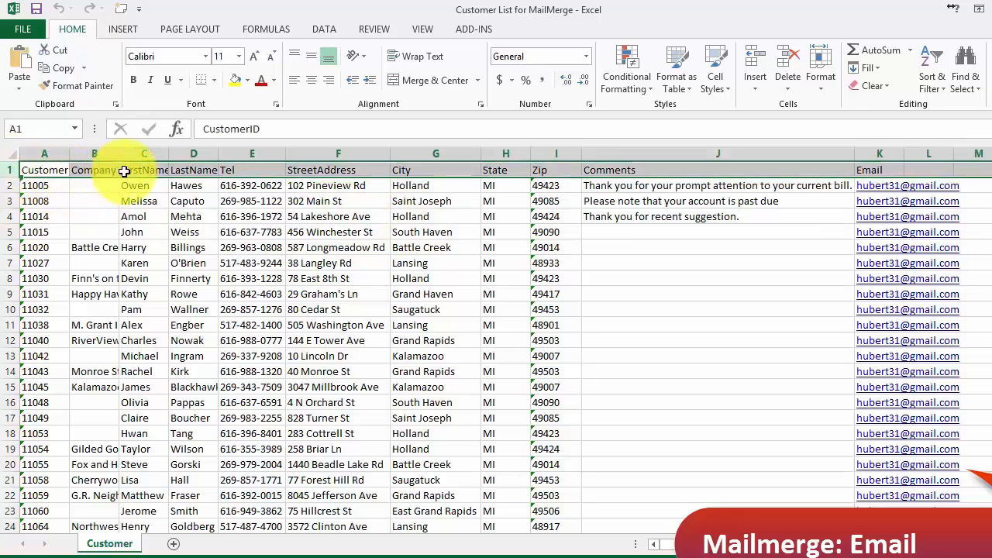
click(134, 81)
click(139, 200)
Review the FirstName, LastName, Tel, Company and Comments columns of the customer list.
click(141, 171)
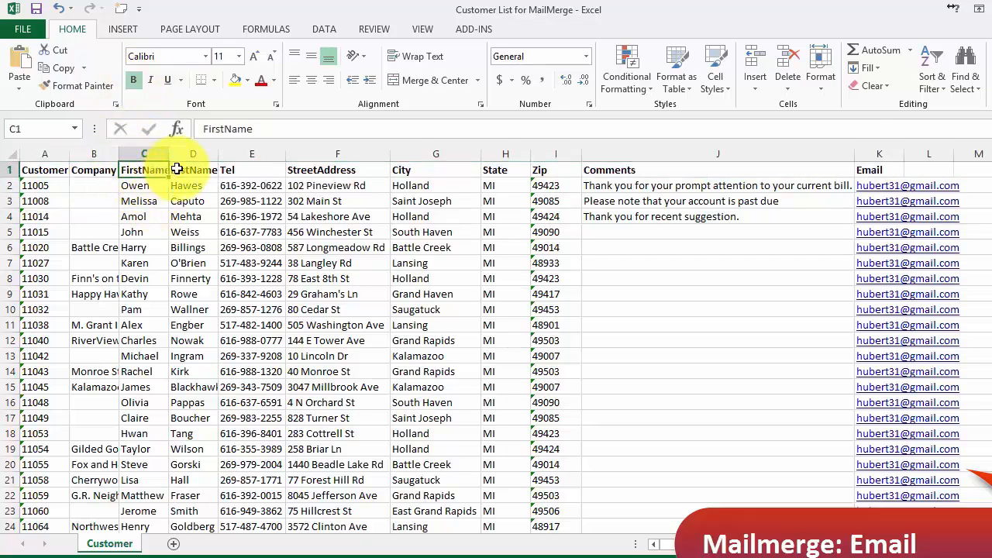
click(194, 170)
click(197, 215)
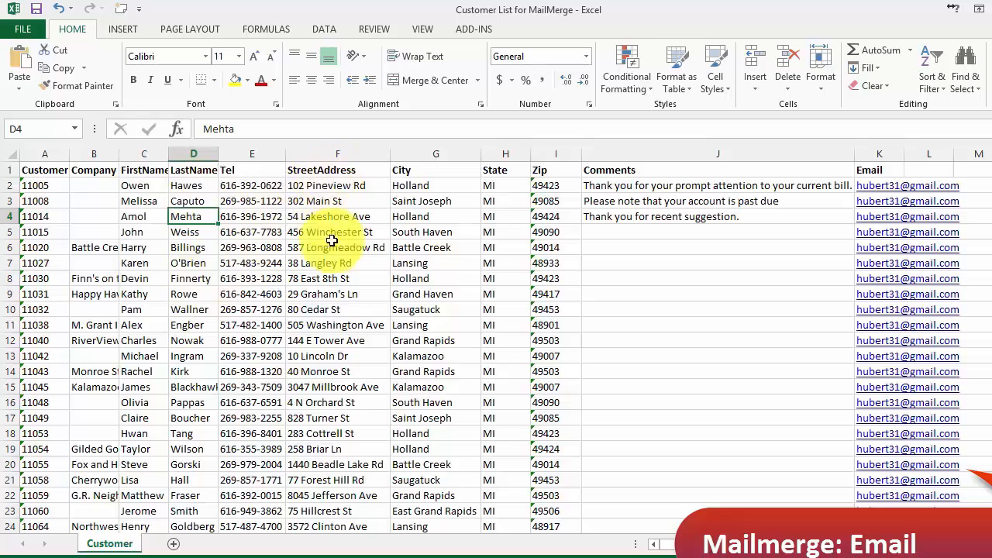
click(236, 169)
click(187, 169)
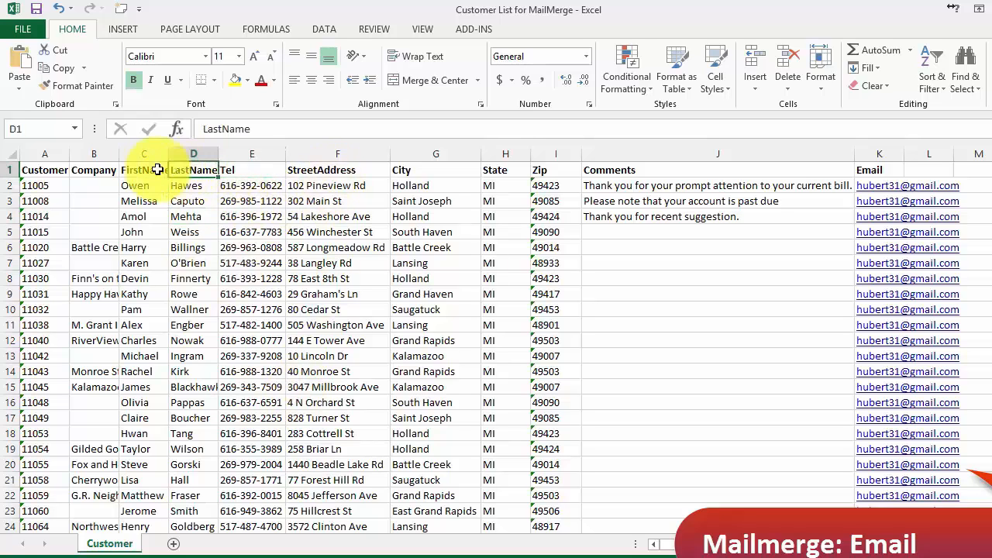
click(143, 169)
click(85, 169)
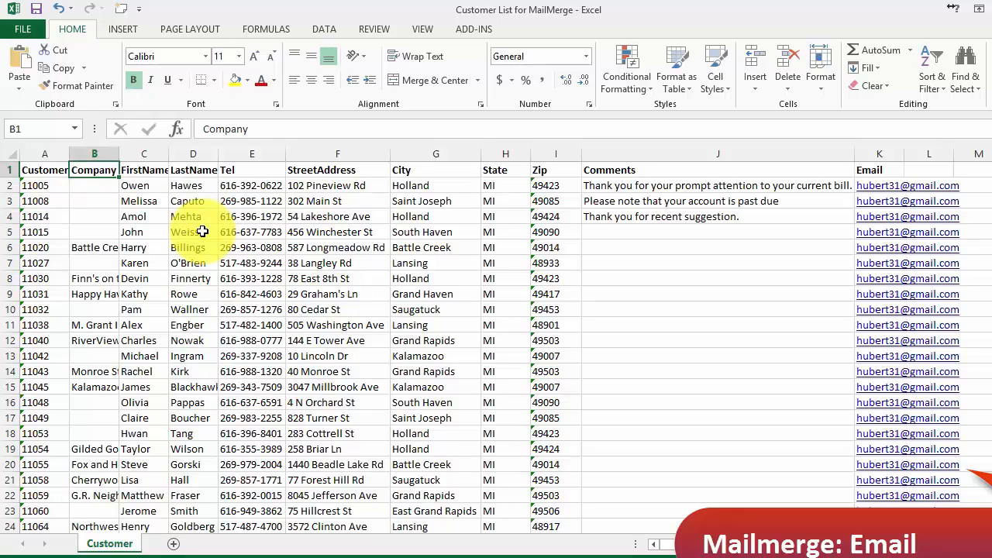
click(692, 248)
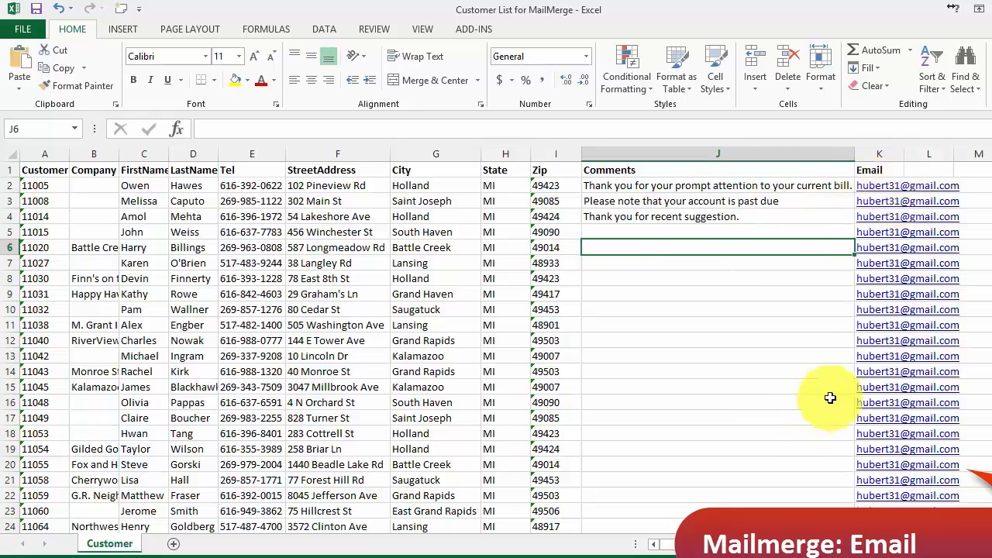
Move down the Comments column to cell J11, then close the workbook.
scroll(806, 403, down, 8)
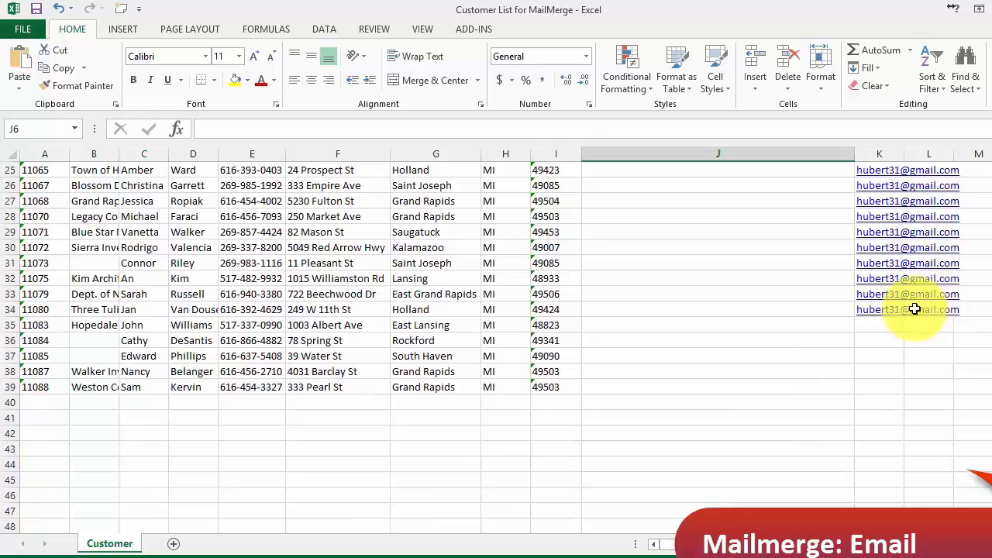
scroll(911, 310, up, 3)
scroll(883, 309, up, 5)
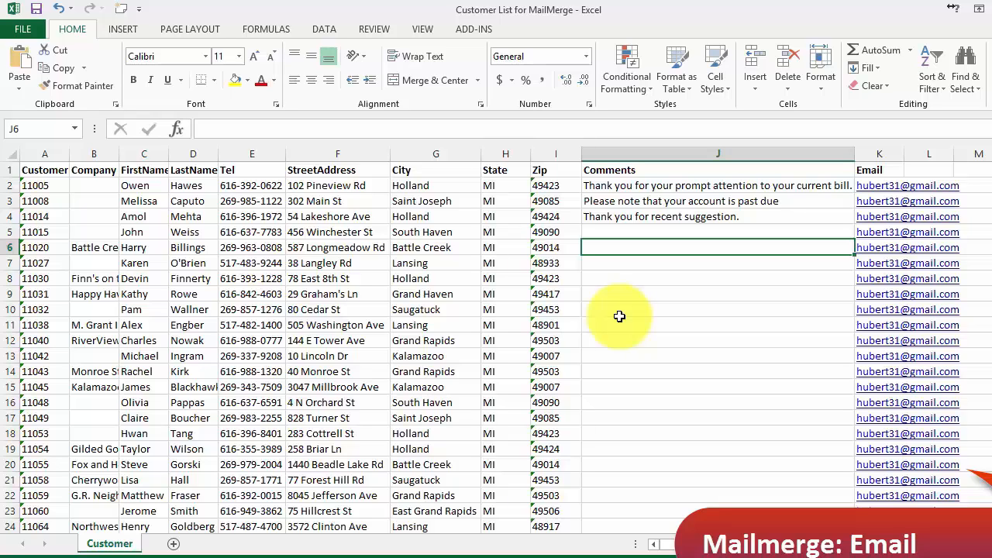
key(Return)
click(648, 327)
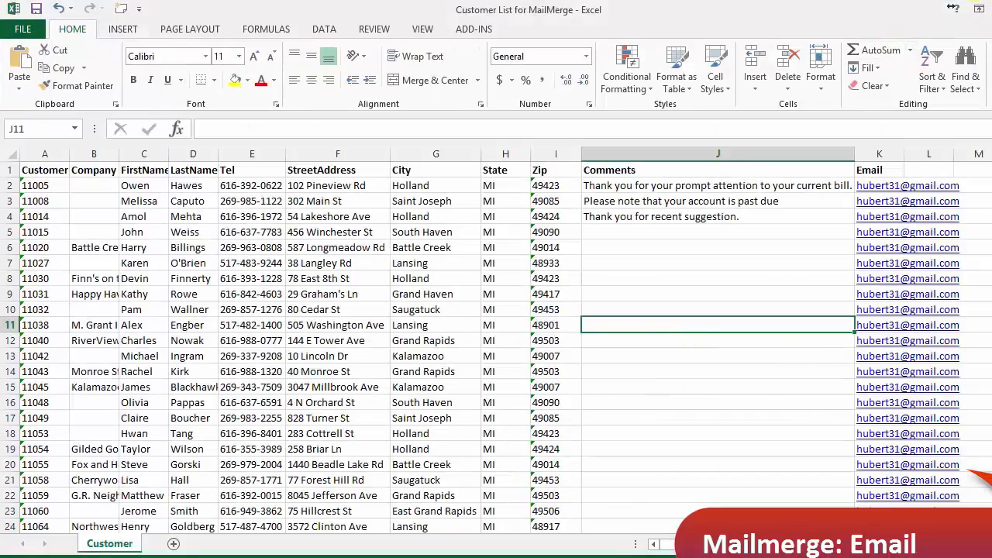
click(991, 7)
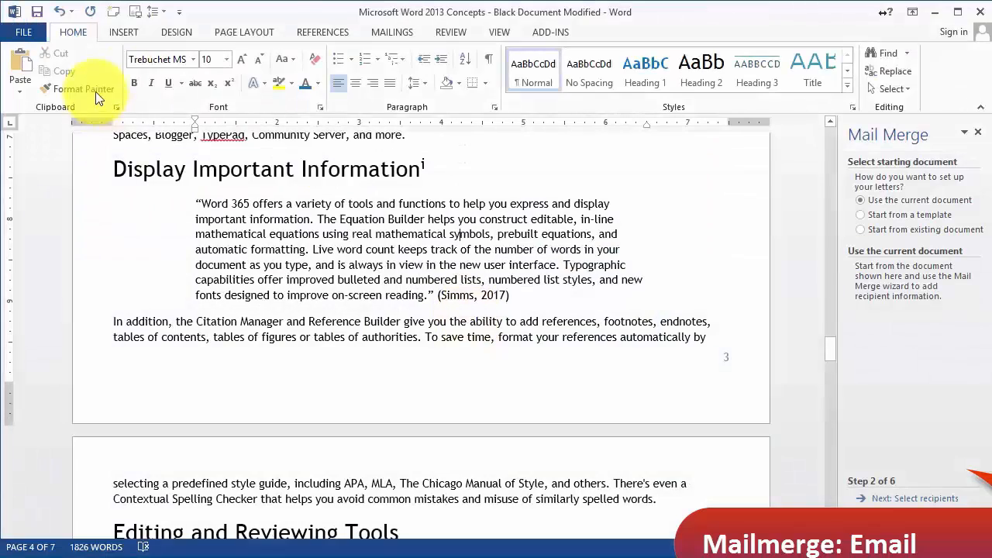
Create a new blank document (Document4) from File > New.
click(26, 31)
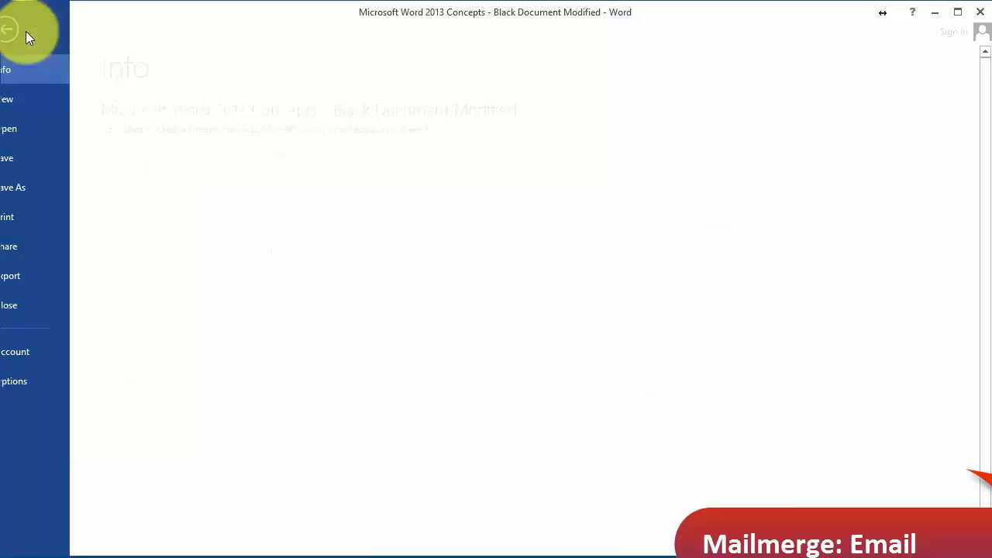
click(31, 98)
click(199, 243)
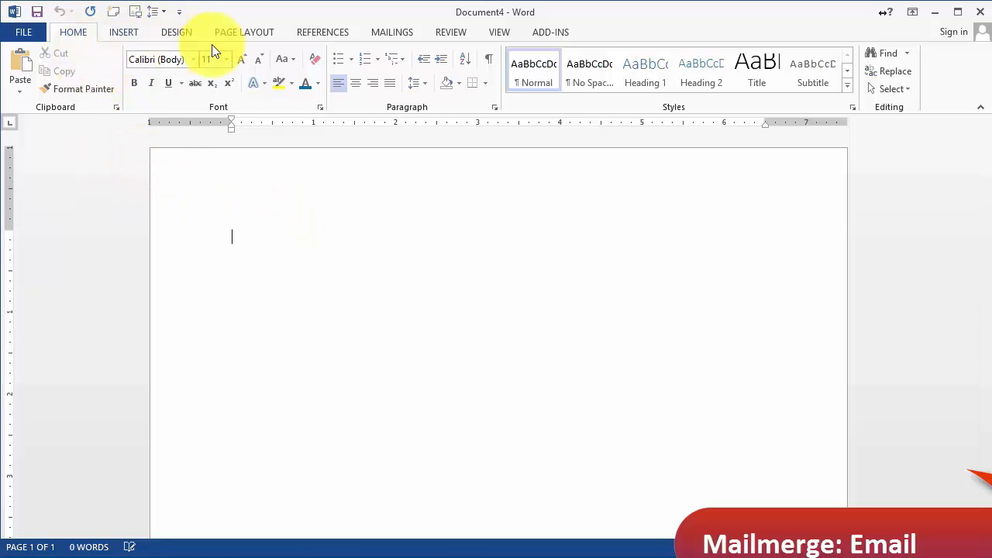
Run the Mail Merge Wizard for e-mail messages on the current document and browse for a recipient list.
click(393, 32)
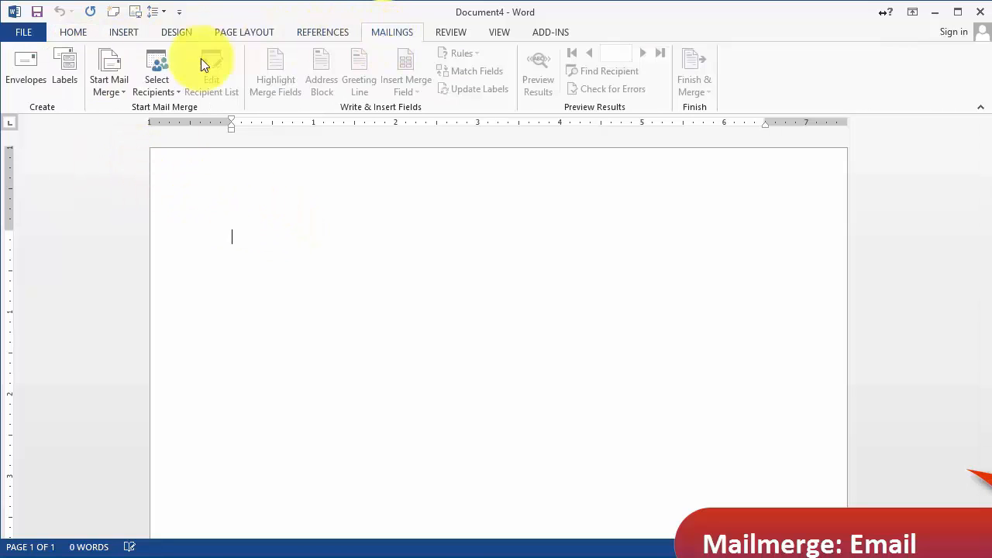
click(116, 94)
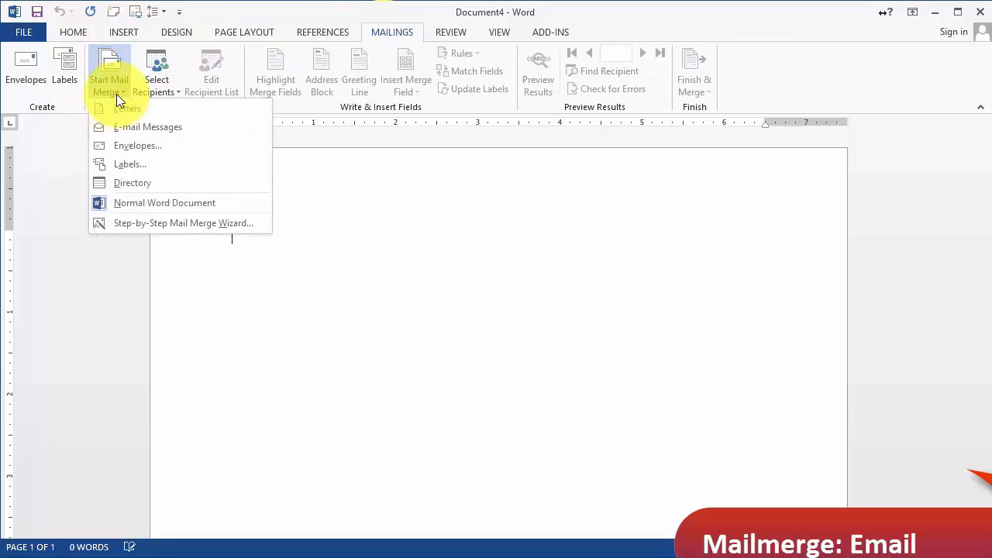
click(135, 227)
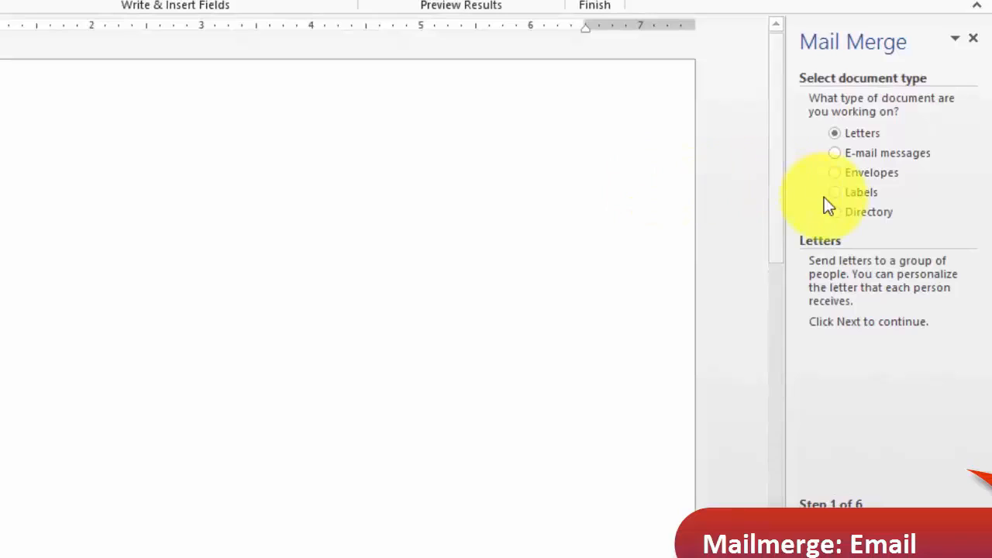
click(838, 153)
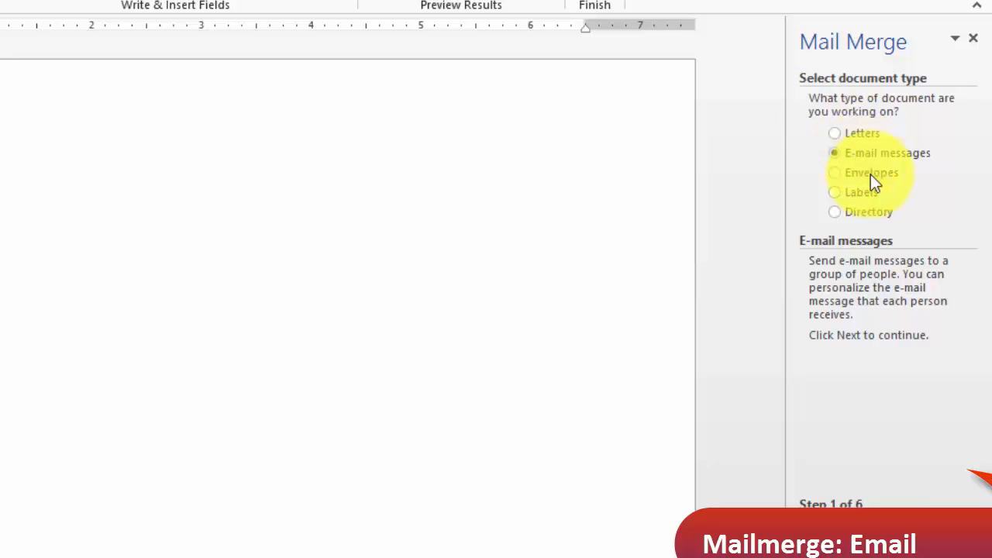
click(895, 513)
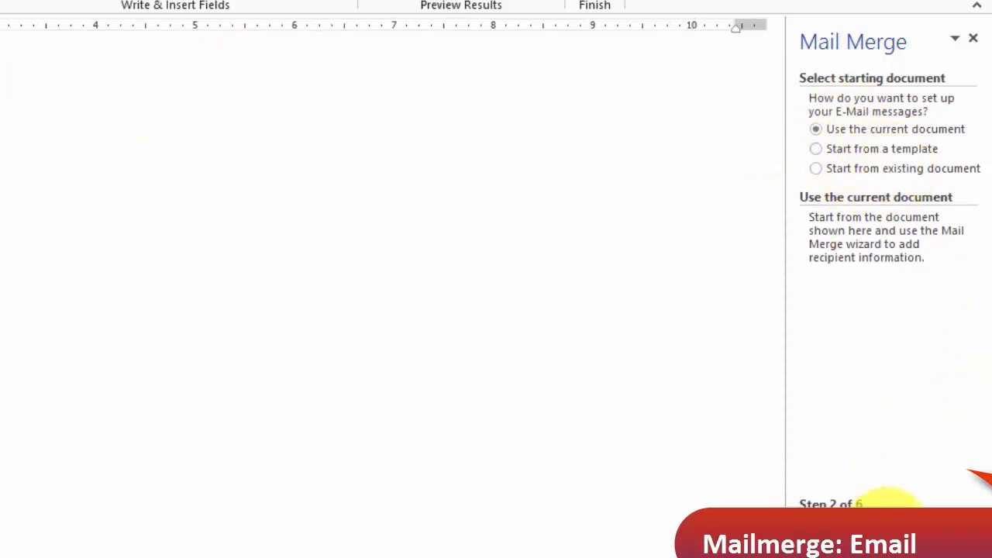
click(905, 505)
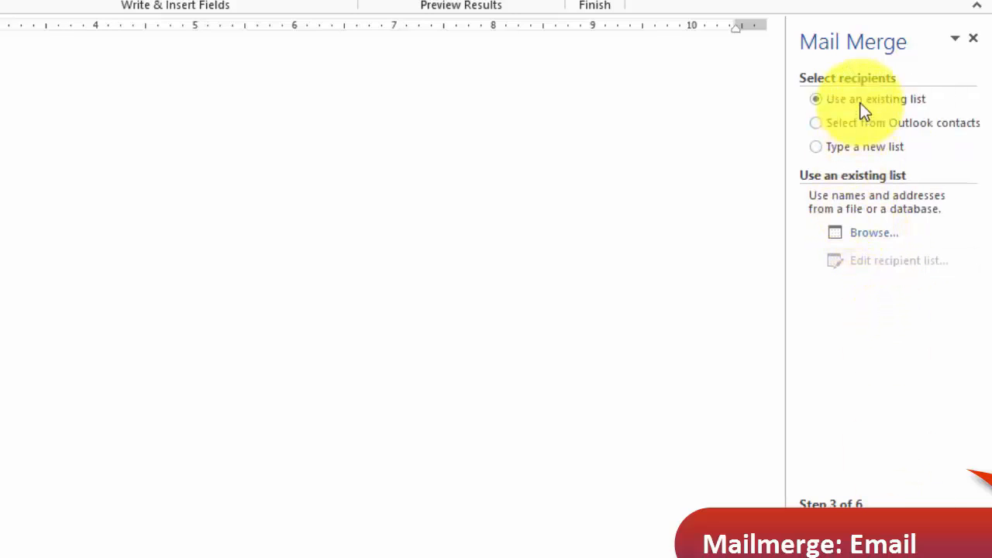
click(878, 244)
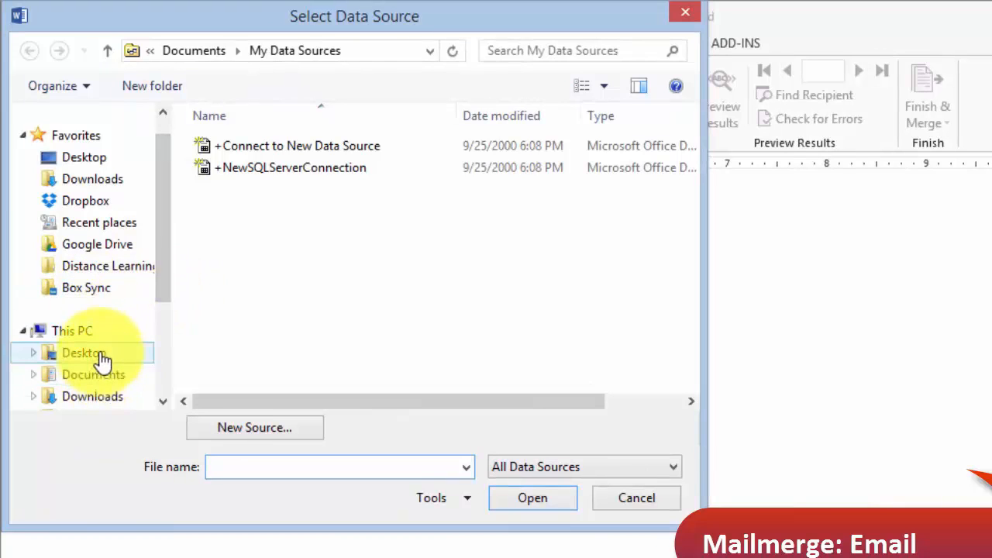
Pick the Customer table from Google Drive > BUS111-SP15 > Original Resources > Week 3 > Customer List for MailMerge.
click(99, 246)
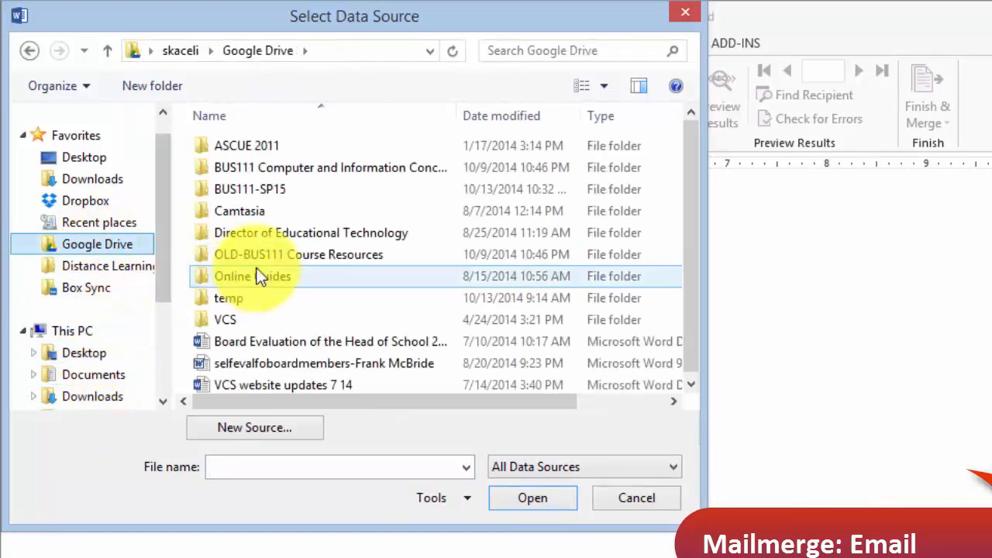
click(255, 191)
double_click(255, 189)
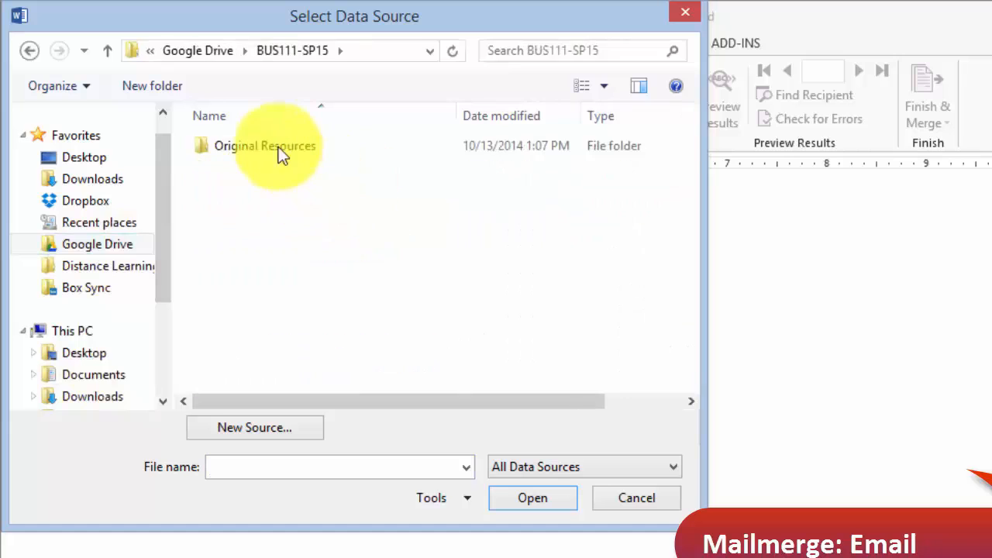
double_click(249, 148)
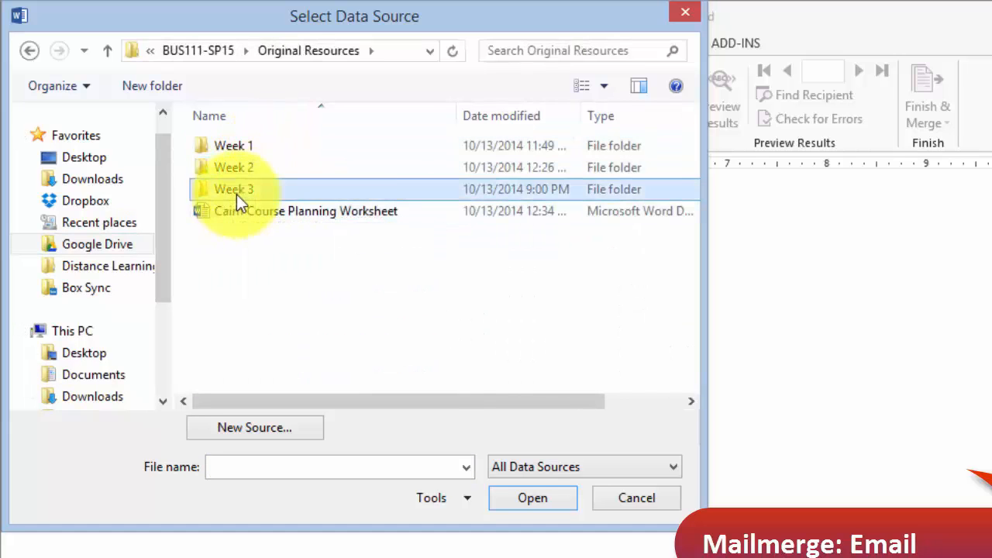
double_click(236, 189)
double_click(235, 142)
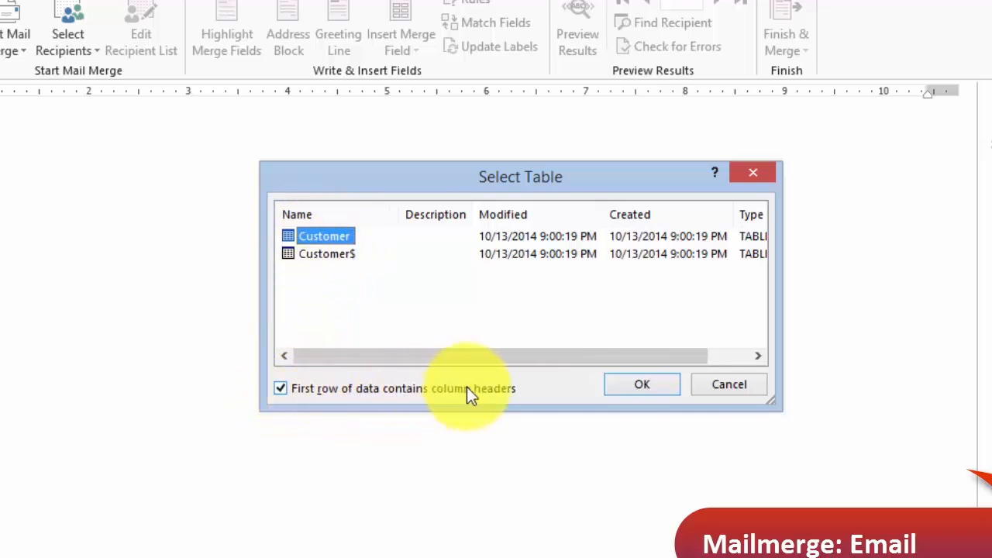
click(635, 386)
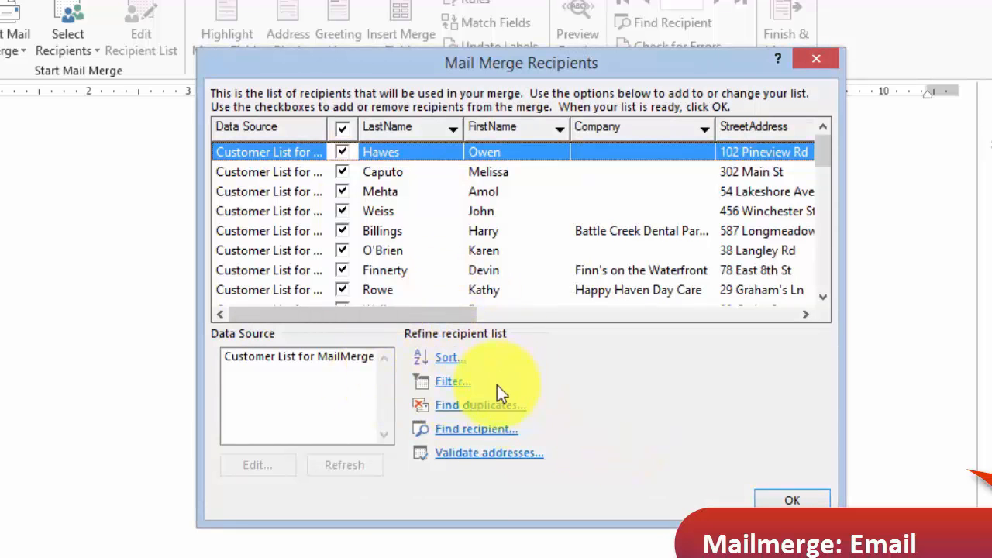
click(450, 381)
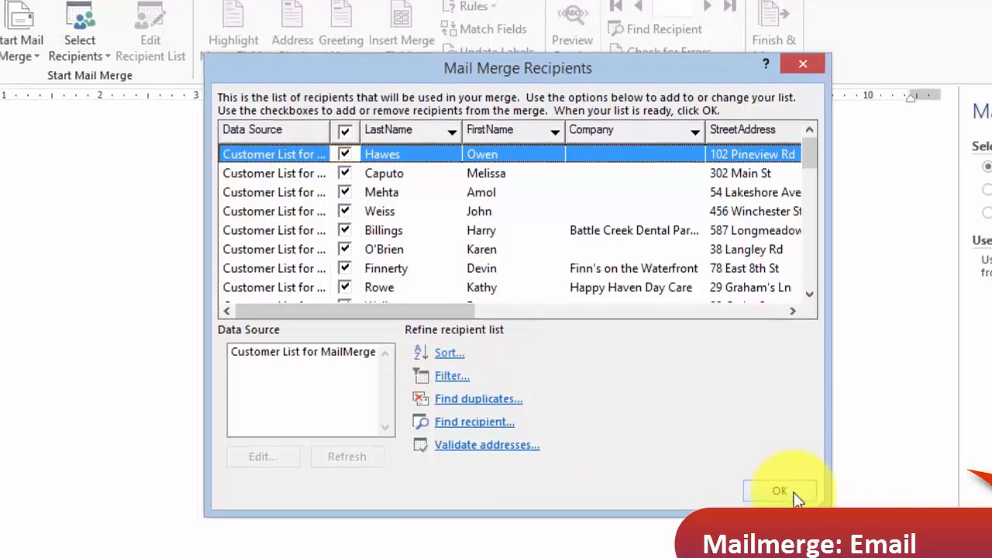
Accept the recipients and start the message with 'Dear «FirstName»'.
click(794, 493)
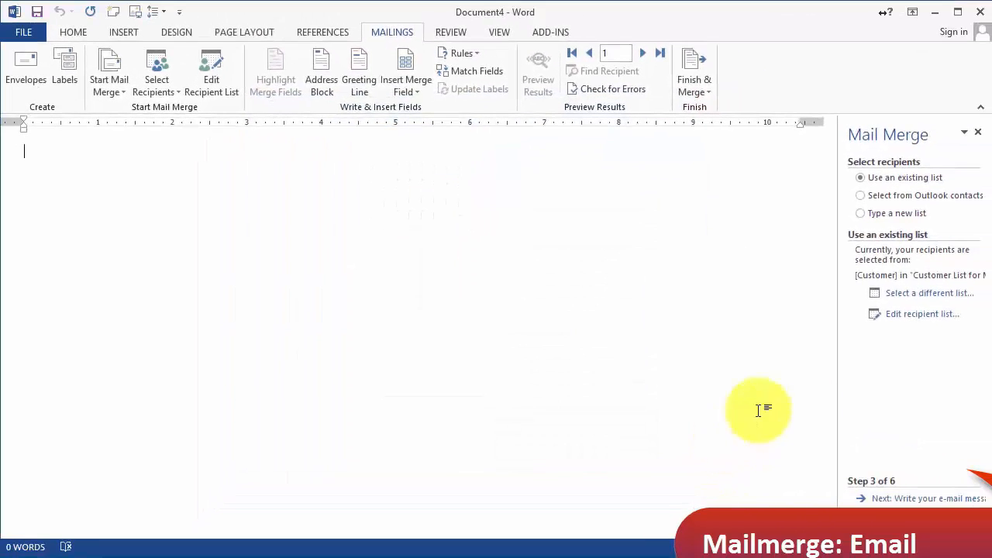
click(926, 500)
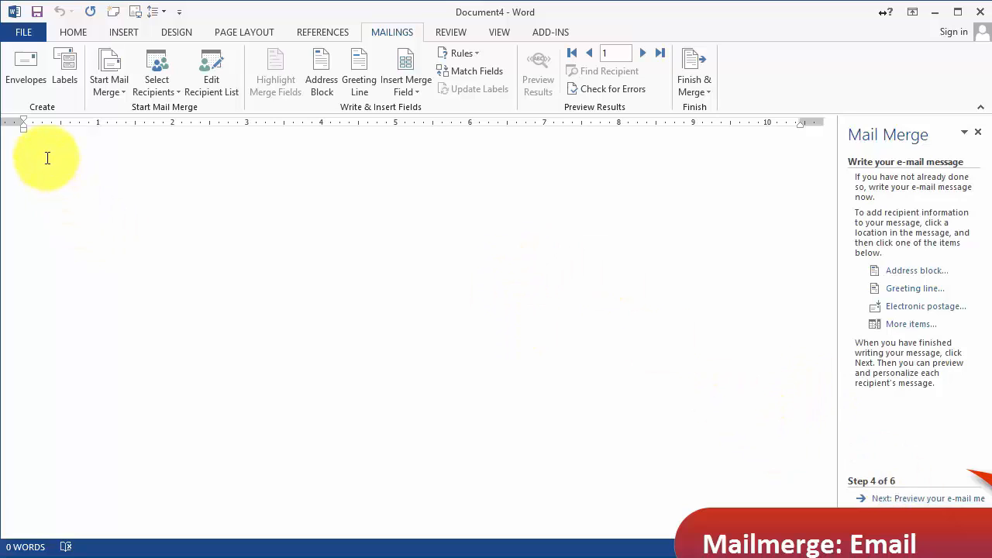
text(Dear)
click(415, 93)
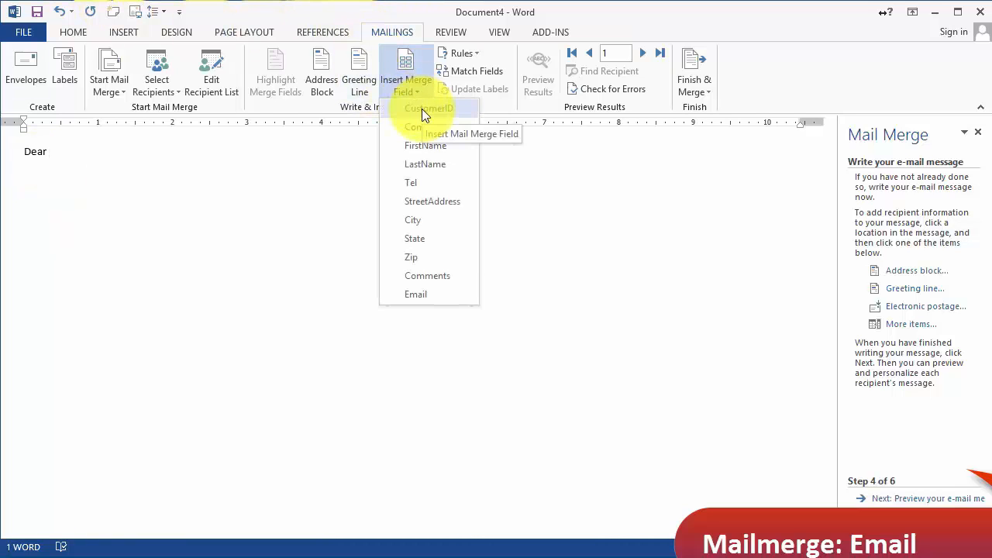
click(425, 145)
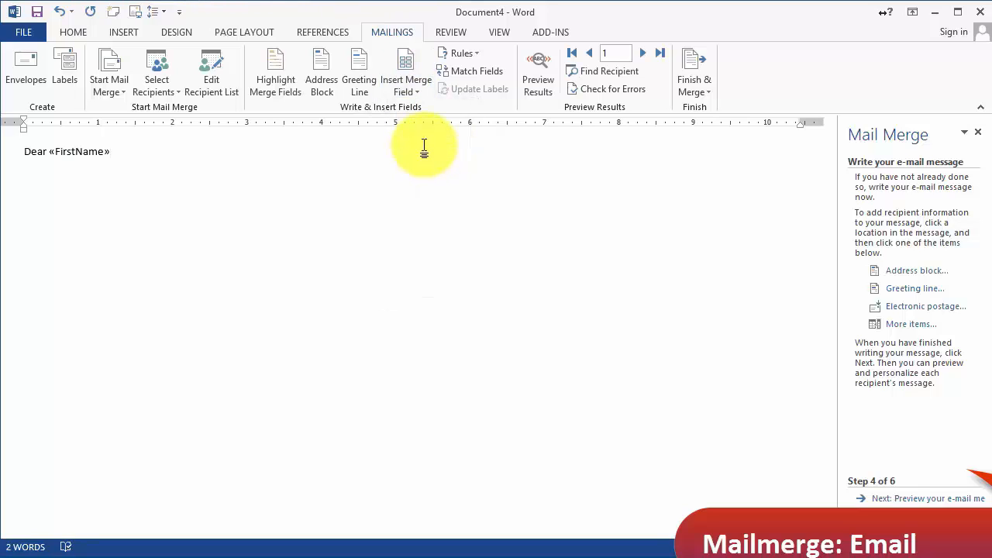
key(Return)
key(Return)
Add 'Thank you for your recent purchase order number:' followed by «CustomerID» and «Comments» fields.
text(Thank you for your recent purchase)
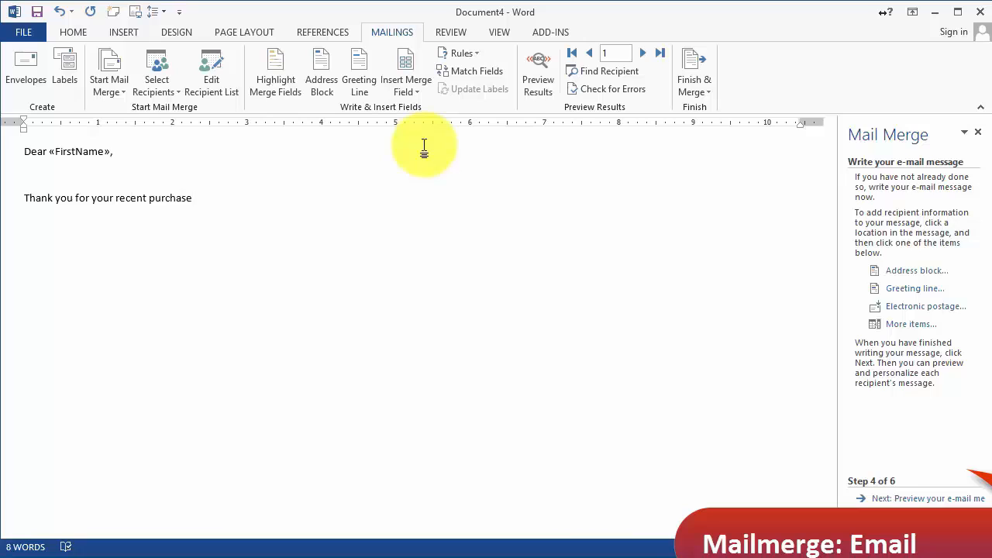
text( order number:)
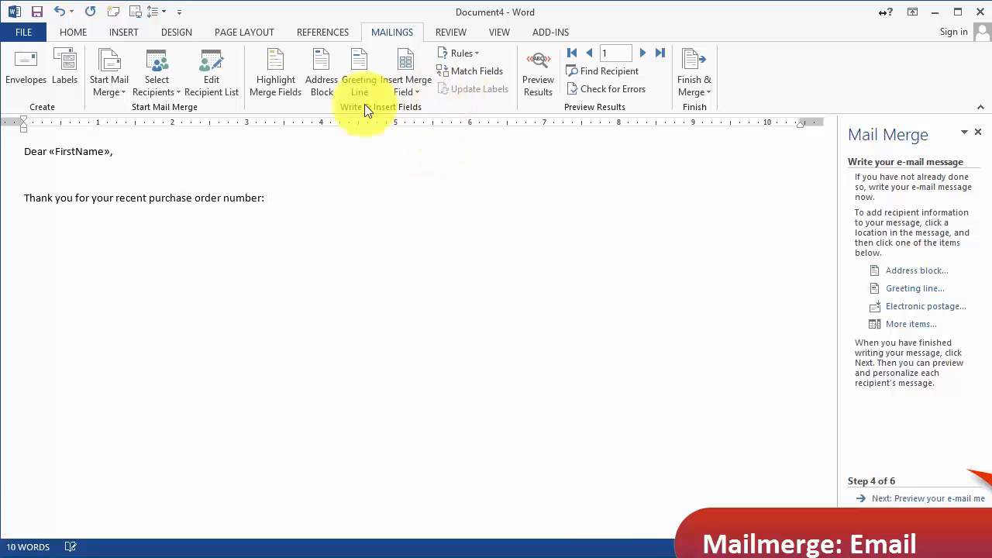
click(404, 85)
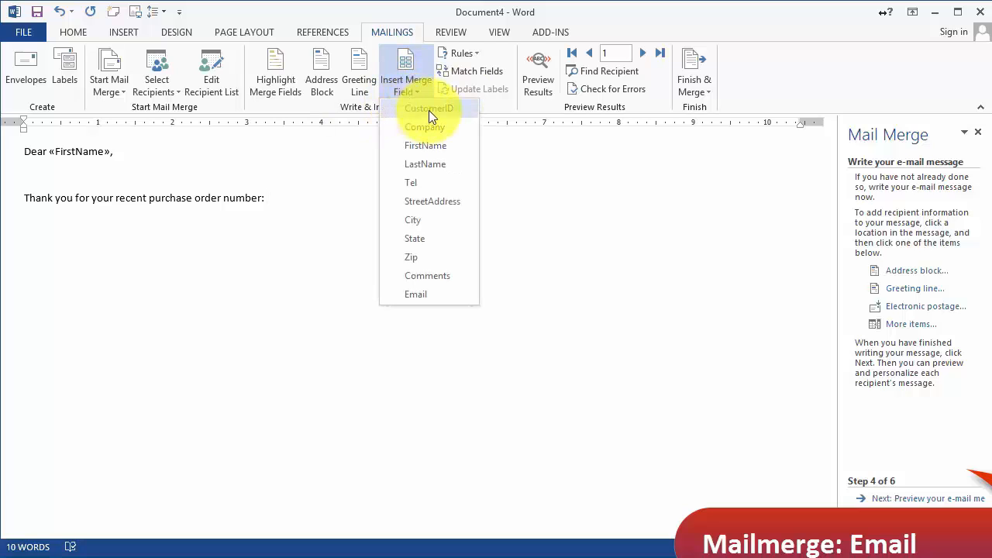
click(429, 110)
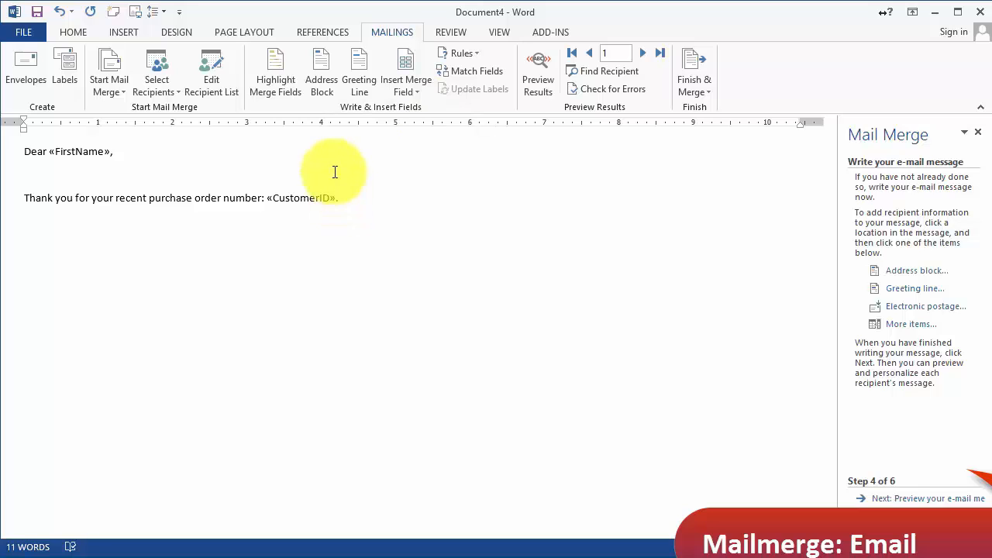
click(402, 101)
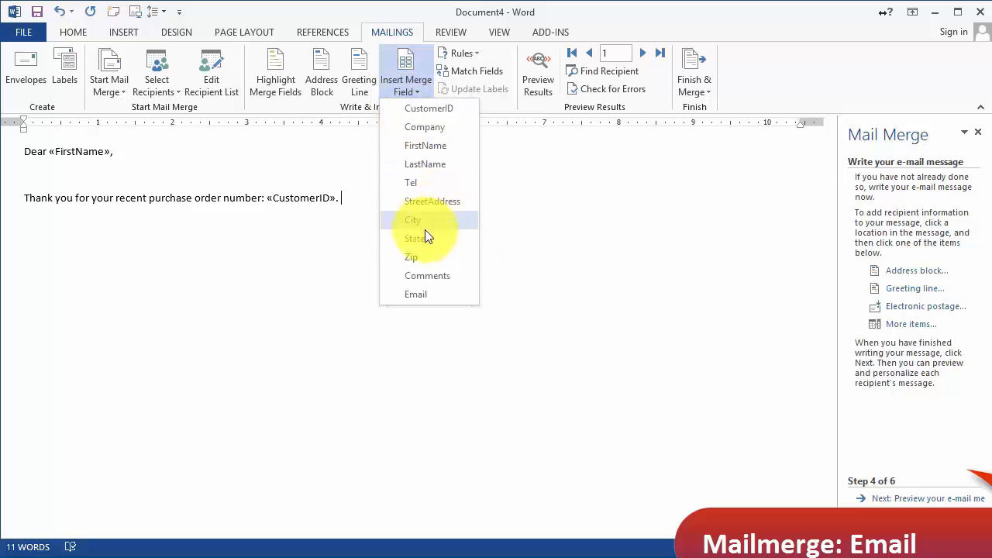
click(438, 275)
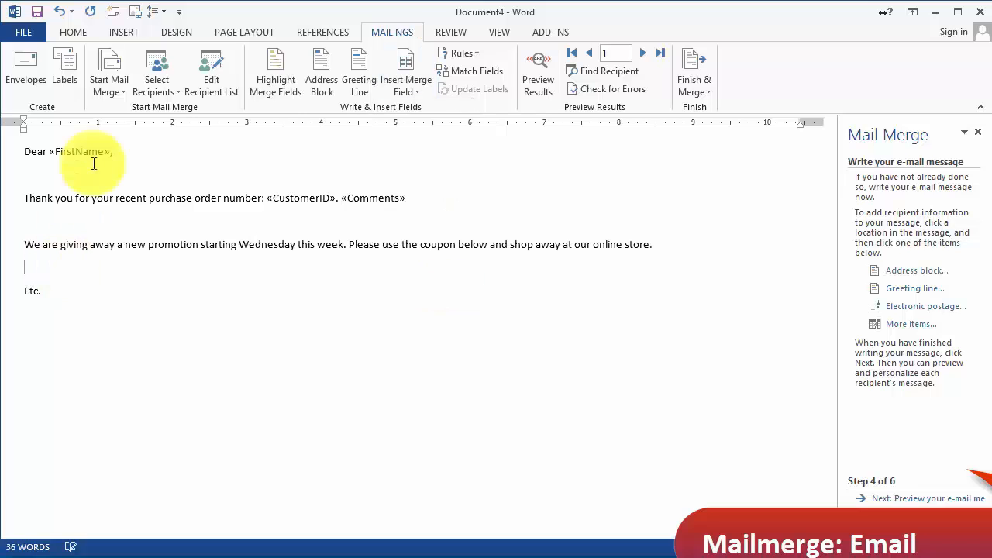
Insert a $20-off coupon image found with a Bing search for 'coupons'.
click(116, 35)
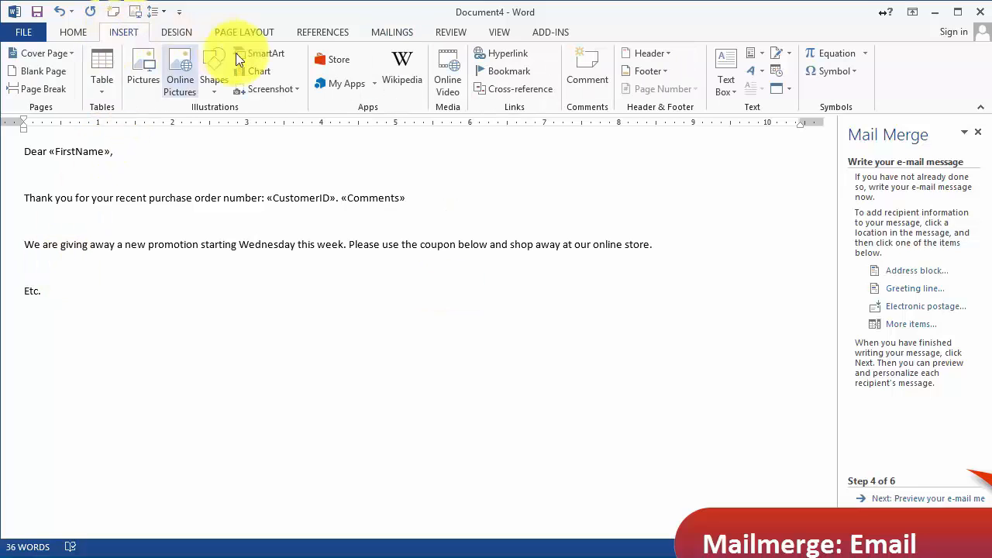
click(180, 79)
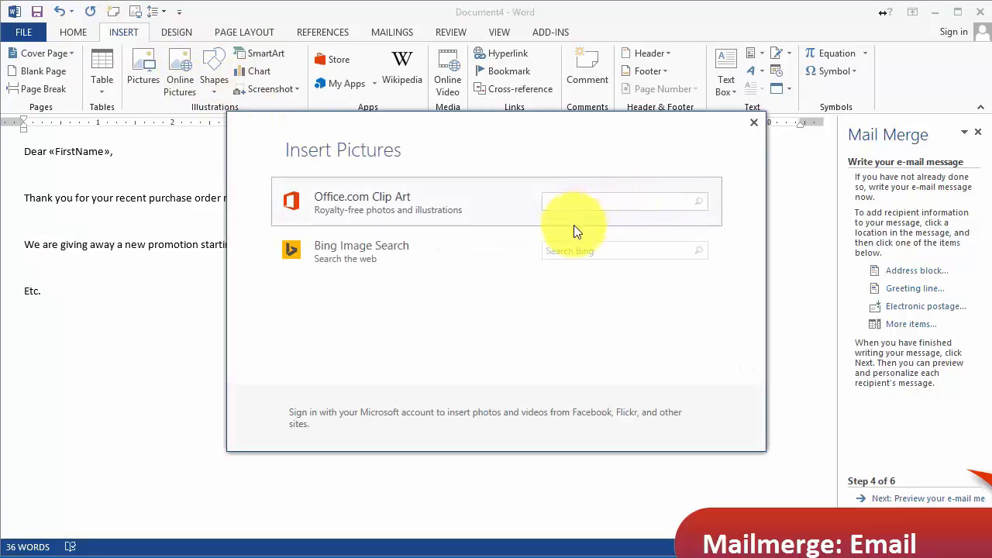
click(582, 246)
text(cou)
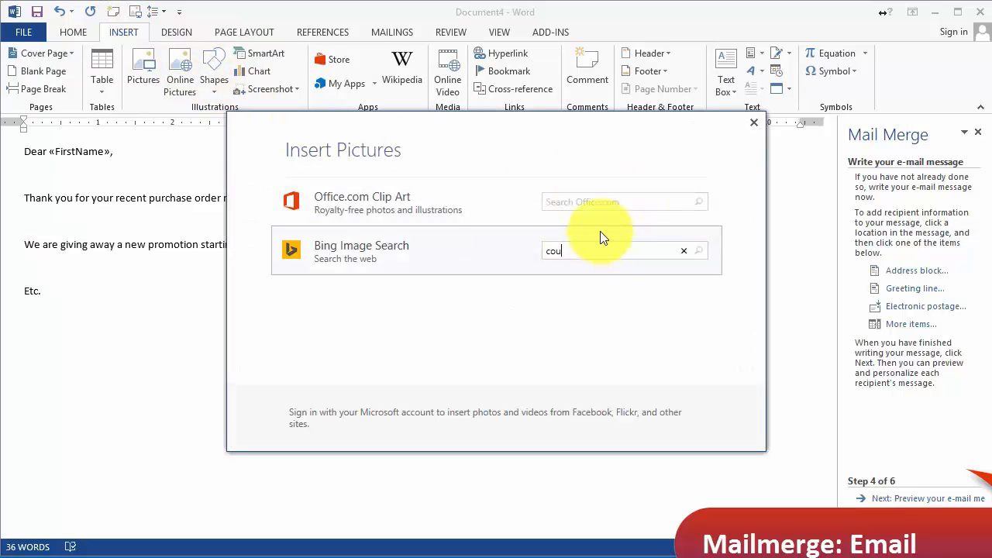
text(pons)
key(Return)
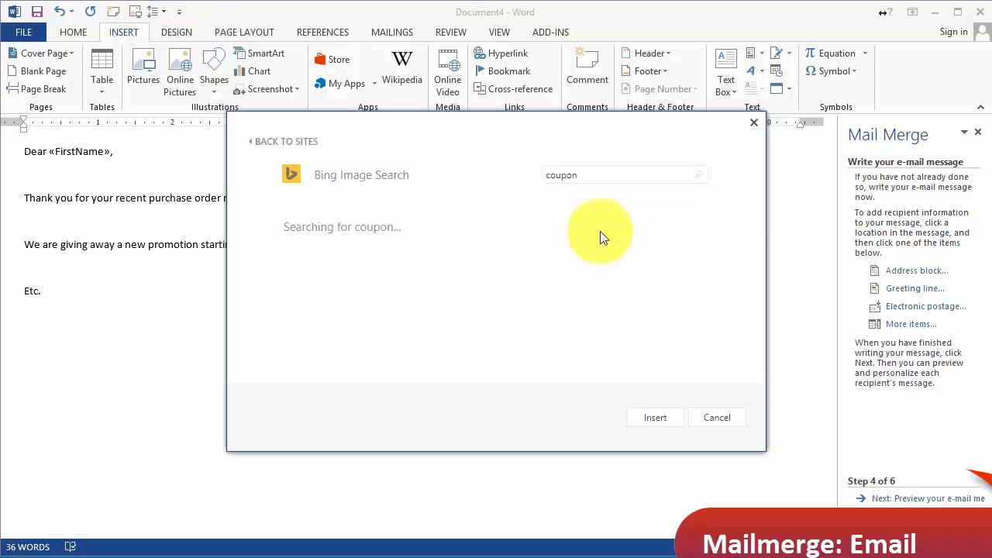
click(695, 258)
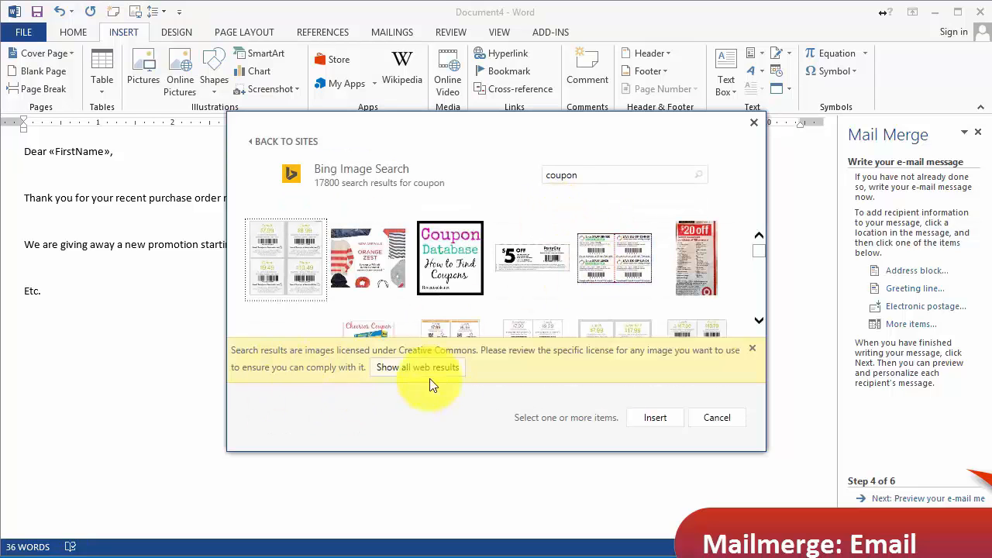
click(655, 417)
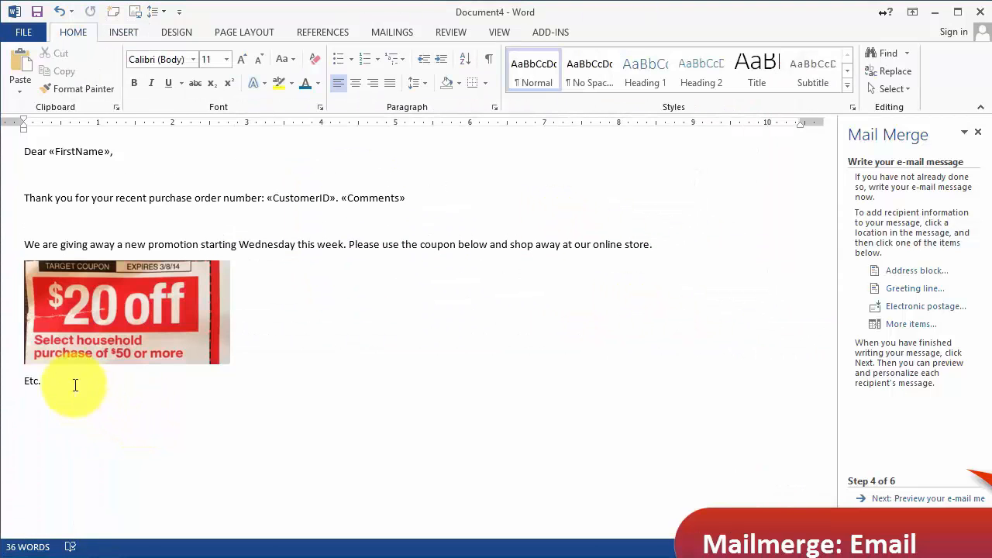
Remove the blank lines above the promotion paragraph and below the greeting, then preview the e-mails.
drag(25, 380, 35, 418)
click(63, 421)
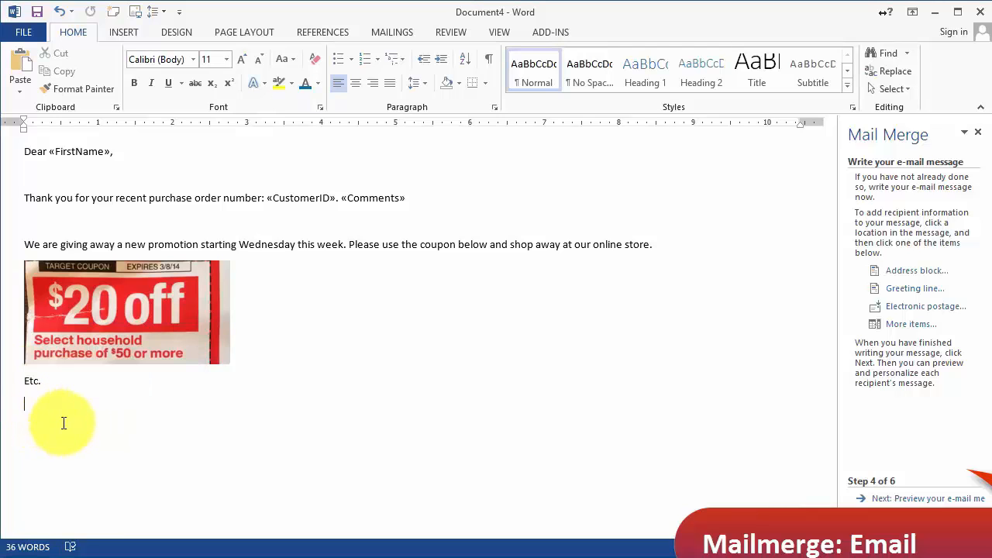
click(82, 222)
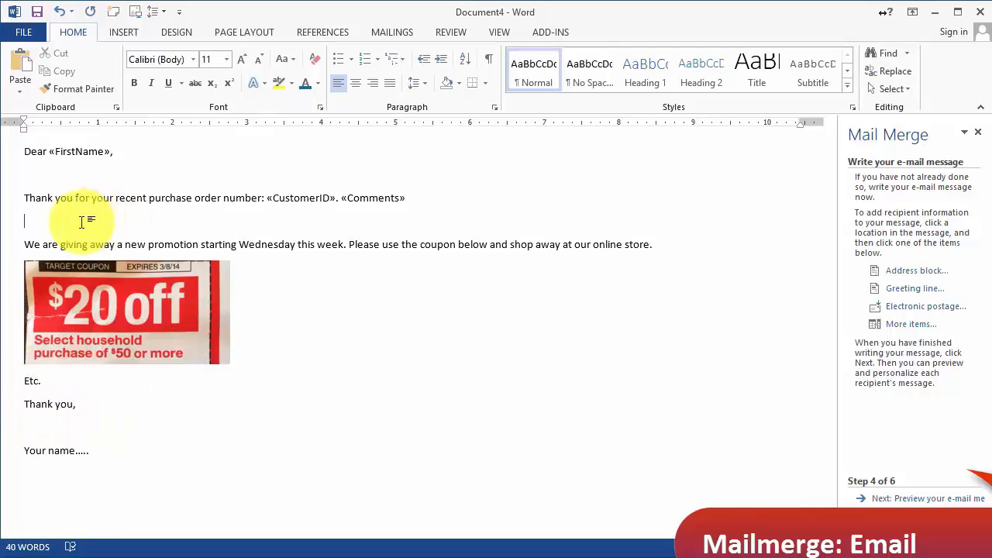
key(BackSpace)
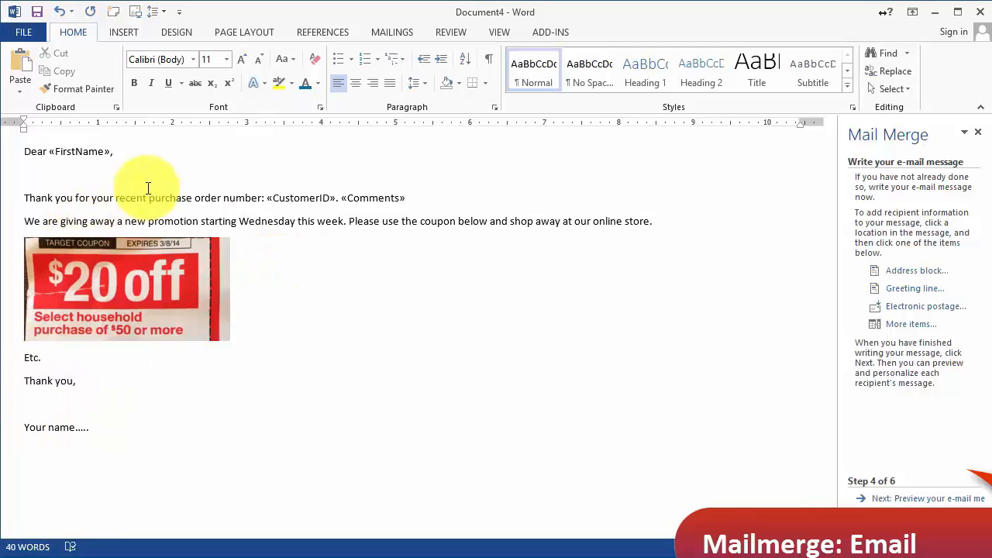
click(72, 178)
key(BackSpace)
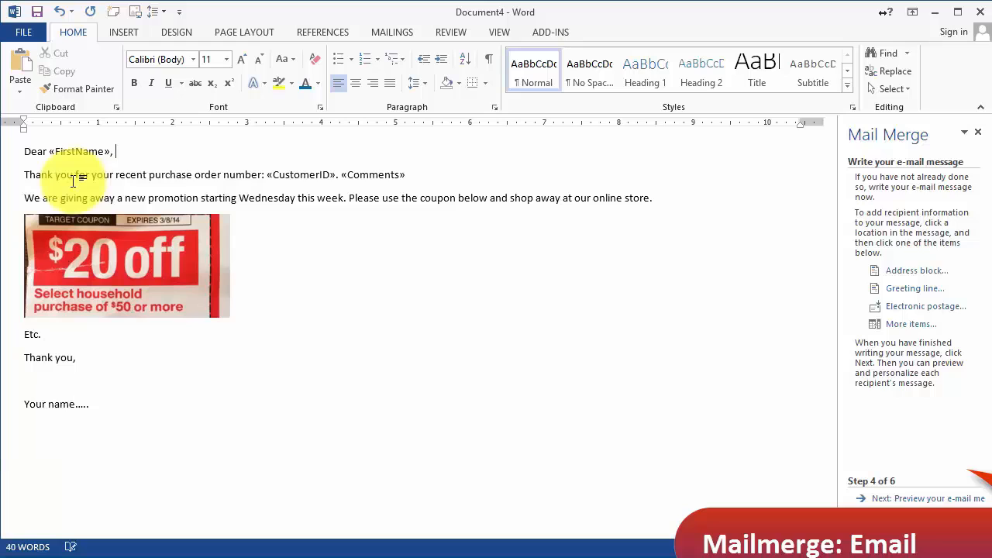
click(937, 500)
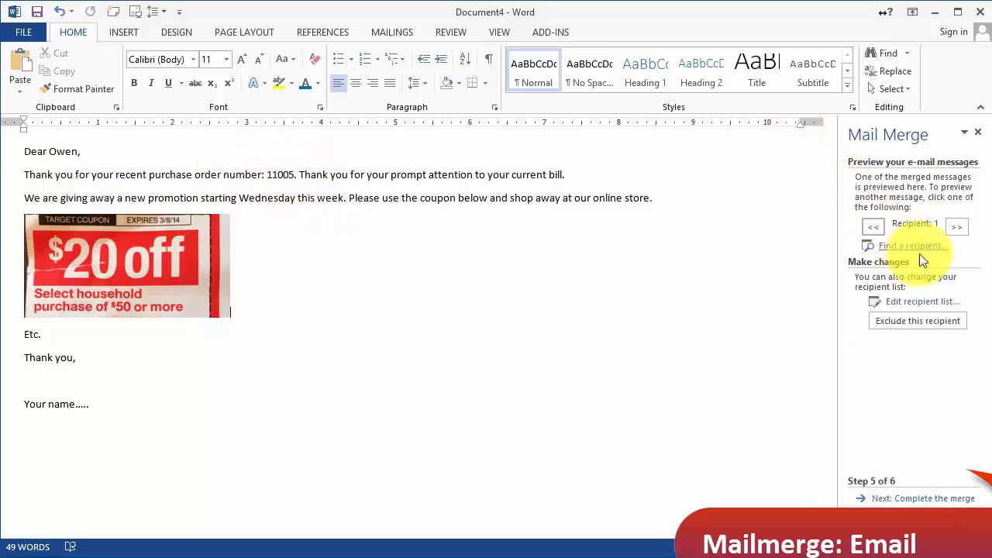
Page through the merged e-mail previews up to recipient 16.
click(957, 230)
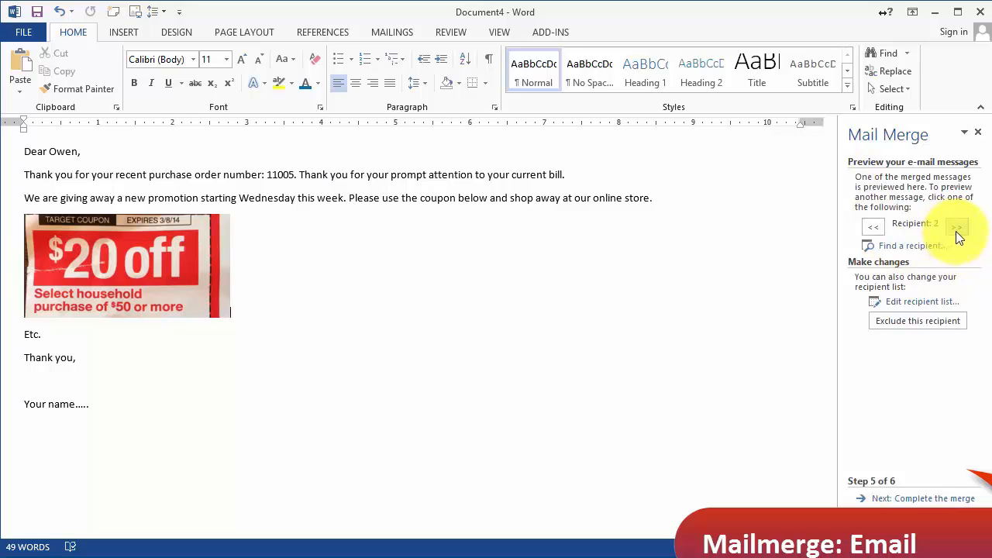
click(958, 230)
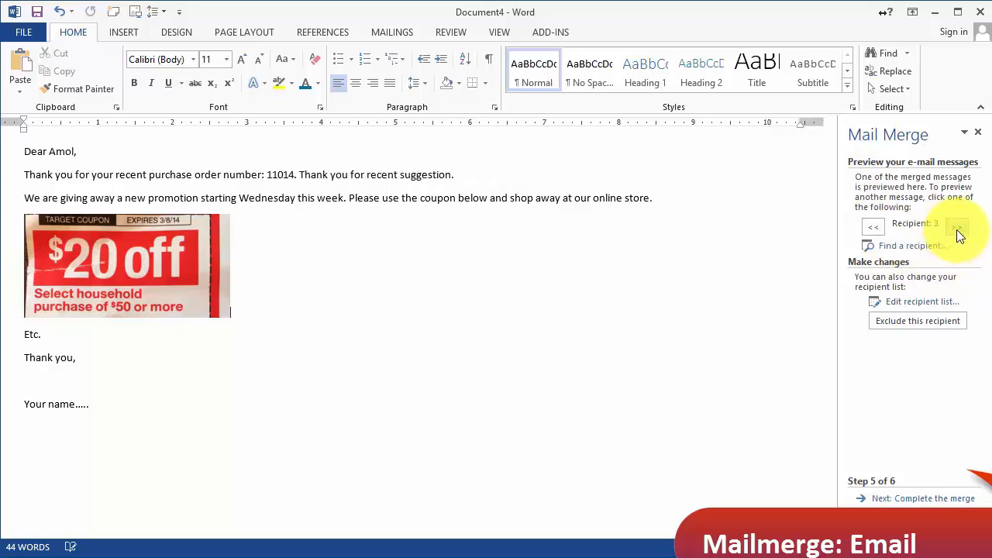
click(958, 230)
click(958, 229)
click(958, 229)
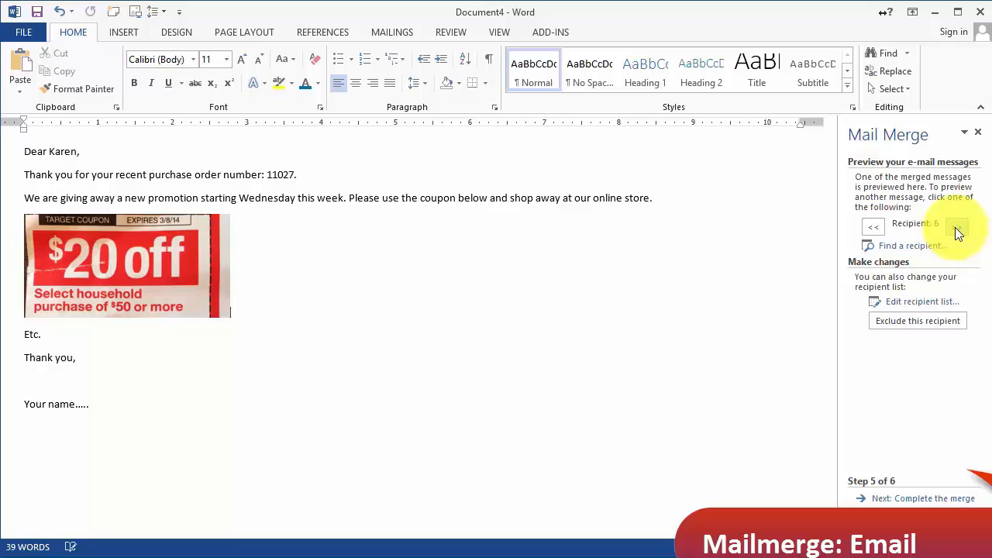
click(958, 229)
click(958, 230)
click(958, 230)
click(958, 230)
click(959, 228)
click(959, 227)
click(959, 228)
click(960, 228)
click(959, 227)
click(960, 228)
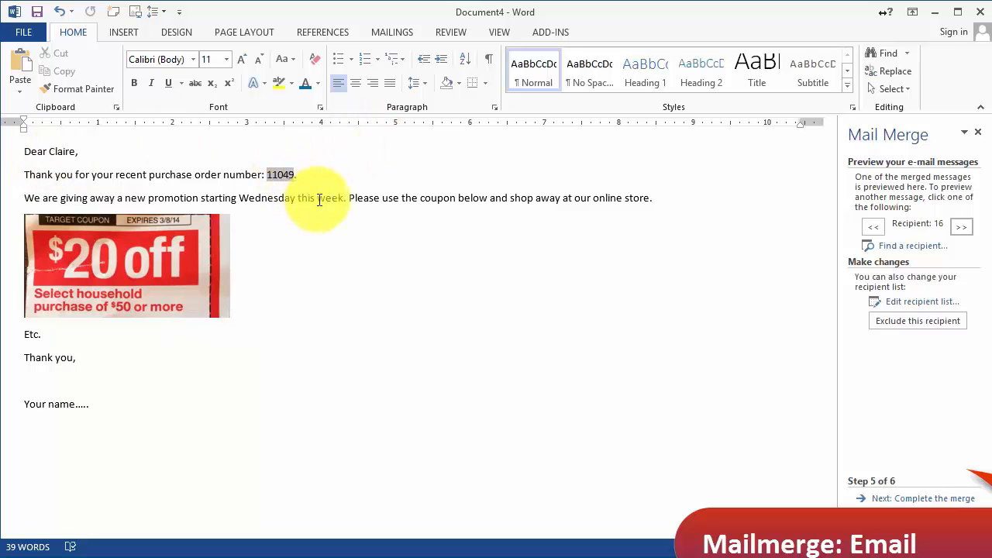
Merge to e-mail with To: Email, subject 'New promotion at .....', and HTML format.
click(946, 500)
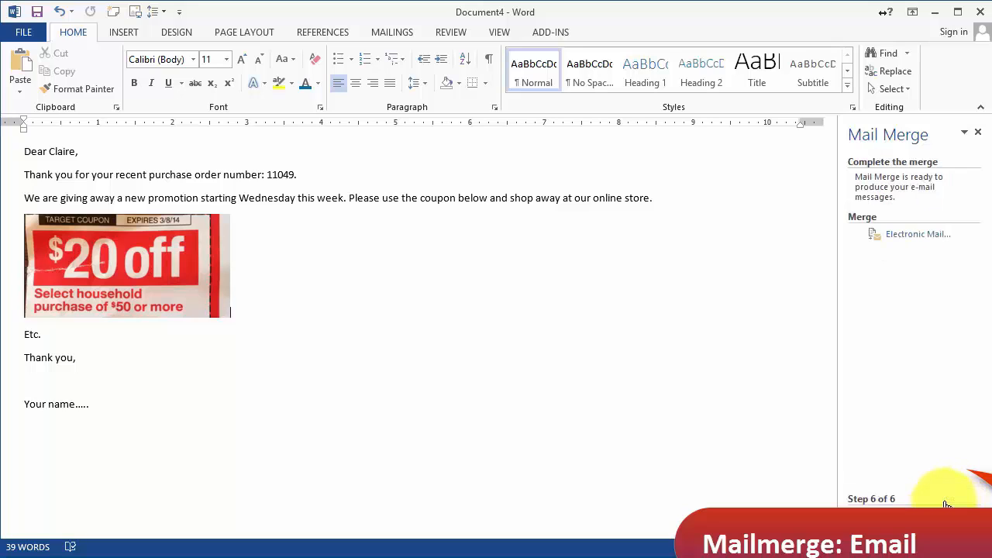
click(919, 235)
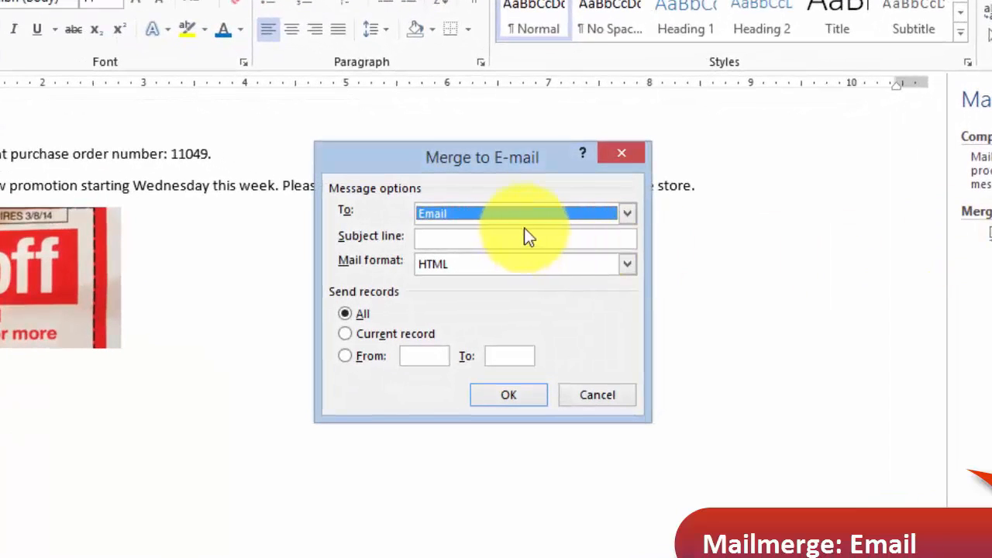
click(421, 212)
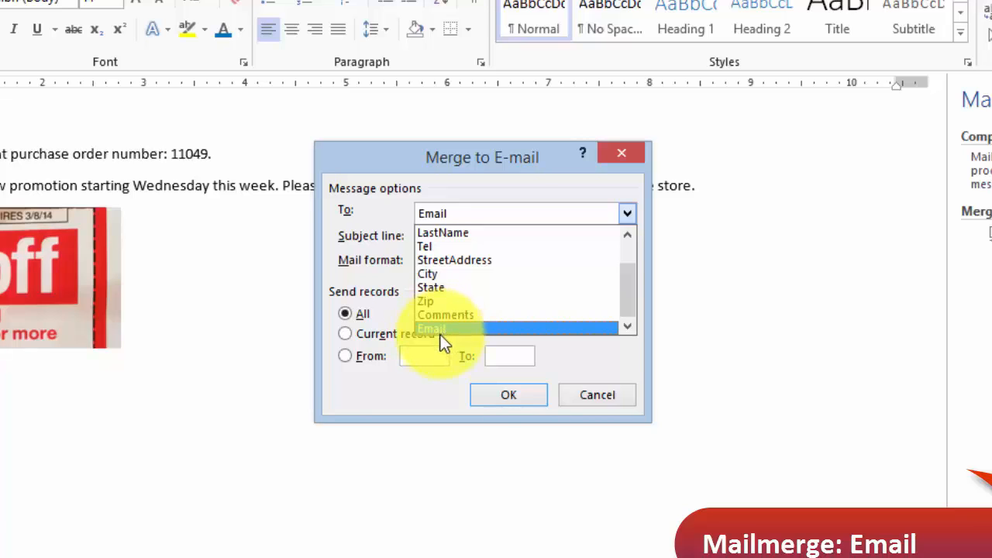
click(444, 333)
click(458, 238)
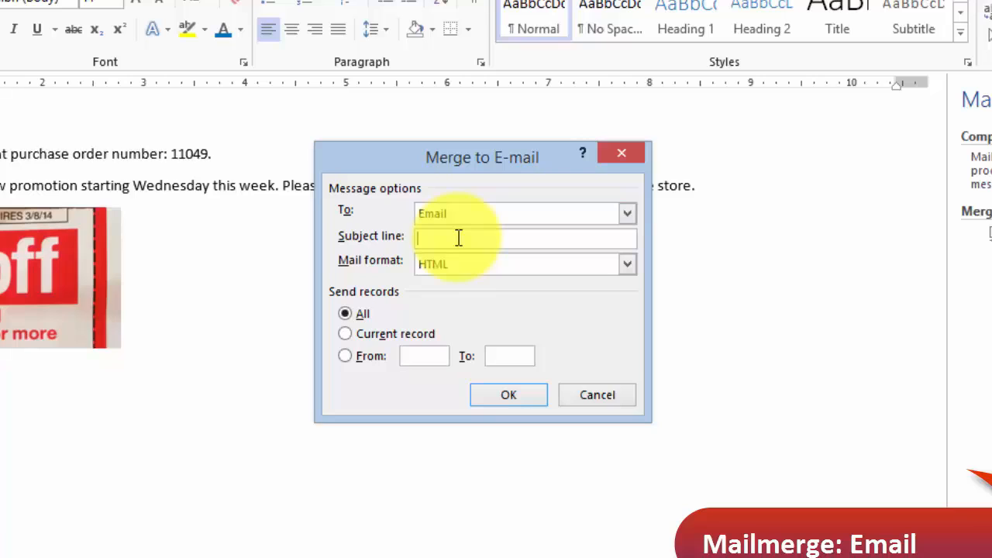
text(New promotion at .....)
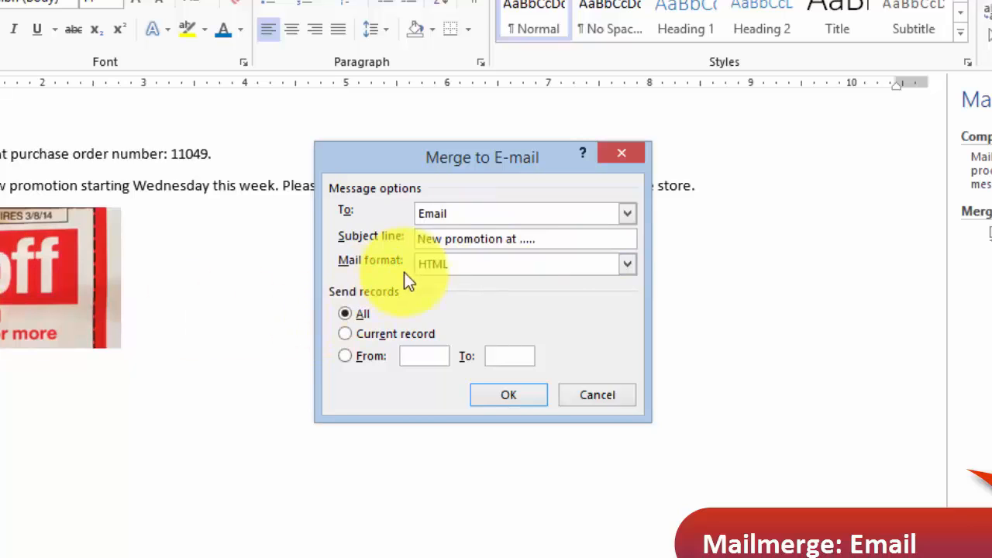
click(444, 266)
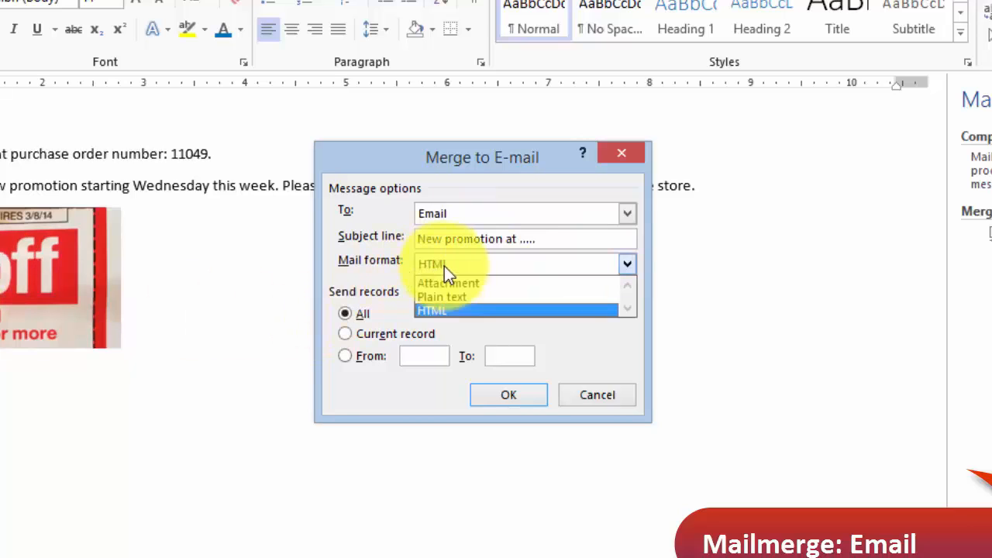
click(444, 266)
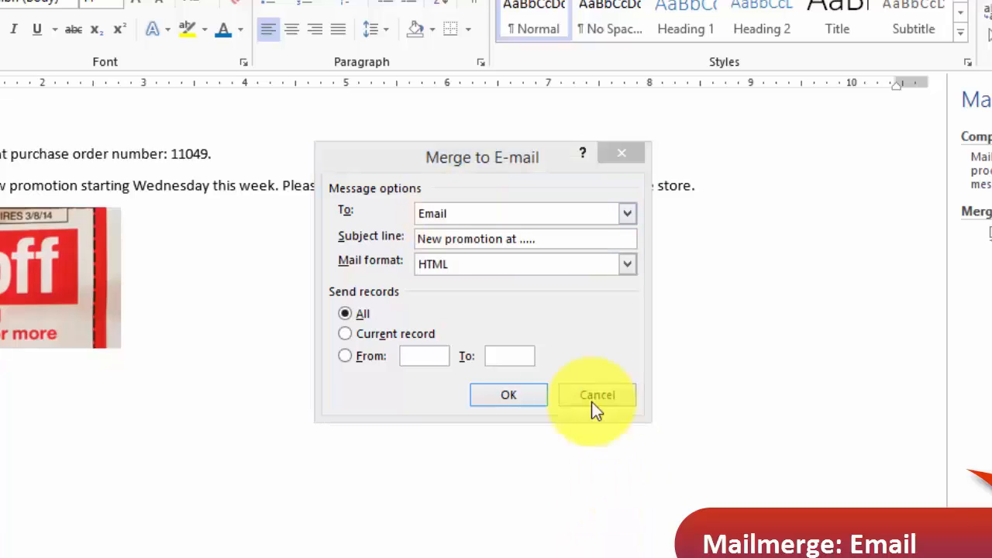
click(513, 396)
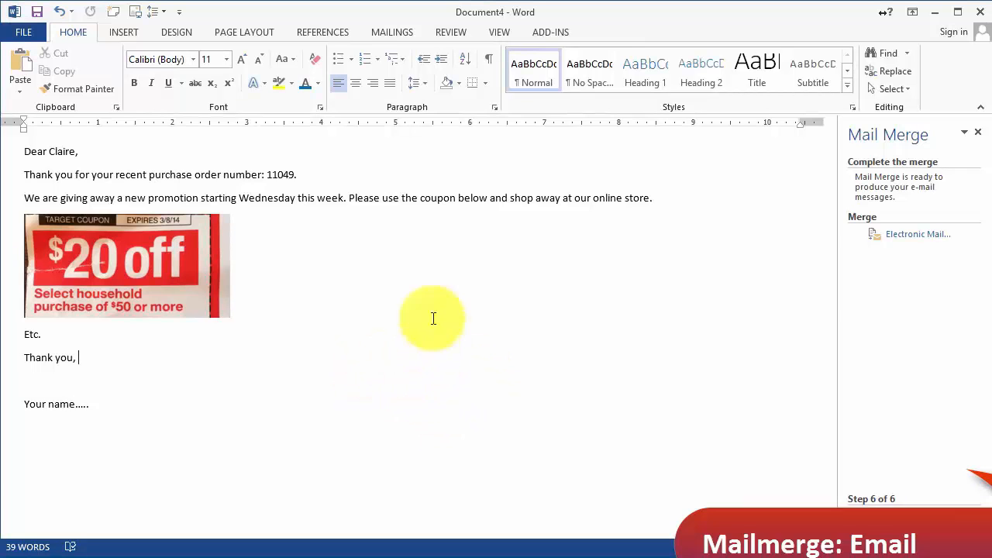
Step back to editing the message, check the greeting line, and bring up Save As.
click(899, 500)
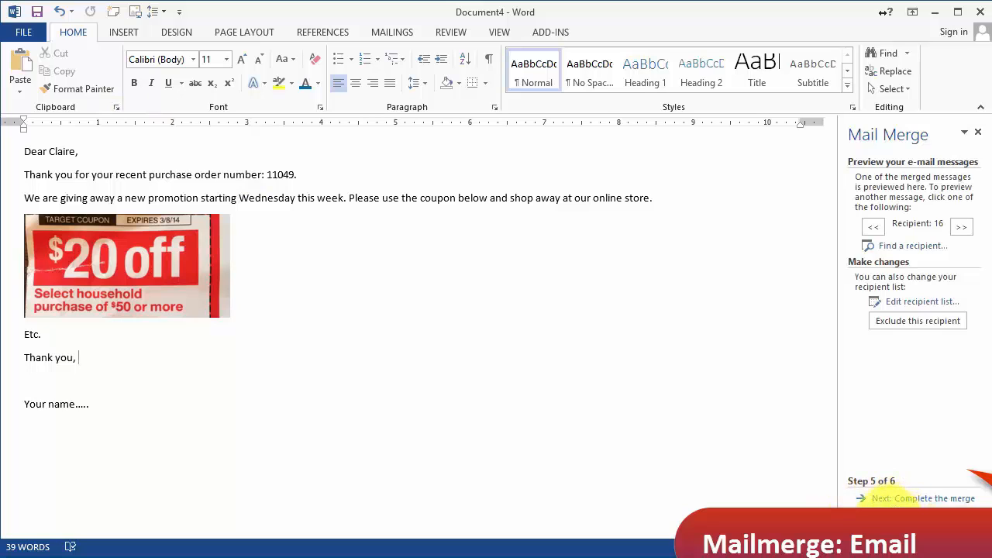
click(891, 515)
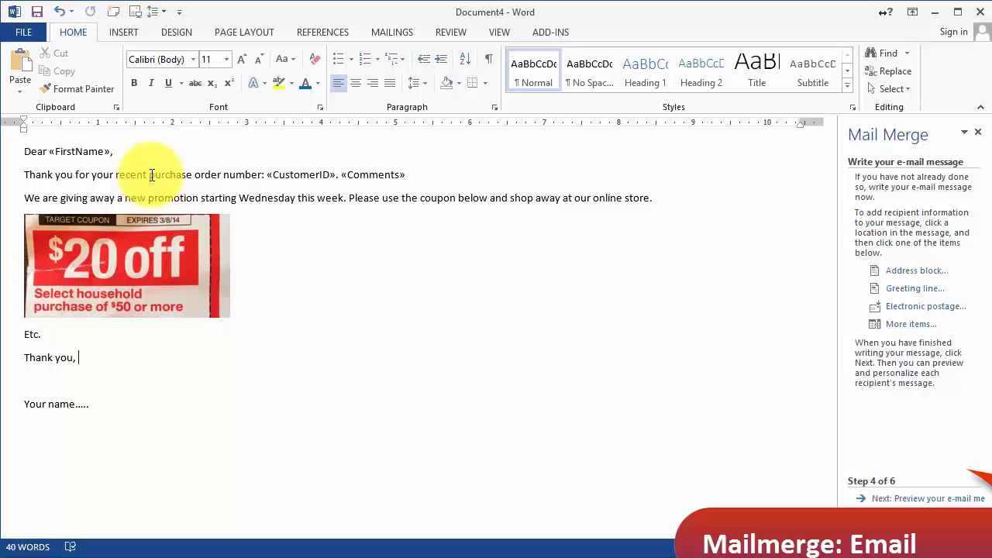
click(117, 150)
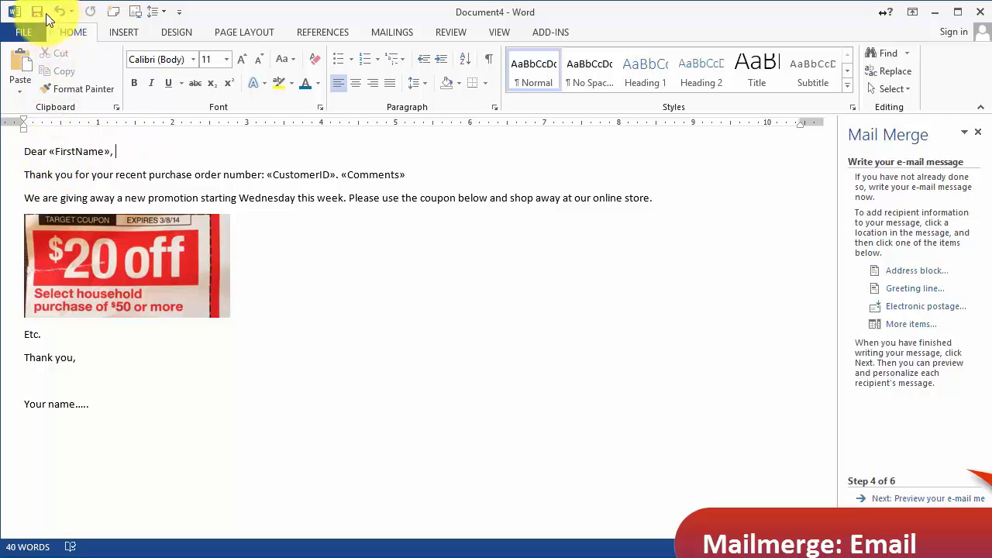
click(61, 151)
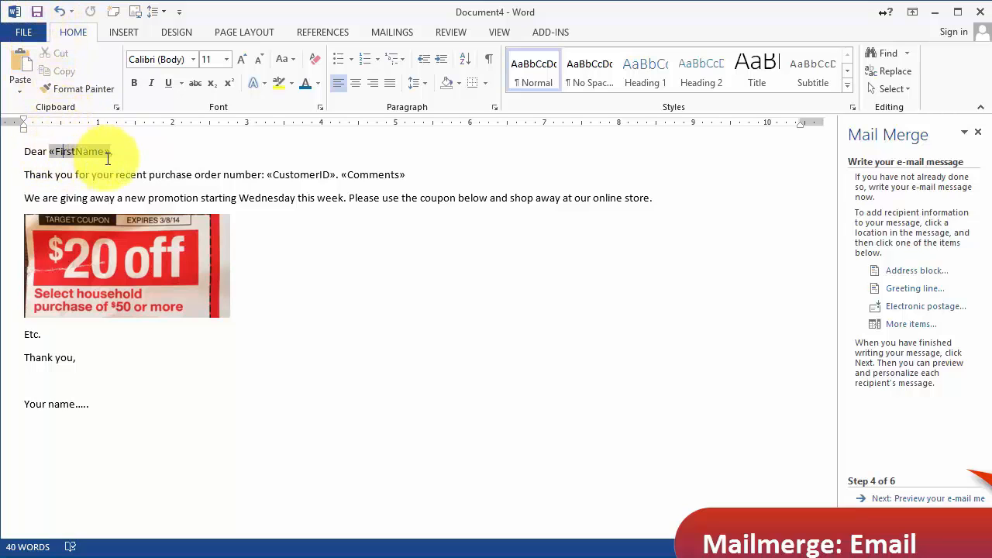
click(122, 138)
click(36, 11)
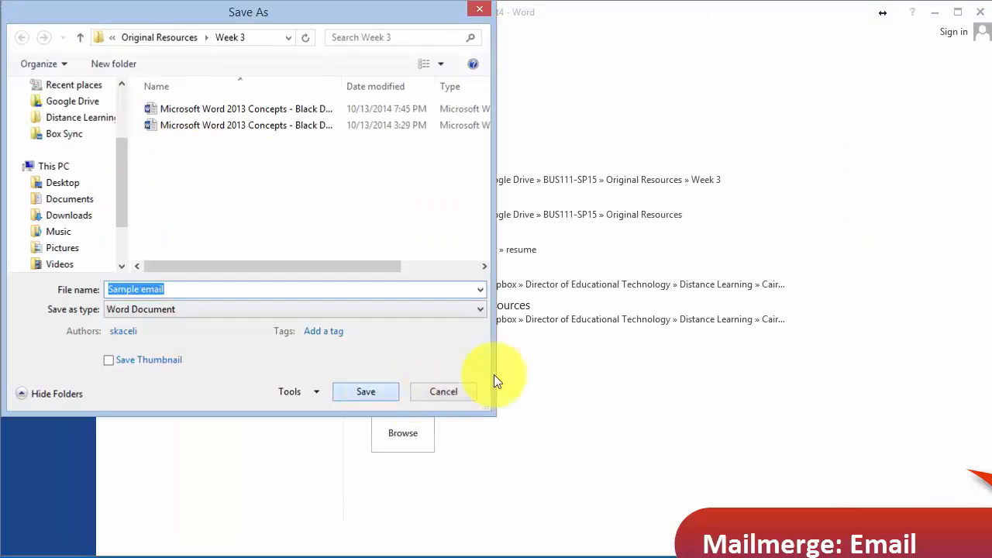
Save the message as Sample email and start a new blank document in a fresh Word window.
key(Return)
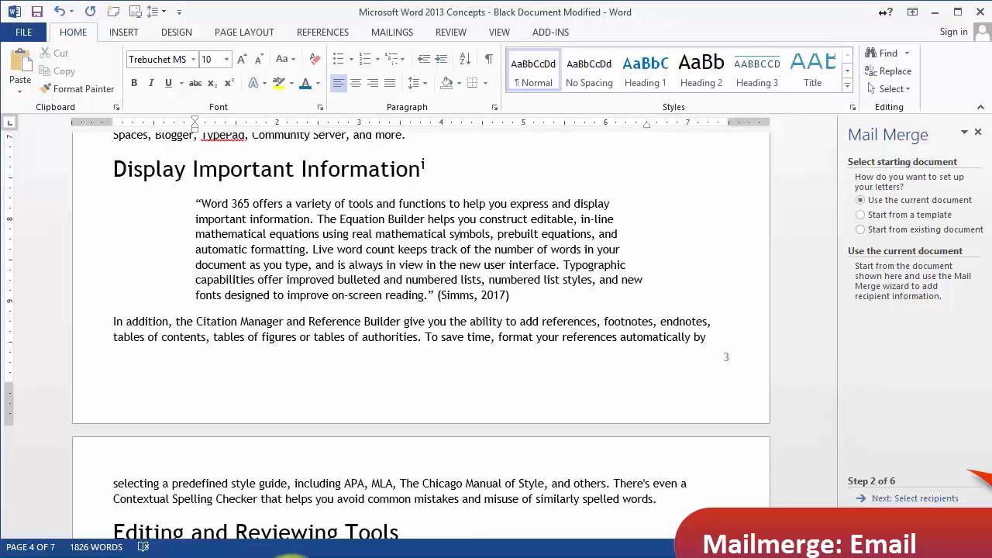
right_click(294, 554)
click(248, 510)
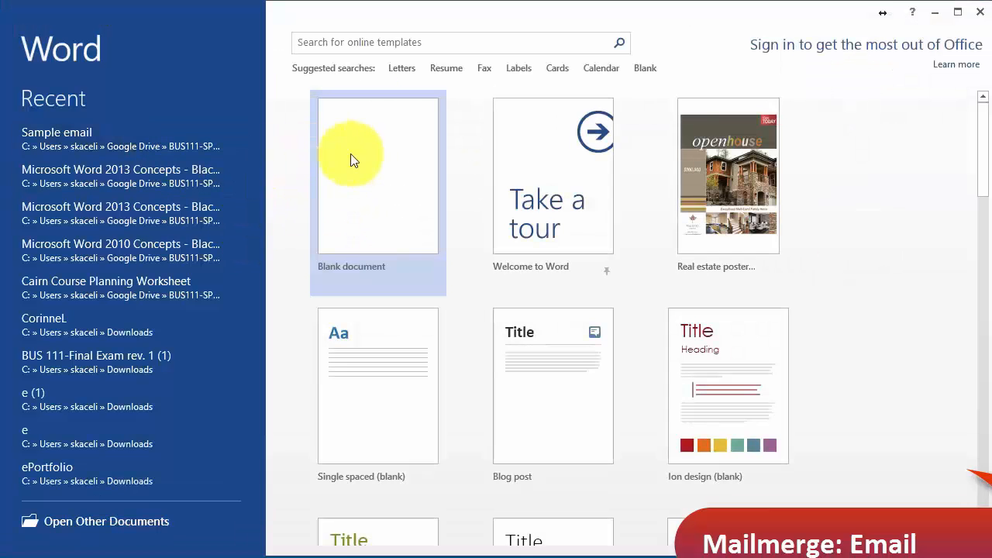
click(350, 159)
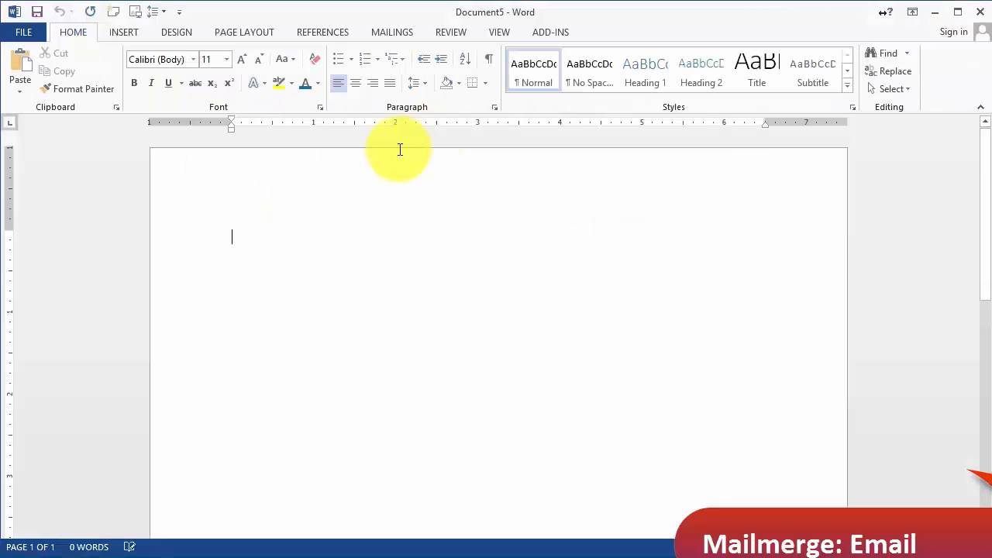
Reopen Sample email from the recent documents and accept the Customer SQL query prompt.
click(29, 34)
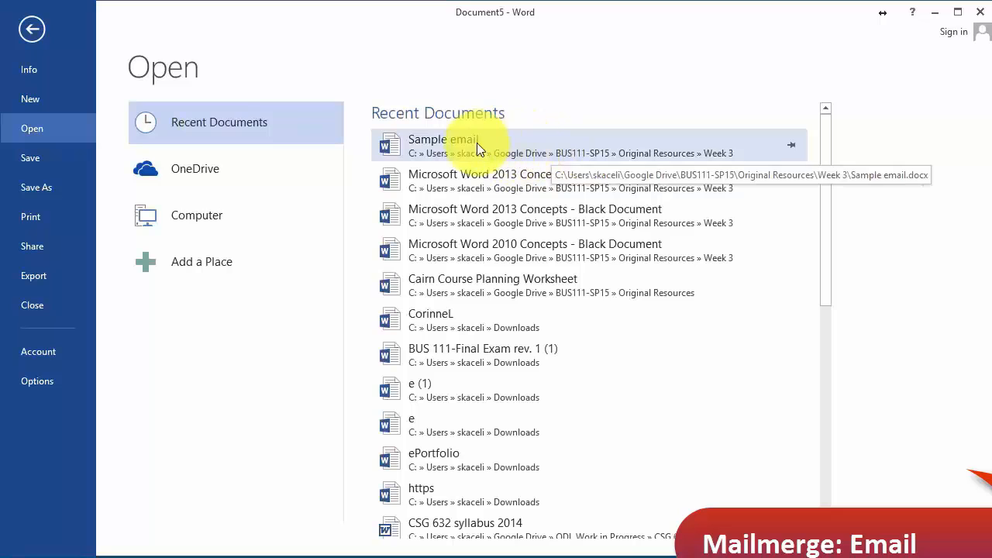
click(457, 141)
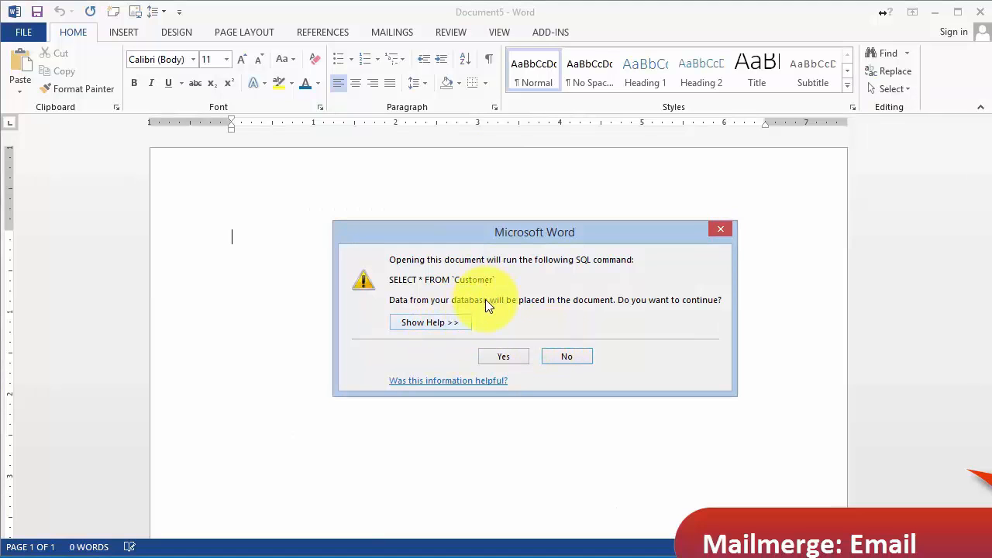
click(516, 355)
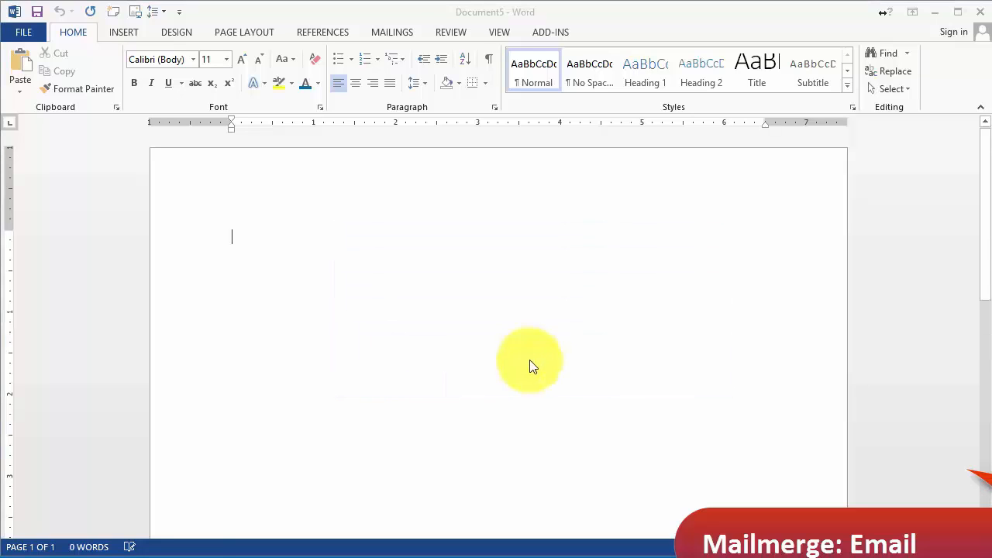
Restart the e-mail merge with the Step-by-Step Mail Merge Wizard.
click(442, 240)
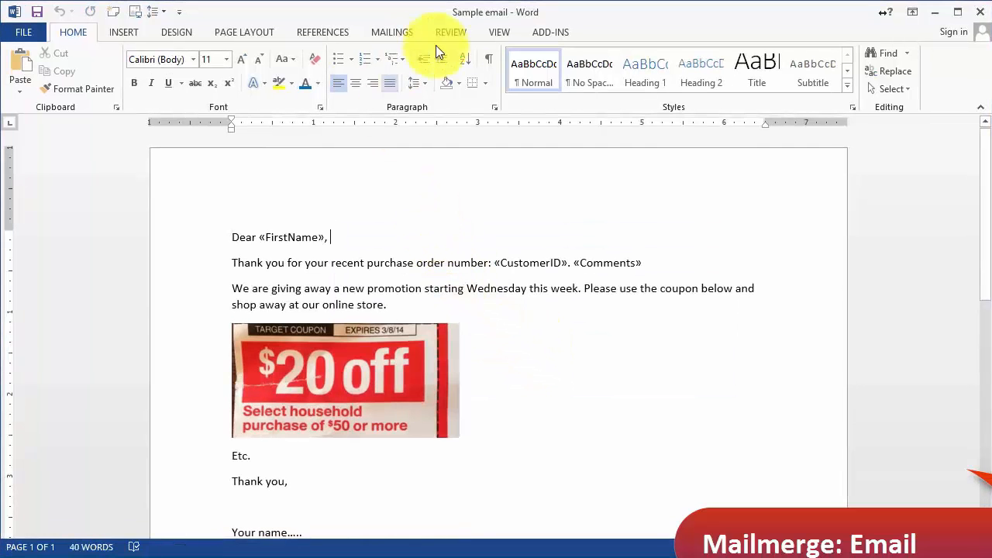
click(392, 31)
click(108, 72)
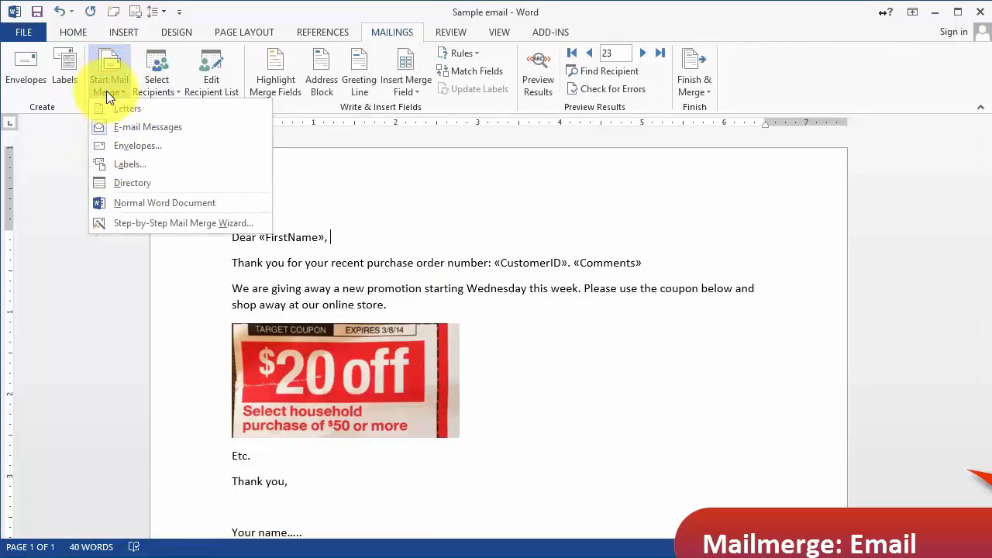
click(177, 224)
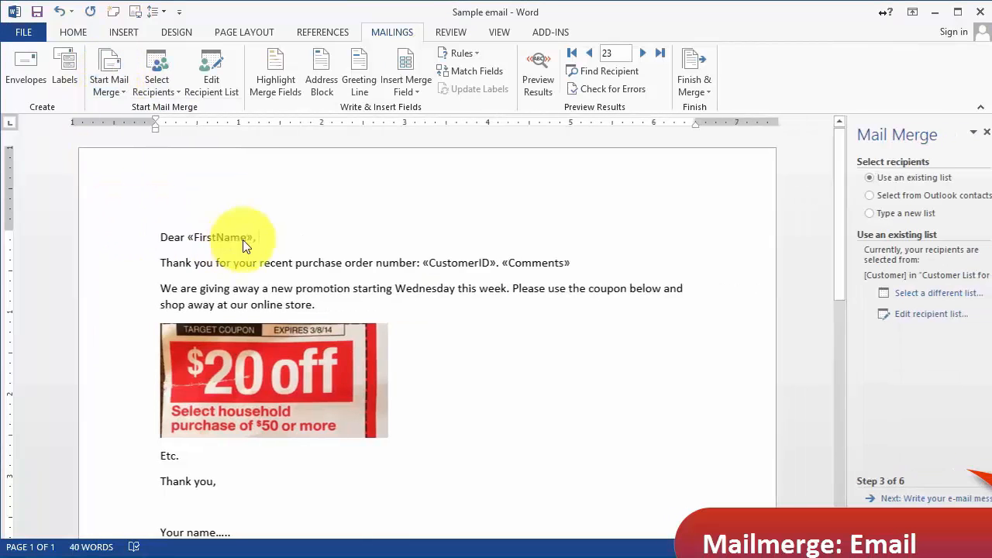
Preview the merged messages for the next three recipients, then complete the merge to e-mail.
click(933, 501)
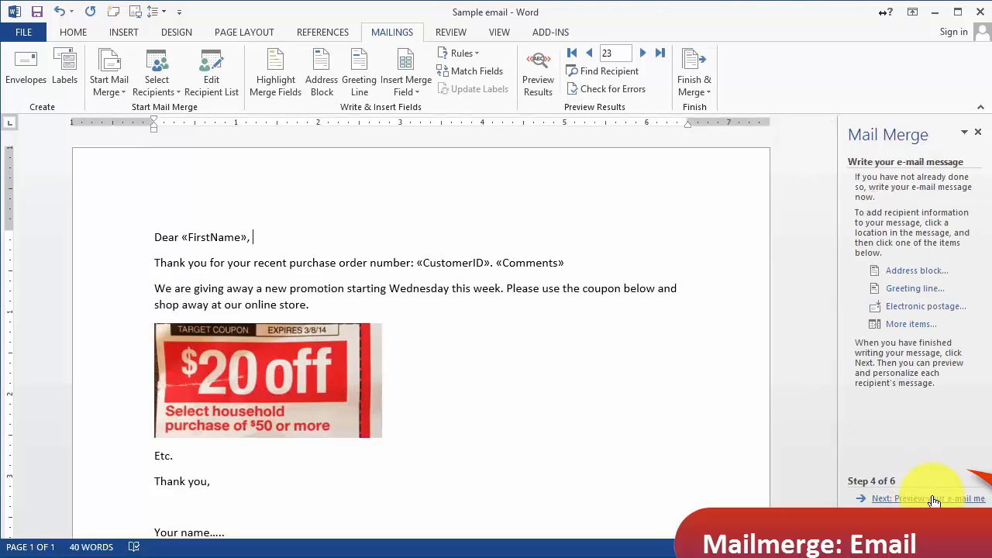
click(945, 500)
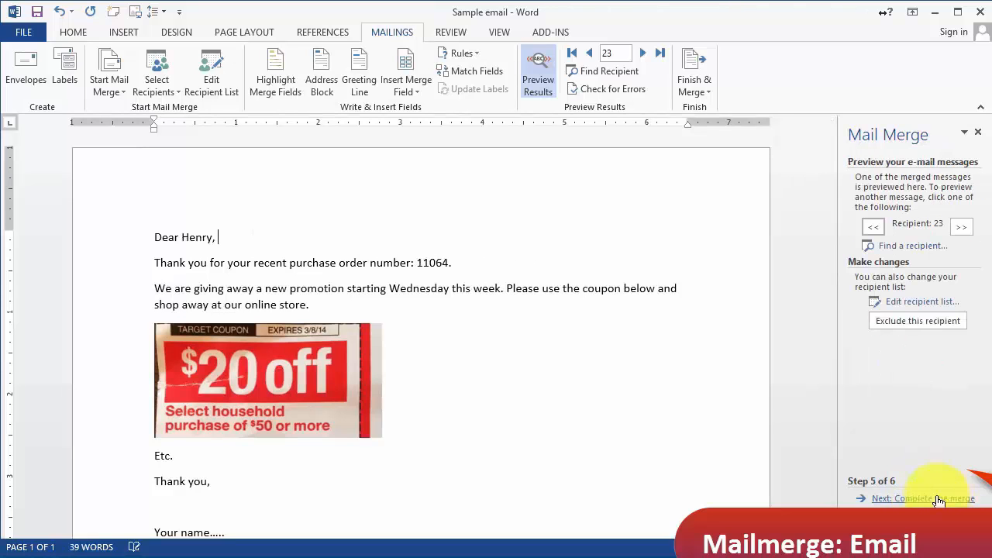
click(644, 54)
click(644, 55)
click(644, 55)
click(644, 54)
click(644, 55)
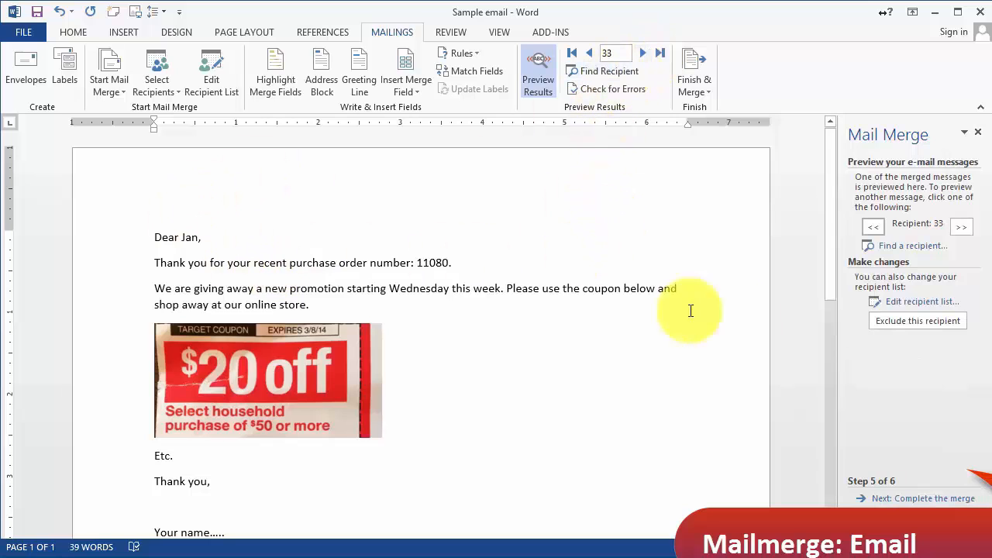
click(937, 499)
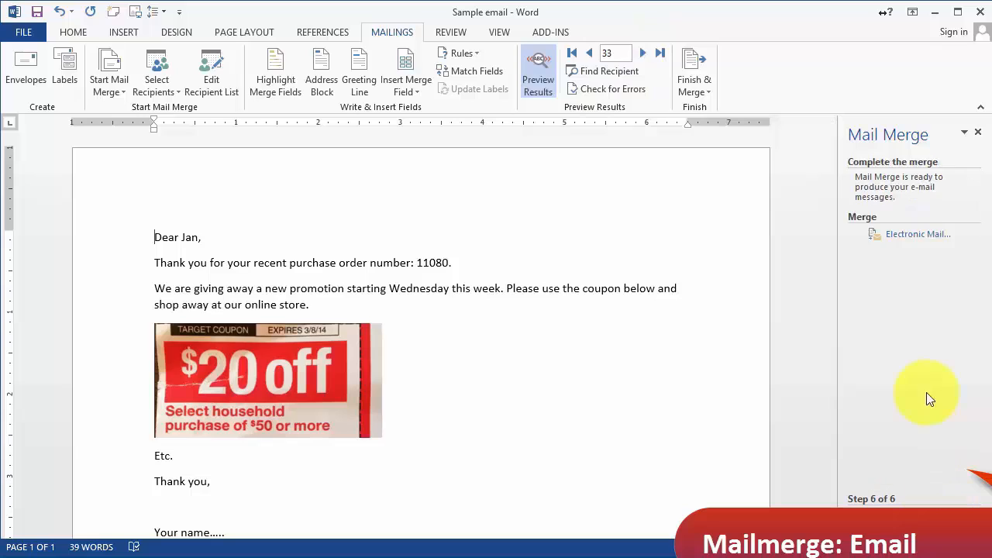
click(918, 239)
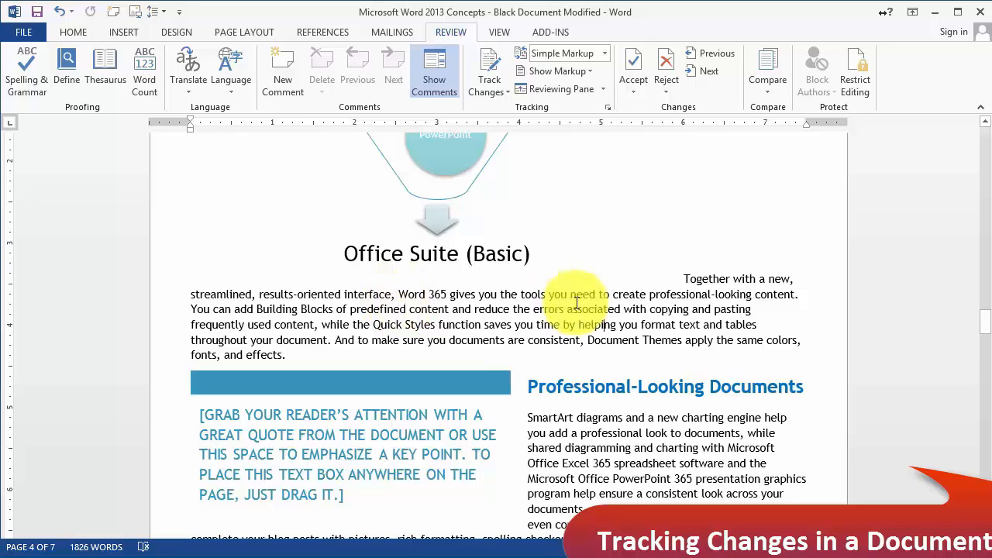
Turn on Track Changes from the Review tab.
click(505, 94)
click(295, 268)
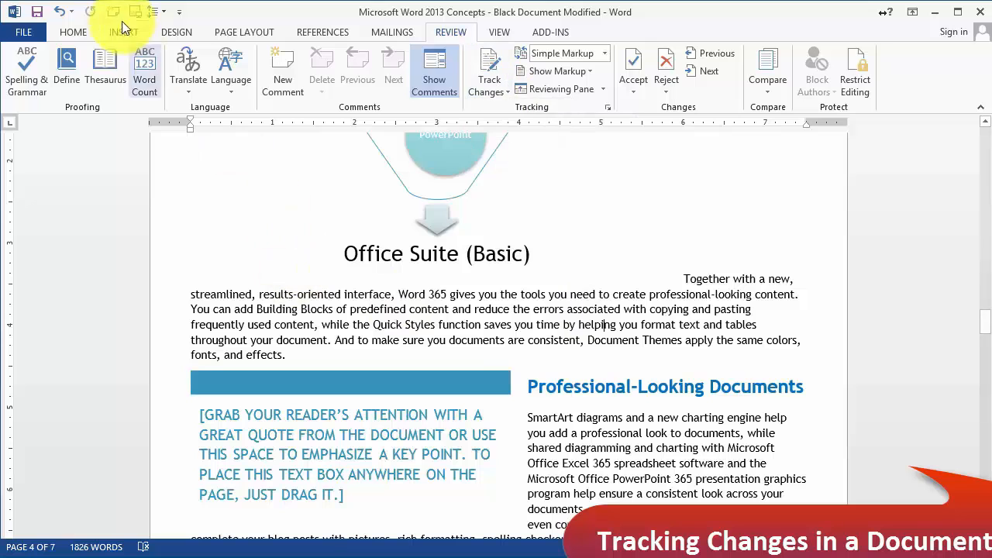
click(66, 30)
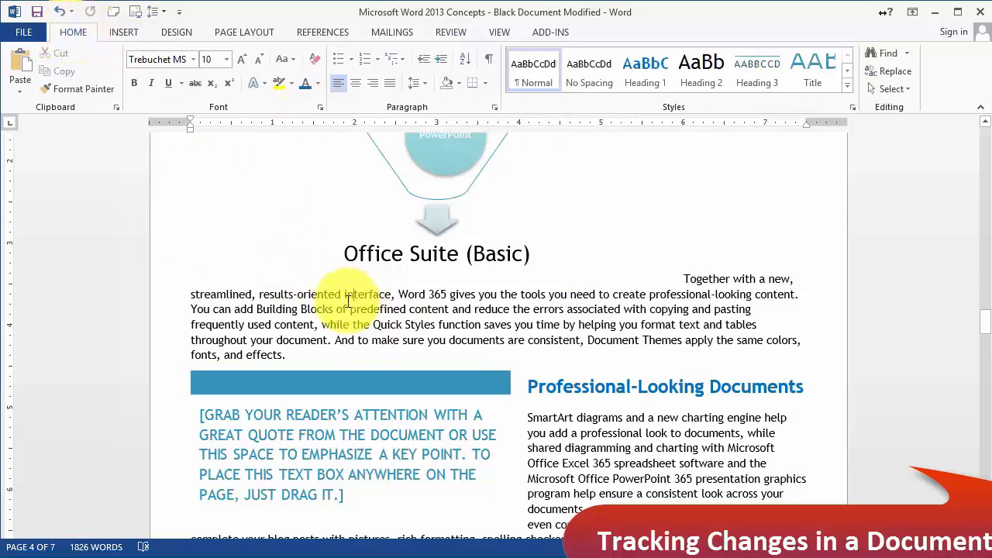
scroll(347, 298, up, 20)
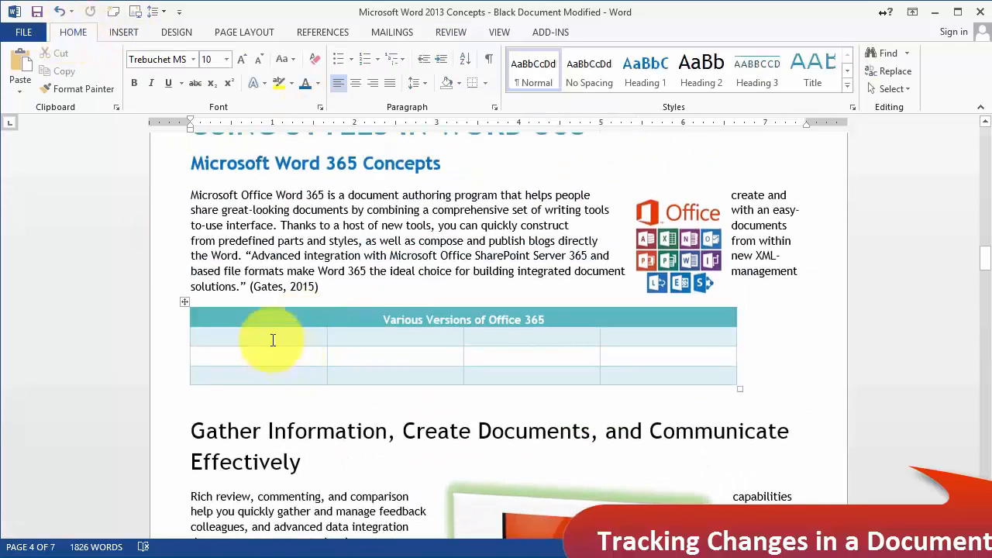
click(449, 34)
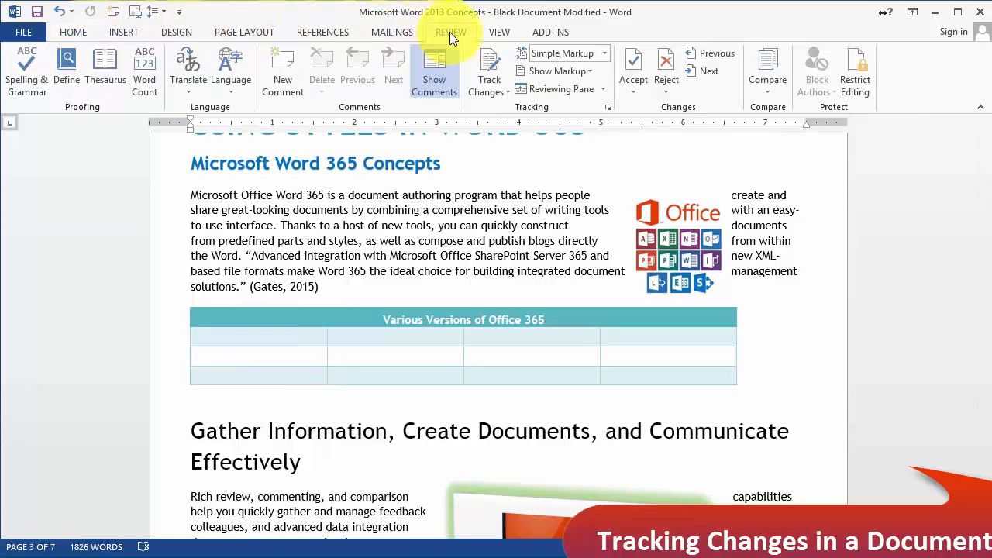
click(499, 93)
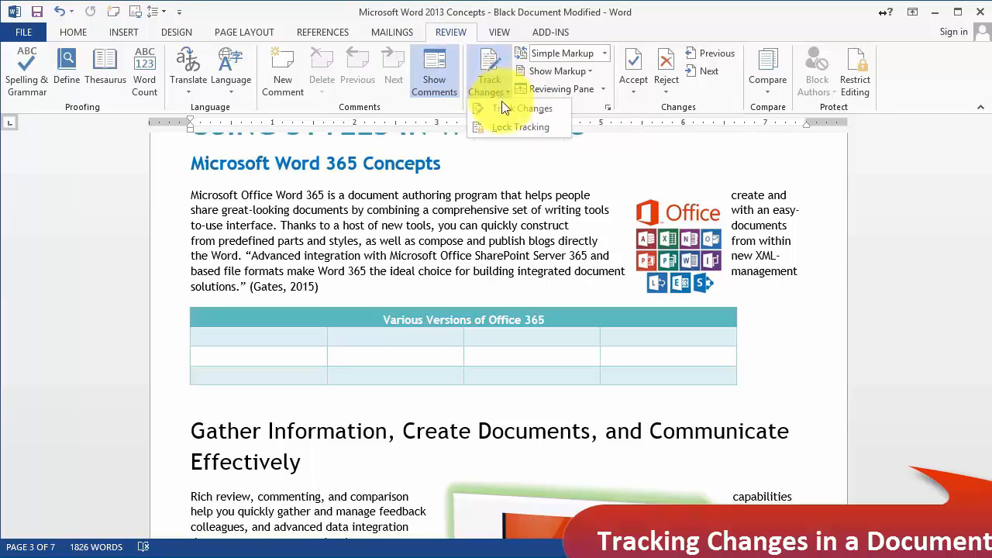
click(511, 109)
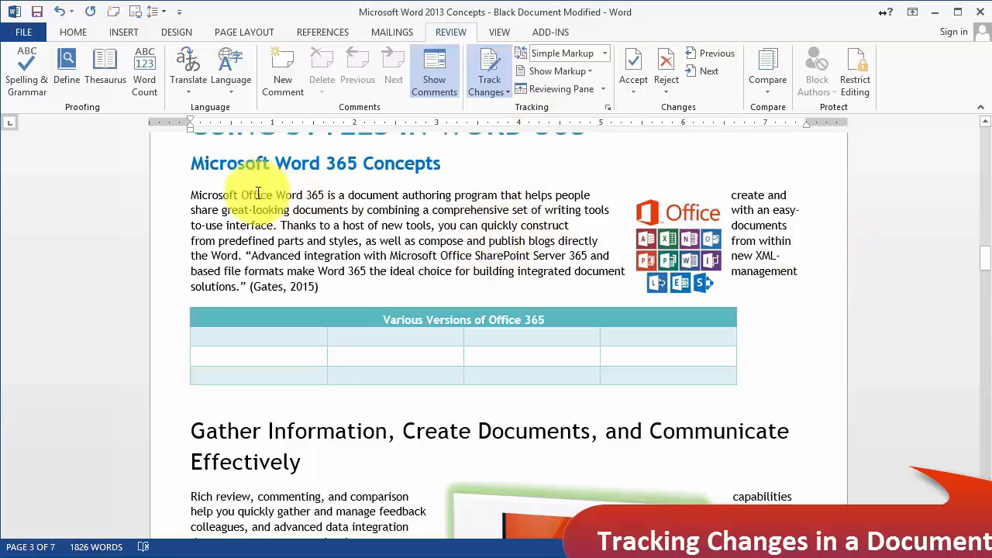
Make 'Microsoft Office' in the first paragraph bold as a tracked change.
drag(275, 196, 191, 195)
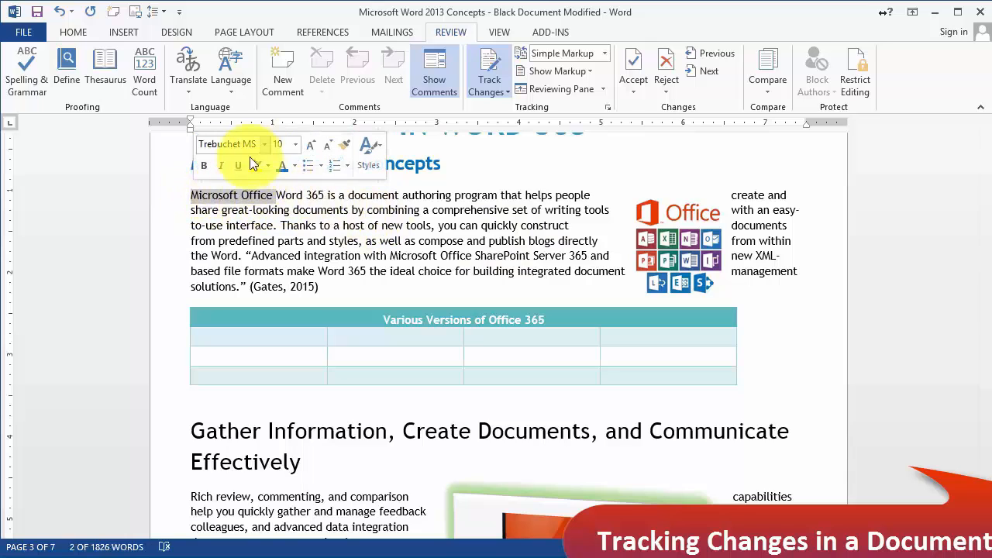
click(202, 166)
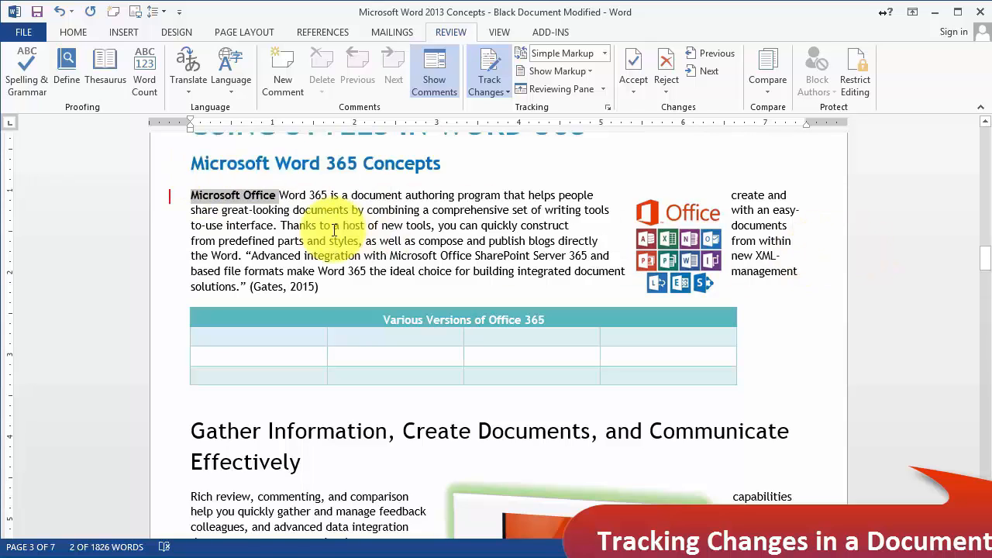
click(277, 222)
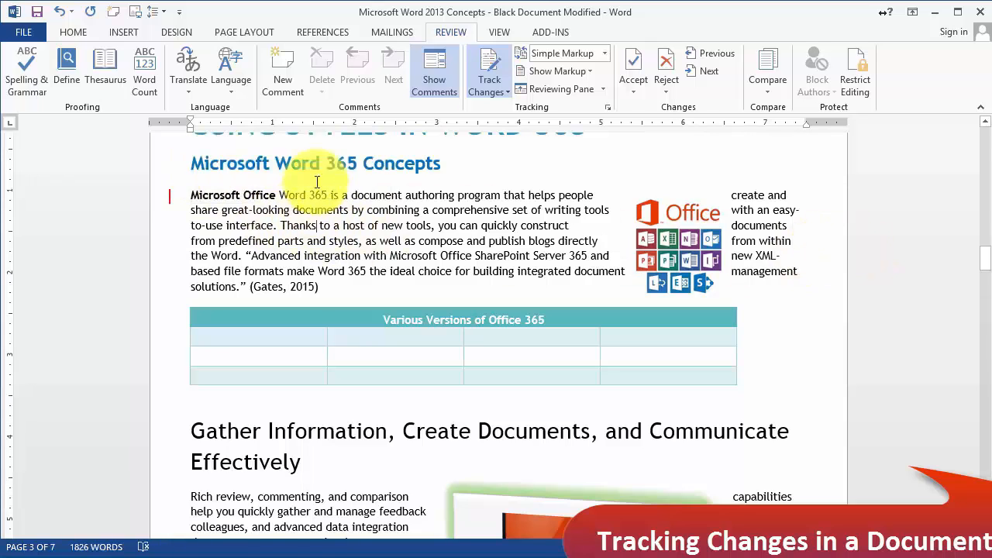
Delete the word 'Thanks' and switch the markup view to All Markup.
double_click(293, 225)
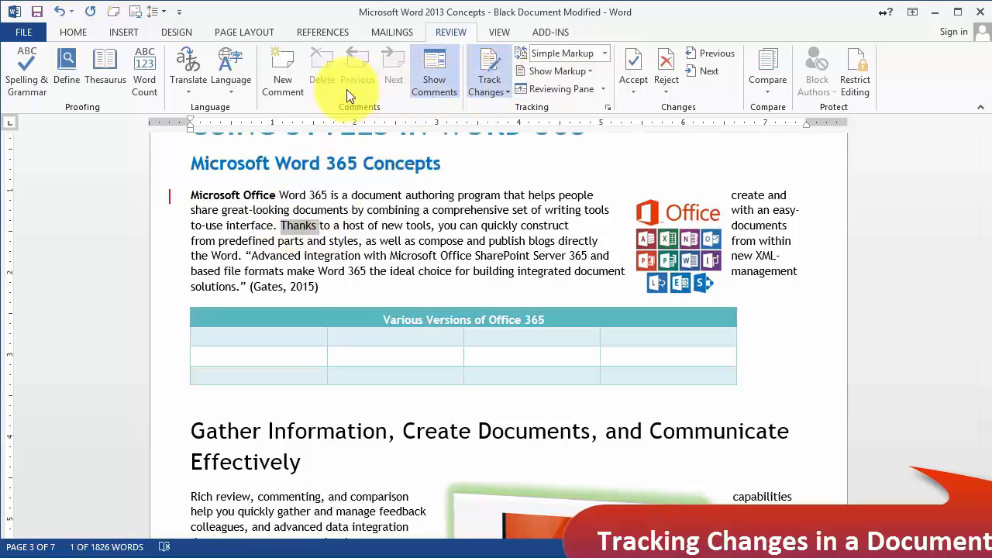
key(Delete)
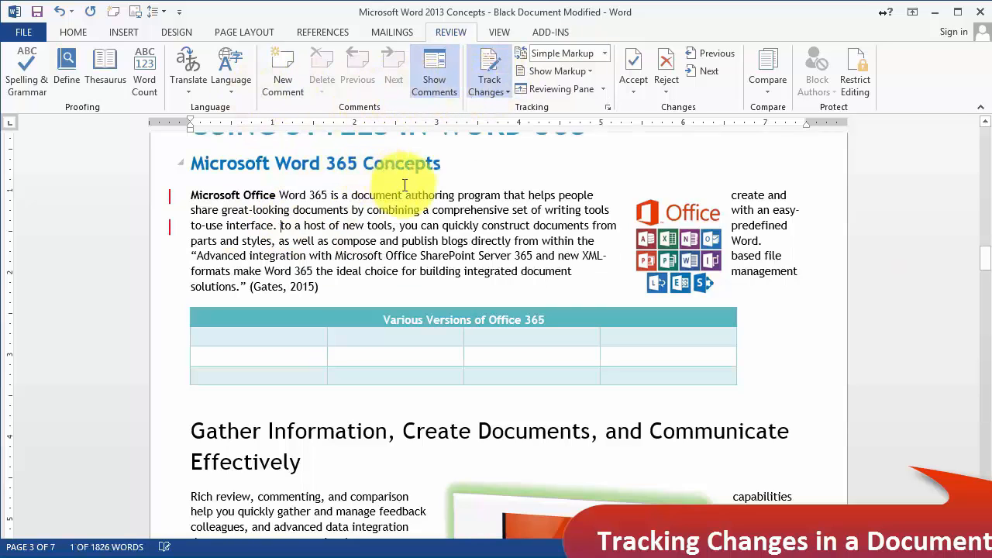
click(170, 226)
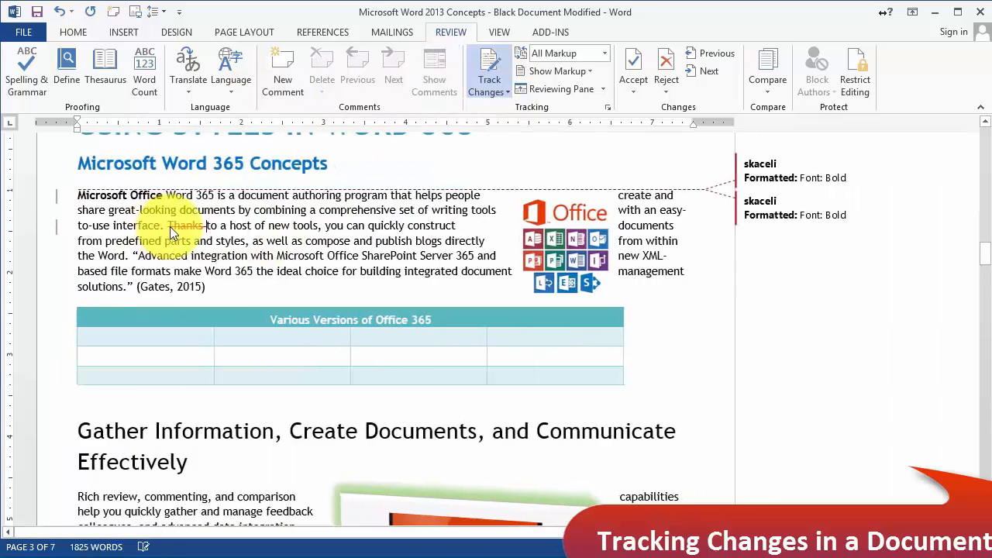
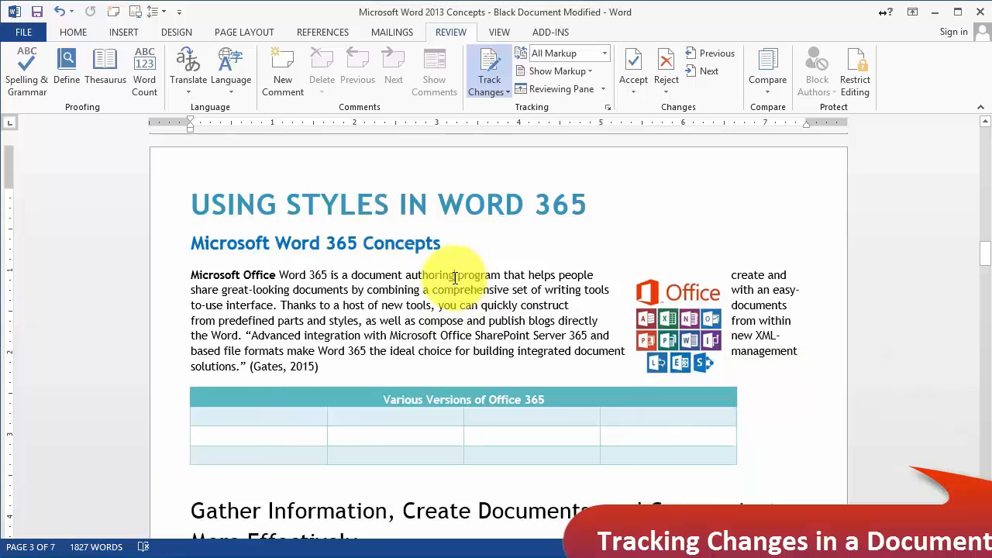
Save the Concepts document and open the Document Inspector with all content categories selected.
click(604, 54)
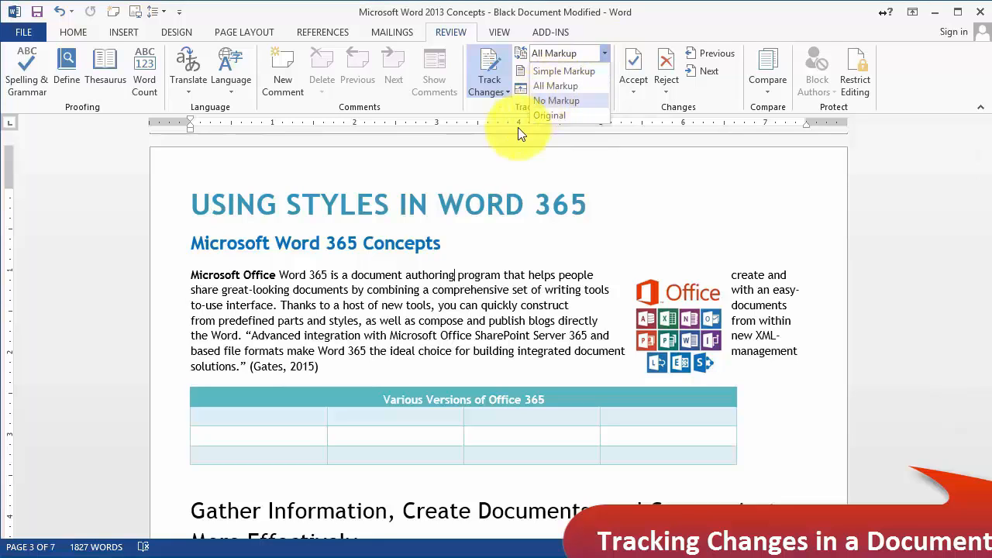
click(428, 285)
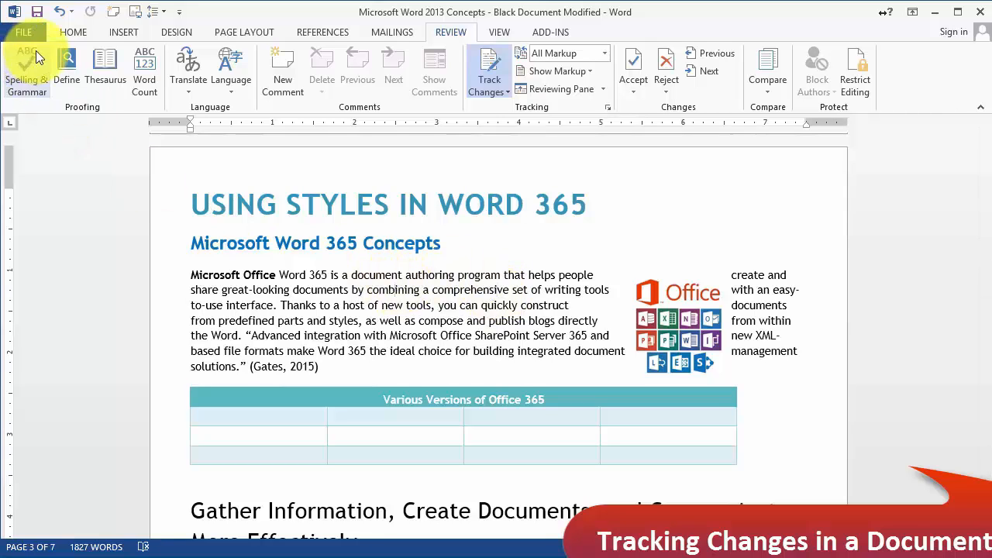
click(25, 32)
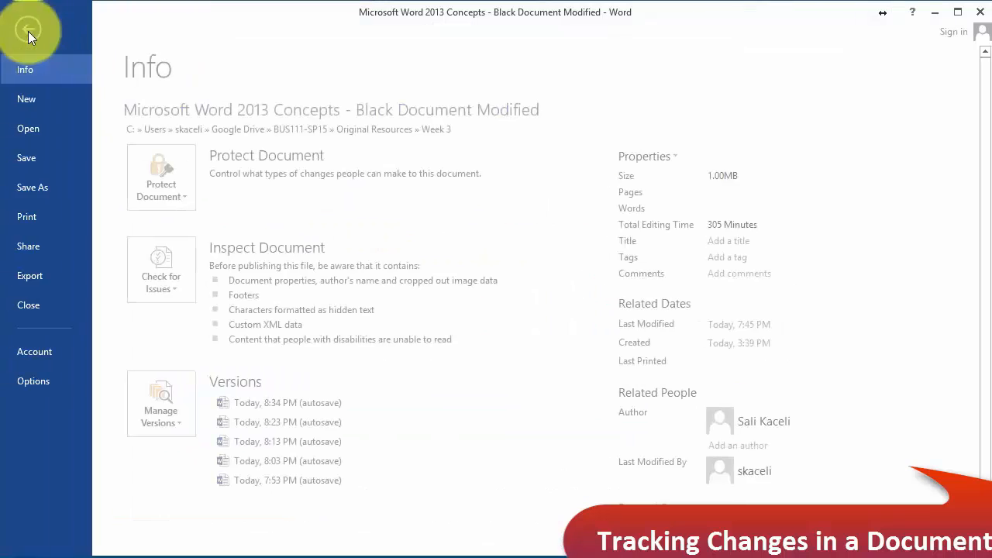
click(183, 291)
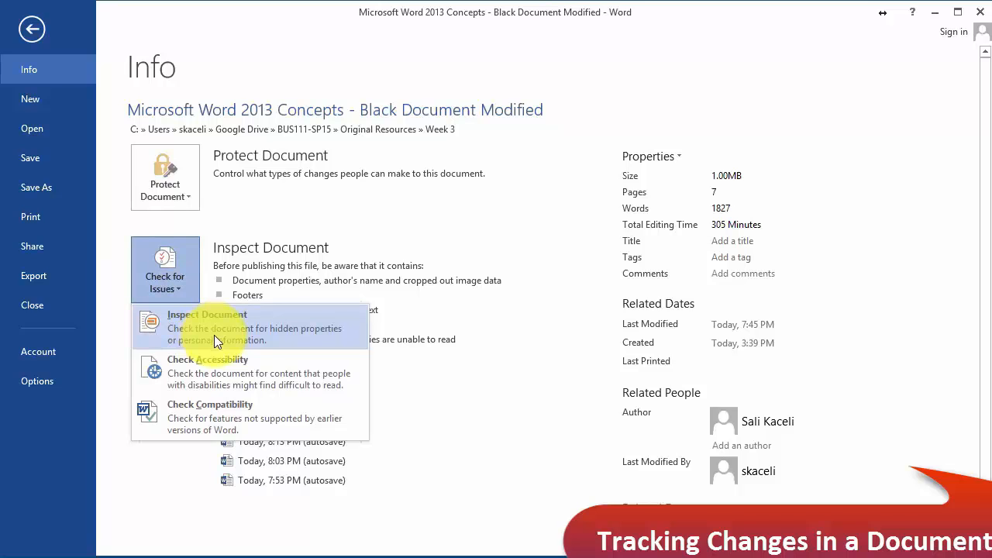
click(250, 339)
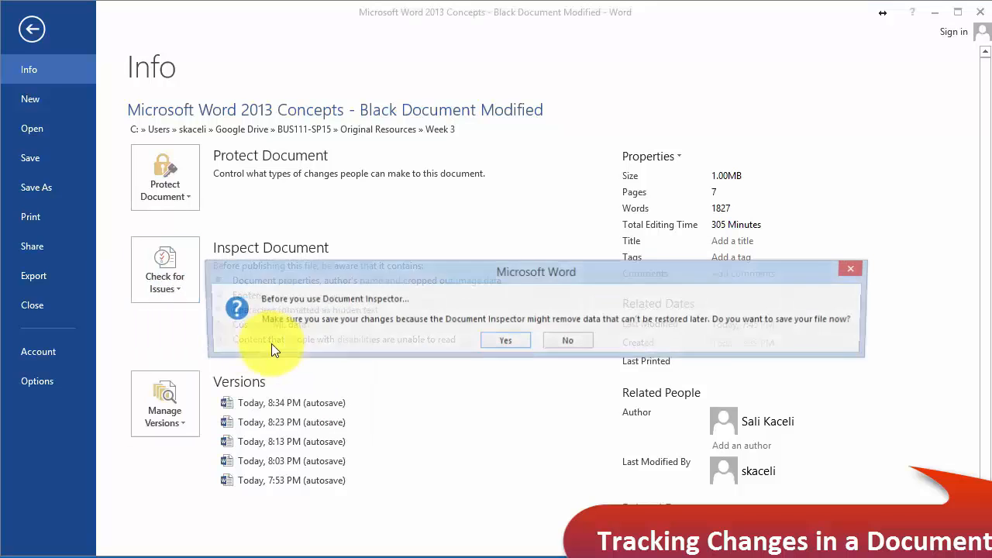
click(502, 341)
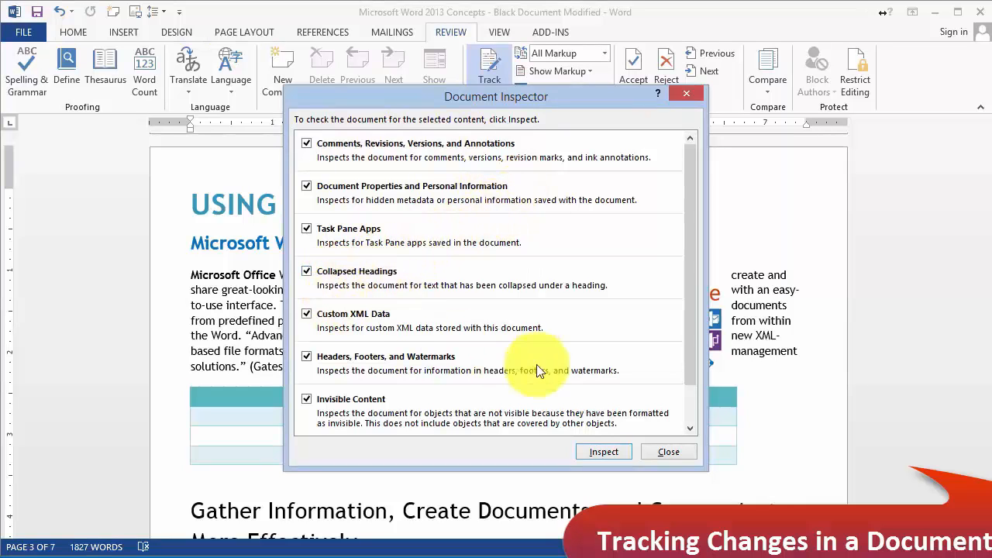
Inspect the document, remove all document properties and personal information, reinspect, then close the inspector.
click(604, 451)
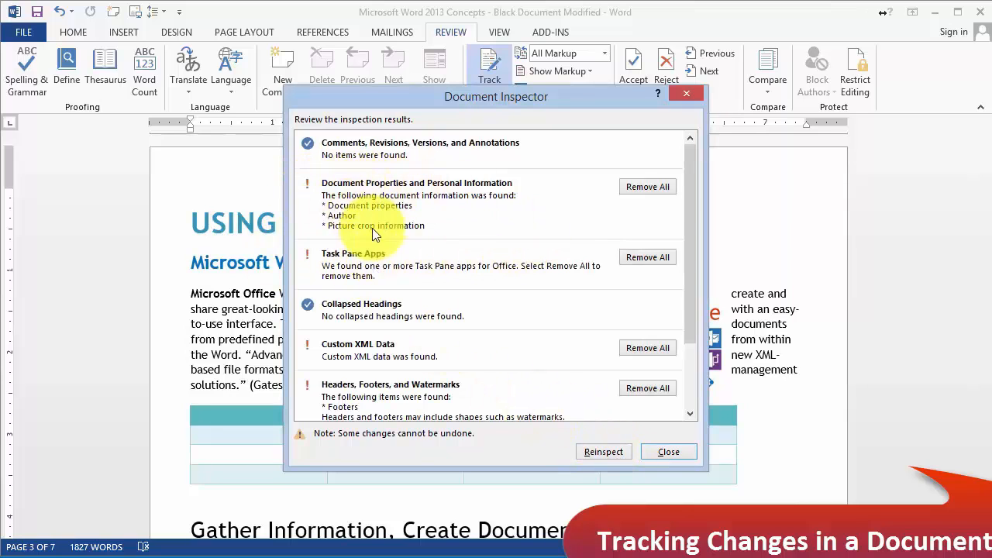
click(646, 192)
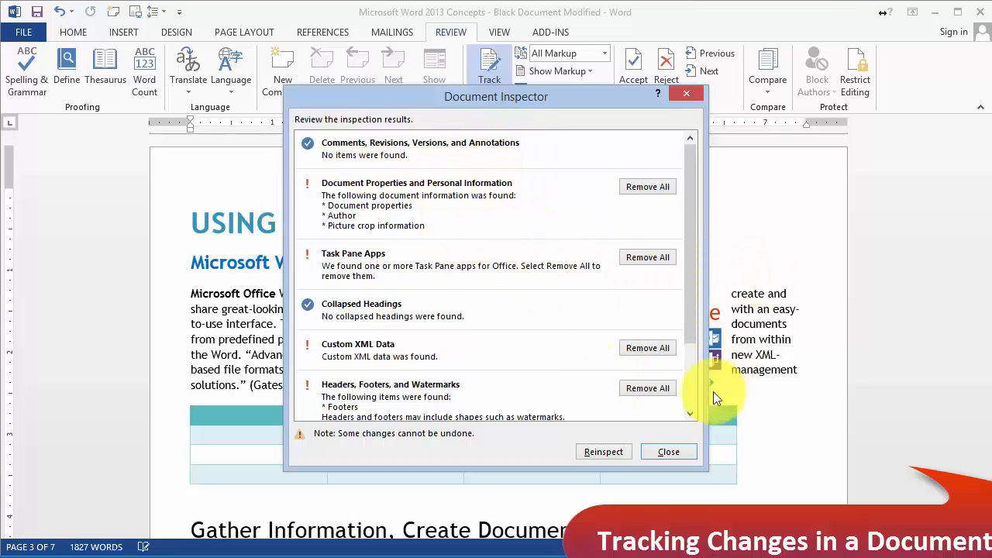
click(614, 451)
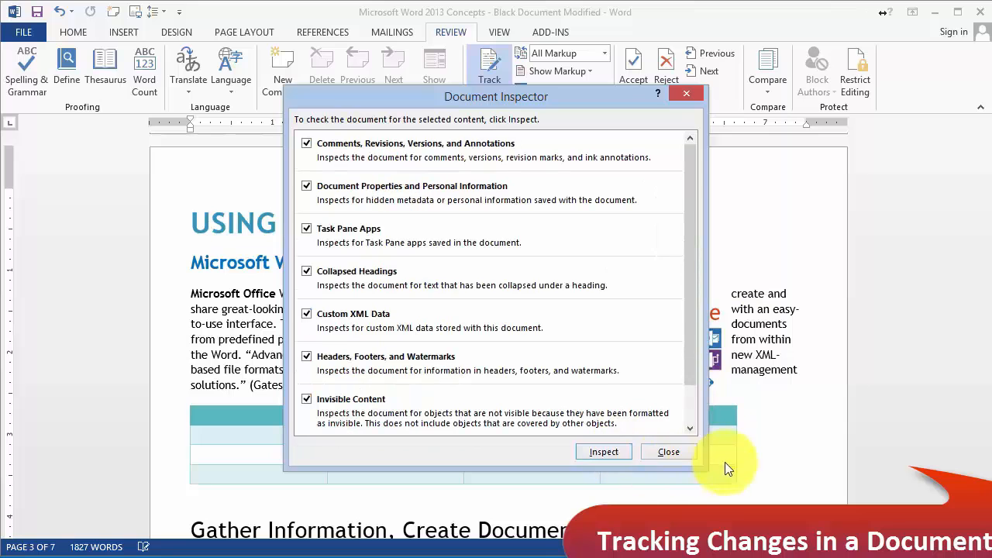
click(604, 450)
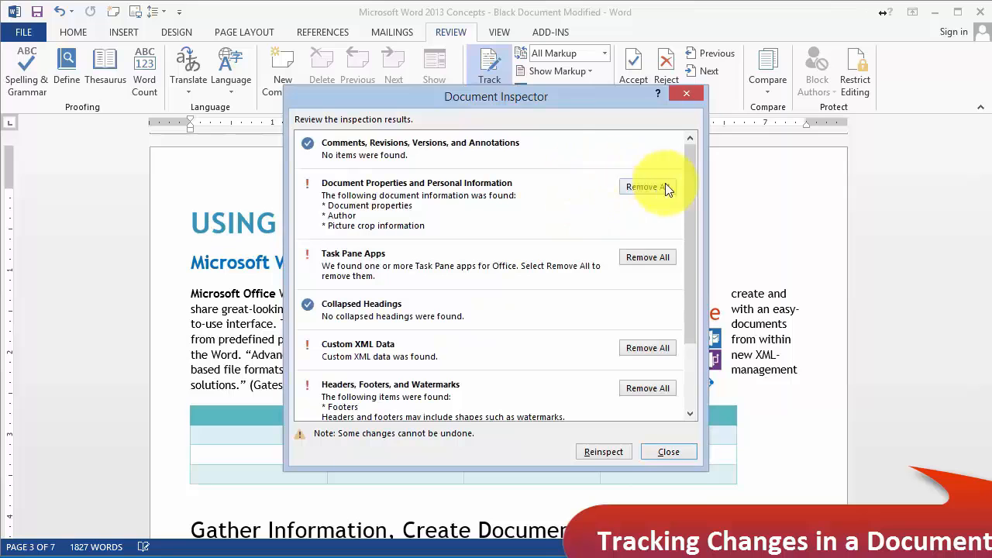
click(668, 451)
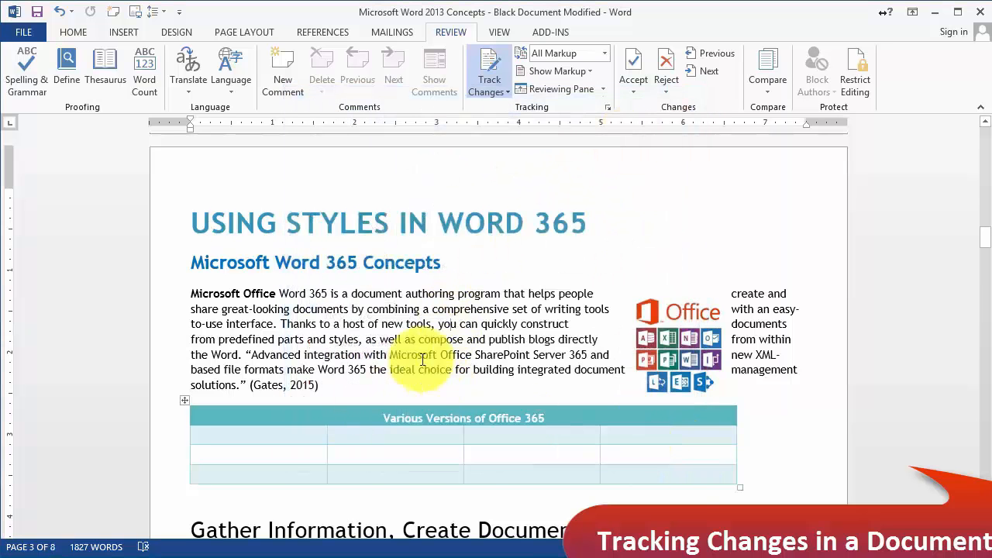
Scroll Black Document Modified Version 2 back to page 3 and click into its first paragraph.
scroll(444, 374, down, 3)
scroll(445, 374, down, 11)
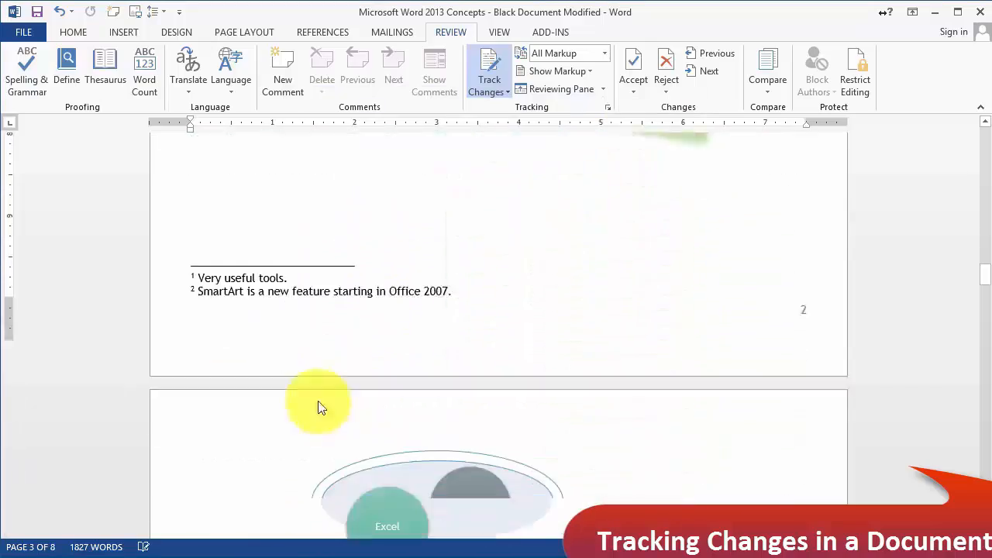
scroll(242, 356, up, 2)
scroll(242, 355, up, 5)
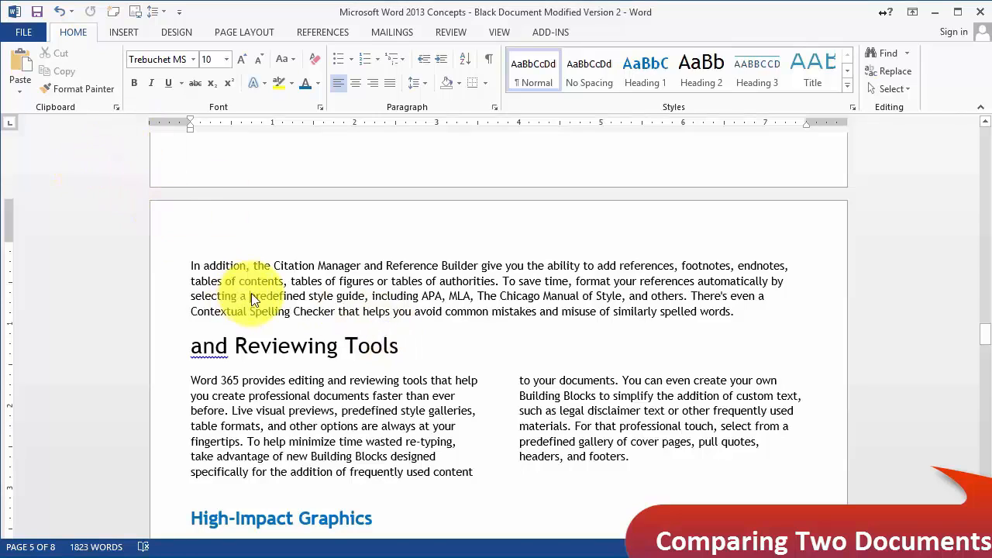
scroll(251, 293, up, 18)
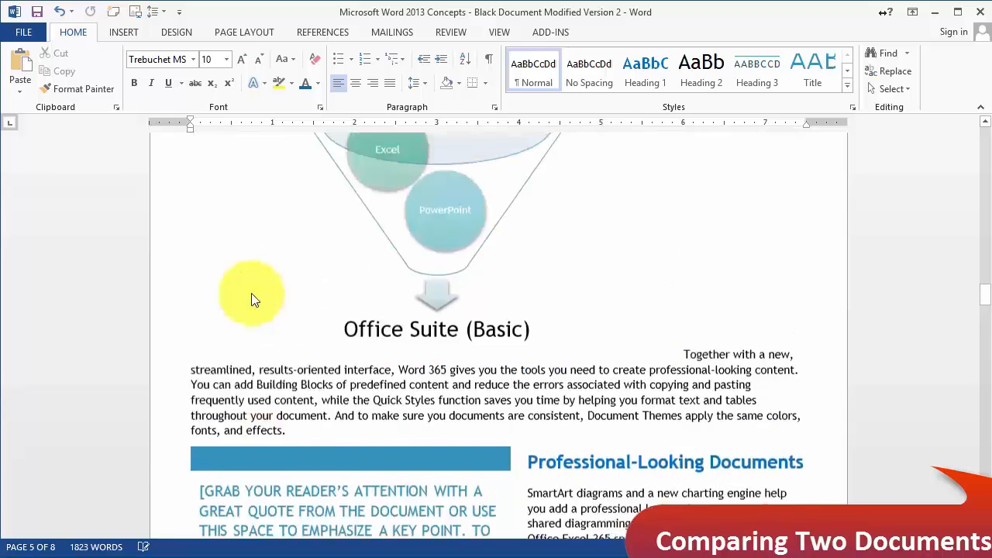
scroll(251, 293, up, 5)
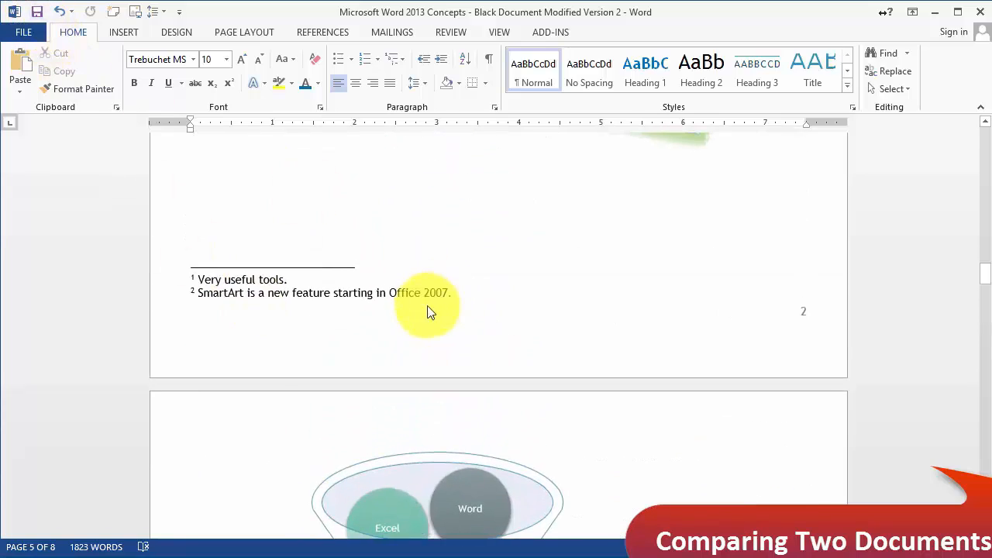
scroll(375, 253, up, 15)
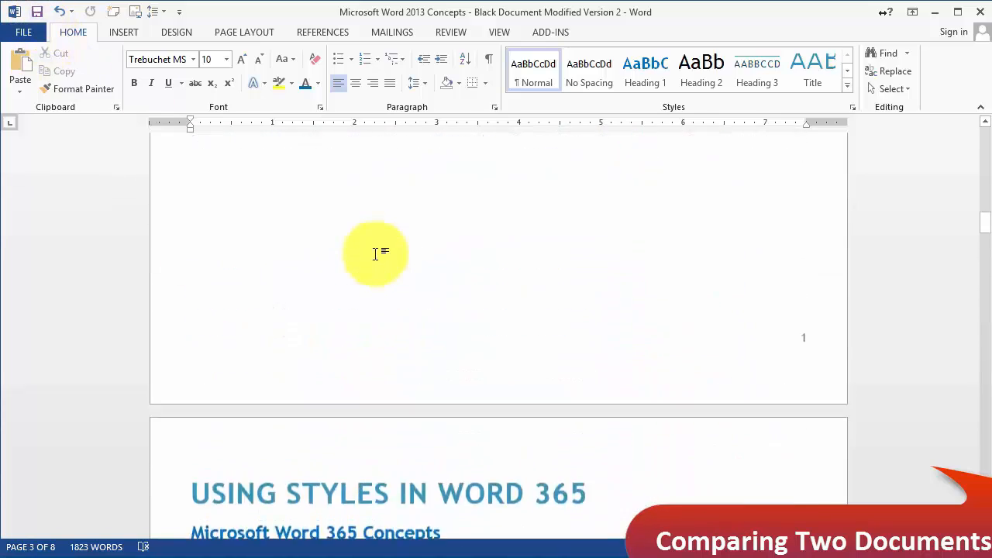
scroll(375, 253, up, 10)
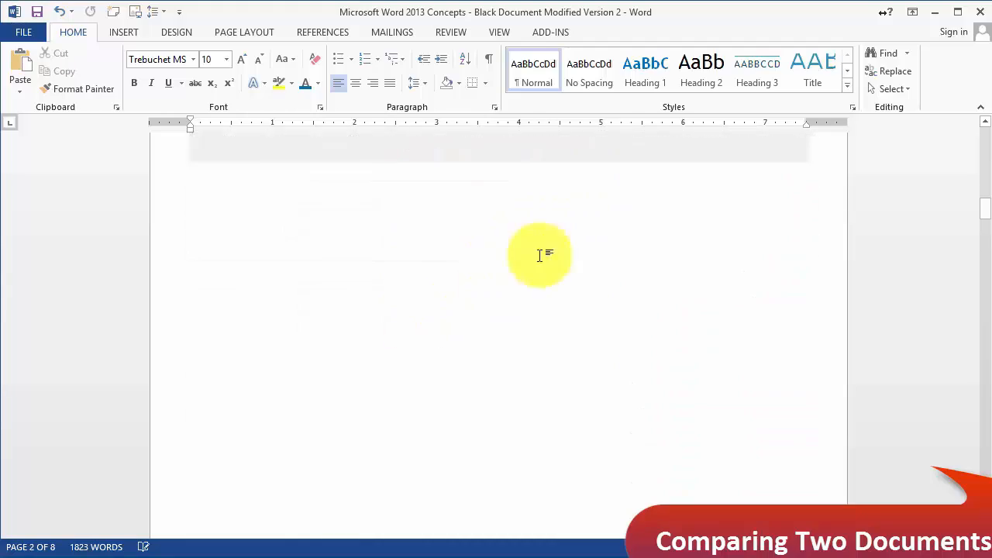
scroll(535, 241, down, 10)
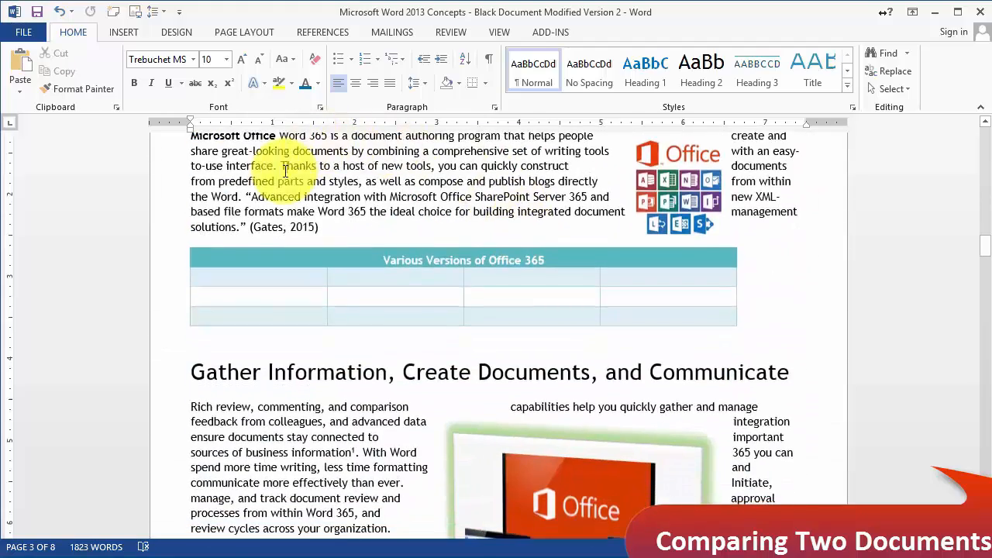
click(284, 169)
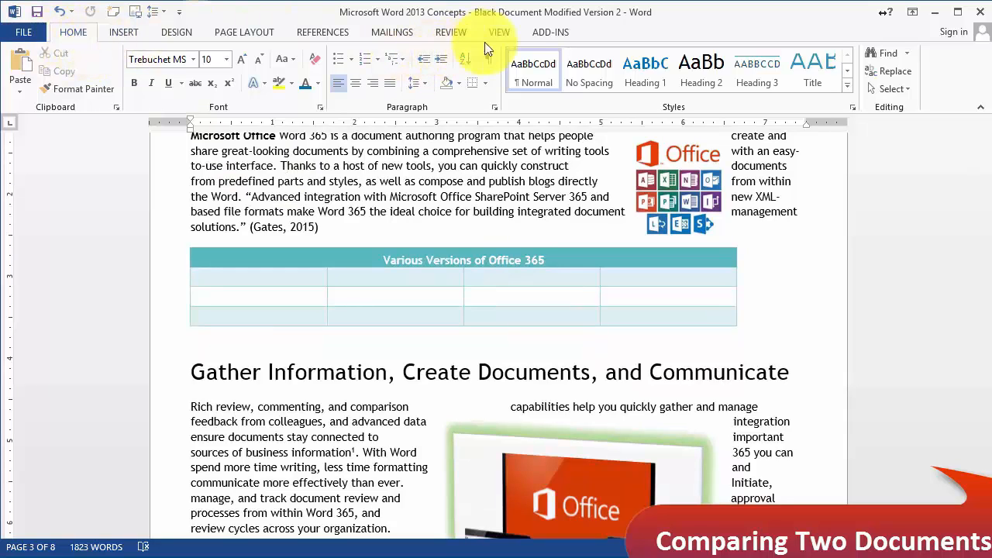
Open the Compare Documents dialog and pick Black Document Modified as the original document.
click(456, 31)
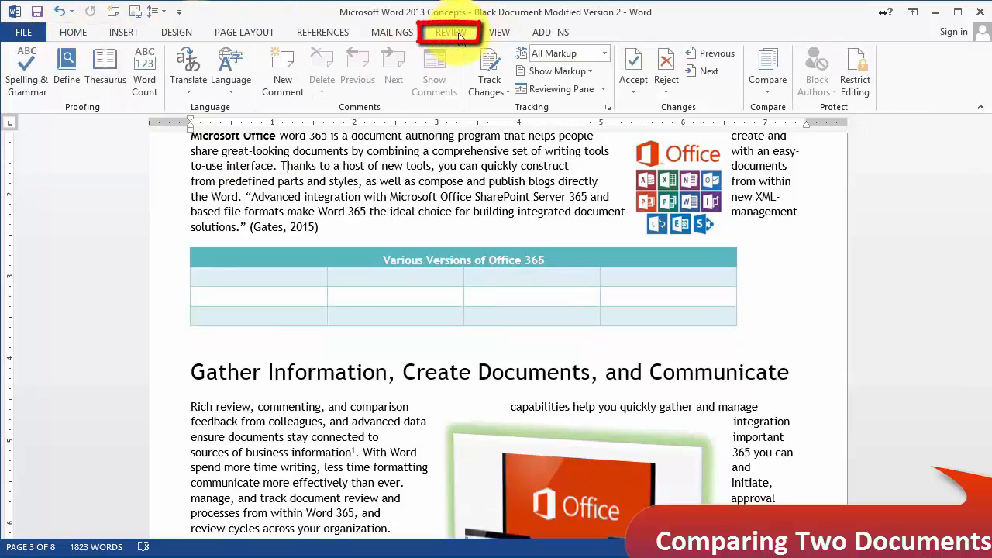
click(778, 89)
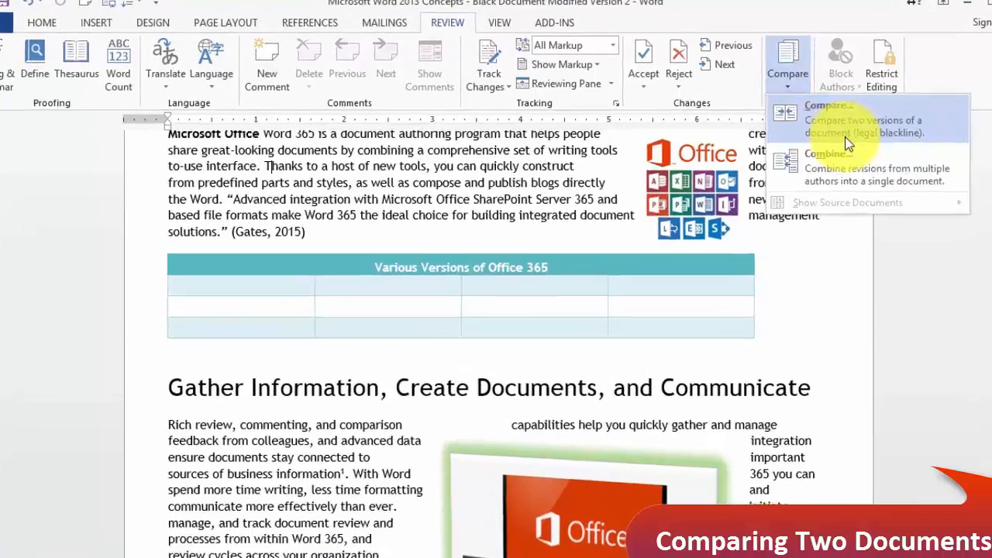
click(821, 138)
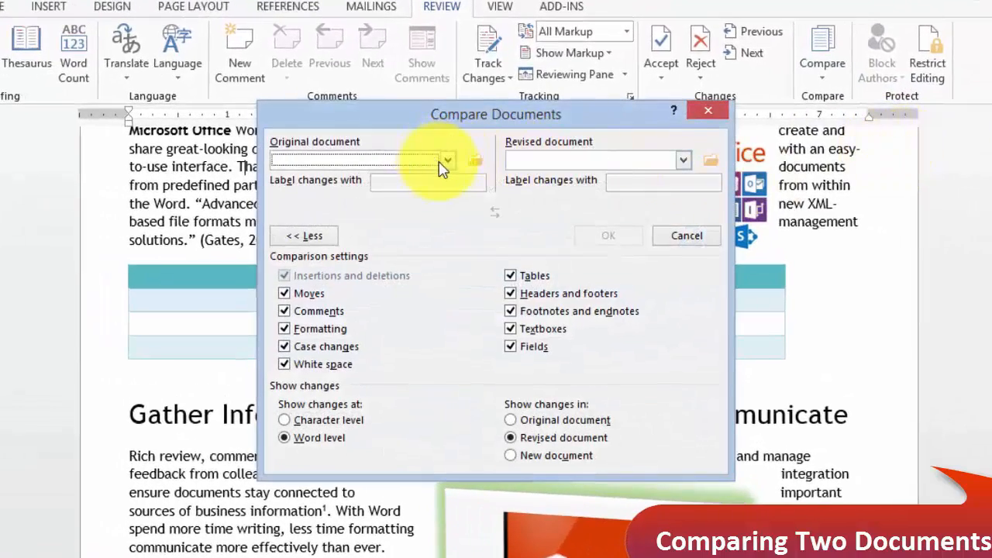
click(448, 160)
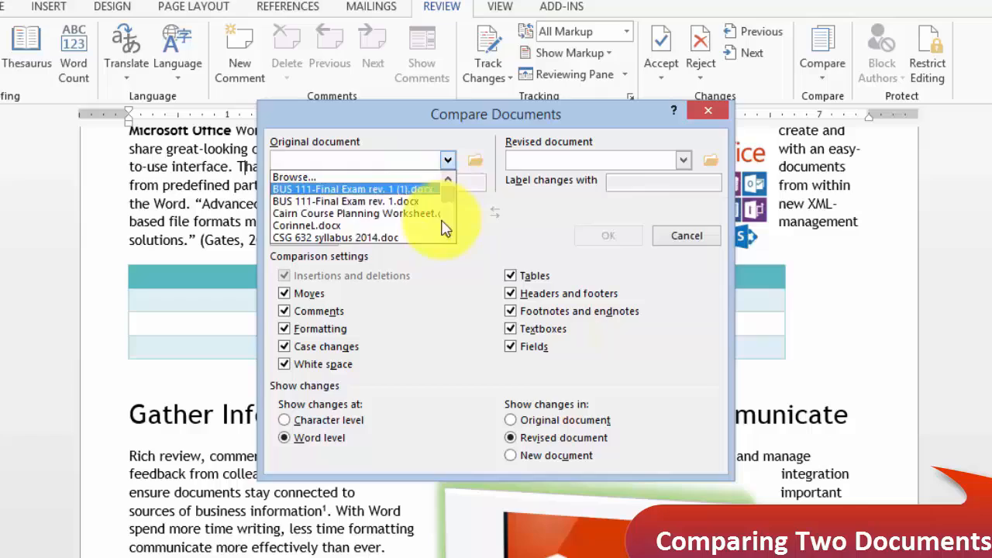
click(505, 238)
click(476, 161)
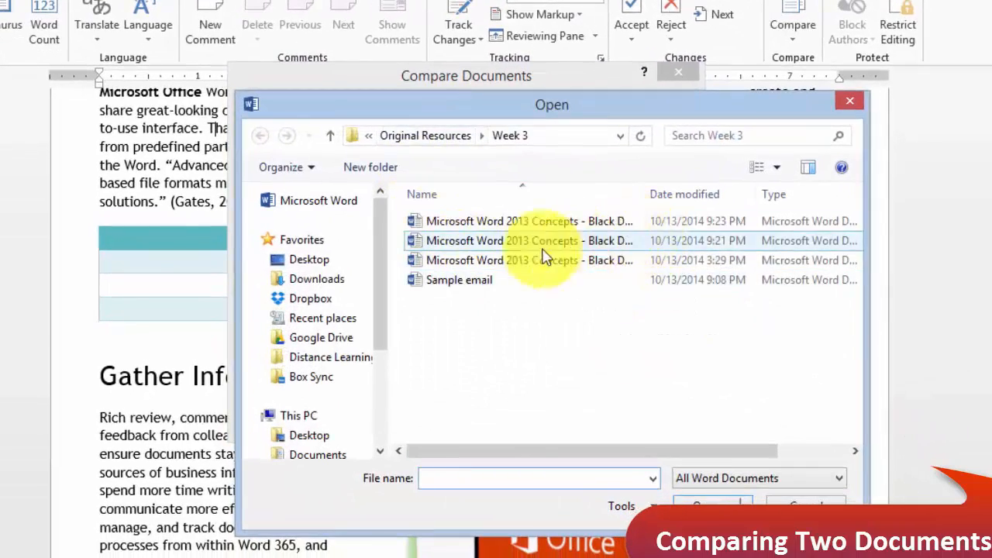
double_click(643, 195)
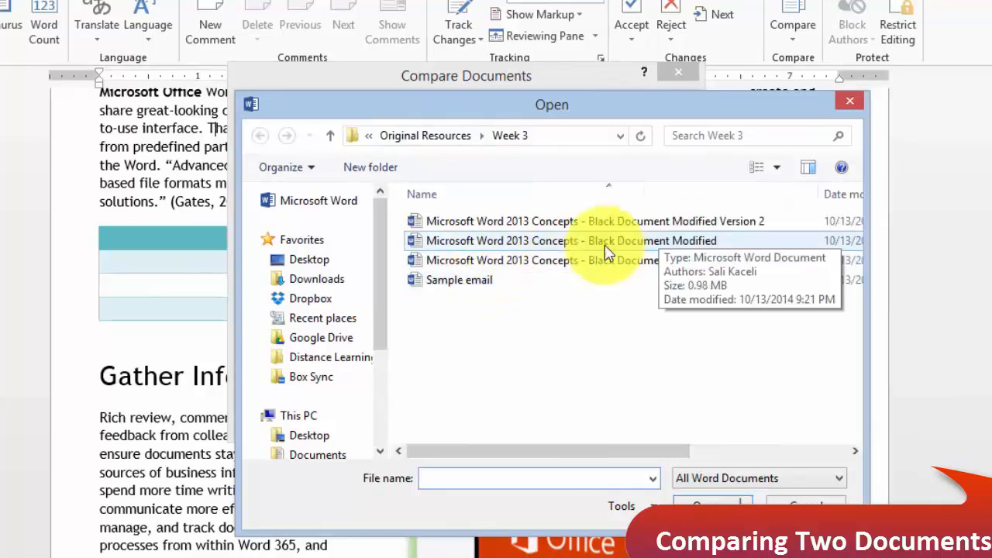
double_click(532, 244)
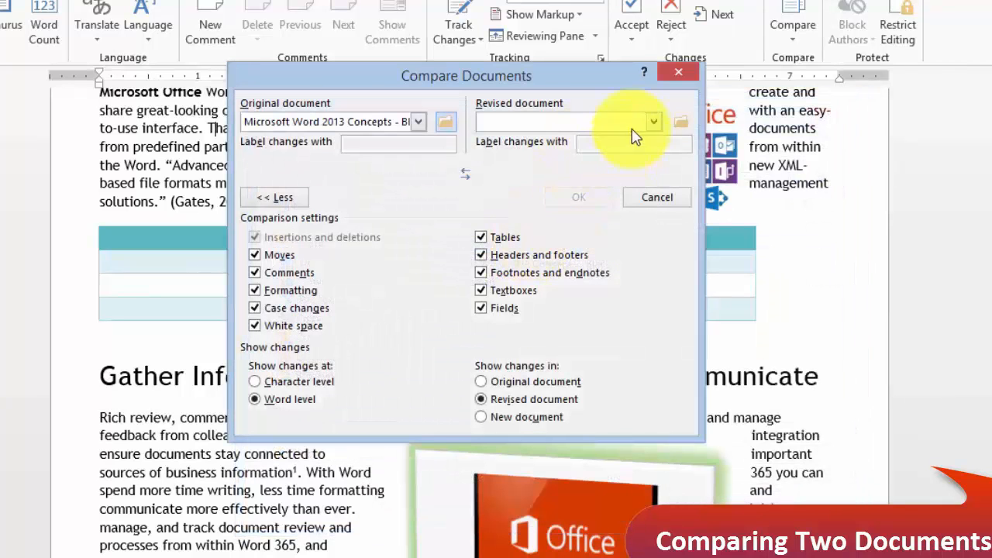
Pick Black Document Modified Version 2 as the revised document and run the comparison.
click(654, 124)
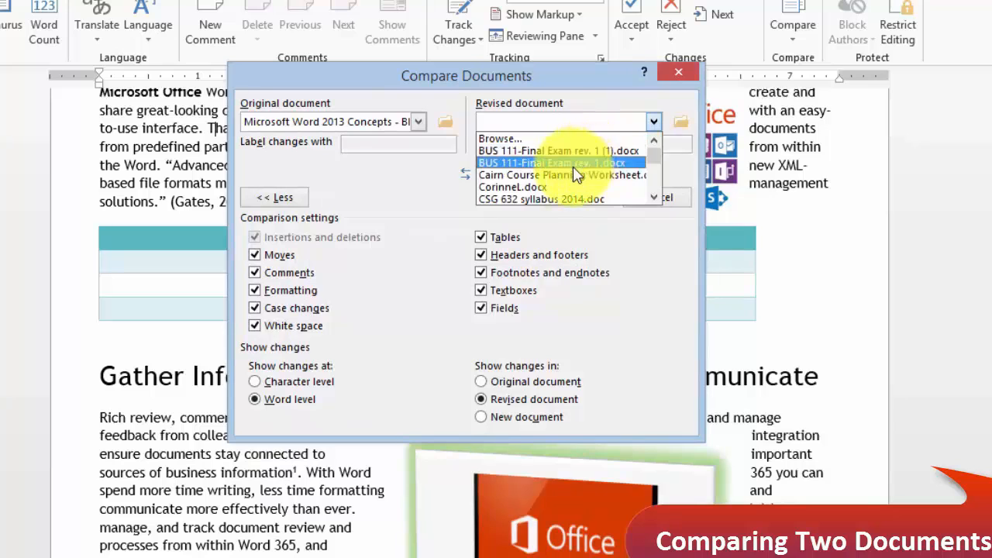
click(682, 123)
double_click(691, 221)
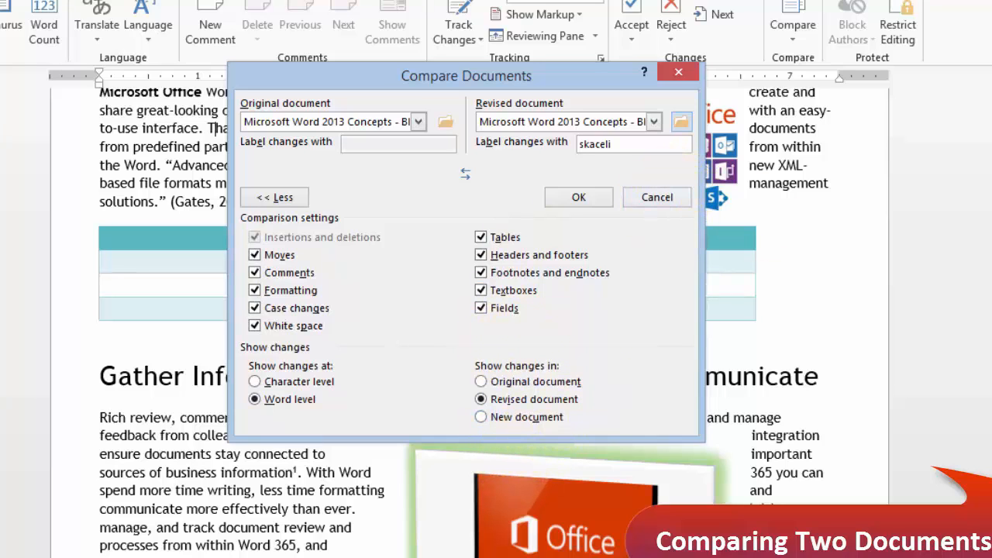
click(681, 121)
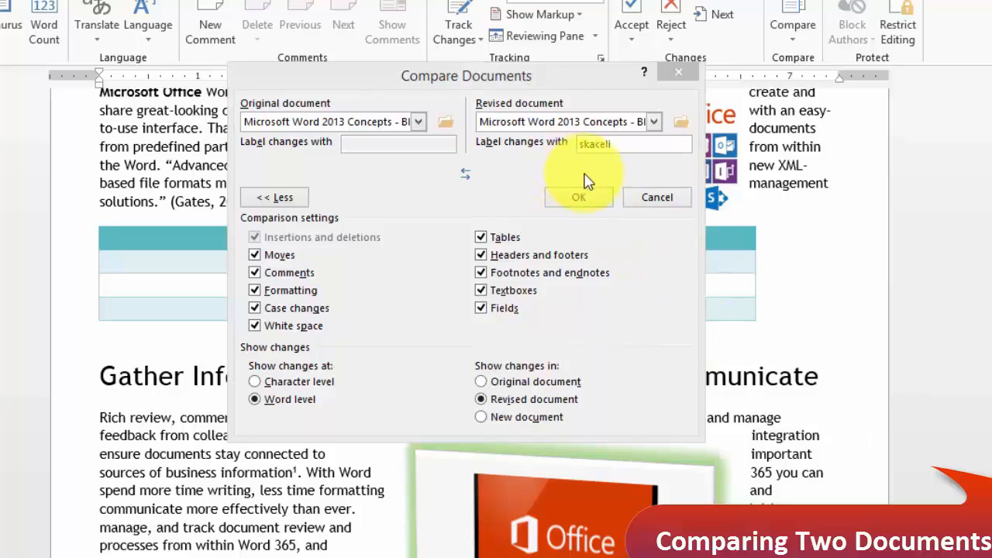
click(575, 198)
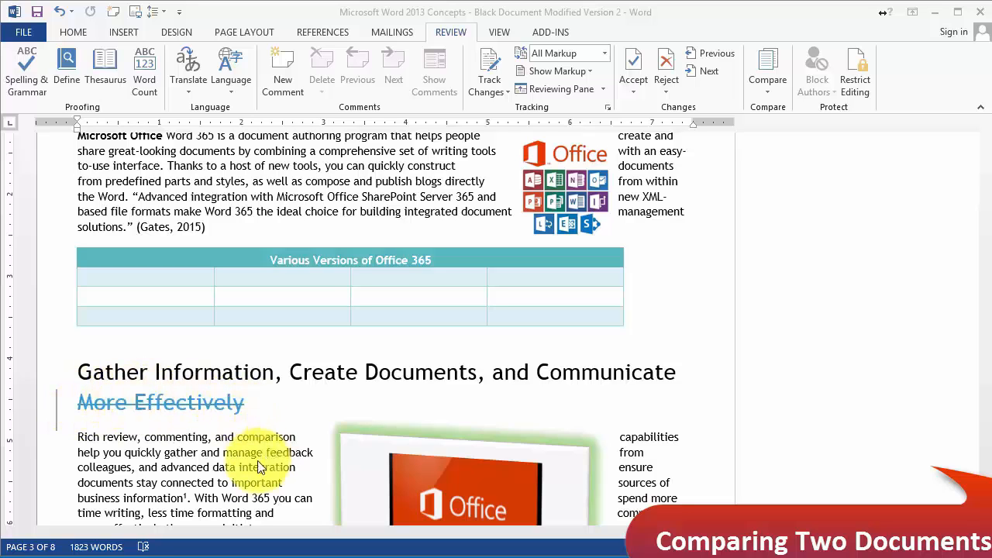
scroll(225, 465, down, 10)
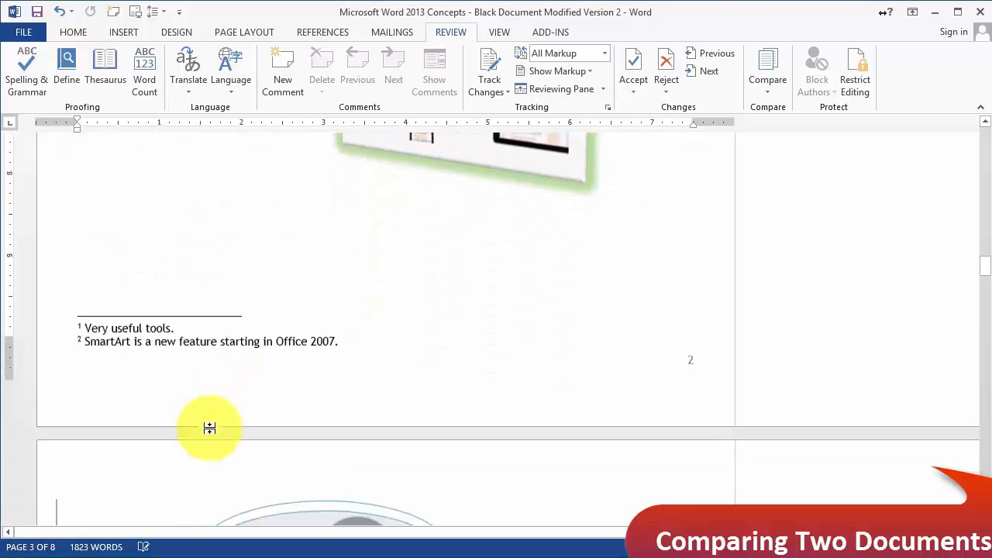
scroll(221, 419, down, 10)
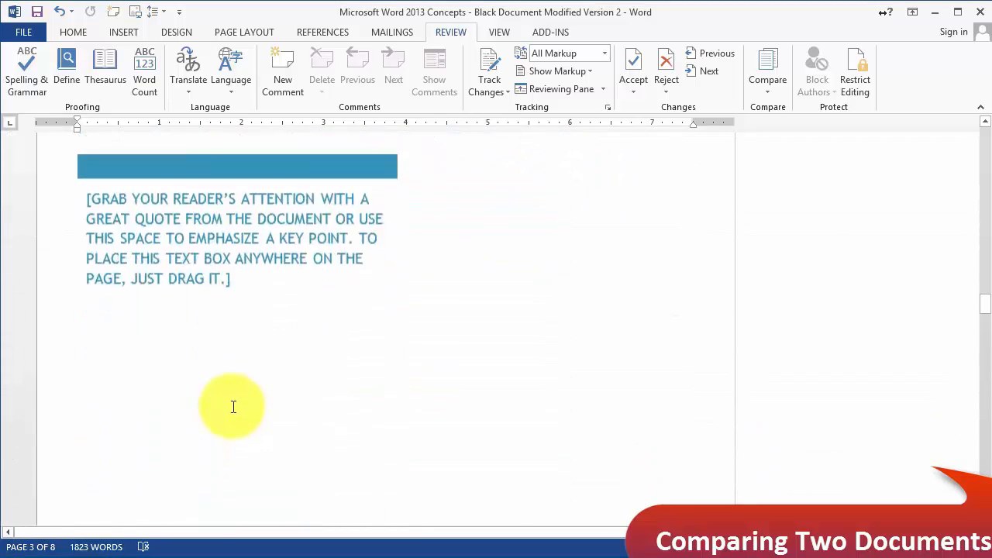
scroll(233, 406, down, 15)
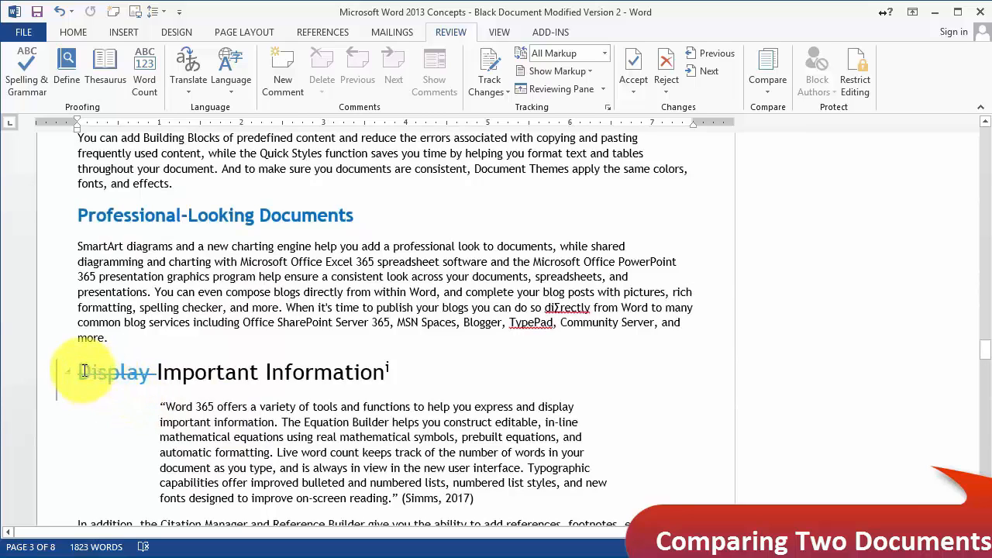
scroll(143, 360, down, 6)
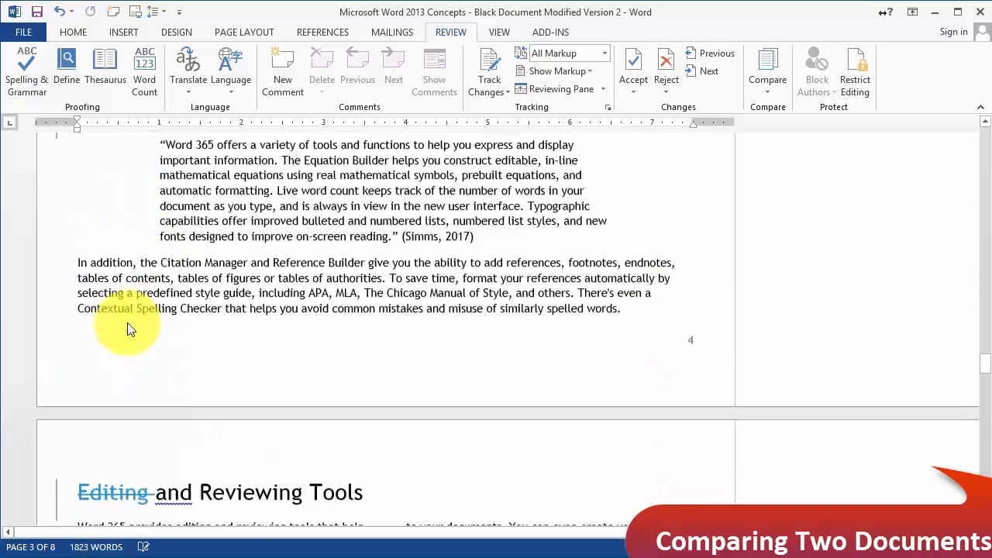
scroll(129, 329, down, 4)
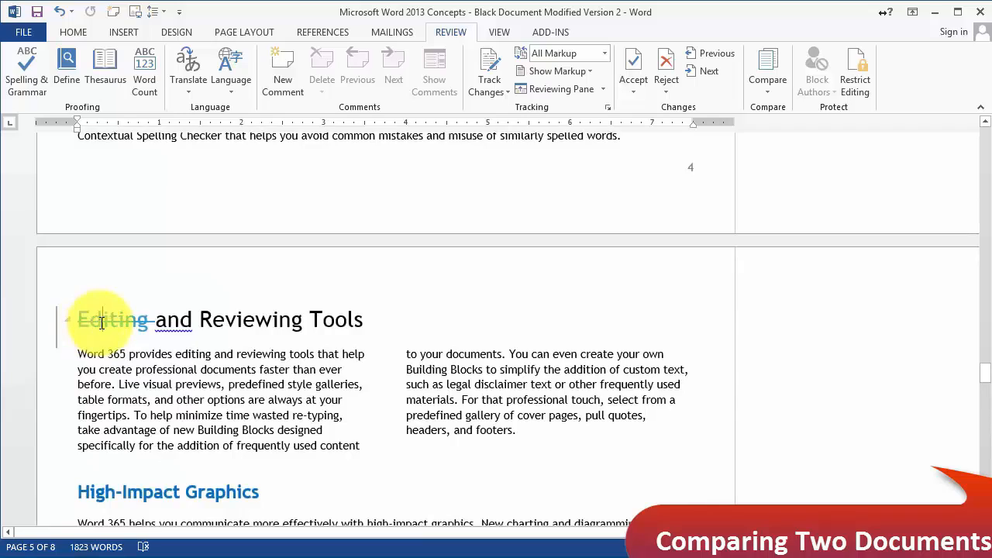
double_click(100, 323)
scroll(270, 364, down, 5)
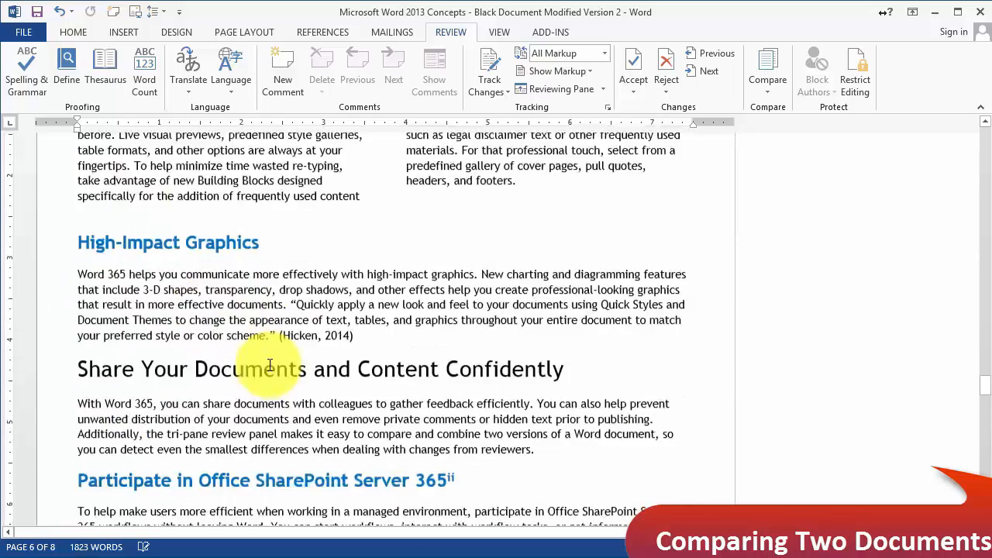
scroll(269, 364, down, 5)
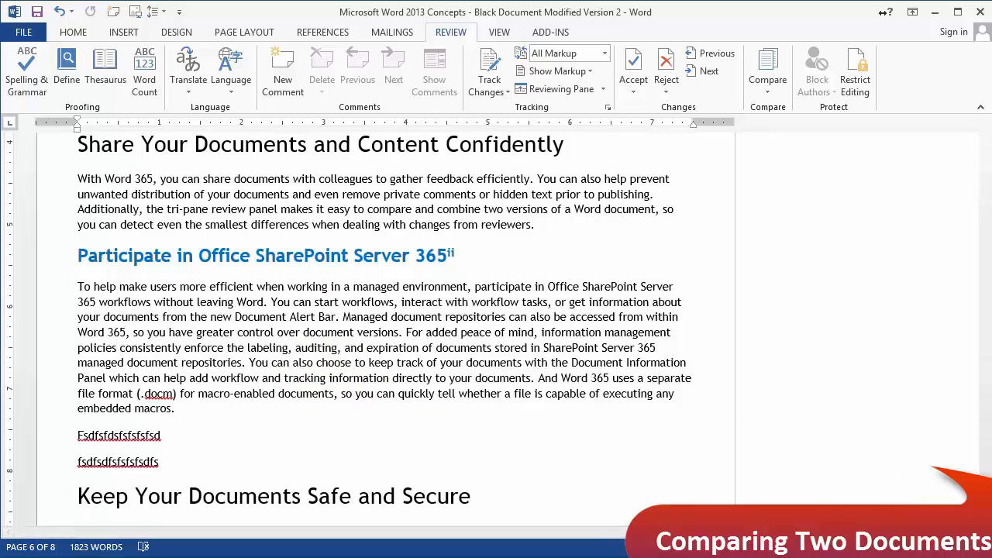
Show both original and revised source documents beside the comparison and locate the deleted 'More'.
click(772, 95)
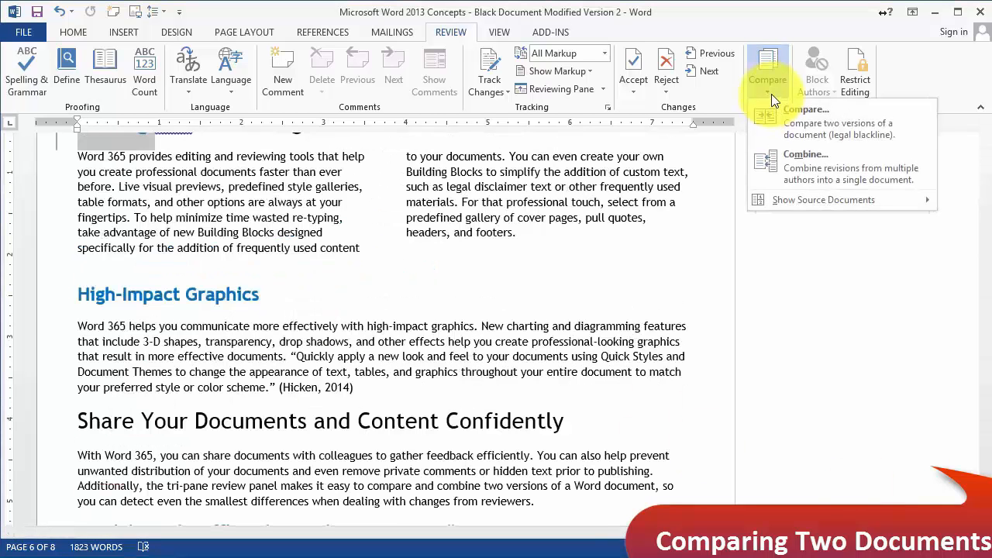
mouse_move(791, 203)
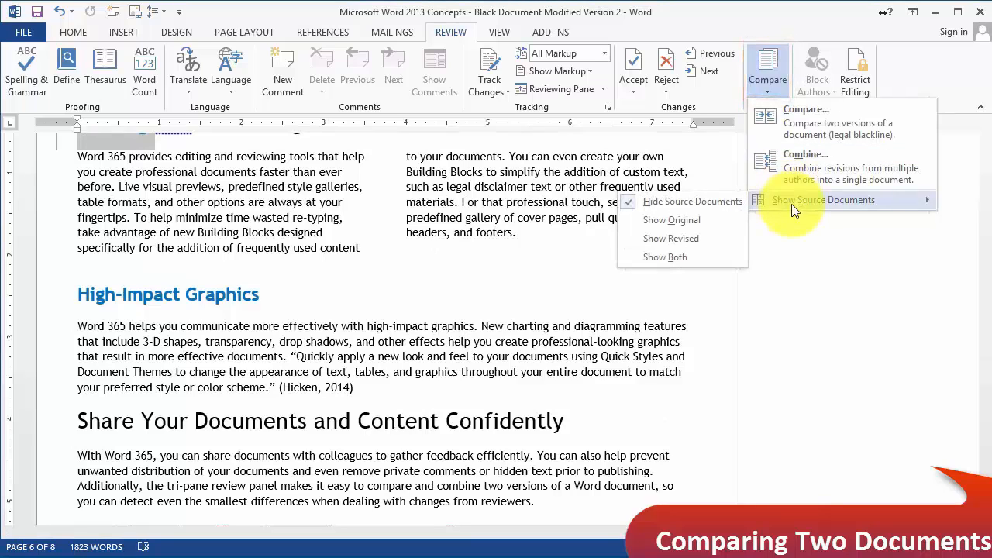
click(672, 259)
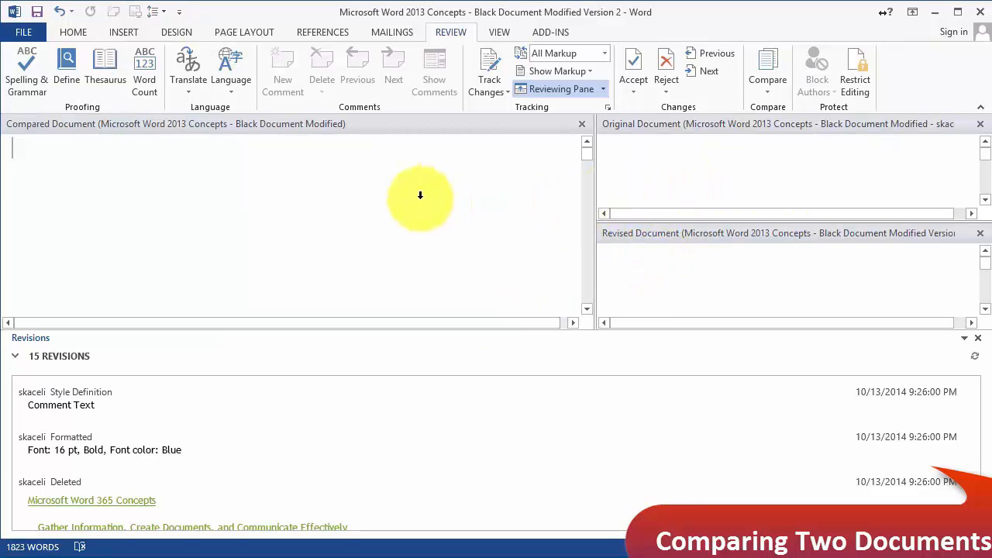
scroll(390, 204, down, 15)
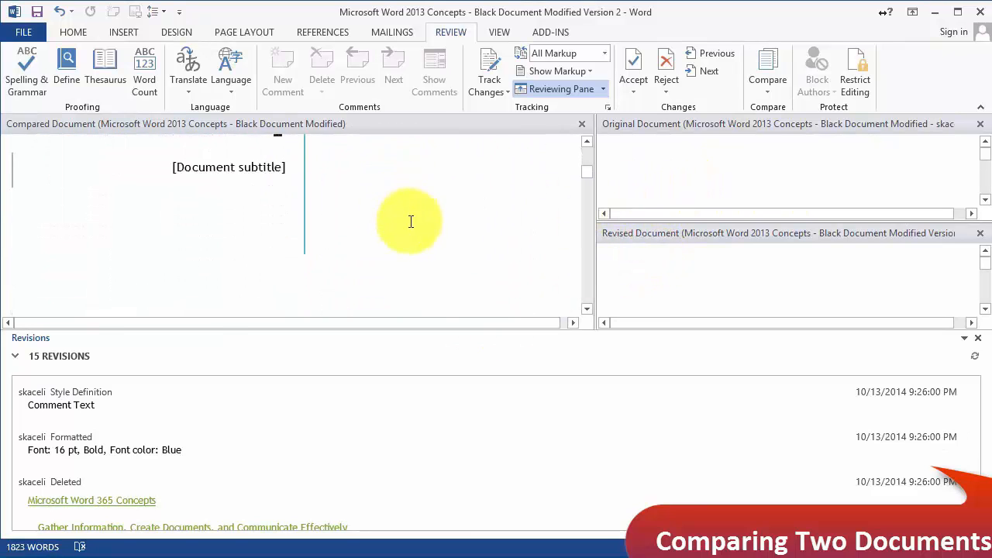
scroll(442, 226, down, 5)
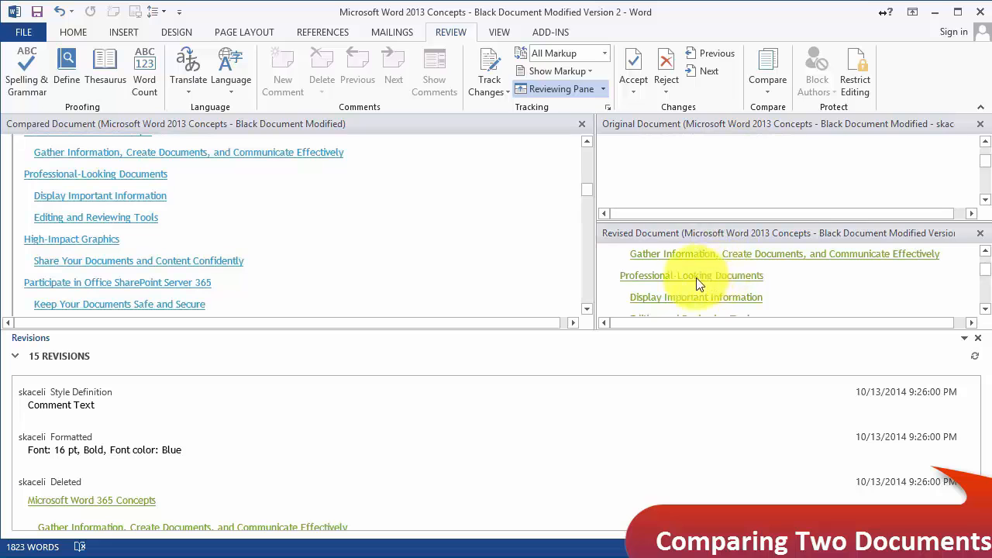
scroll(496, 250, down, 2)
scroll(486, 261, down, 8)
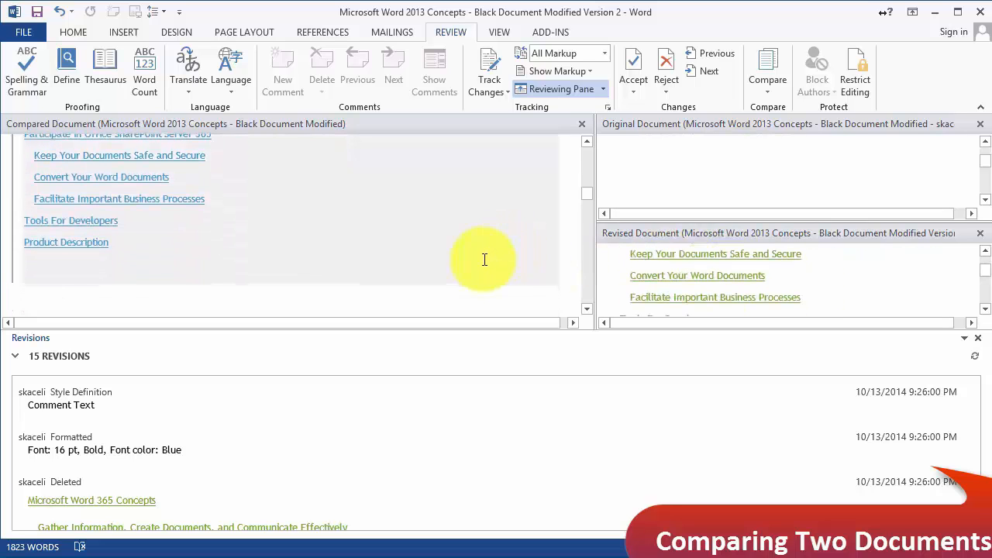
scroll(481, 258, down, 4)
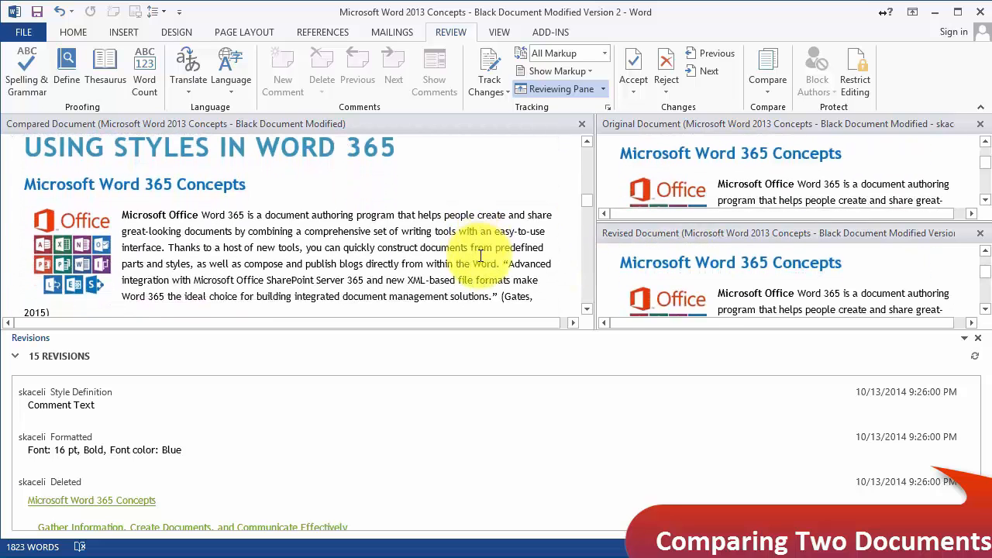
scroll(480, 260, down, 2)
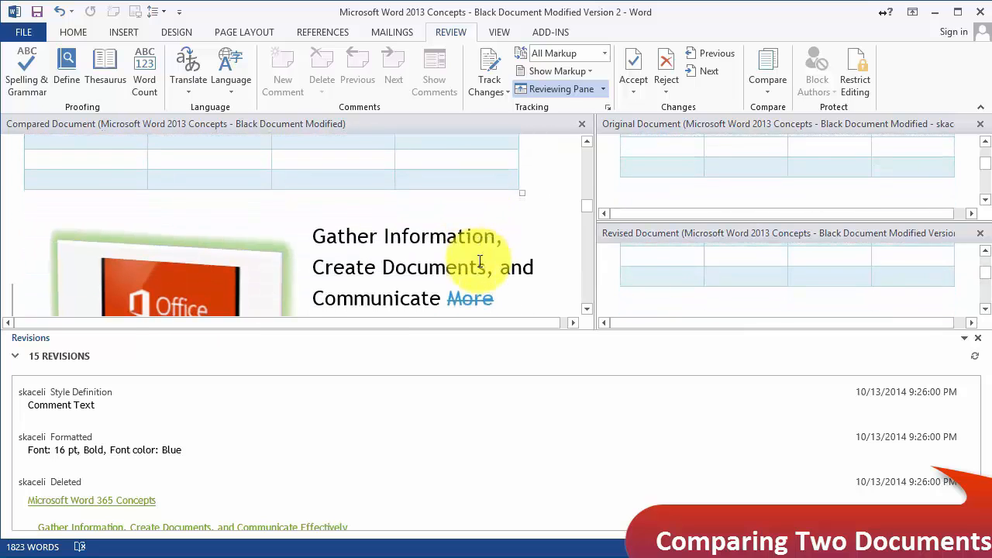
scroll(480, 264, down, 3)
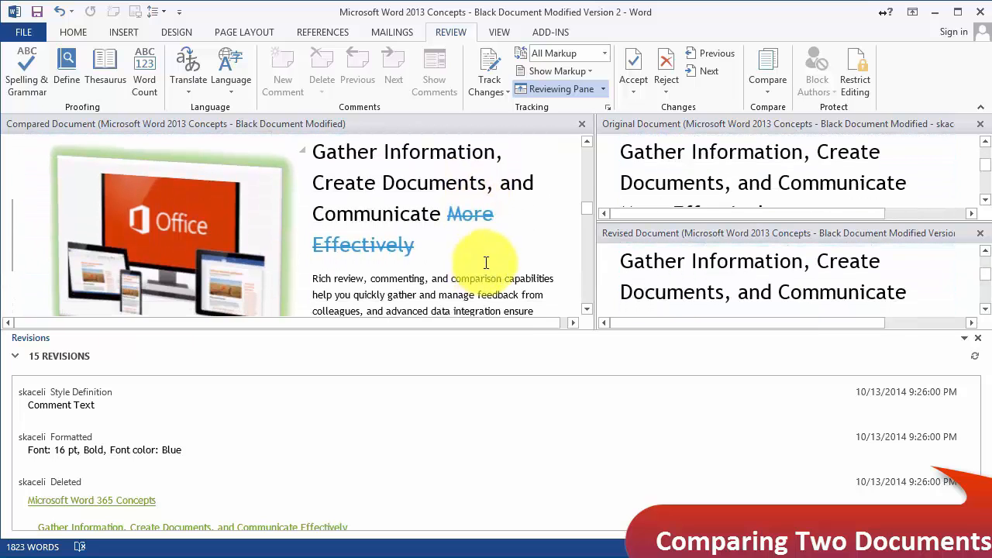
click(470, 214)
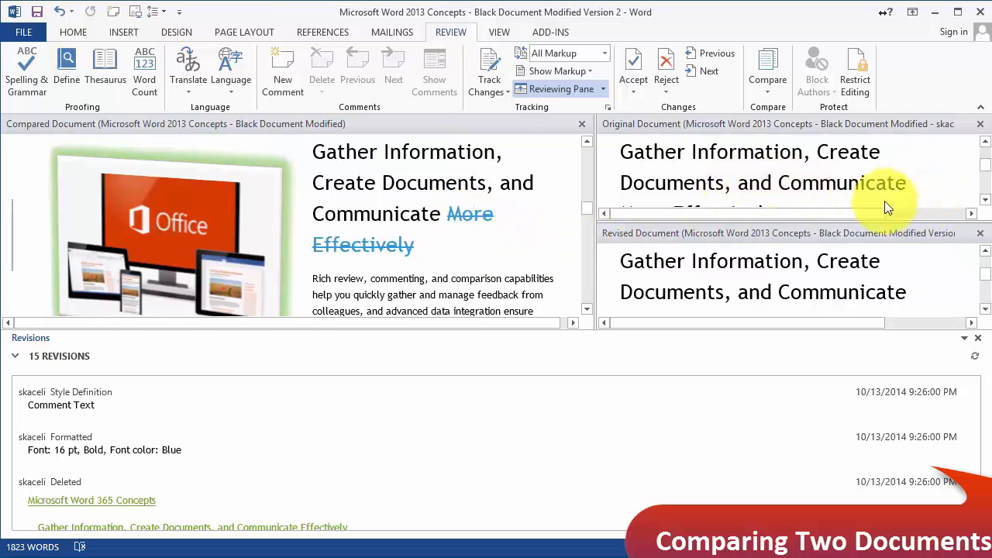
Scroll through the compared document and Revisions pane to review all 15 revisions.
scroll(862, 200, down, 2)
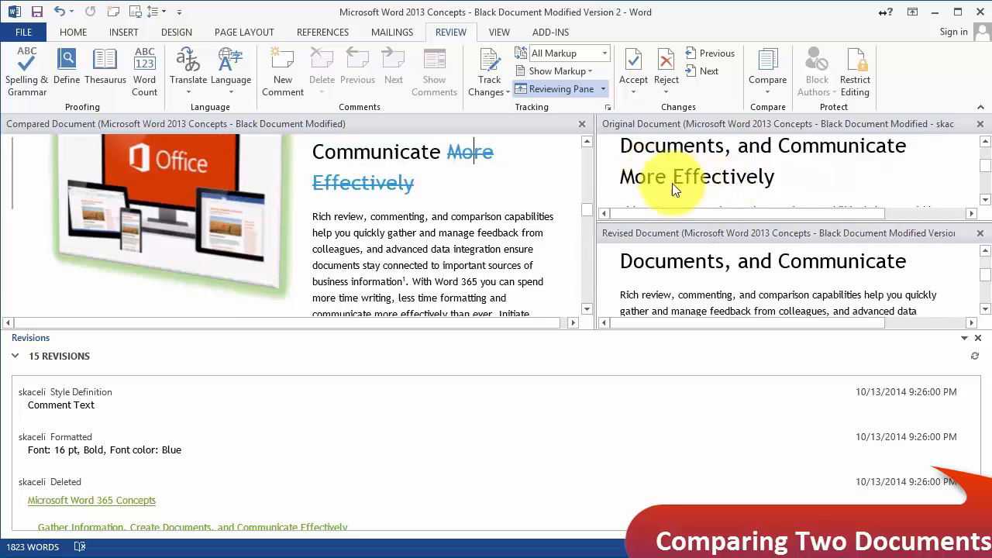
scroll(476, 232, down, 5)
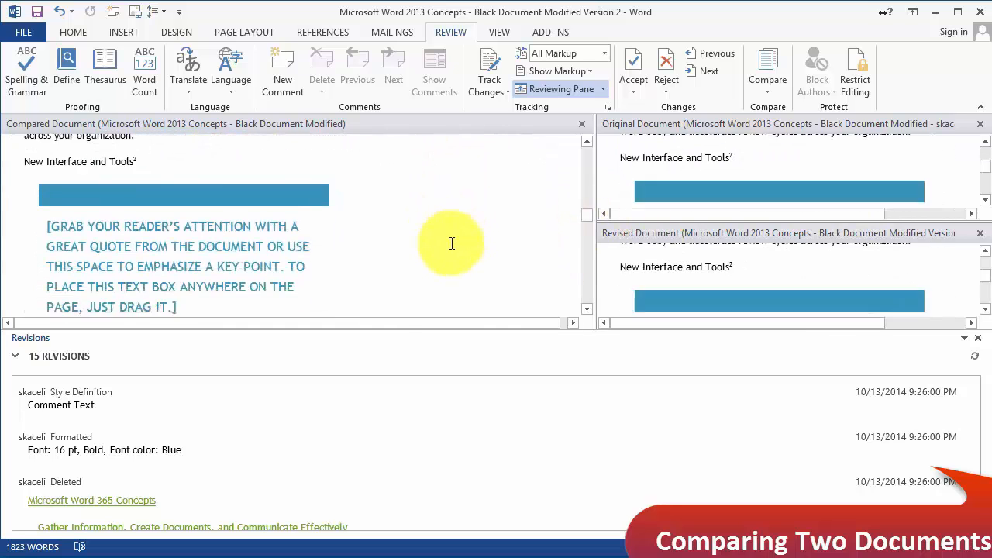
scroll(452, 243, down, 10)
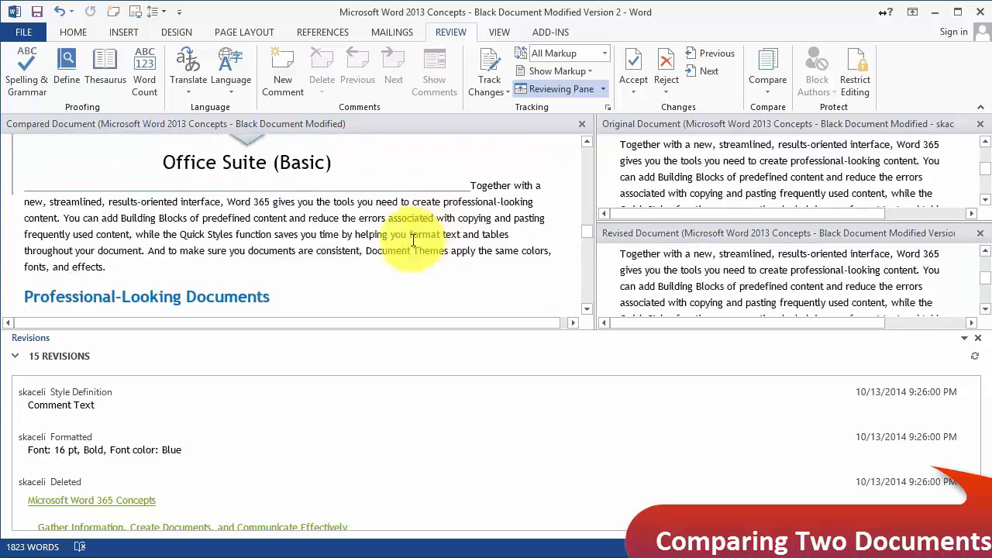
scroll(418, 237, down, 15)
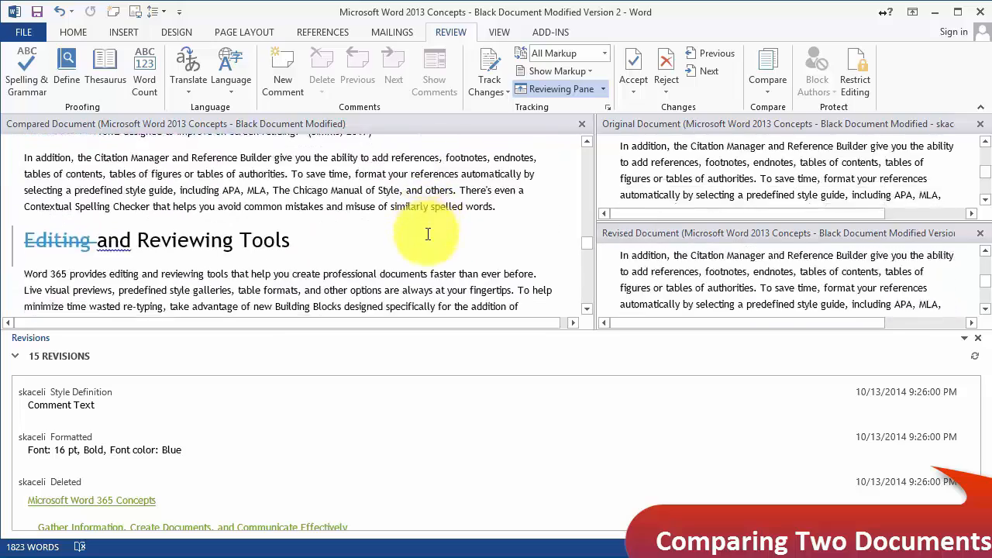
scroll(427, 234, down, 5)
scroll(272, 412, down, 3)
scroll(350, 431, up, 3)
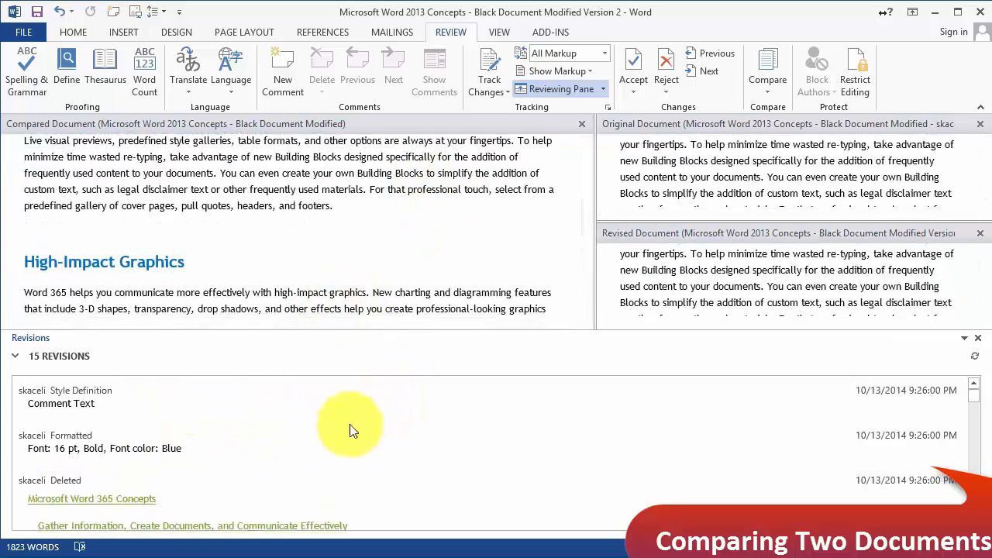
scroll(88, 435, down, 6)
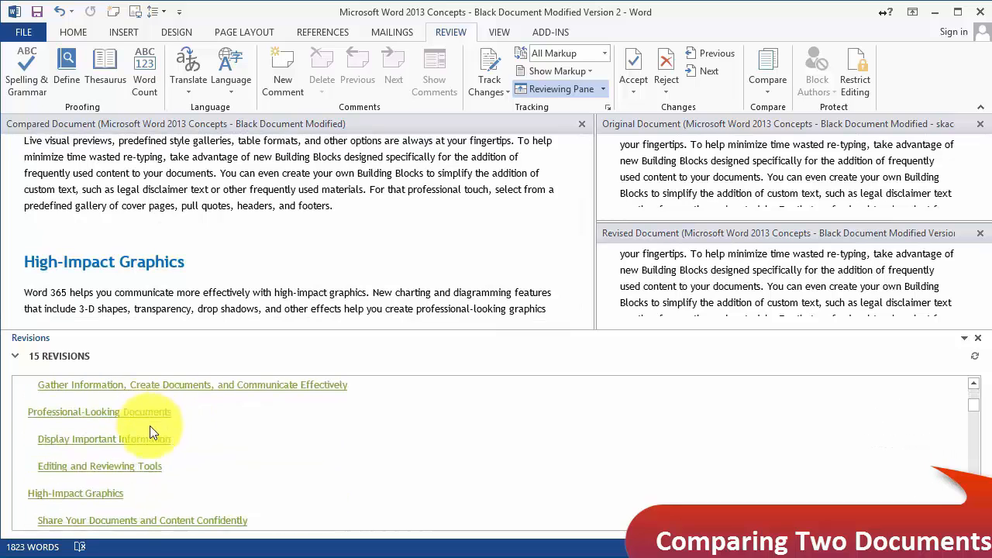
scroll(262, 448, down, 8)
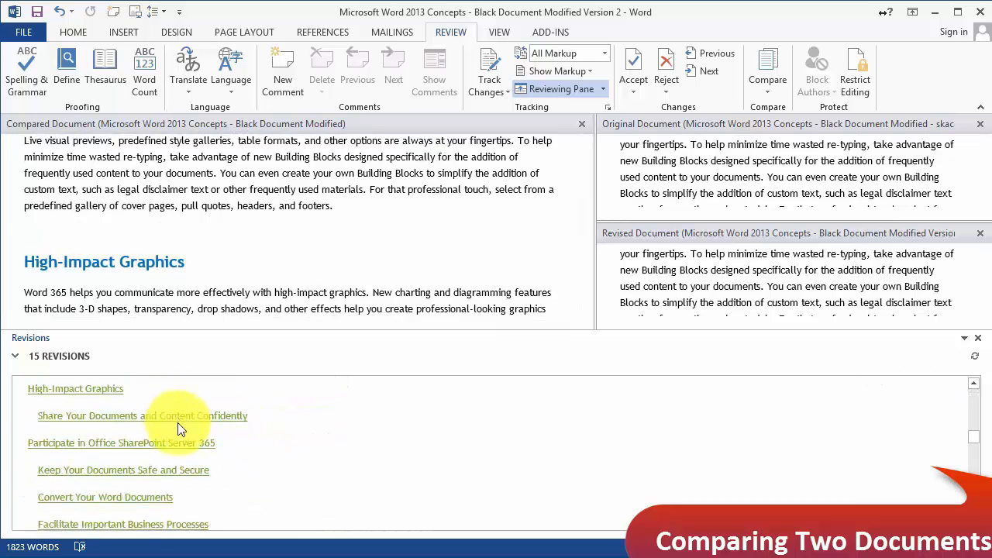
scroll(194, 440, down, 8)
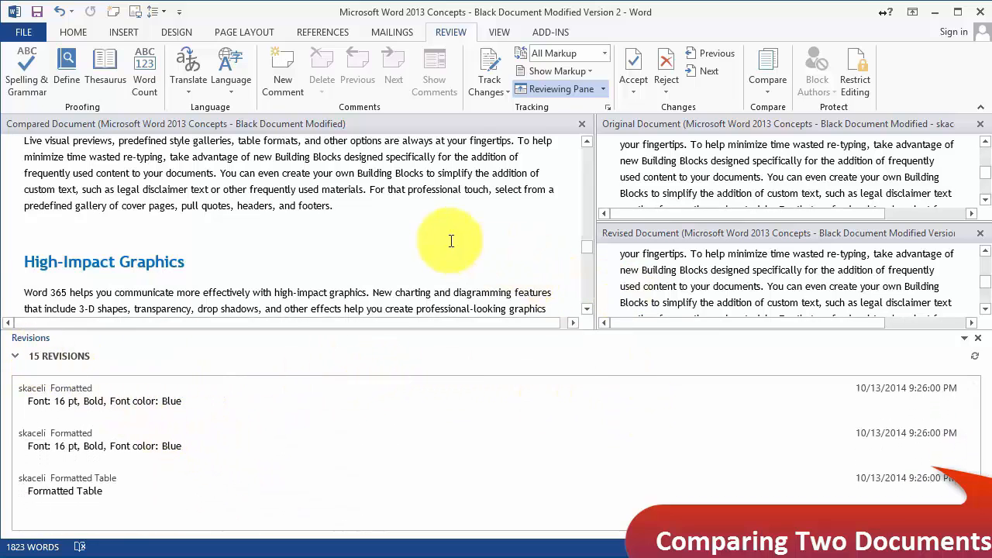
scroll(452, 240, down, 10)
scroll(452, 241, up, 12)
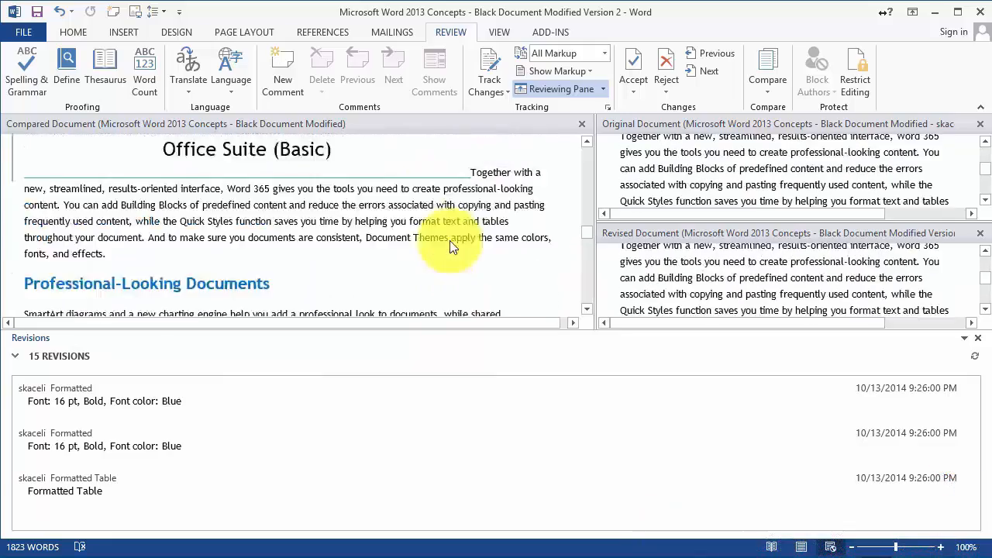
scroll(452, 241, down, 10)
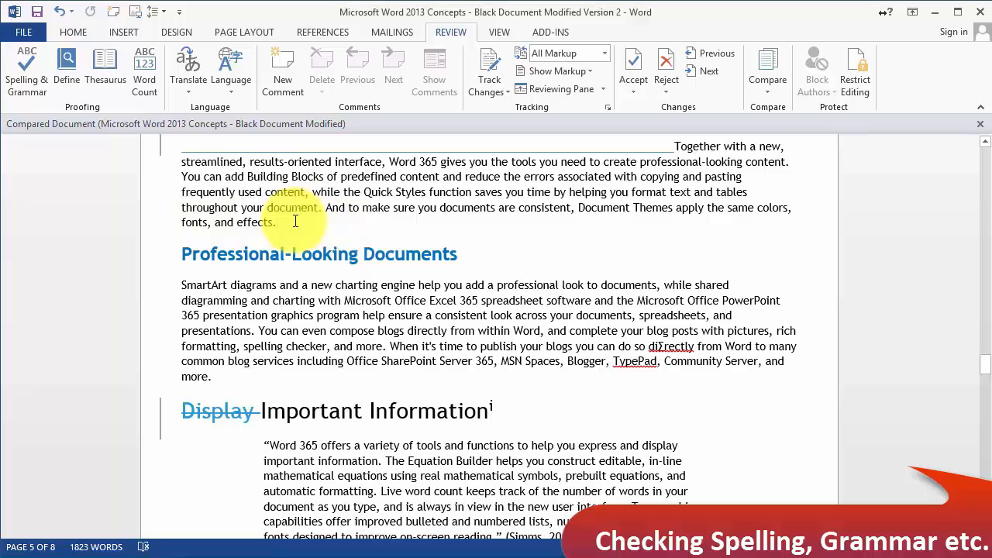
click(295, 221)
key(Return)
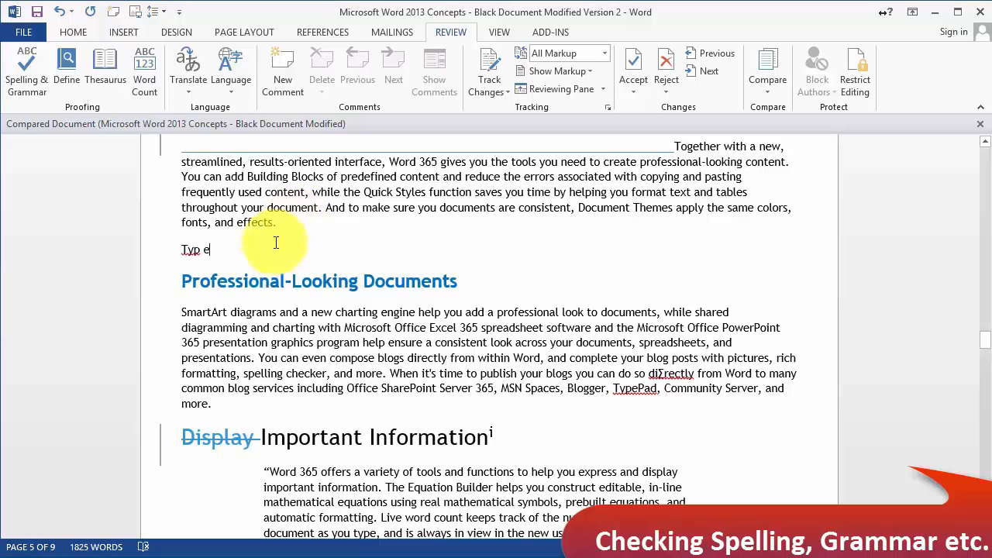
right_click(193, 250)
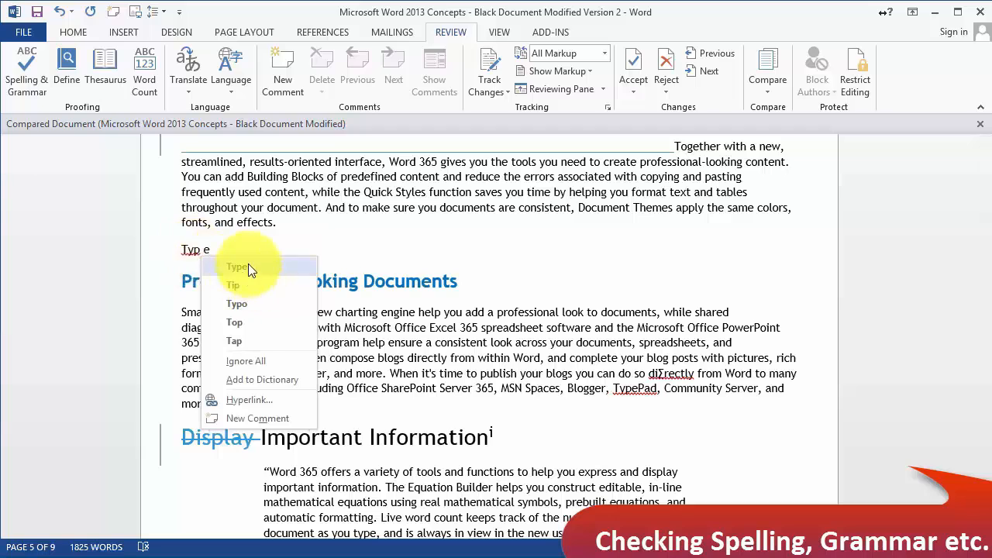
click(248, 263)
click(207, 250)
key(BackSpace)
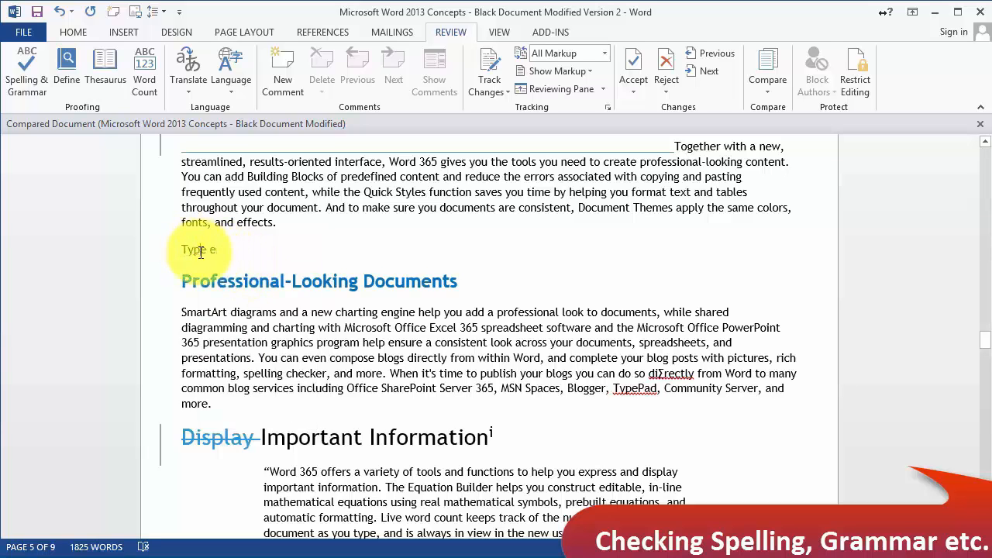
click(184, 313)
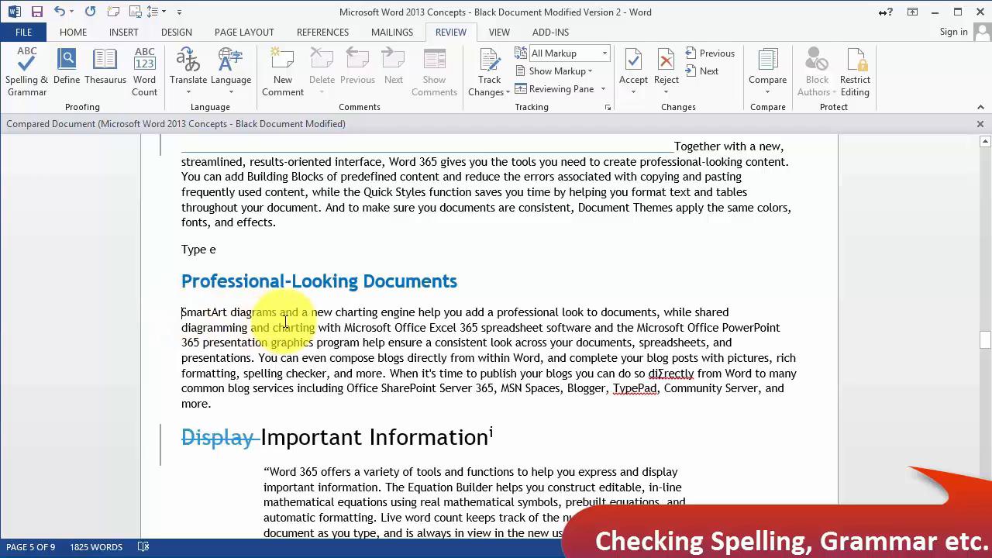
click(37, 90)
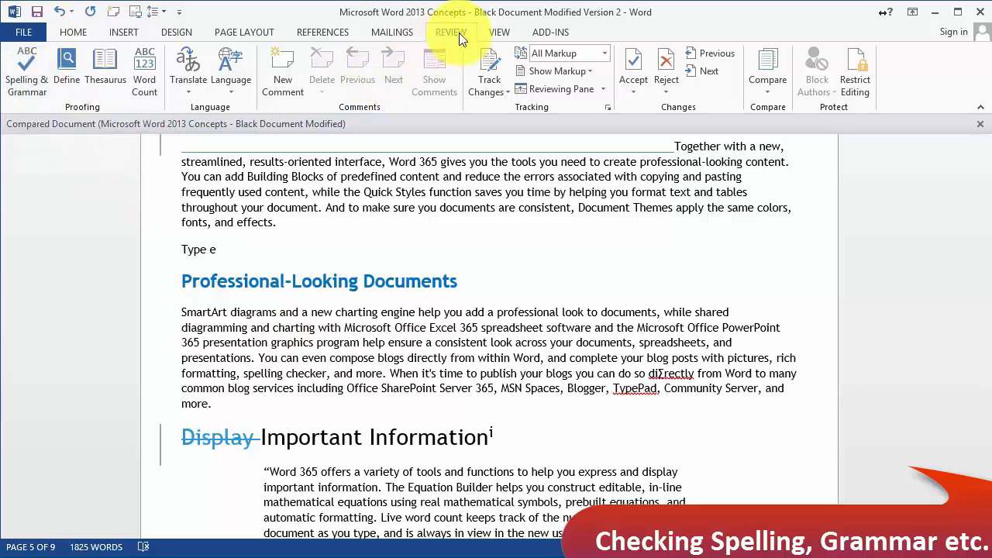
Run Spelling & Grammar, changing 'diΣrectly' to 'directly' and 'TypePad' to 'Typed'.
click(24, 73)
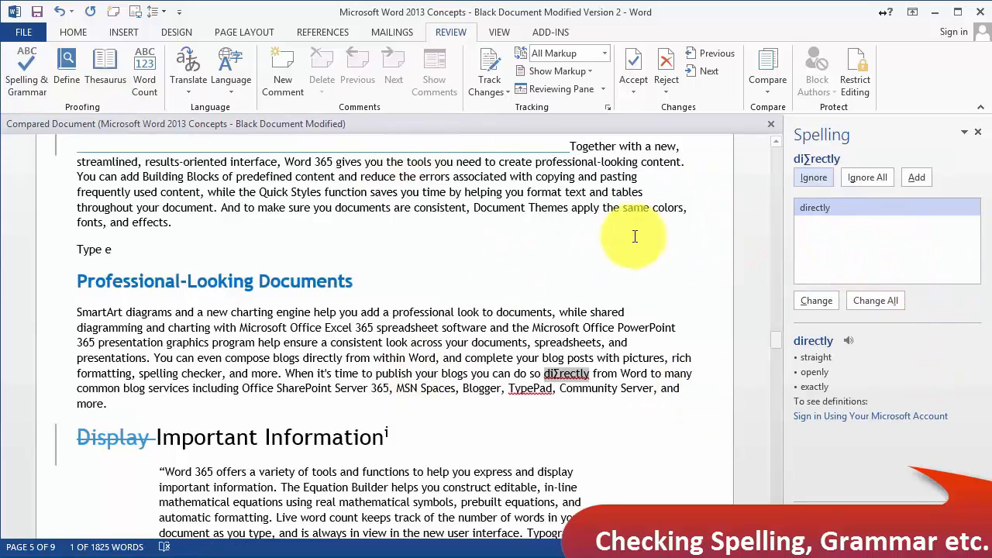
click(825, 207)
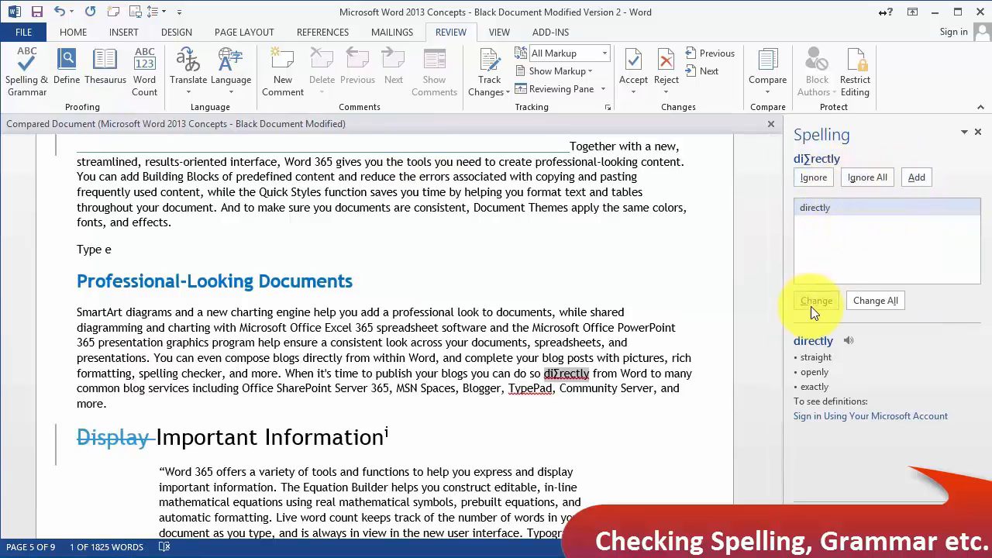
click(811, 306)
click(812, 225)
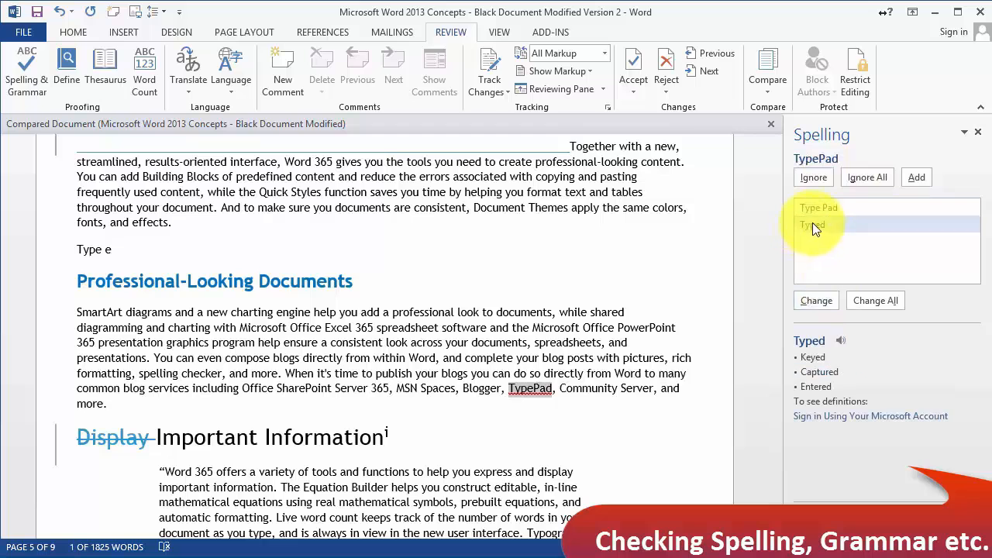
click(825, 308)
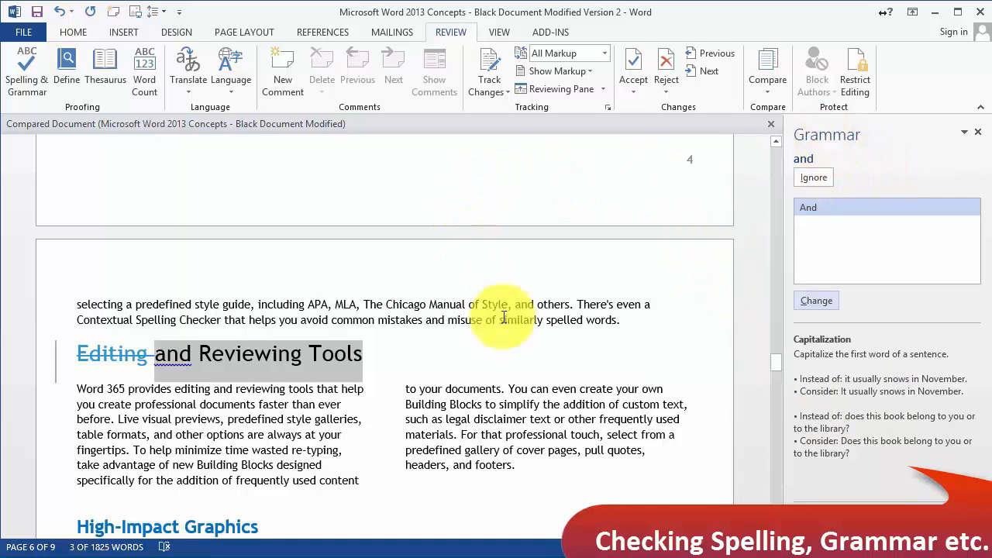
Pause the grammar check on 'and', select the word 'documents', and scroll down the document.
click(380, 302)
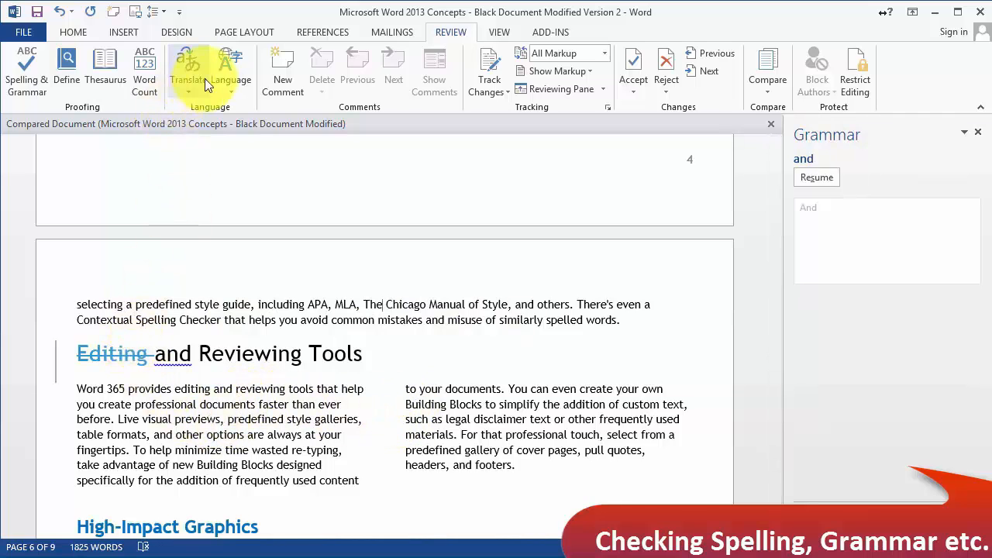
double_click(229, 404)
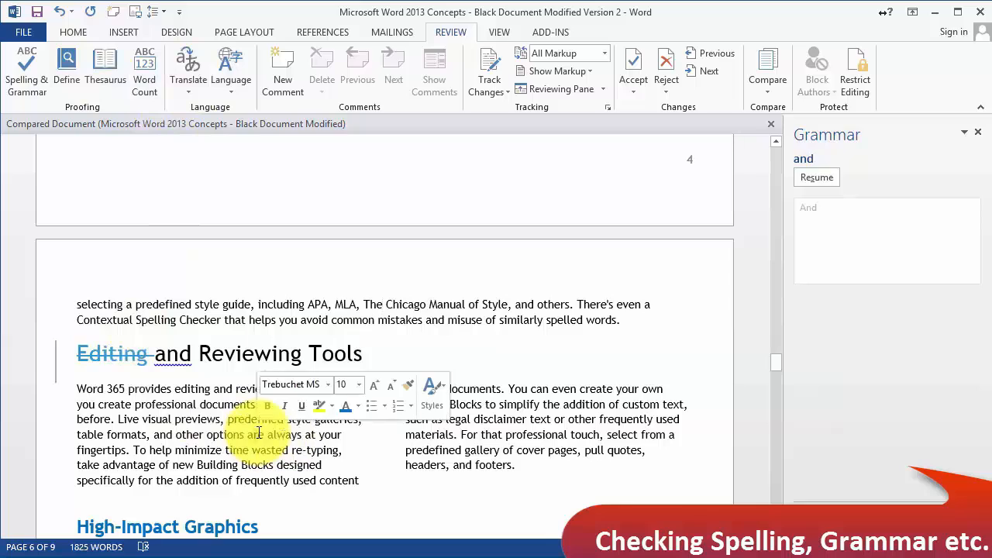
scroll(204, 428, down, 1)
scroll(204, 427, down, 4)
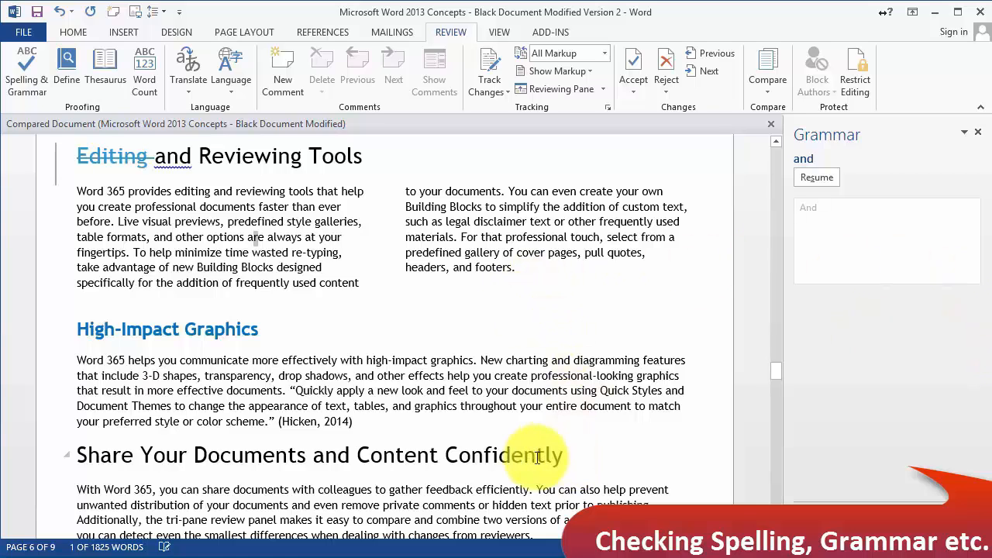
right_click(496, 455)
mouse_move(527, 369)
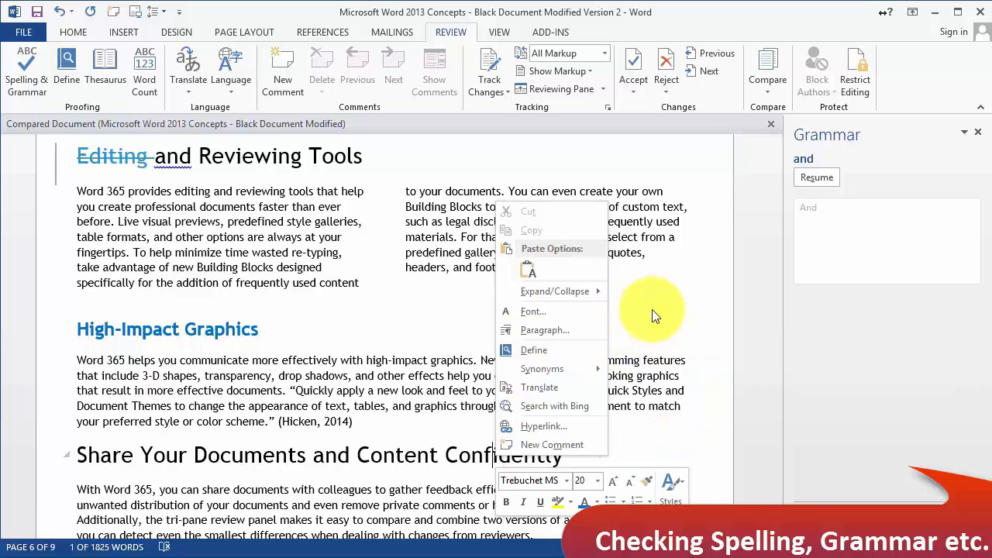
click(365, 361)
scroll(359, 403, down, 3)
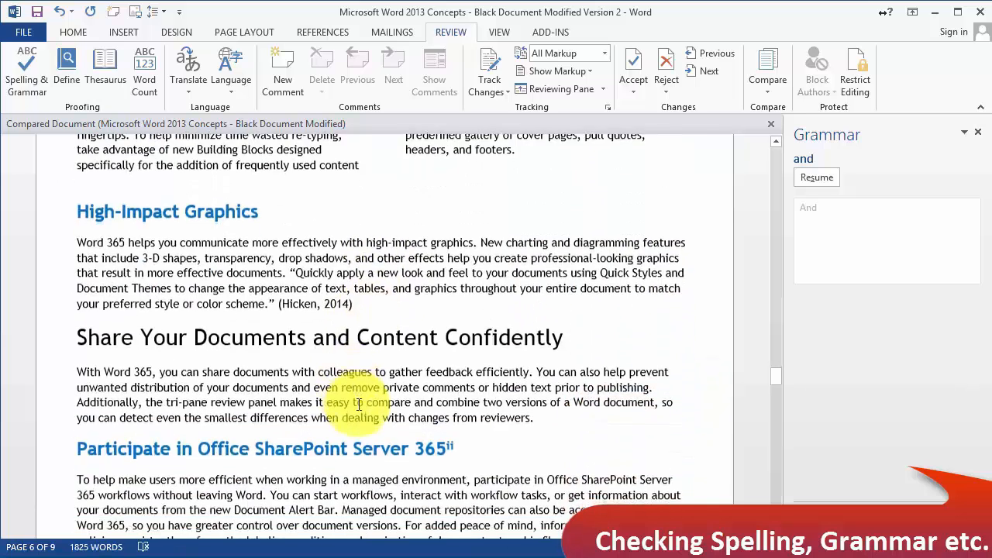
scroll(358, 404, down, 4)
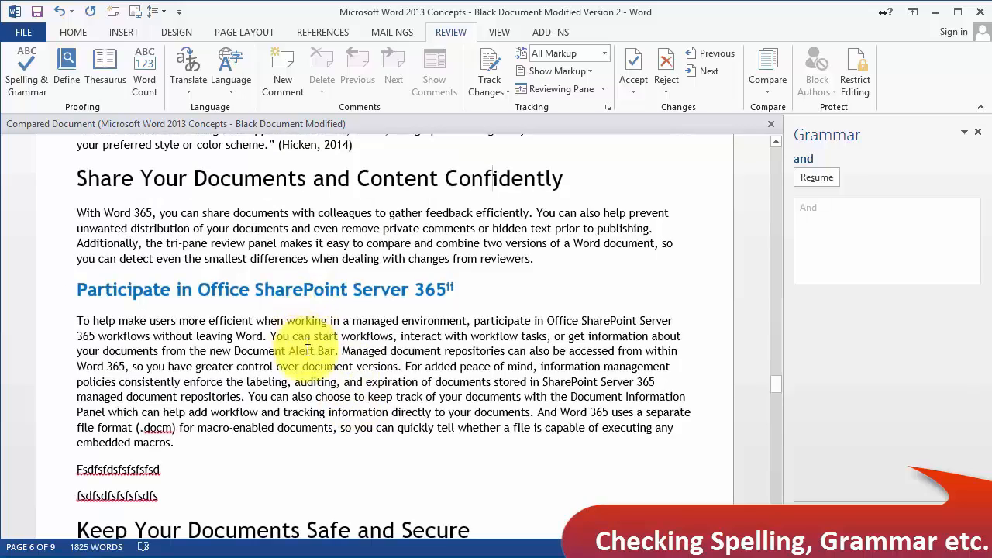
scroll(308, 350, down, 7)
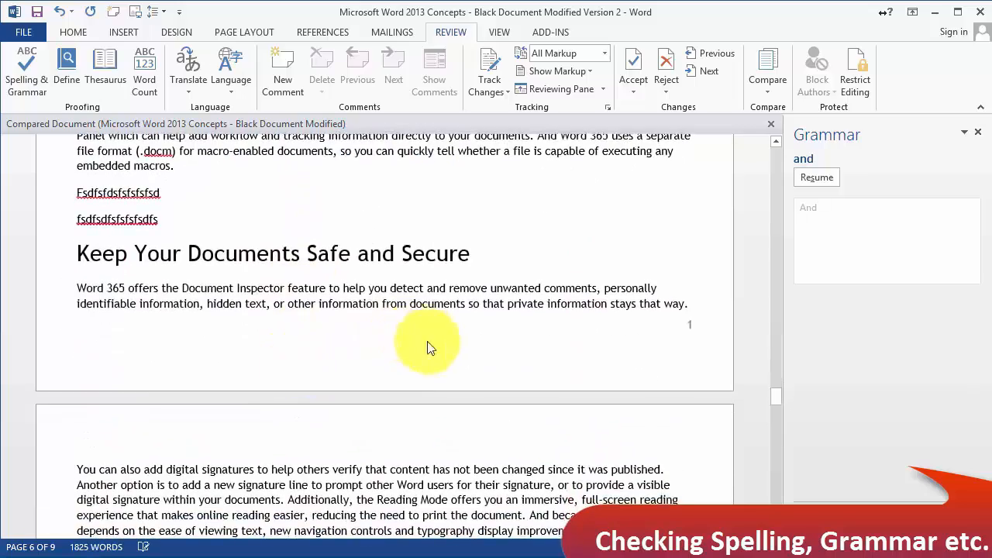
scroll(431, 347, down, 5)
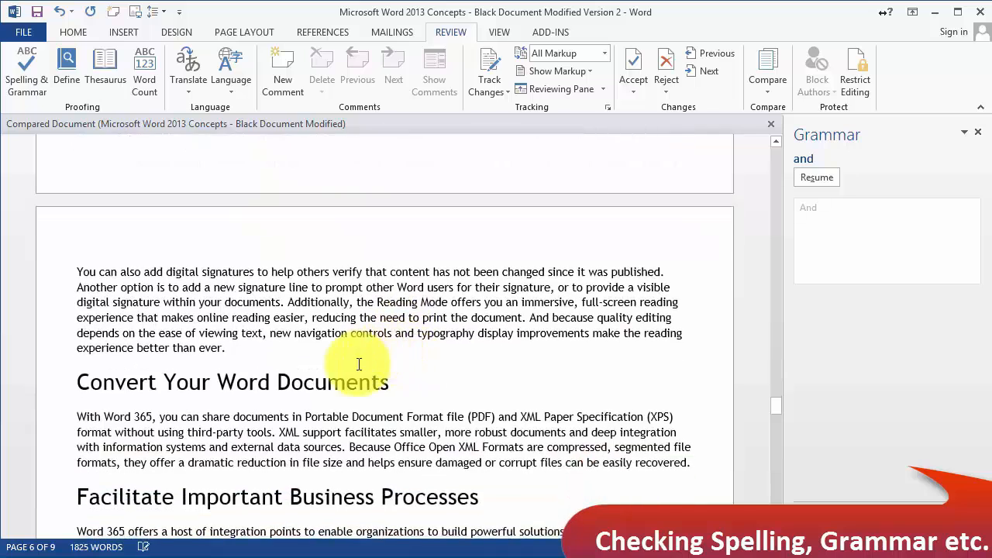
scroll(358, 364, down, 2)
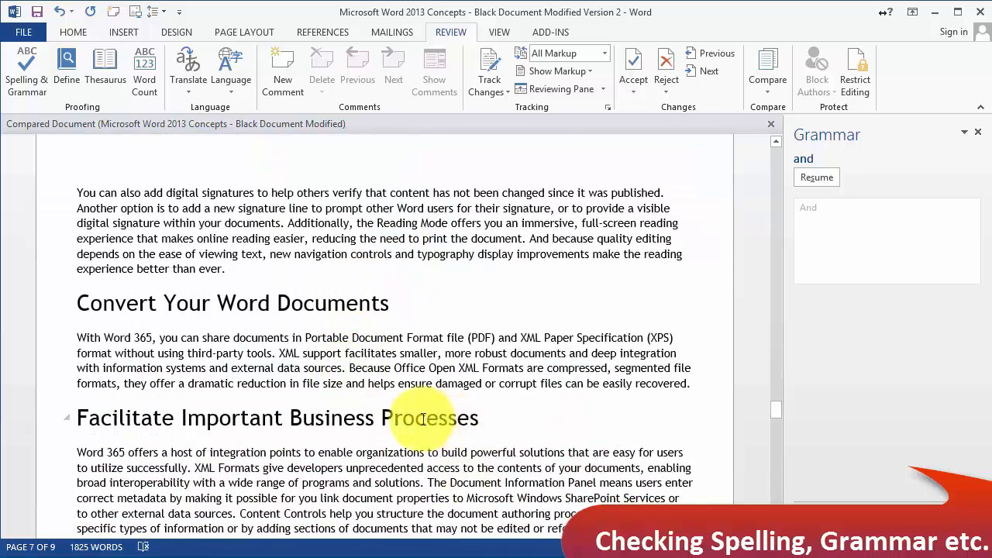
right_click(114, 418)
mouse_move(194, 331)
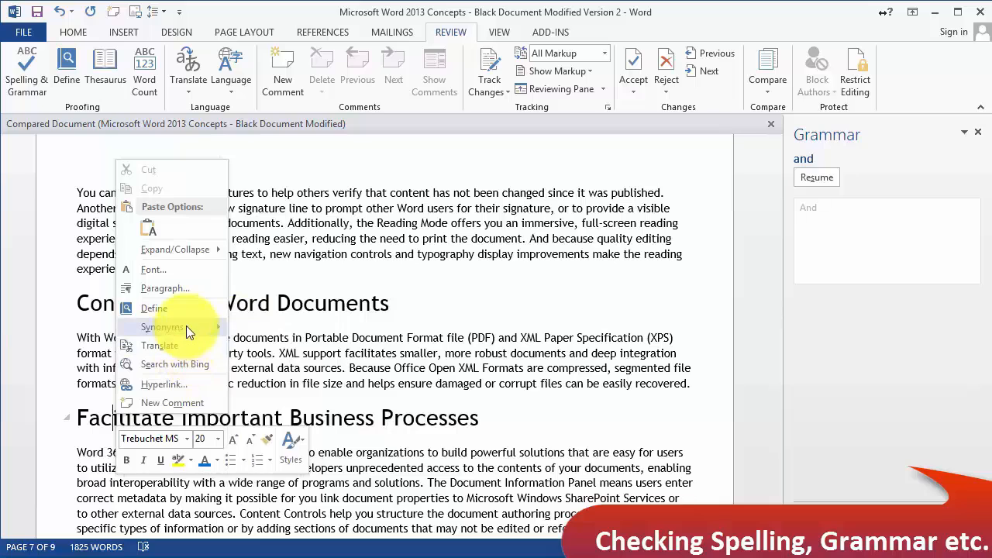
mouse_move(186, 326)
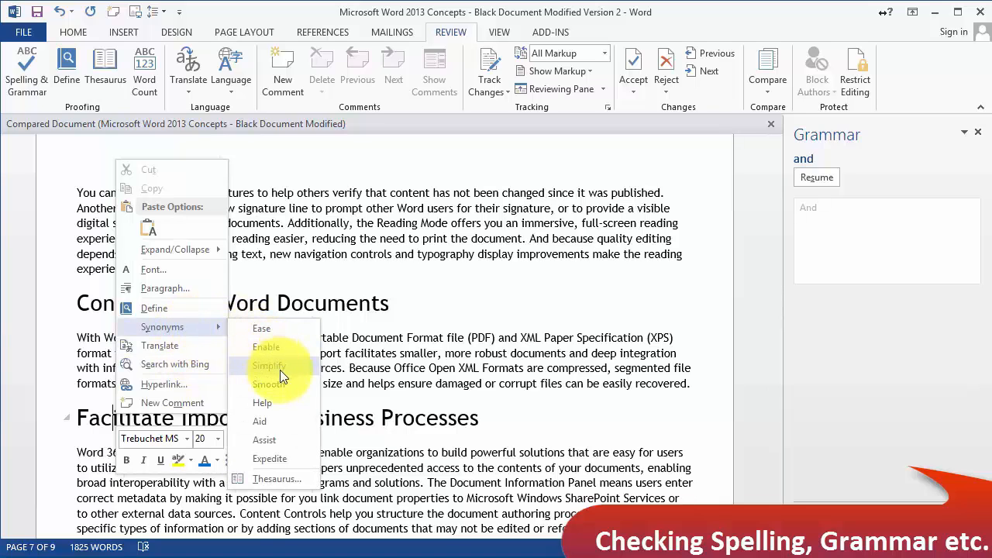
click(281, 481)
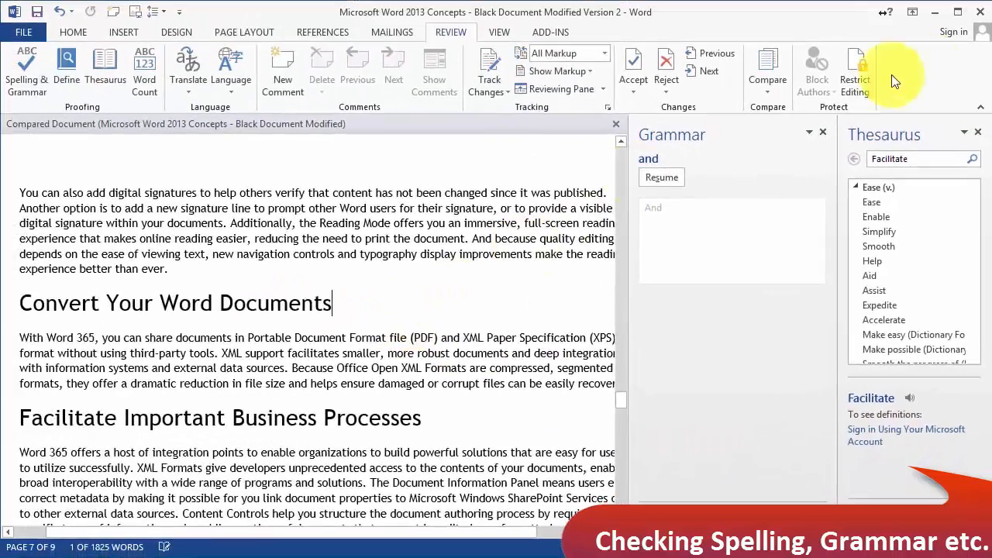
click(977, 131)
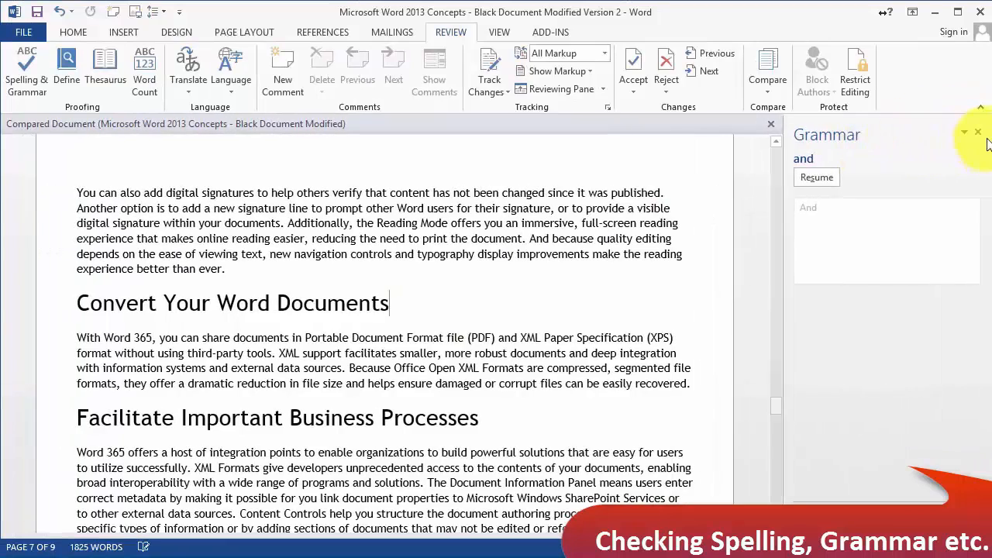
Close the Grammar pane and bring up the View ribbon.
click(978, 133)
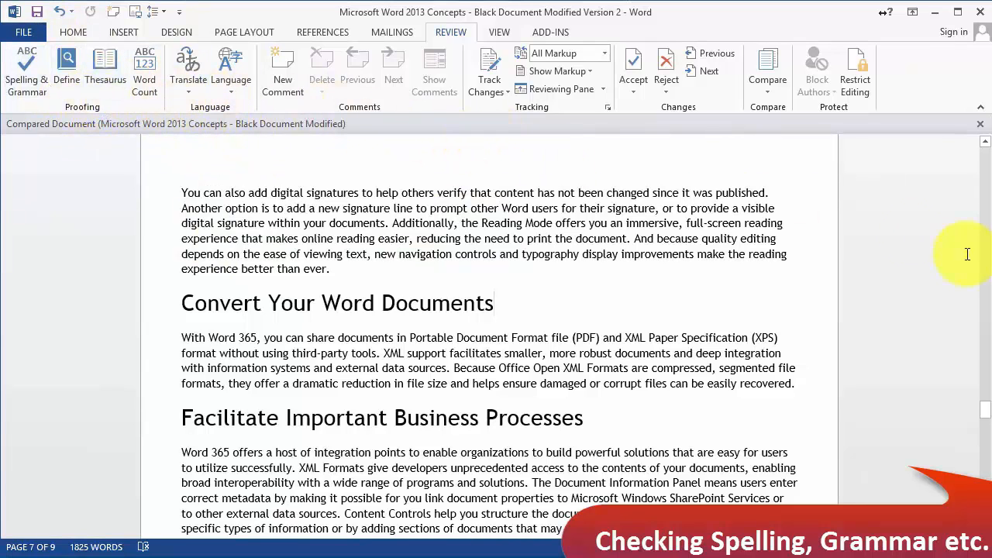
click(499, 31)
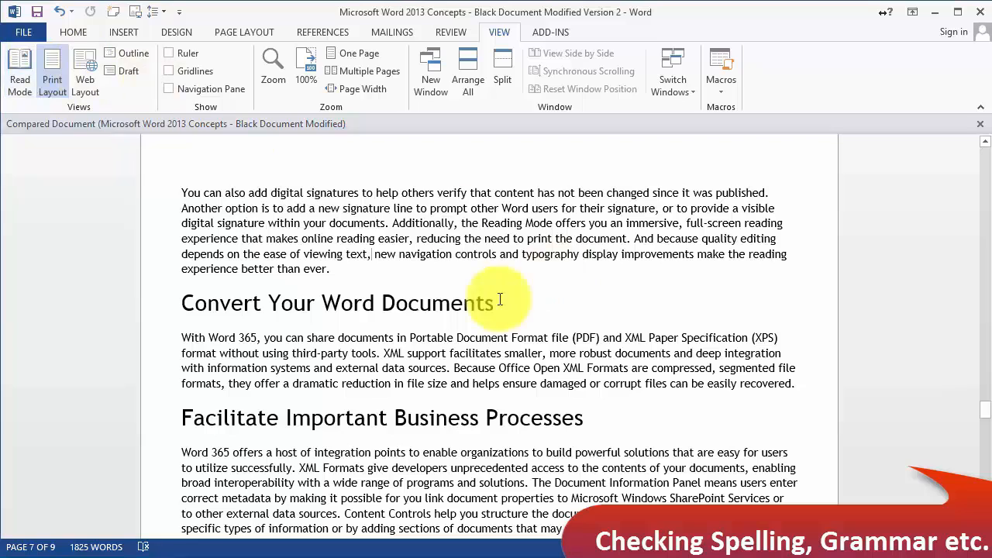
Switch to Read Mode, glance at its Tools menu, and page back to screen 6's Office Suite diagram.
click(20, 65)
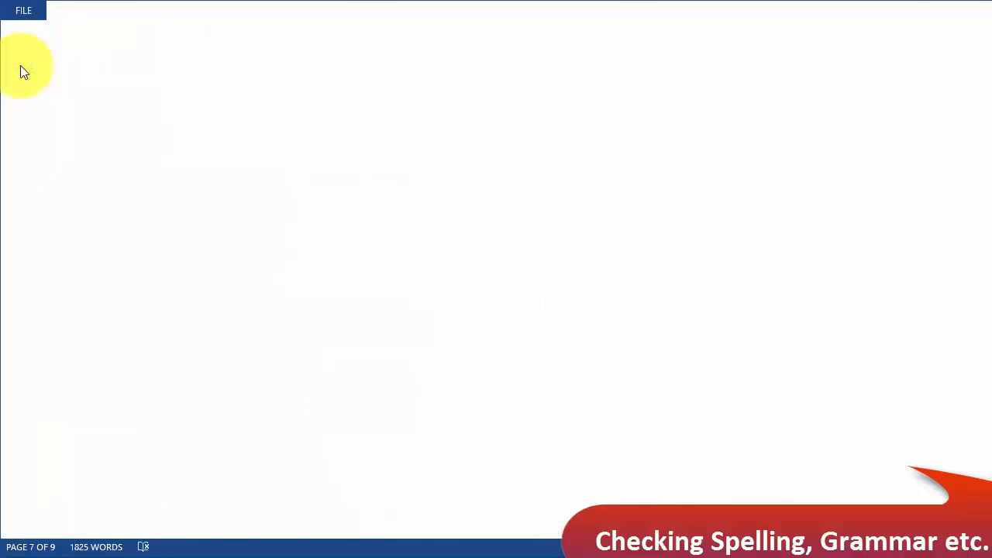
click(70, 10)
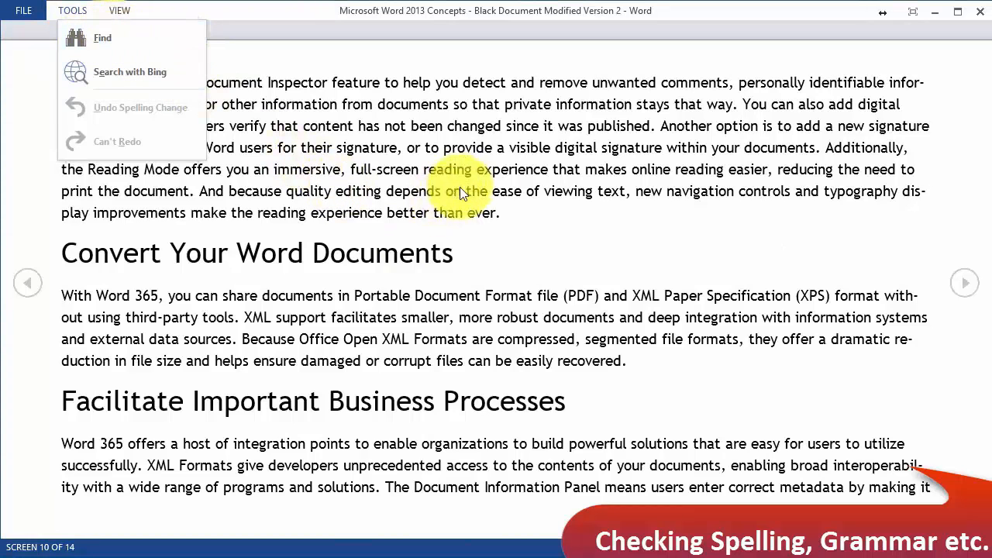
click(318, 160)
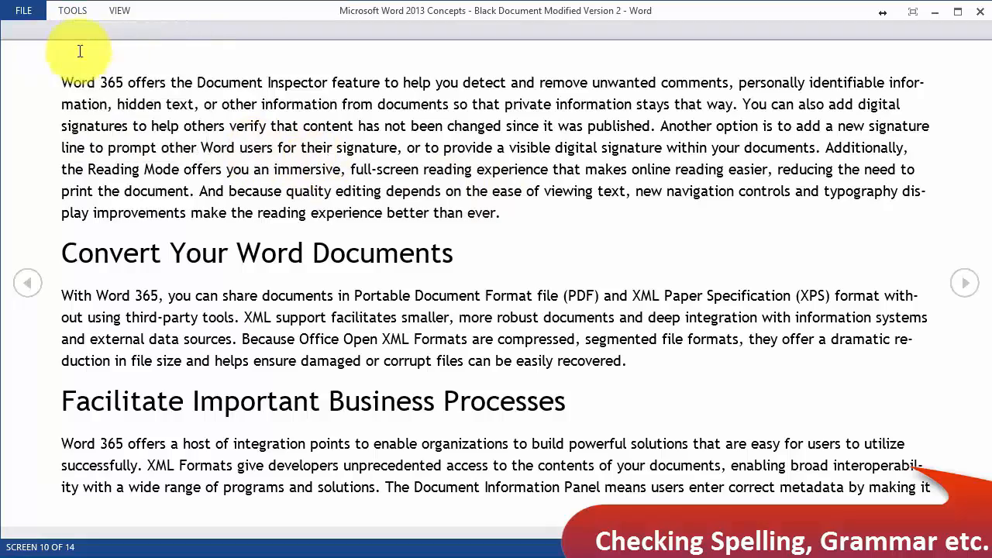
scroll(331, 188, up, 4)
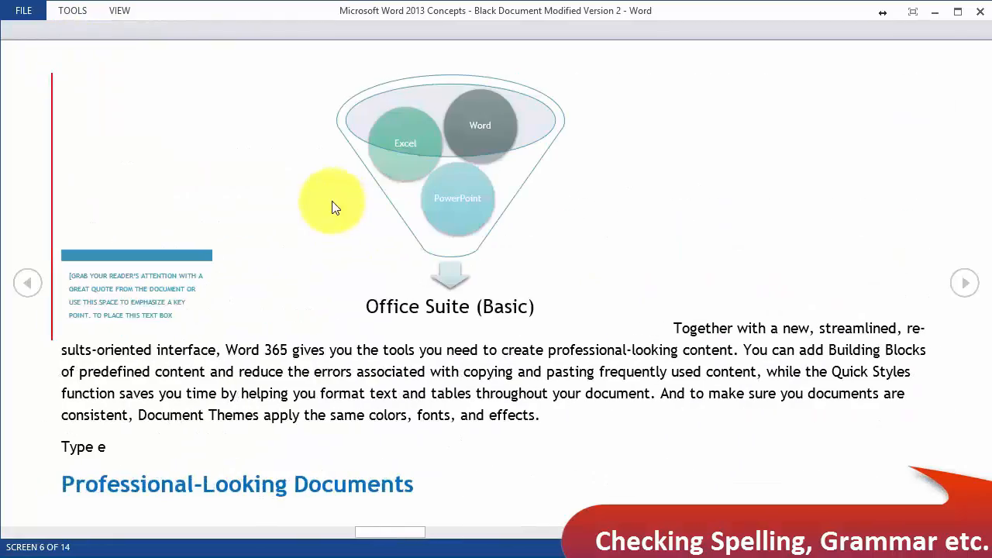
scroll(334, 210, up, 3)
scroll(346, 239, down, 3)
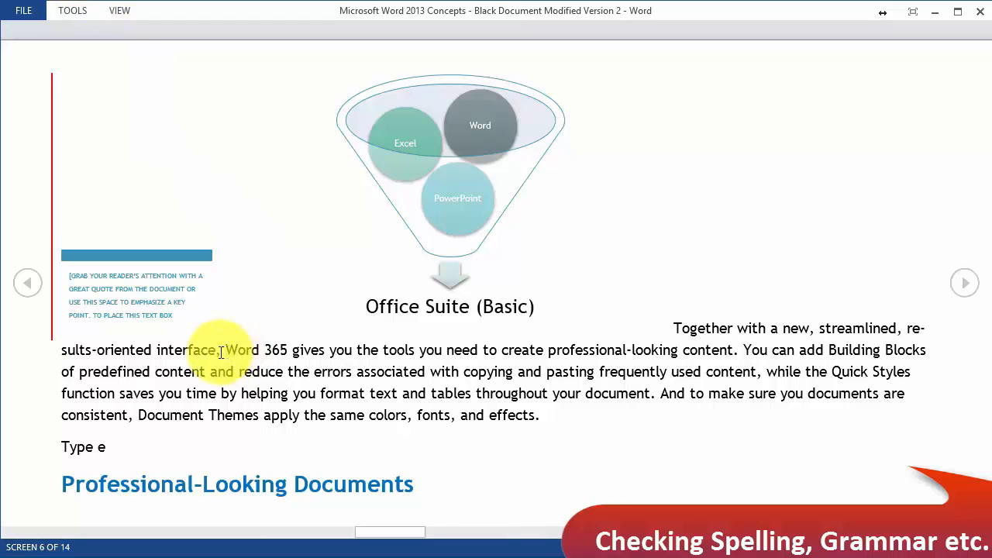
key(BackSpace)
key(BackSpace)
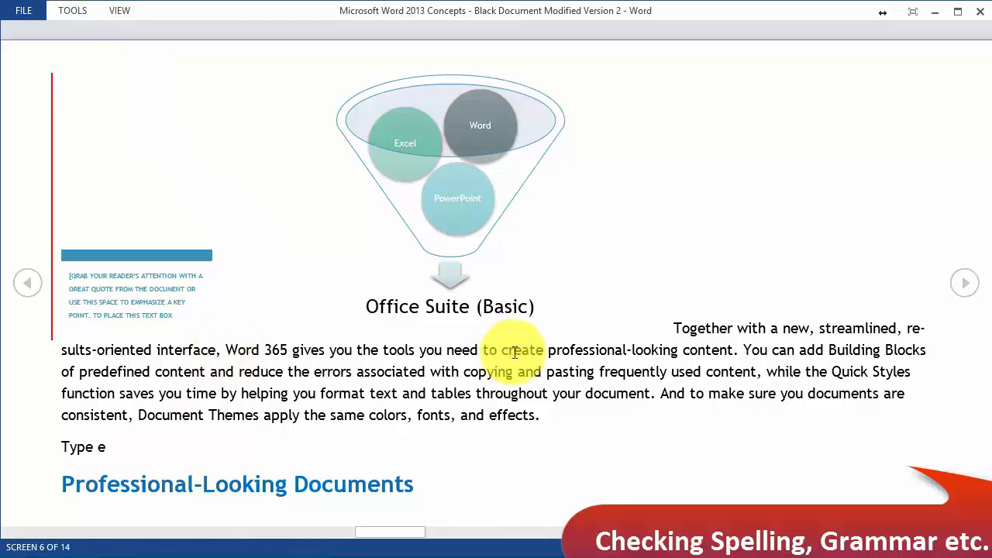